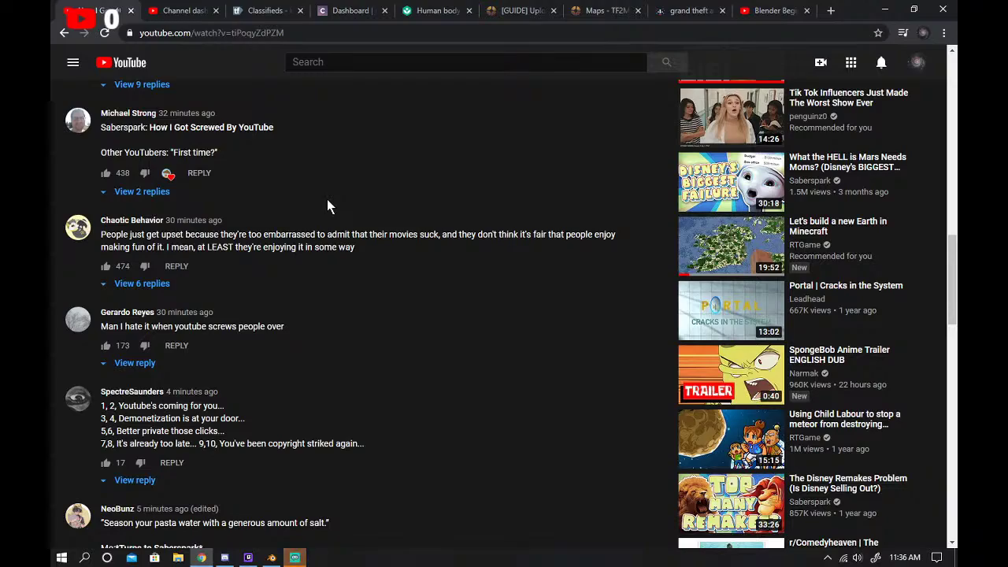
Dismiss the banner ad on the video "How I Got SCREWED by YouTube" and like the video.
scroll(322, 218, down, 2)
scroll(322, 210, up, 15)
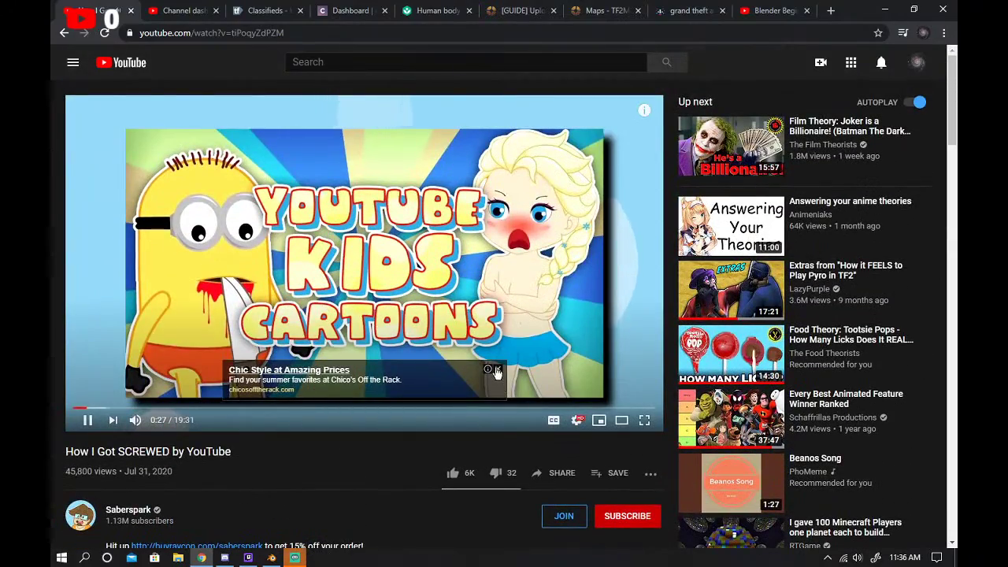
click(496, 368)
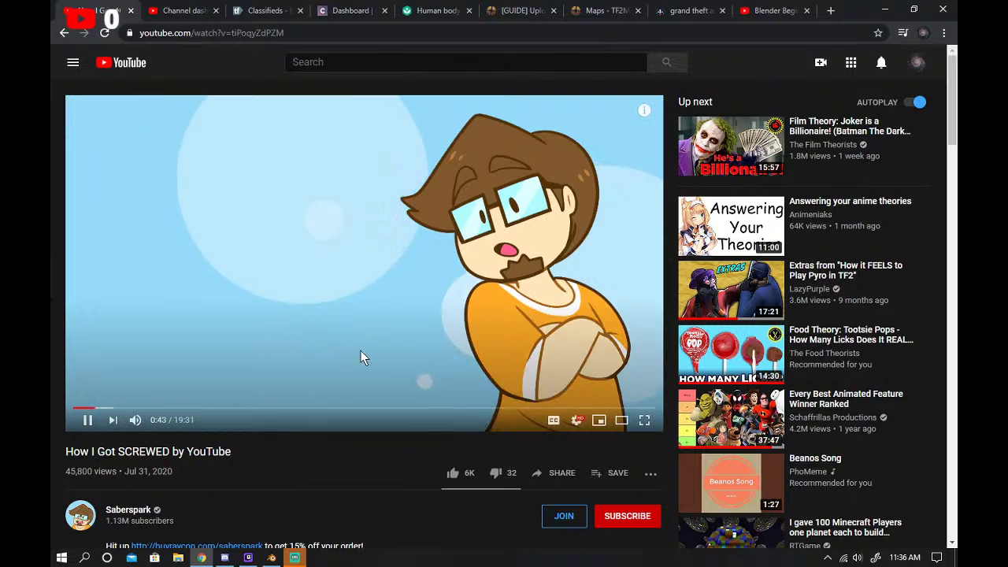
click(453, 472)
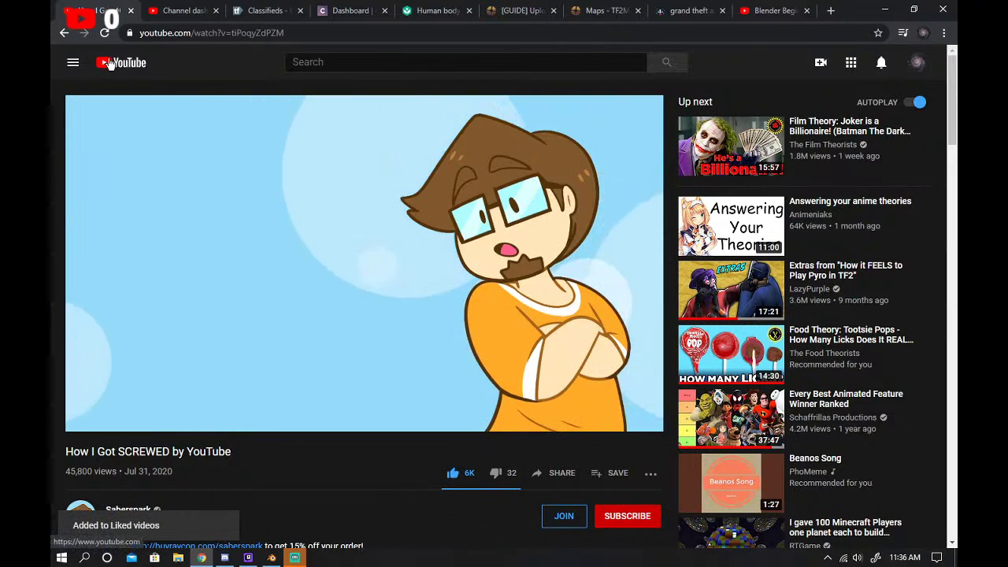
Return to the YouTube home page, check the live stream in Streamlabs OBS, and switch back to the browser.
click(114, 62)
click(271, 559)
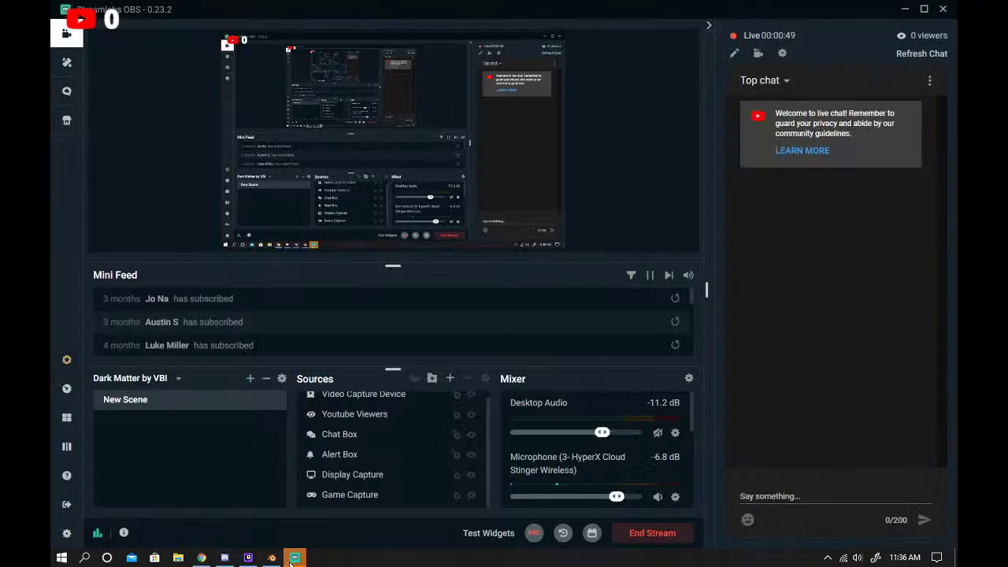
click(203, 558)
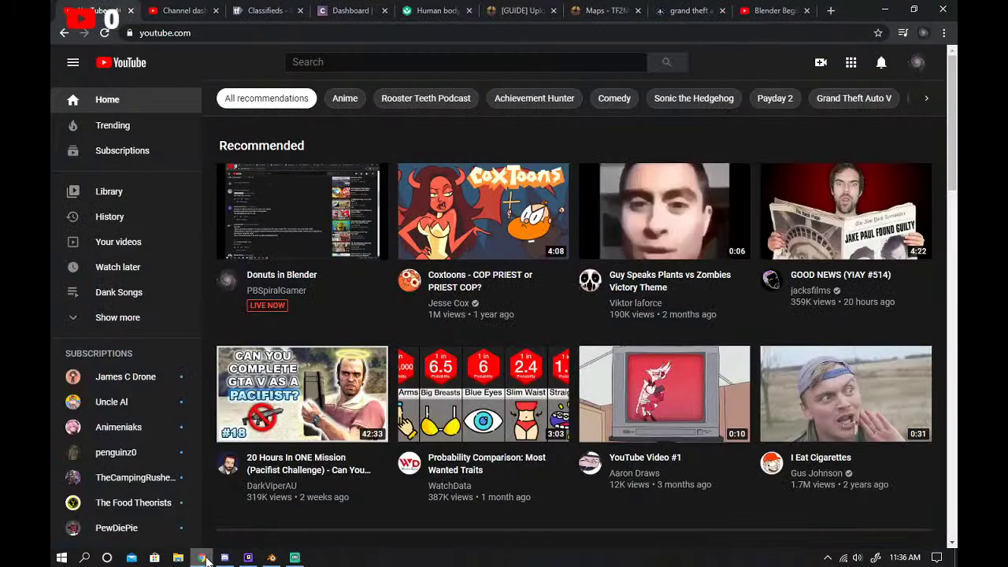
In YouTube Studio, examine the copyright summary of the live replay NIKO "RICH" BELLEK, including its visibility details and blocked territory.
click(165, 8)
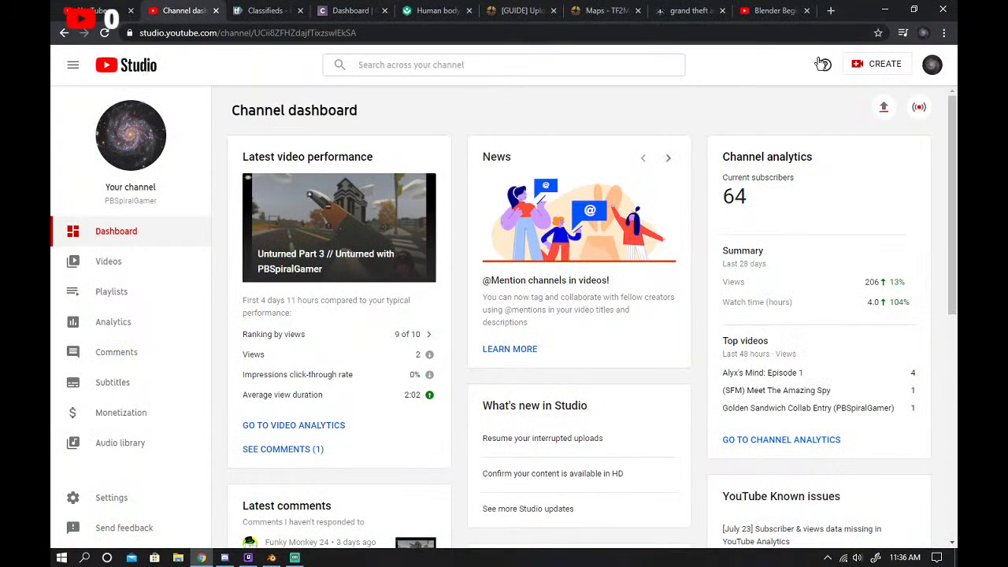
click(117, 261)
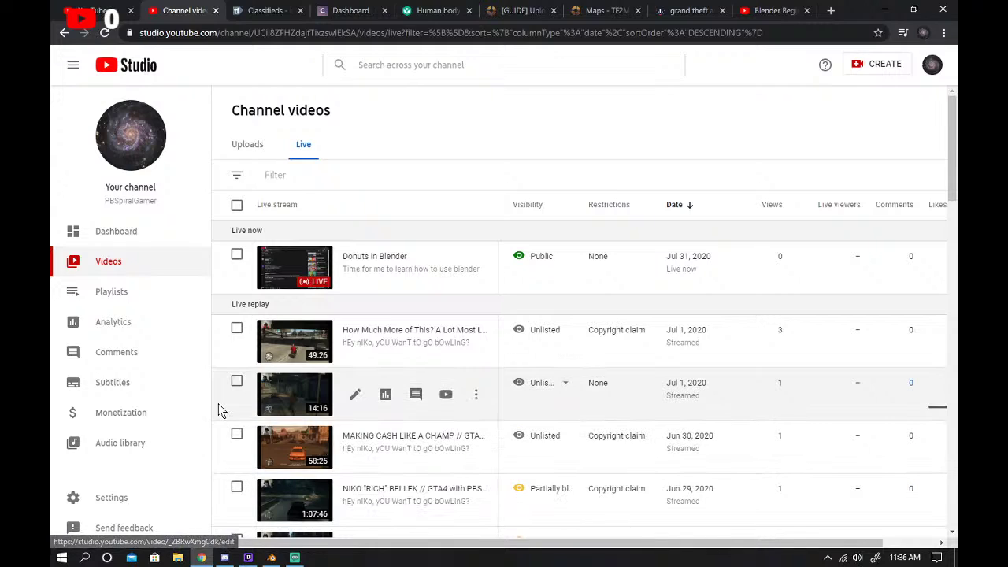
click(541, 489)
click(747, 502)
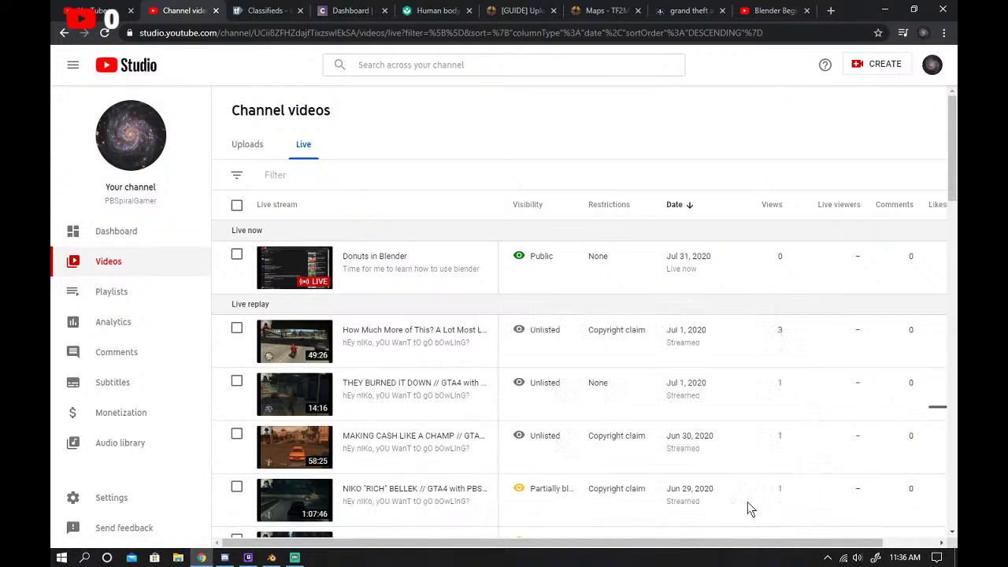
mouse_move(603, 494)
click(615, 467)
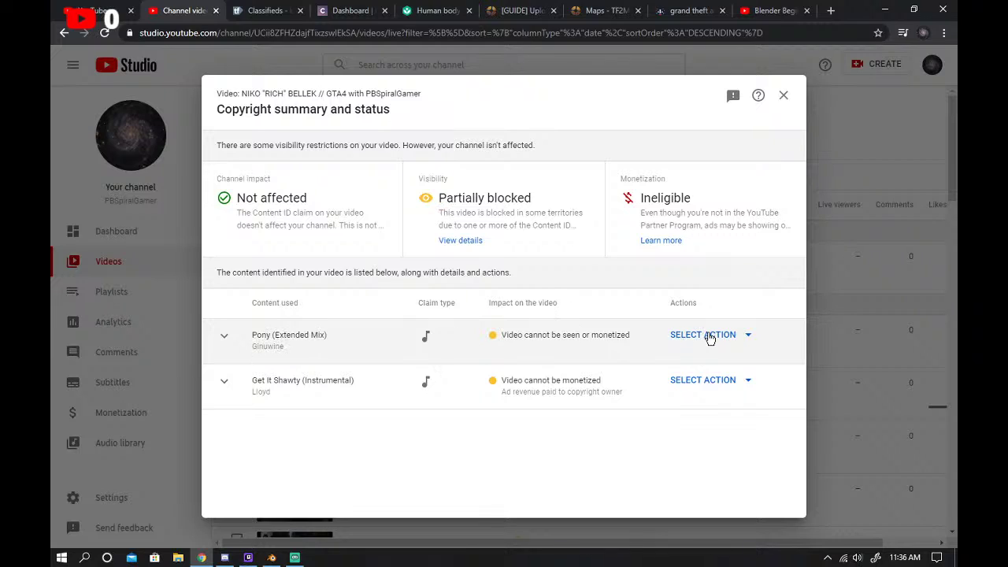
click(448, 242)
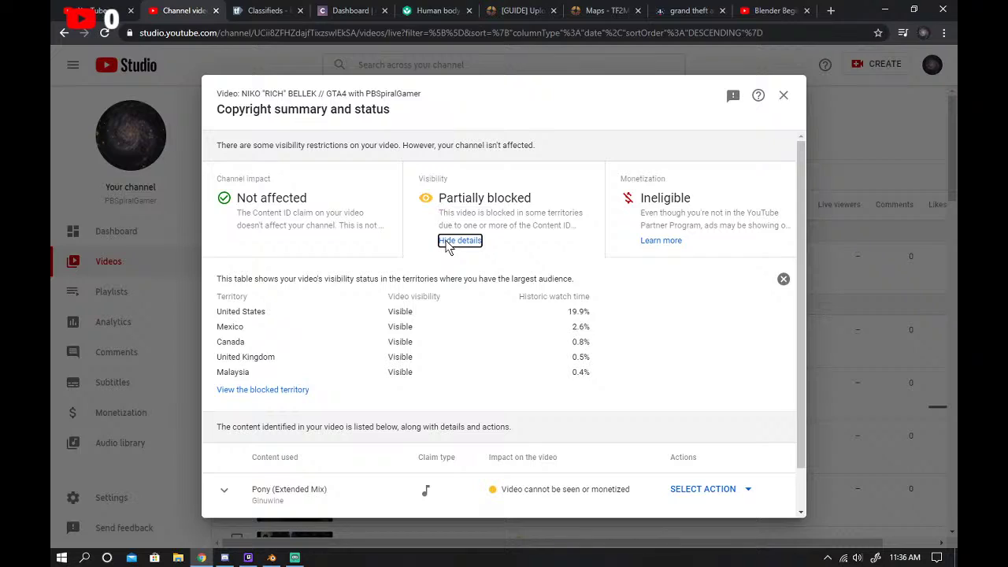
click(286, 389)
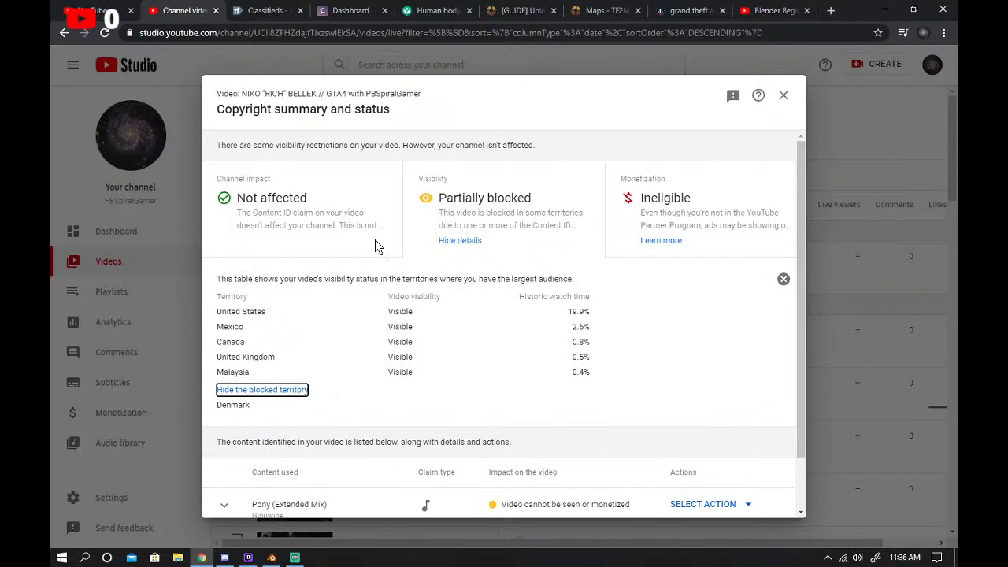
click(783, 95)
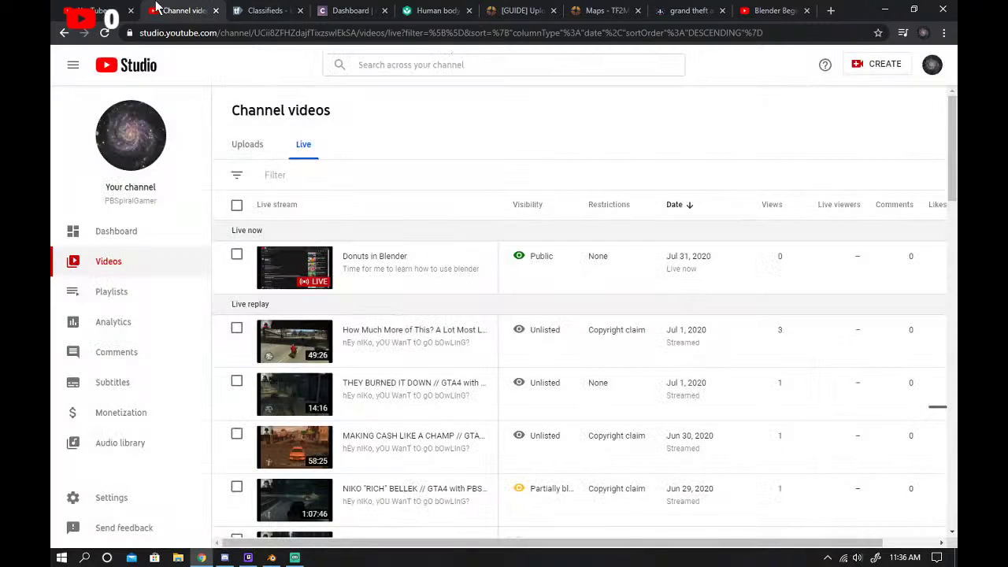
click(73, 6)
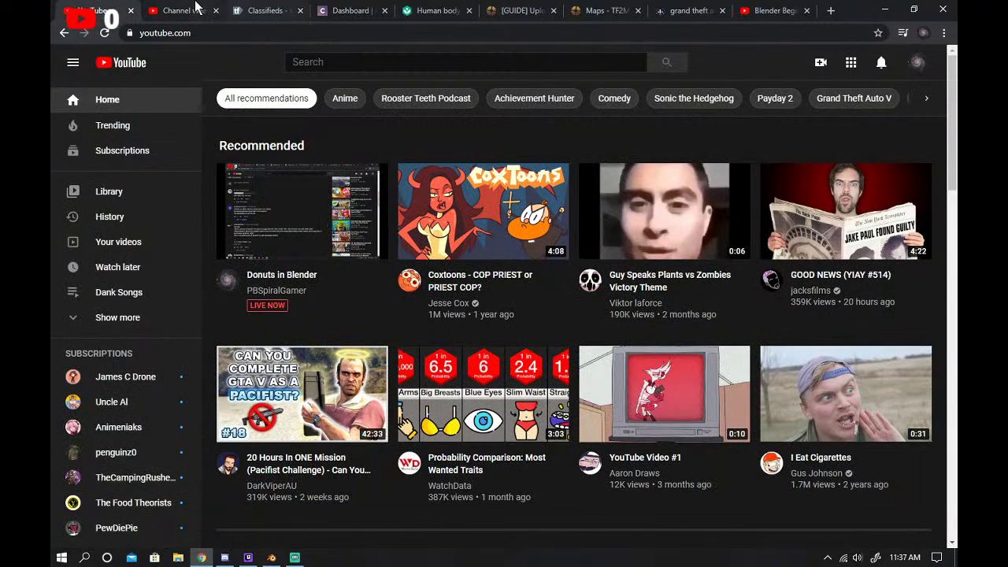
click(197, 12)
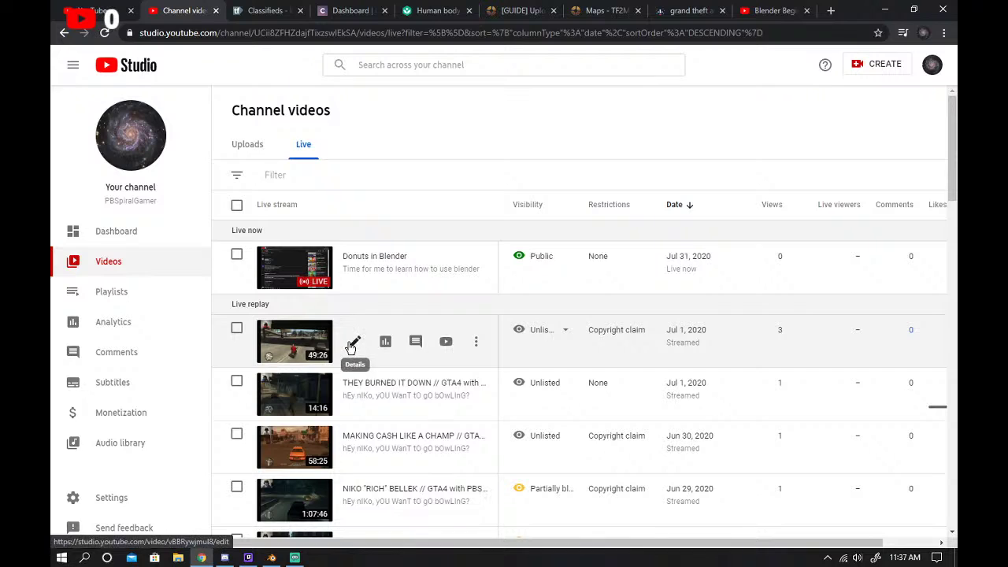
scroll(352, 344, down, 3)
scroll(349, 347, up, 3)
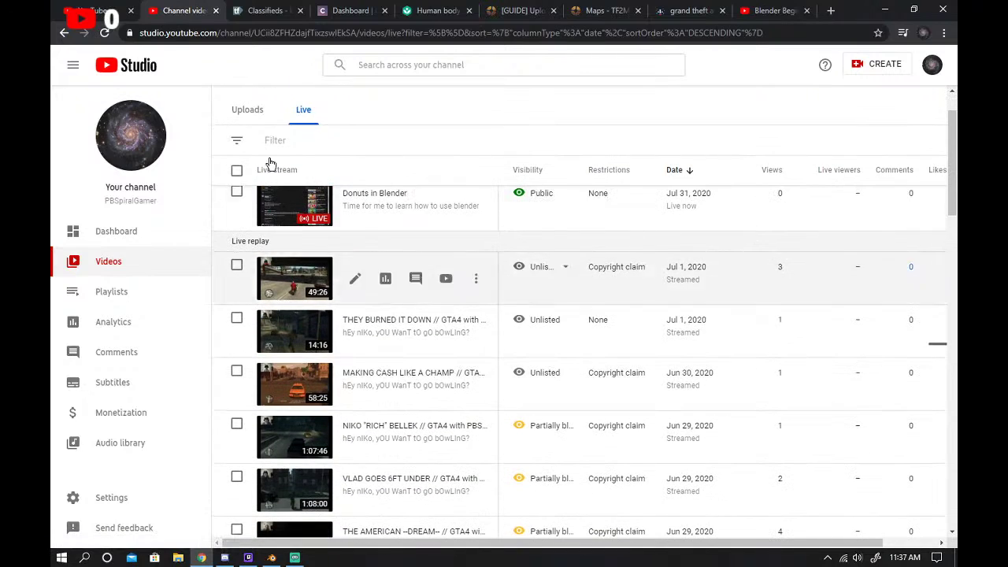
click(93, 6)
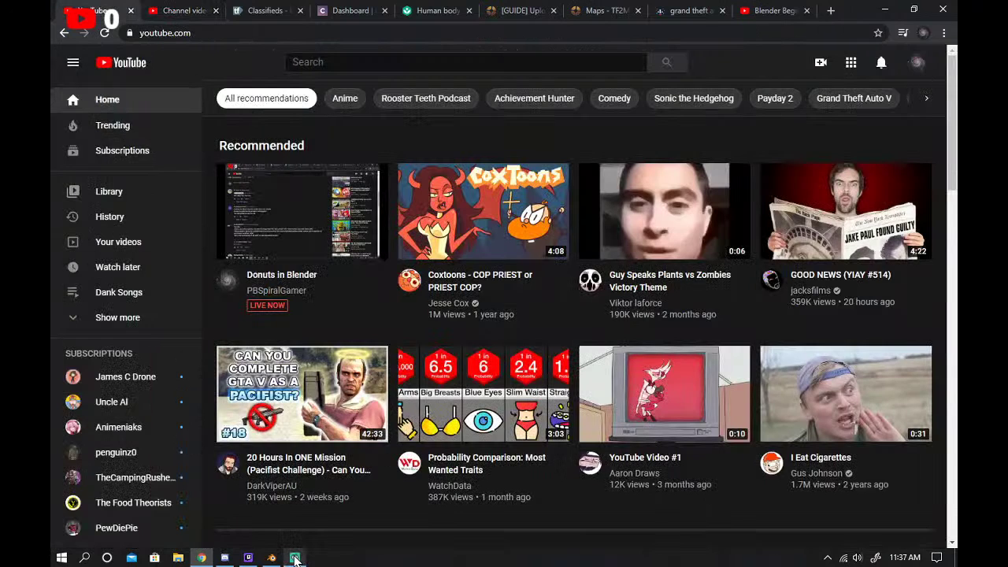
mouse_move(295, 559)
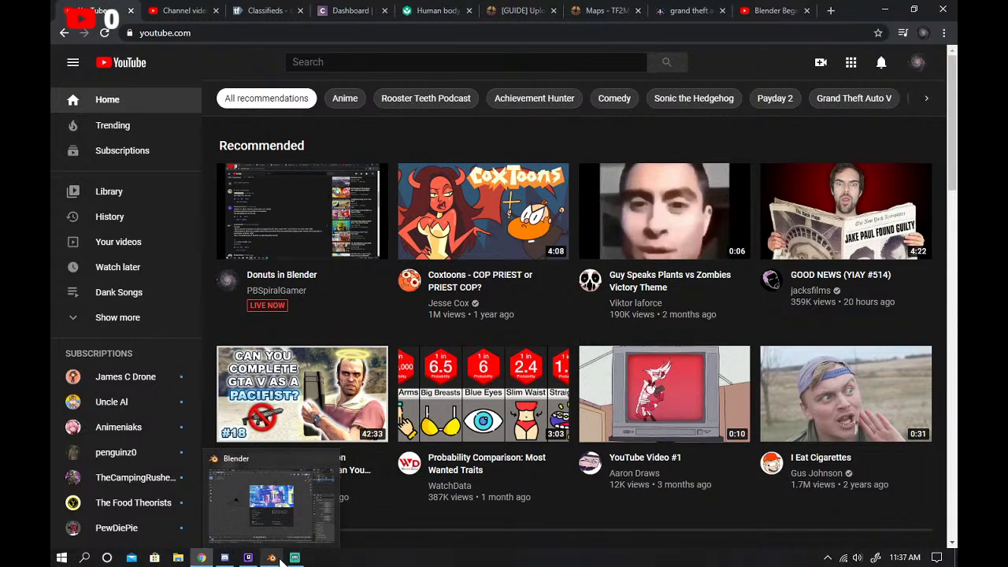
click(271, 558)
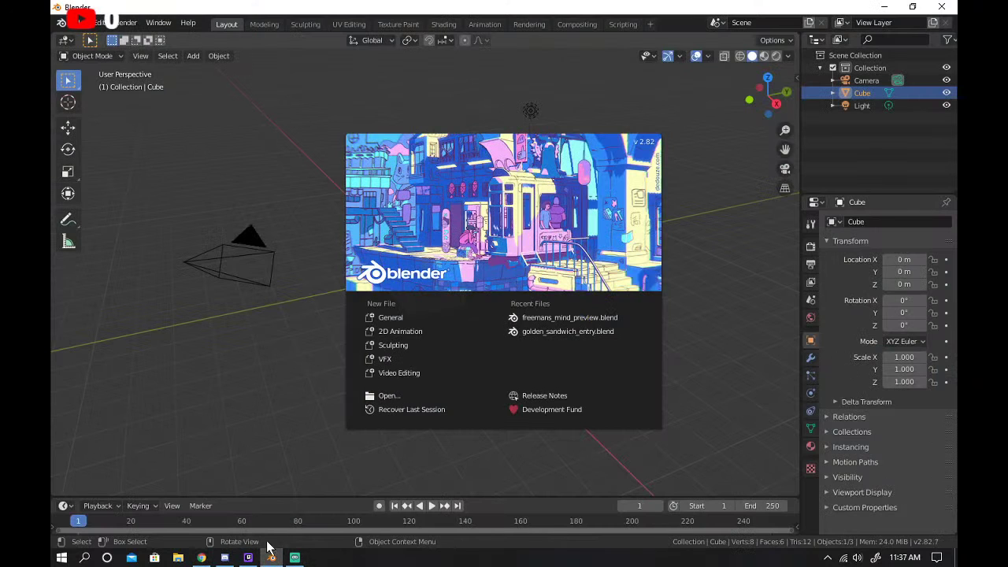
click(294, 558)
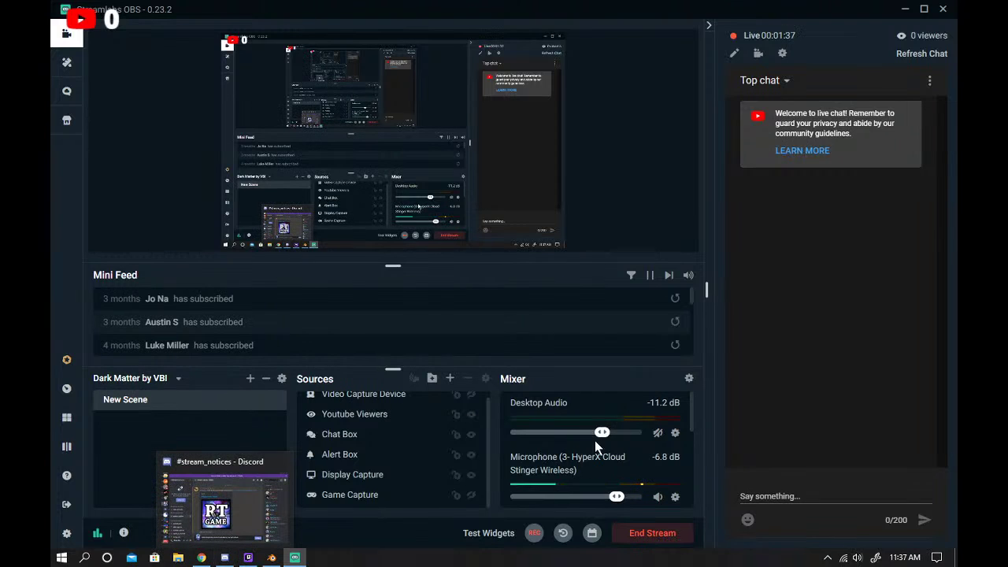
Switch to the browser and bring up the video "Blender Beginner Tutorial - Part 1".
click(201, 558)
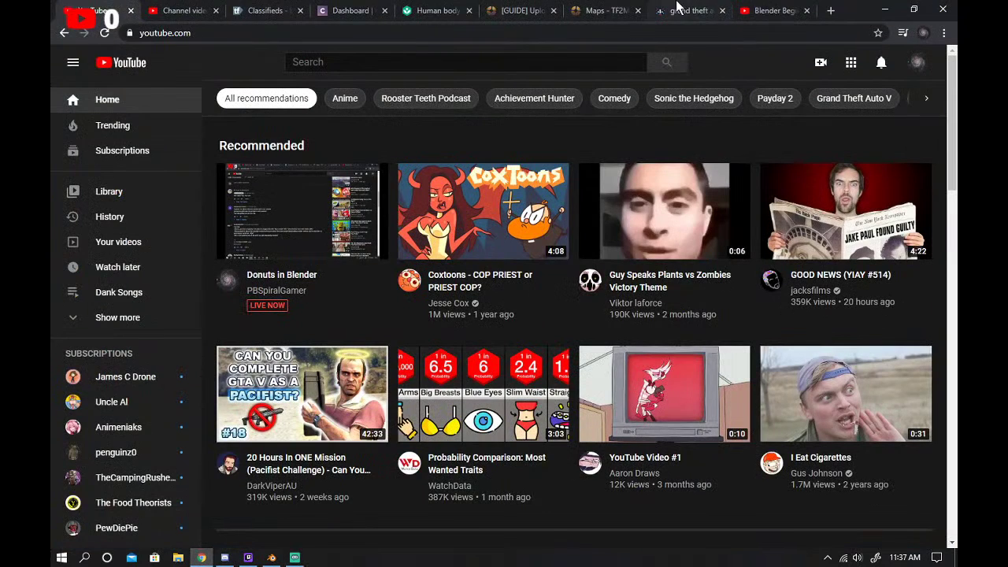
click(748, 10)
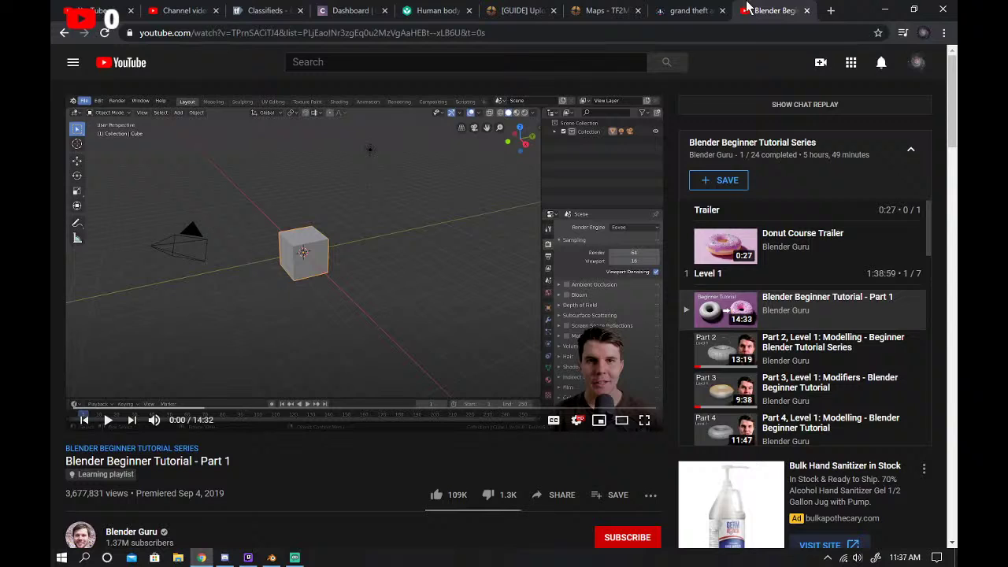
Switch to Streamlabs OBS, unmute Desktop Audio, and select the Display Capture source.
click(247, 558)
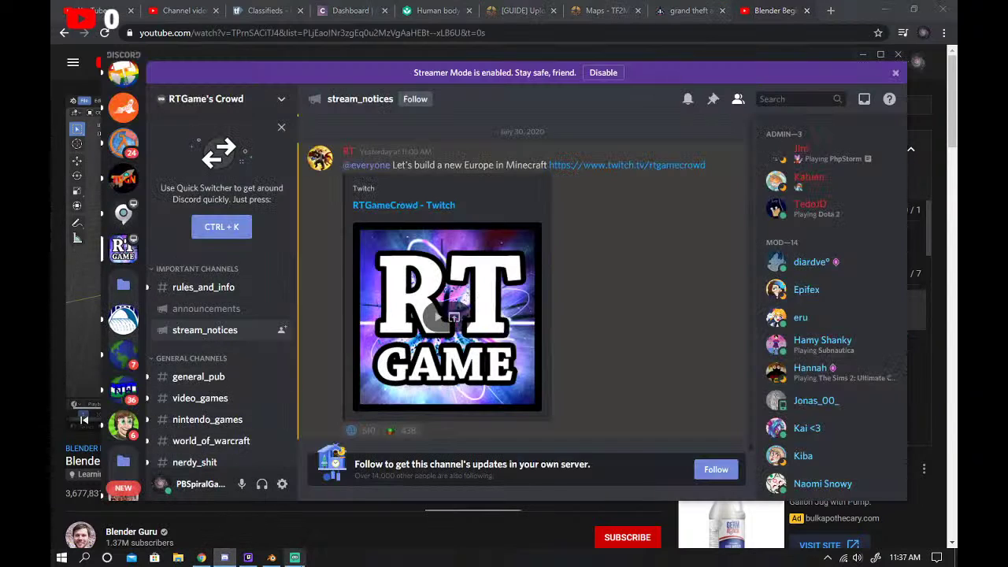
click(295, 558)
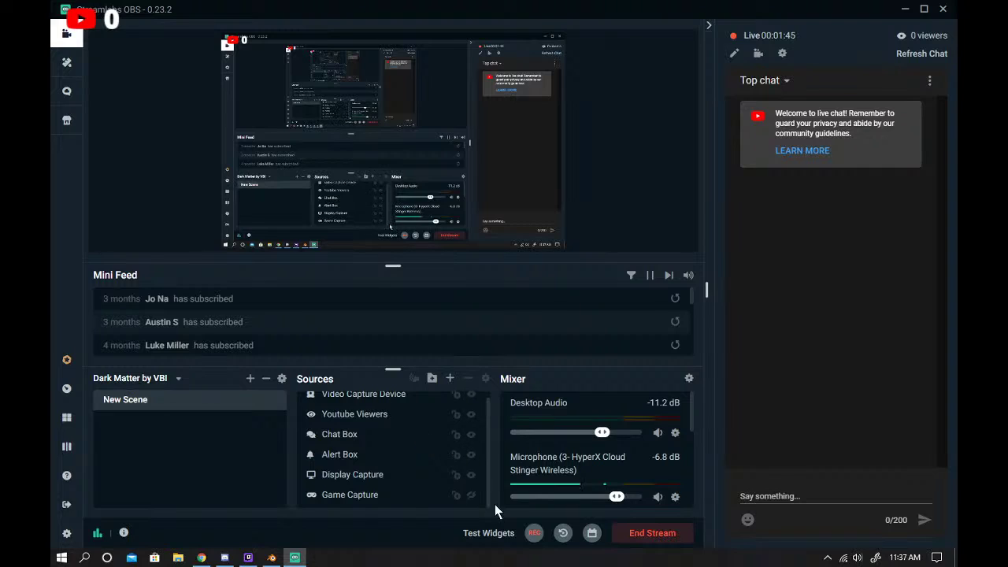
click(470, 477)
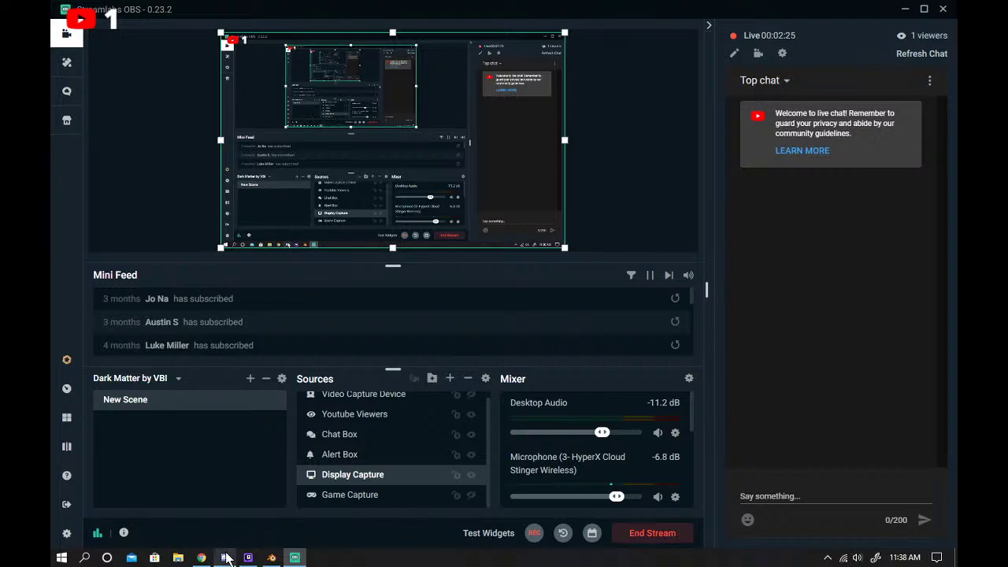
Switch to the browser, play "Blender Beginner Tutorial - Part 1", and skip forward past the introduction and series overview.
click(211, 498)
click(388, 286)
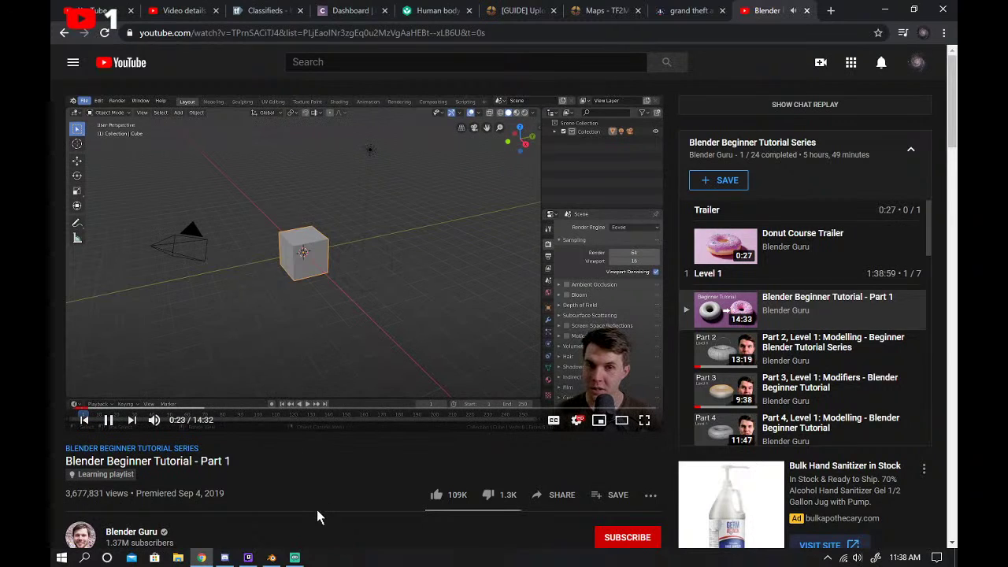
key(l)
key(l)
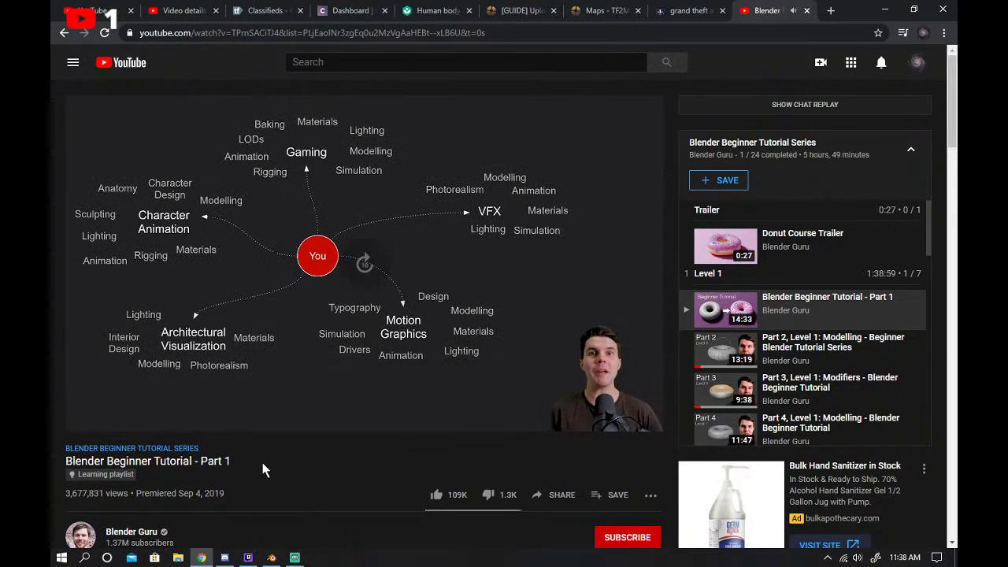
key(l)
key(l)
key(l)
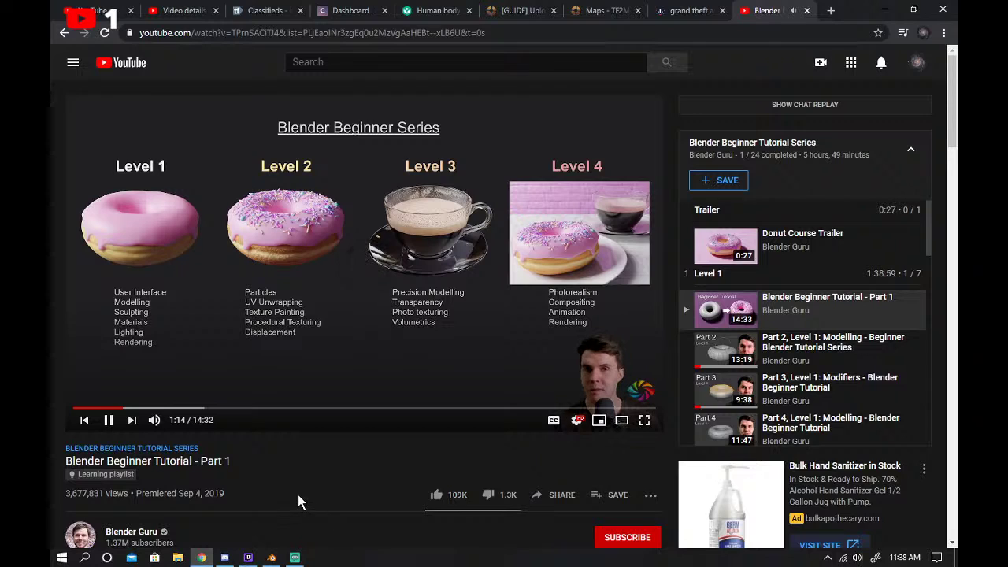
key(l)
key(l)
key(l)
key(l)
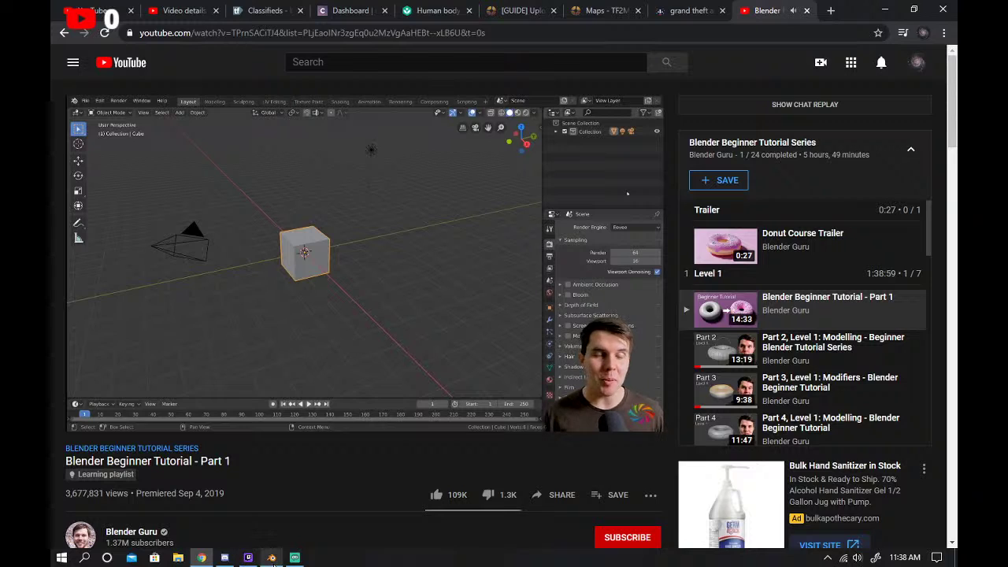
Pause the tutorial video and start a new Sculpting file in Blender.
click(272, 558)
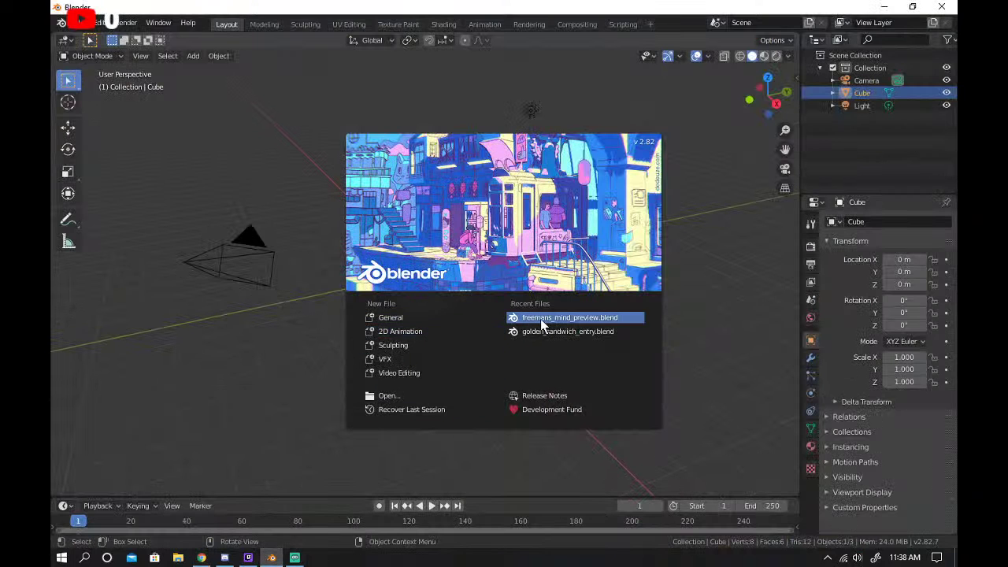
click(202, 558)
key(space)
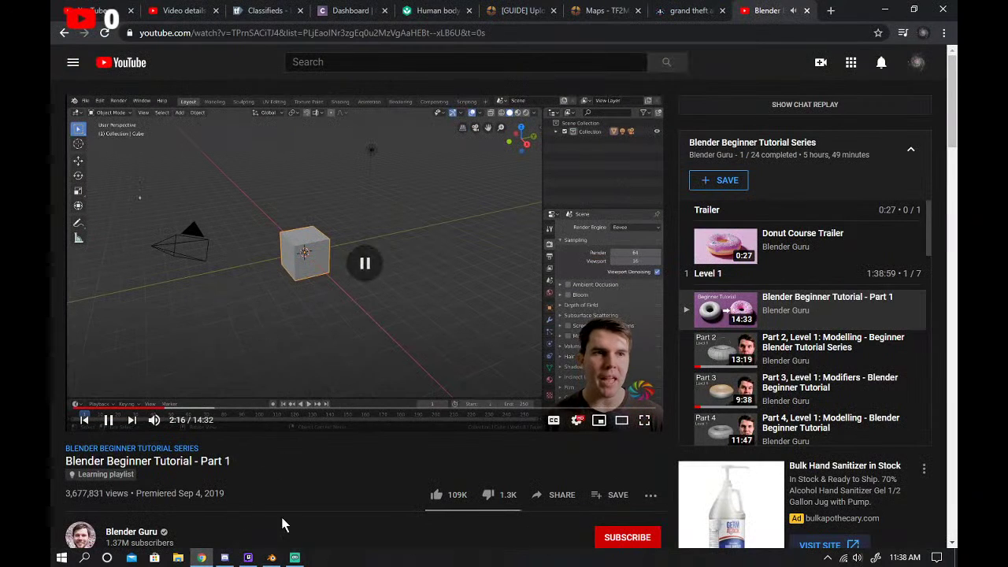
click(272, 557)
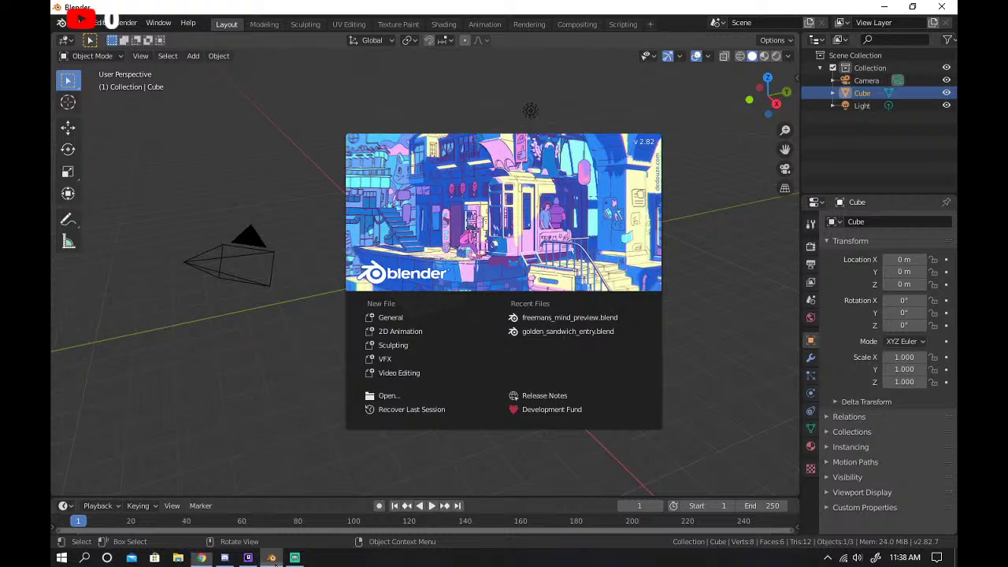
click(373, 349)
Try out SculptDraw brush strokes on the quad sphere and undo them.
mouse_move(367, 341)
mouse_down()
mouse_move(418, 333)
mouse_move(341, 345)
mouse_move(417, 337)
mouse_move(422, 292)
mouse_move(329, 299)
mouse_up()
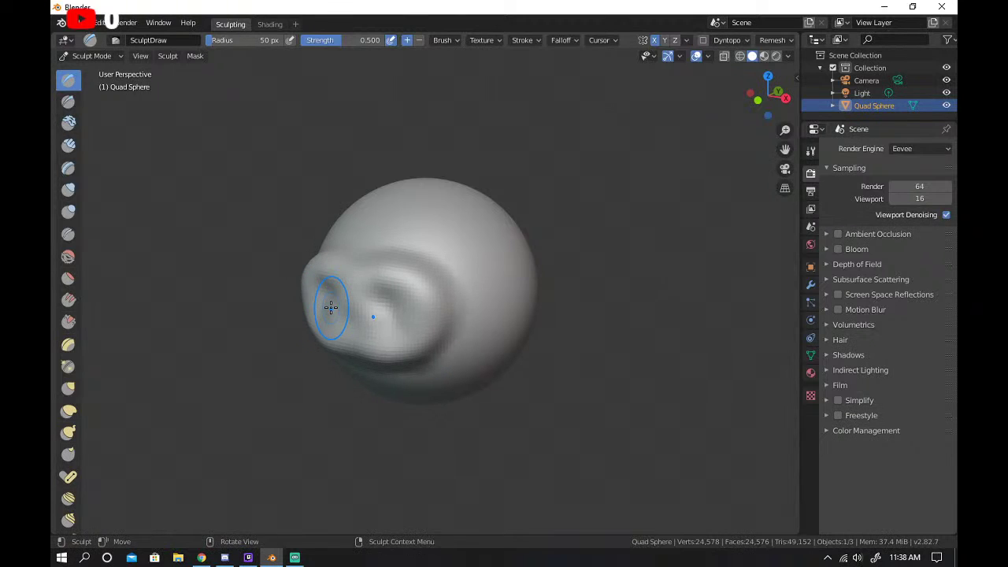
key(ctrl+z)
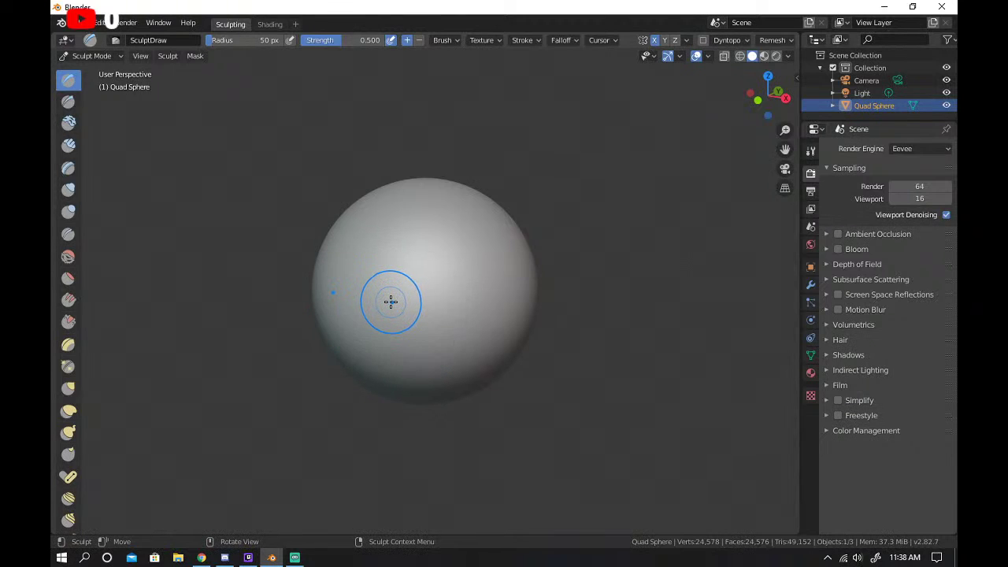
mouse_move(396, 299)
mouse_down()
mouse_move(389, 322)
mouse_move(417, 315)
mouse_move(401, 294)
mouse_move(354, 295)
mouse_move(373, 207)
mouse_move(364, 306)
mouse_move(349, 333)
mouse_up()
key(ctrl+z)
key(ctrl+z)
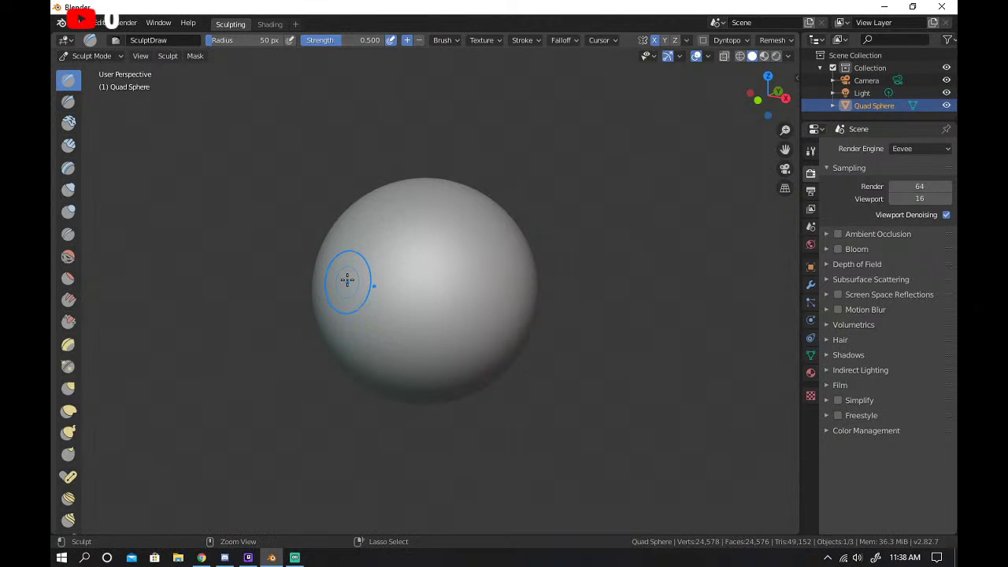
Sculpt trial bulges across the front-side area of the quad sphere with SculptDraw and undo all the strokes.
mouse_move(335, 298)
mouse_down()
mouse_move(367, 288)
mouse_move(391, 311)
mouse_move(363, 298)
mouse_up()
mouse_move(392, 294)
mouse_down()
mouse_move(398, 273)
mouse_move(382, 218)
mouse_move(351, 282)
mouse_move(331, 277)
mouse_up()
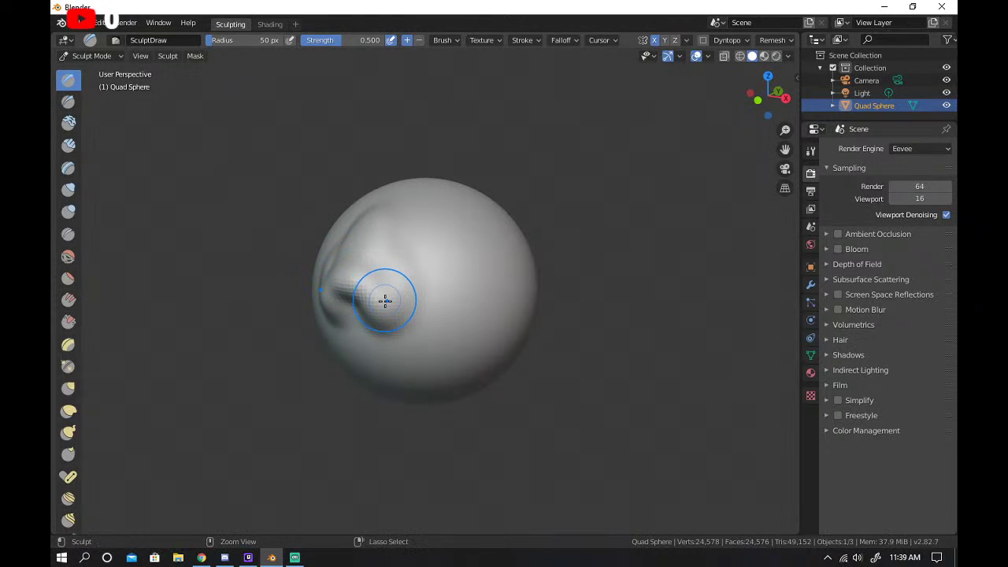
key(ctrl+z)
key(ctrl+z)
key(ctrl+z)
key(ctrl+z)
key(ctrl+z)
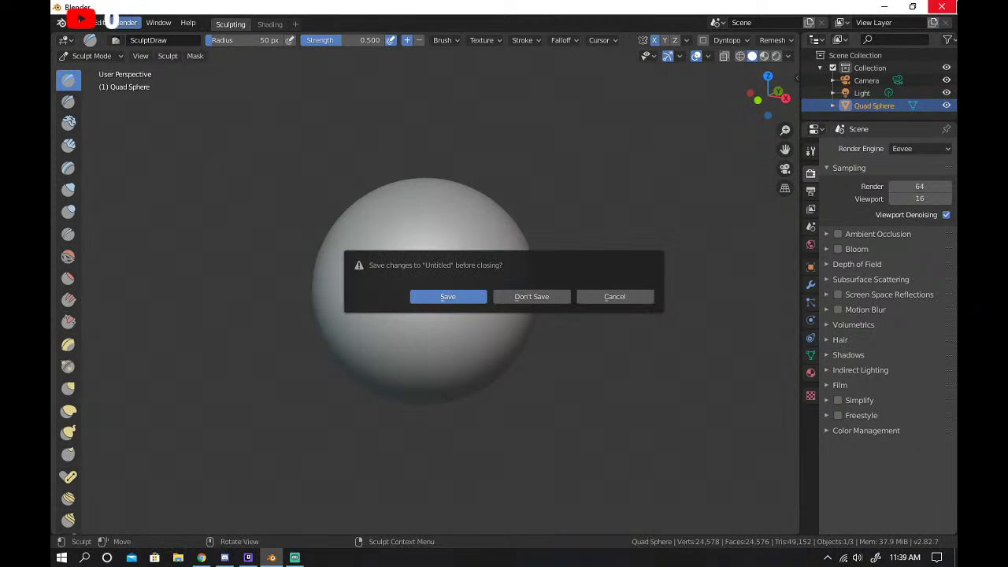
Close Blender without saving the untitled sculpting file and launch it again.
click(940, 6)
click(517, 304)
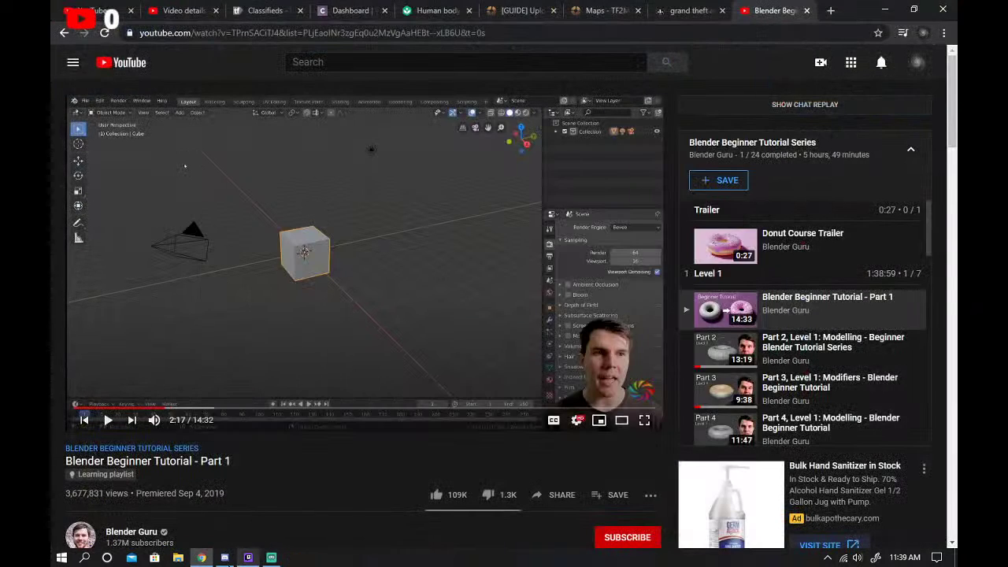
click(84, 558)
text(blen)
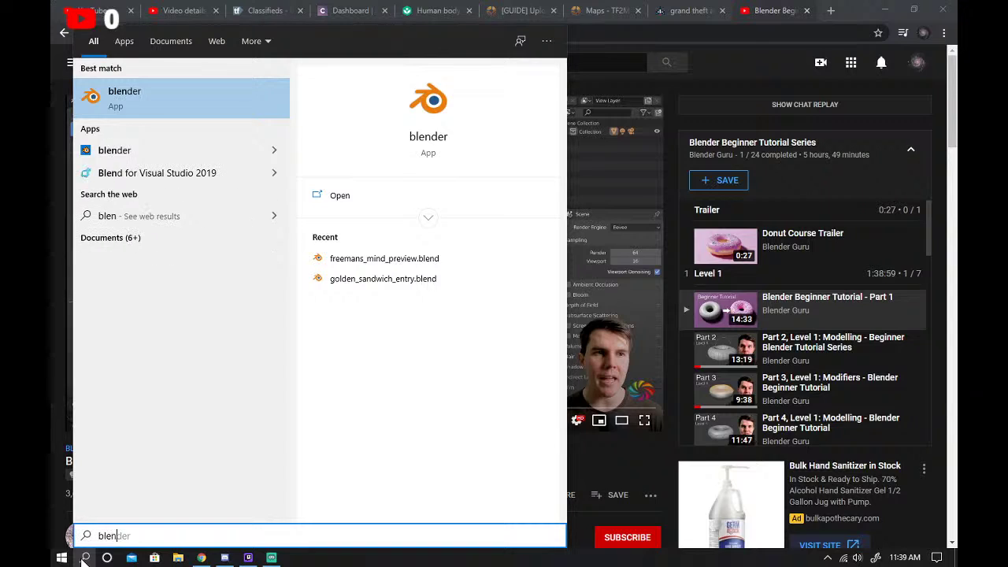
click(125, 93)
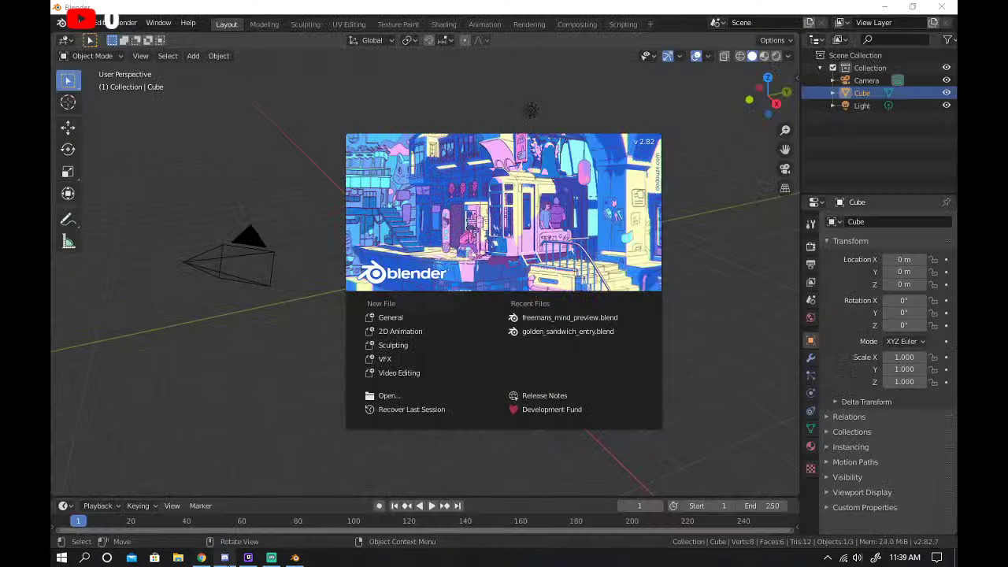
Take a brief look at Discord and start a new General file in Blender.
click(224, 557)
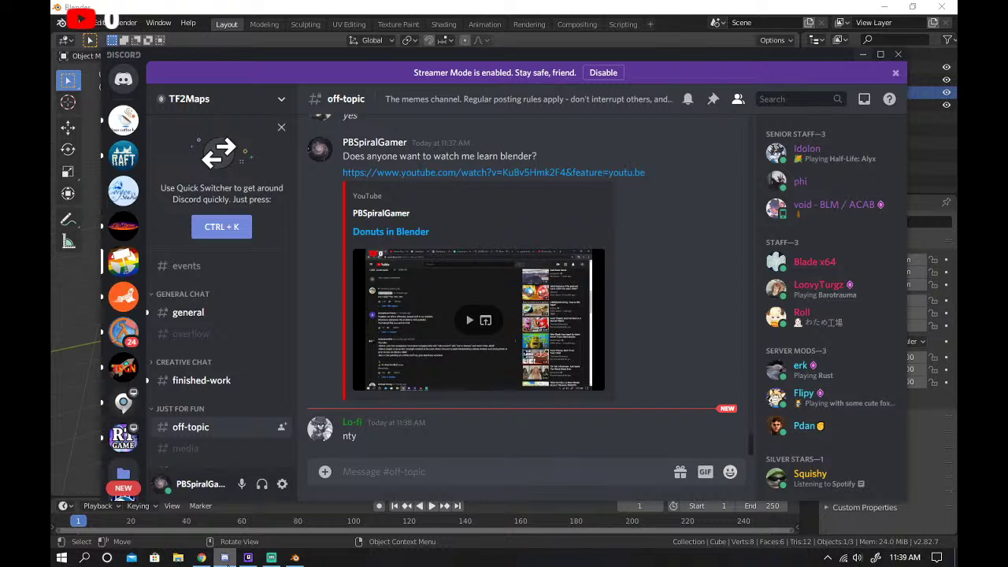
click(224, 557)
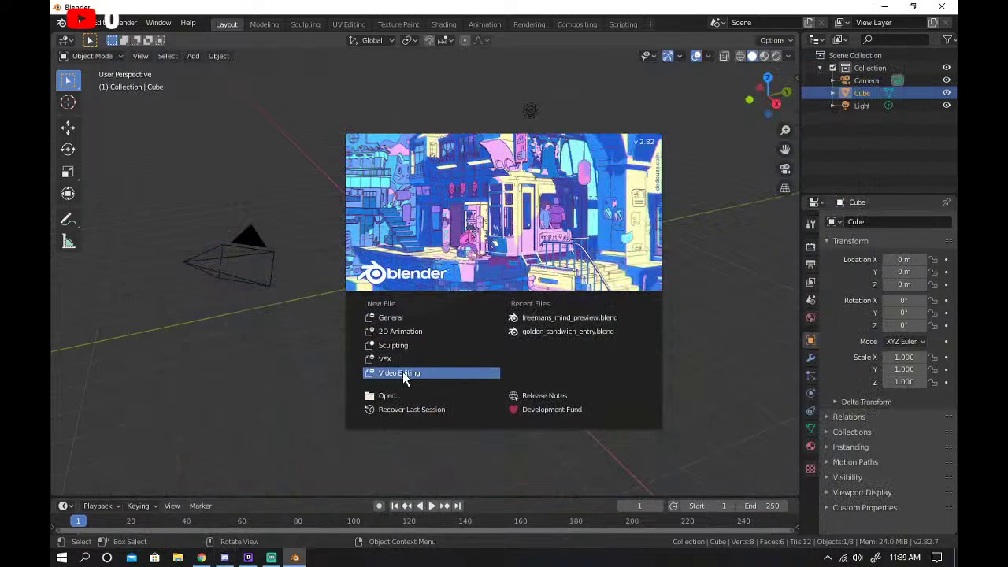
click(388, 315)
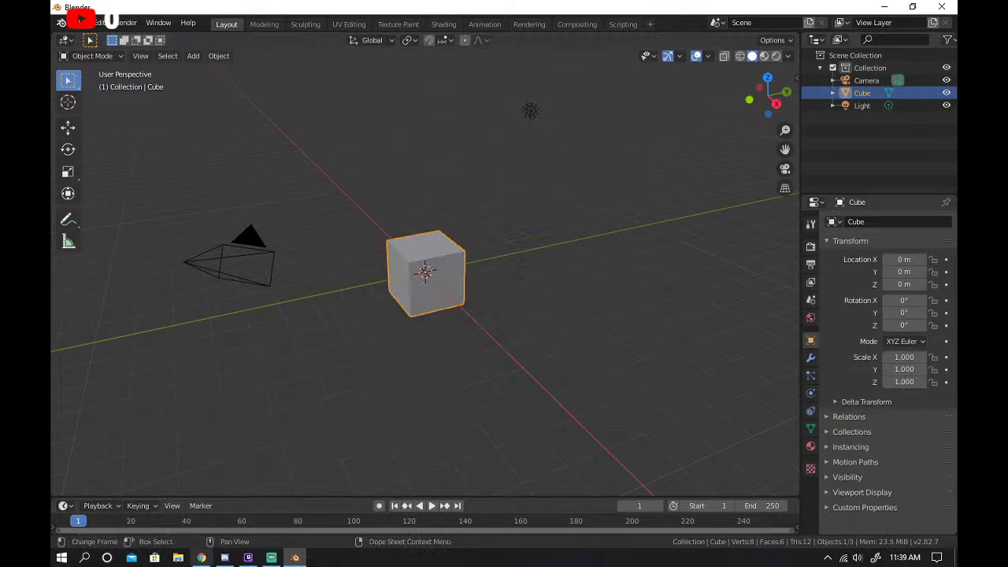
Restore the Blender window to a smaller size and narrow it to sit beside the playing tutorial video.
click(202, 557)
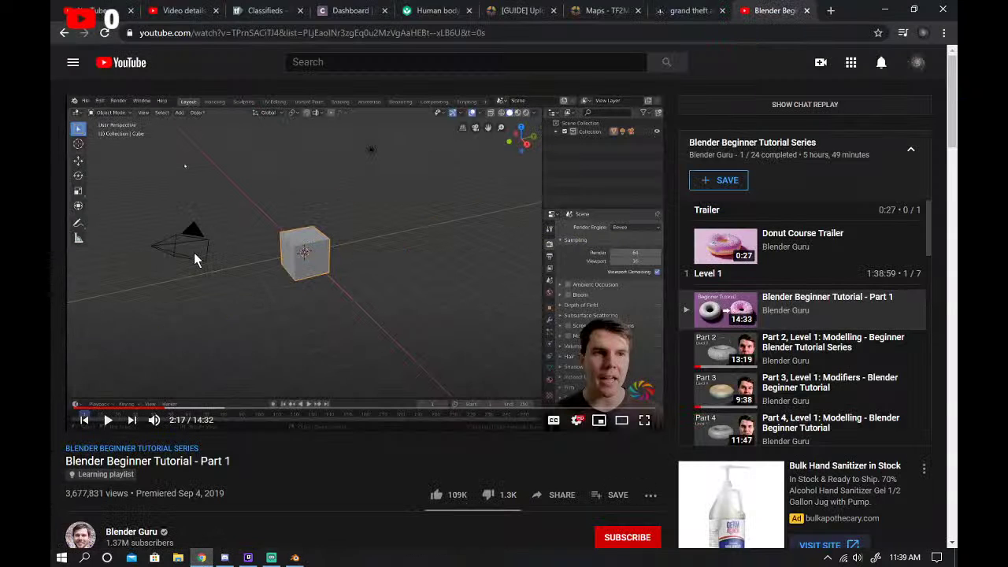
click(296, 557)
click(916, 9)
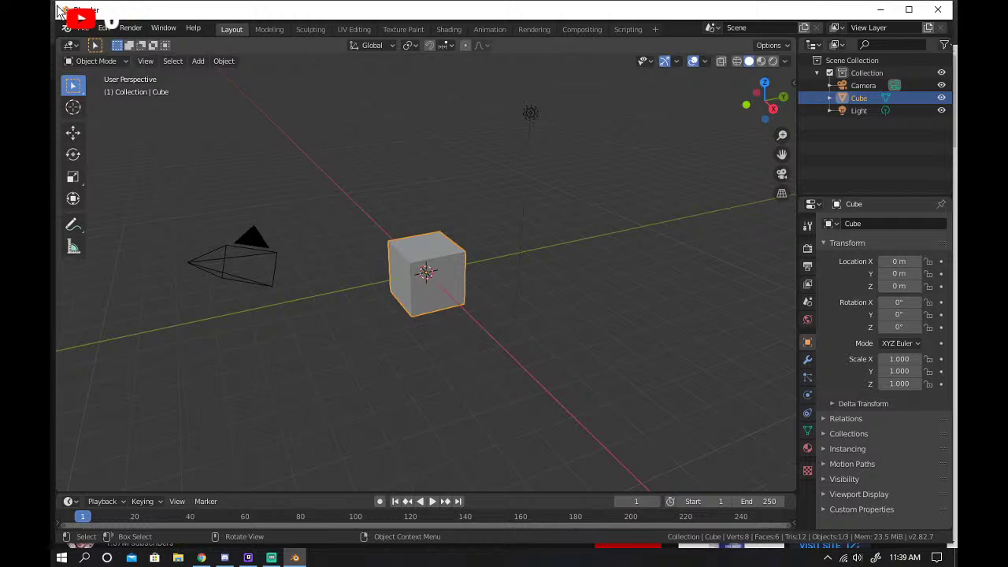
drag(59, 11, 544, 1)
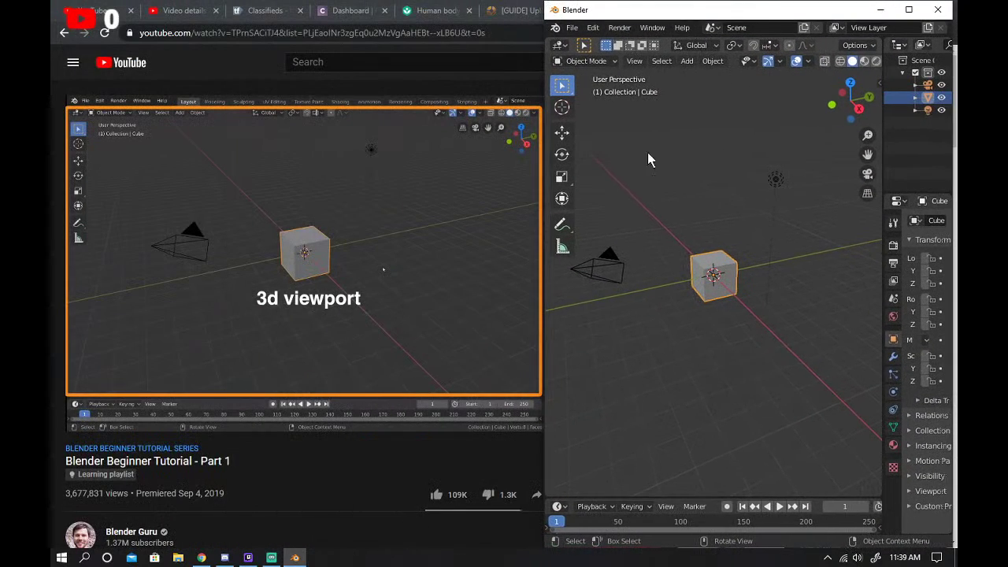
Try scaling all scene objects together, undo the scaling, and deselect everything.
scroll(678, 284, up, 4)
right_click(709, 265)
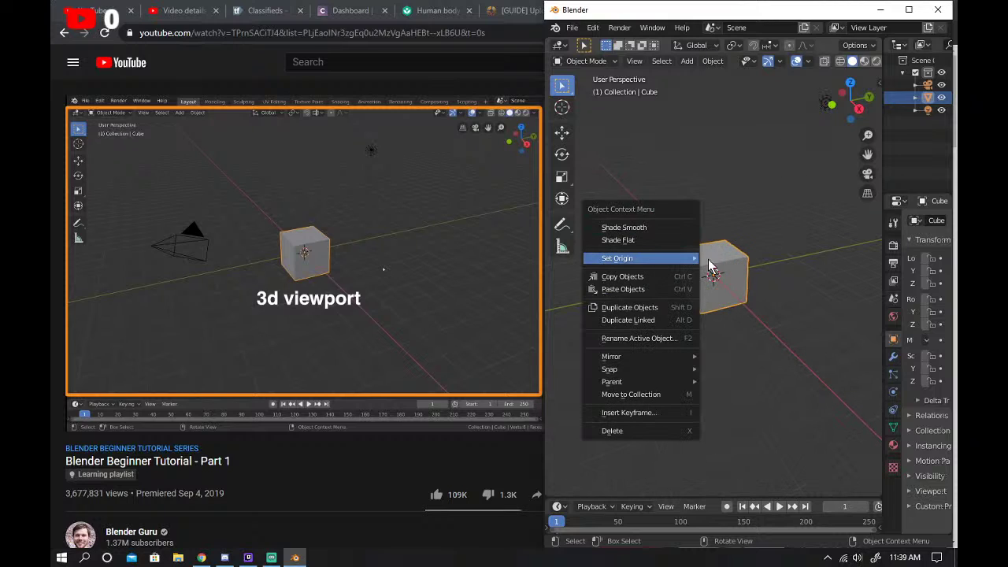
click(627, 203)
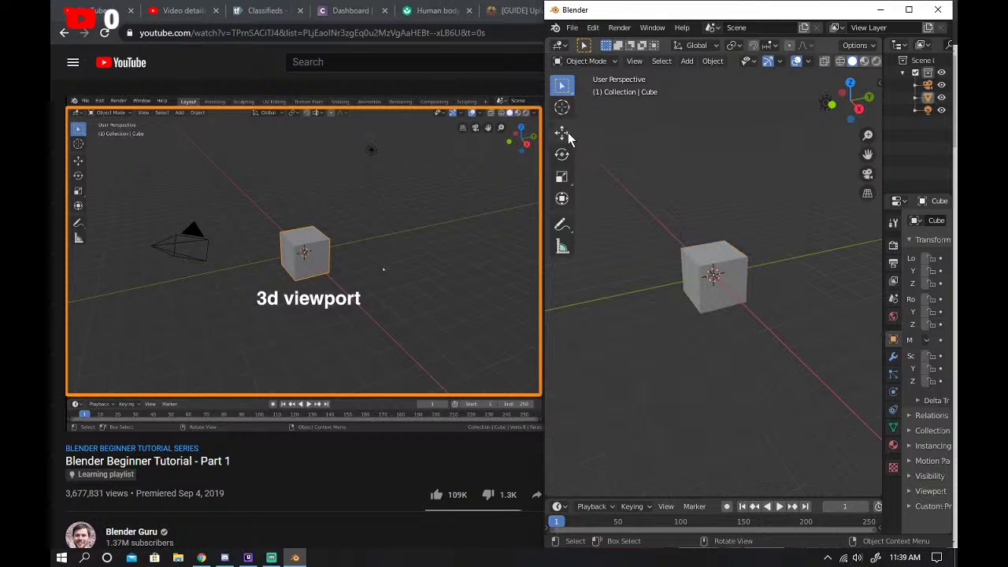
key(a)
key(s)
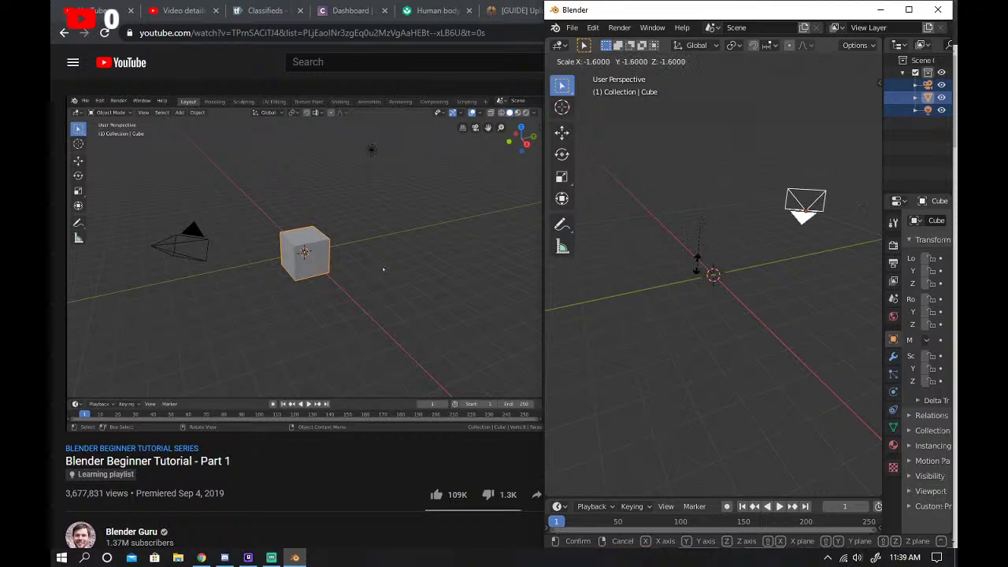
click(703, 241)
key(ctrl+z)
click(637, 220)
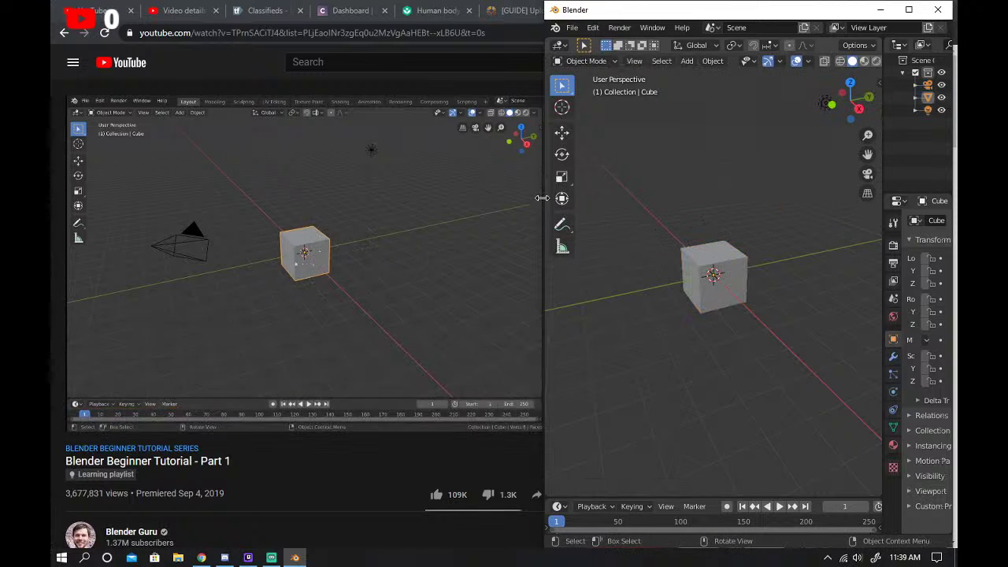
Shorten the Blender window so the browser tabs are uncovered, and select the cube with the Move tool active.
drag(692, 4, 648, 16)
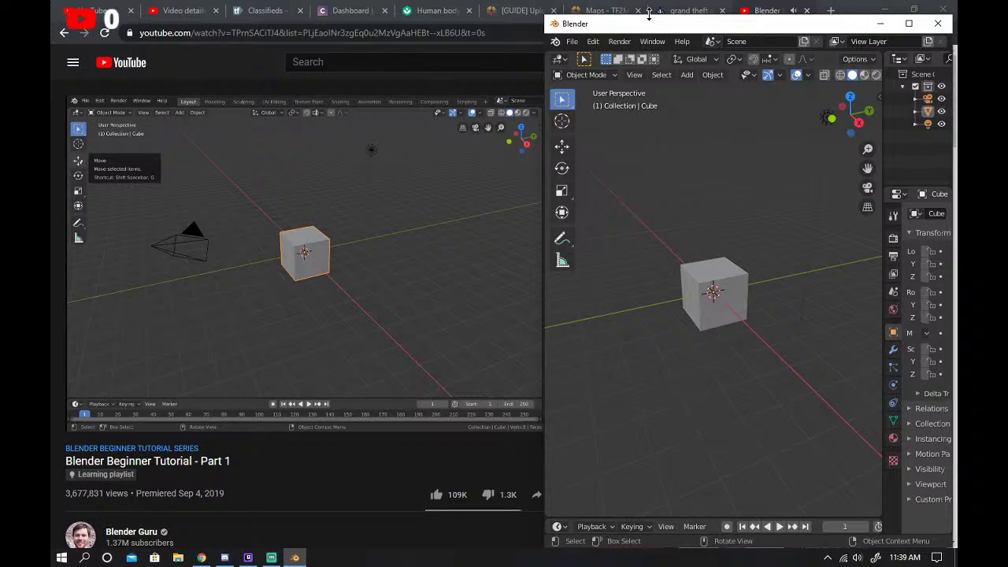
click(562, 146)
drag(681, 255, 686, 284)
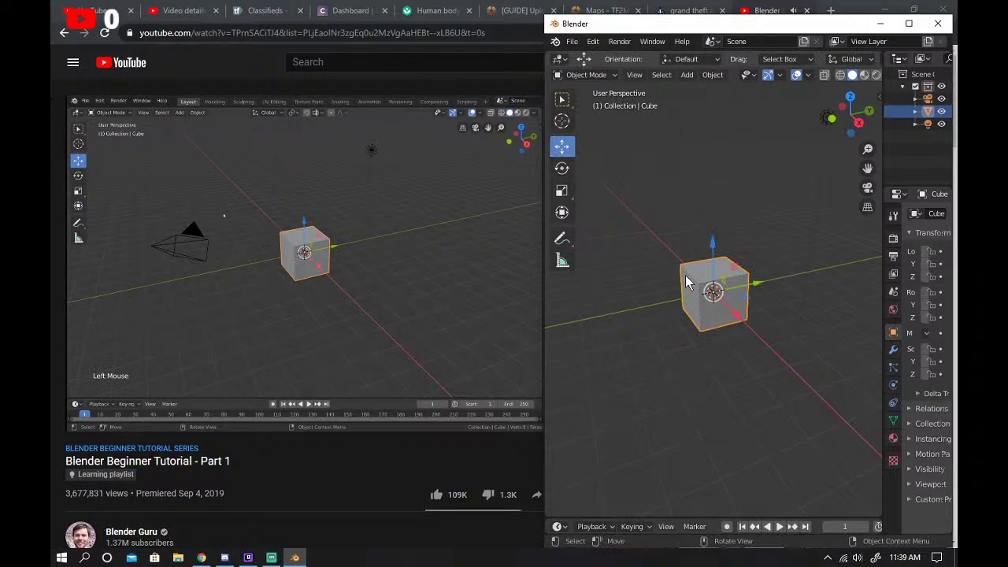
Try moving the cube with the Move gizmo, including along the Y axis, and undo the moves.
mouse_move(738, 317)
mouse_down()
mouse_move(720, 291)
mouse_move(718, 314)
mouse_up()
key(ctrl+z)
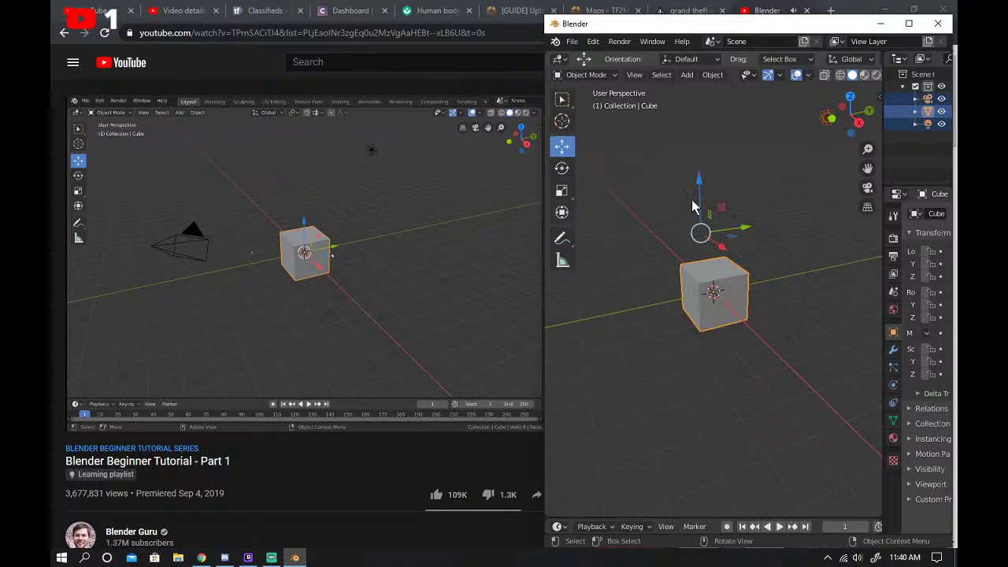
click(720, 210)
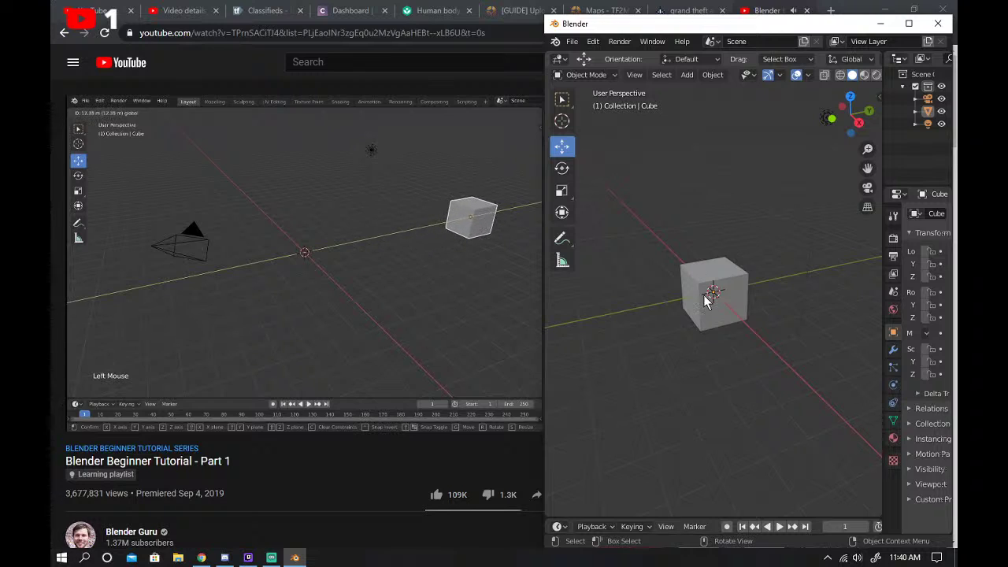
drag(754, 285, 732, 312)
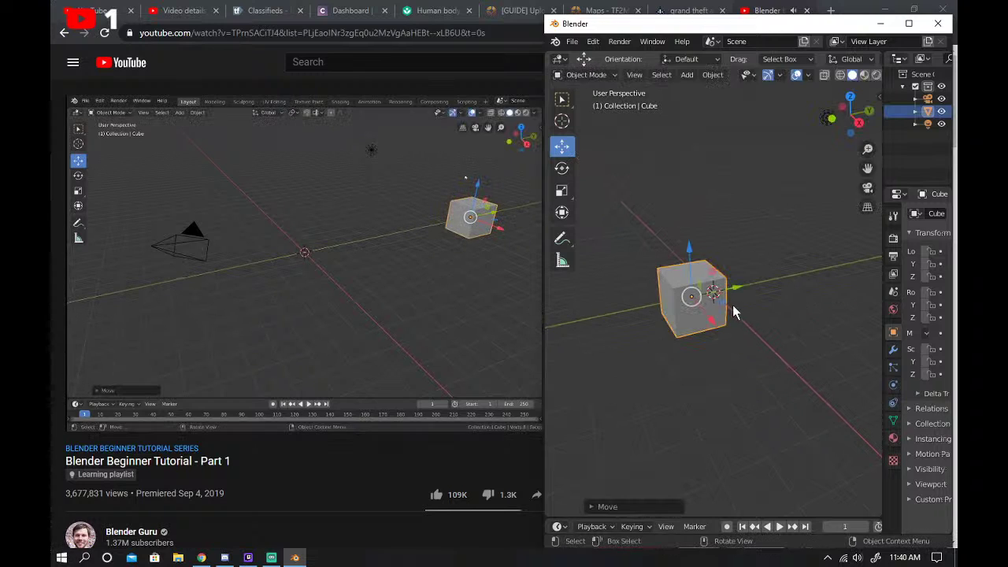
drag(684, 281, 687, 310)
key(ctrl+z)
key(ctrl+z)
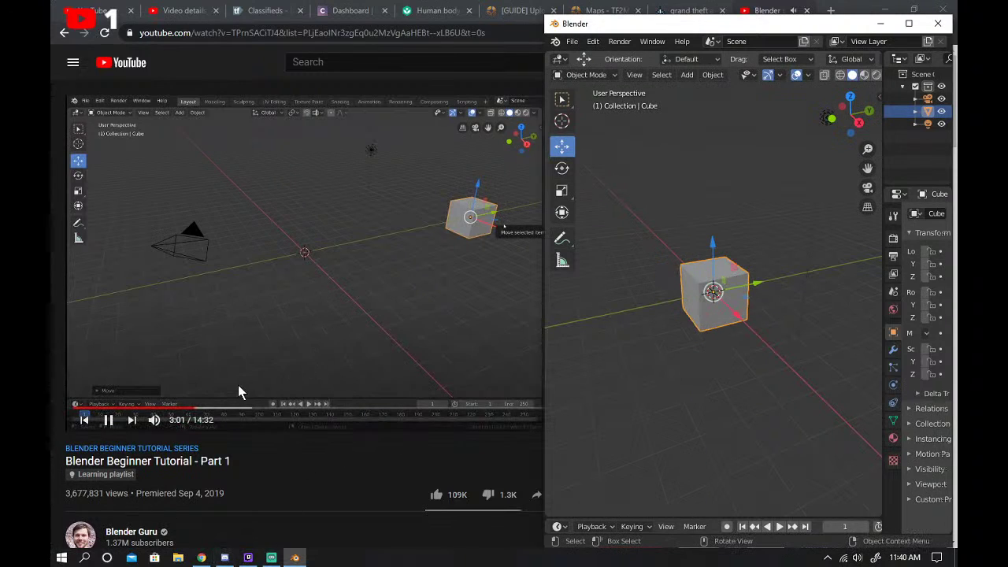
Try rotating the cube freely with the Rotate tool's trackball, undoing or cancelling each rotation.
click(273, 293)
click(273, 293)
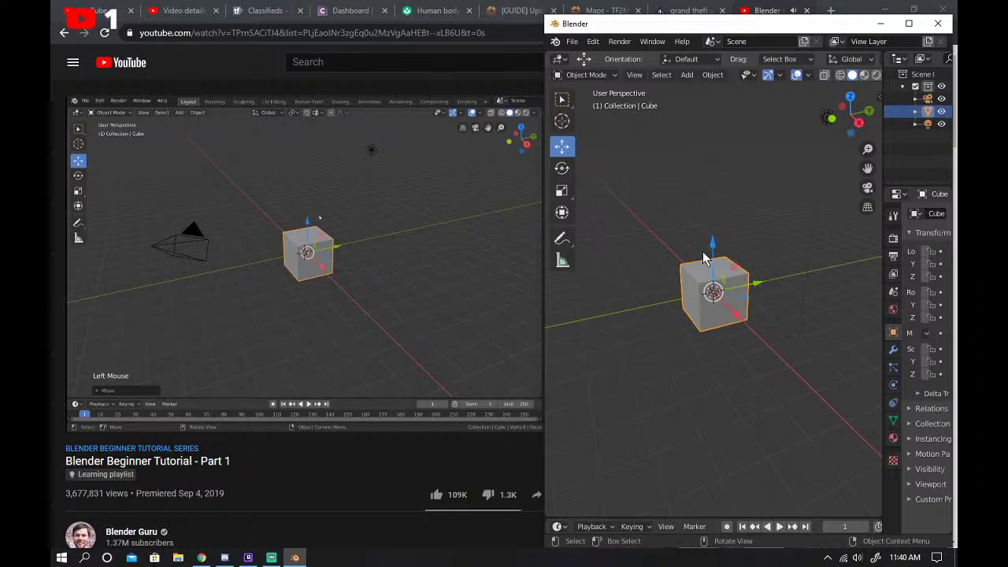
click(561, 168)
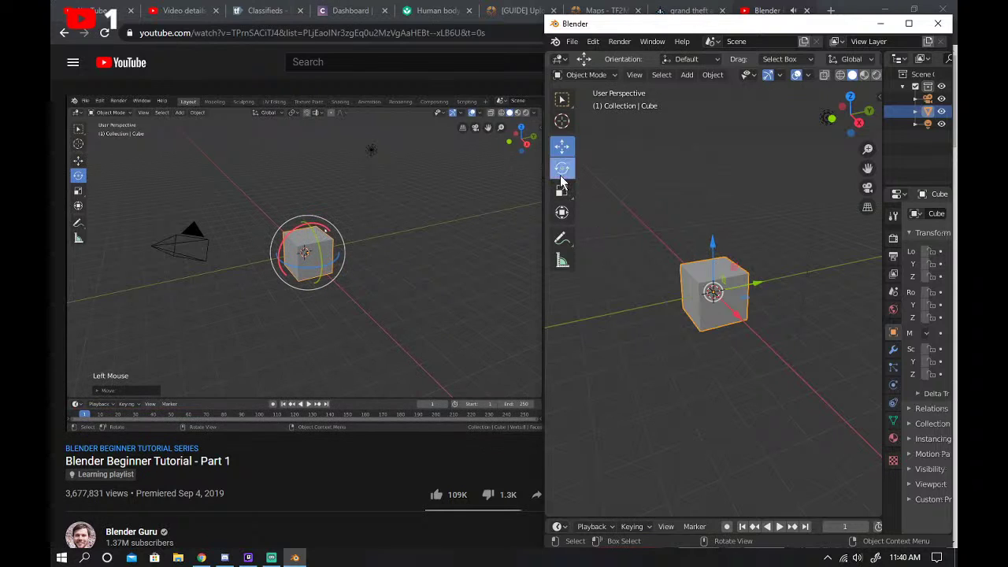
drag(690, 253, 791, 329)
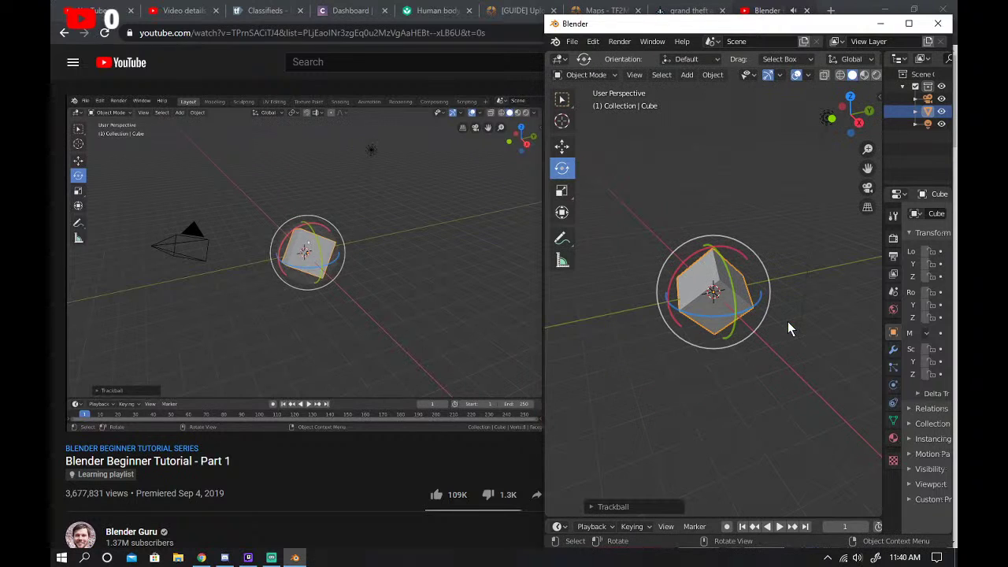
key(ctrl+z)
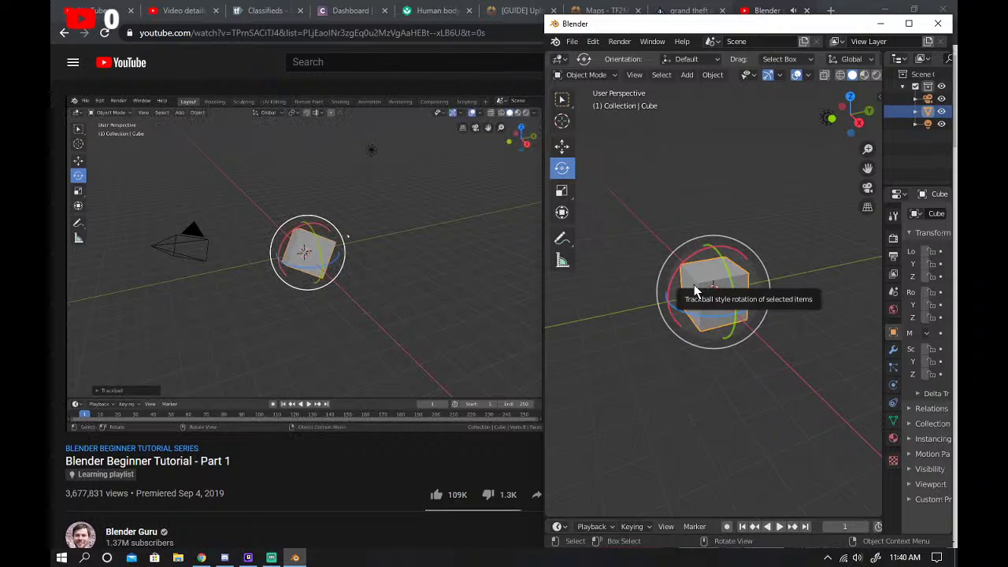
drag(693, 292, 787, 243)
right_click(787, 243)
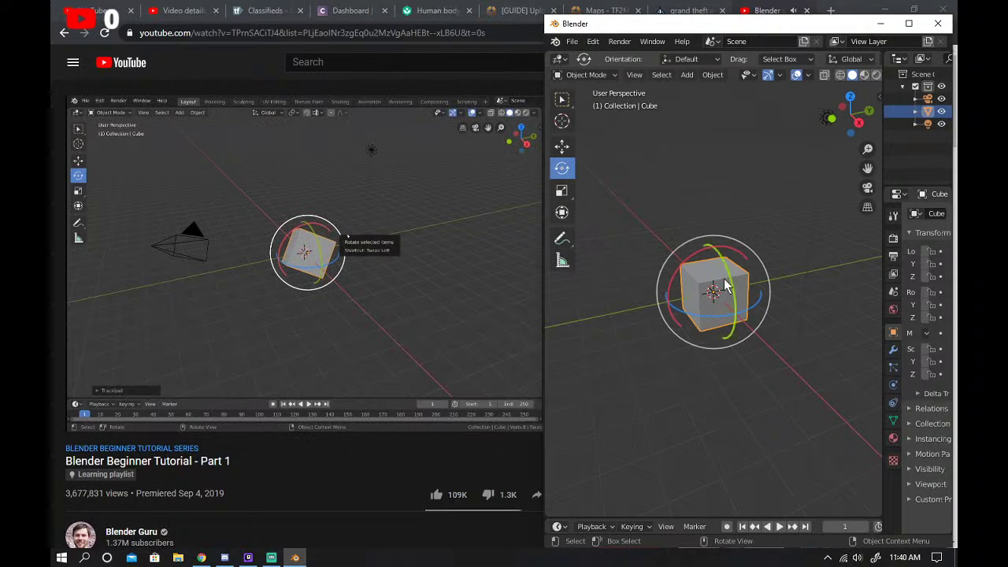
drag(725, 288, 769, 224)
right_click(769, 225)
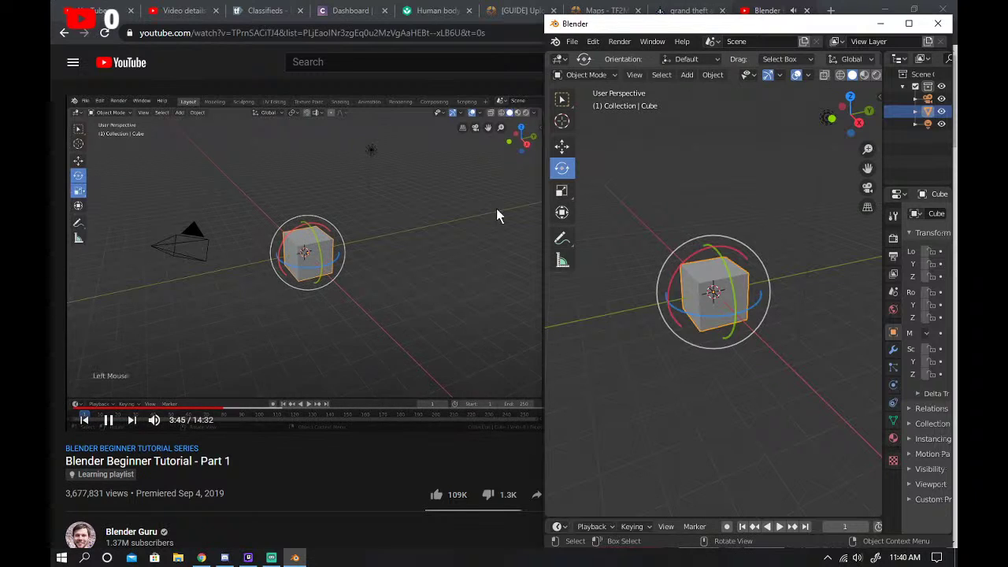
Activate the Scale tool, try stretching the cube along the Y axis, and cancel the stretch.
click(556, 192)
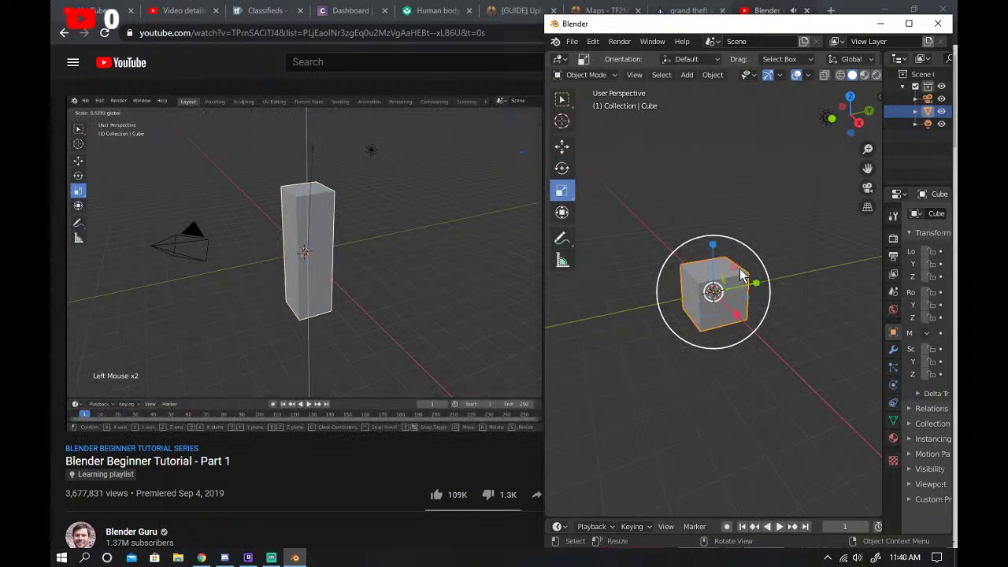
drag(754, 282, 614, 315)
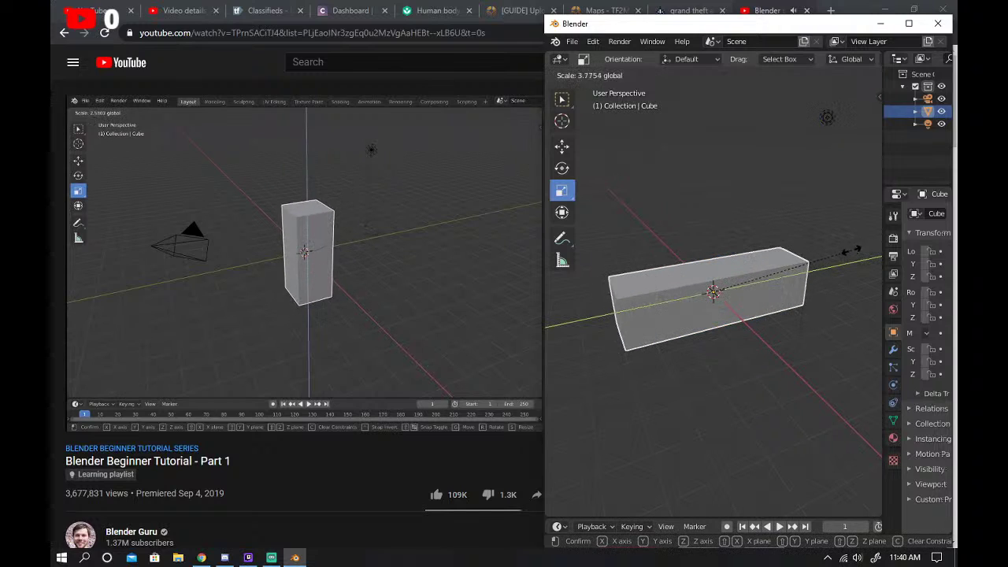
key(Escape)
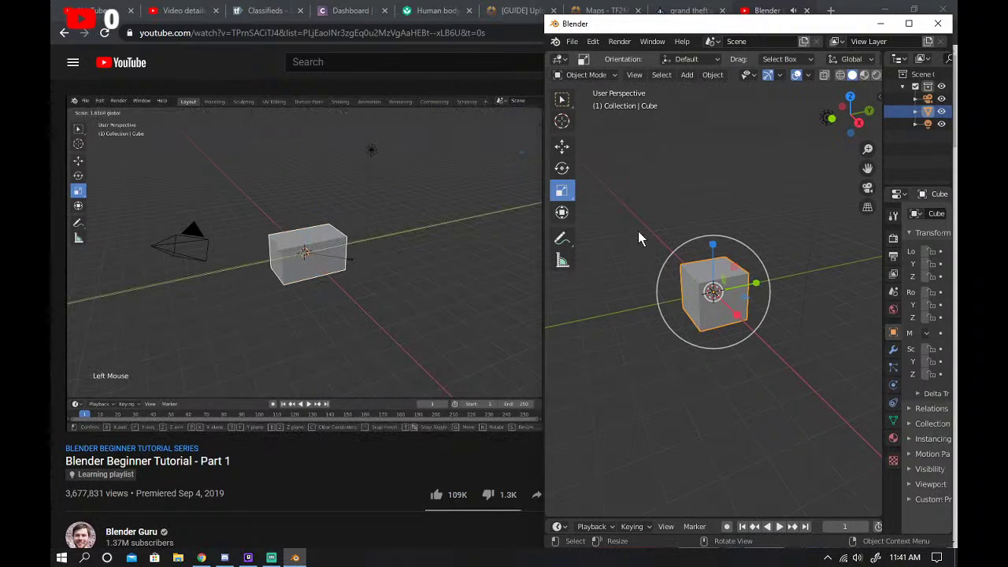
Practise resizing the cube with the Scale command several times, undoing or cancelling every resize.
key(s)
click(736, 224)
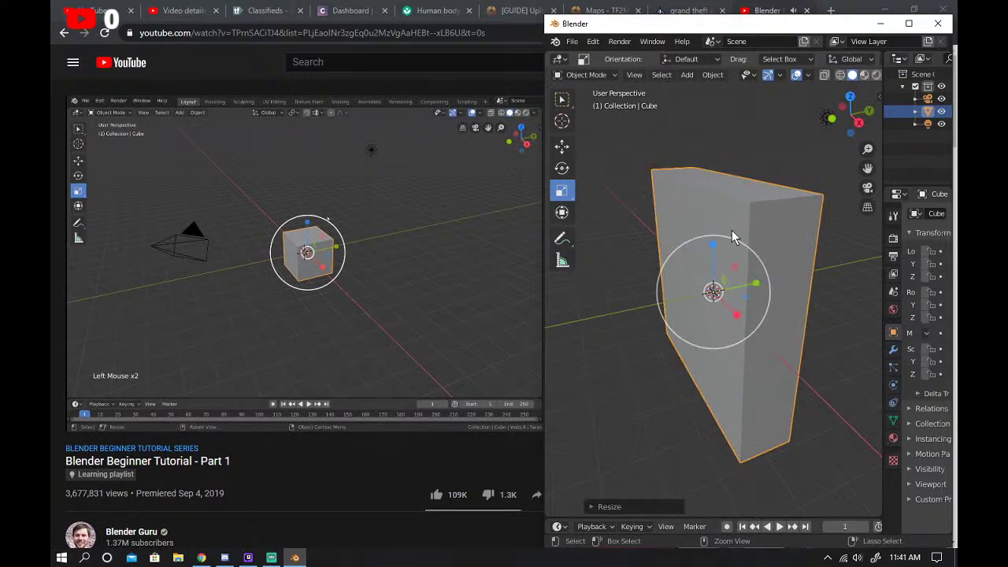
key(ctrl+z)
key(s)
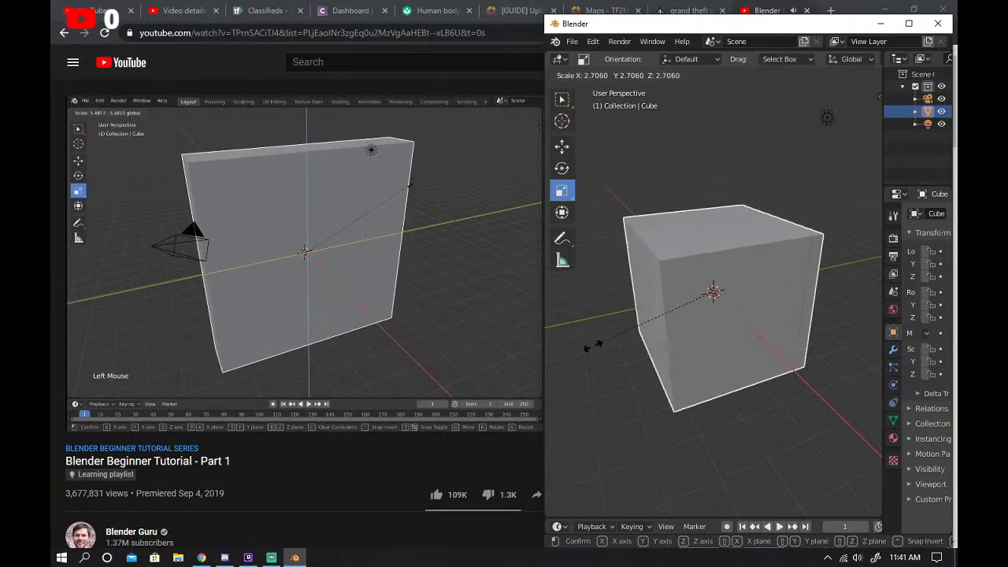
key(Escape)
key(s)
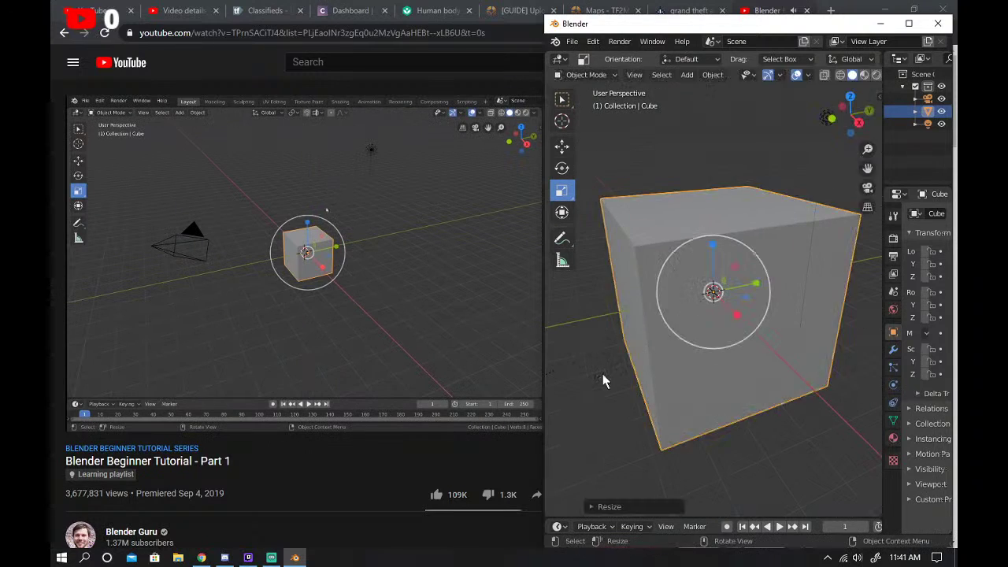
key(Escape)
key(s)
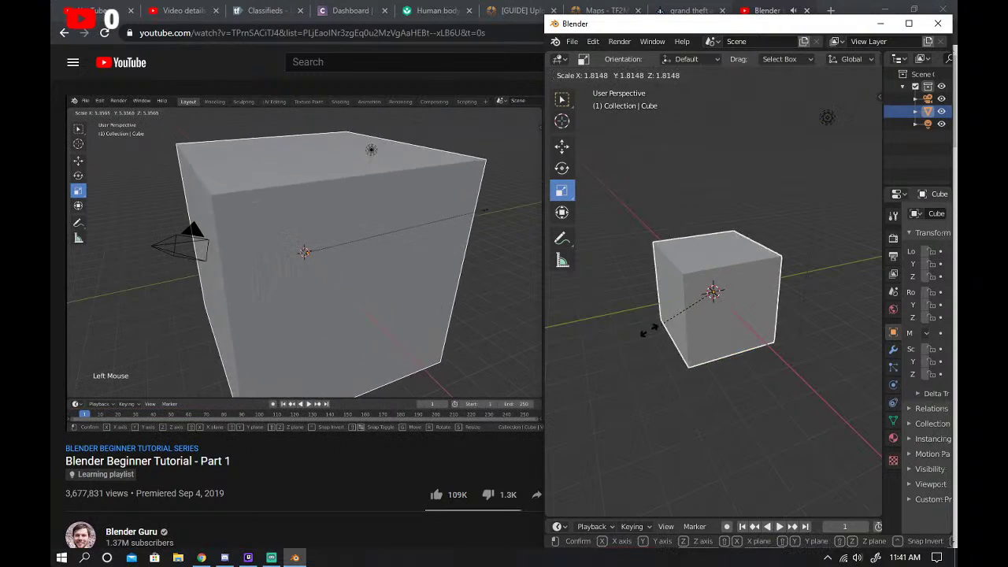
key(Escape)
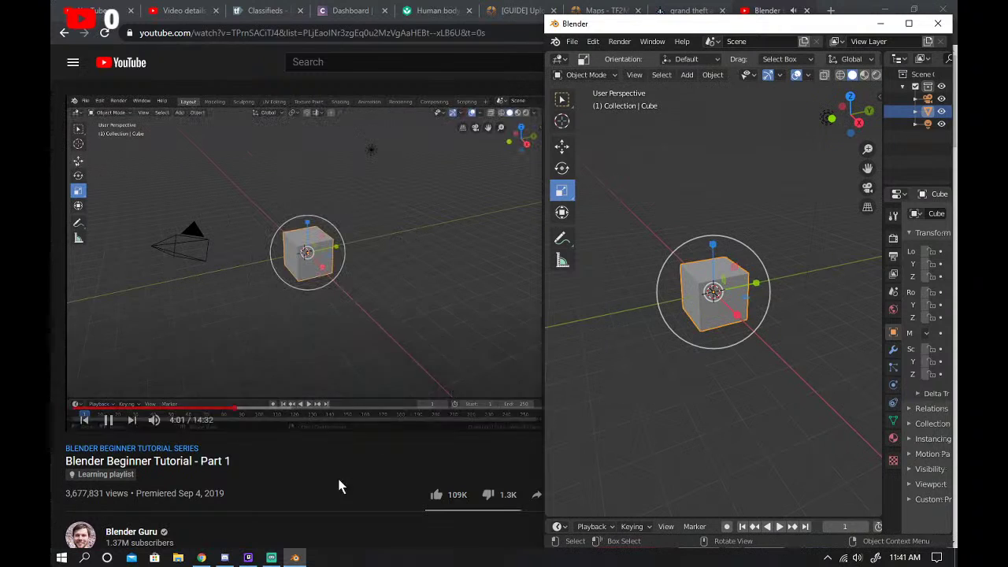
Try moving the cube along the Y axis with the Move tool and cancel the move.
click(561, 145)
drag(754, 293, 795, 280)
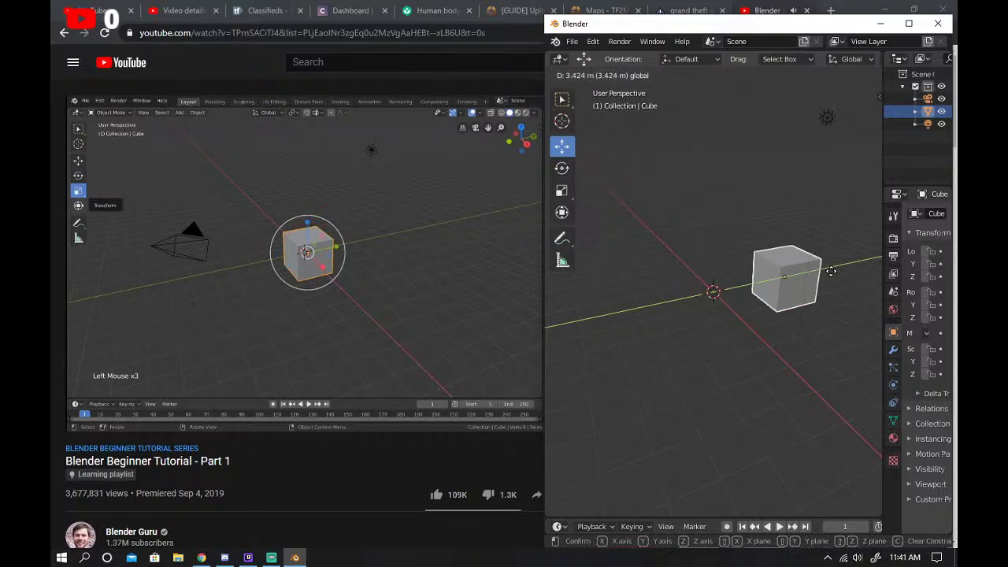
key(Escape)
Check the desktop audio level in Streamlabs OBS, rewind the tutorial video slightly in the browser, and return to Blender.
click(270, 558)
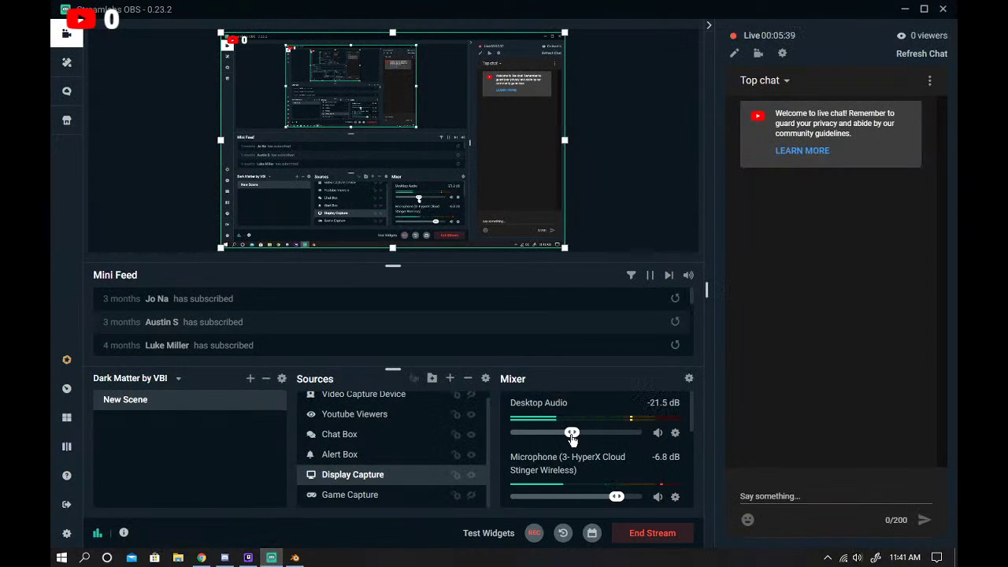
click(202, 557)
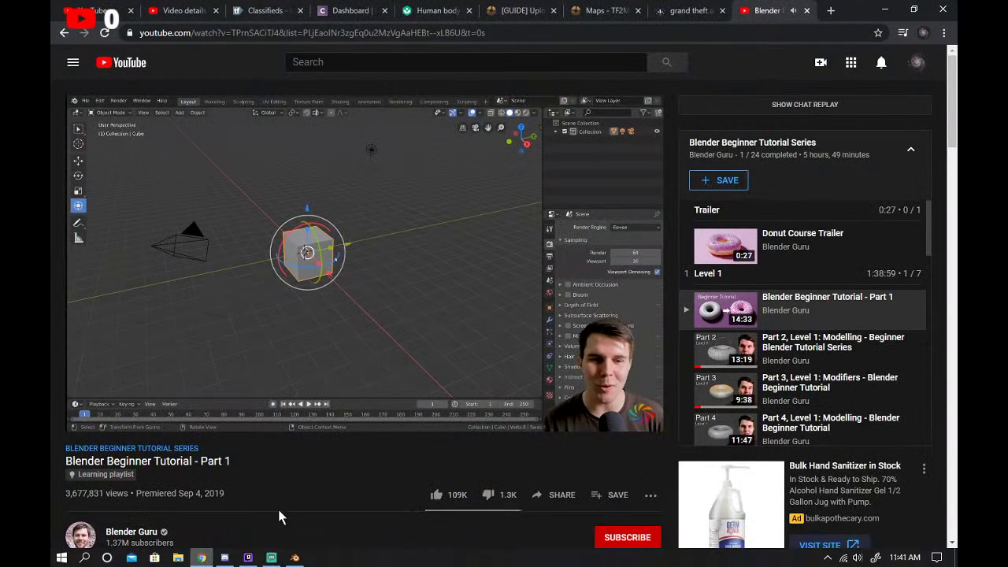
click(294, 558)
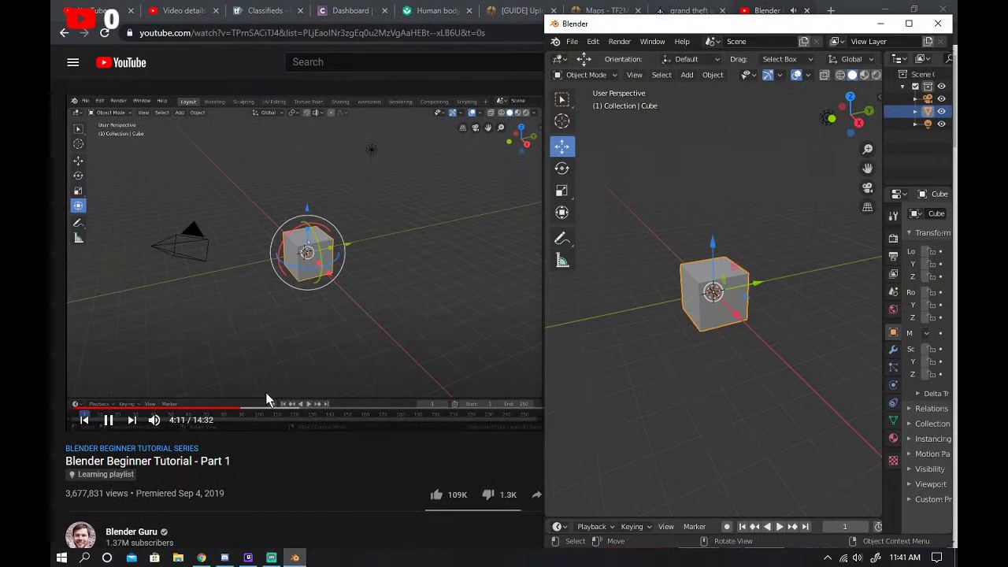
click(229, 413)
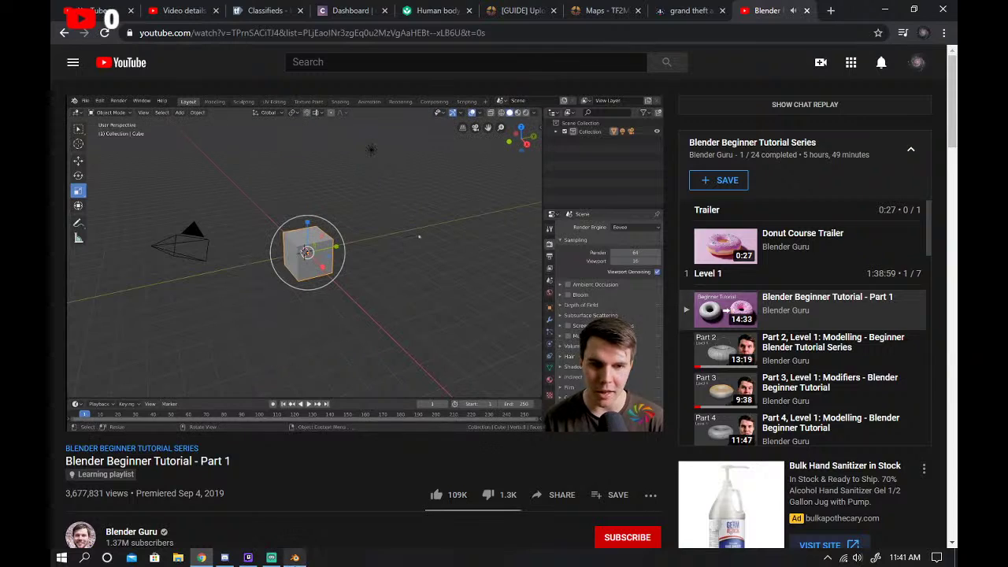
key(alt+Tab)
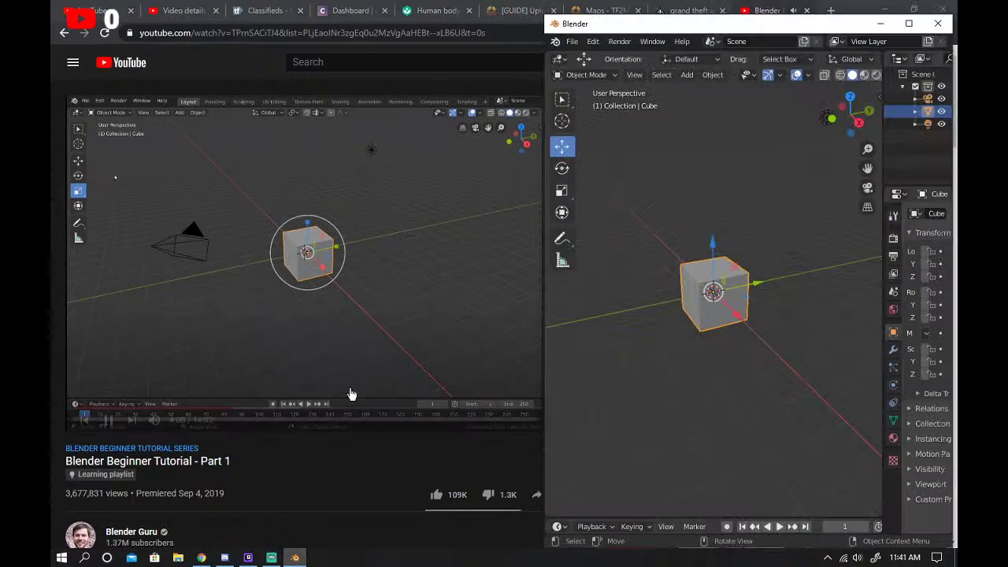
Activate the Transform tool, try pulling the cube along the Y axis, and cancel the change.
click(561, 214)
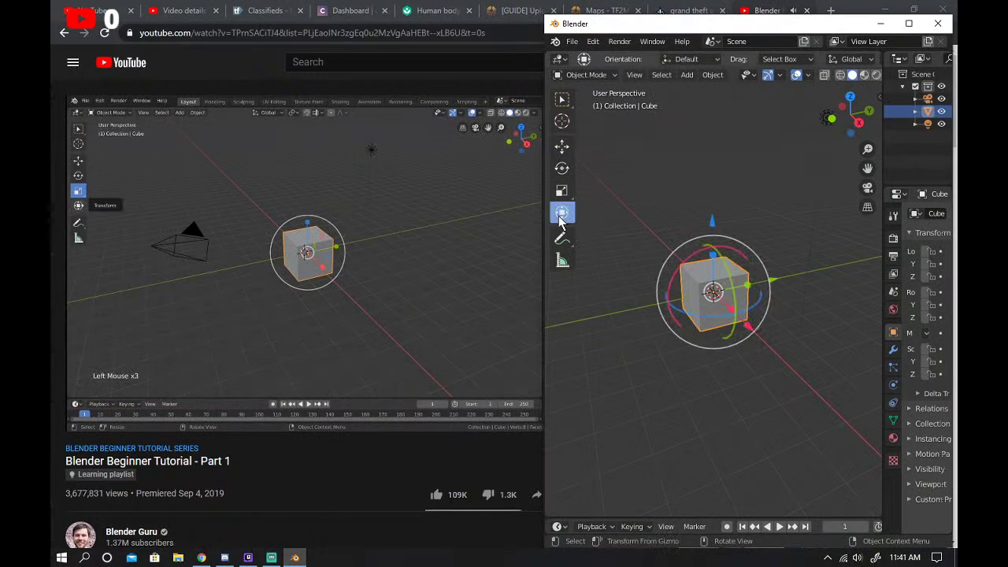
mouse_move(774, 282)
mouse_down()
mouse_move(750, 285)
mouse_move(746, 315)
mouse_move(779, 273)
mouse_up()
right_click(746, 315)
right_click(783, 272)
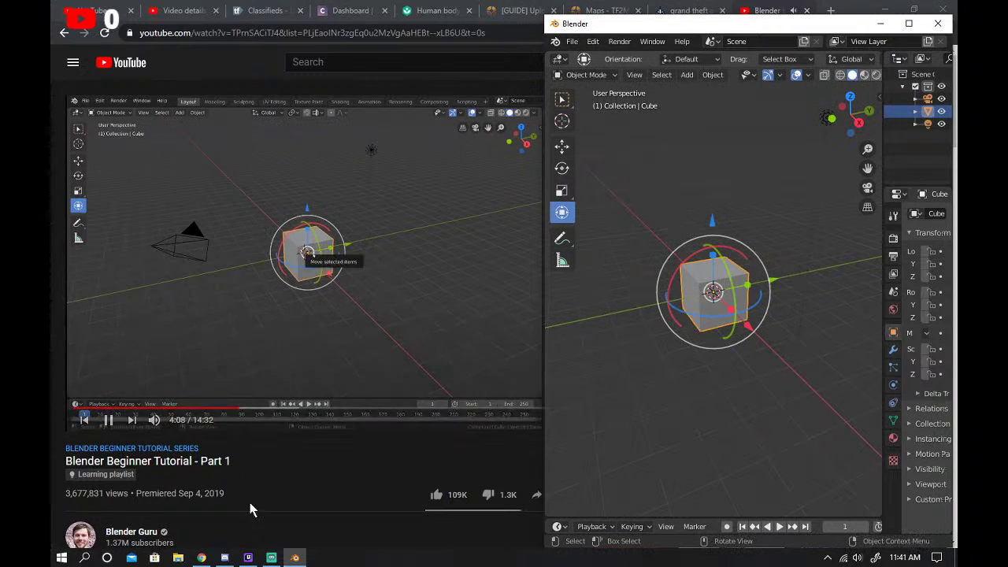
click(225, 558)
click(224, 557)
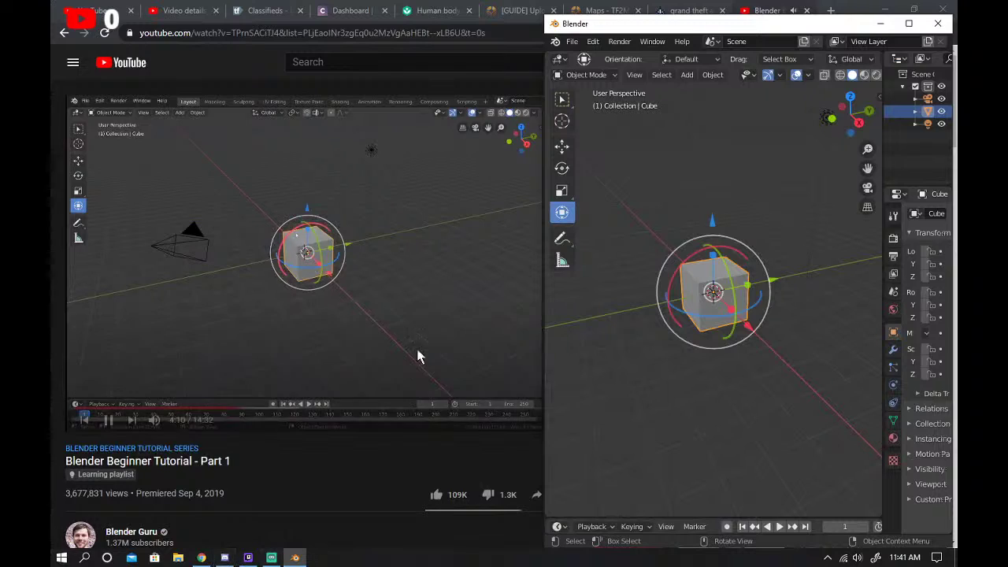
Switch to the Select Box tool and deselect the cube.
click(562, 147)
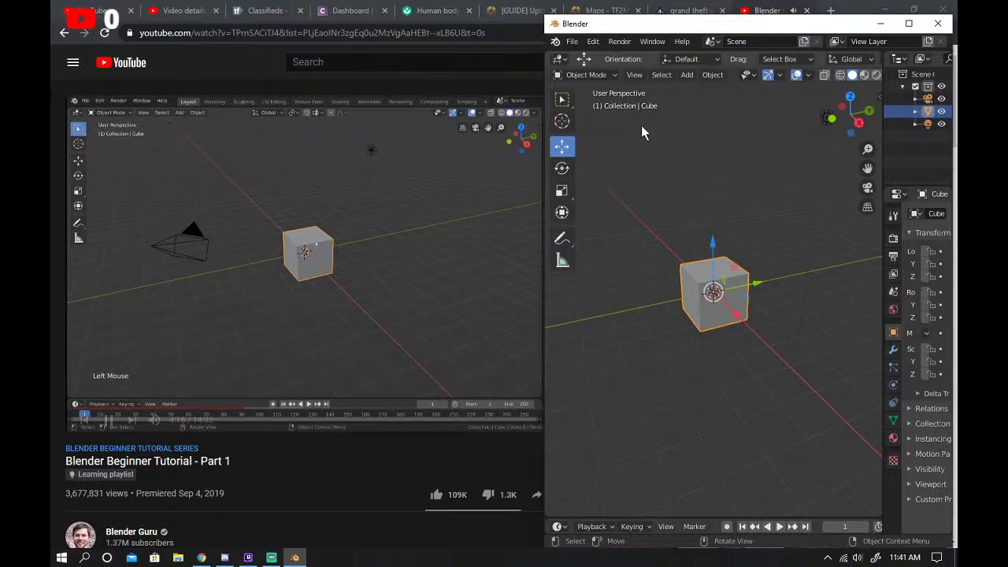
click(562, 100)
drag(726, 222, 726, 222)
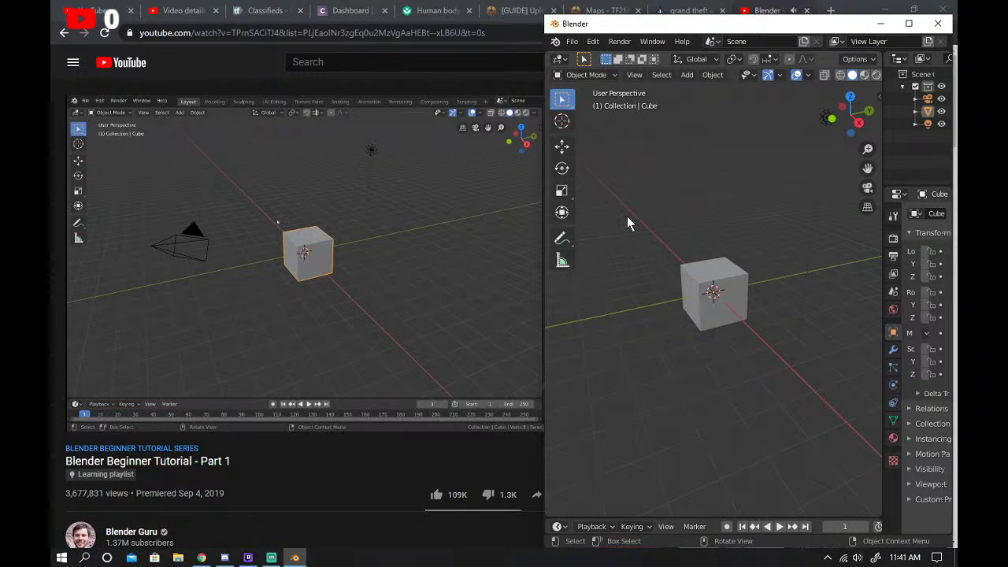
Measure the cube's lower edge with the Measure tool and return to the Select Box tool.
click(561, 263)
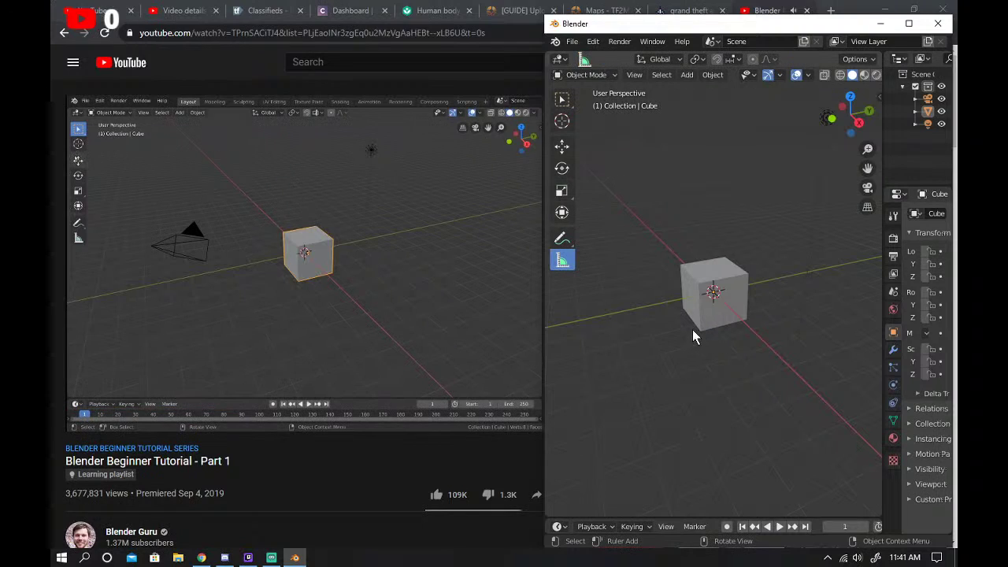
drag(717, 326, 748, 318)
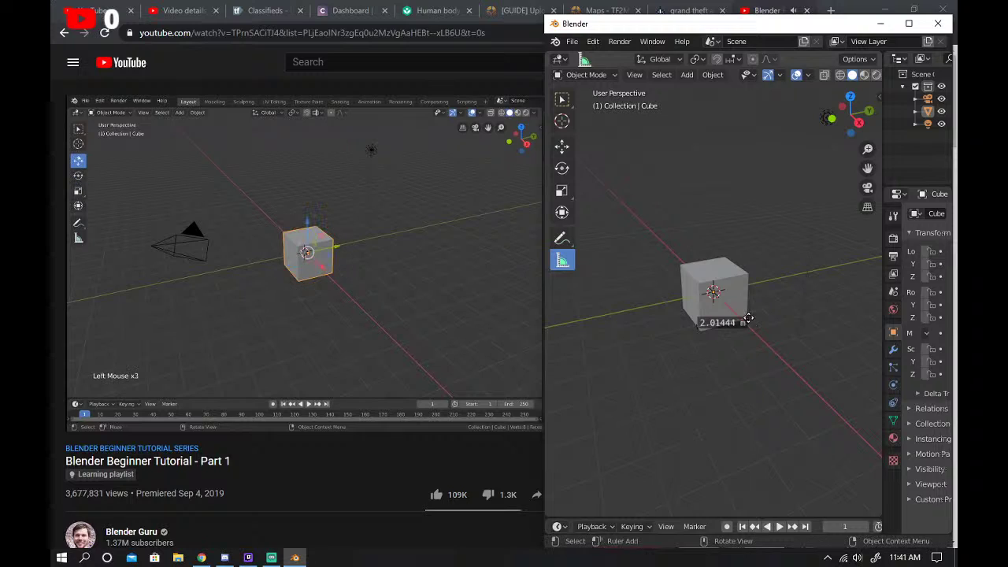
key(w)
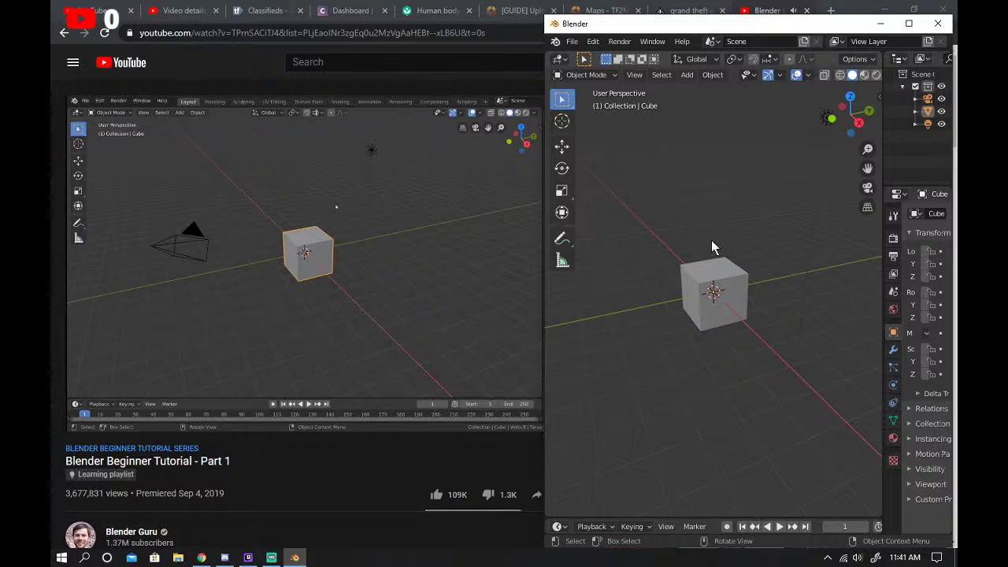
key(t)
click(551, 96)
Select the cube and practise moving it freely with the Move command, cancelling or undoing every move.
click(739, 260)
key(g)
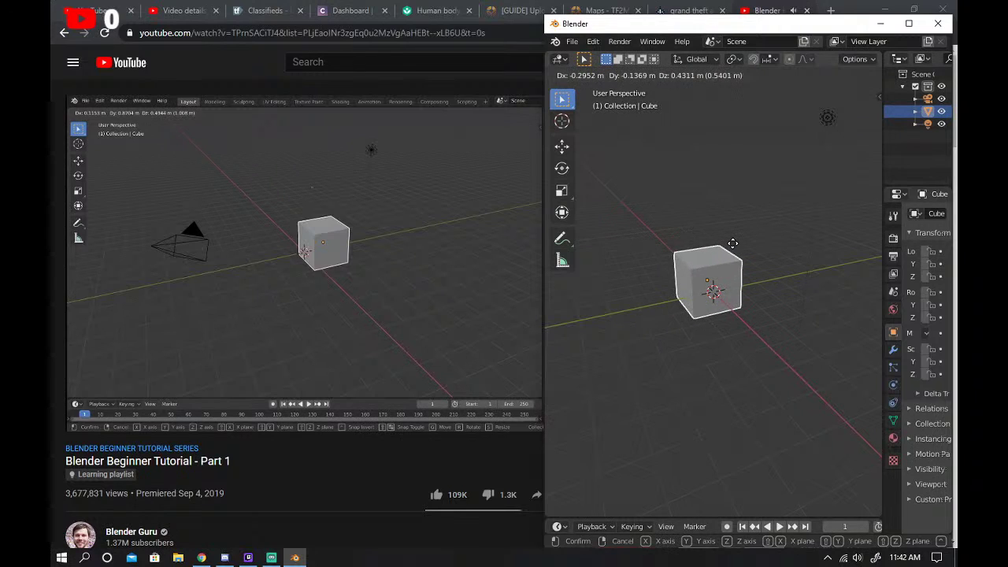
right_click(733, 246)
key(g)
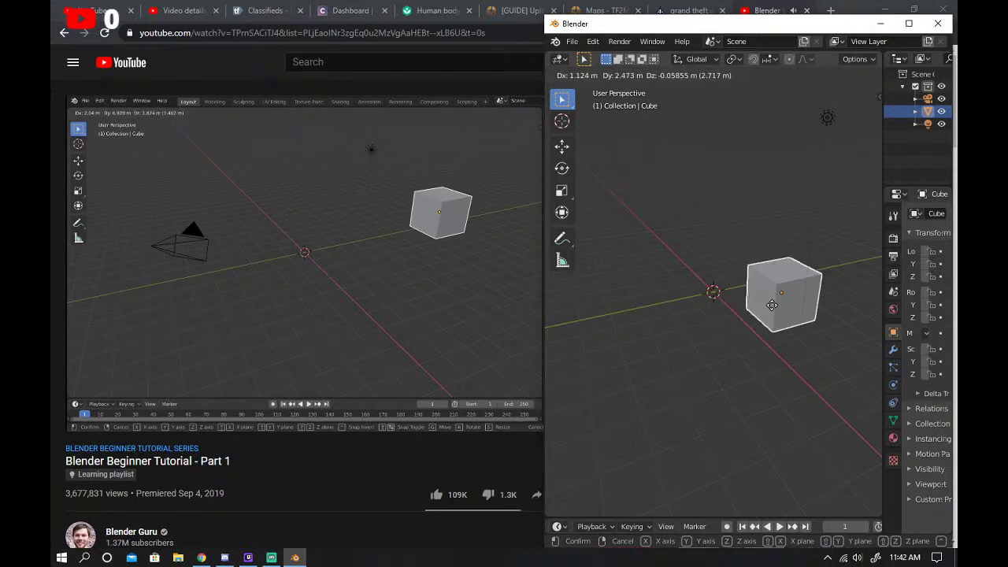
click(716, 290)
key(g)
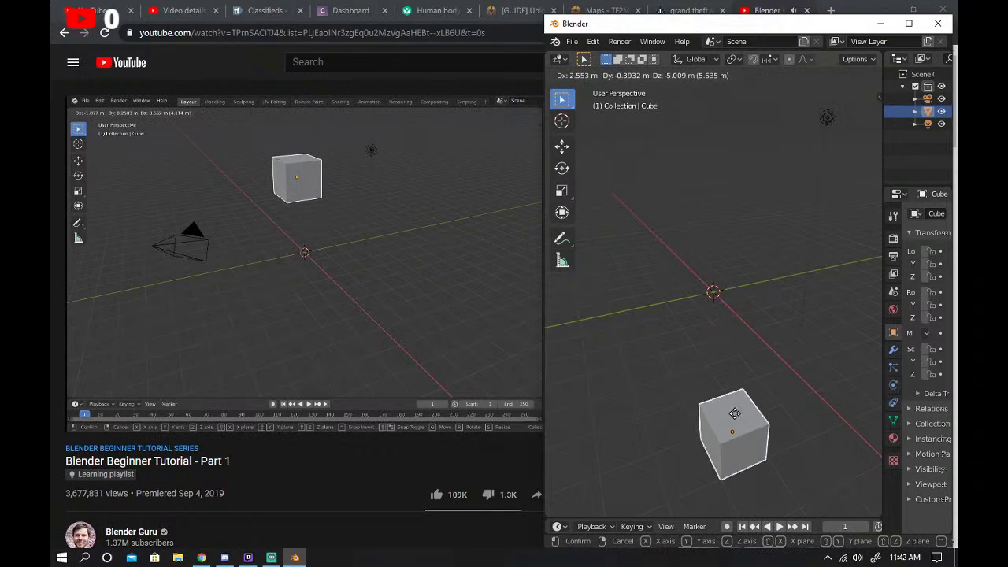
click(673, 281)
key(ctrl+z)
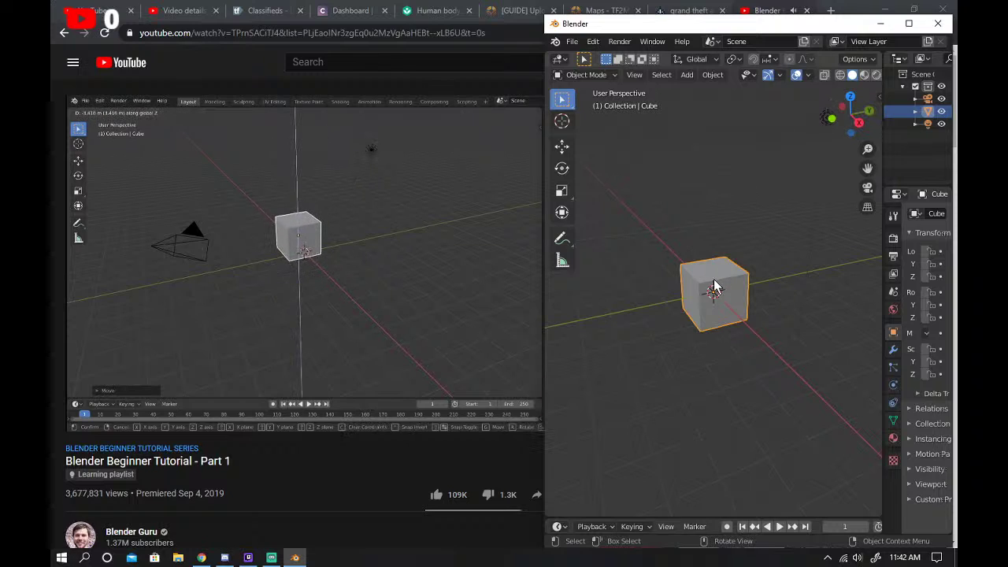
Switch the viewport shading to Material Preview and select the light.
key(z)
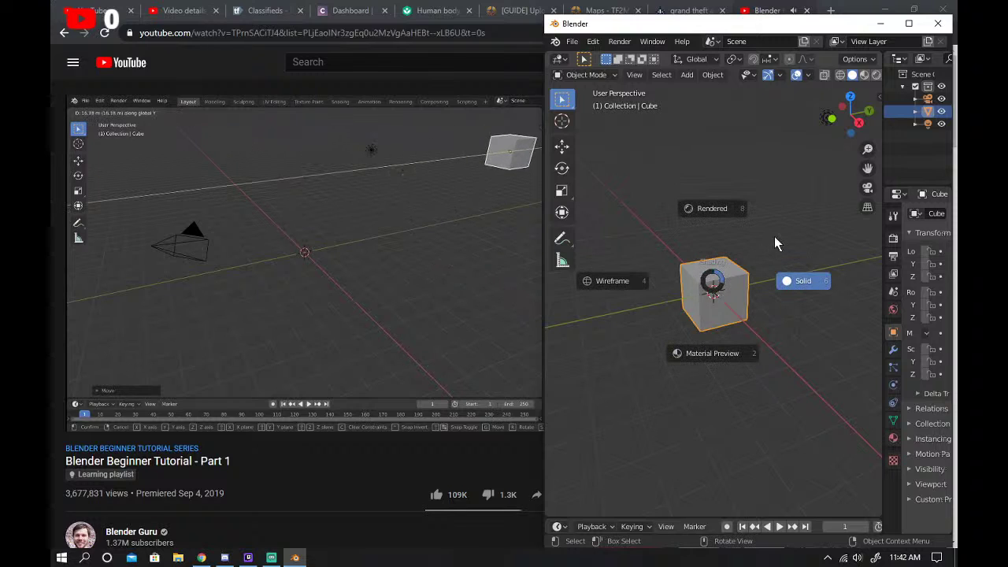
click(711, 353)
click(802, 280)
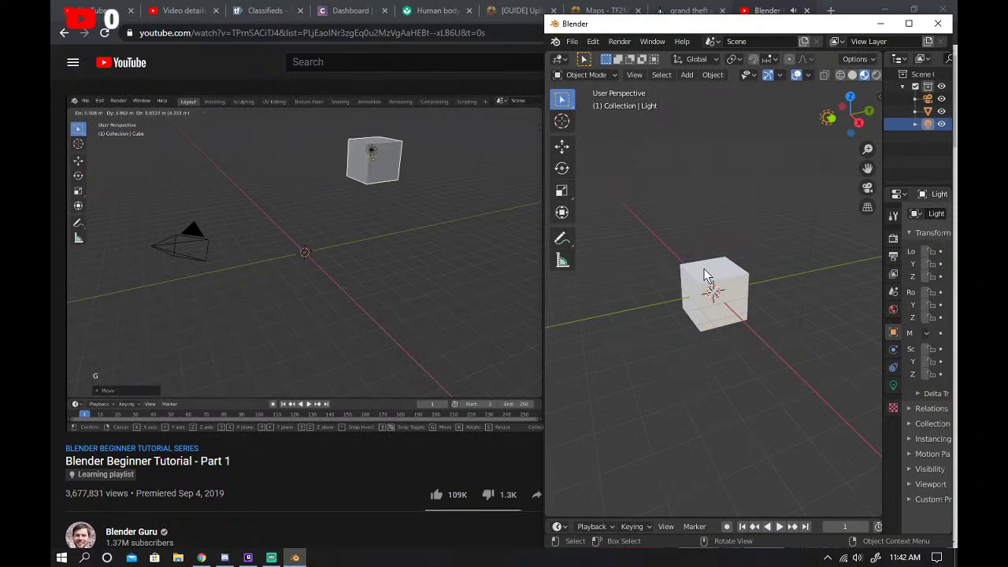
Try moving the light down about 3.5 m along the Z axis and undo the move.
key(g)
key(z)
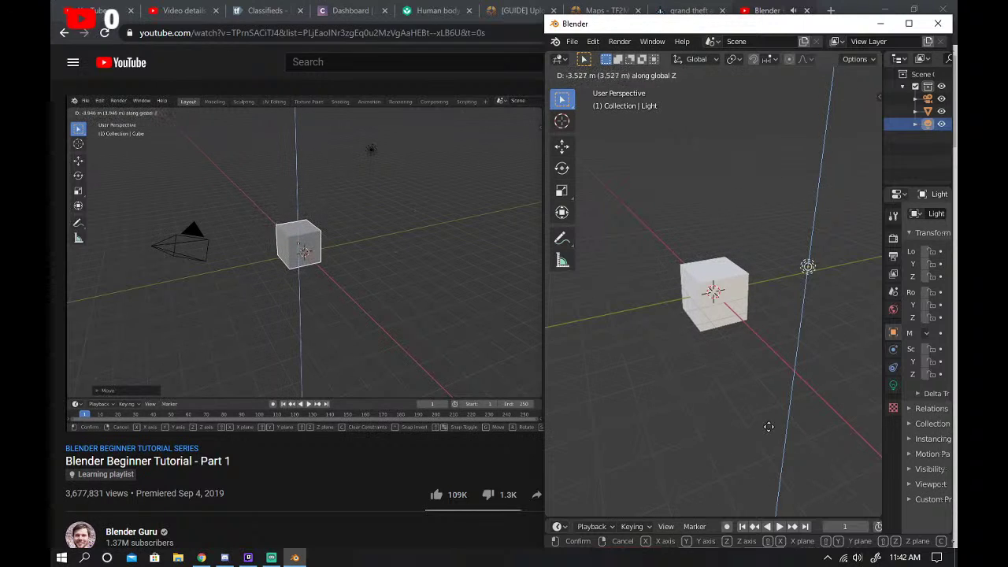
click(768, 427)
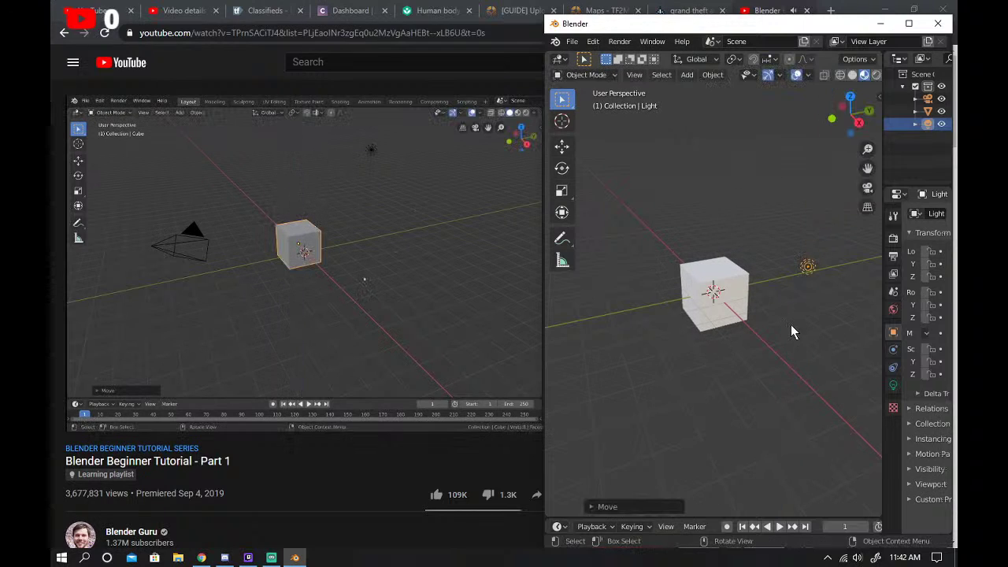
Select the cube, try moving it constrained to the Z and X axes, cancel the move, and deselect it.
click(746, 286)
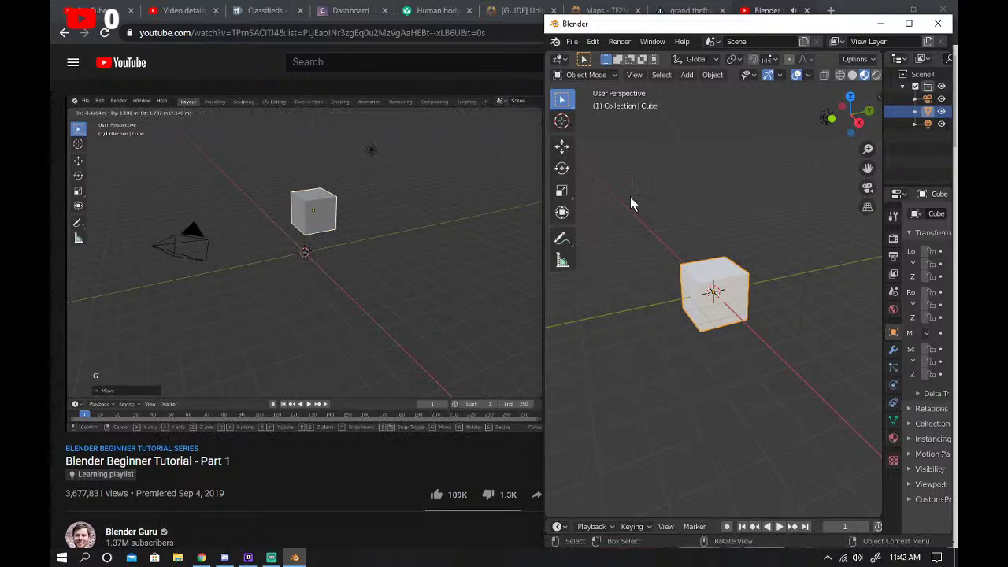
key(g)
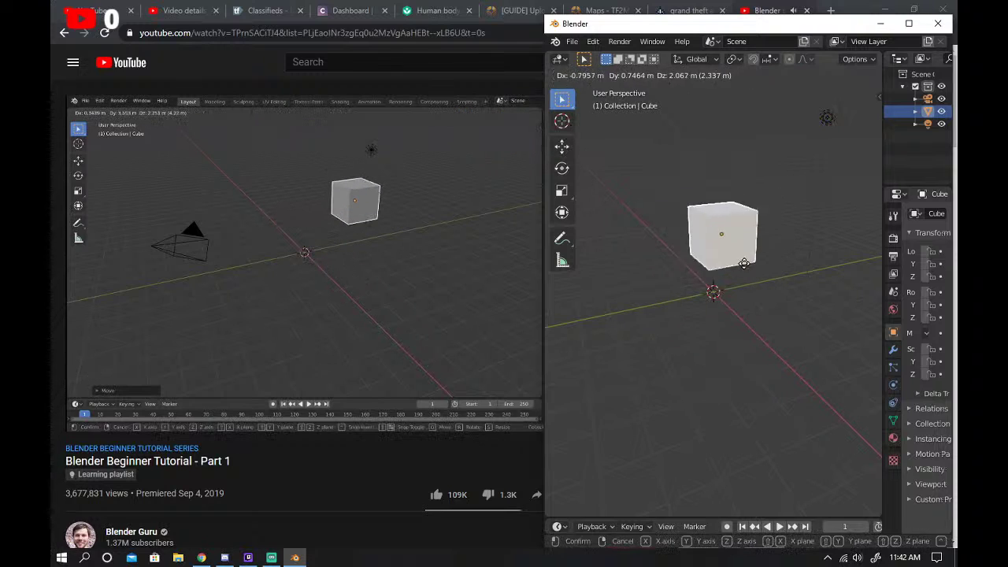
key(z)
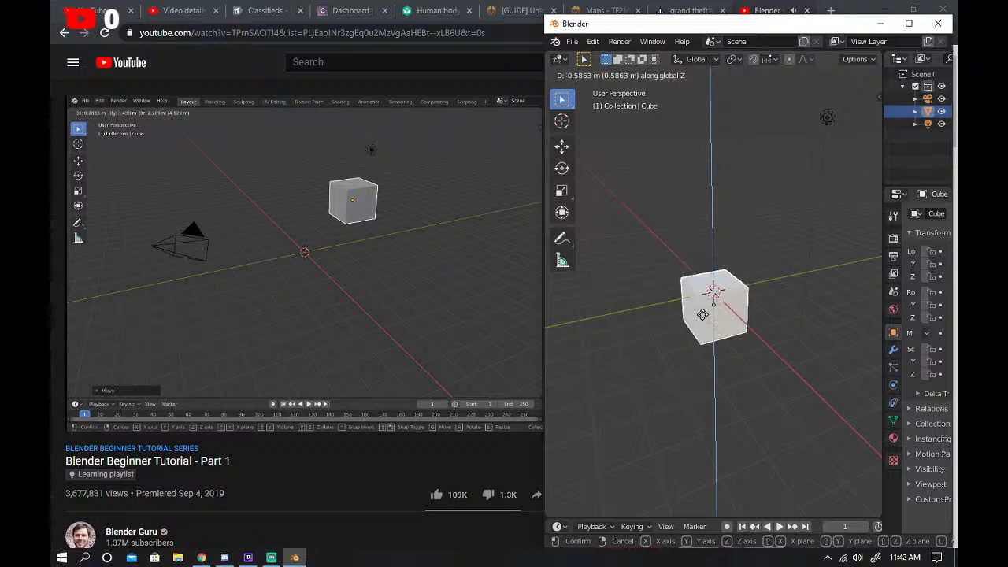
key(x)
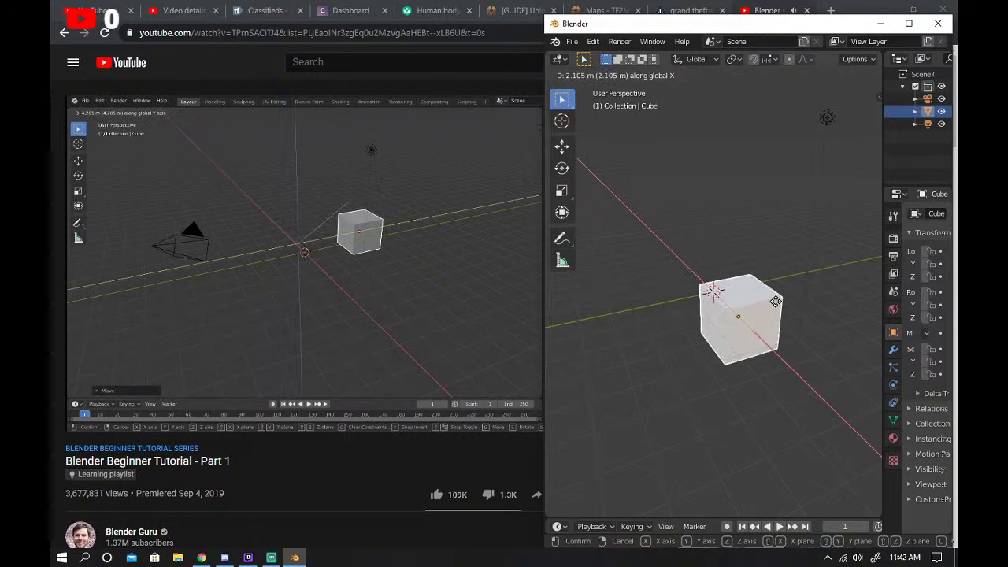
right_click(731, 305)
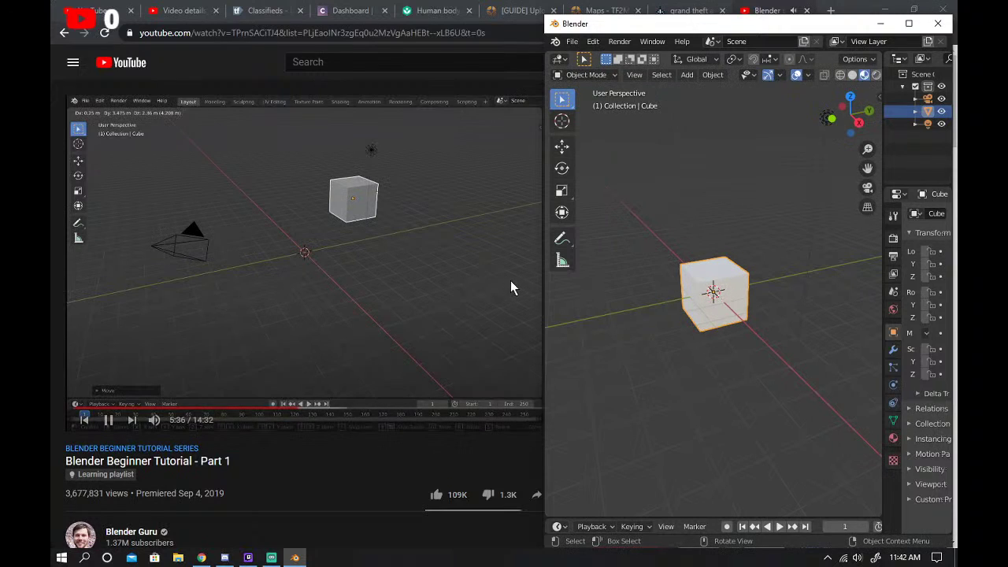
right_click(639, 296)
click(681, 207)
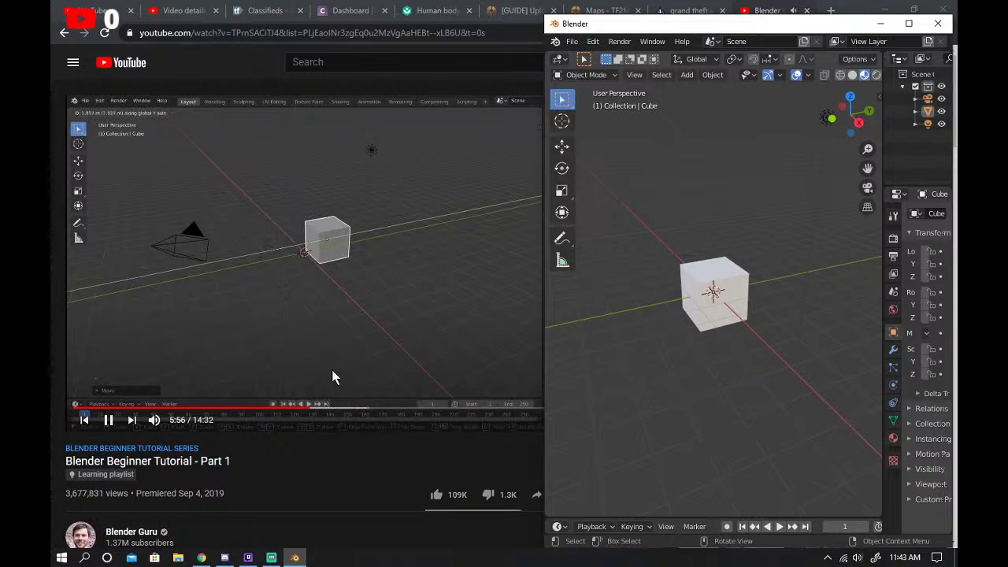
Skip the tutorial video ahead to about 6:20, jump back slightly, and switch back to Blender.
click(328, 408)
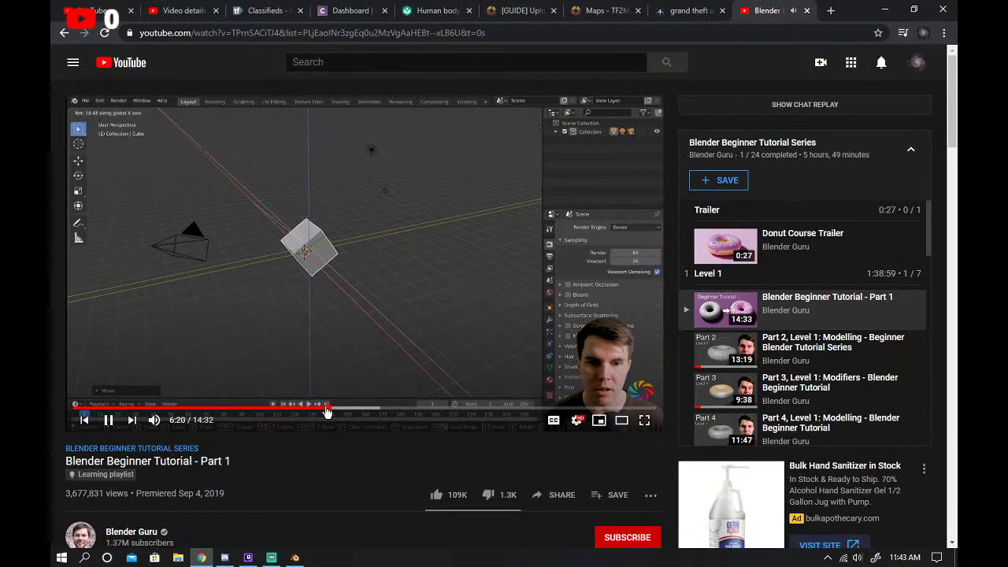
click(315, 408)
click(295, 557)
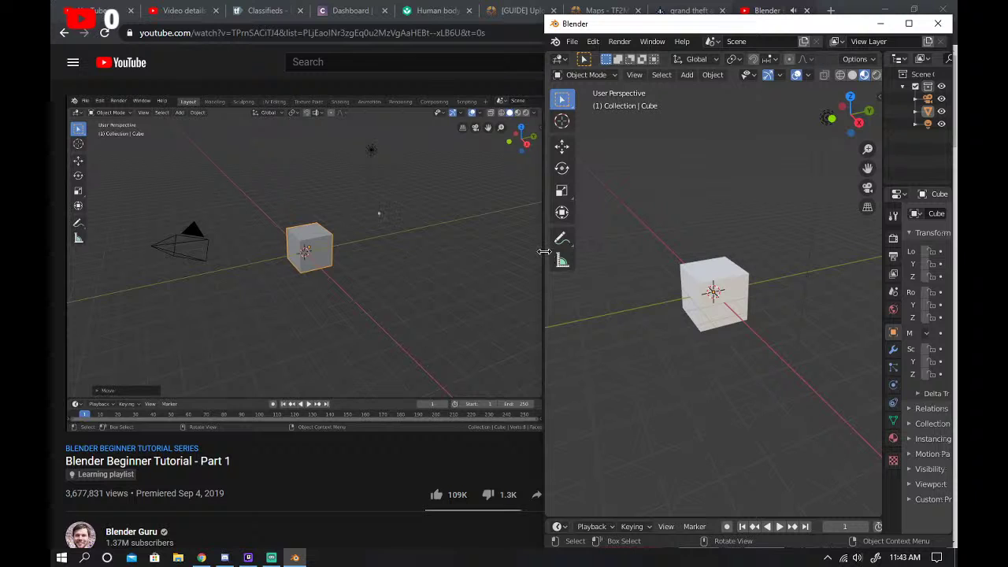
Resize the Blender window into a full-width strip along the lower screen and restore the browser to a smaller window above it.
drag(545, 210, 54, 245)
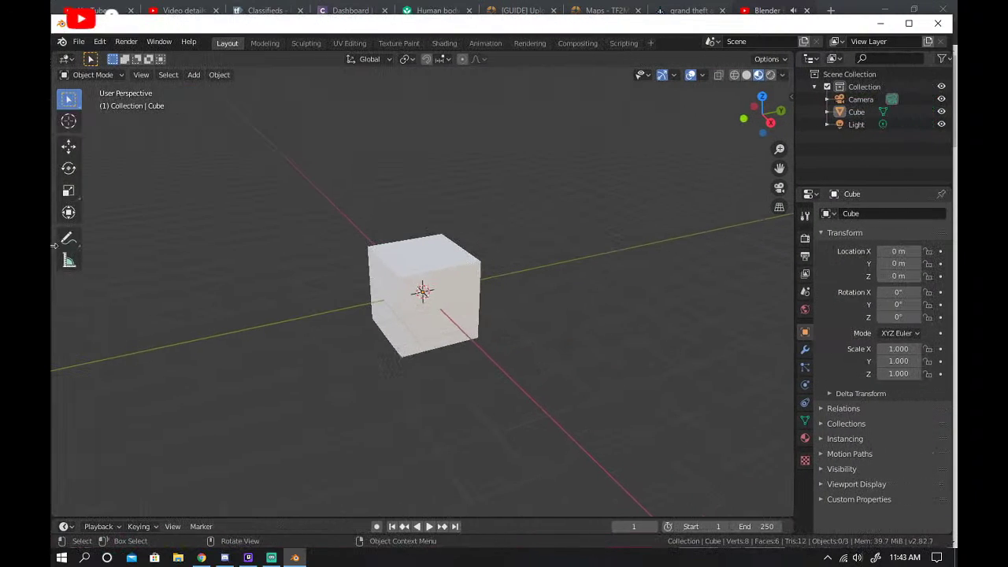
drag(582, 16, 557, 375)
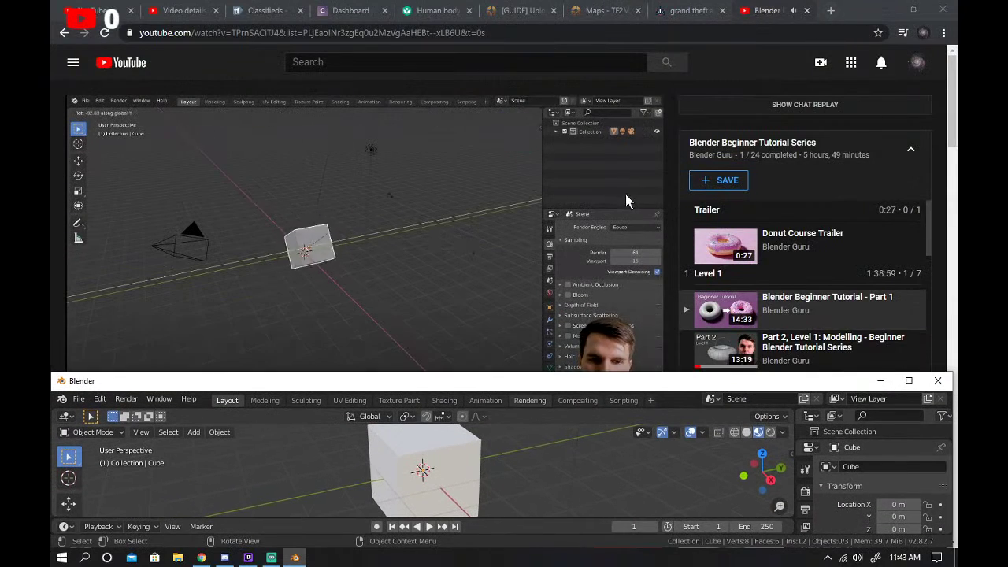
scroll(605, 279, down, 2)
click(621, 294)
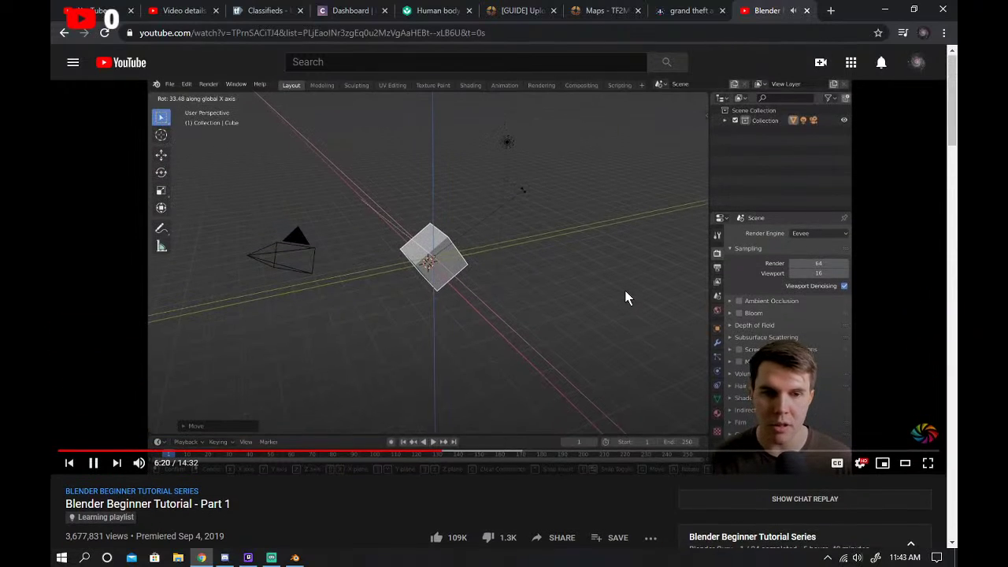
click(914, 8)
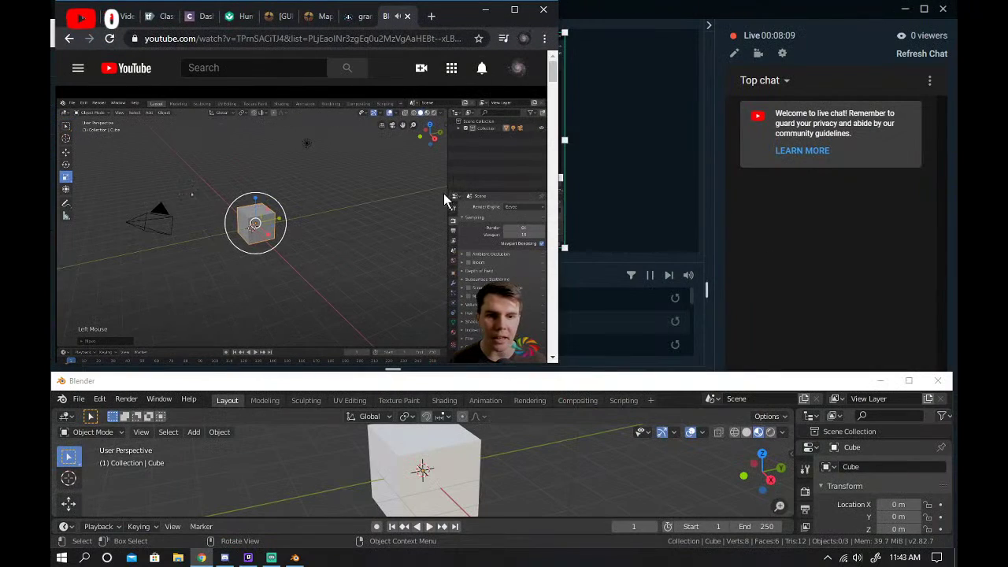
Pause the tutorial video and show it in full screen.
key(space)
click(526, 353)
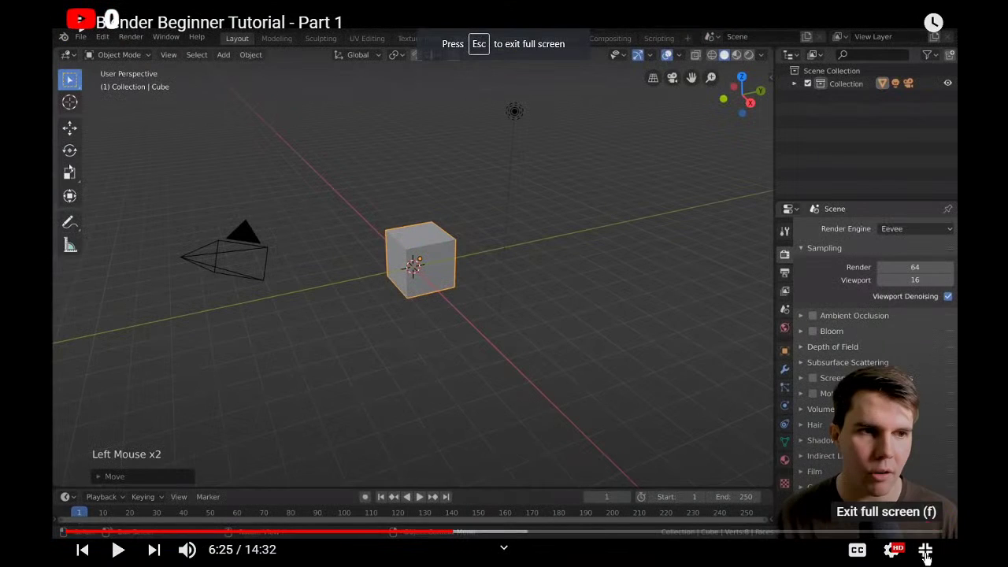
Exit the tutorial video's full-screen mode and widen the browser window to the full screen width above Blender.
click(925, 555)
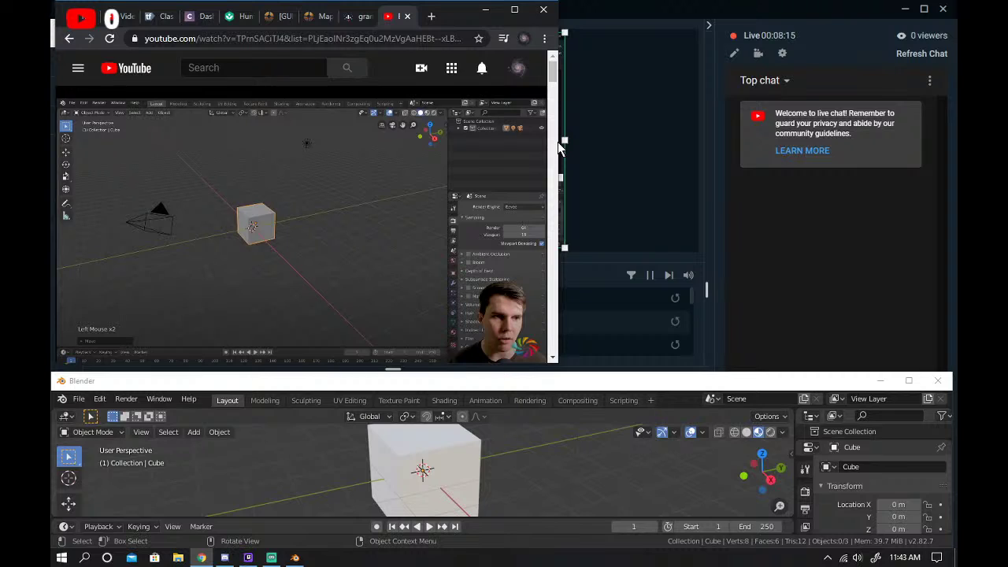
scroll(557, 142, down, 3)
drag(557, 18, 948, 38)
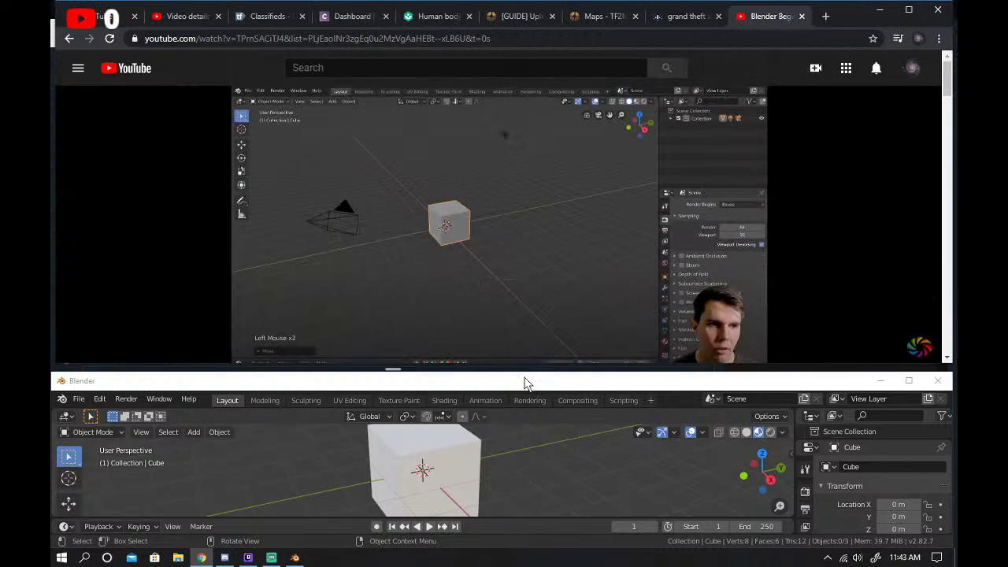
scroll(529, 339, down, 1)
scroll(659, 315, up, 1)
scroll(866, 268, down, 2)
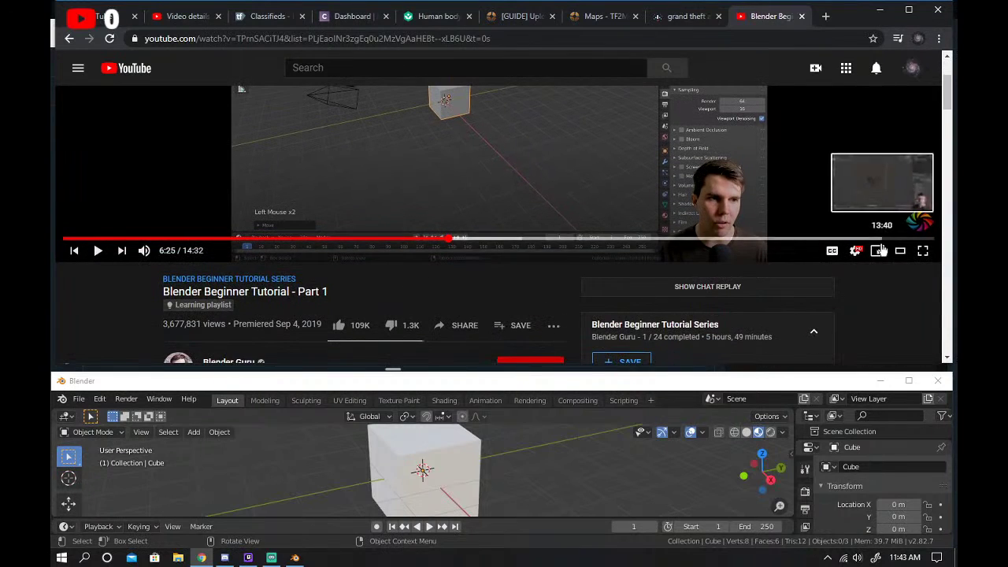
Try the miniplayer, restore the video, and switch it from theater mode to the default view.
click(877, 250)
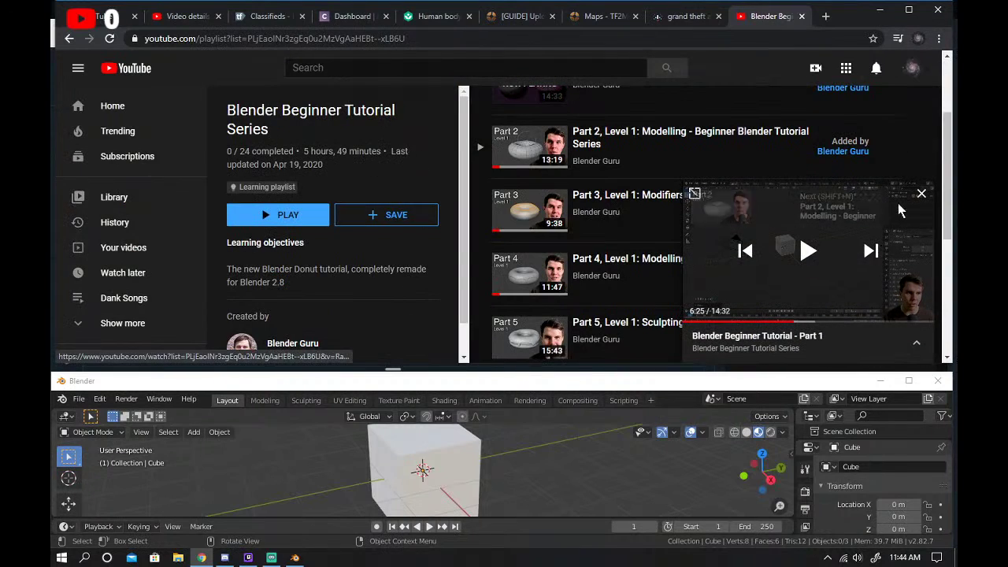
click(696, 193)
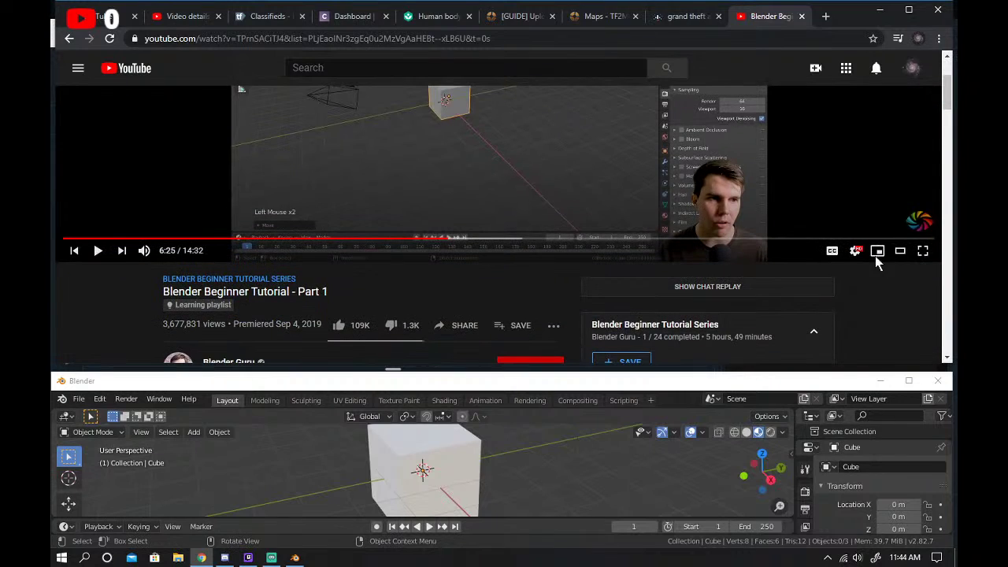
click(900, 252)
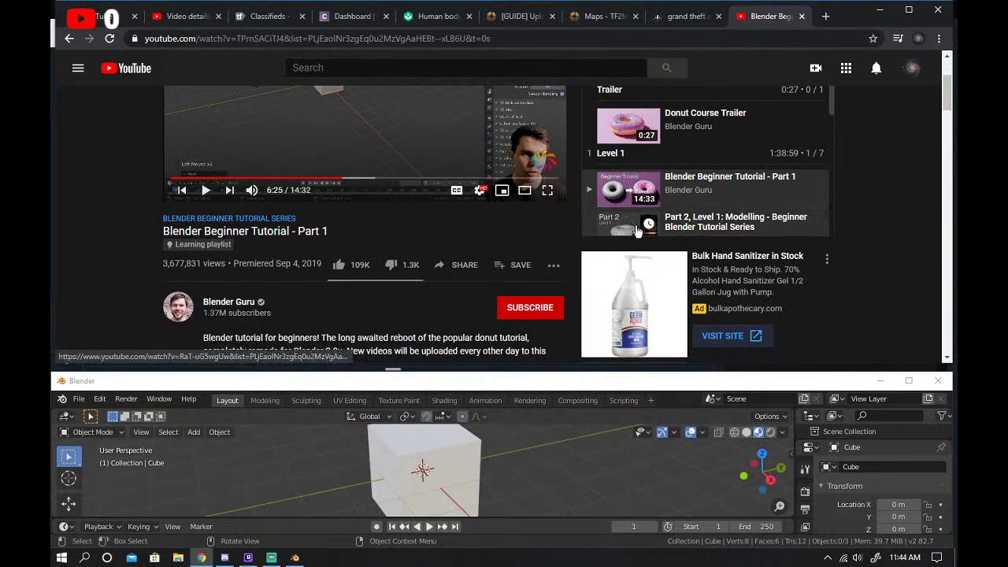
scroll(558, 346, up, 2)
Switch to Blender, extend its window upward to make it taller, and resume the tutorial video.
click(508, 378)
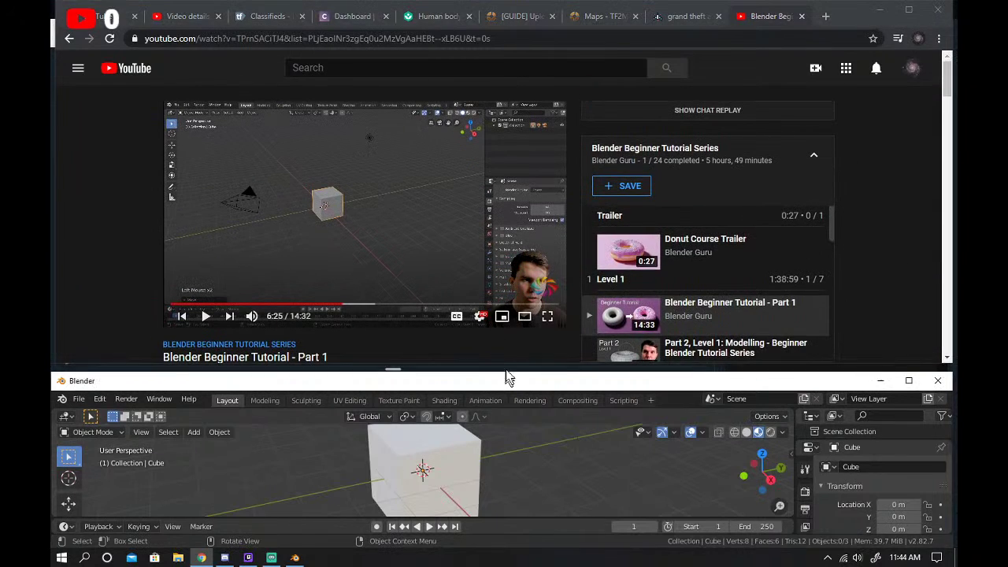
drag(506, 370, 506, 332)
click(400, 202)
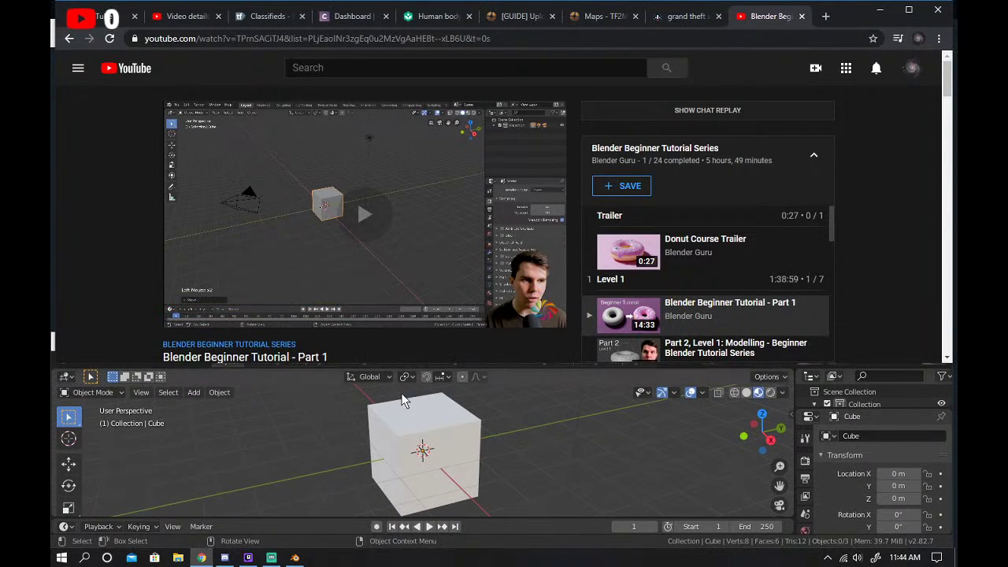
Practise scaling on the light, first uniformly and finally constrained to the X axis.
scroll(381, 440, down, 6)
scroll(381, 439, up, 2)
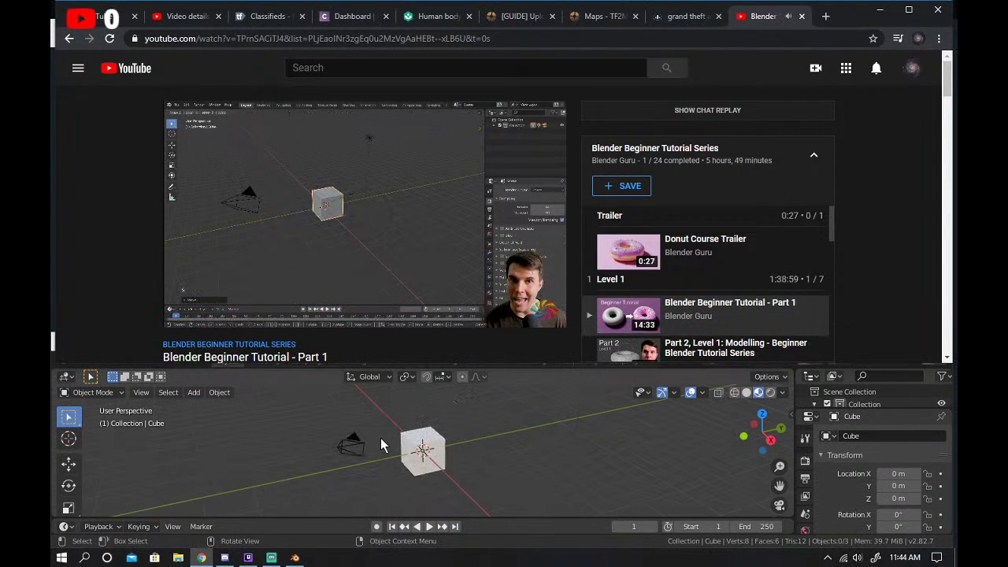
click(421, 457)
key(s)
click(423, 460)
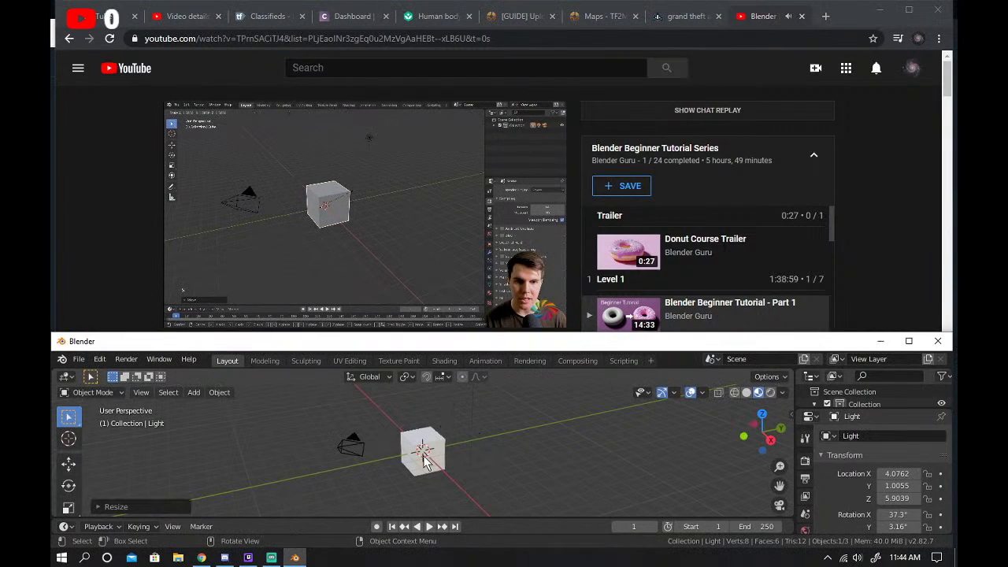
key(s)
click(435, 447)
key(s)
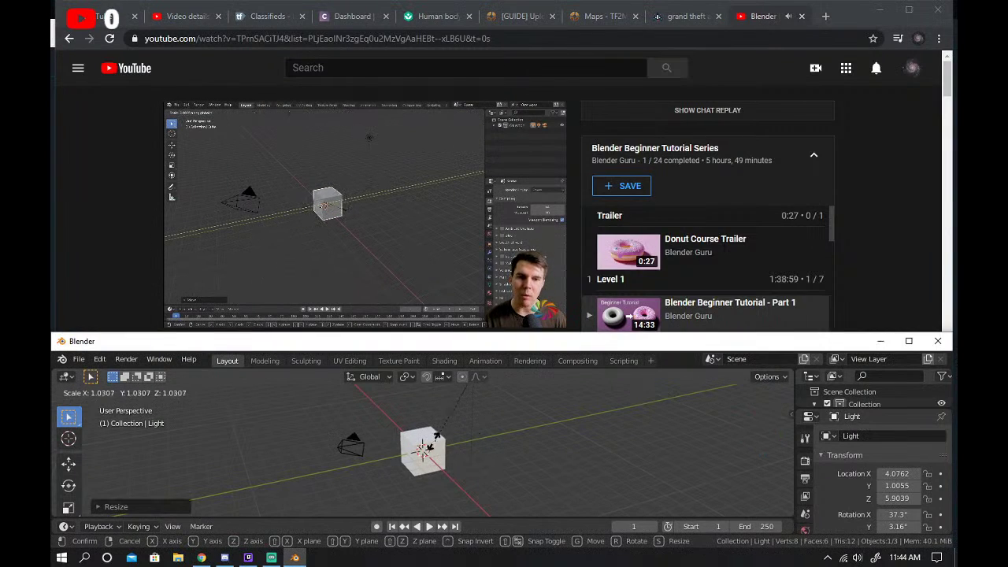
key(x)
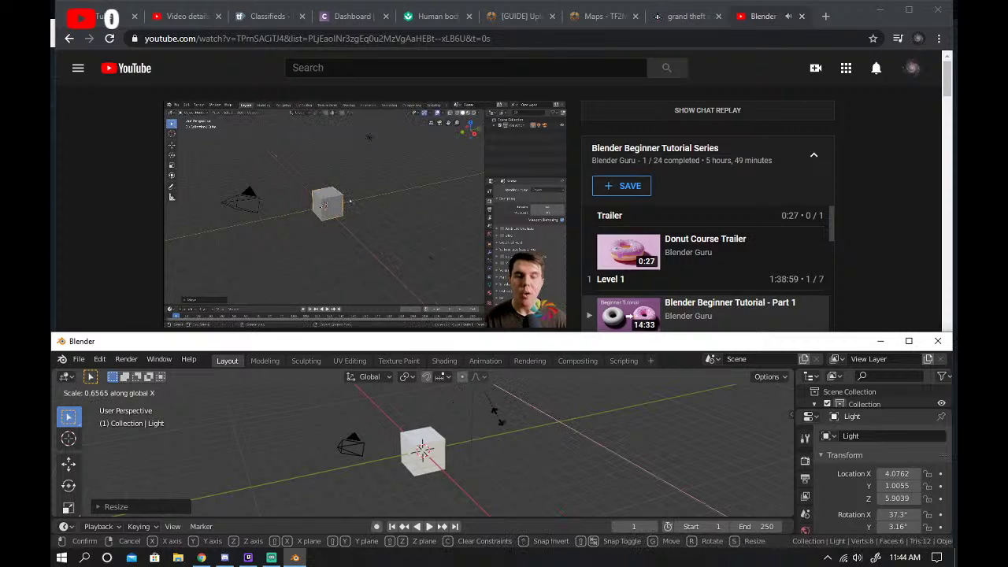
click(491, 404)
Select the cube, try scaling it constrained to the X, Y and Z axes, and cancel the scale.
click(422, 452)
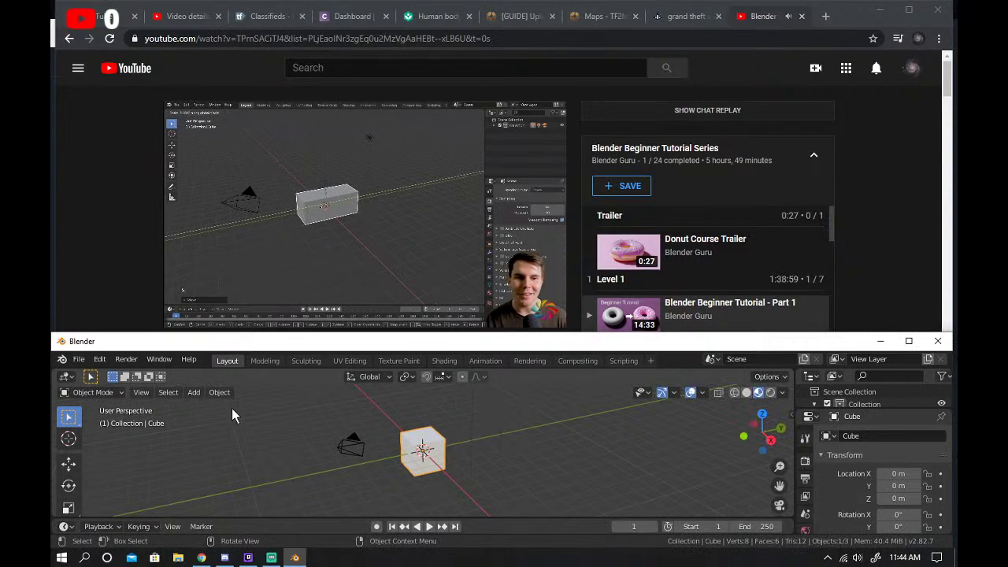
key(x)
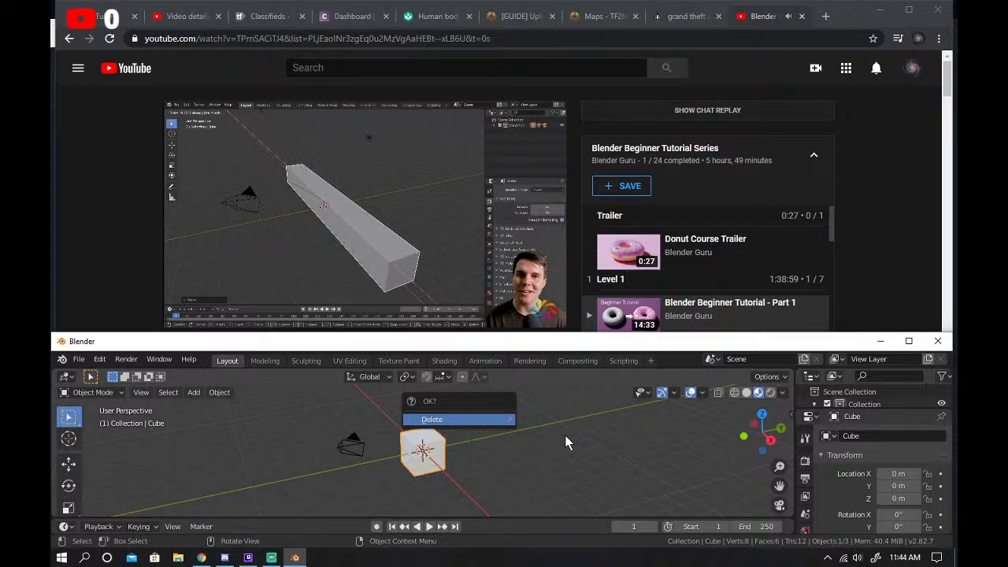
key(s)
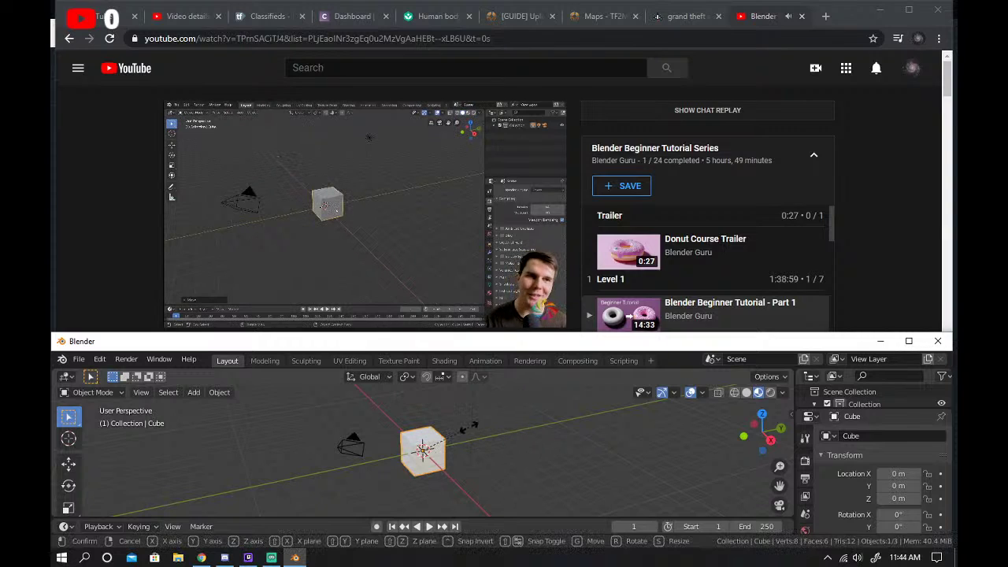
key(x)
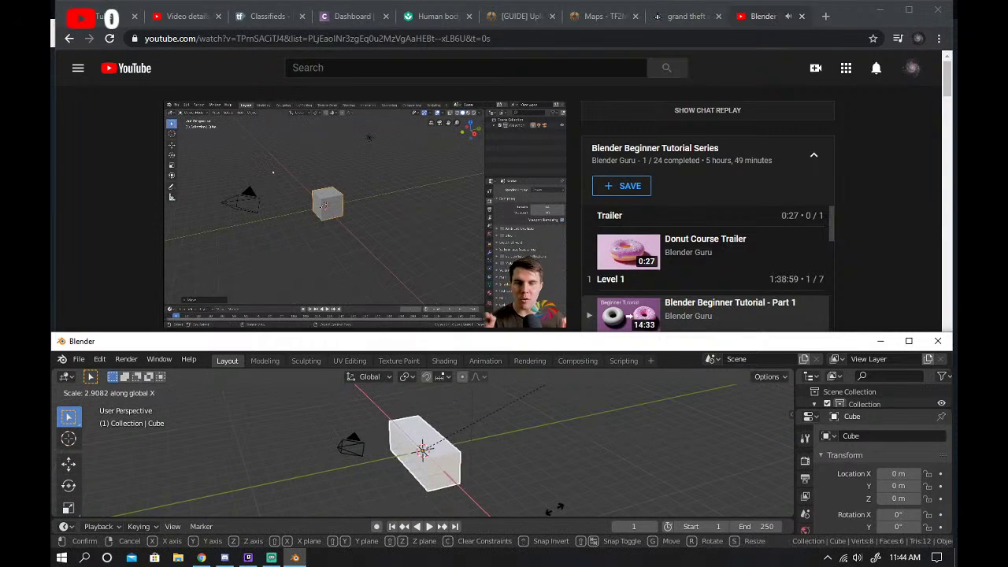
key(y)
key(z)
key(z)
key(z)
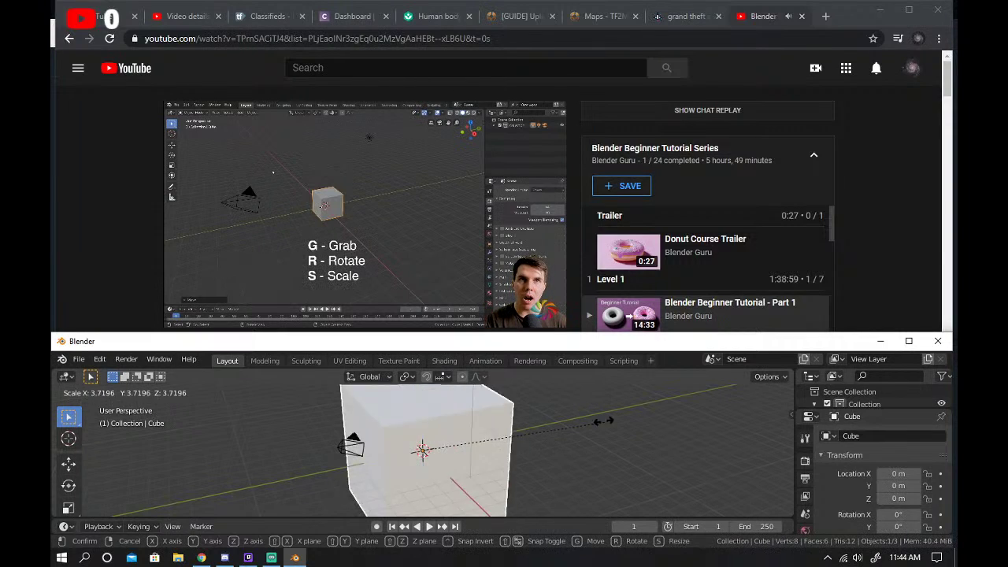
key(Escape)
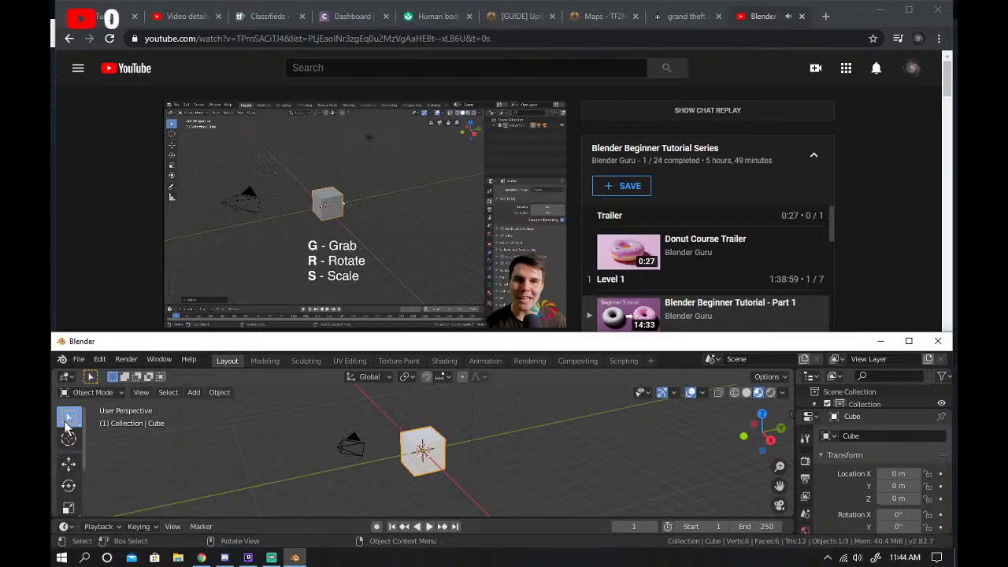
Try the Move tool on the cube and return to the Select Box tool.
click(71, 468)
scroll(71, 470, down, 1)
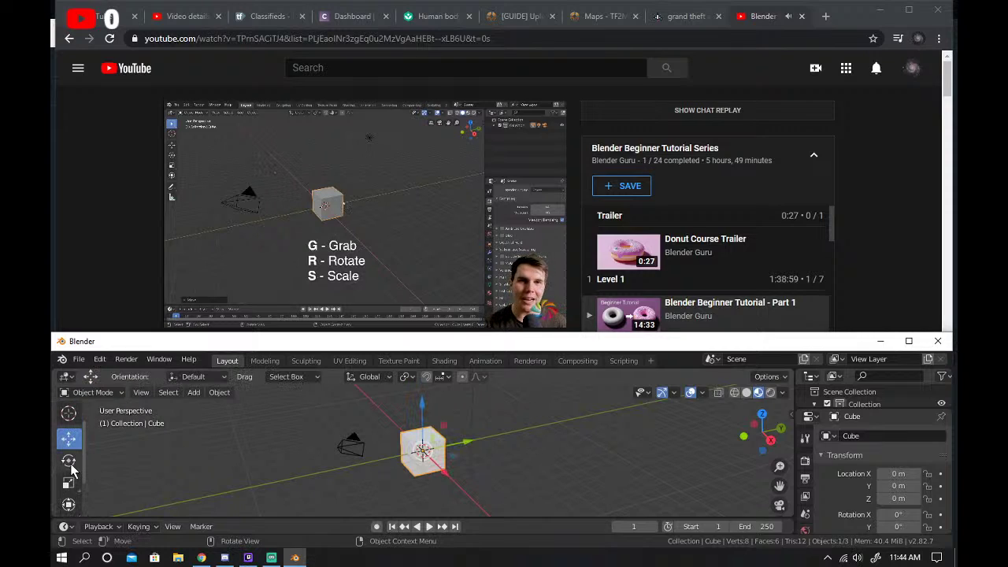
scroll(77, 429, up, 1)
click(71, 419)
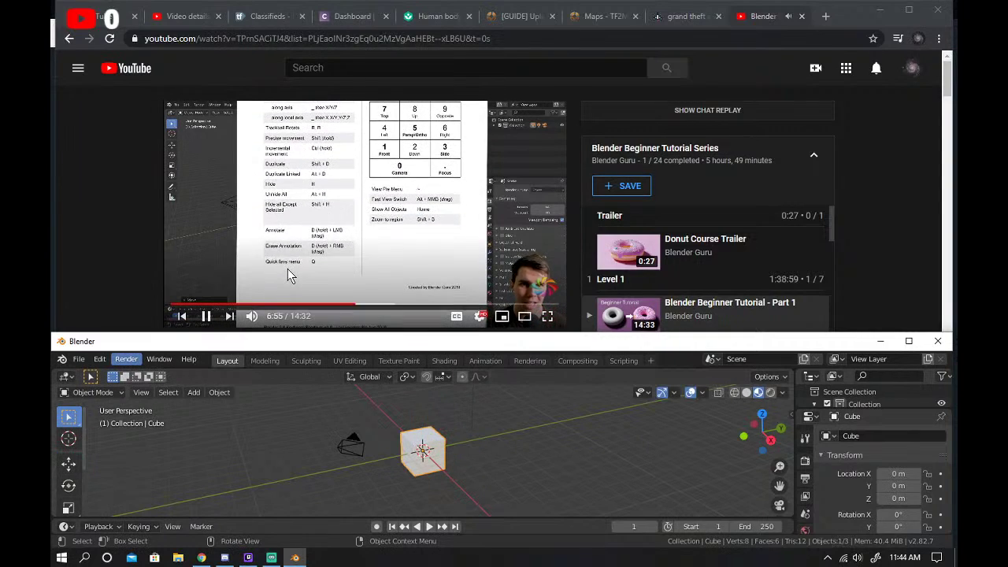
Skip the tutorial video ahead, pause it at about 7:35, and switch back to Blender.
click(330, 266)
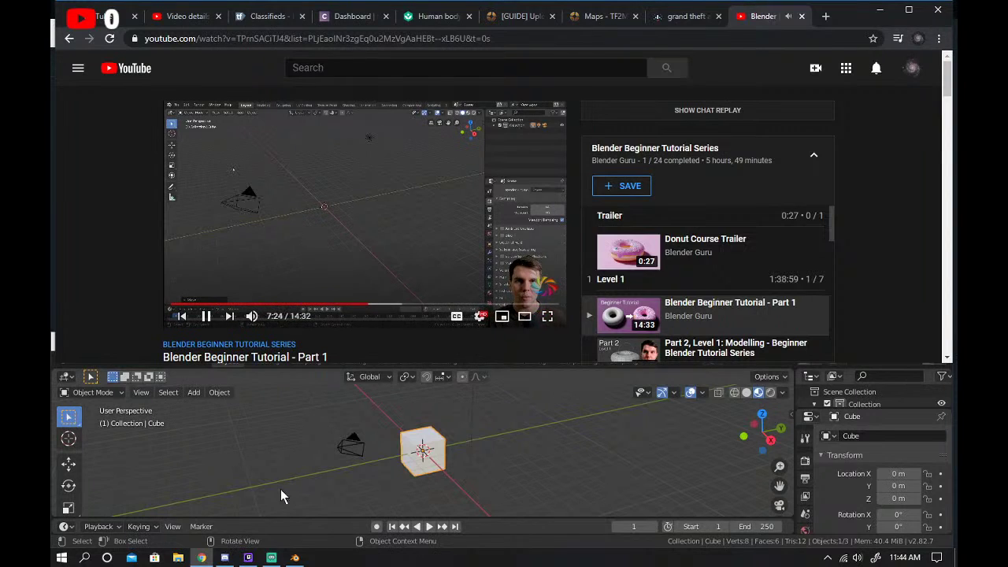
mouse_move(294, 557)
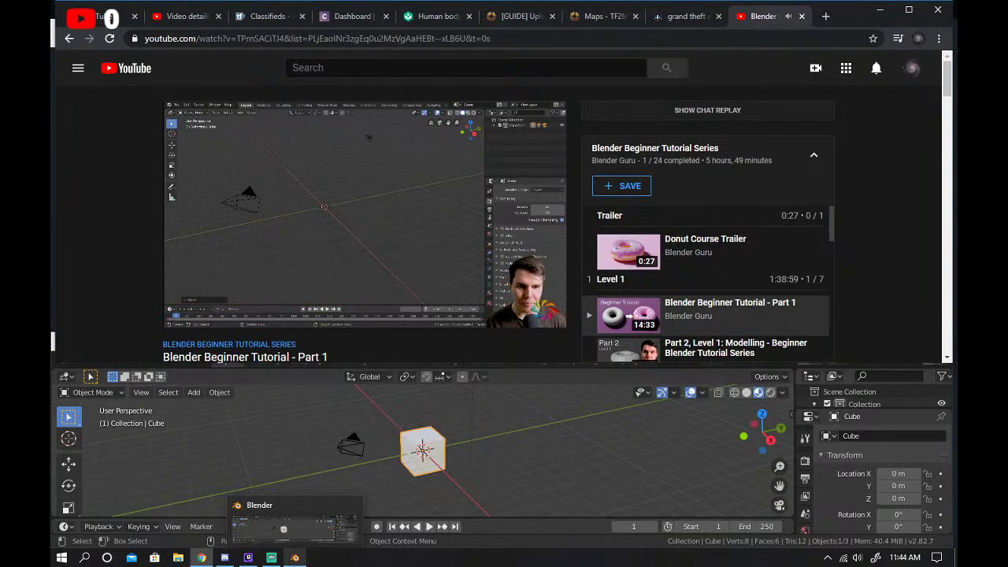
click(294, 527)
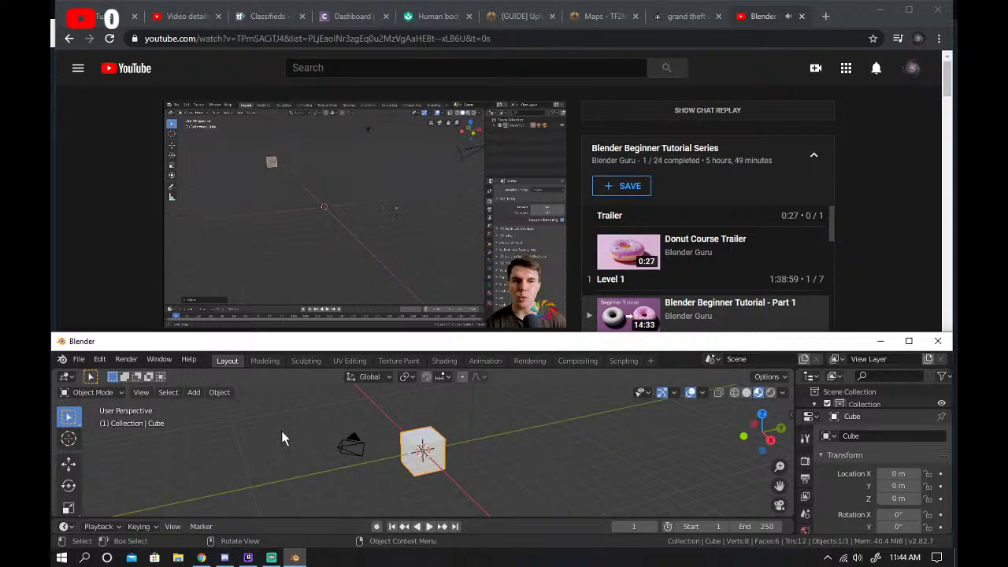
click(328, 270)
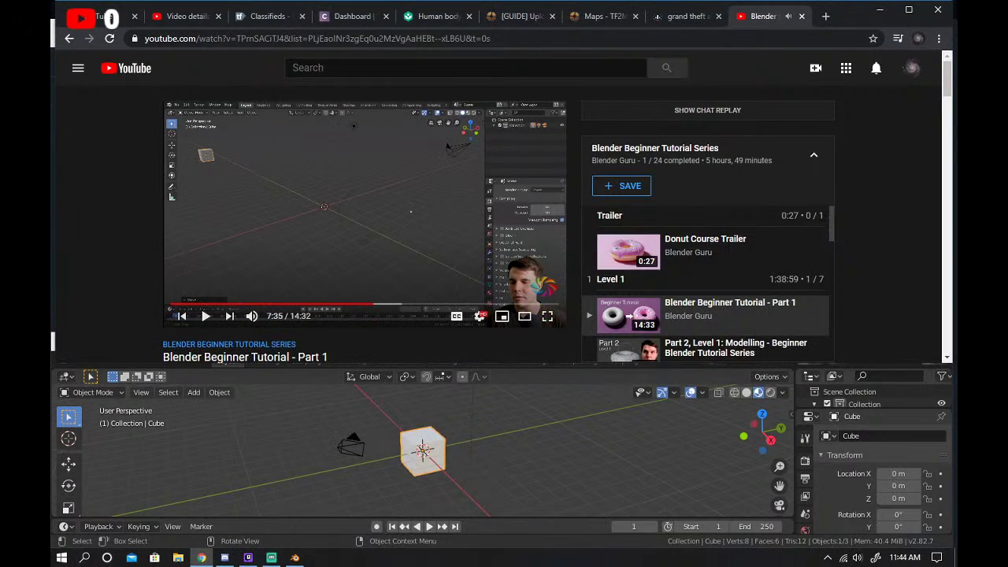
click(344, 427)
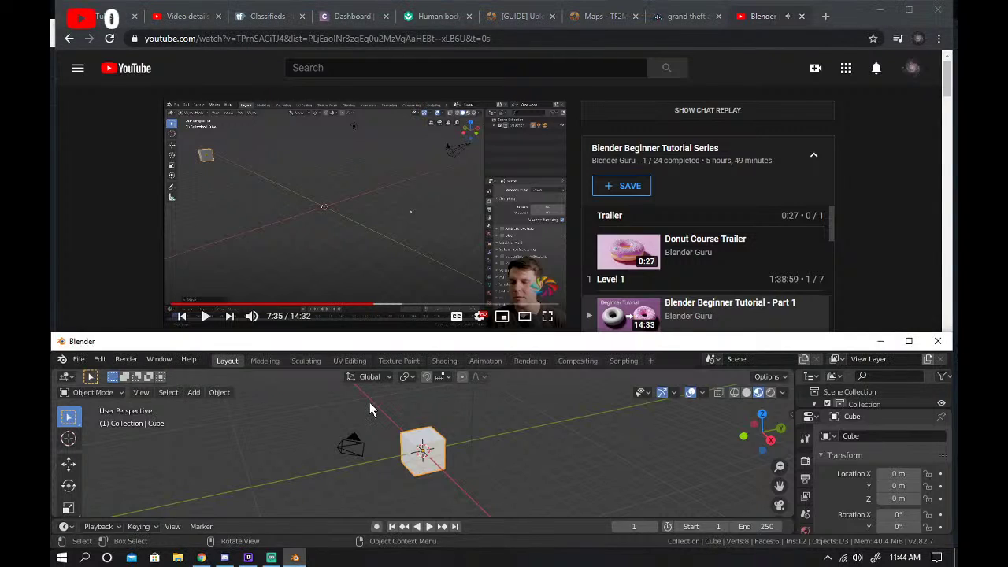
Deselect the cube and look at the scene in the Top, Left and Back views.
click(370, 410)
key(grave)
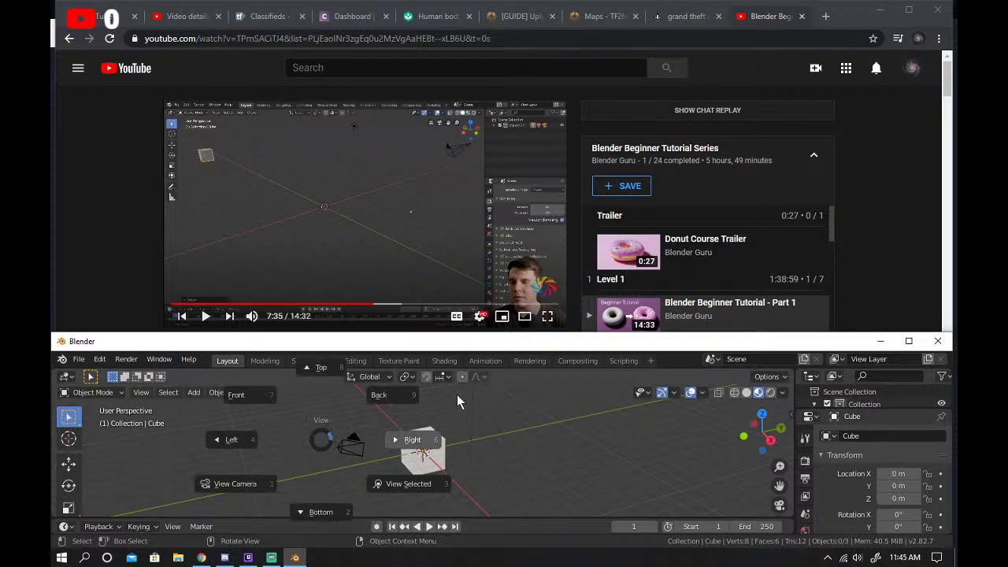
click(323, 370)
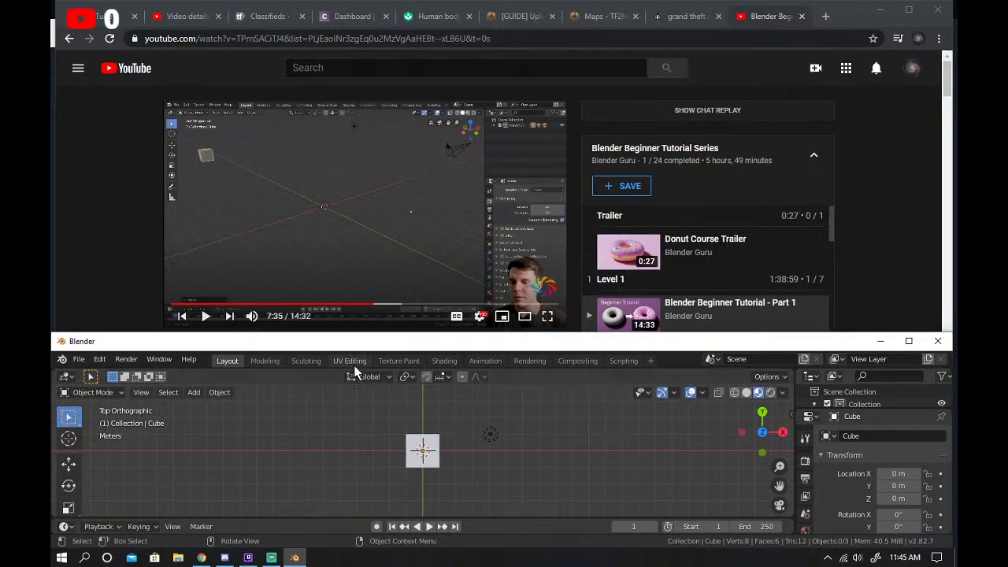
key(grave)
click(285, 440)
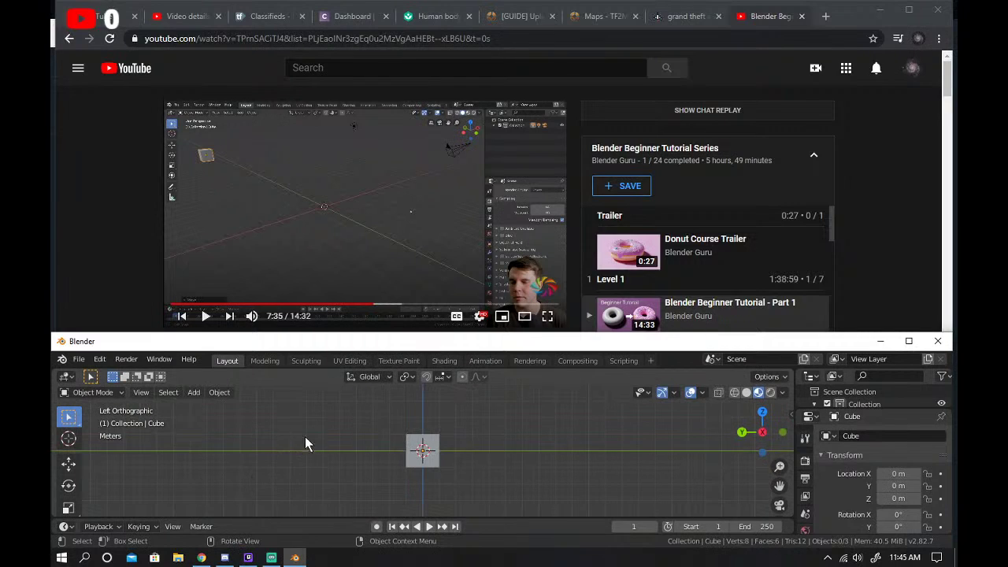
key(grave)
click(364, 394)
Look at the scene from the Bottom view, try View Selected, and return to the Back view.
key(grave)
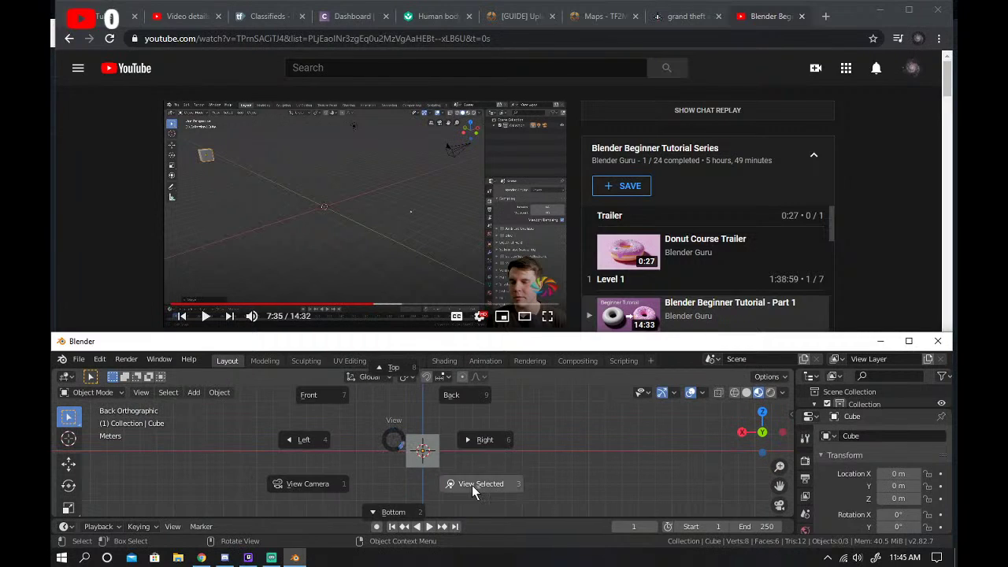
click(388, 509)
key(grave)
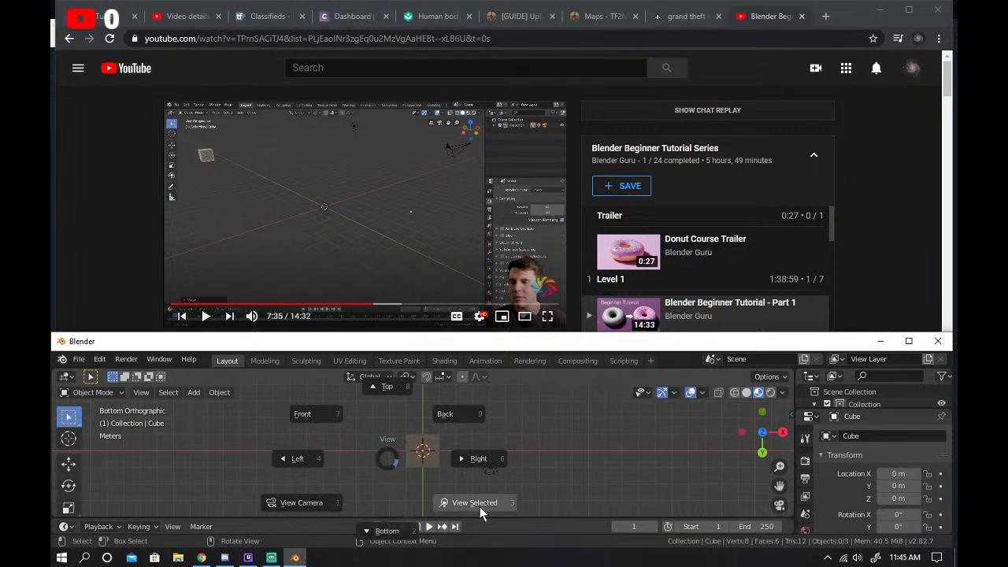
click(479, 506)
key(grave)
click(556, 423)
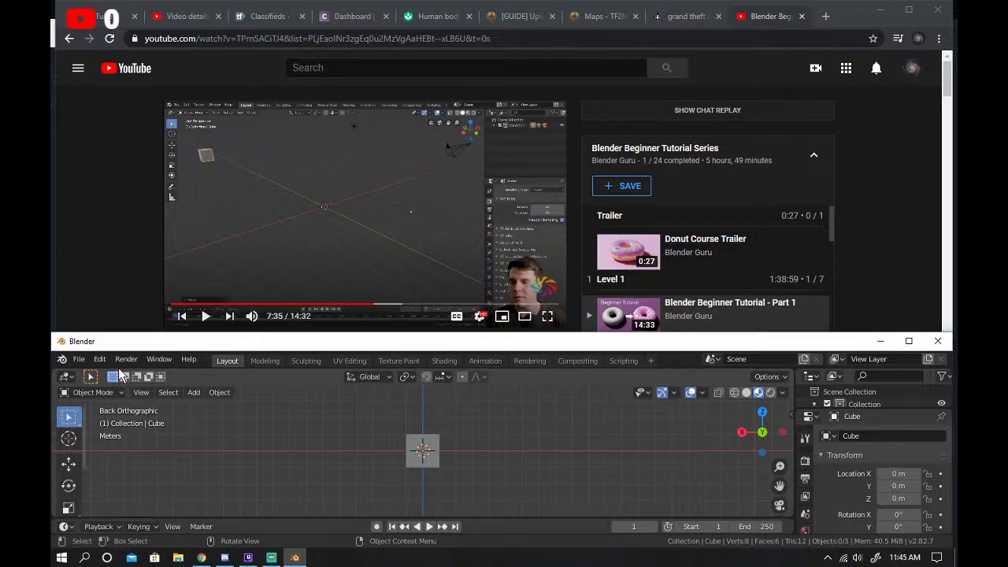
click(189, 359)
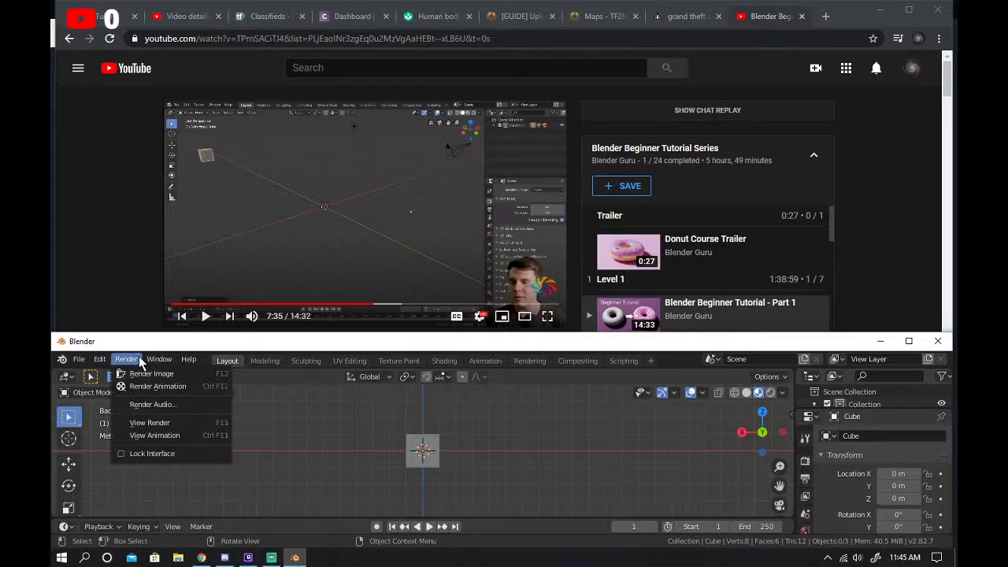
mouse_move(109, 366)
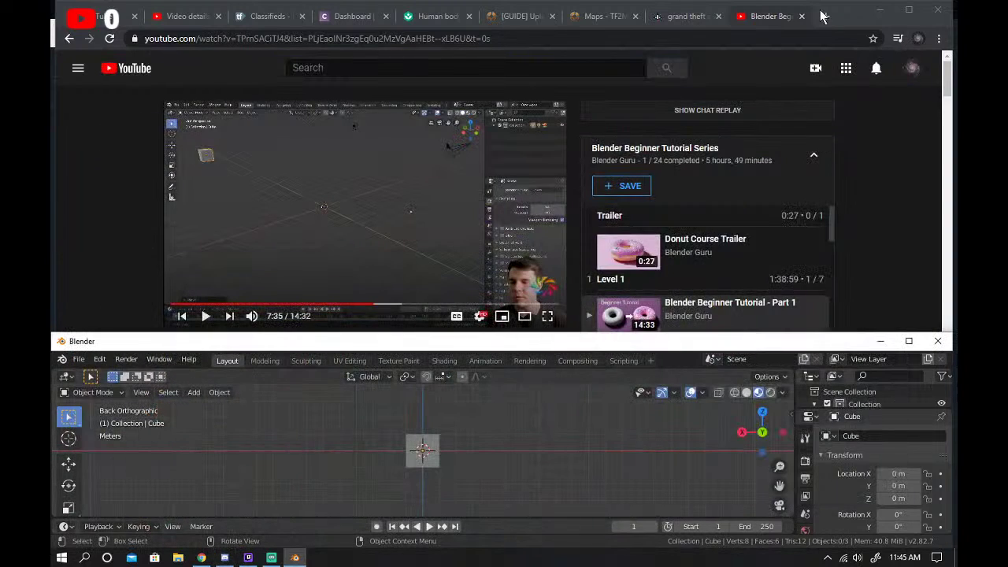
Search for "blender how to change key bindings" in a new browser tab and play the suggested clip "Customize the mouse and keys in Blender".
click(821, 16)
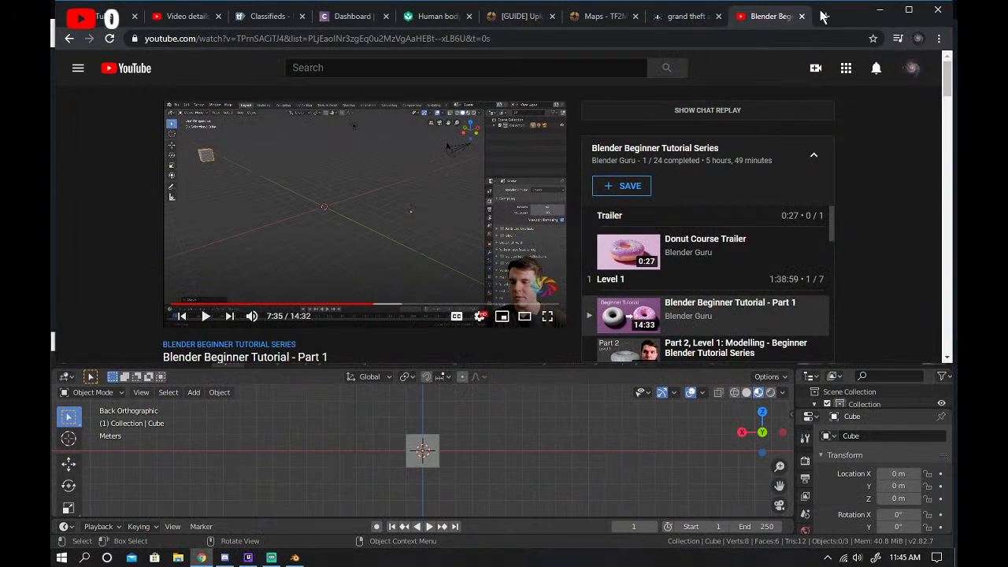
click(825, 16)
text(ble)
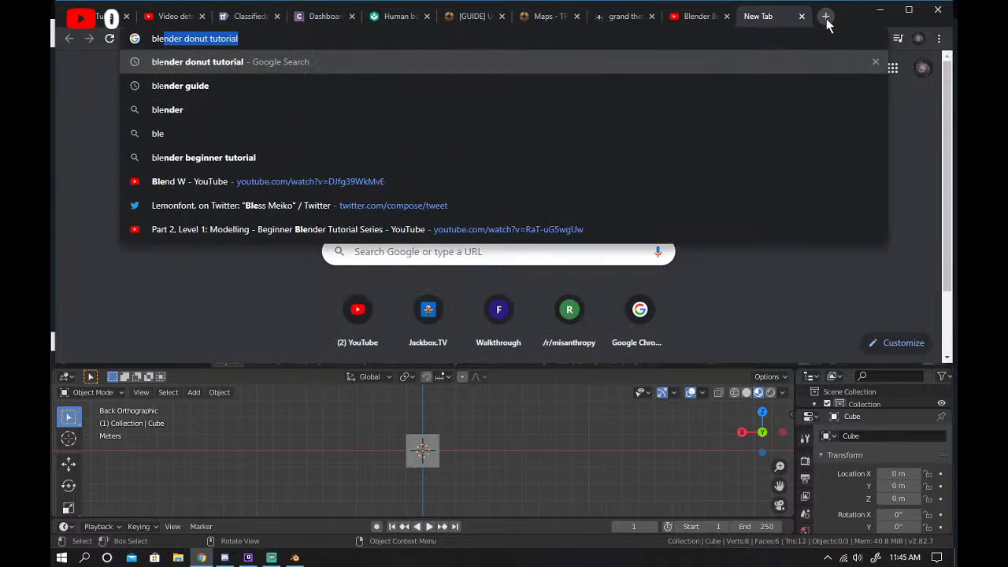
text(nder how to)
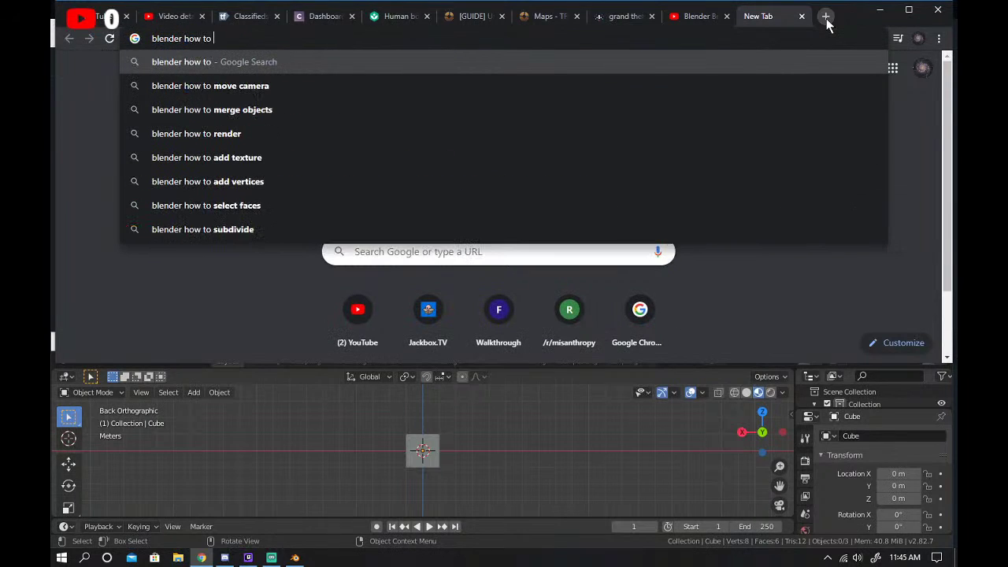
text( cha)
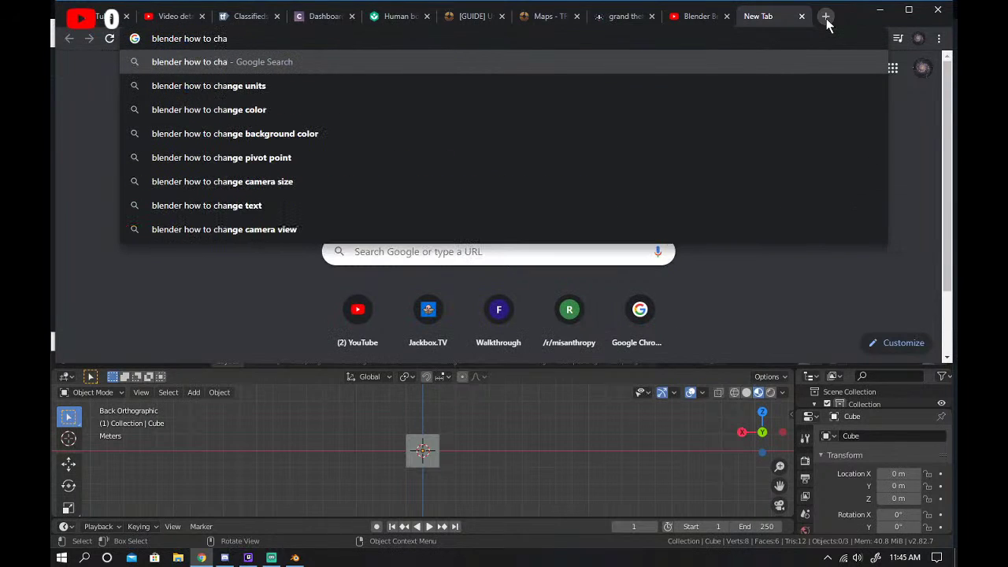
text(nge key bindi)
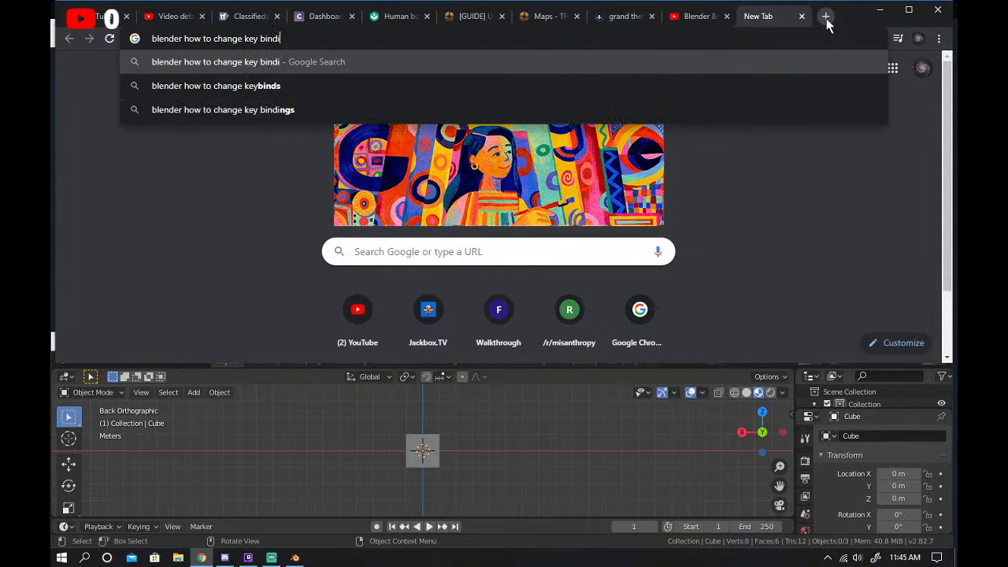
text(ngs)
key(Return)
scroll(390, 267, down, 2)
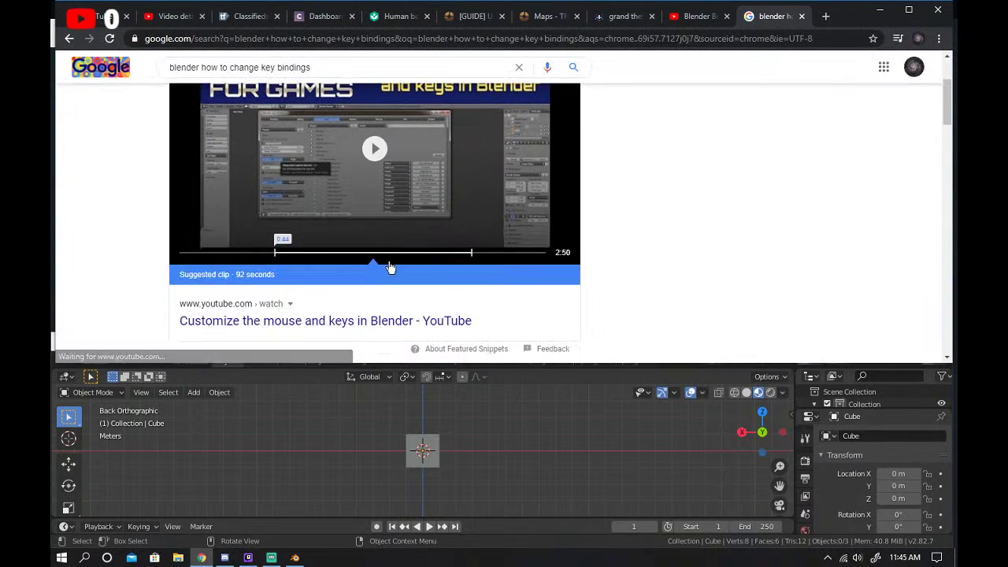
click(382, 236)
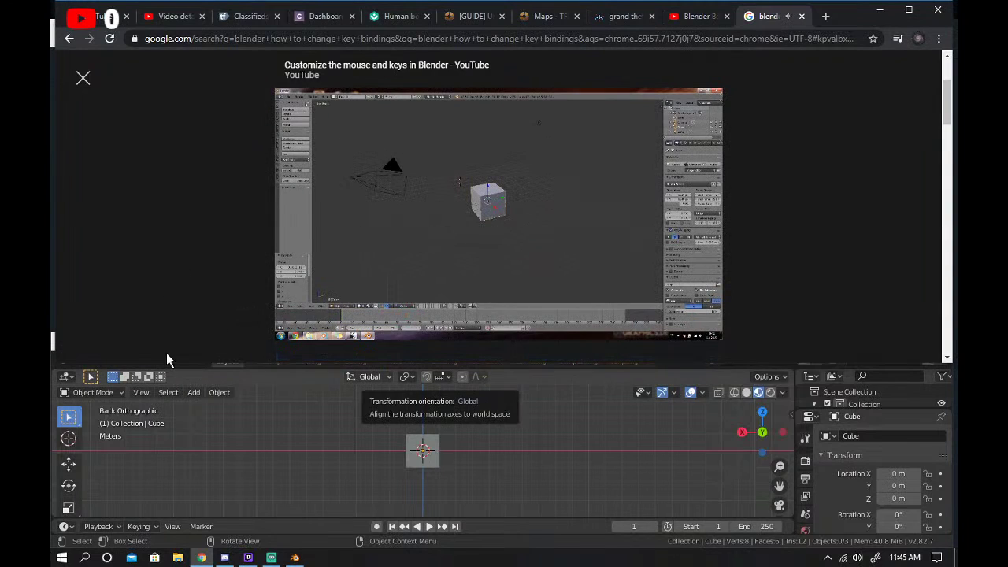
Switch to Blender and look through the file and editing commands for the preferences demonstrated in the clip.
click(306, 481)
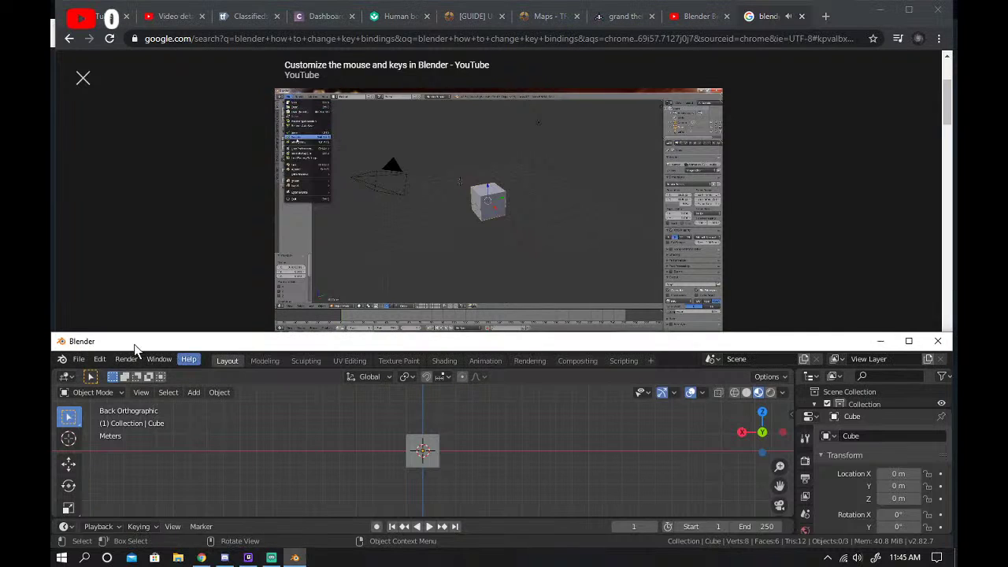
click(78, 359)
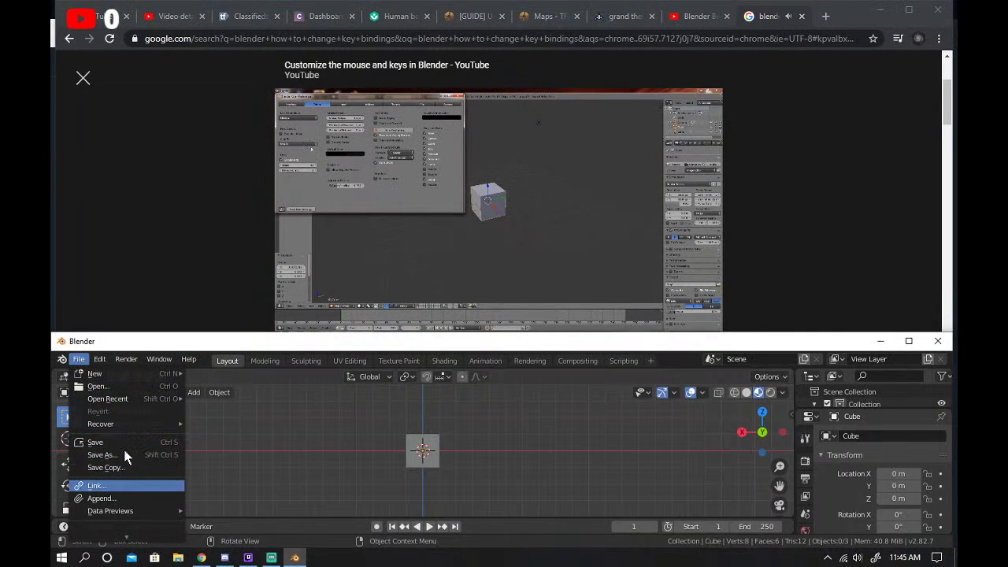
mouse_move(141, 511)
mouse_move(131, 429)
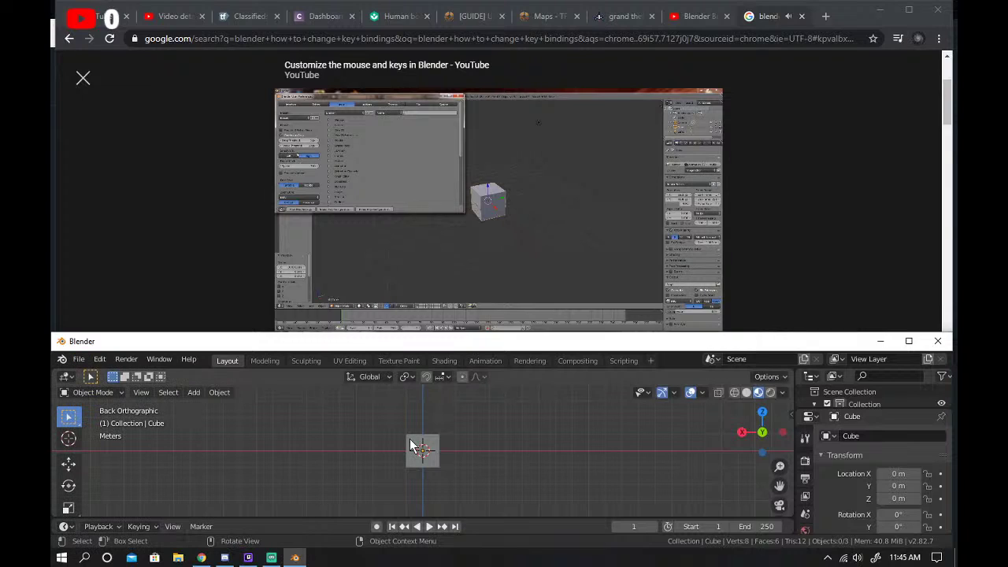
click(99, 360)
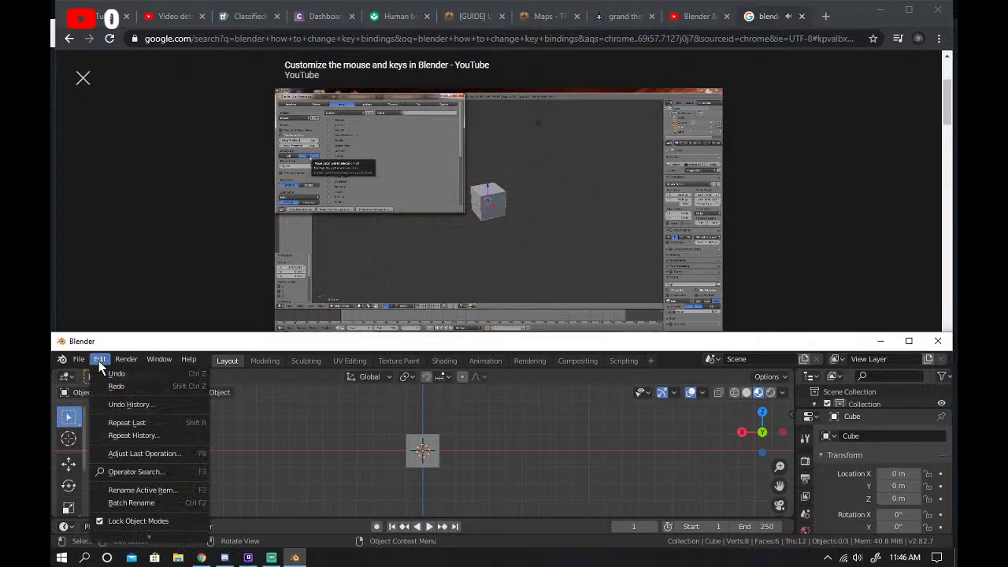
Pause the key bindings clip, close its browser tab, and switch back to Blender.
click(317, 221)
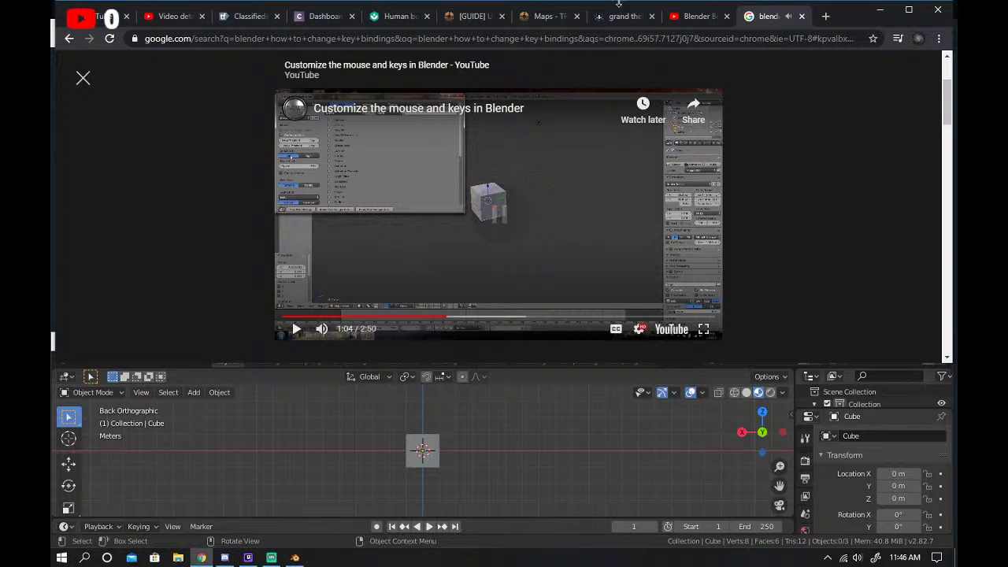
click(801, 16)
click(294, 557)
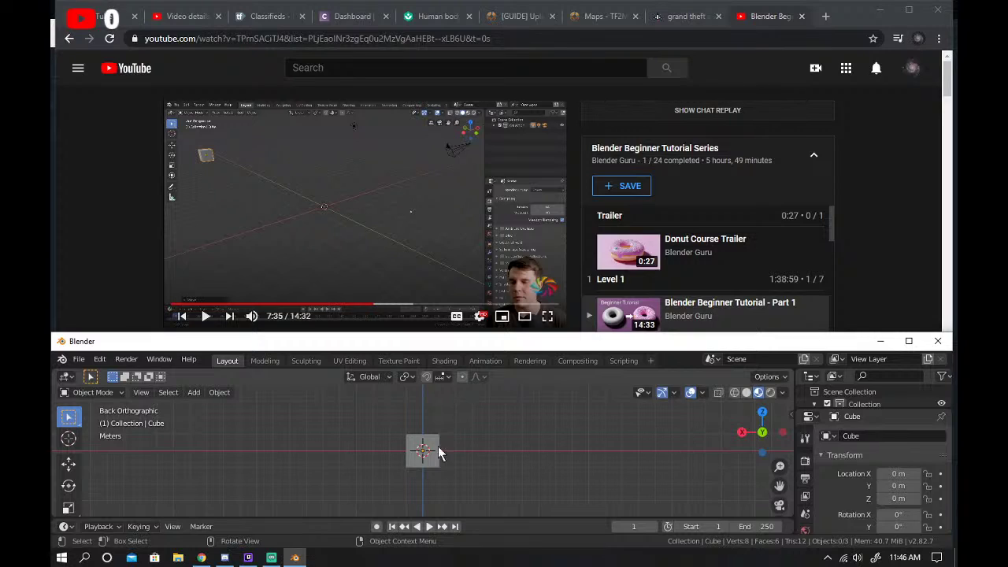
Try the Sculpting workspace and return to the Layout workspace.
scroll(439, 450, up, 1)
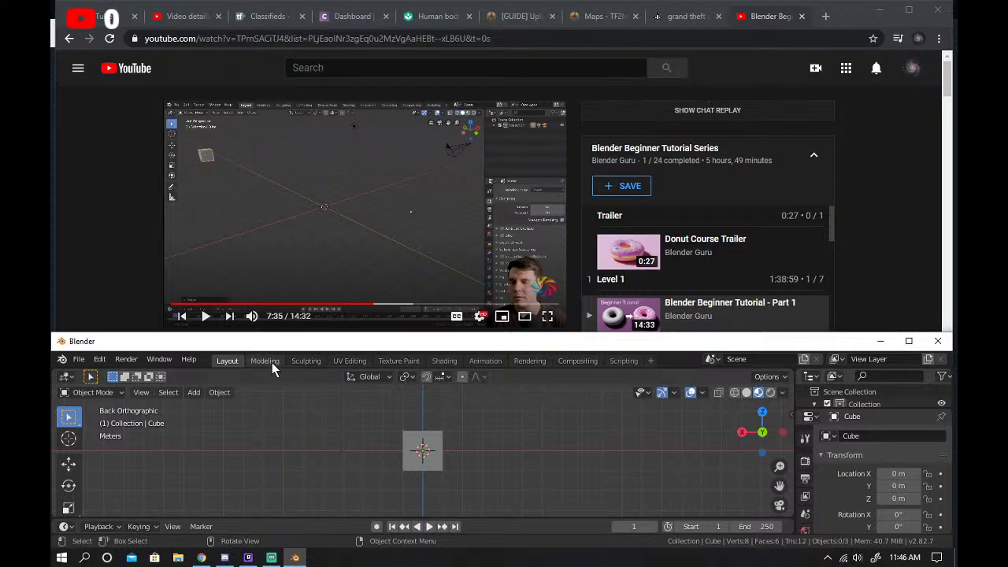
click(305, 361)
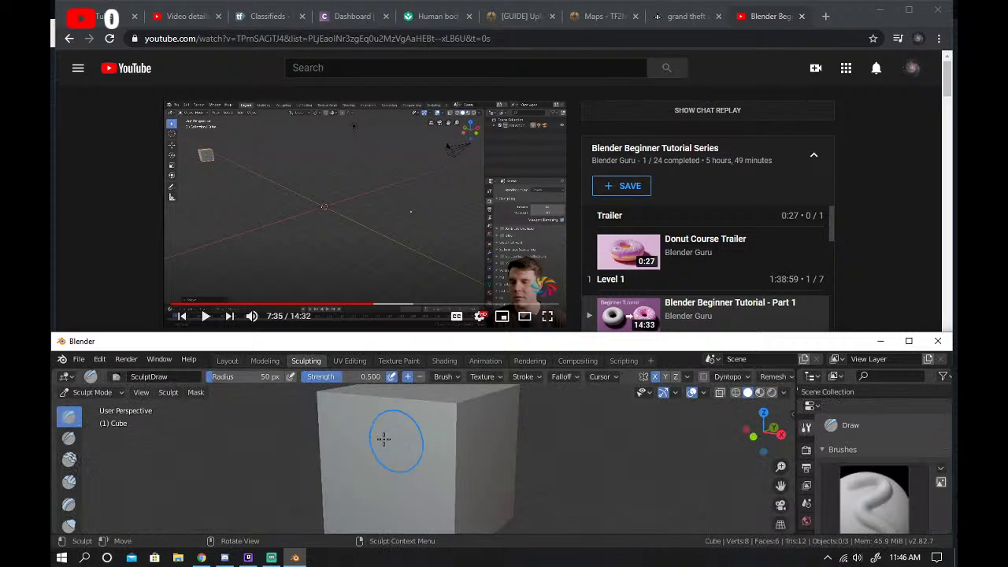
click(213, 360)
click(189, 359)
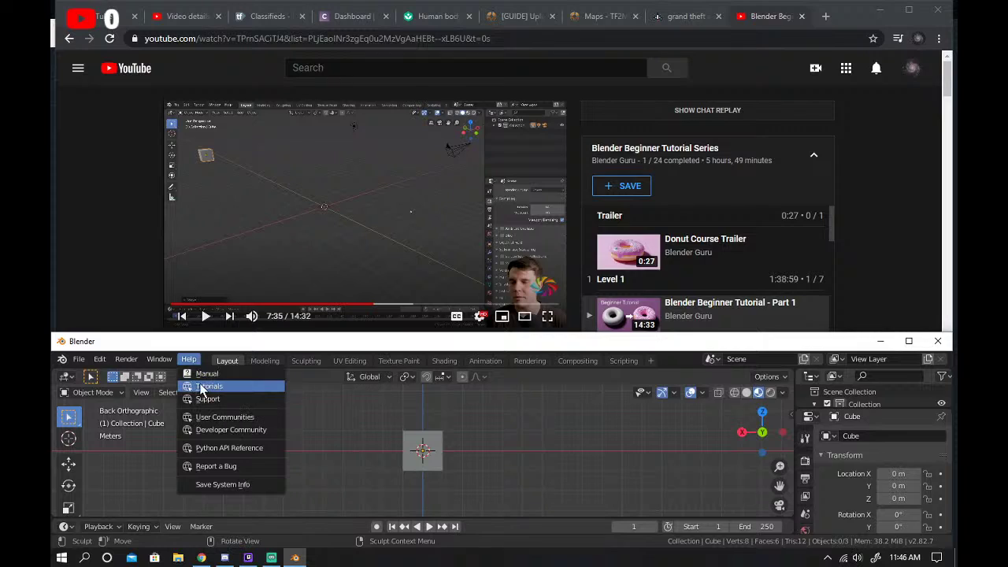
click(164, 358)
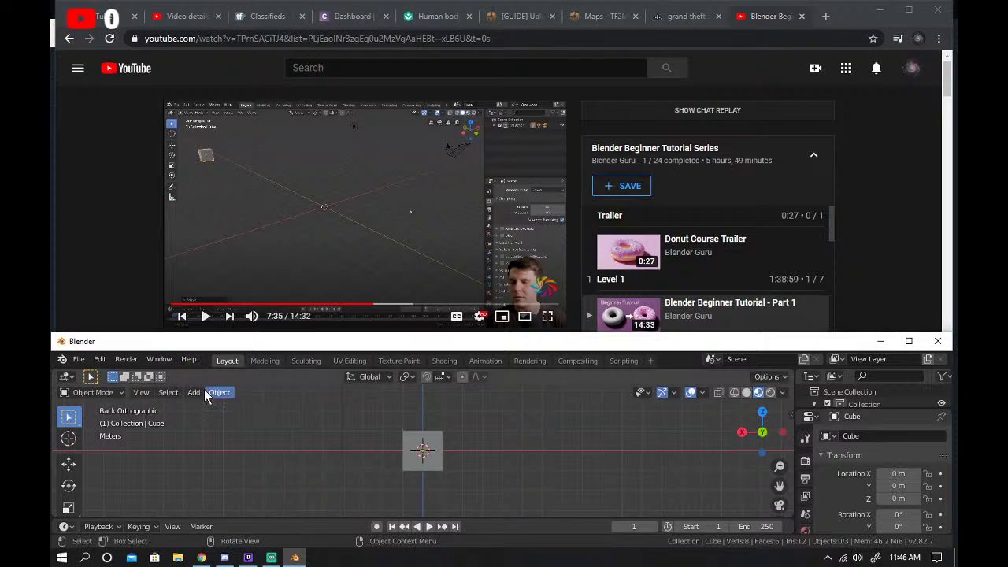
click(173, 355)
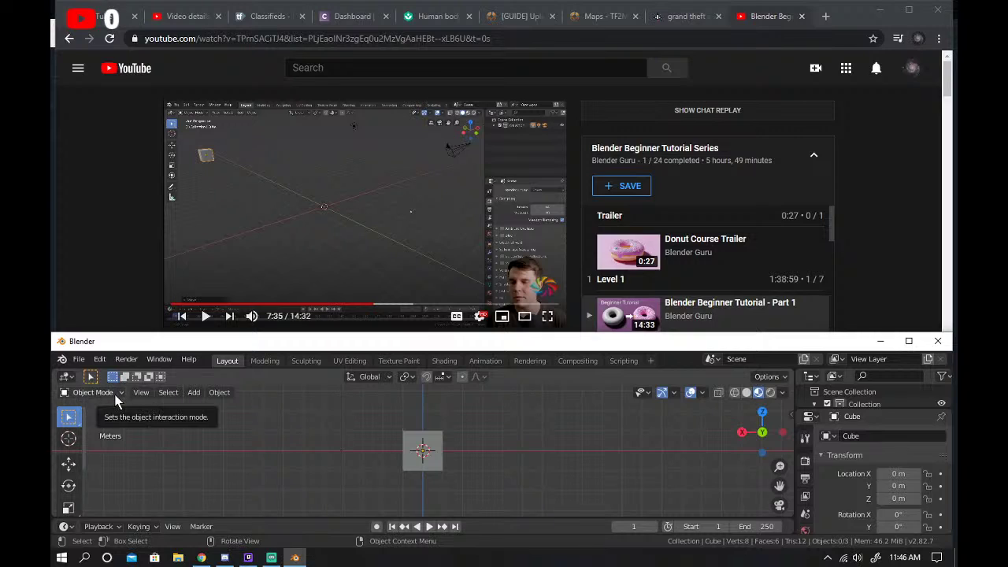
Look at the cube from the Front and Back views and finish in the Camera view.
key(grave)
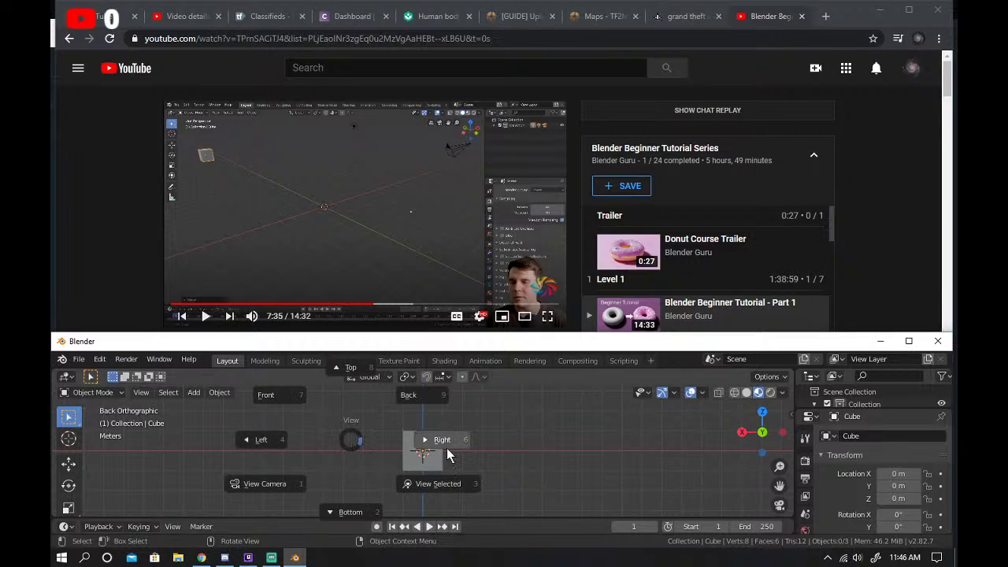
click(423, 389)
key(grave)
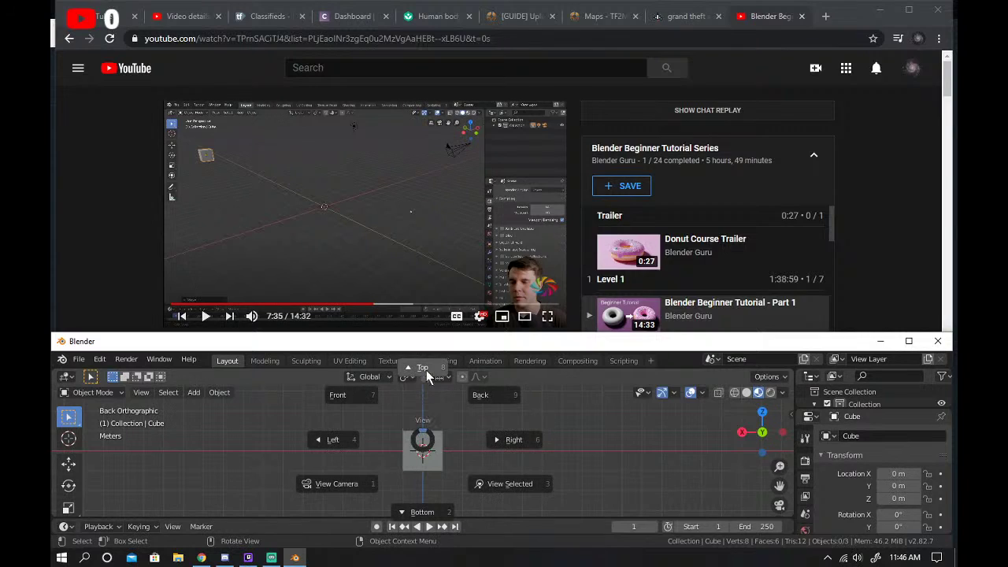
click(513, 389)
key(KP_1)
key(grave)
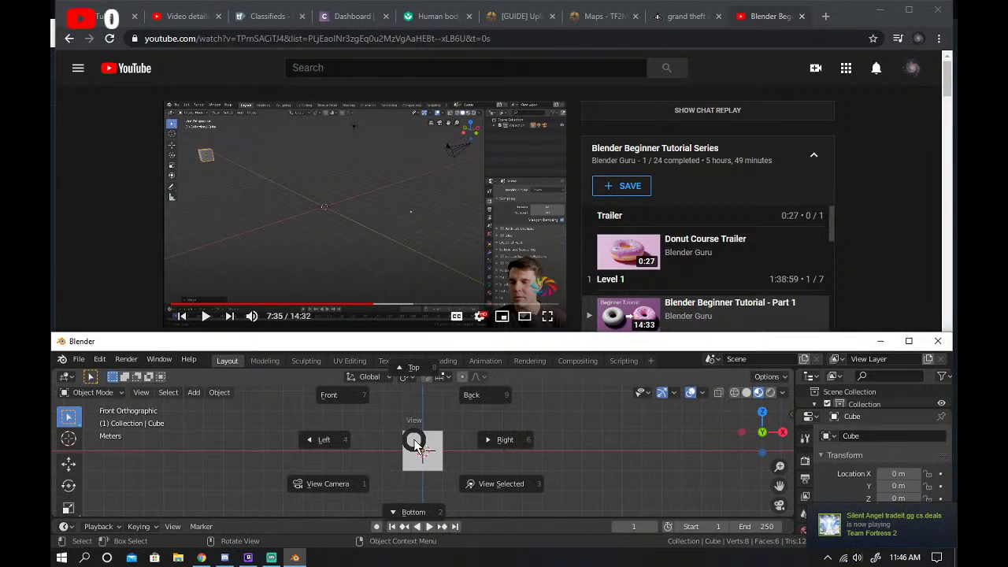
click(478, 404)
key(grave)
click(544, 391)
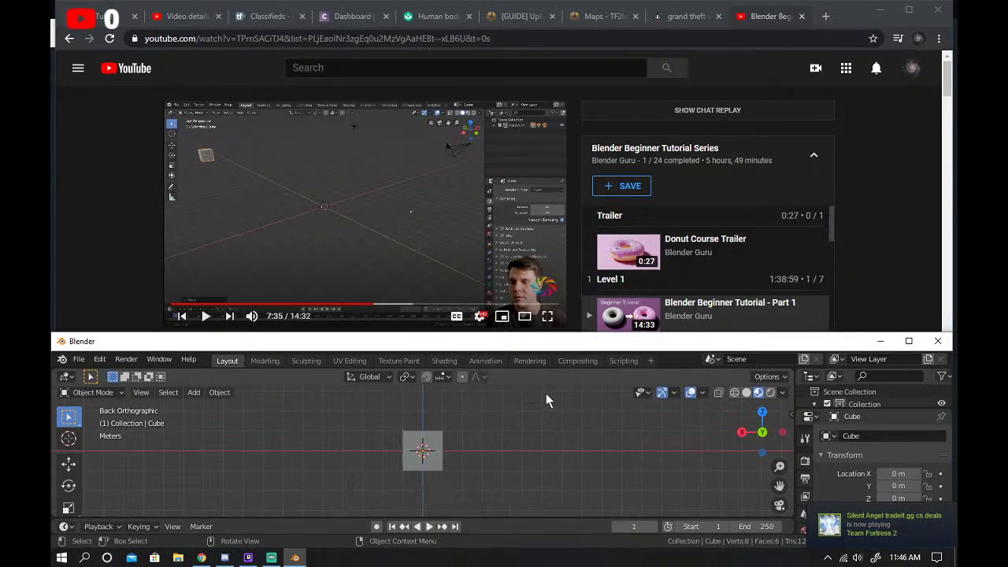
key(grave)
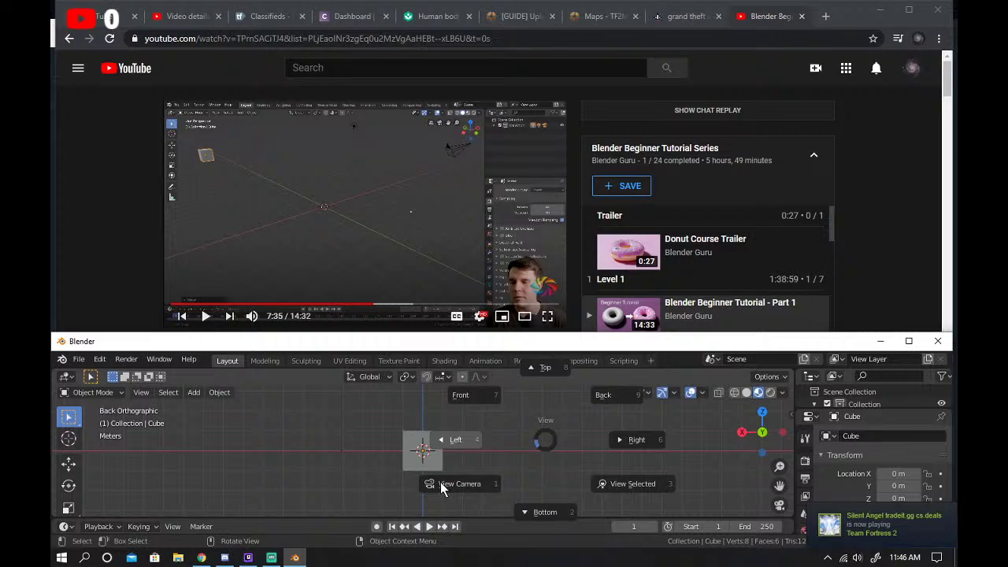
click(484, 483)
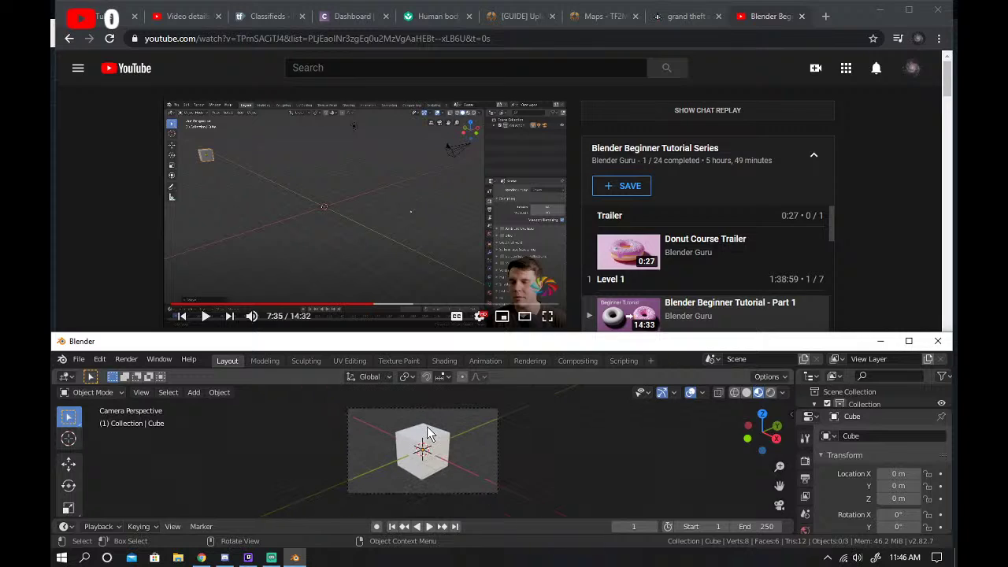
Resume the tutorial video, enlarge the cube in the Camera view, and skip the video ahead to about 8:42.
click(343, 254)
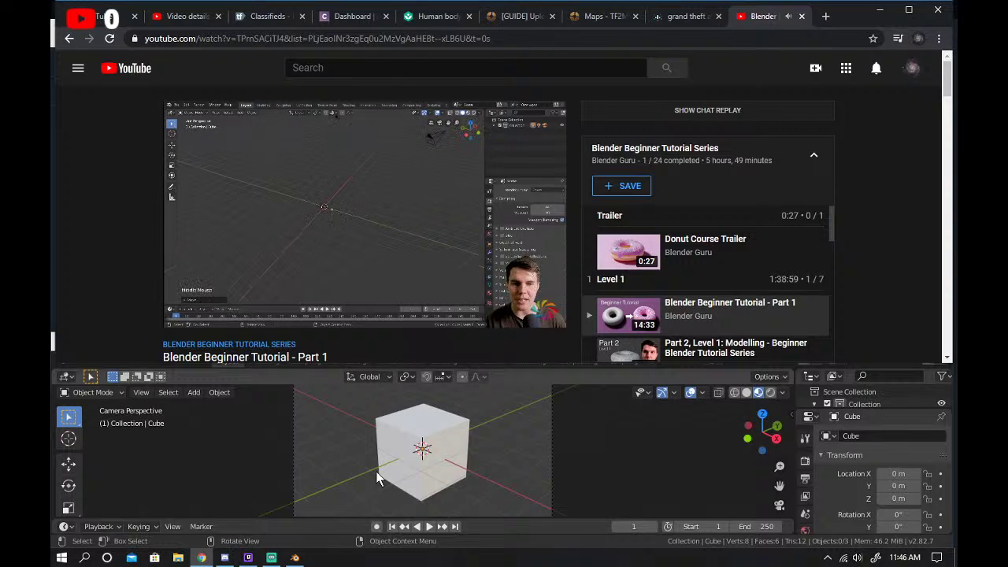
scroll(375, 471, up, 5)
scroll(432, 471, down, 3)
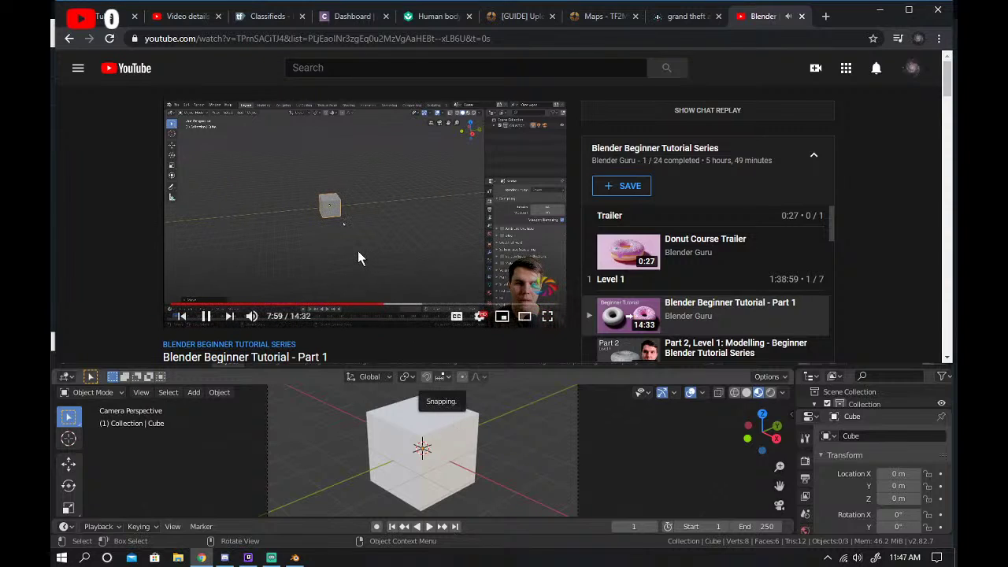
key(l)
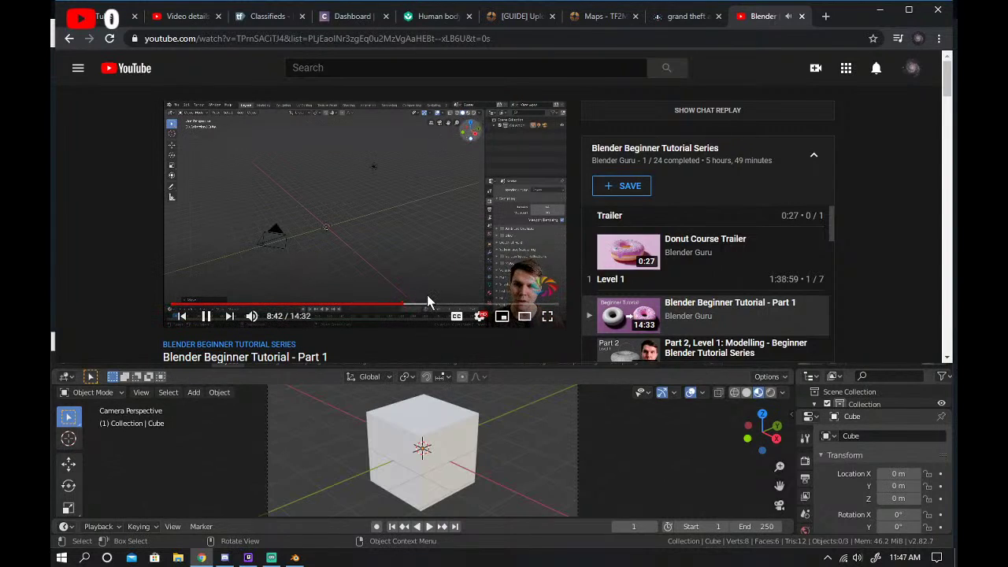
Orbit out of the Camera view around the cube with the navigation gizmo and zoom out to include the camera.
drag(775, 440, 529, 490)
click(751, 440)
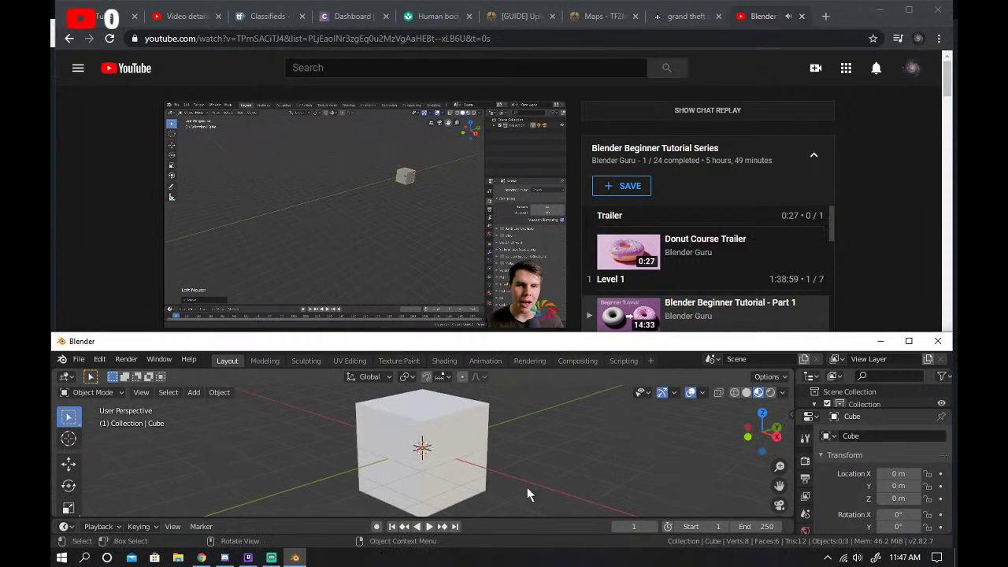
scroll(472, 459, down, 2)
scroll(503, 467, down, 1)
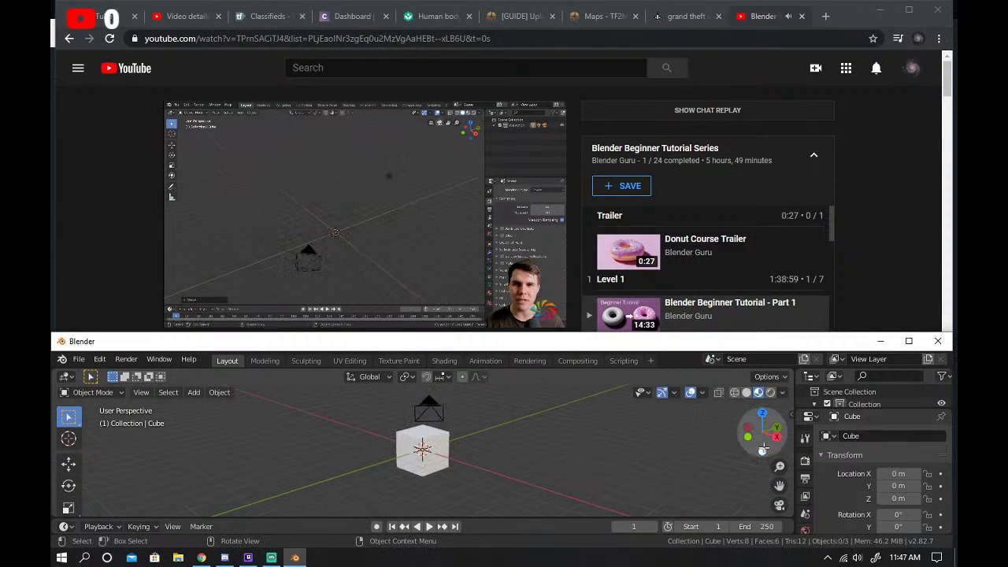
drag(754, 441, 720, 441)
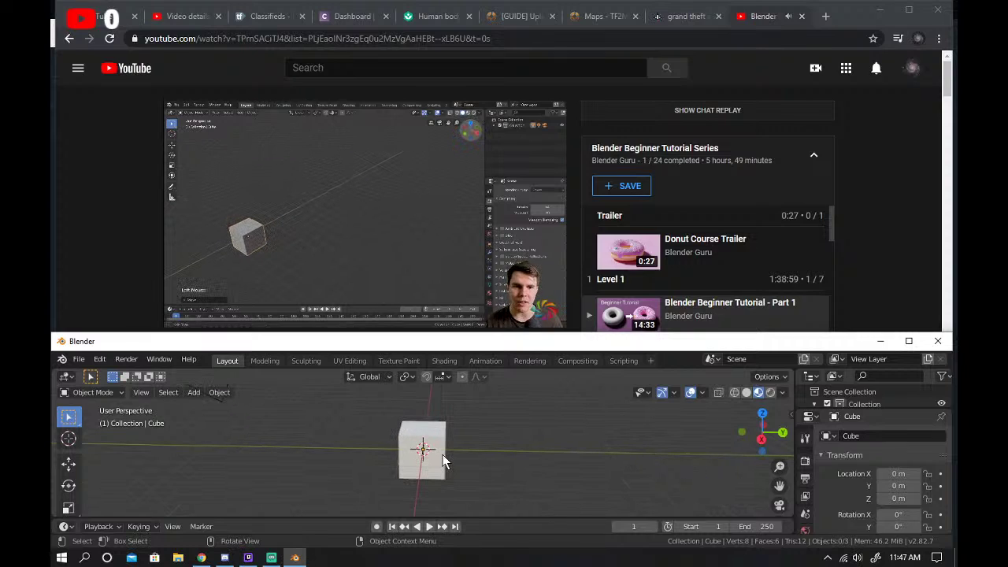
scroll(443, 460, down, 2)
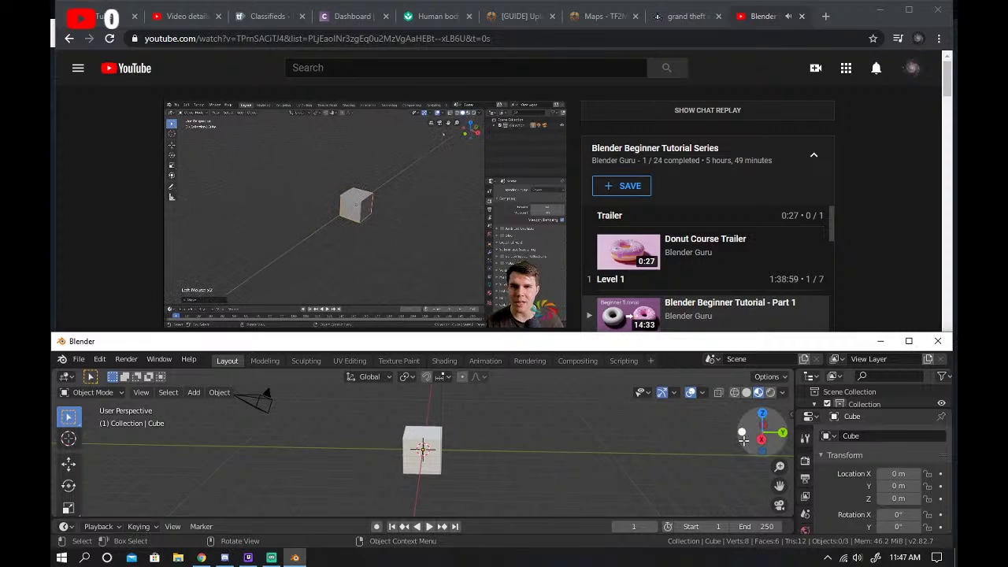
drag(758, 431, 743, 438)
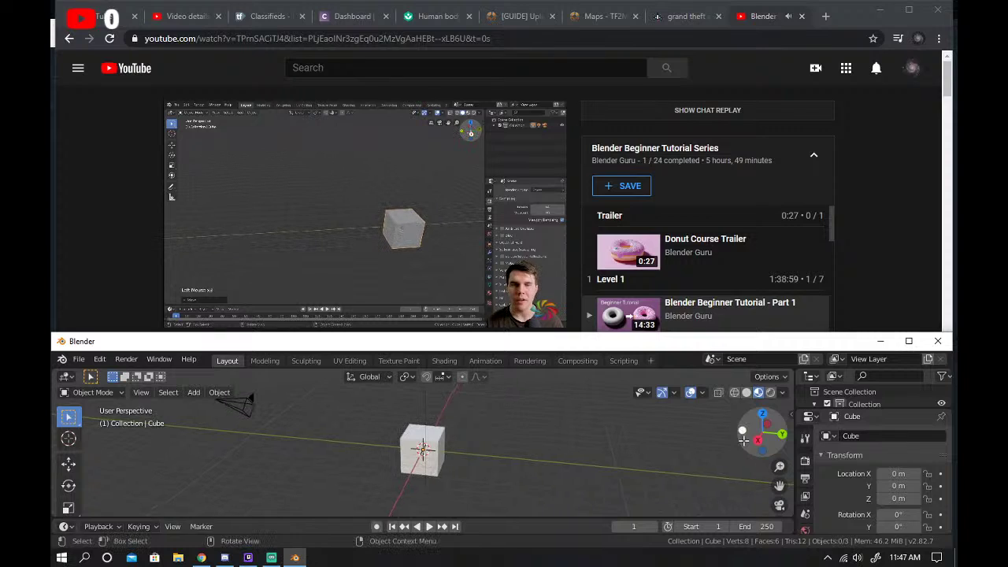
Skip the tutorial video ahead to about 9:34 and practise zooming in and far out on the Blender scene.
click(412, 304)
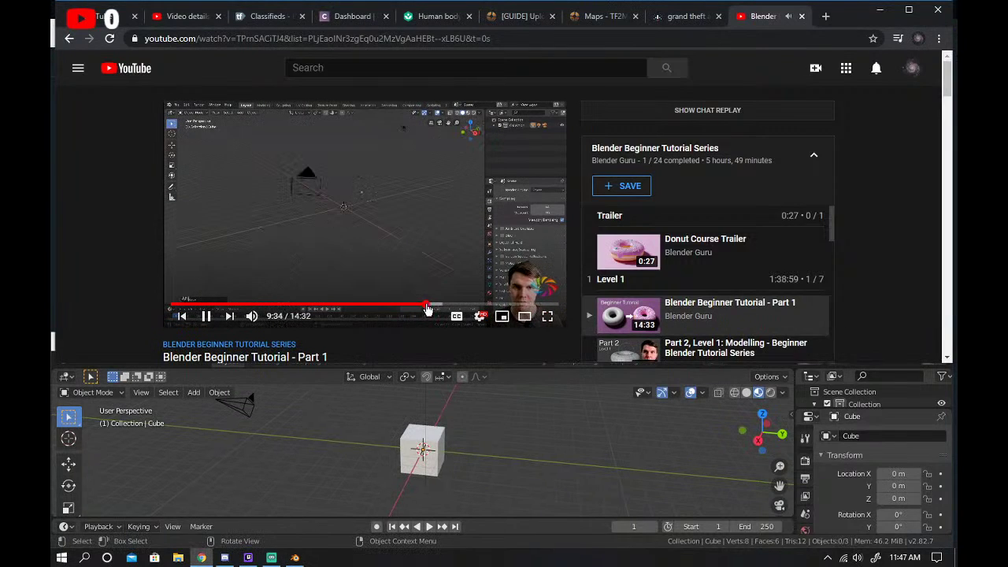
click(426, 305)
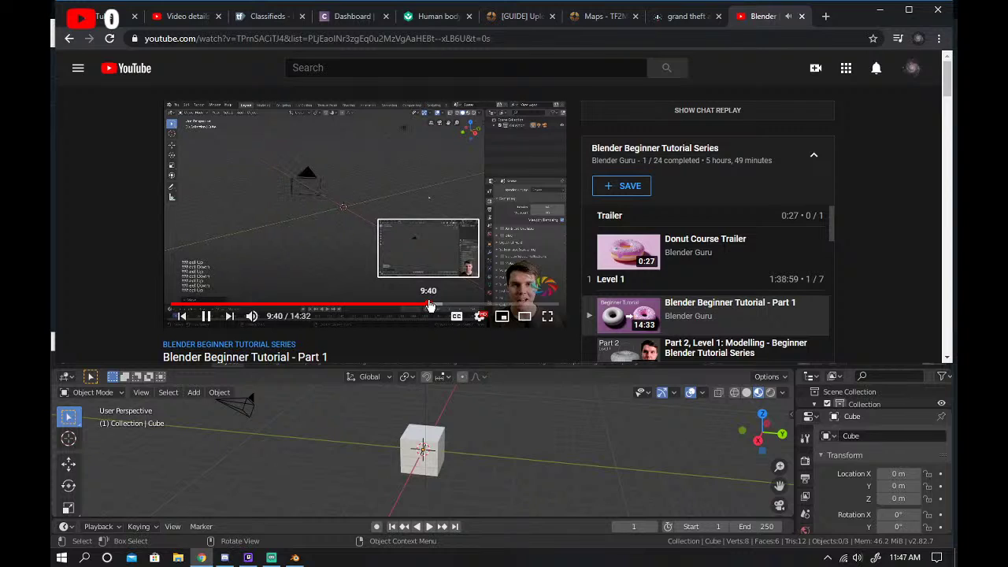
scroll(370, 433, up, 2)
scroll(406, 433, down, 8)
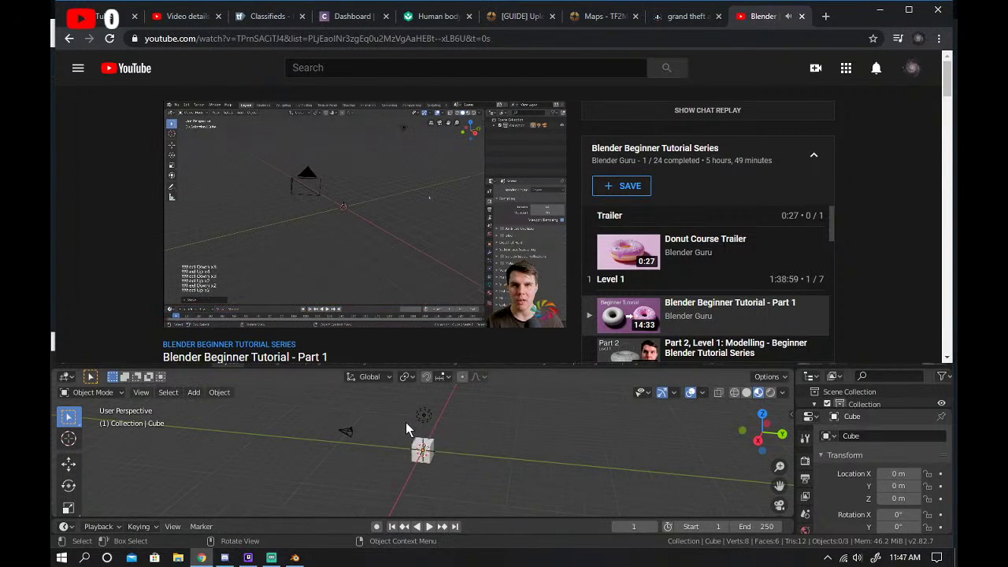
Zoom the Blender view back in towards the cube and skip the tutorial video ahead to the section on adding objects.
scroll(431, 472, up, 4)
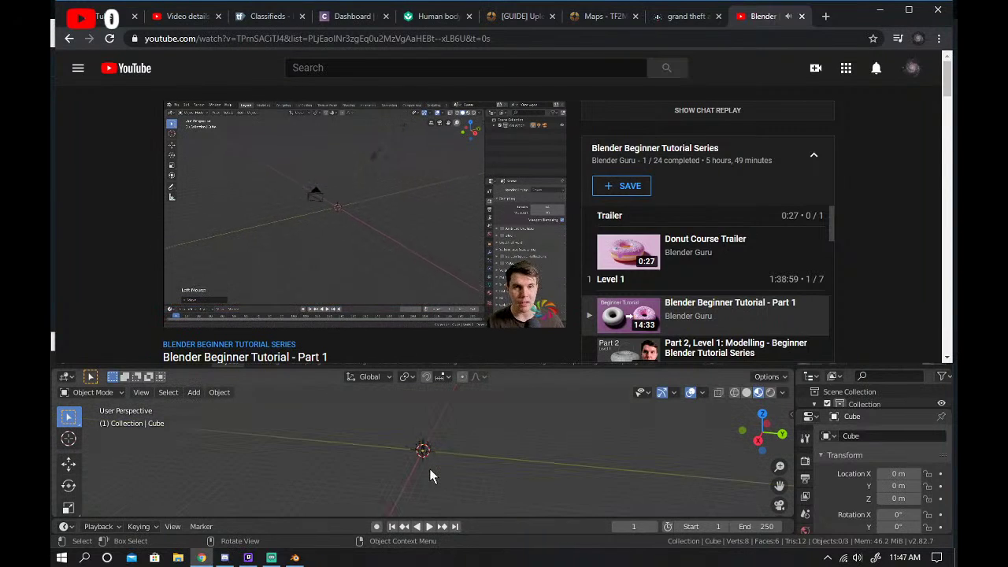
scroll(429, 472, up, 2)
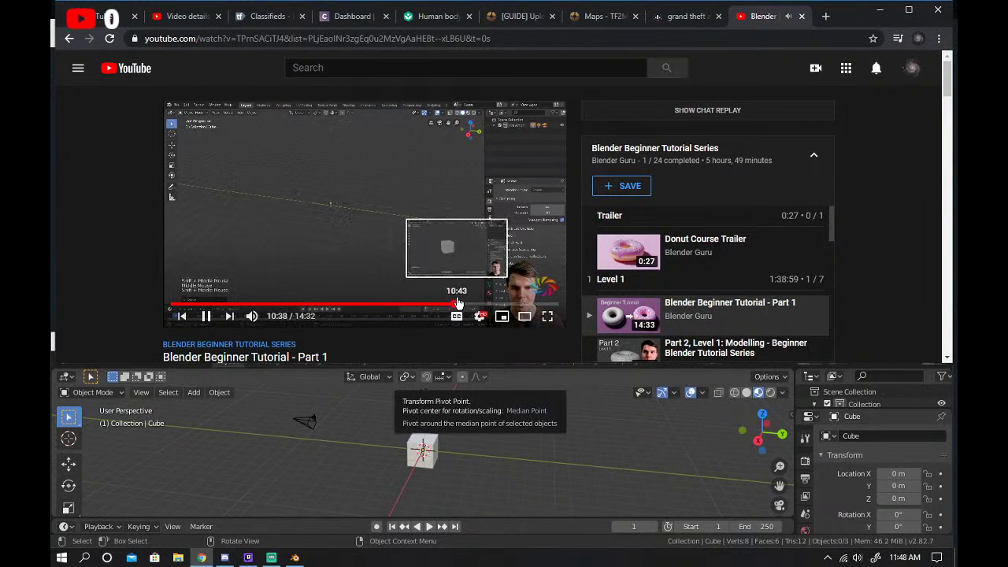
click(449, 303)
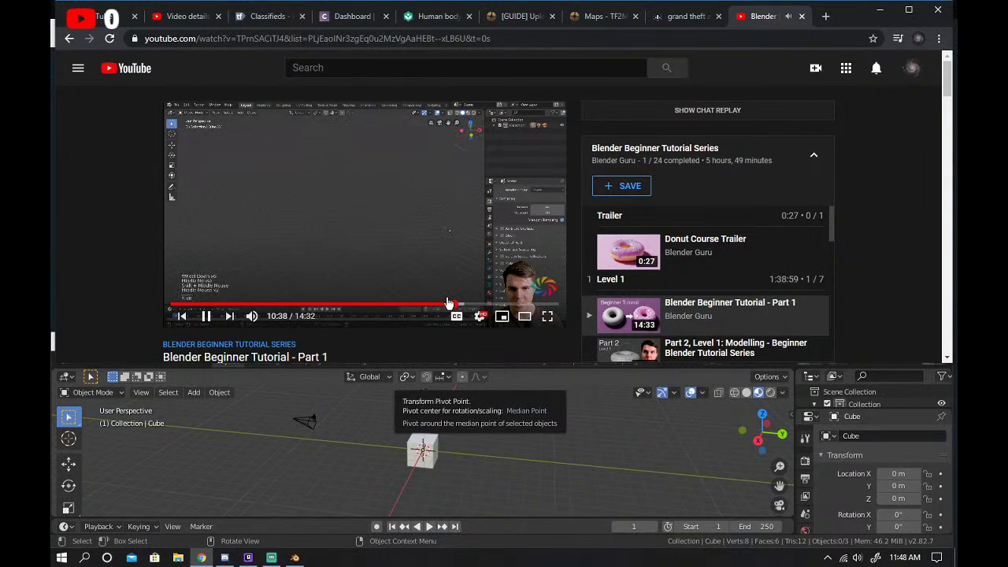
click(473, 304)
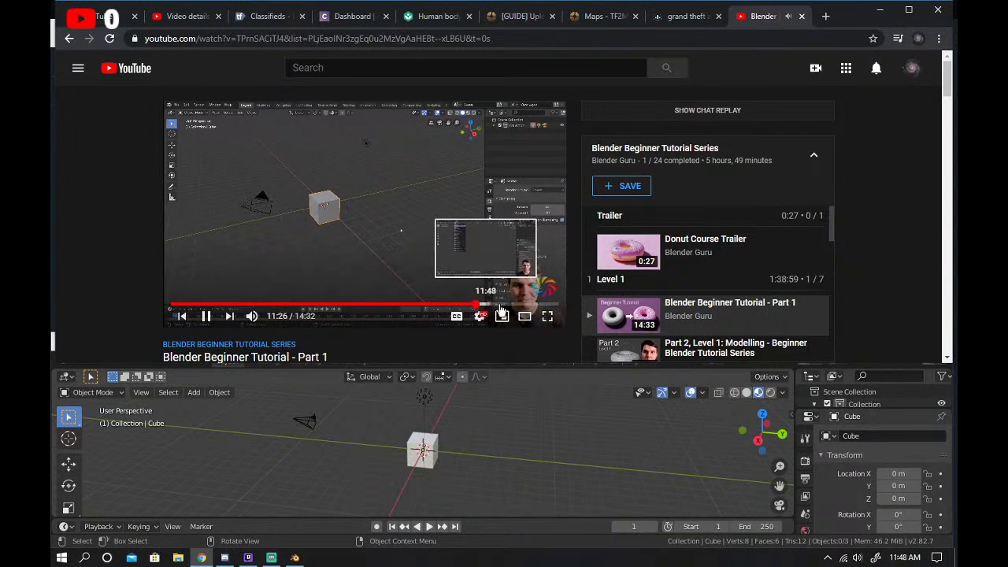
click(497, 304)
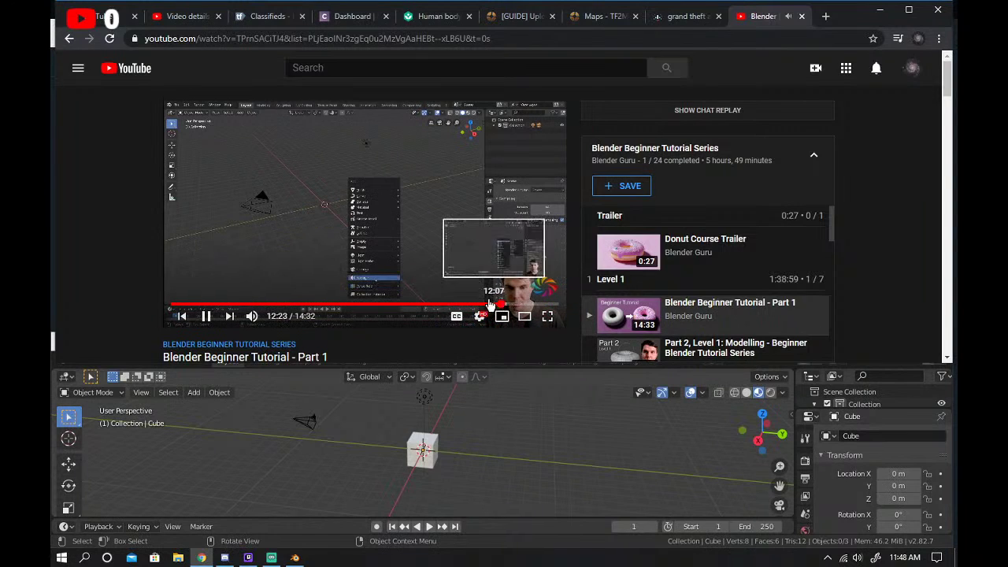
click(526, 304)
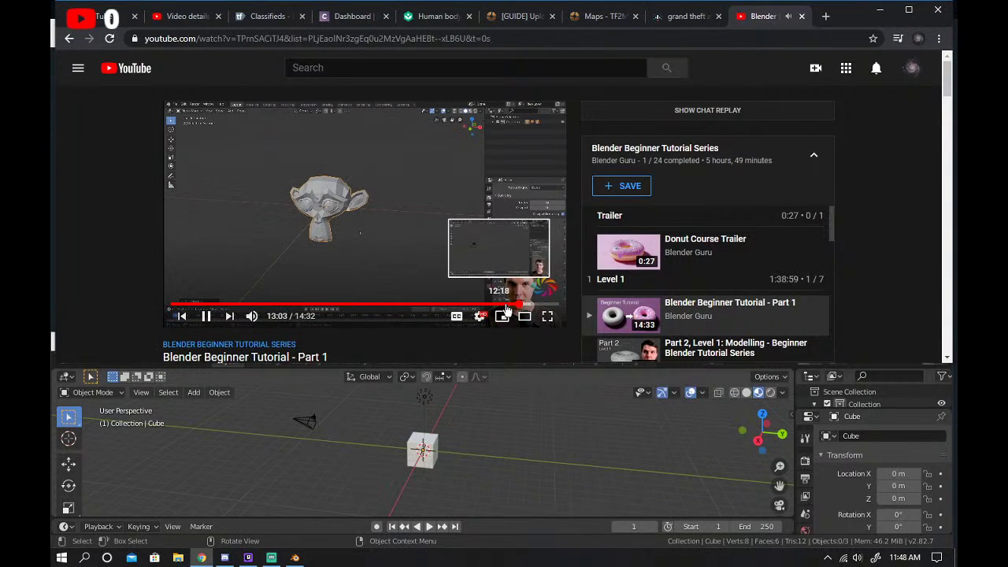
click(503, 304)
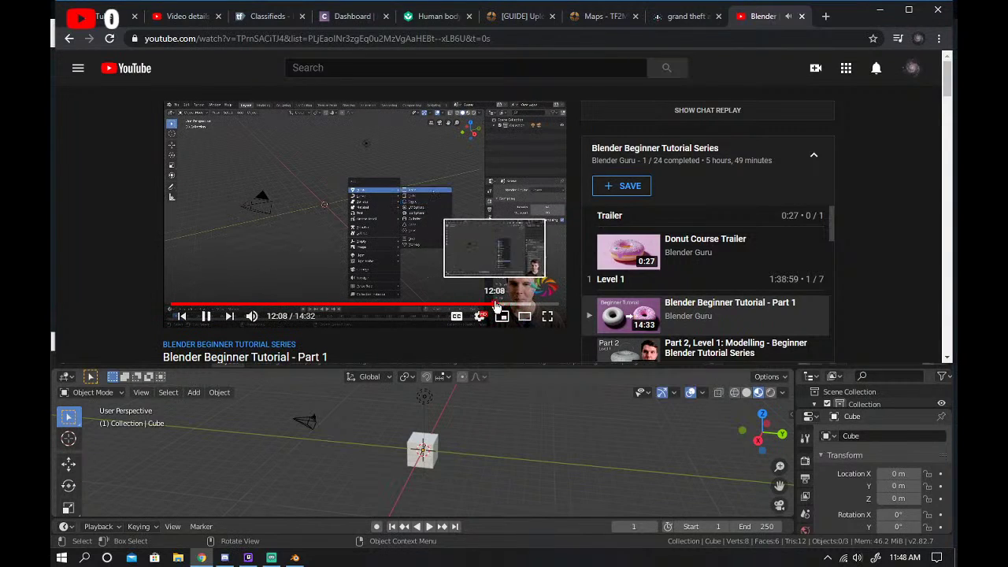
click(493, 304)
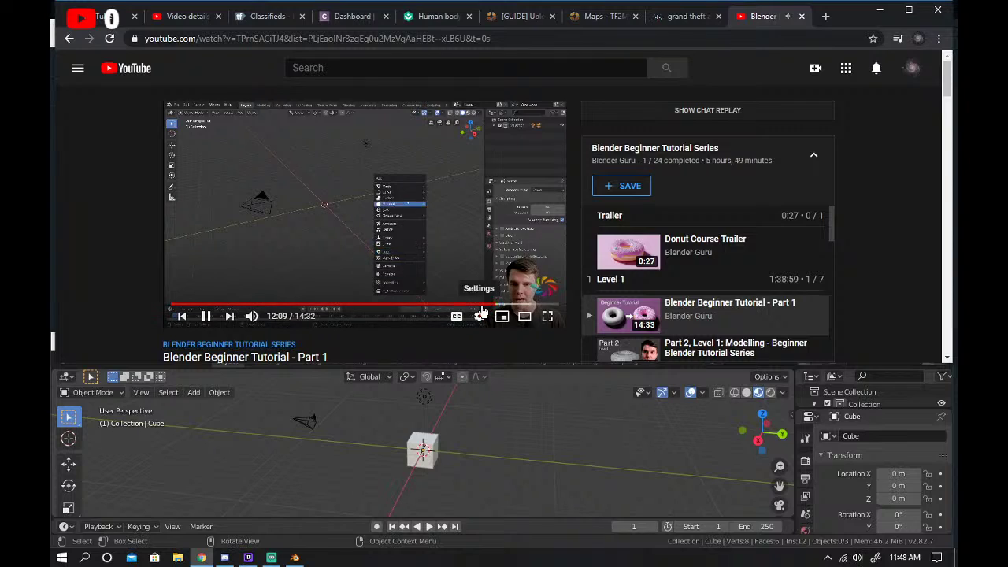
click(481, 306)
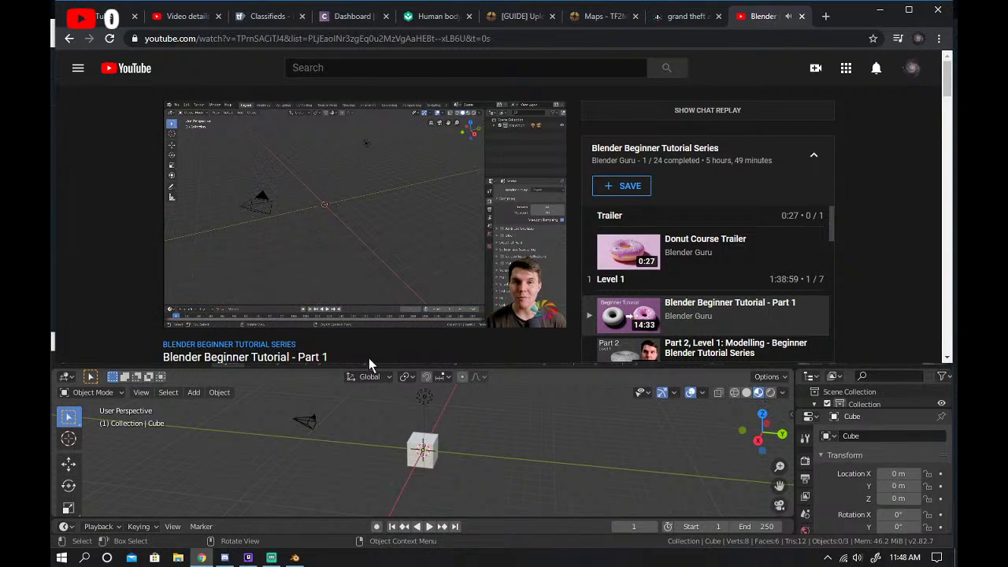
Delete the default cube from the scene.
scroll(400, 442, up, 5)
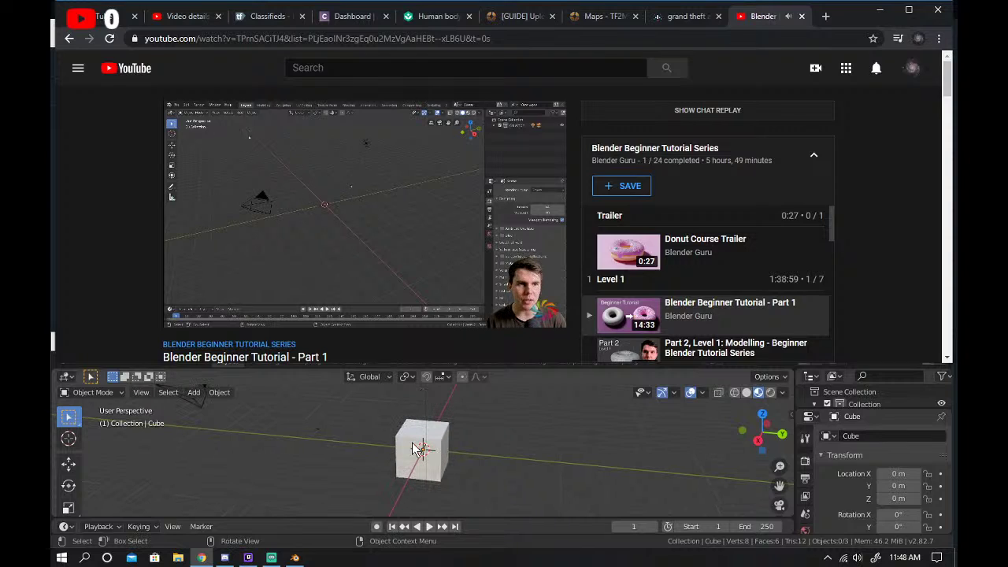
click(379, 438)
key(Delete)
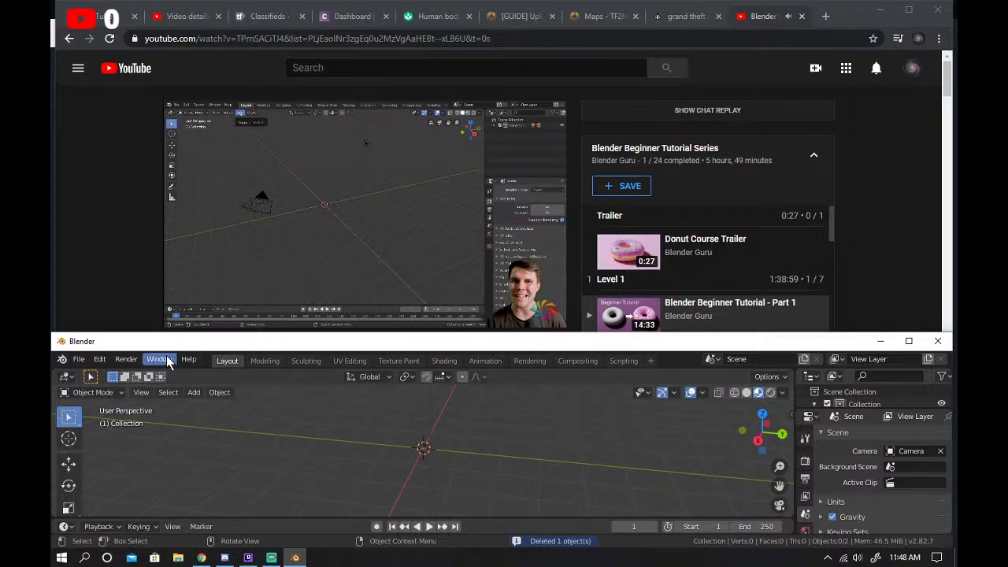
Add a Grease Pencil Monkey object to the empty scene.
click(209, 396)
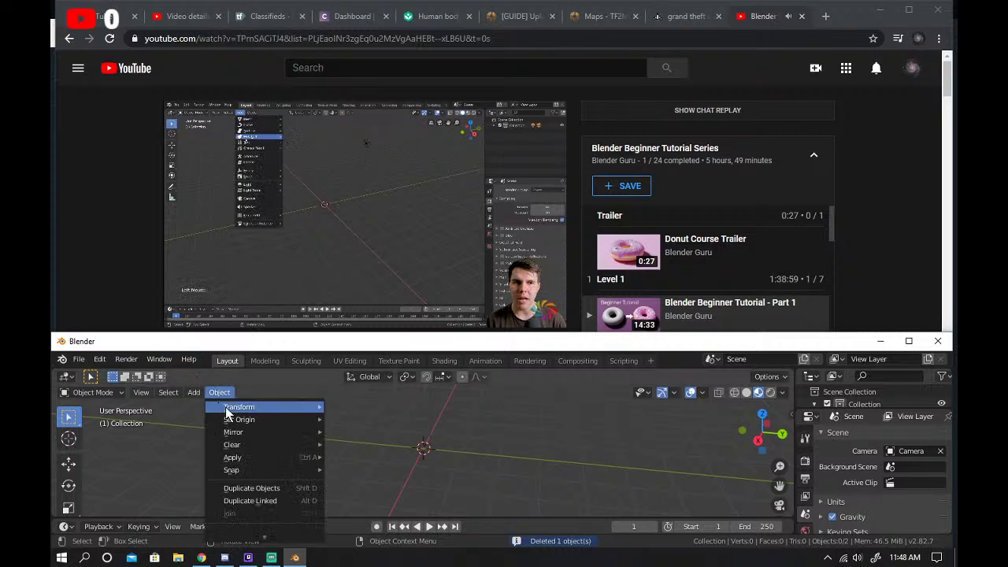
mouse_move(193, 392)
mouse_move(211, 471)
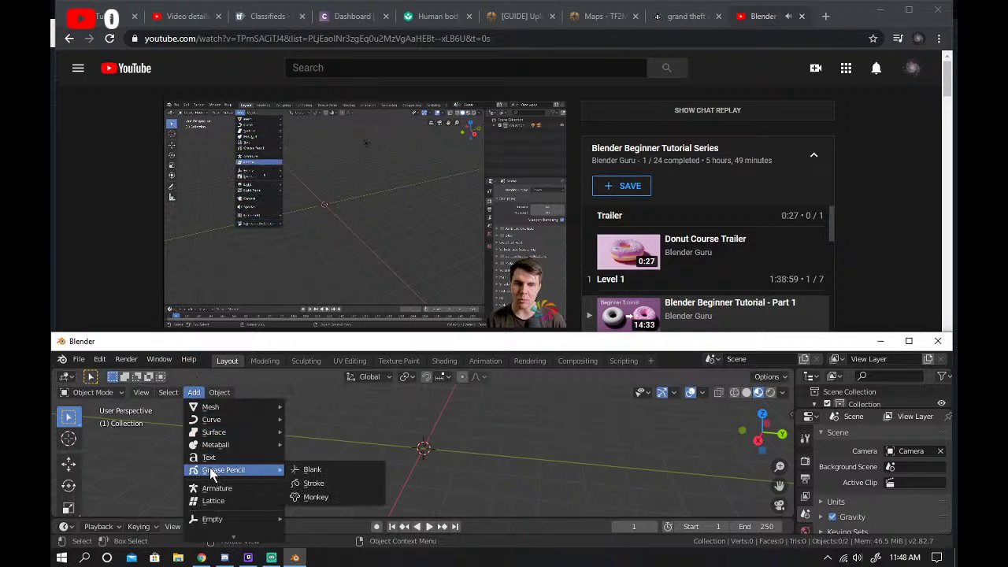
click(315, 497)
Orbit around the Grease Pencil monkey to see it from another side, and delete it.
right_click(394, 450)
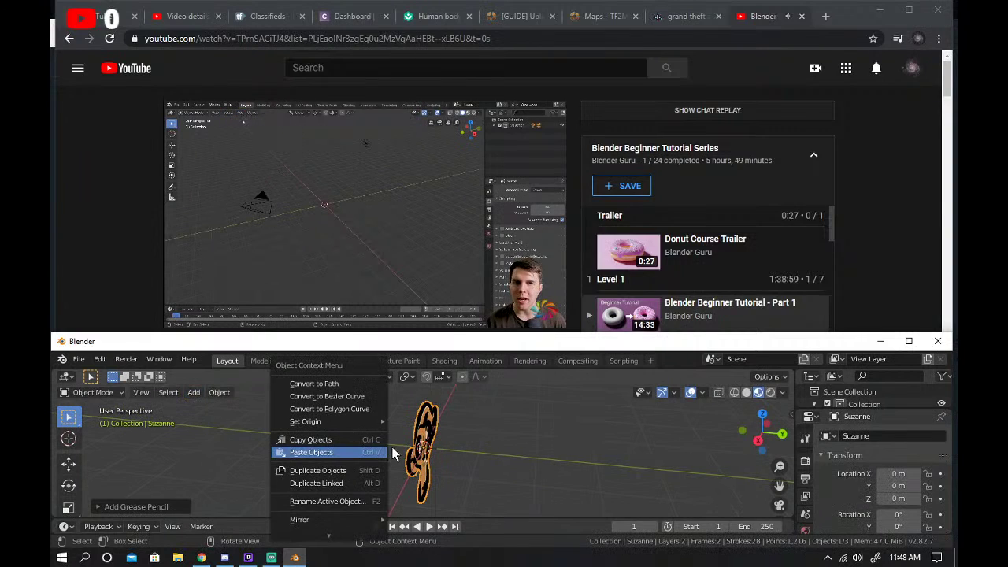
drag(367, 426, 420, 416)
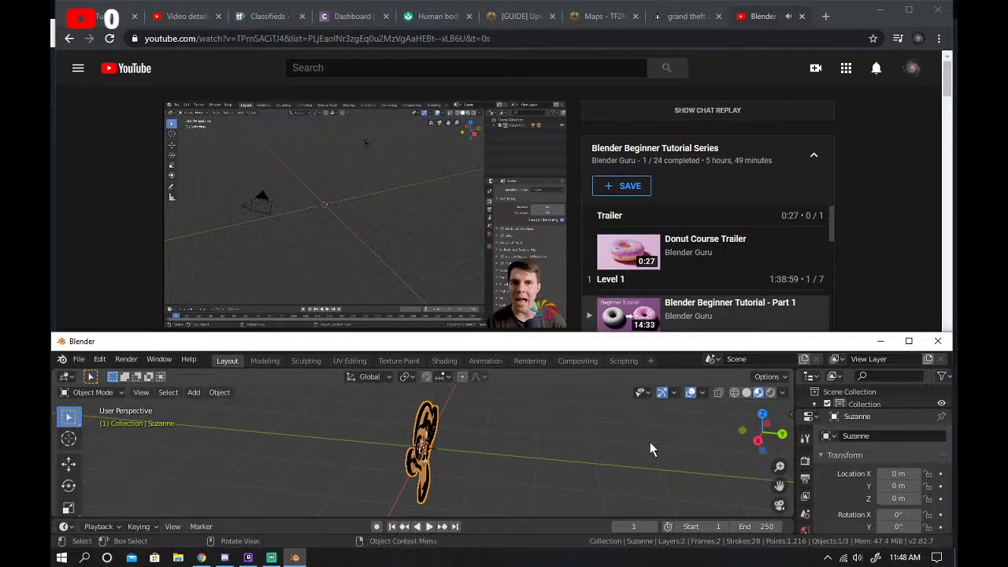
drag(741, 435, 167, 426)
key(Delete)
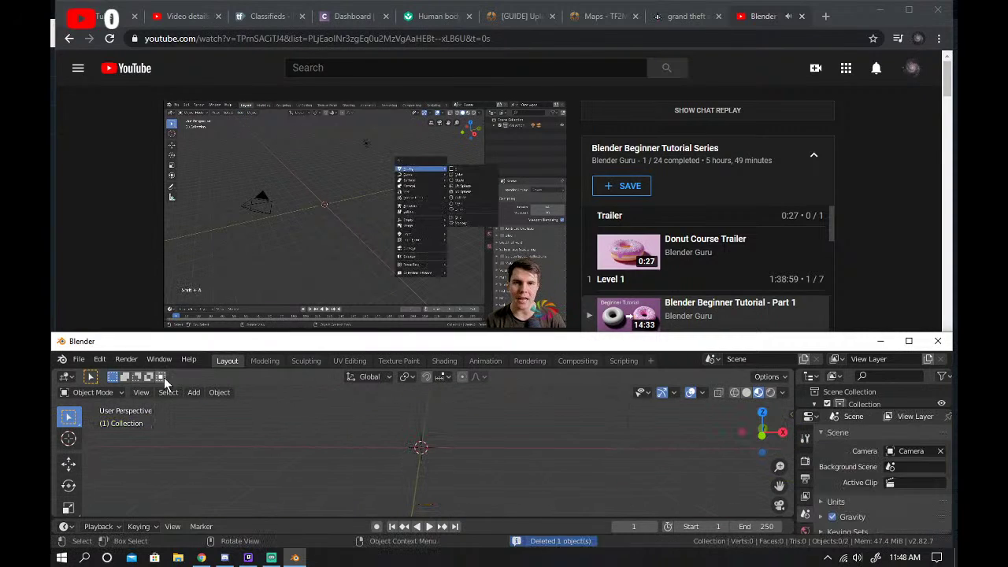
Look through the object types that can be added and add a Monkey mesh to the scene.
key(shift+a)
mouse_move(153, 407)
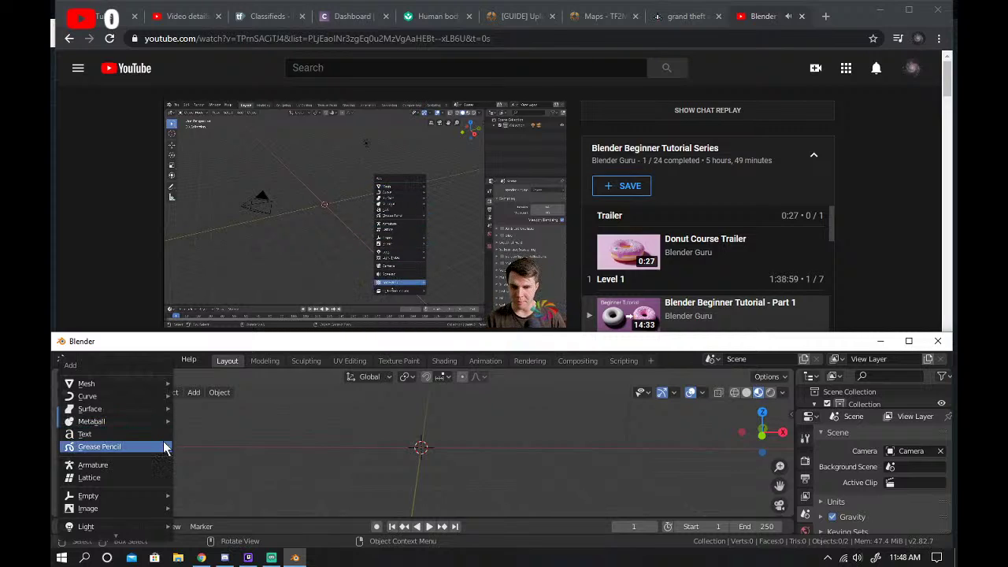
mouse_move(119, 447)
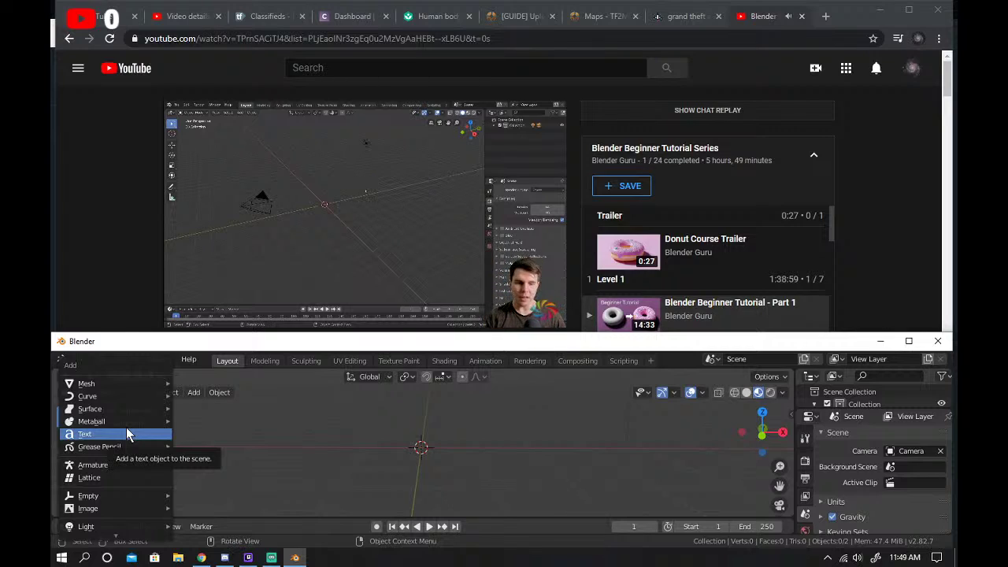
mouse_move(114, 382)
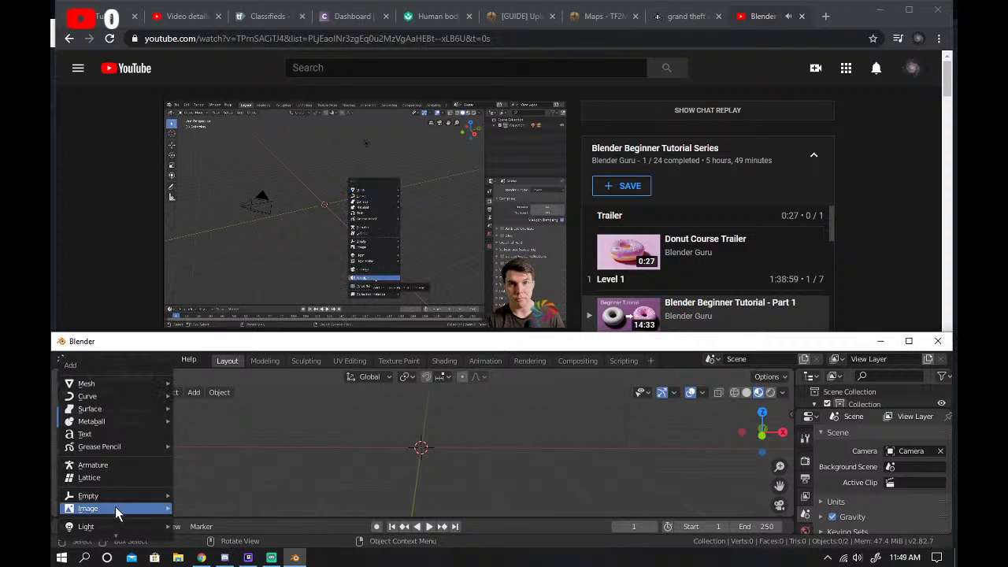
mouse_move(132, 514)
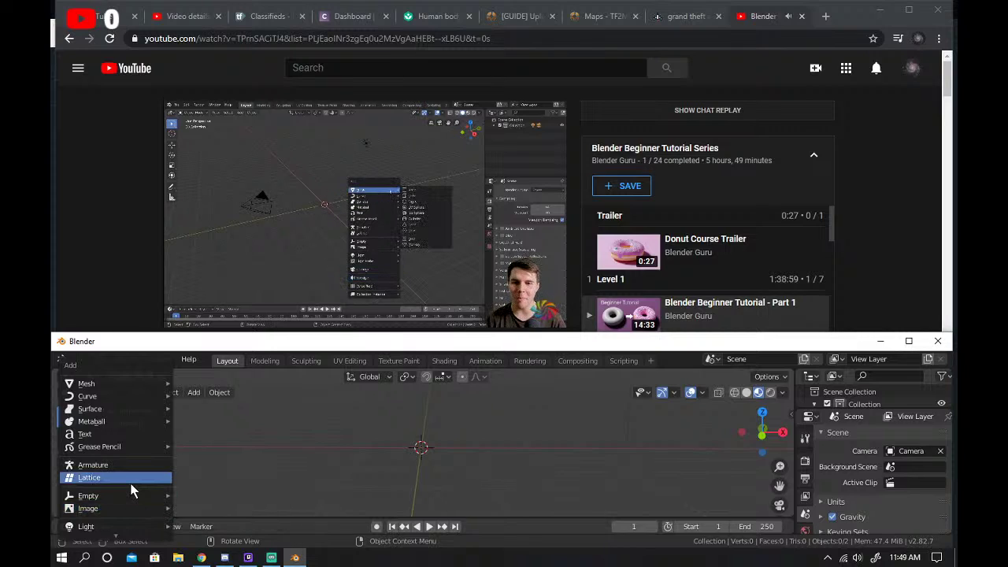
mouse_move(146, 381)
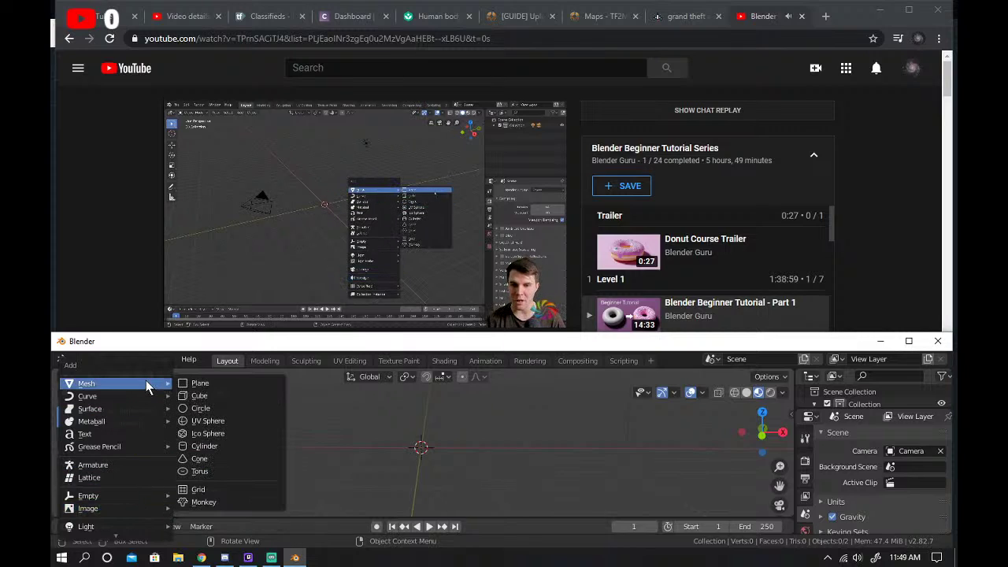
click(209, 503)
scroll(372, 455, up, 5)
scroll(365, 453, down, 5)
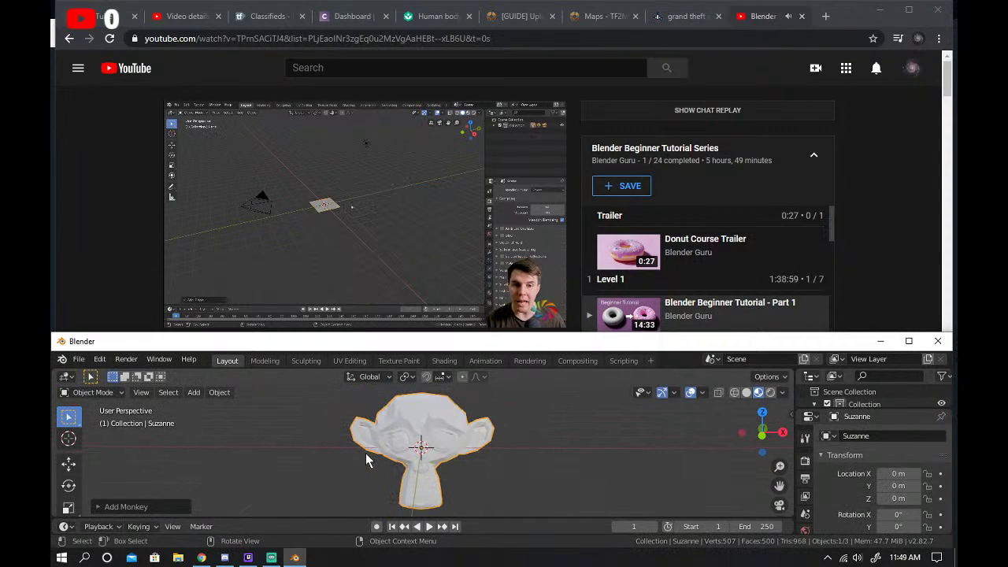
Orbit around the monkey mesh to view its face from the front and at an angle.
click(544, 464)
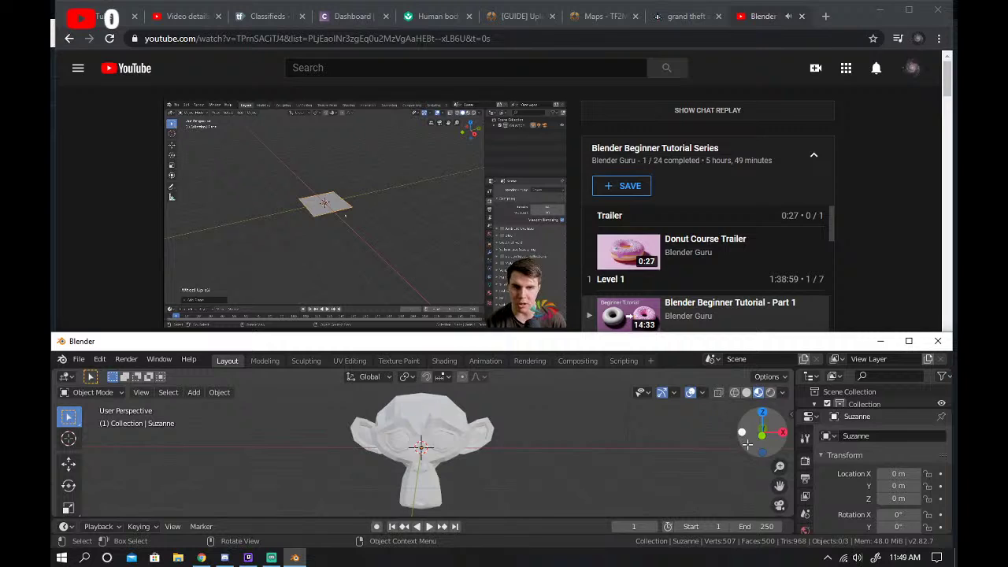
mouse_move(746, 445)
mouse_down()
mouse_move(728, 458)
mouse_move(744, 472)
mouse_move(784, 460)
mouse_move(773, 433)
mouse_move(747, 444)
mouse_up()
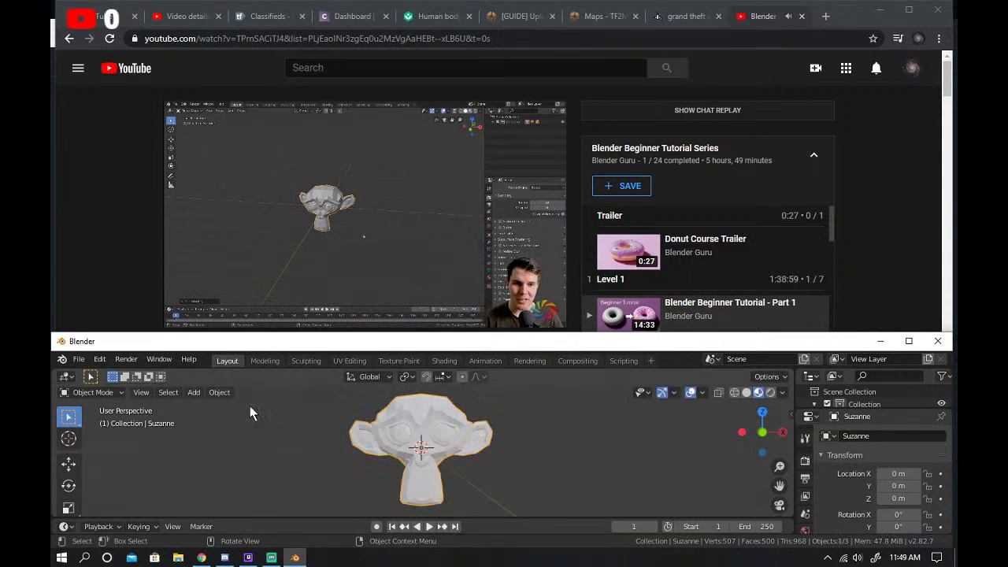
click(224, 557)
click(224, 557)
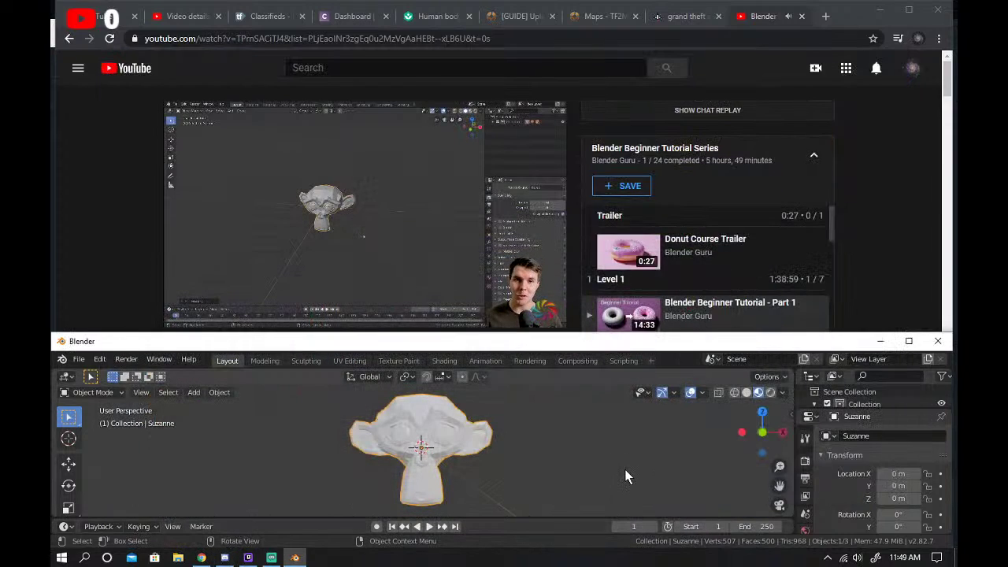
click(743, 449)
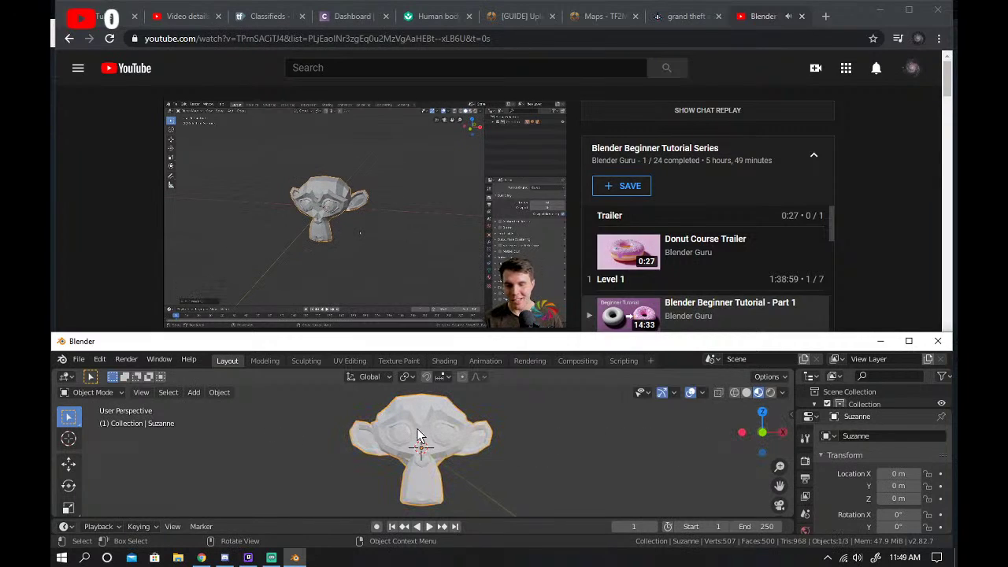
drag(745, 419, 551, 438)
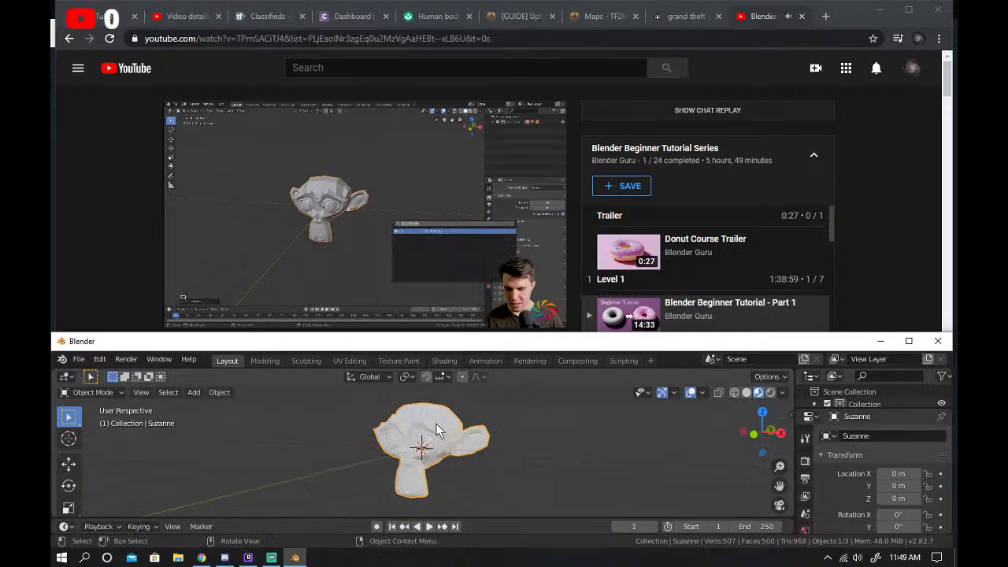
Search Blender's commands for "fire", "flam" and "kill da monk", clearing the search text each time.
key(F3)
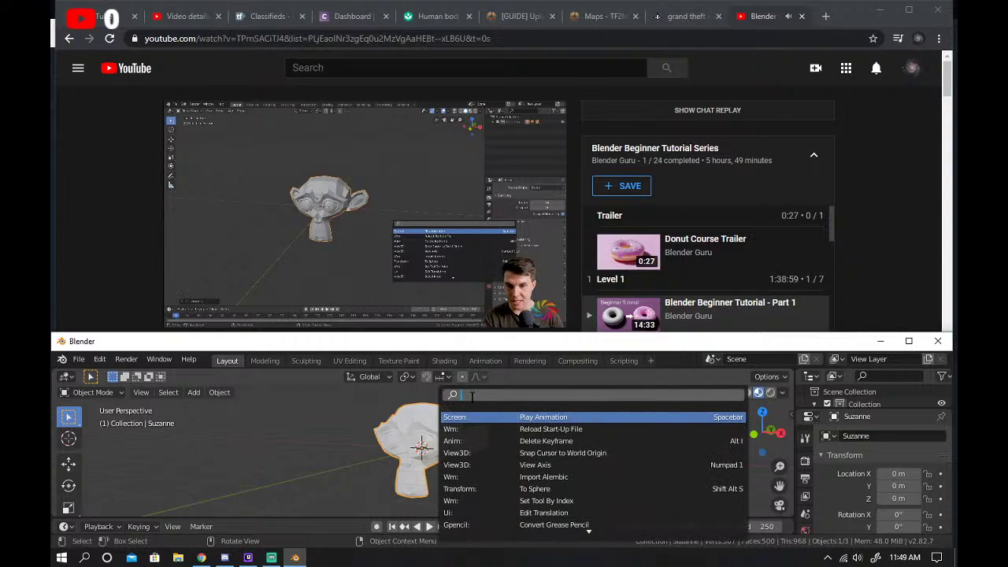
text(fire)
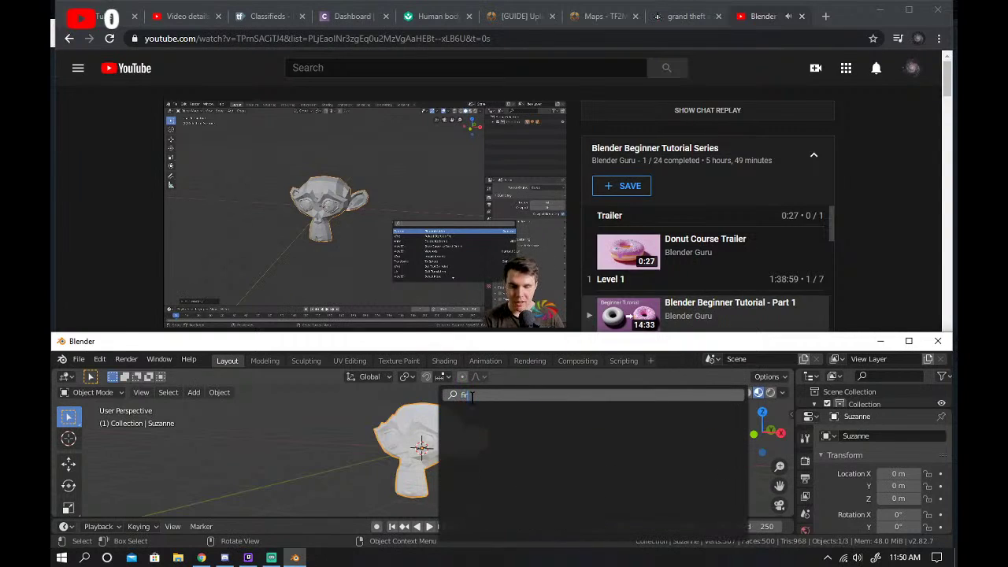
key(BackSpace)
key(BackSpace)
key(BackSpace)
text(flam)
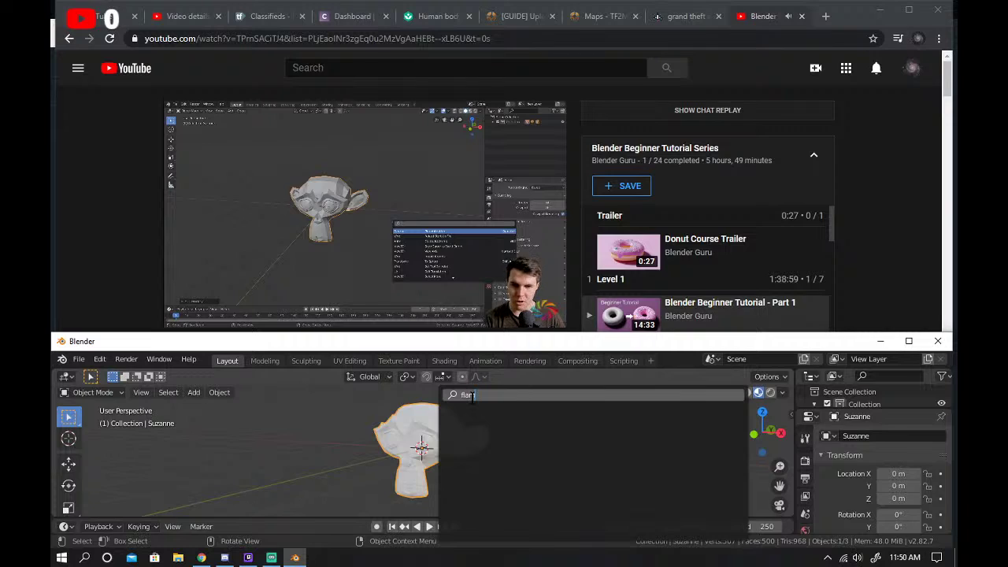
key(BackSpace)
key(BackSpace)
key(BackSpace)
key(BackSpace)
text(kill da monk)
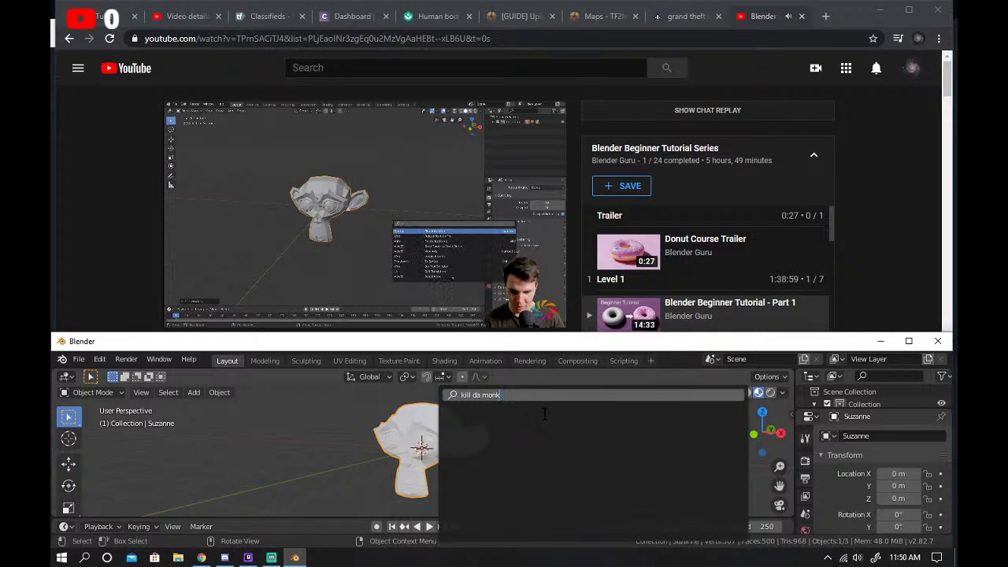
key(BackSpace)
key(BackSpace)
key(BackSpace)
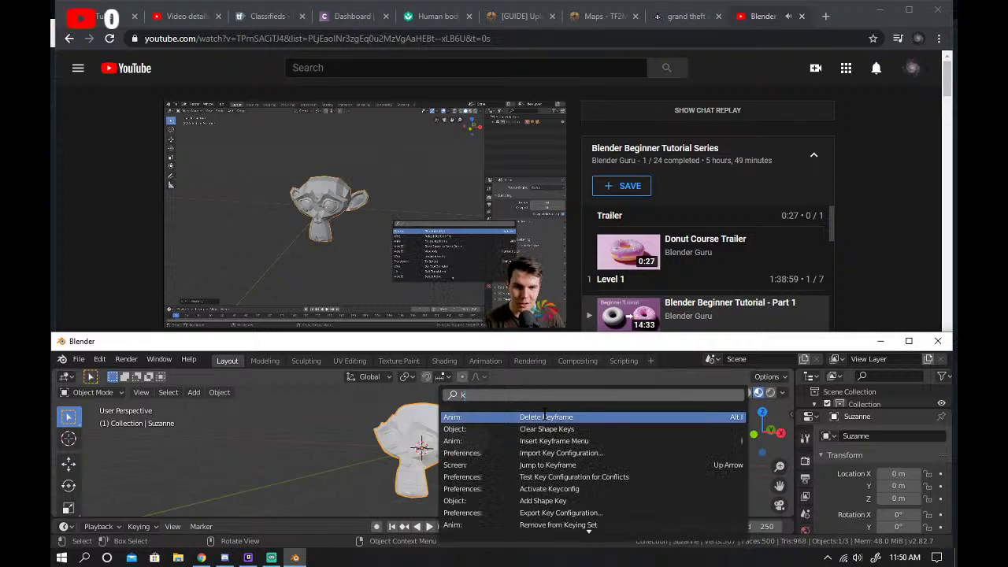
Search the commands for "smoke", apply Quick Smoke to the monkey mesh, and play the animation.
text(smoke)
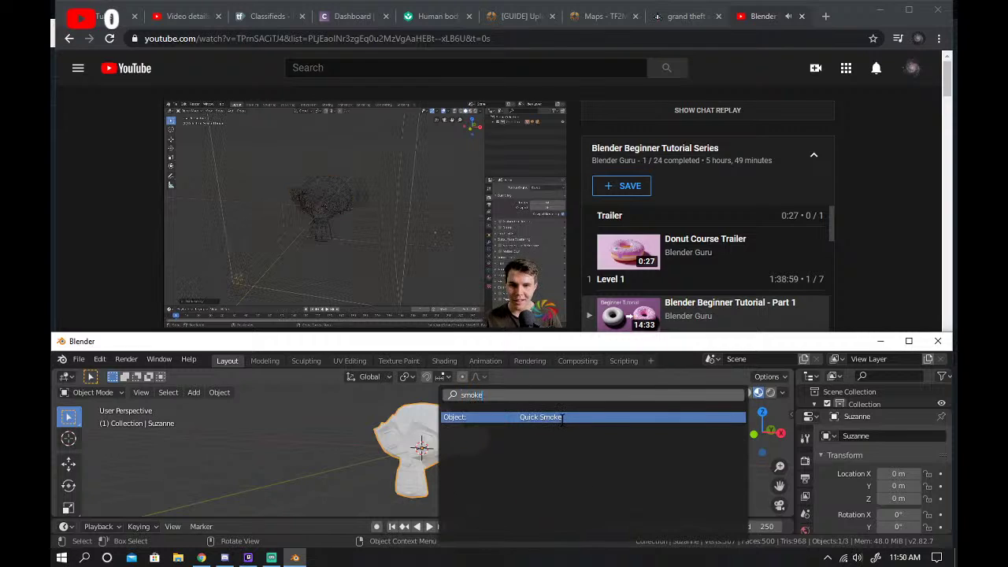
click(562, 419)
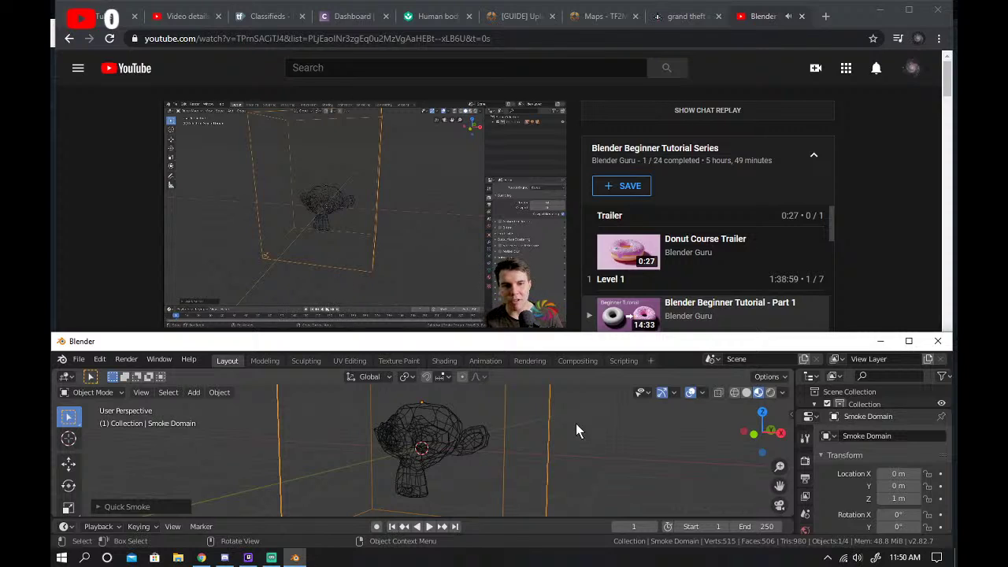
click(426, 526)
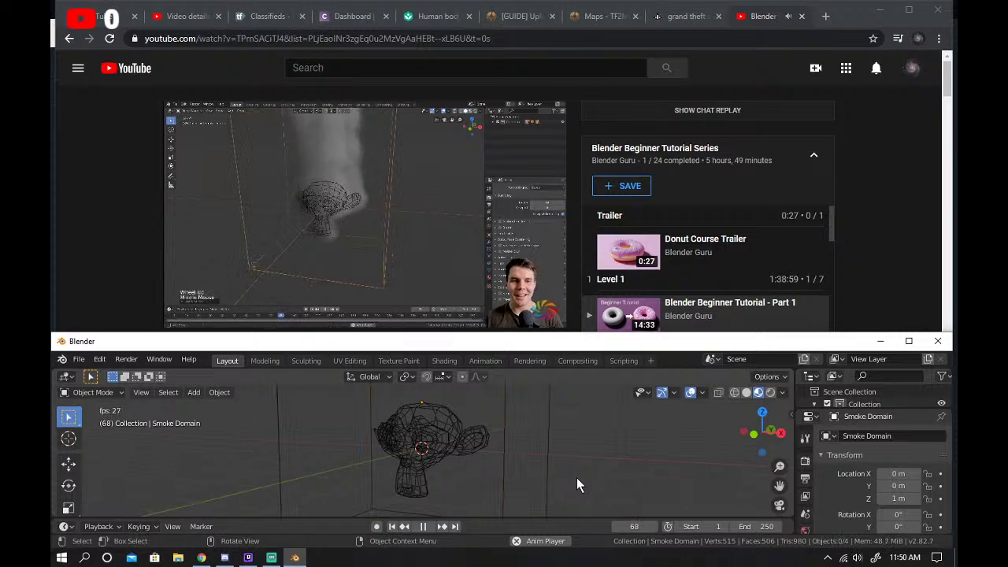
Orbit around the smoking monkey mesh, stop the animation playback and select the smoke domain.
right_click(503, 458)
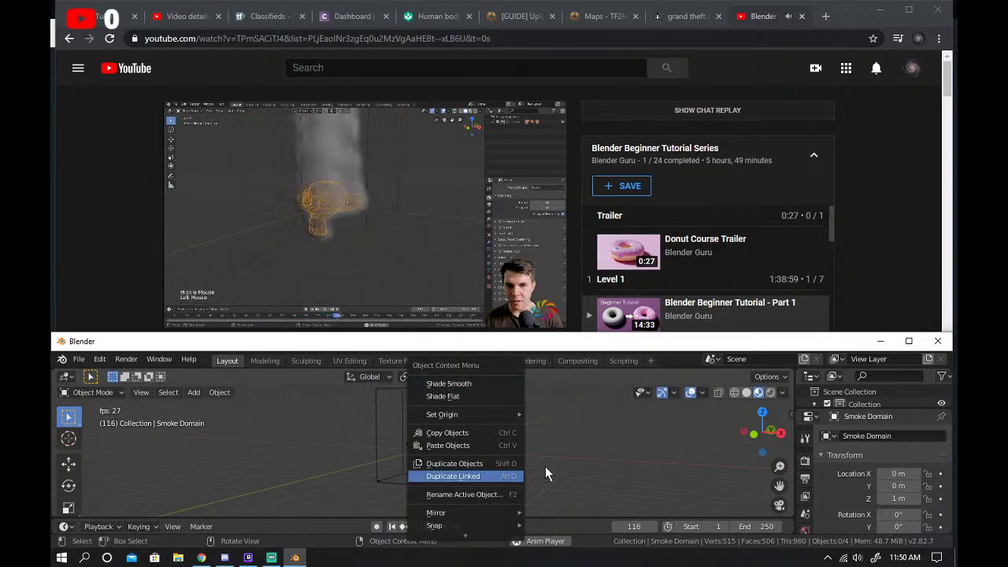
click(545, 466)
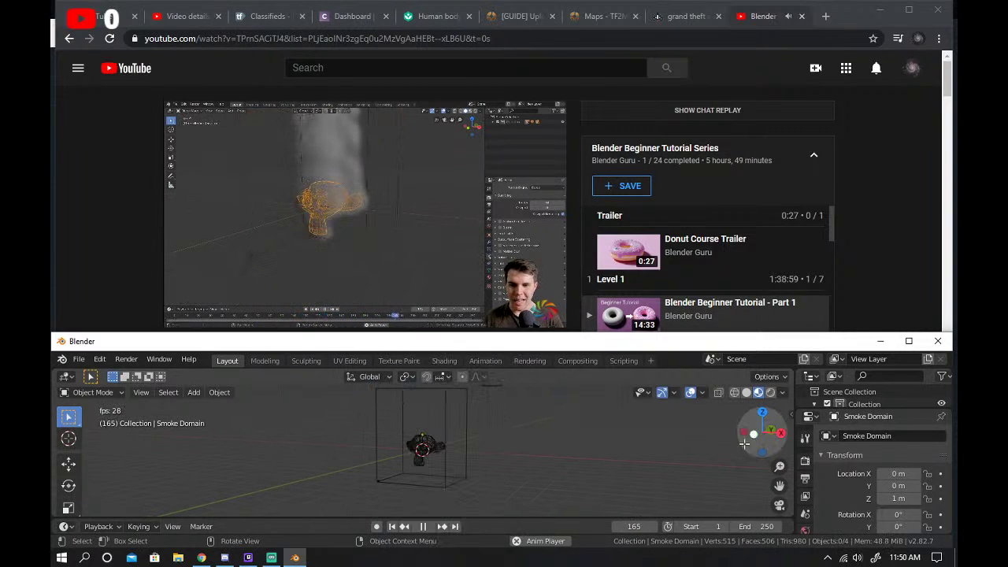
drag(757, 431, 744, 438)
click(435, 439)
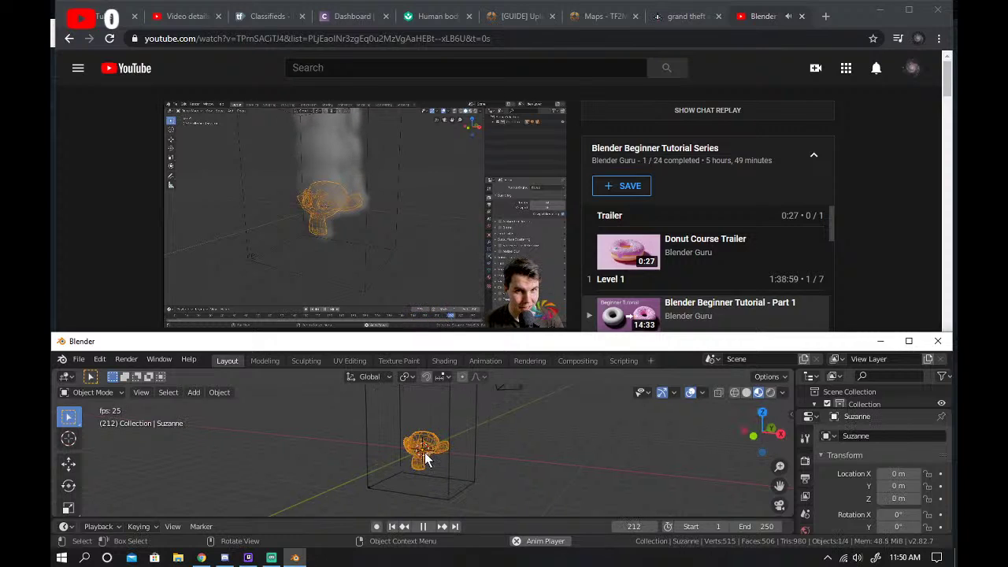
click(422, 525)
click(412, 471)
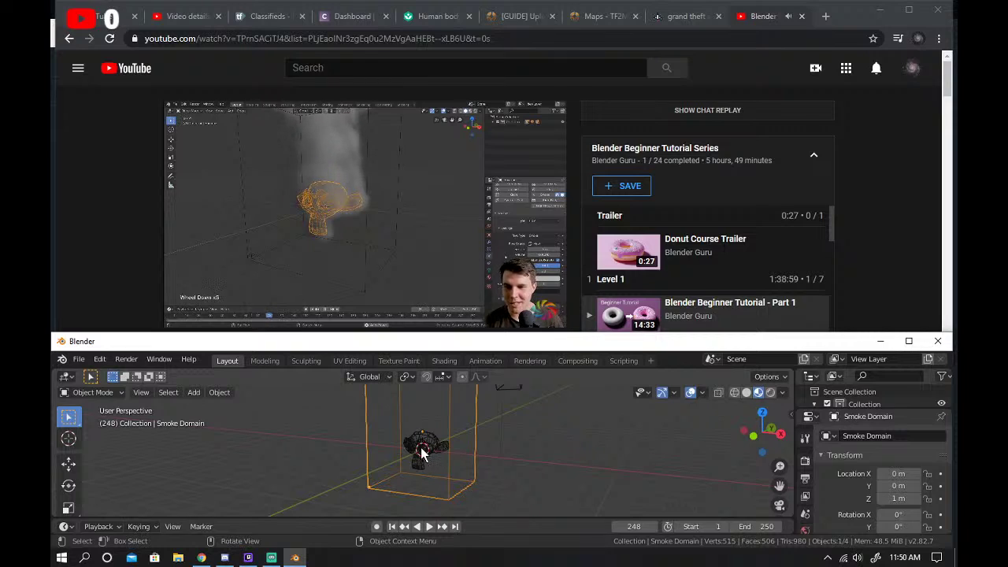
Select the monkey and the smoke domain in turn and look through the domain's object properties.
mouse_move(376, 293)
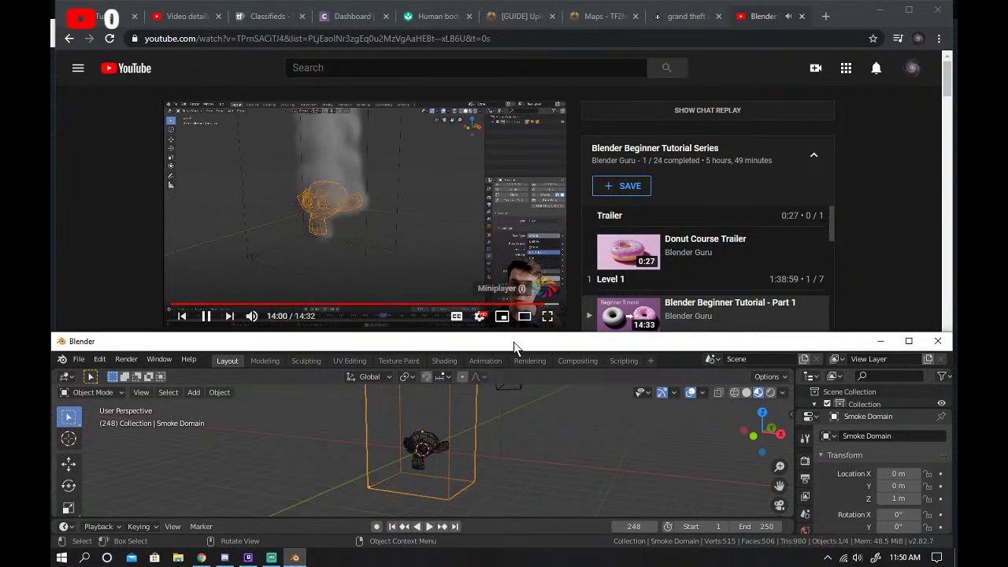
click(424, 447)
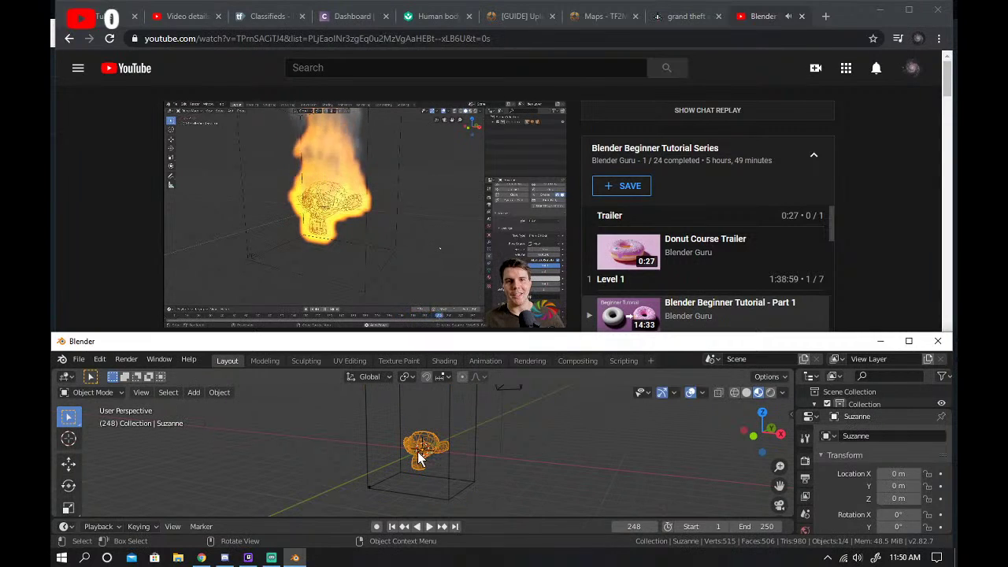
click(376, 463)
scroll(925, 483, down, 10)
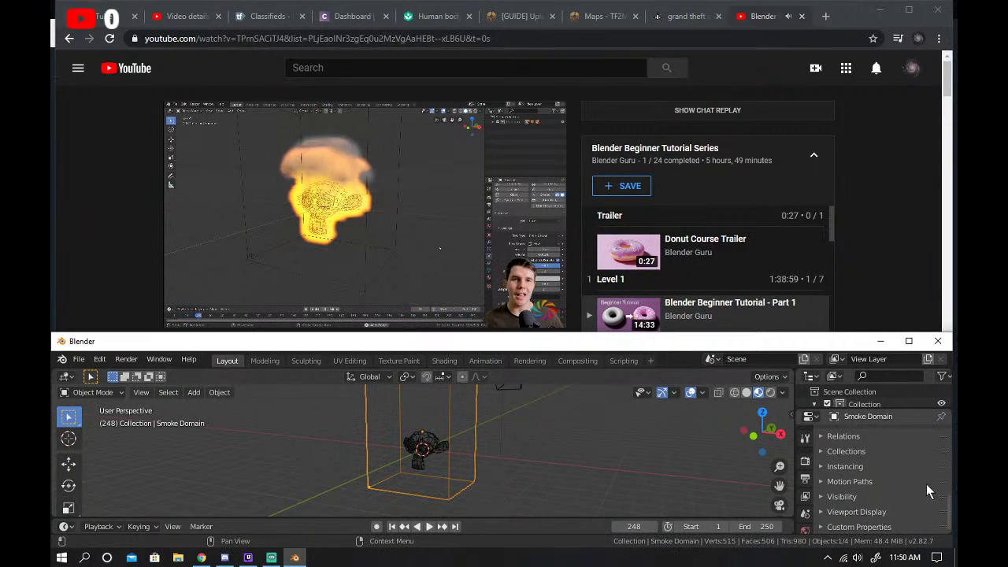
scroll(842, 457, up, 10)
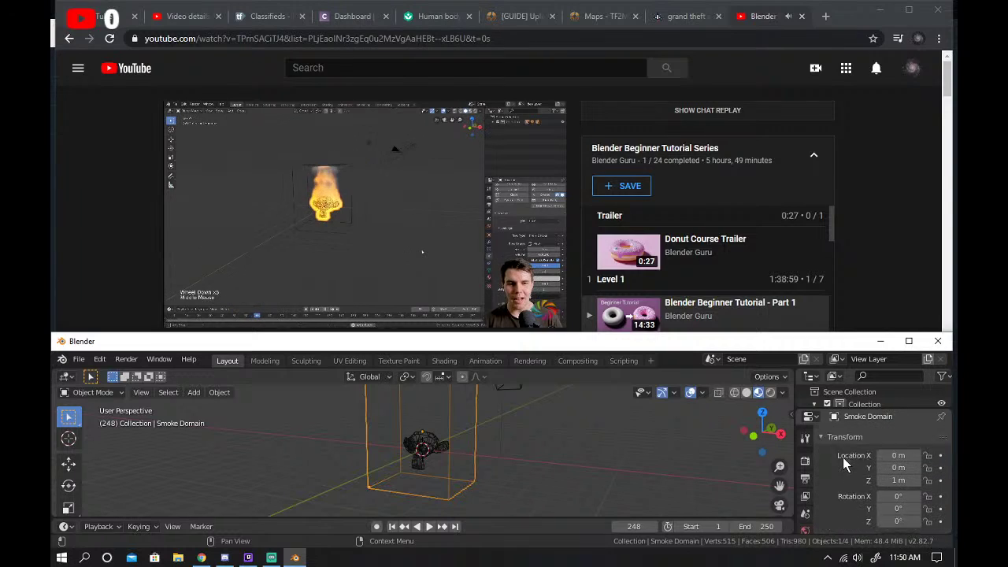
scroll(842, 457, up, 1)
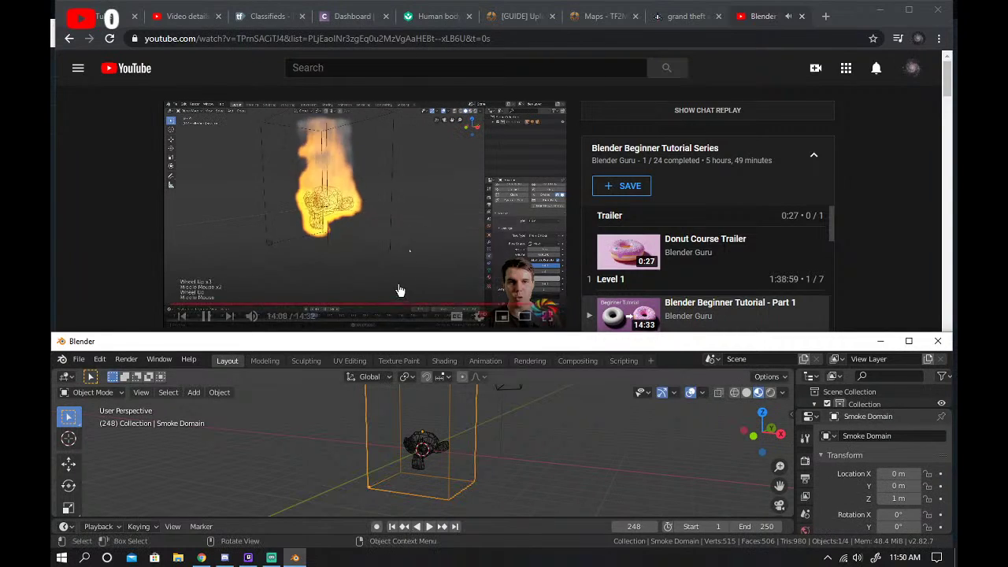
Open the Part 2, Level 1: Modelling video from the tutorial playlist in the browser and pause it.
scroll(622, 284, down, 2)
scroll(614, 280, up, 1)
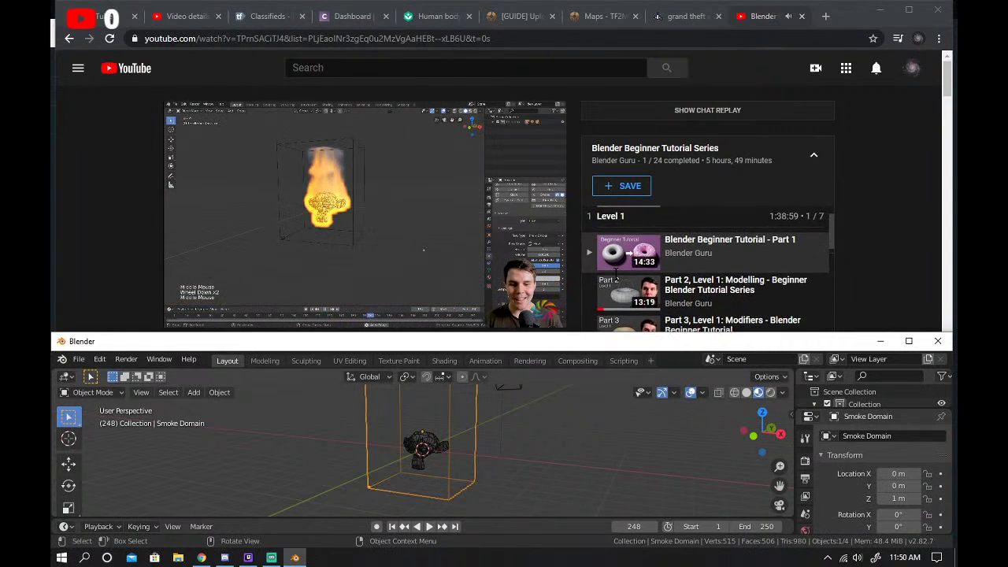
scroll(617, 279, up, 1)
scroll(616, 280, down, 1)
click(618, 284)
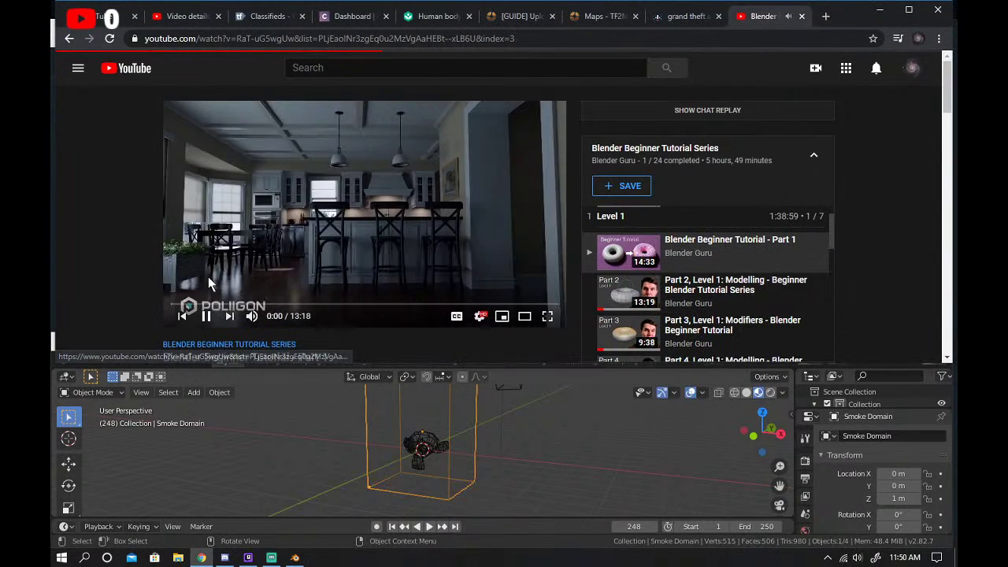
key(k)
Switch to Blender and close it without saving the changes to the untitled file.
key(alt+Tab)
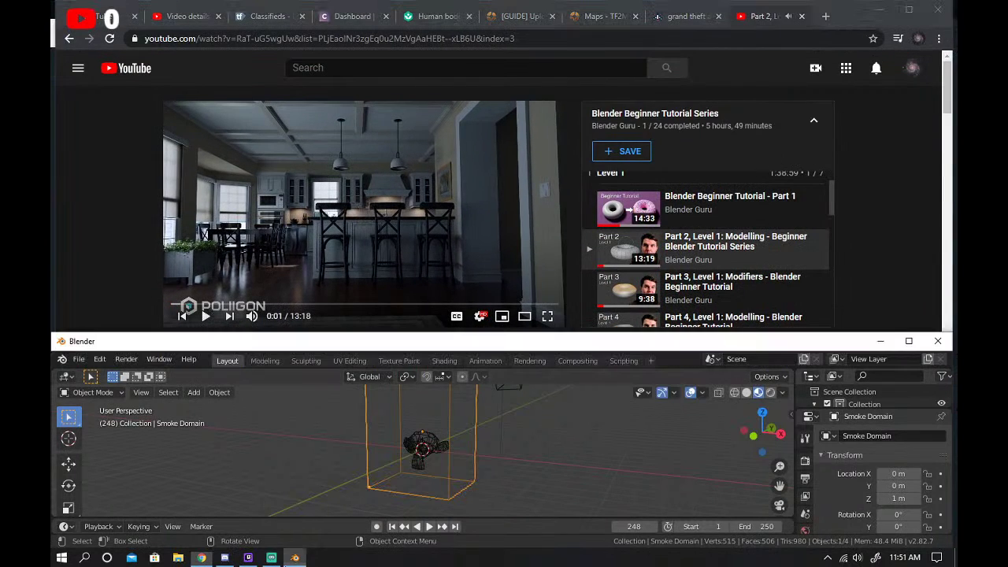
click(937, 340)
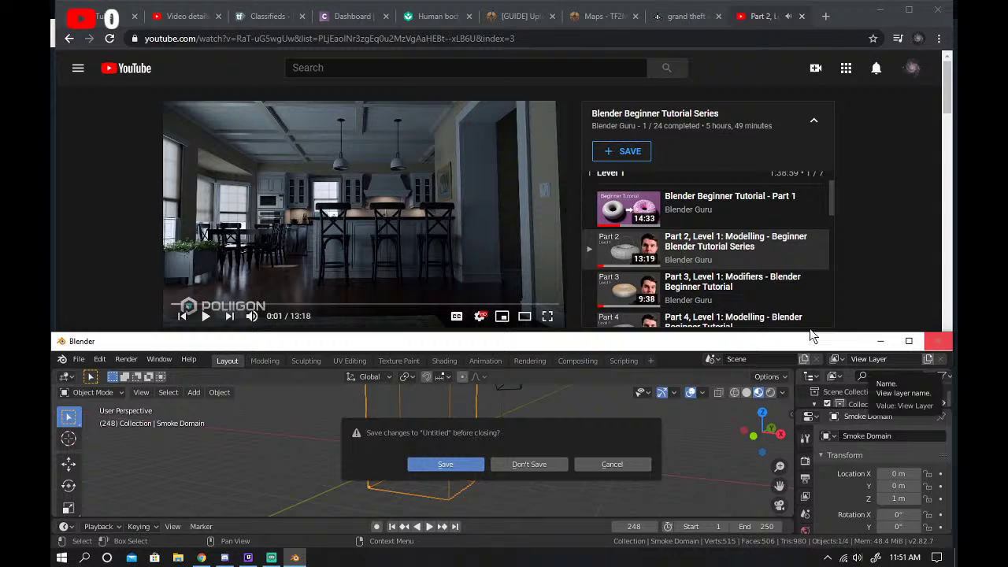
click(535, 465)
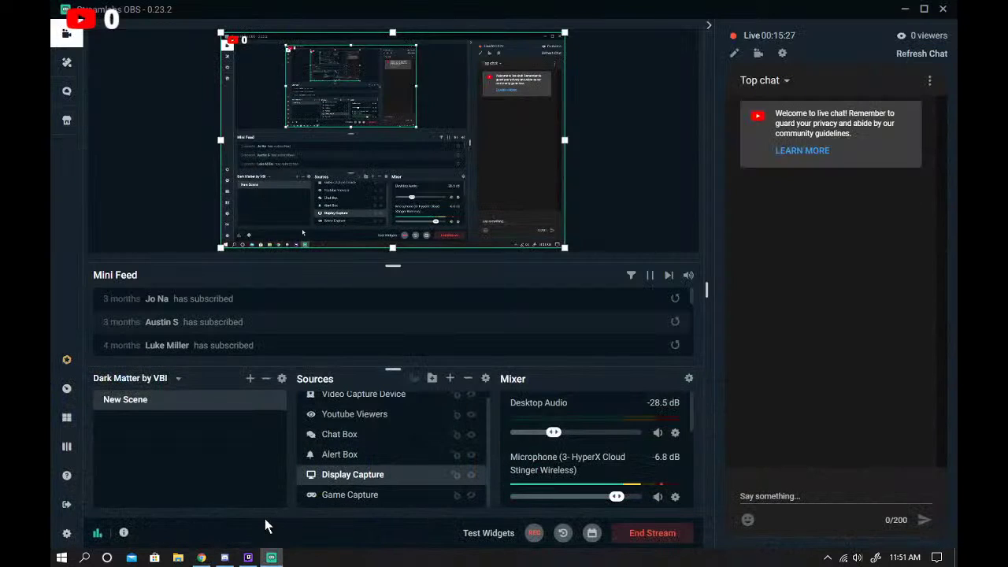
Minimise the open windows to reach the desktop and launch Blender by searching Windows for "blen".
click(905, 8)
click(890, 9)
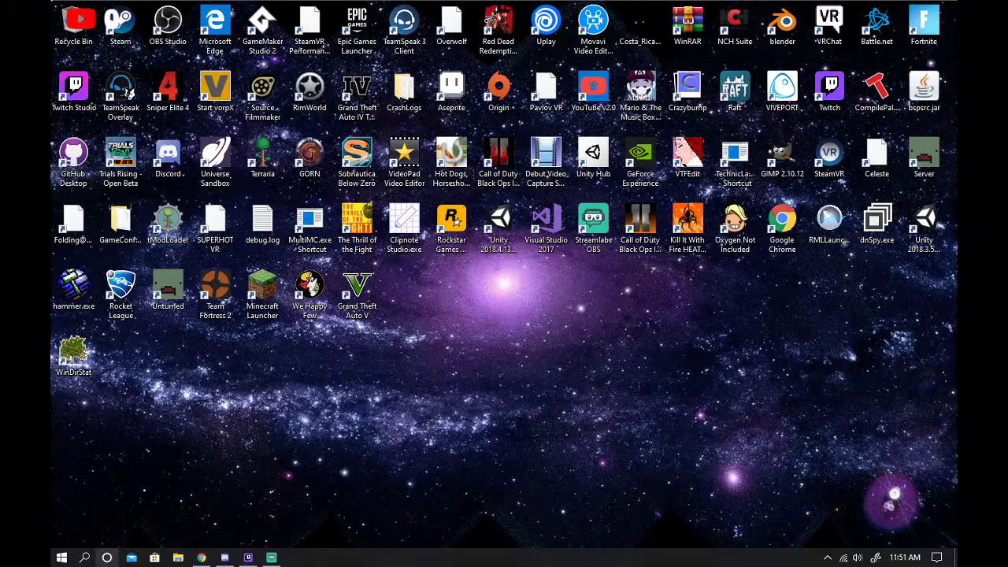
click(107, 557)
click(84, 558)
text(b)
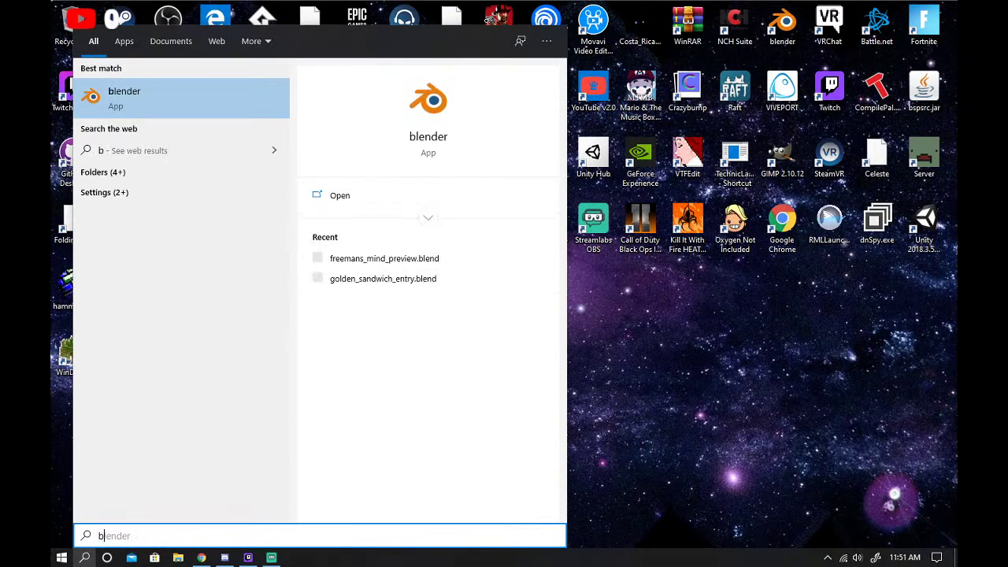
text(len)
key(Return)
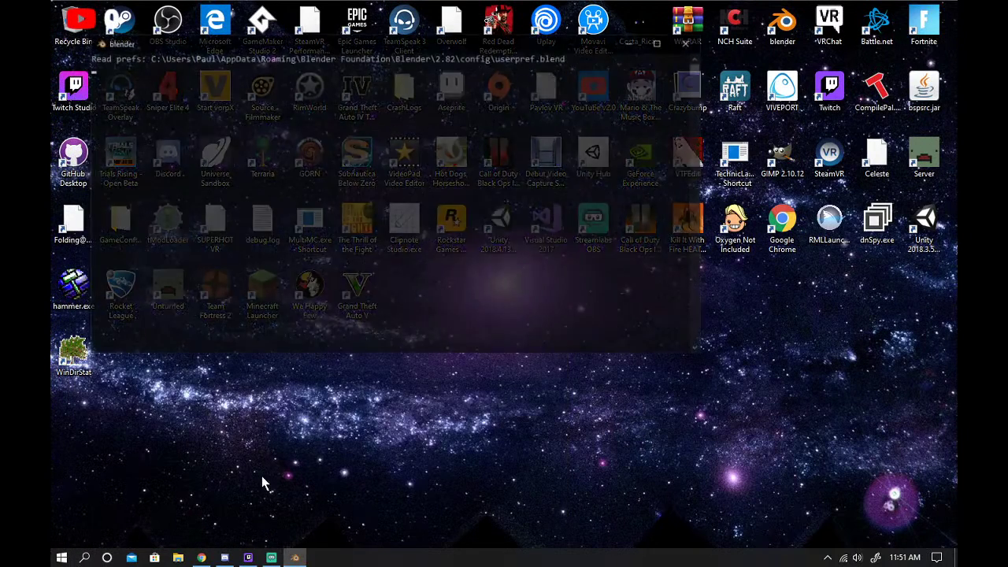
Switch to Discord, read the recent messages in the TF2Maps general channel, and return to Blender.
click(226, 557)
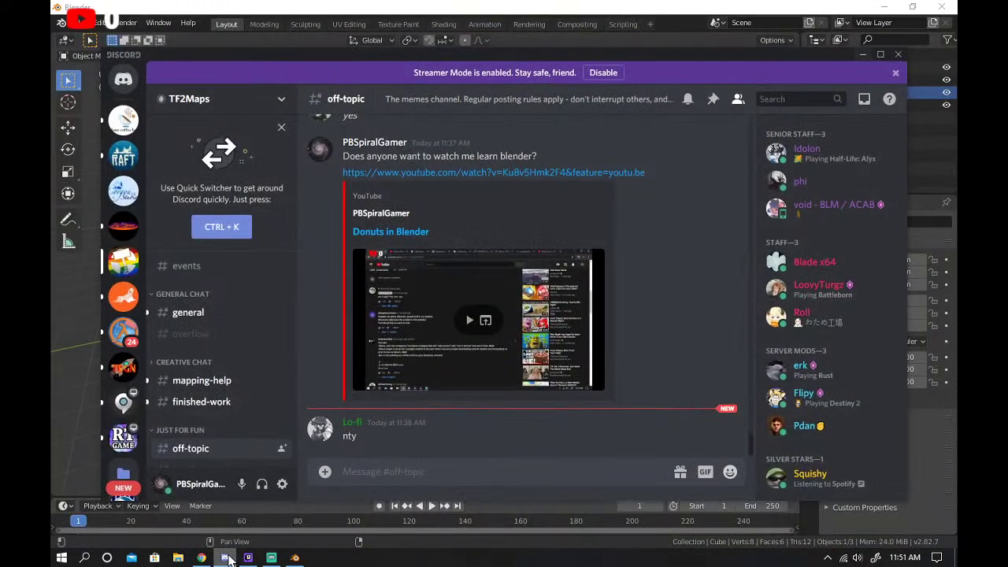
click(207, 311)
scroll(413, 399, down, 10)
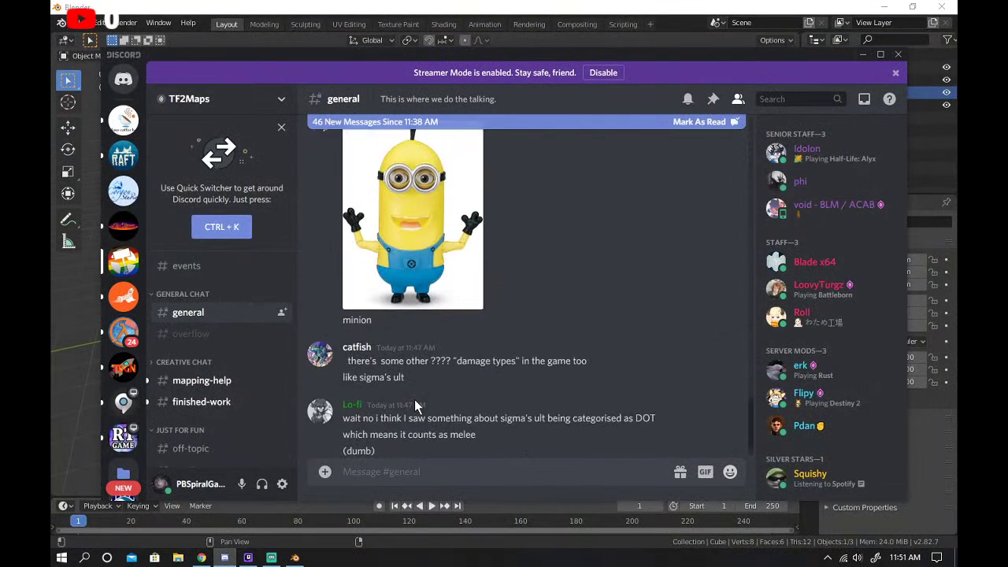
key(alt+Tab)
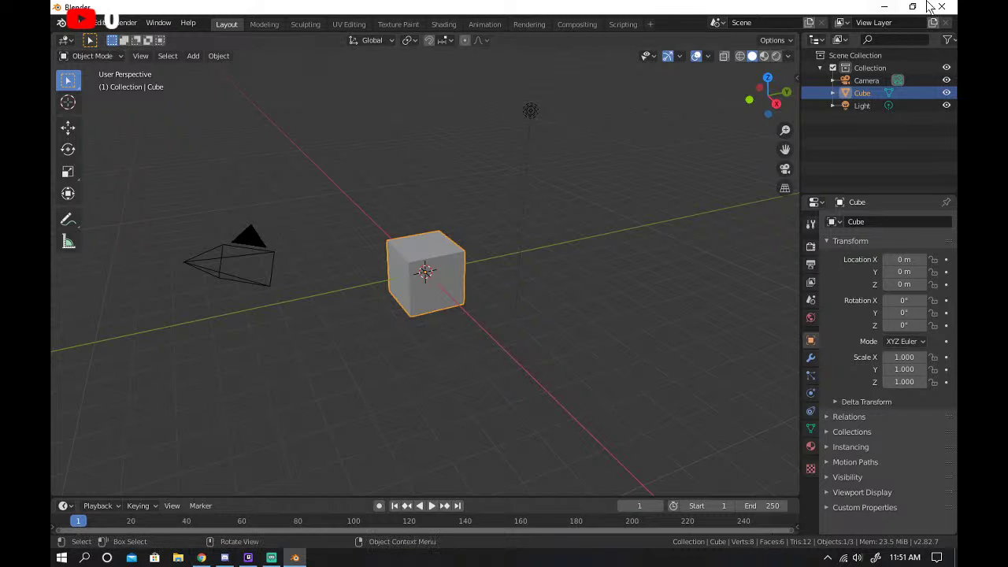
Restore the maximised Blender window and arrange it beneath the browser, enlarging it upward to the tutorial video's lower edge.
click(911, 6)
drag(847, 5, 848, 373)
click(202, 557)
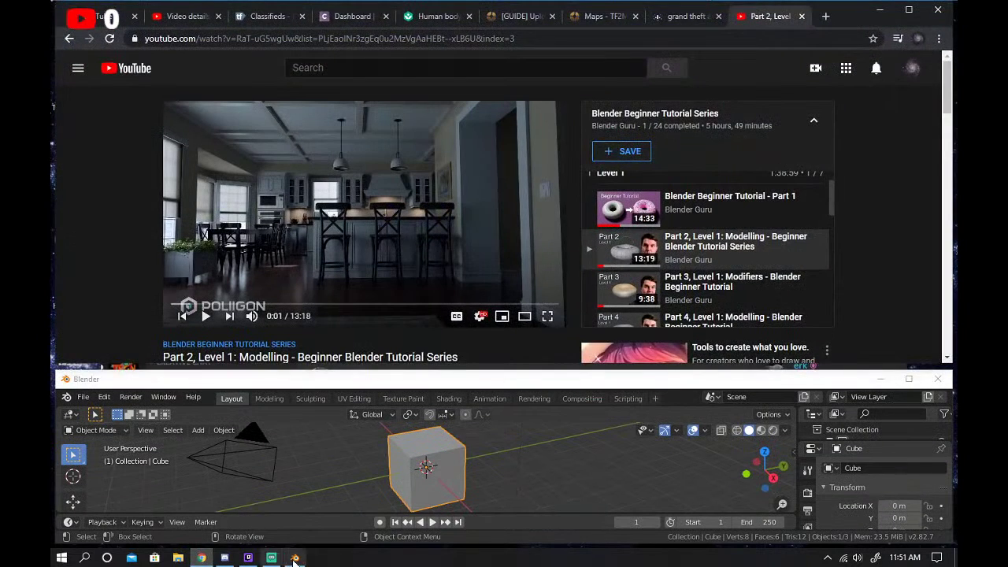
click(295, 557)
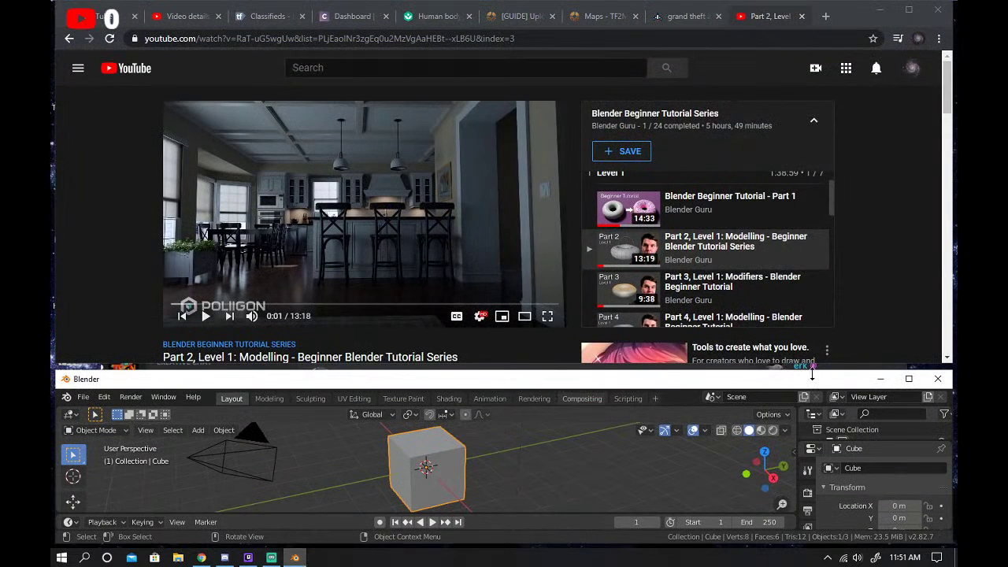
drag(811, 375, 811, 332)
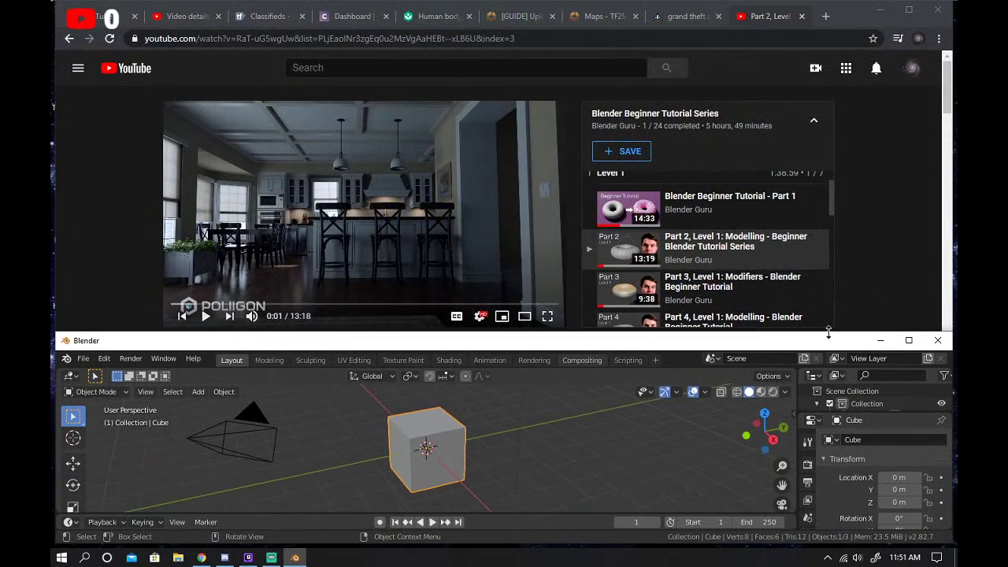
Start playing the Part 2 tutorial video and delete the default cube in Blender.
click(280, 283)
scroll(394, 464, down, 2)
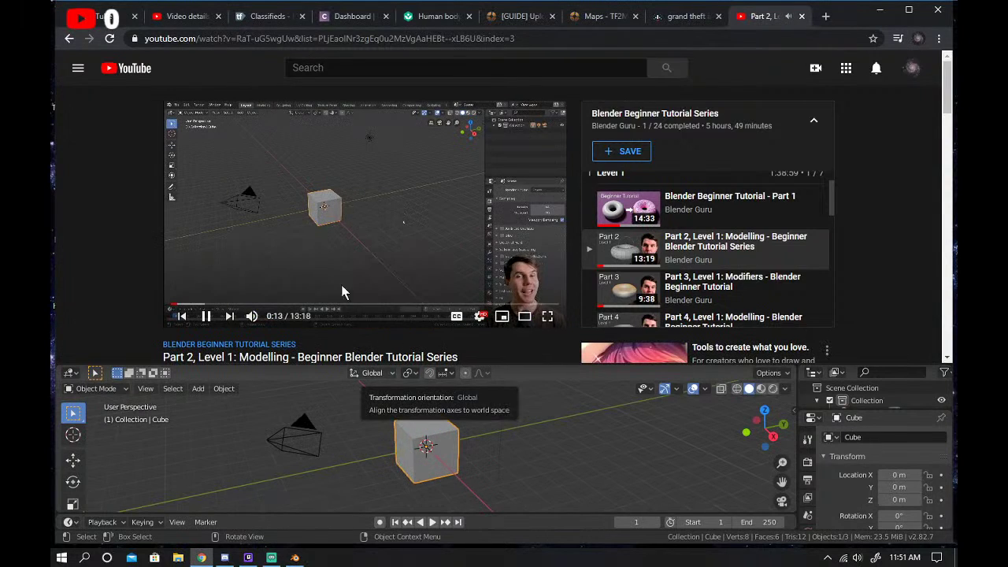
scroll(433, 456, down, 2)
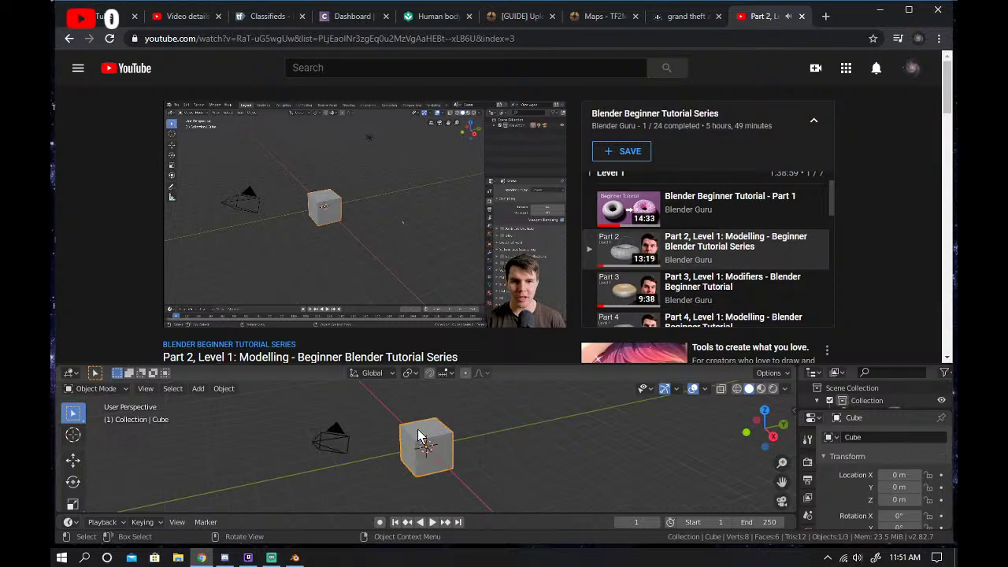
scroll(418, 436, down, 1)
scroll(421, 436, up, 1)
drag(751, 445, 341, 502)
key(Delete)
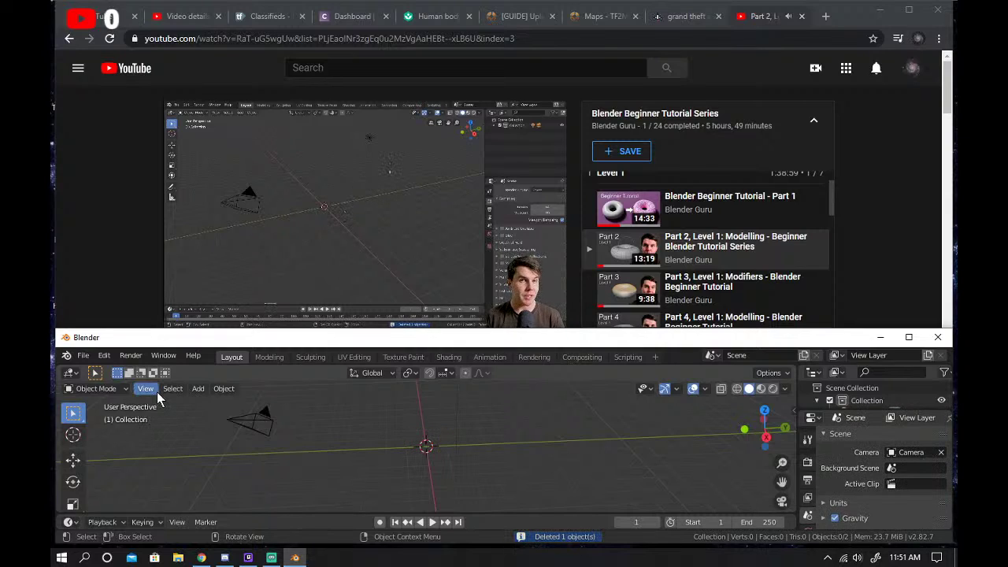
Add a Torus mesh to the scene at the 3D cursor.
key(shift+a)
mouse_move(157, 391)
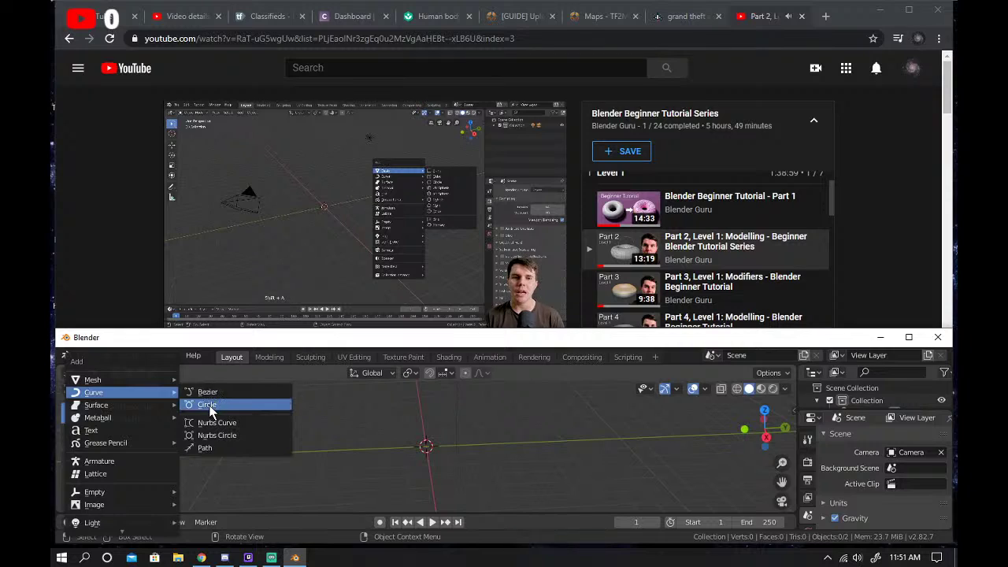
mouse_move(135, 376)
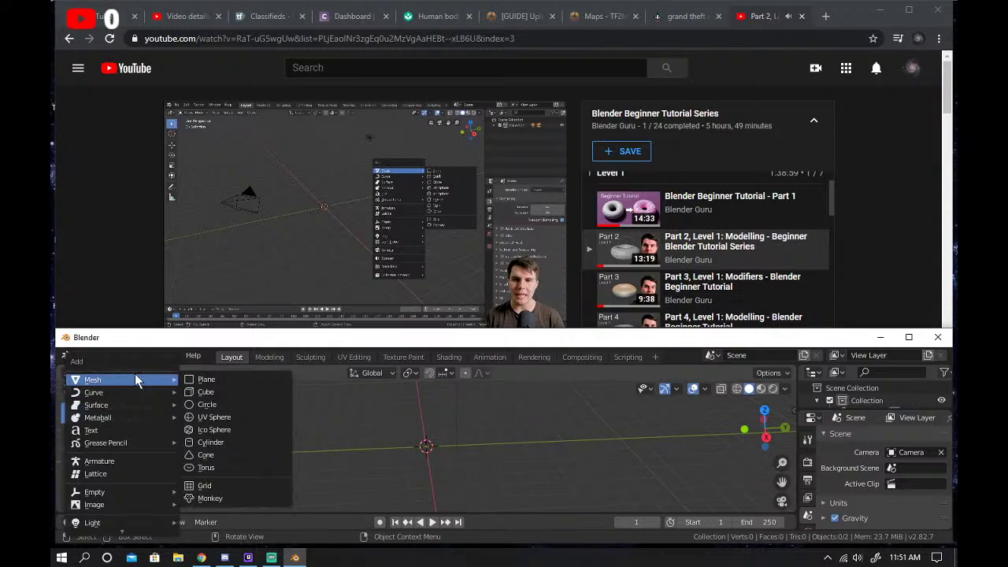
click(214, 467)
key(s)
click(433, 442)
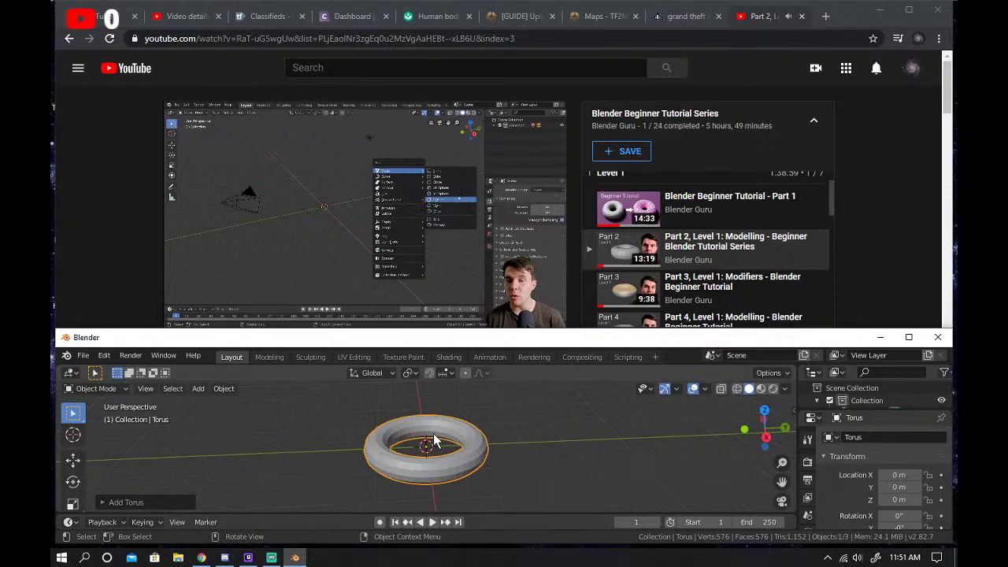
click(500, 425)
click(470, 446)
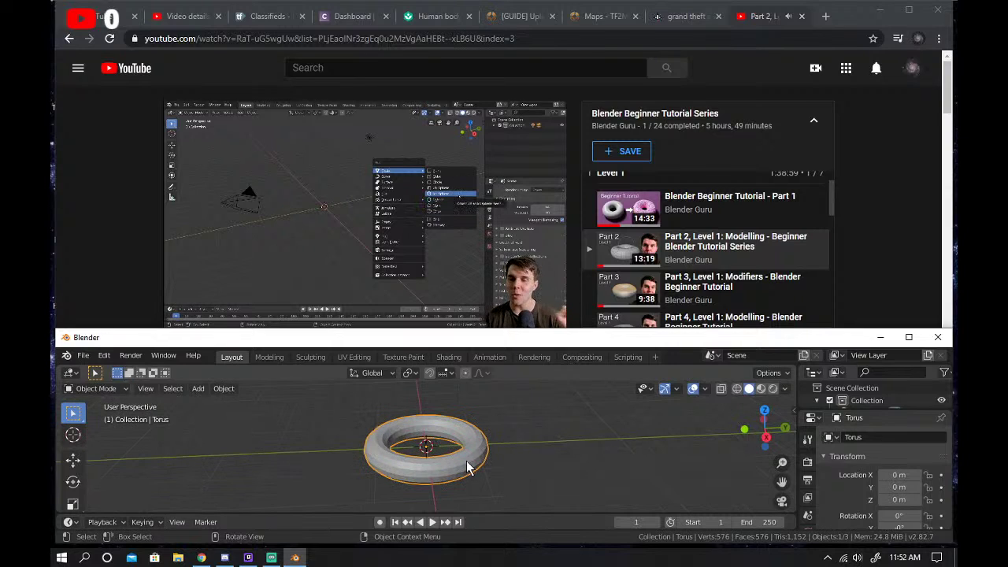
right_click(521, 449)
click(603, 442)
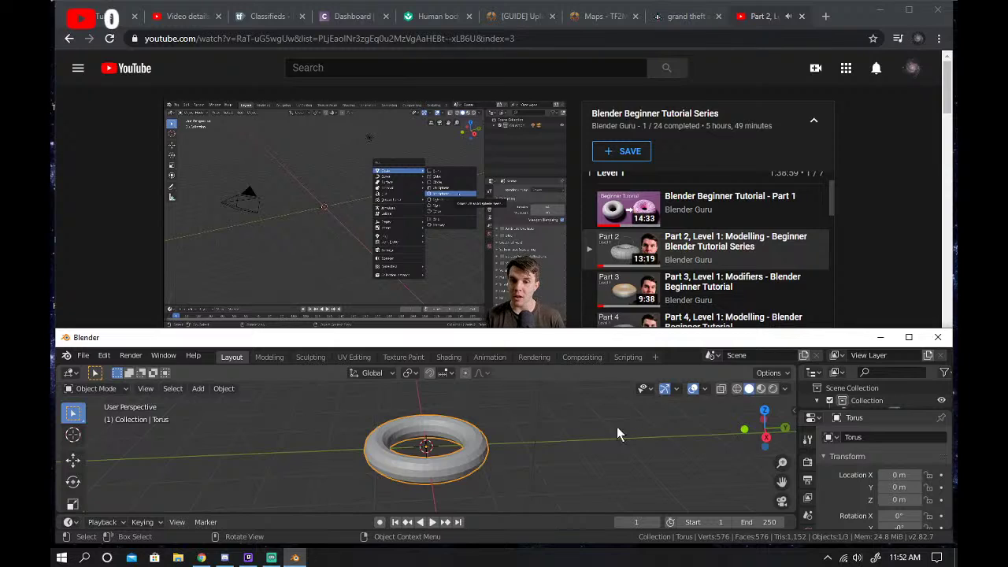
Try moving the torus about 0.48 m along the Y axis with the Move tool, and undo the move.
click(73, 459)
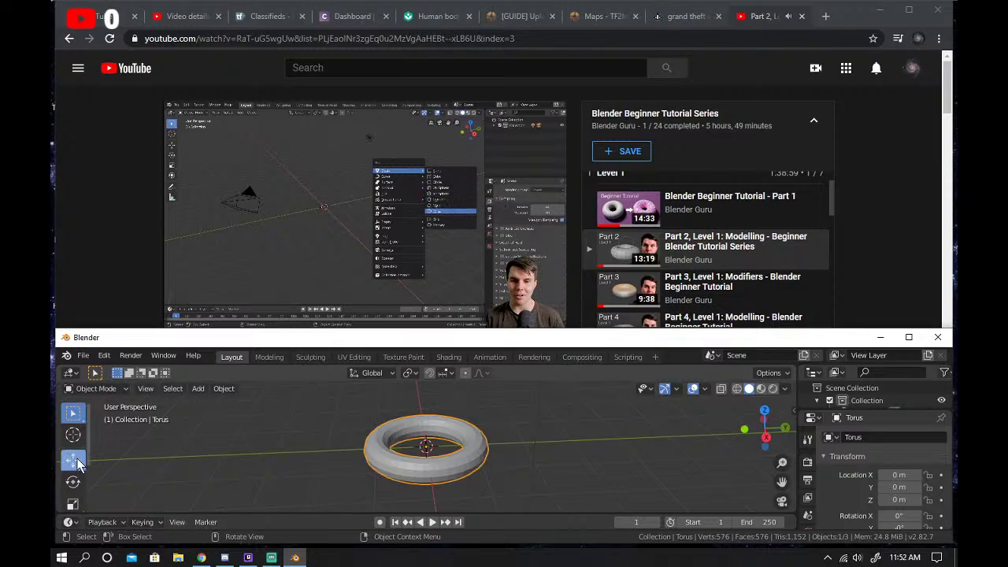
drag(471, 447, 493, 445)
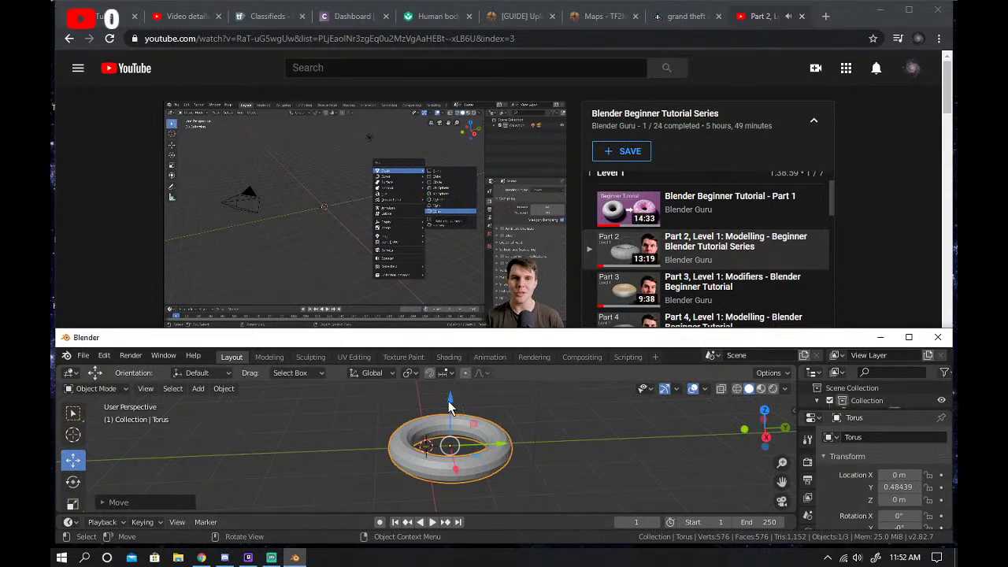
key(ctrl+z)
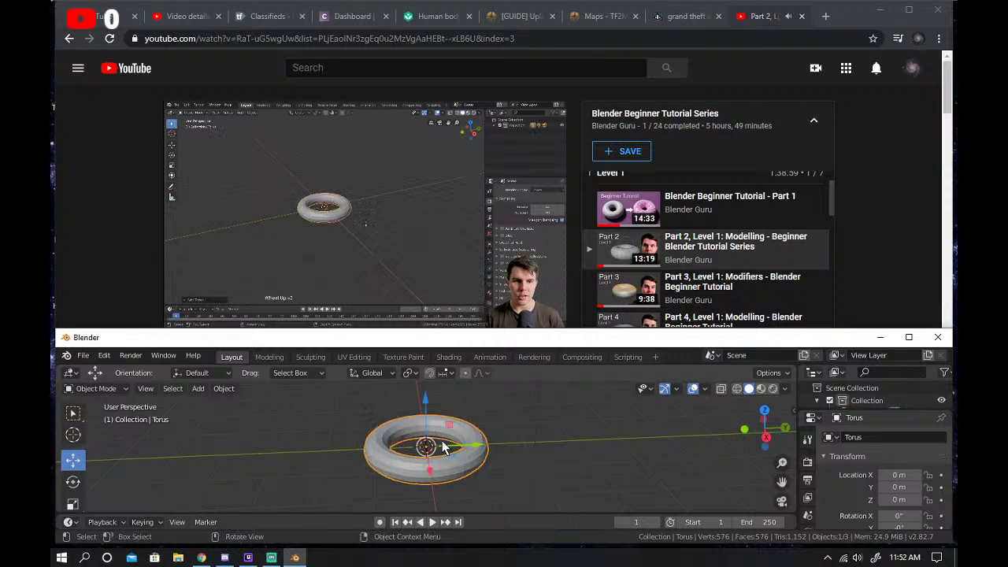
Try scaling the torus along the Y and Z axes with the Scale tool, and undo the changes.
click(74, 501)
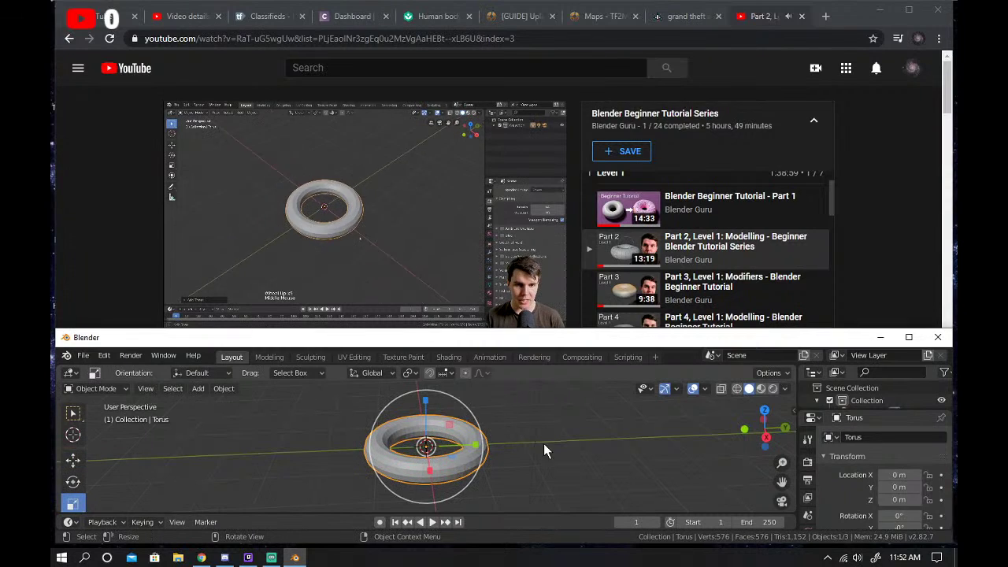
drag(465, 444, 470, 446)
key(ctrl+z)
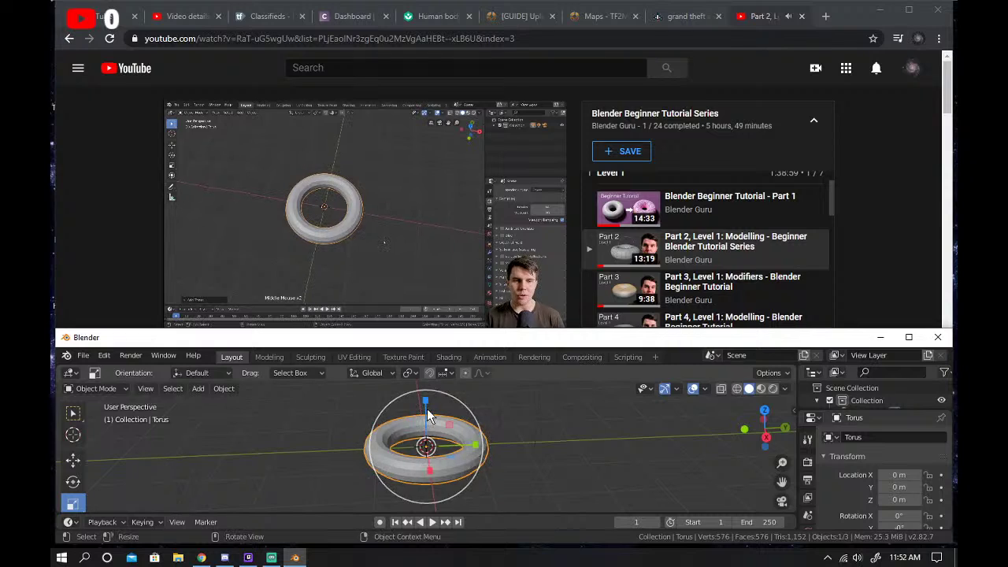
drag(426, 403, 425, 496)
key(ctrl+z)
key(ctrl+z)
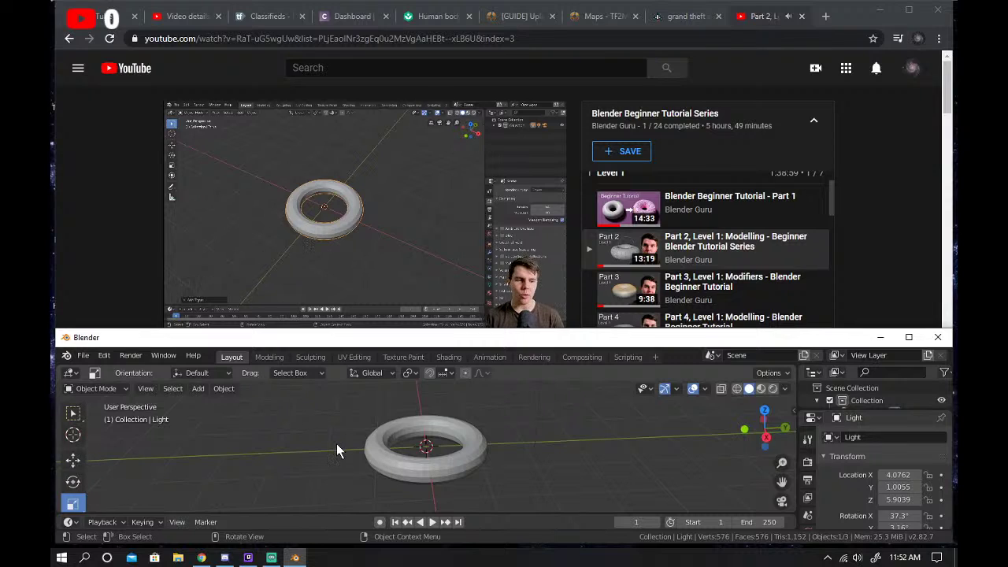
Maximise the Blender window and select the torus with the Select Box tool.
click(909, 337)
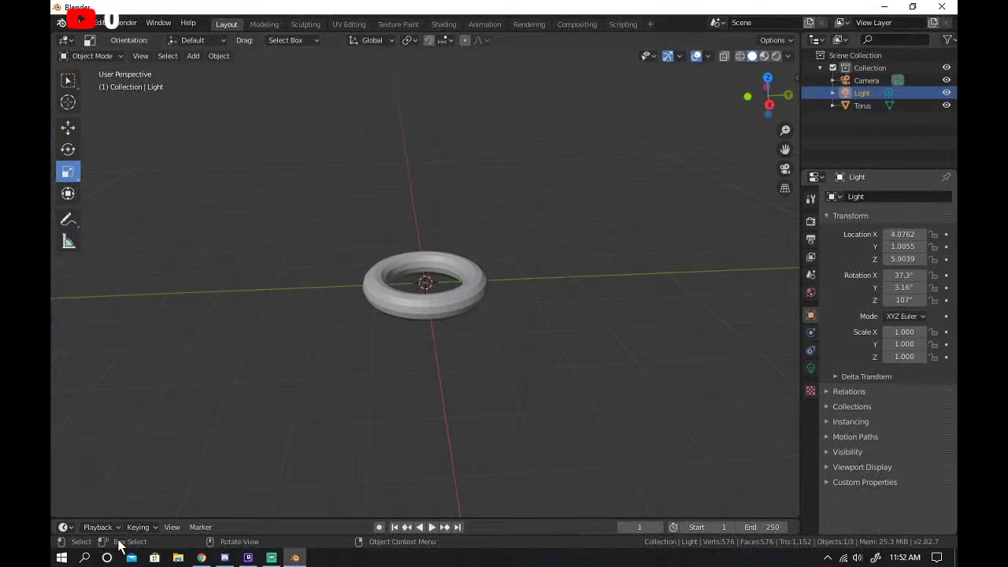
click(66, 84)
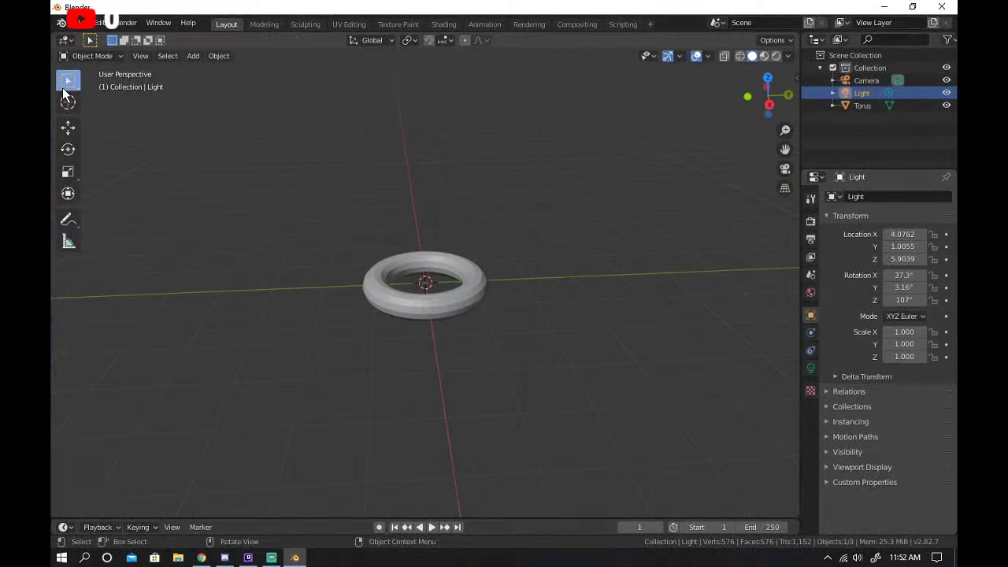
click(387, 308)
Switch to the browser and replay the tutorial in full screen from about 0:52 to see how the Add Torus settings are opened.
click(202, 557)
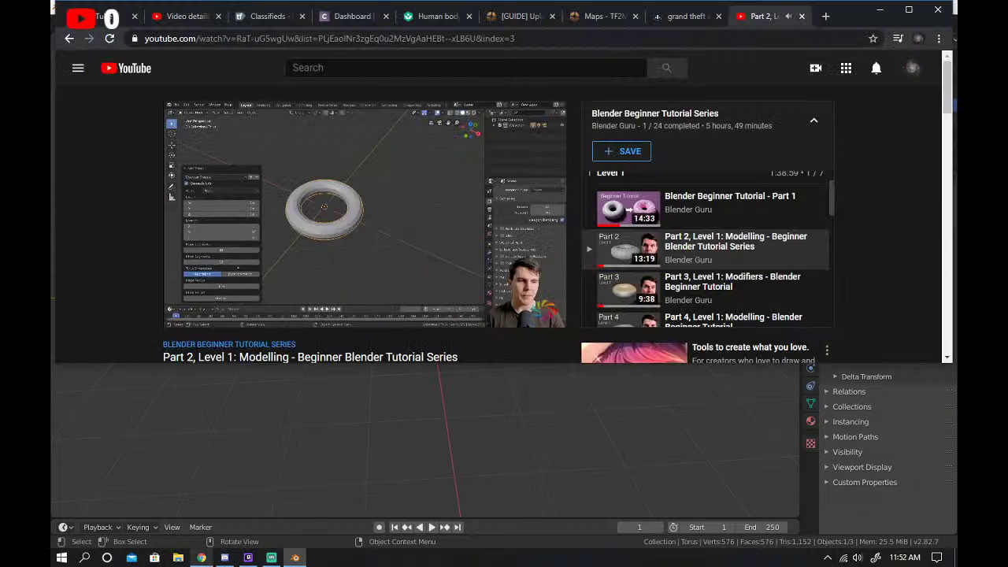
click(547, 316)
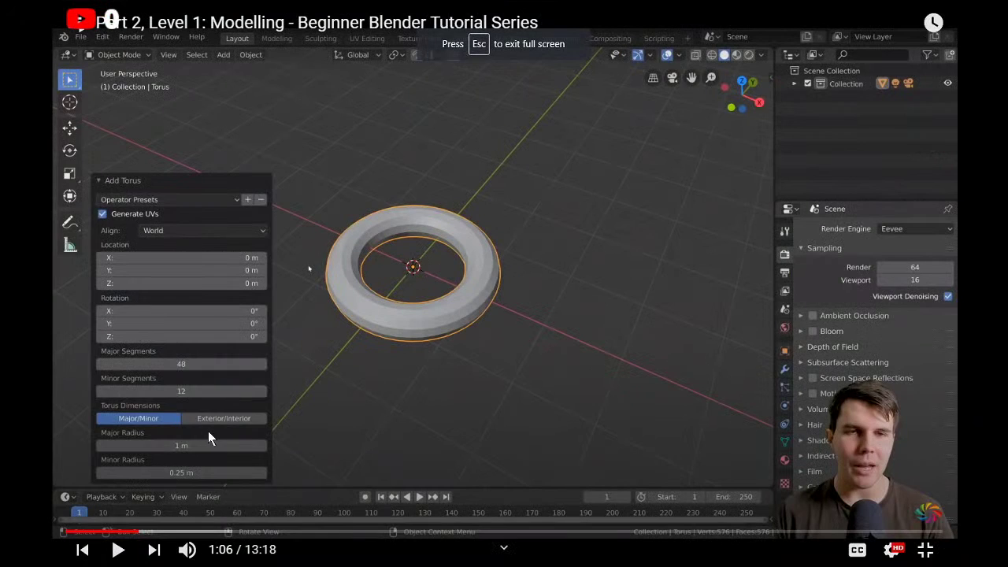
click(208, 431)
click(136, 531)
click(122, 531)
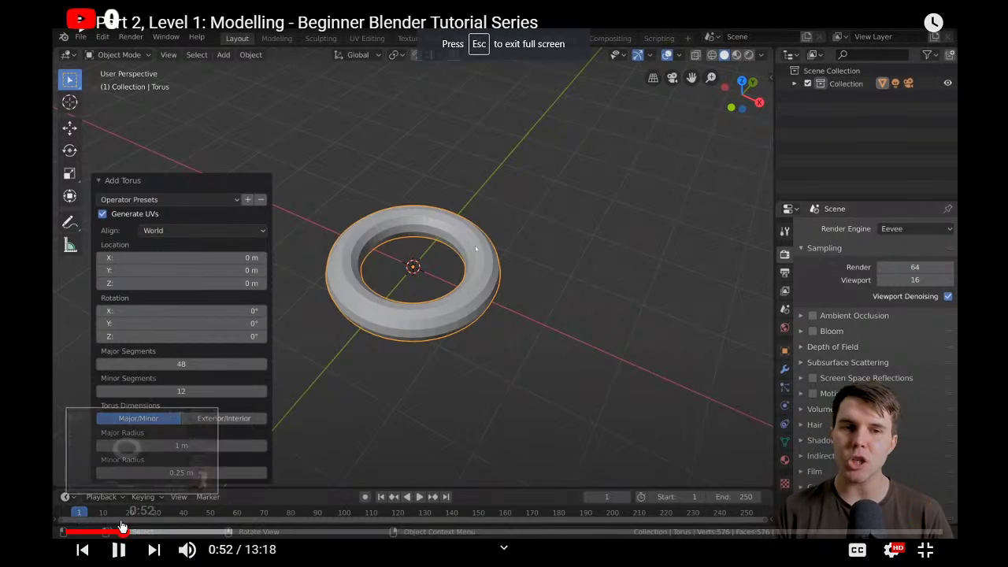
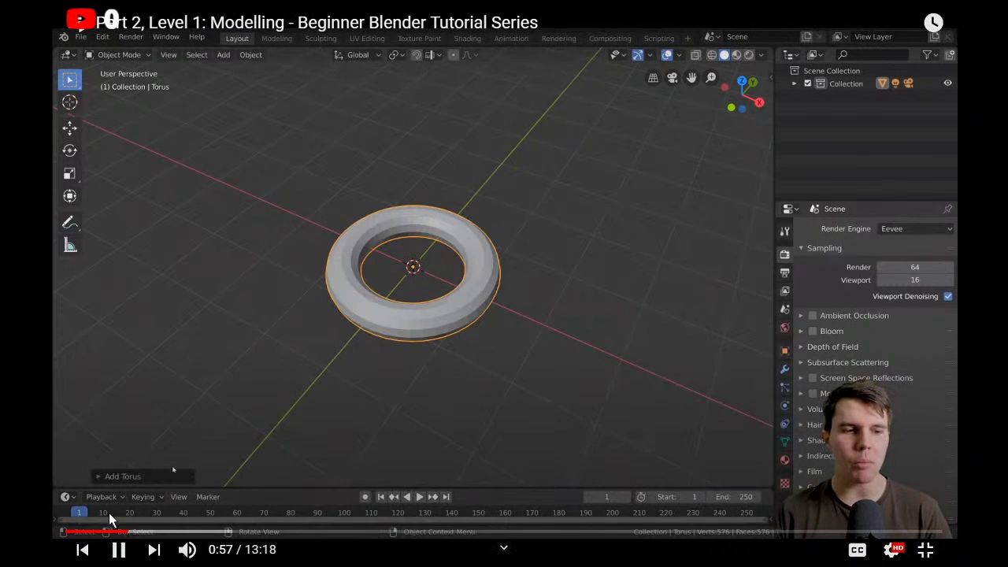
click(925, 548)
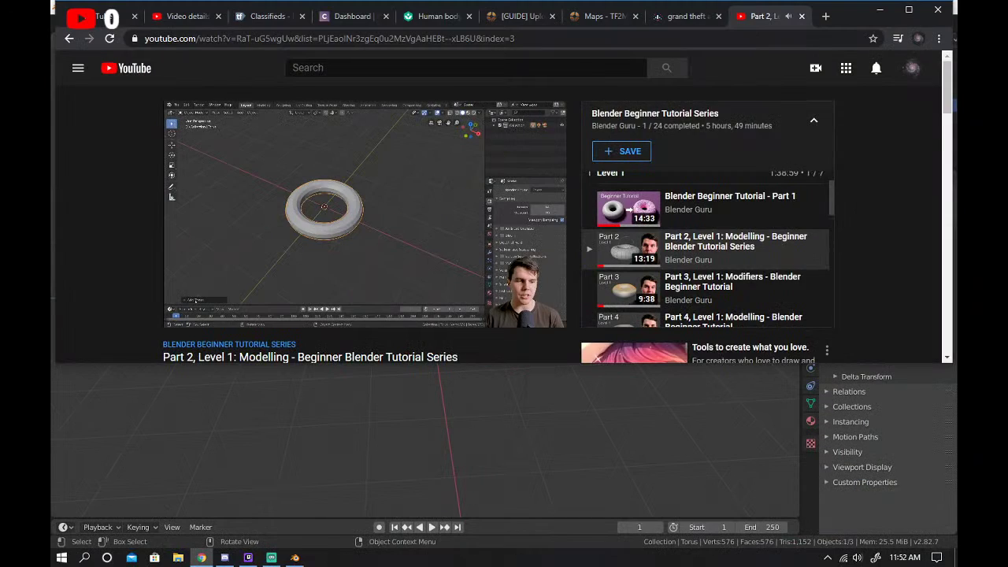
Check the torus in Blender, return to the browser to watch more about the Add Torus settings, and pause the tutorial at 1:15.
click(294, 557)
click(325, 489)
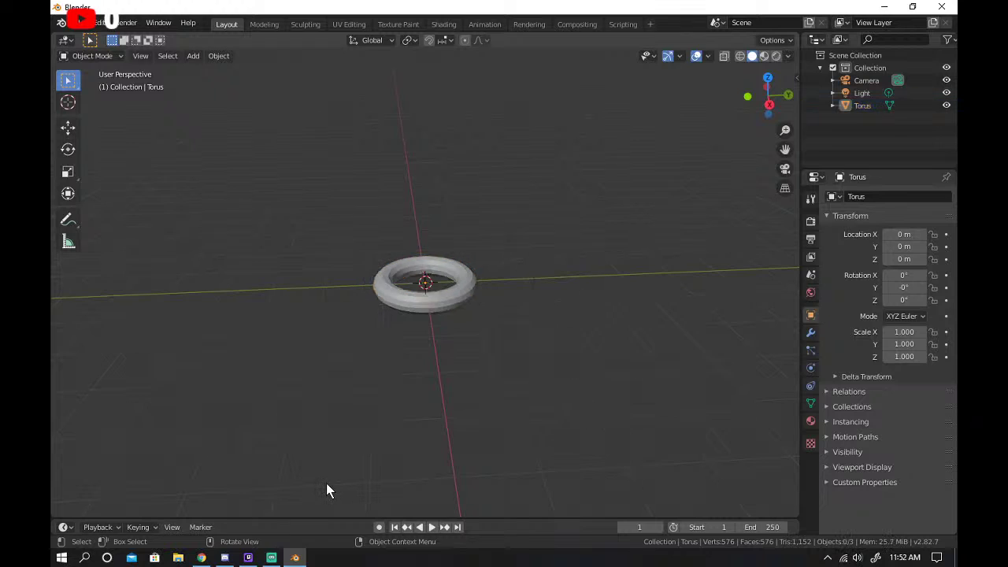
click(201, 557)
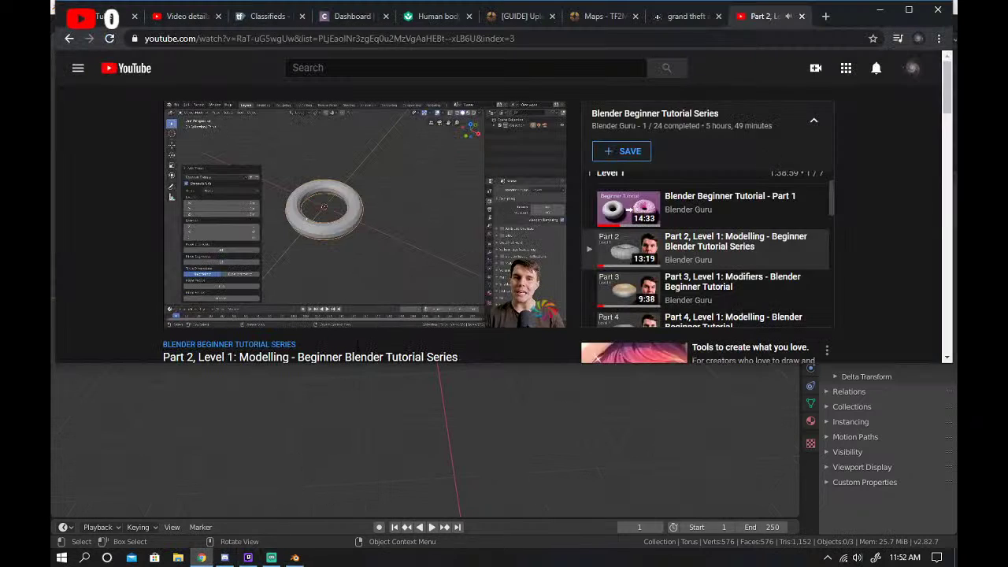
click(547, 316)
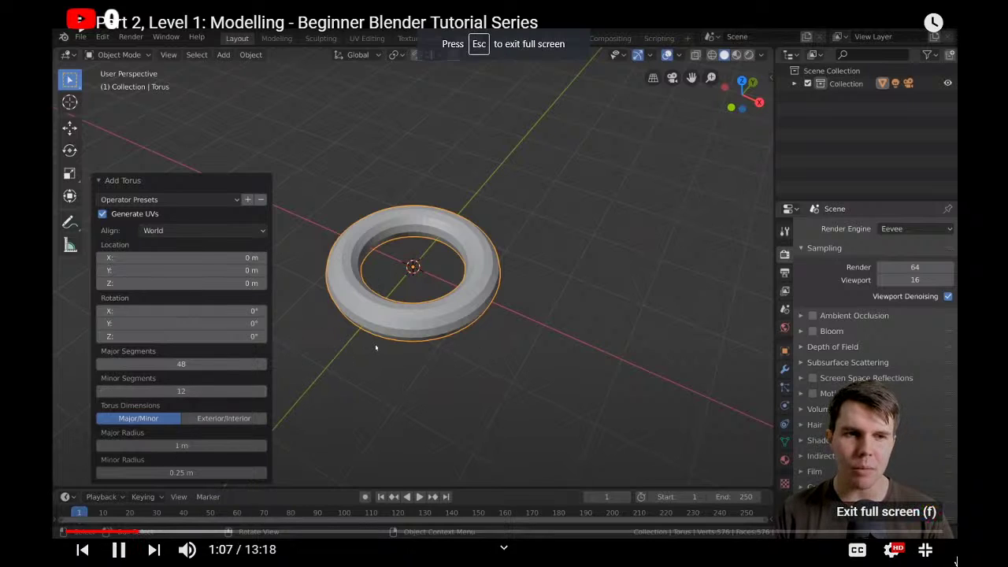
click(925, 548)
mouse_move(295, 558)
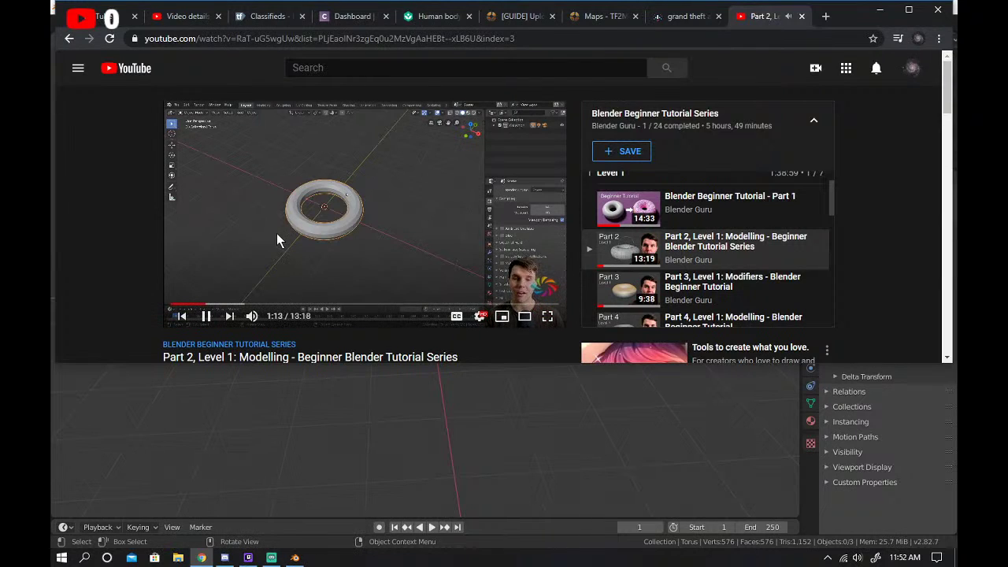
click(262, 264)
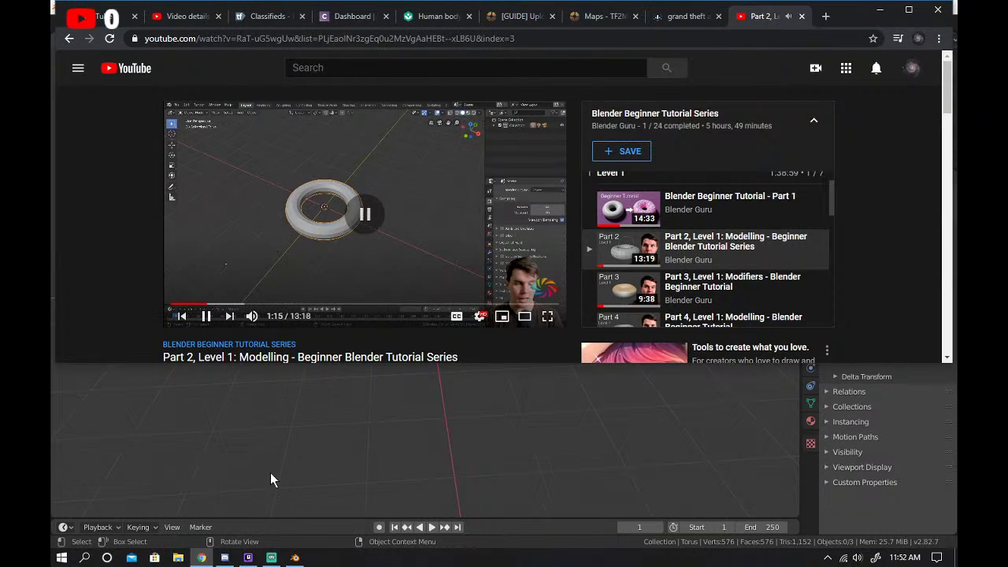
Switch to Blender, delete the existing torus and add a new Torus mesh at the 3D cursor.
click(270, 475)
click(393, 312)
key(Delete)
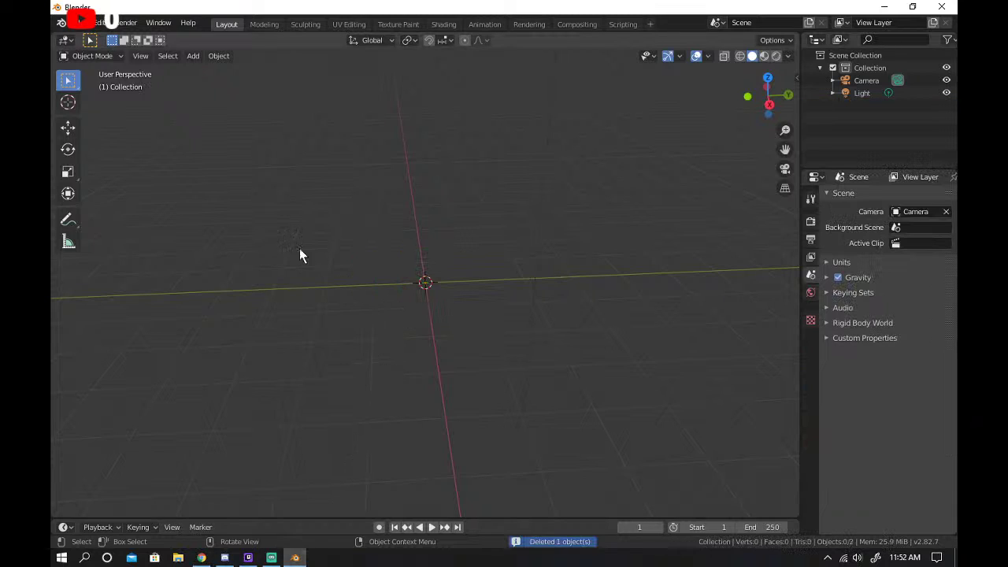
key(shift+a)
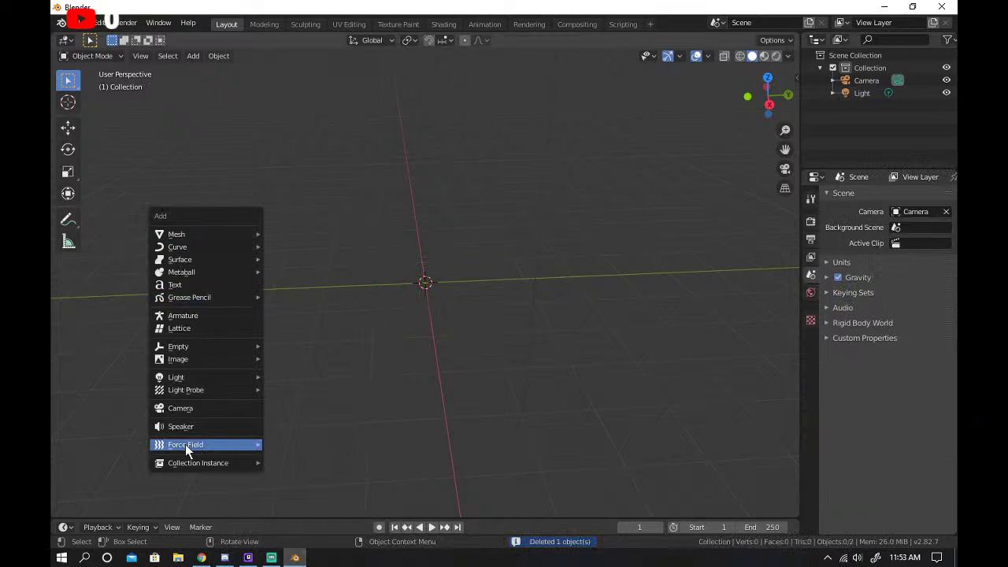
mouse_move(241, 233)
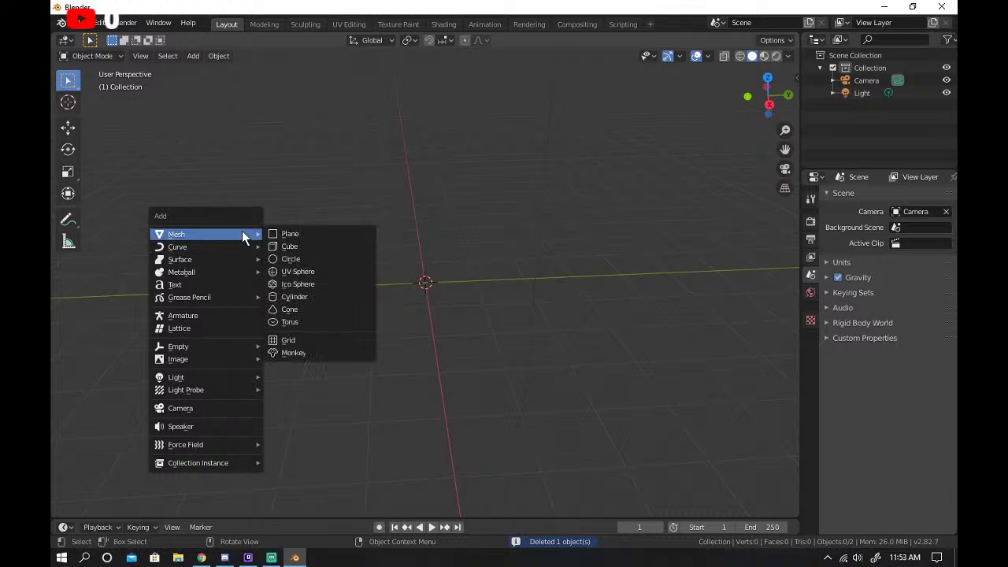
click(304, 321)
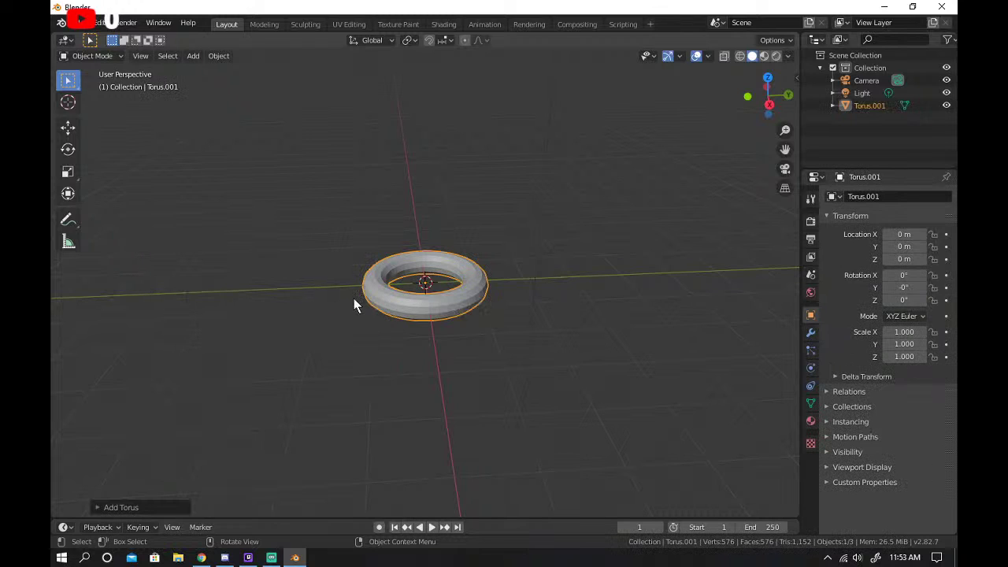
Expand the Add Torus settings and set Major Segments to 75.
click(148, 505)
key(alt+Tab)
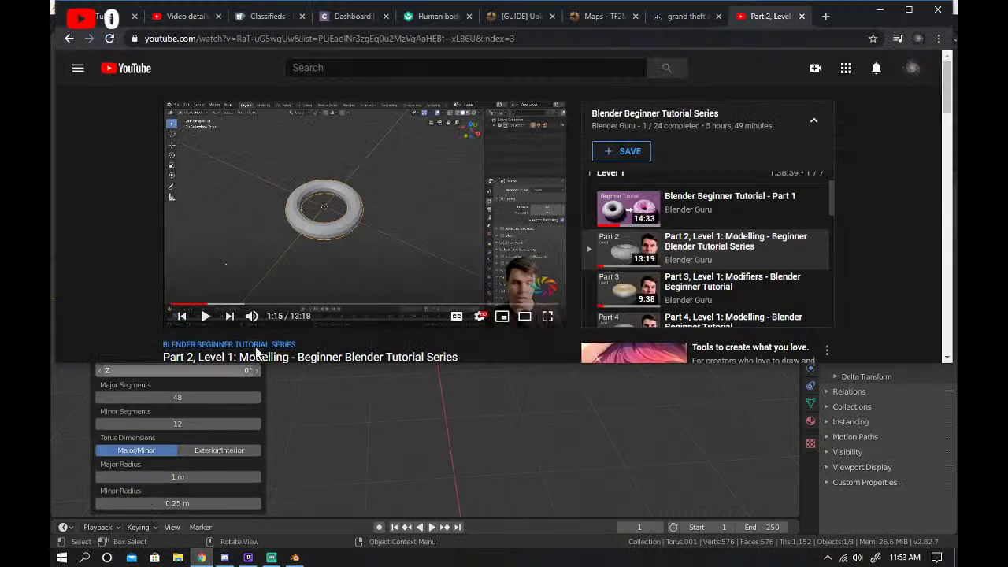
click(295, 557)
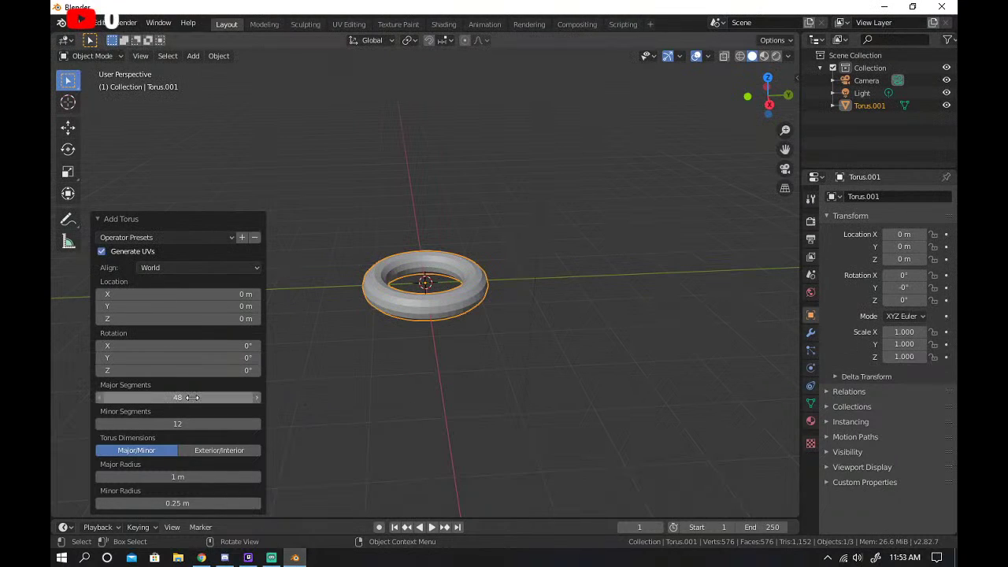
drag(190, 398, 154, 398)
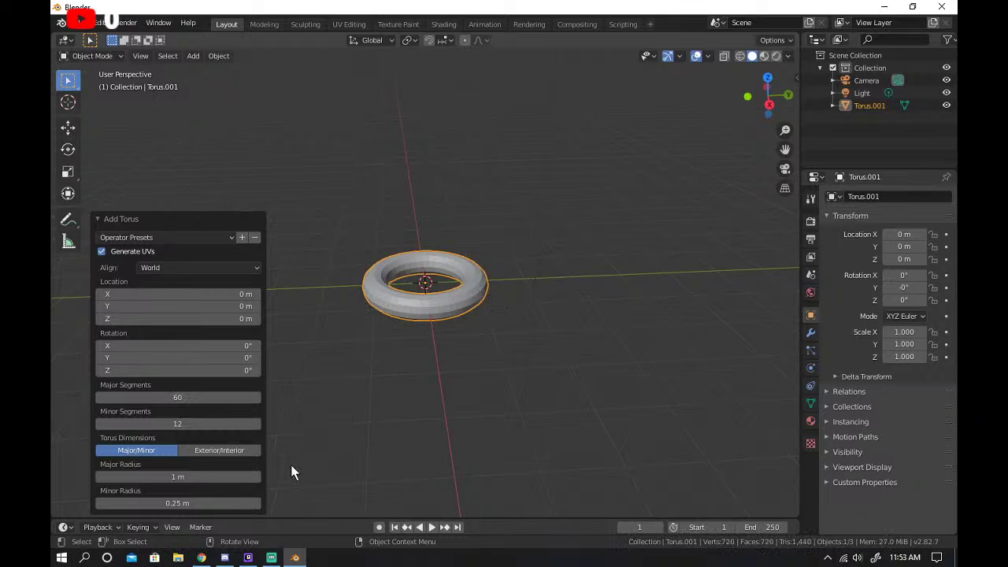
click(214, 397)
text(75)
key(Return)
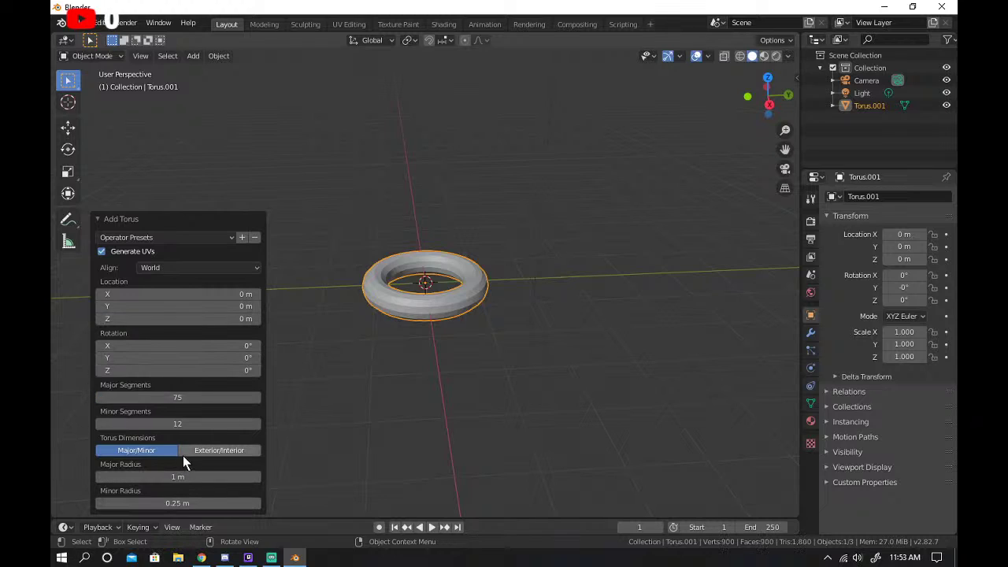
Set the torus's Major Radius to 0.74 m and Minor Radius to 0.28 m for a thicker donut shape.
drag(174, 476, 189, 502)
right_click(457, 308)
click(457, 310)
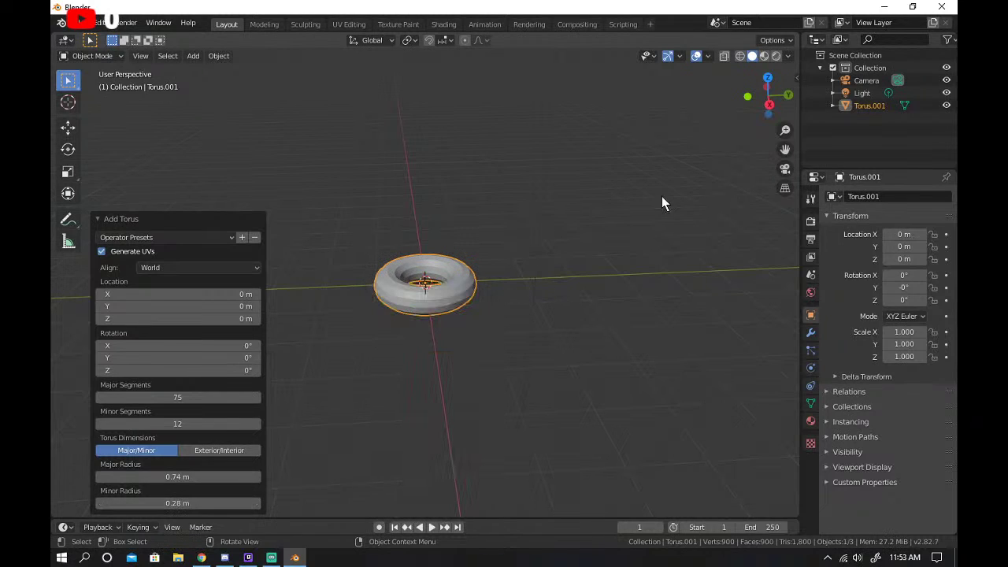
drag(767, 96, 768, 145)
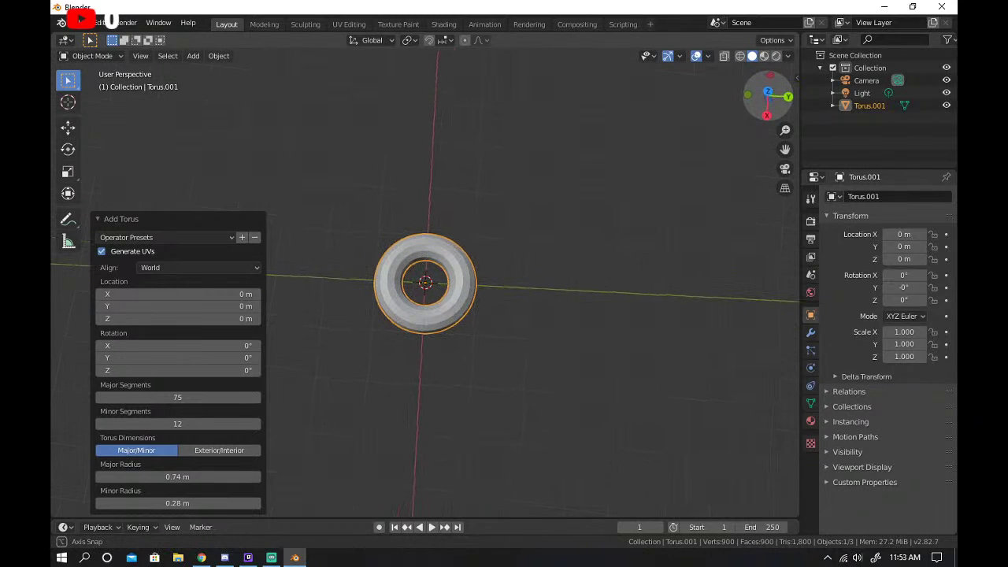
Watch the tutorial in the browser while comparing its torus with the one in Blender, and pause the video at 2:12.
click(201, 558)
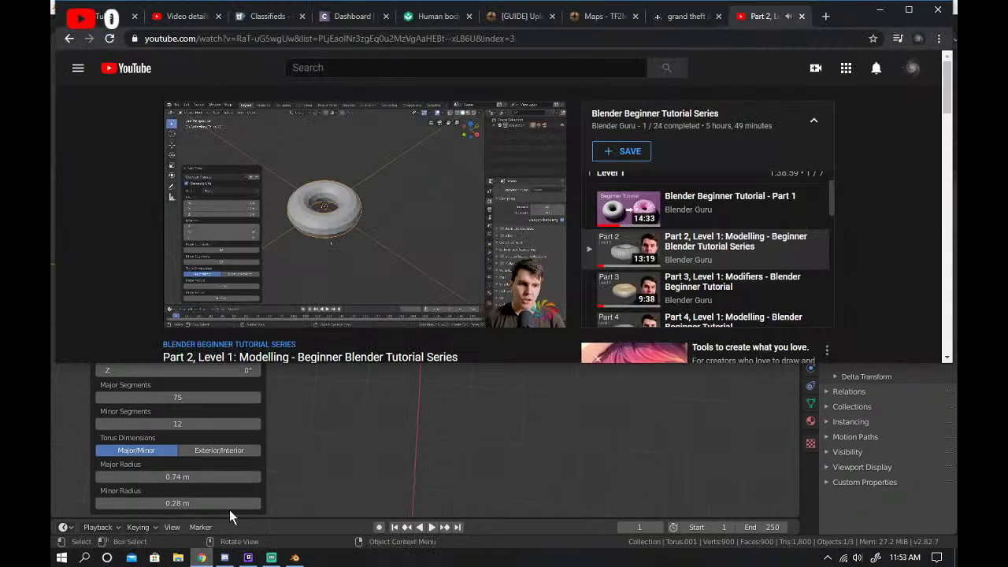
click(292, 427)
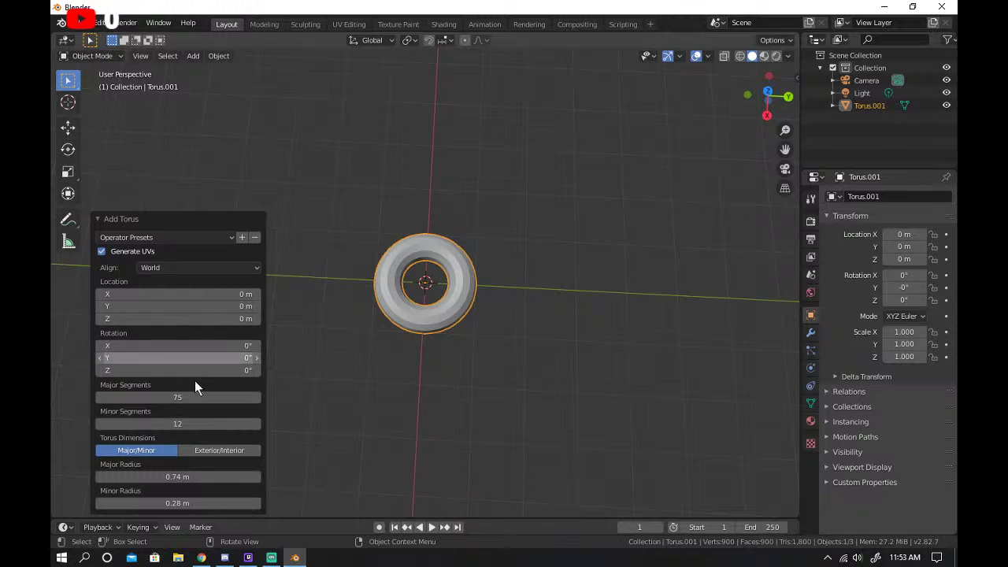
click(202, 557)
click(295, 558)
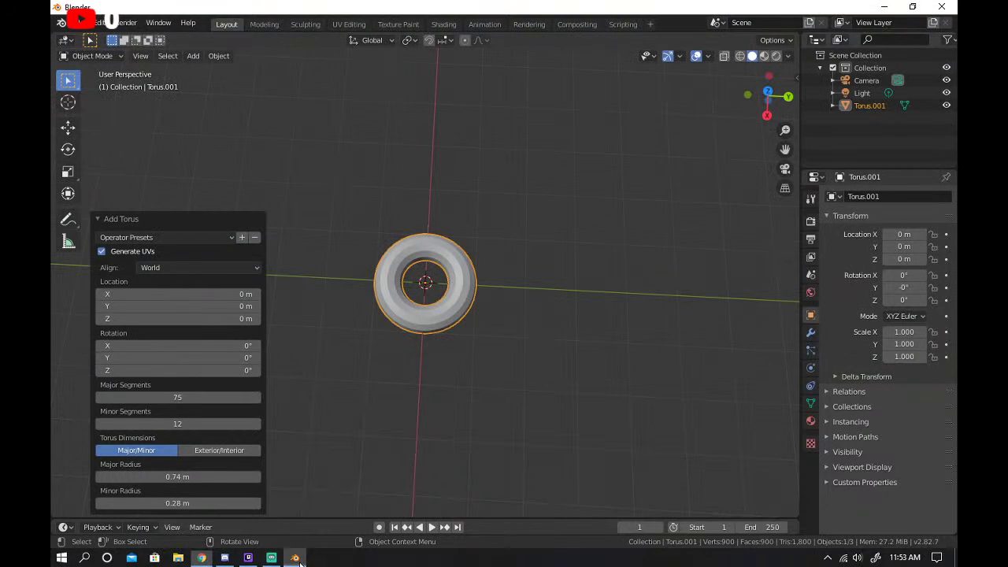
key(alt+Tab)
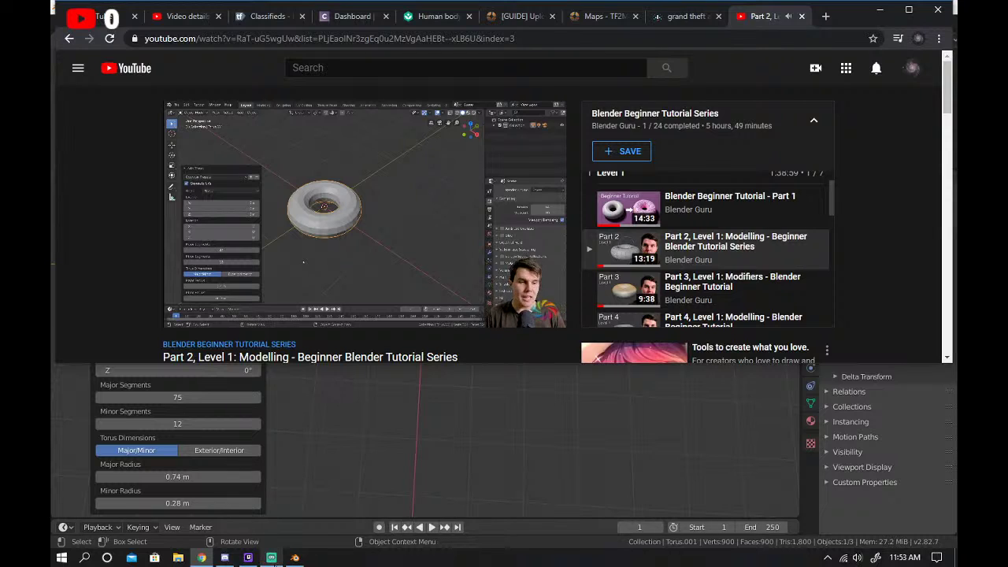
click(296, 558)
click(204, 559)
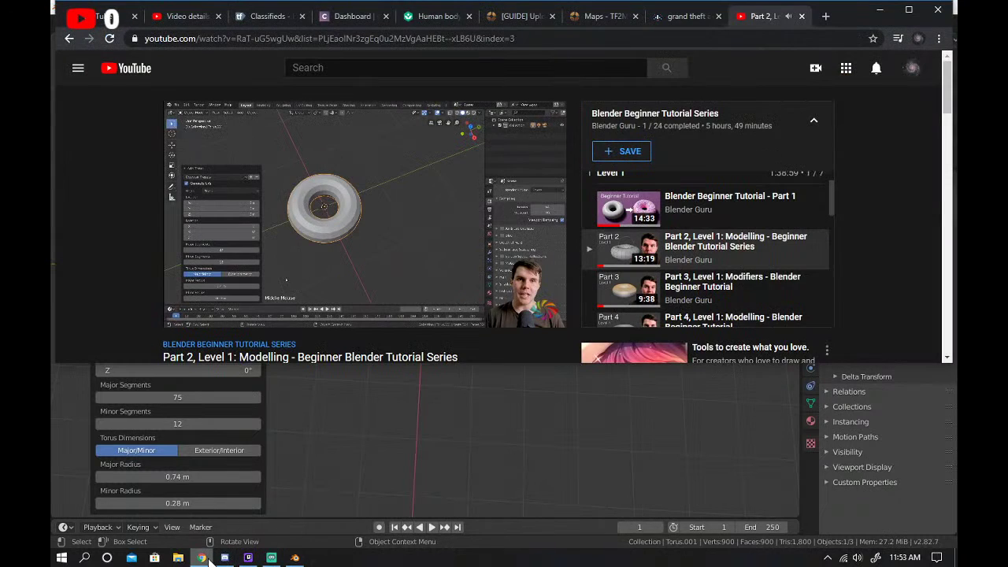
mouse_move(250, 561)
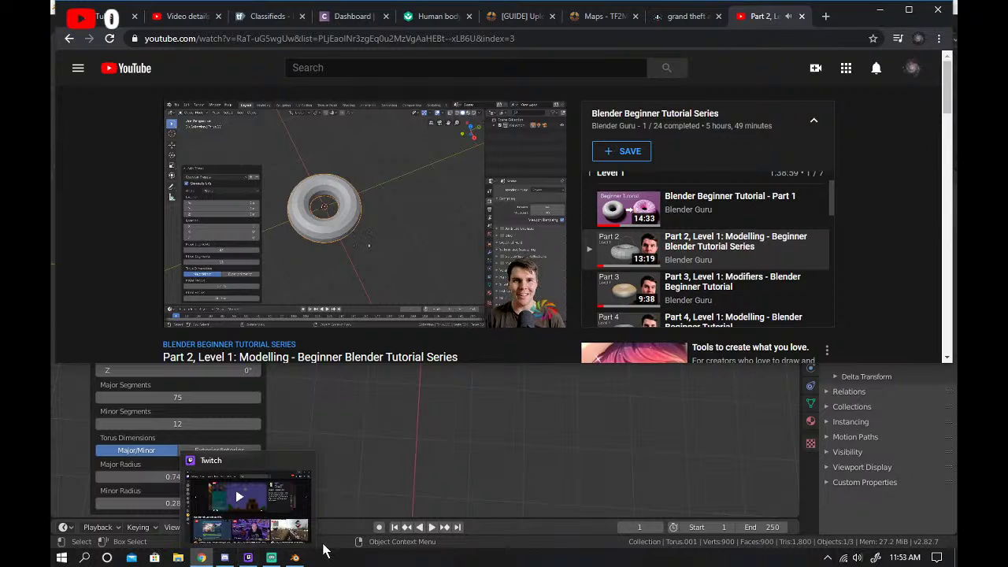
click(295, 557)
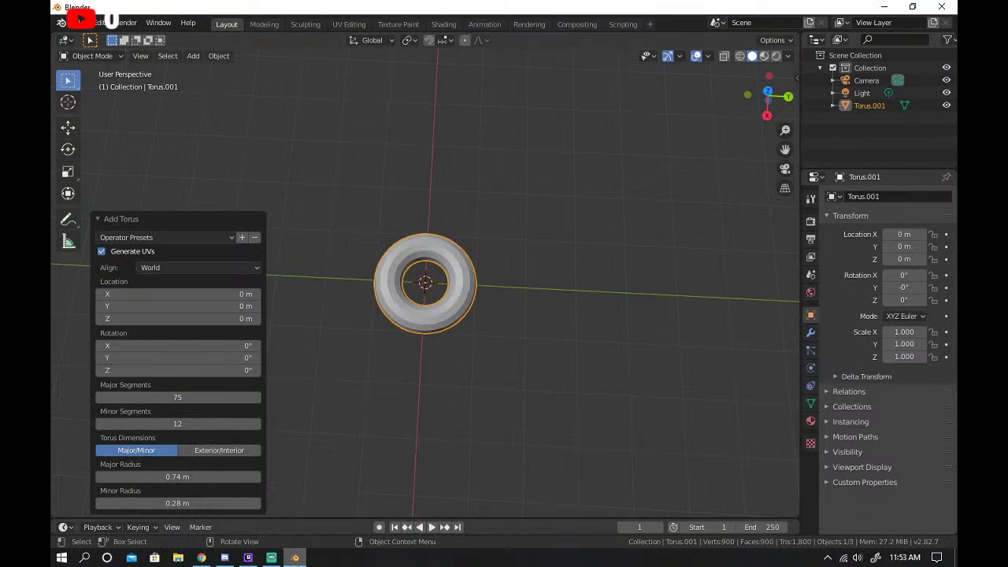
click(213, 557)
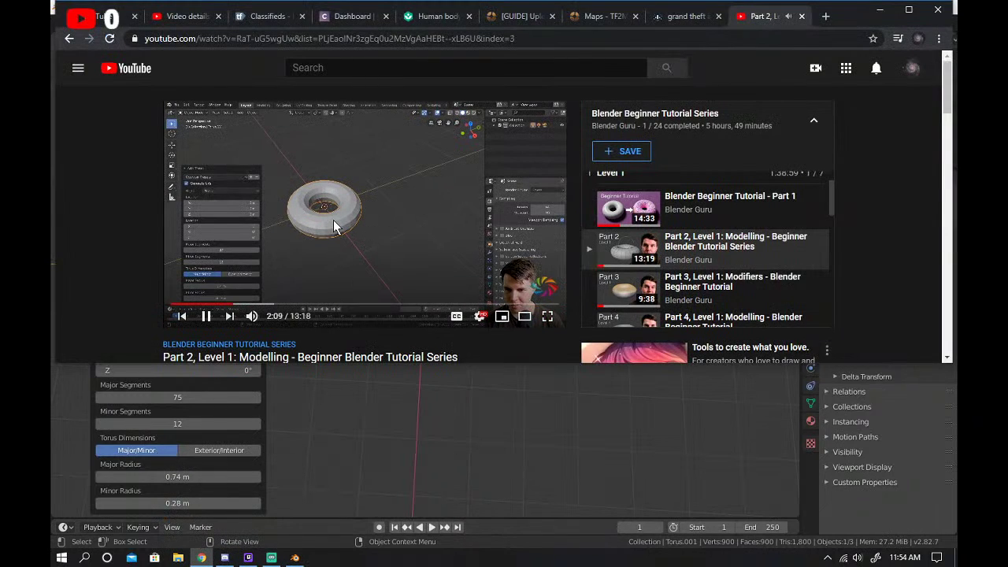
click(294, 557)
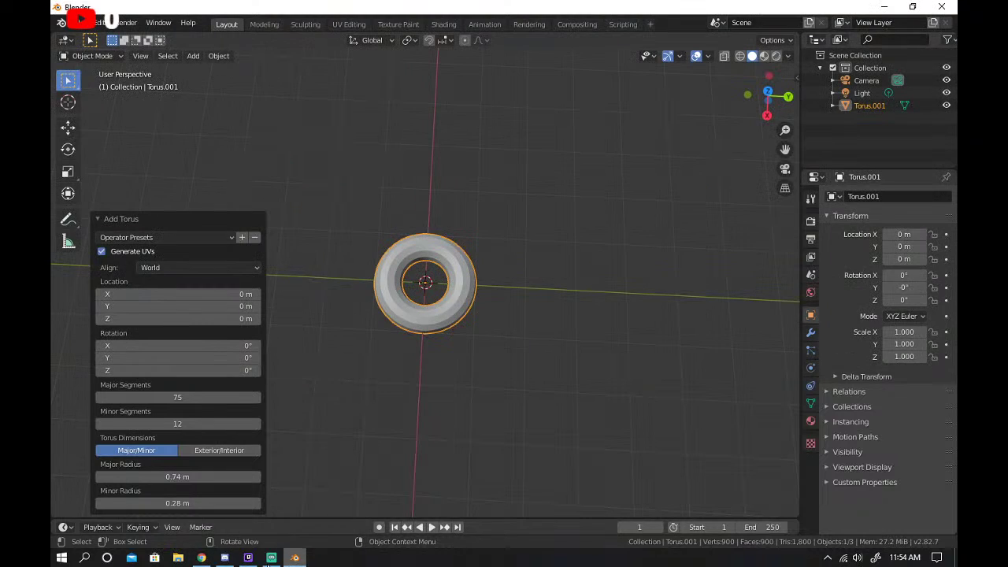
click(201, 558)
click(308, 273)
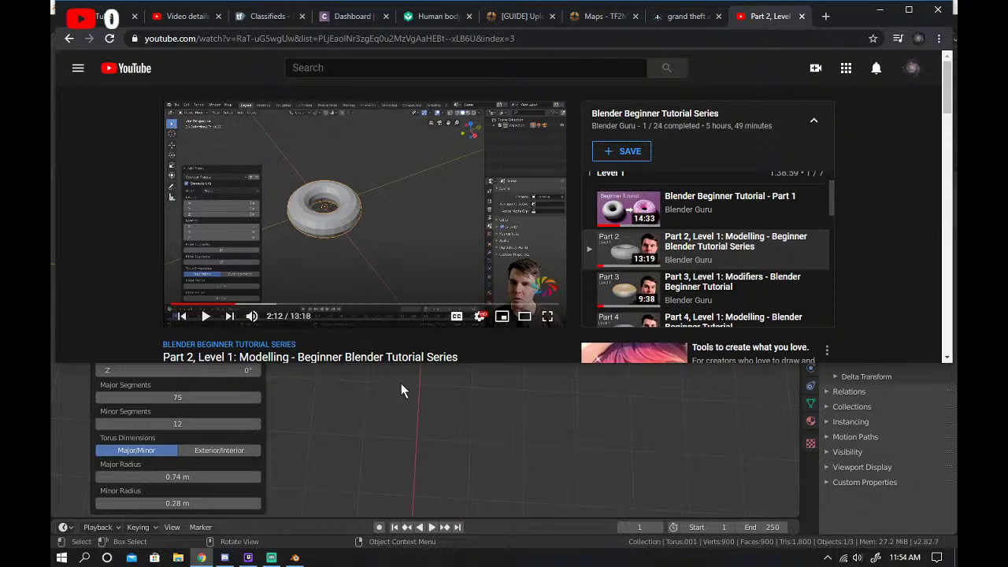
Resume the tutorial video, search Google in a new tab for "radius of typical donut in meters", and close the results after reading them.
click(442, 280)
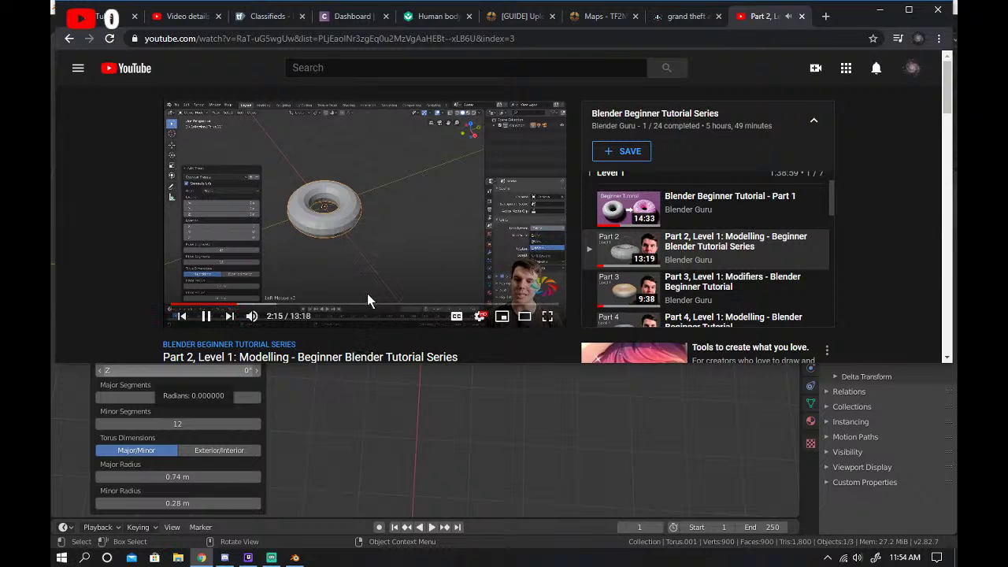
click(825, 16)
text(s)
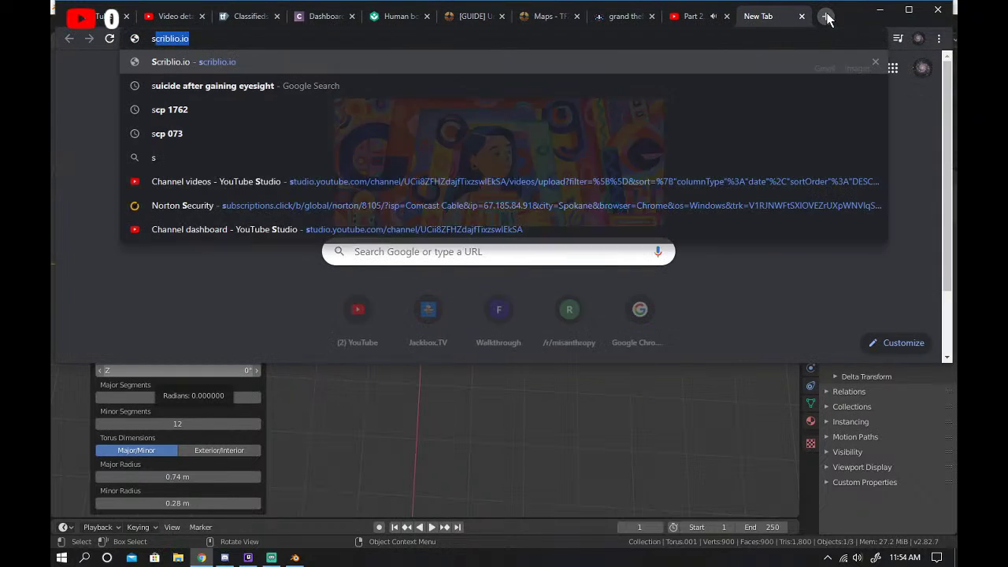
key(BackSpace)
key(BackSpace)
text(ra)
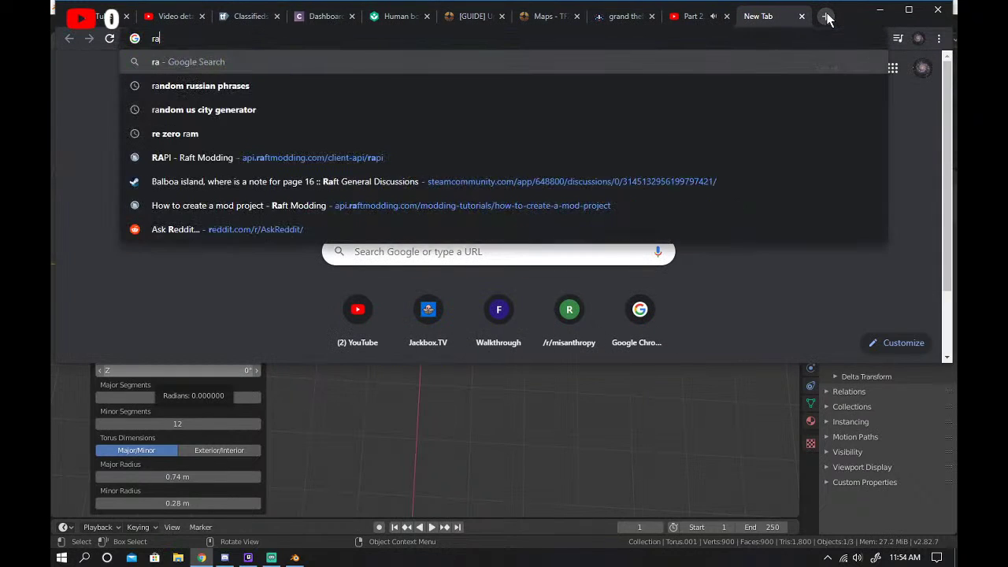
text(dius of typic)
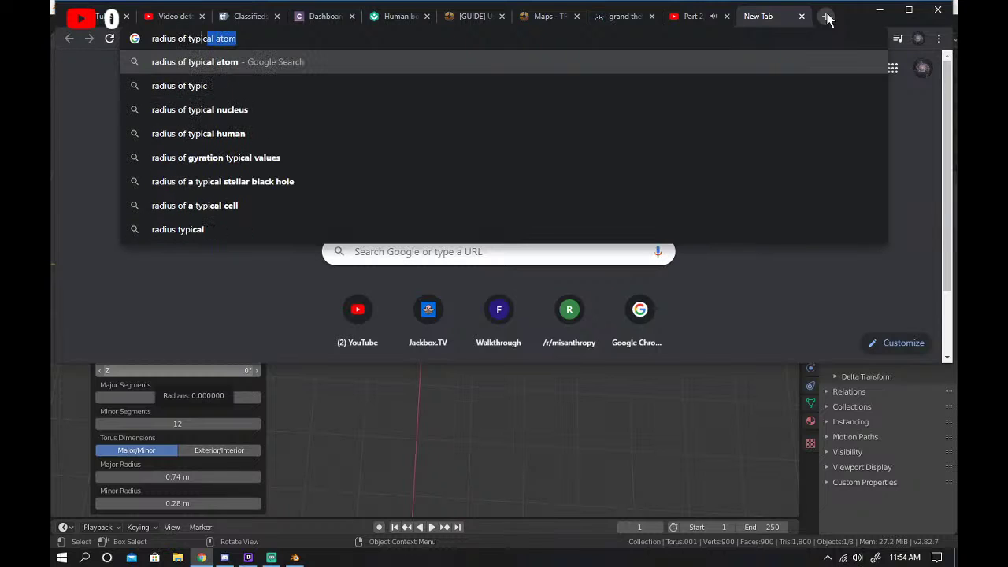
text(al donut in me)
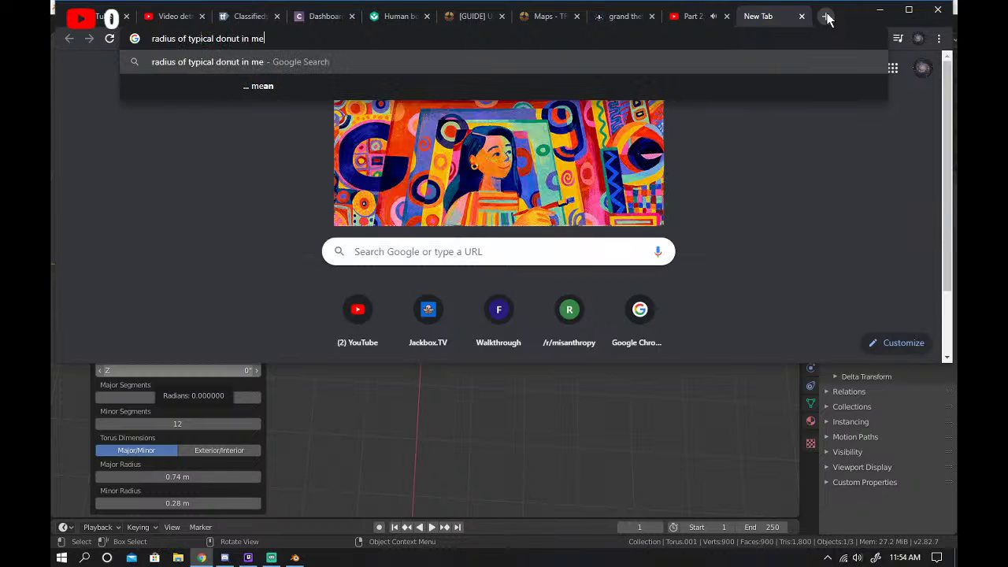
text(ters)
key(Return)
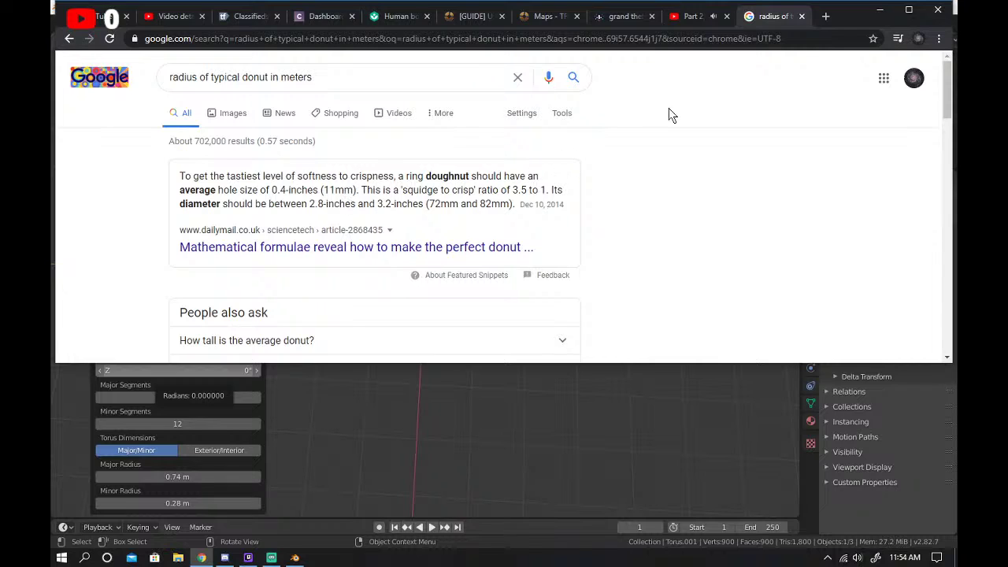
click(801, 15)
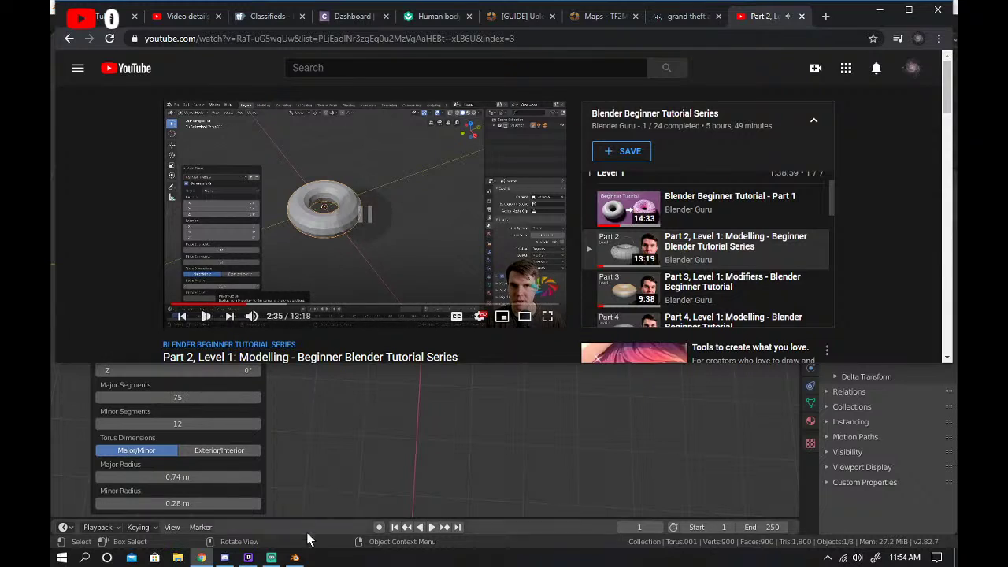
Reopen the closed donut radius search from the browser history, reread the typical doughnut dimensions, and close it again.
click(294, 557)
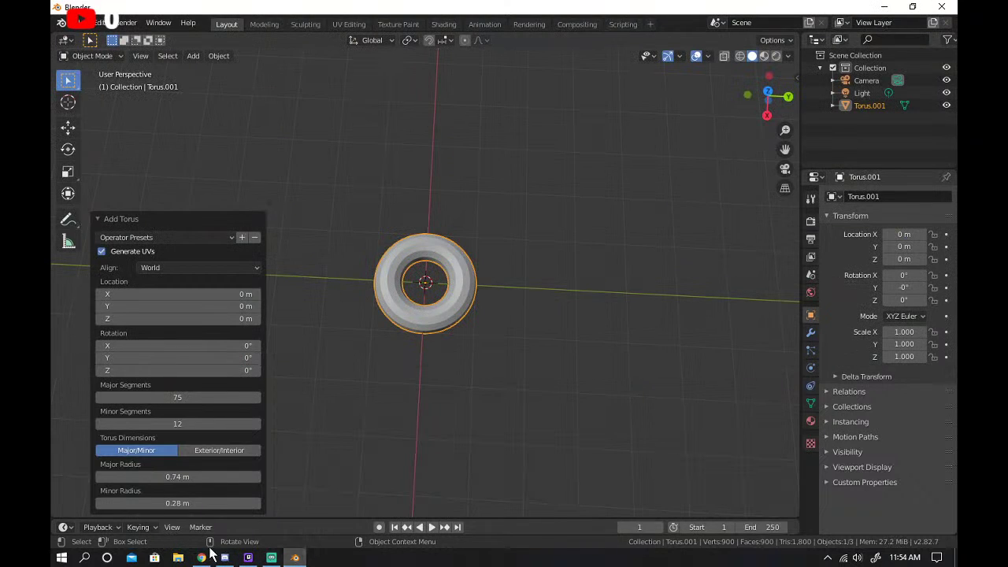
click(202, 558)
click(938, 38)
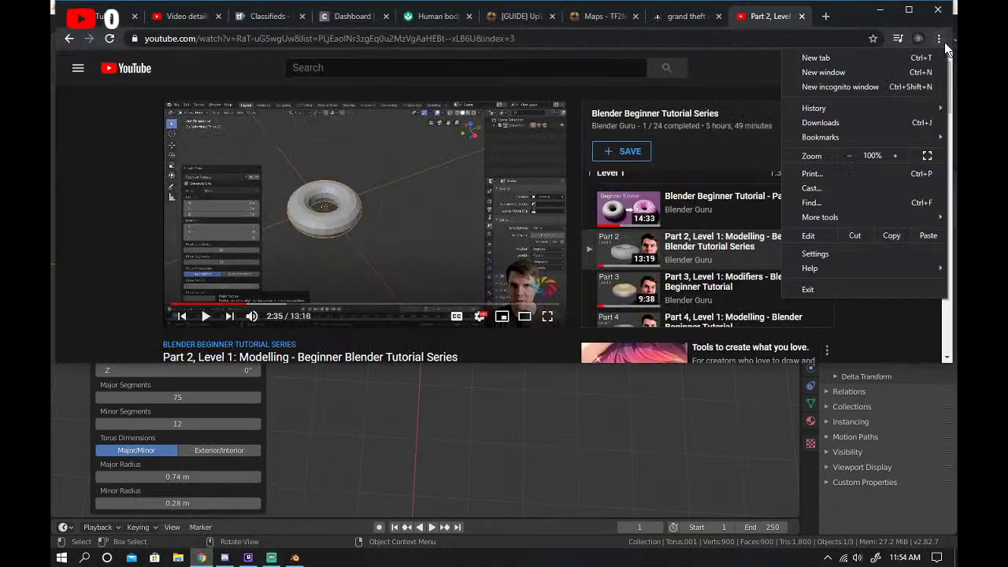
mouse_move(865, 111)
click(614, 145)
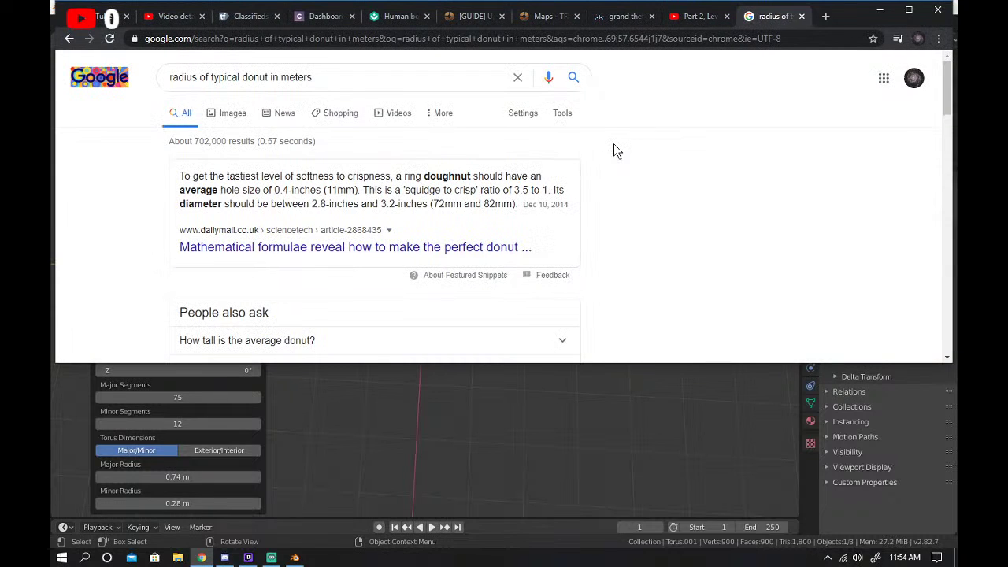
click(801, 16)
mouse_move(295, 559)
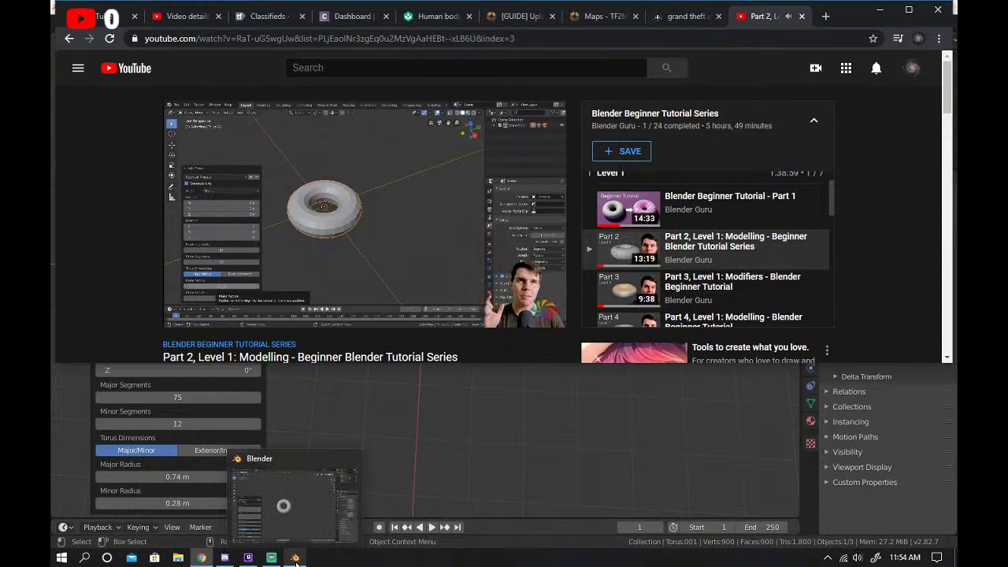
Switch to Blender and try a major radius of 0.01 m on the torus, replacing it with 0.05 m.
click(295, 559)
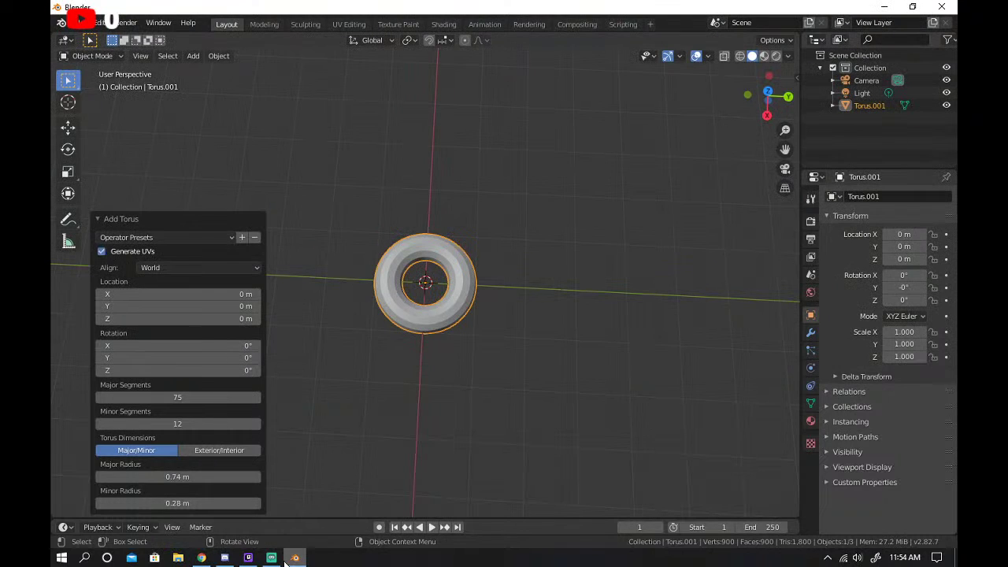
click(198, 478)
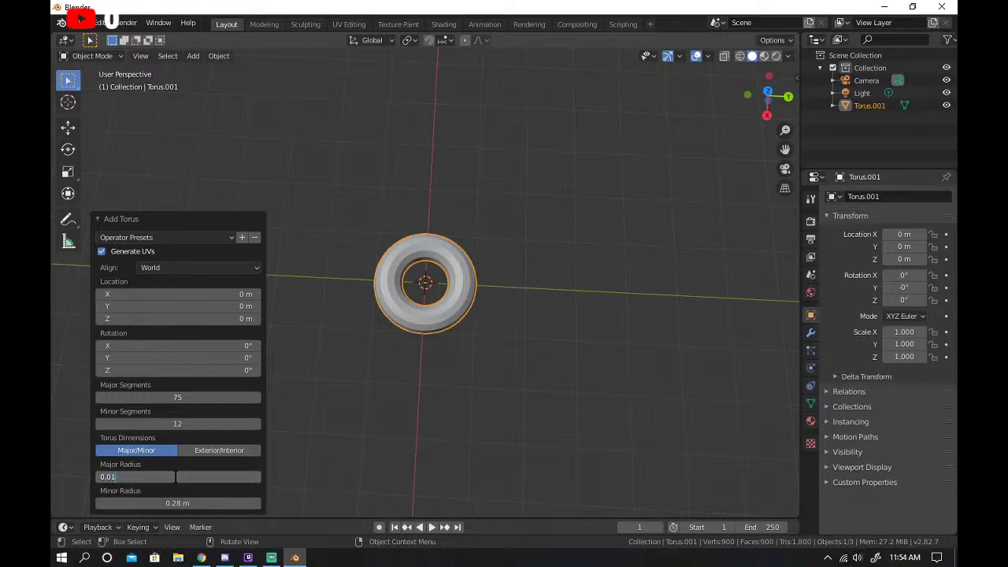
text(0.01)
key(Return)
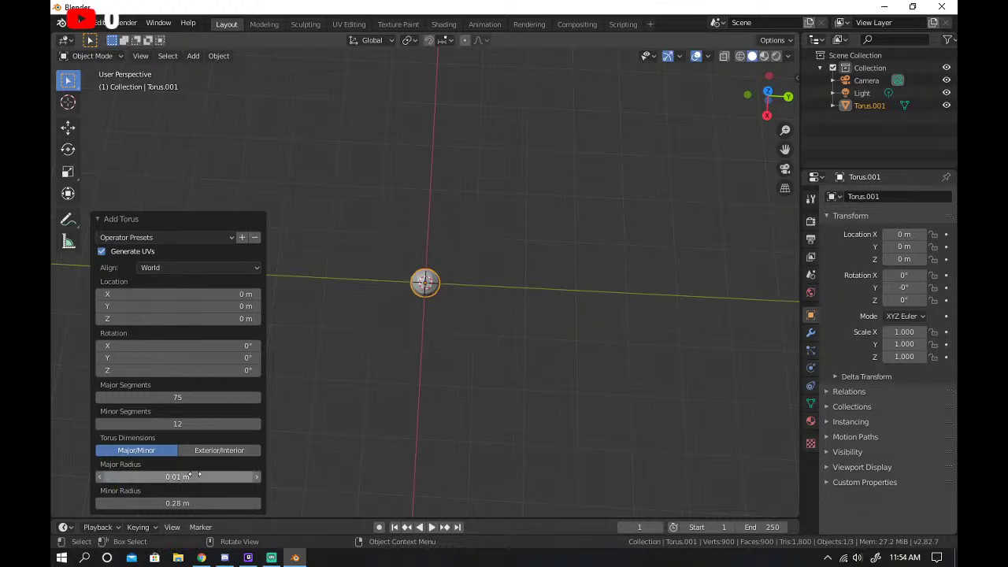
click(200, 476)
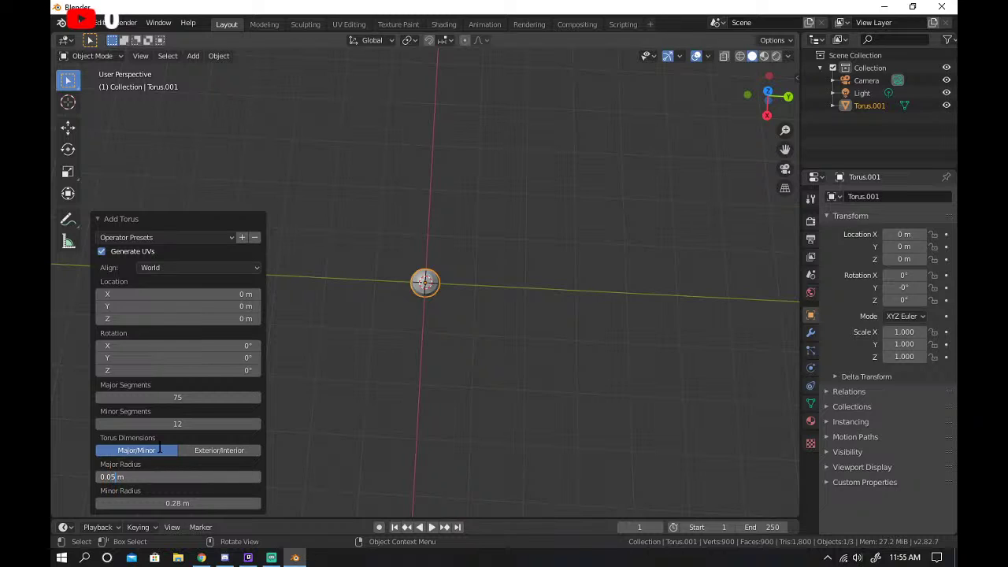
key(Return)
Switch to the tutorial video in the browser, pause it, and return to Blender.
key(alt+Tab)
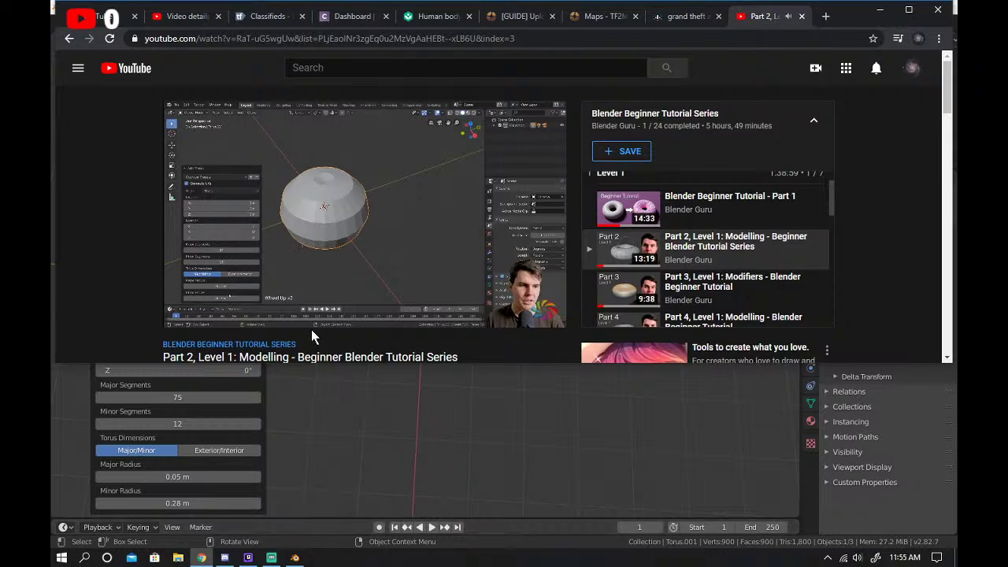
click(386, 297)
click(268, 539)
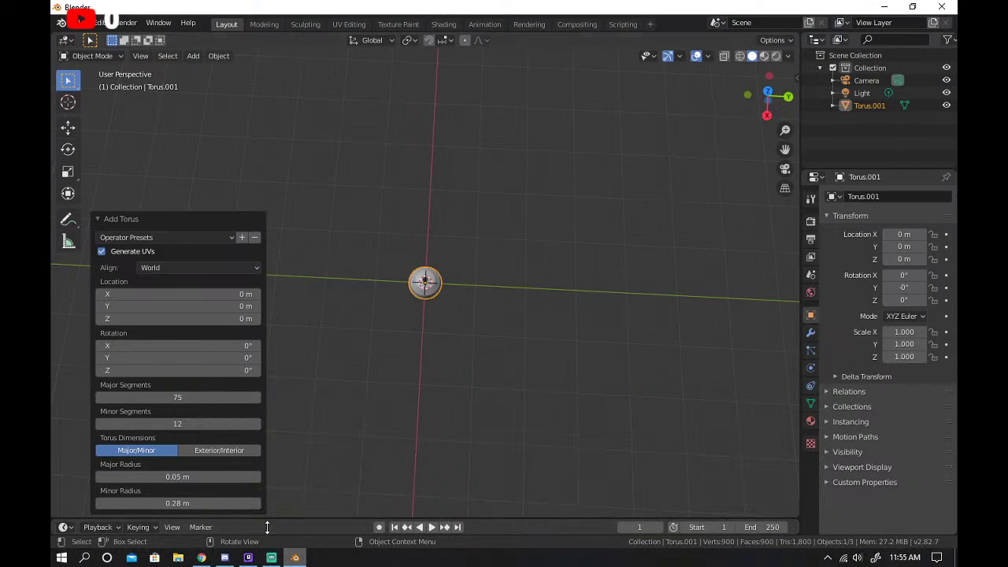
Reduce the torus to 3 major and 3 minor segments, and set its exterior radius to 0.91 m using Exterior/Interior dimensions.
scroll(405, 262, up, 8)
right_click(400, 403)
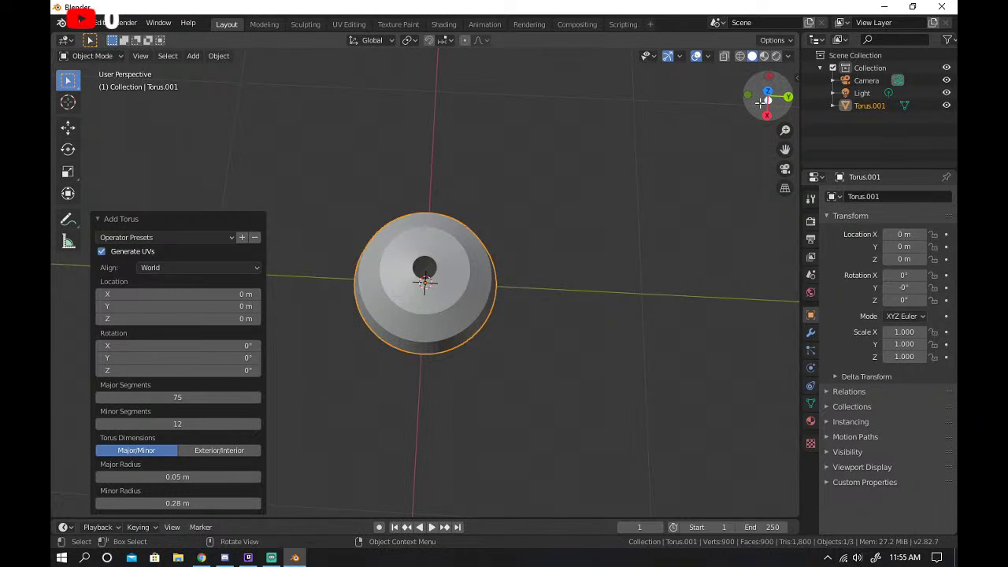
drag(767, 94, 263, 453)
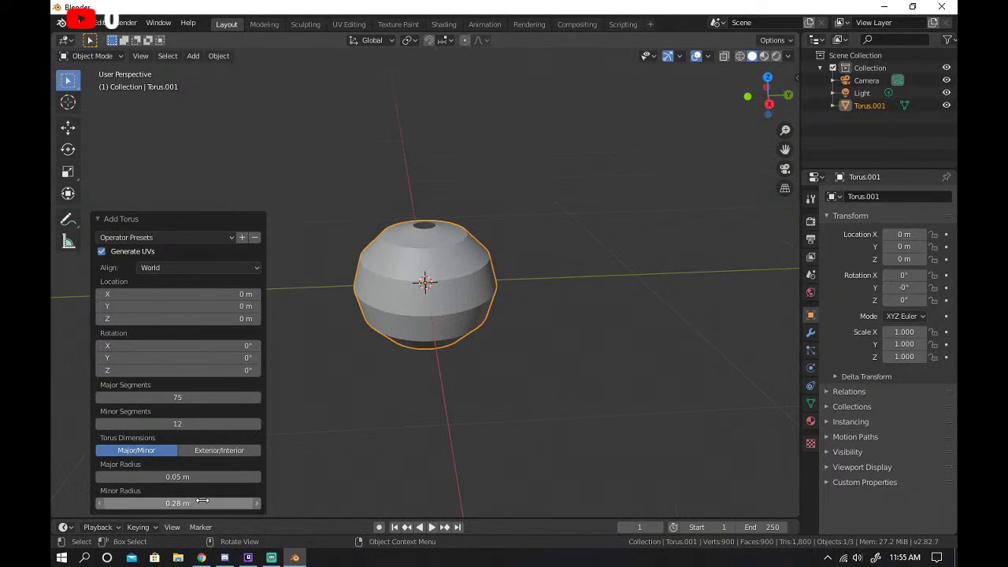
mouse_move(177, 502)
mouse_down()
mouse_move(145, 502)
mouse_move(209, 502)
mouse_move(157, 502)
mouse_move(177, 502)
mouse_up()
drag(196, 426, 126, 397)
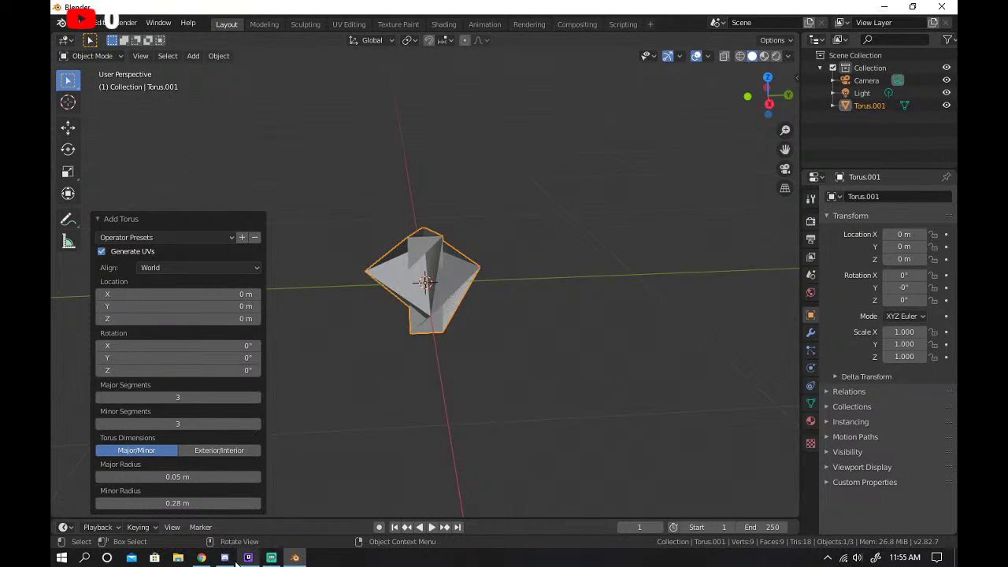
click(212, 450)
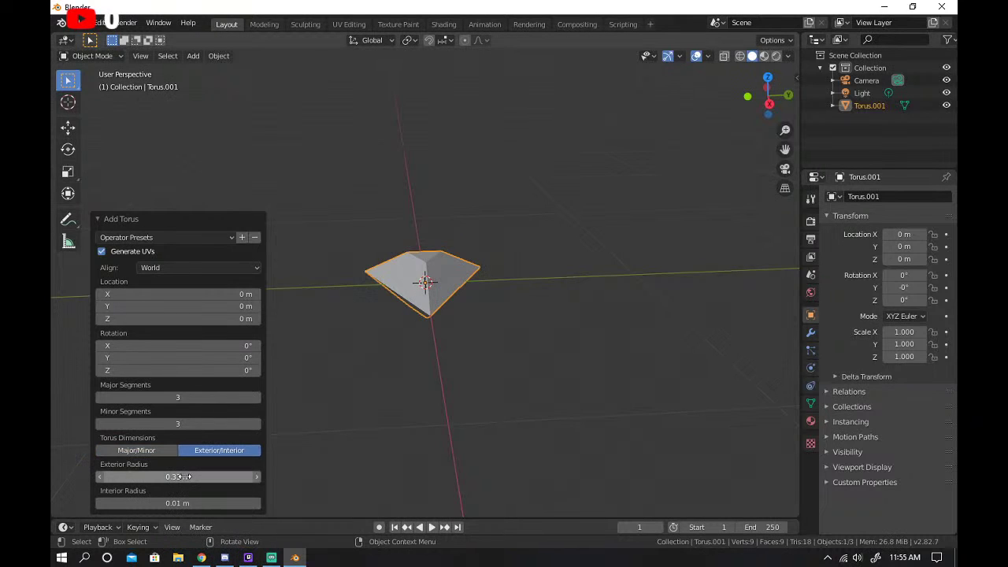
drag(184, 476, 237, 476)
Resume the tutorial video in the browser and switch back to Blender.
click(201, 557)
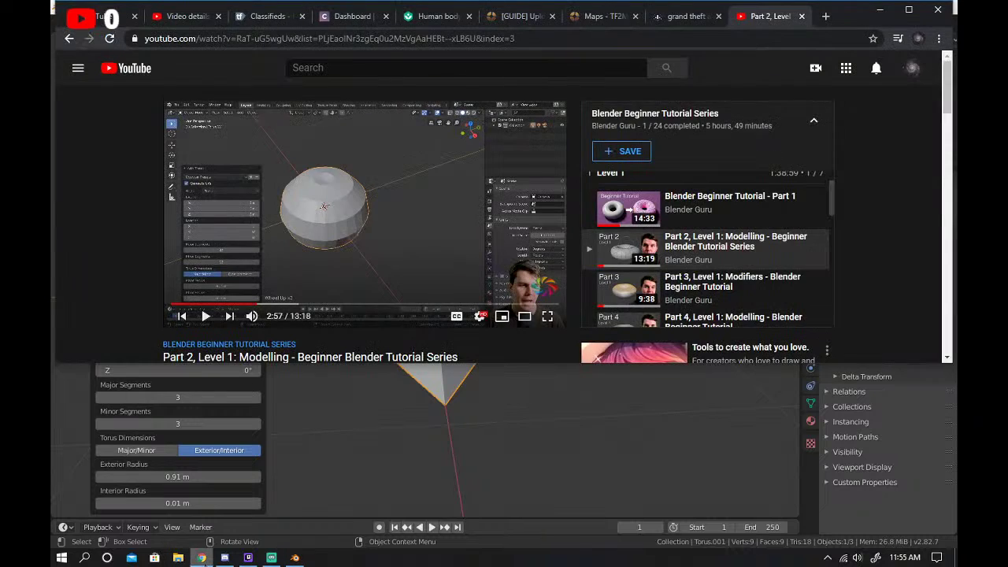
click(309, 299)
click(295, 557)
Delete the distorted torus, undo back to the earlier torus, and delete that one too.
key(Delete)
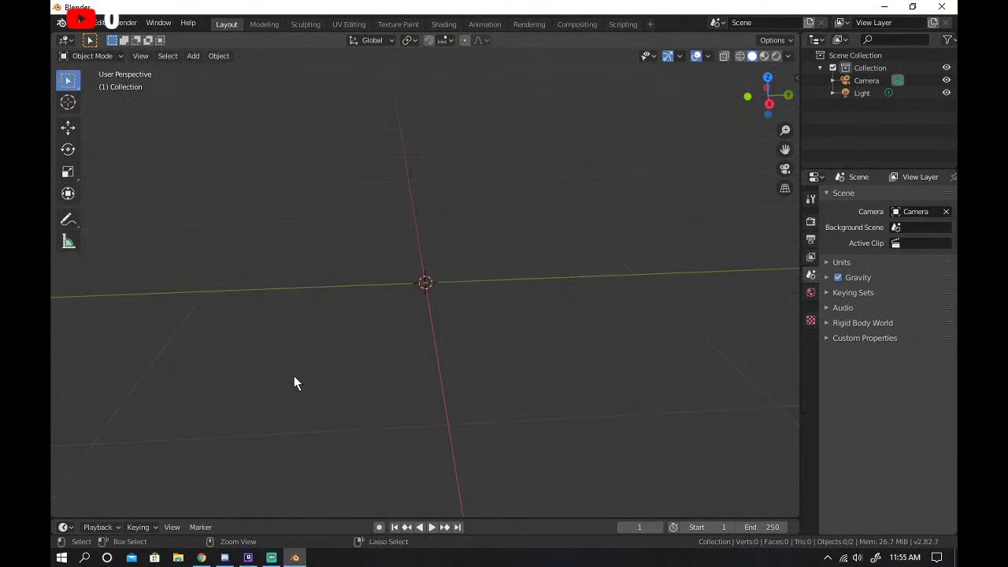
key(ctrl+z)
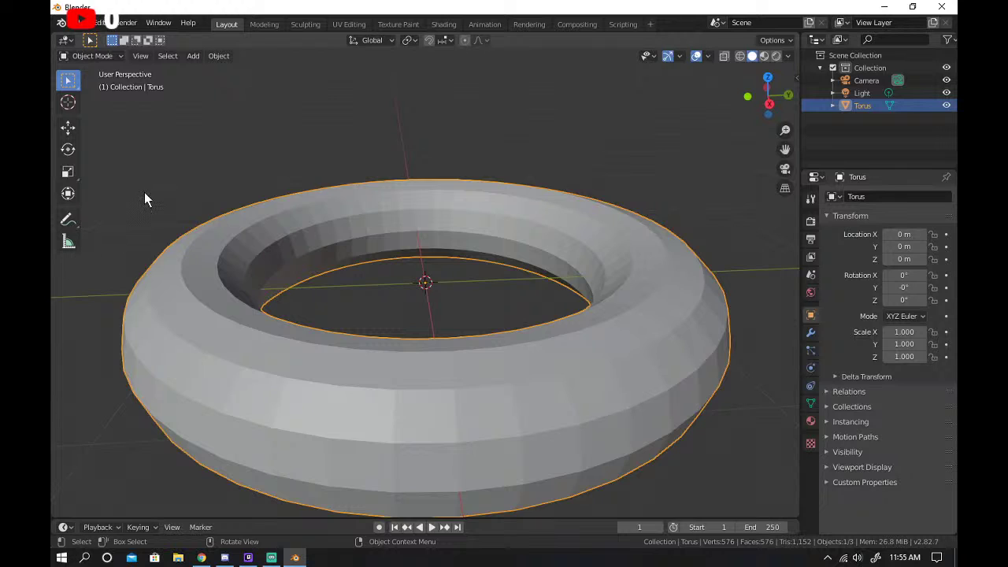
key(Delete)
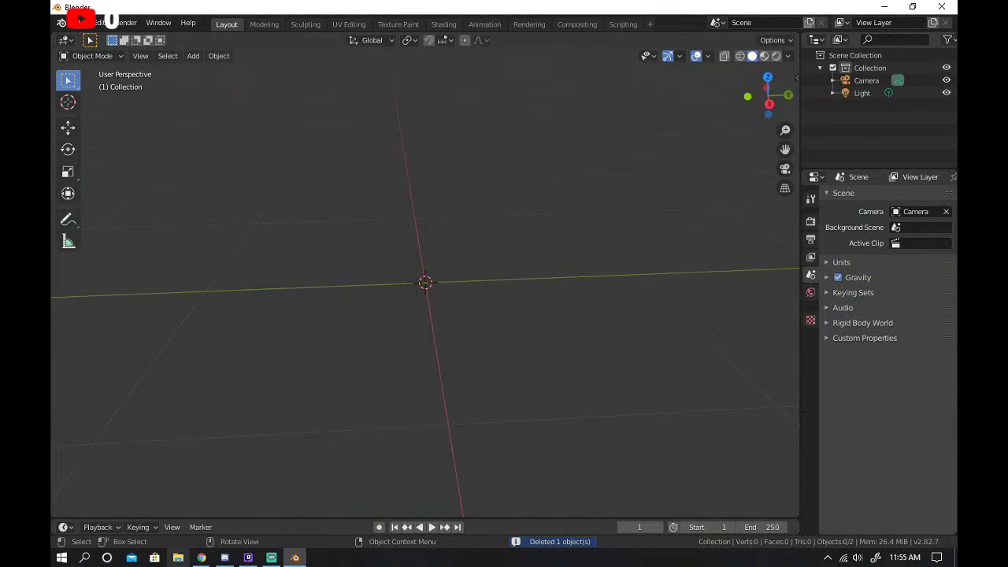
Go to the browser to pause the playing tutorial, and come back to the empty Blender scene.
click(202, 558)
click(366, 212)
click(294, 557)
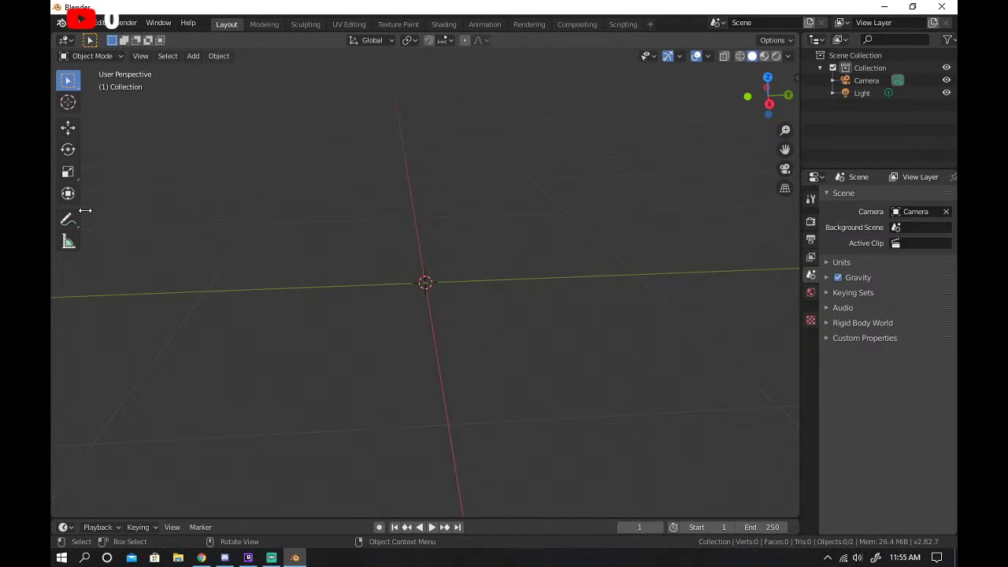
Add a new torus mesh with Major/Minor dimensions and set its major radius to 0.05 m.
key(shift+a)
mouse_move(94, 209)
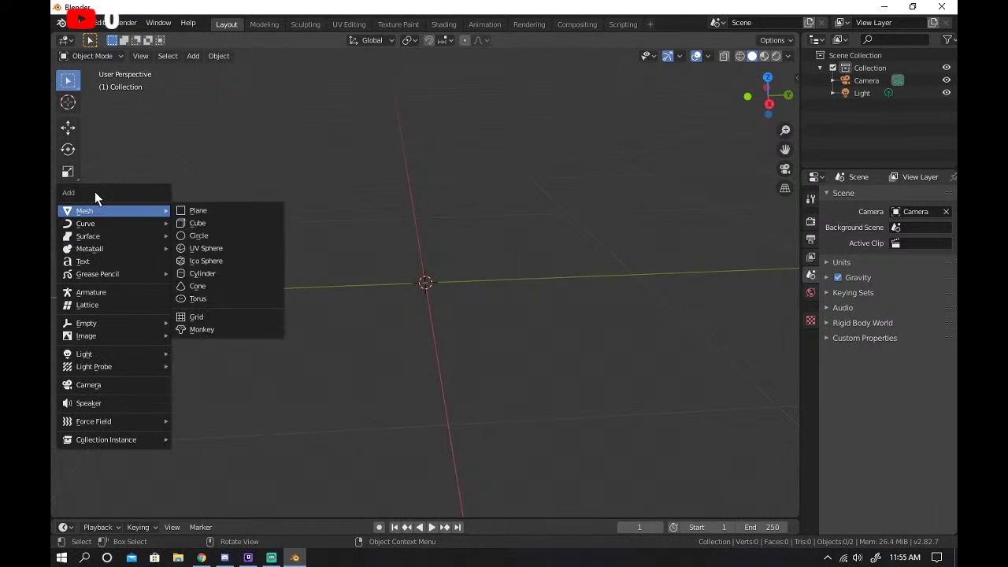
click(204, 298)
click(153, 450)
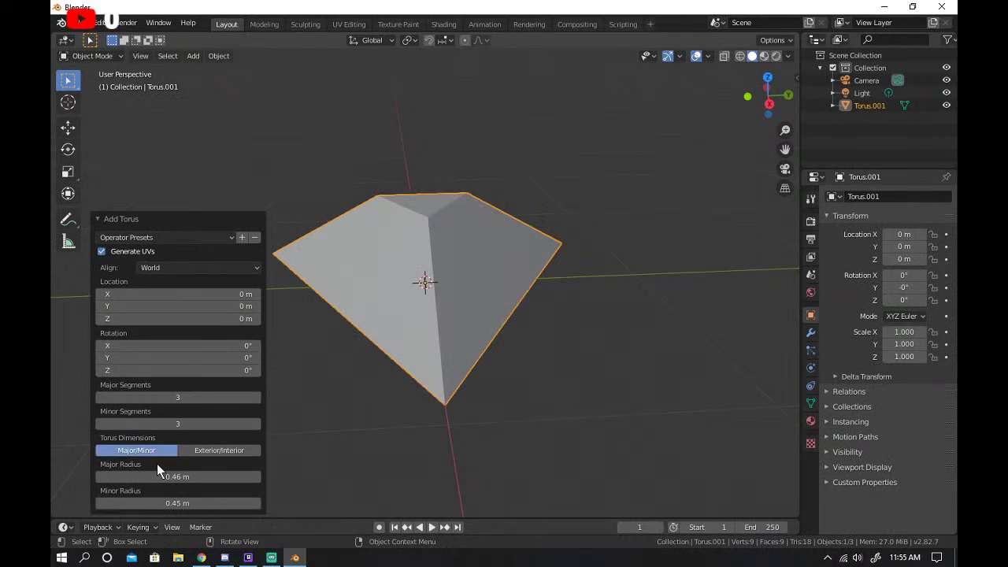
click(173, 477)
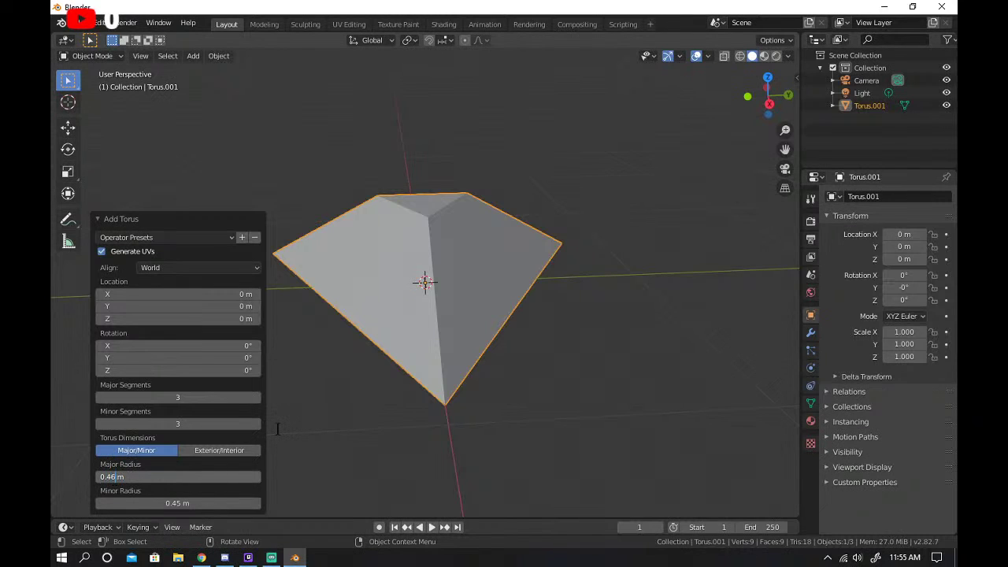
text(0.05)
key(Return)
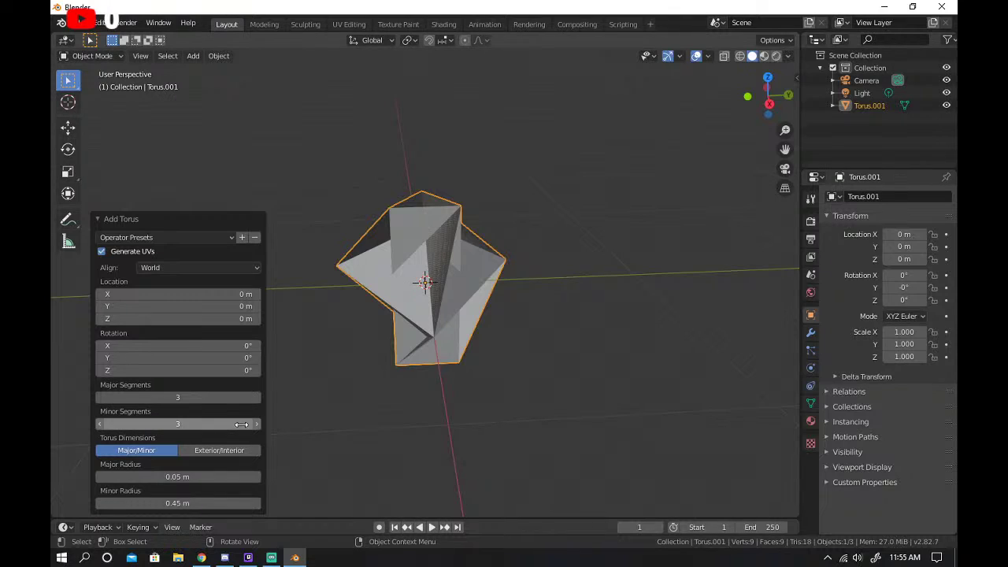
Set both the major segments and the minor segments of the torus to 75.
click(191, 400)
text(7)
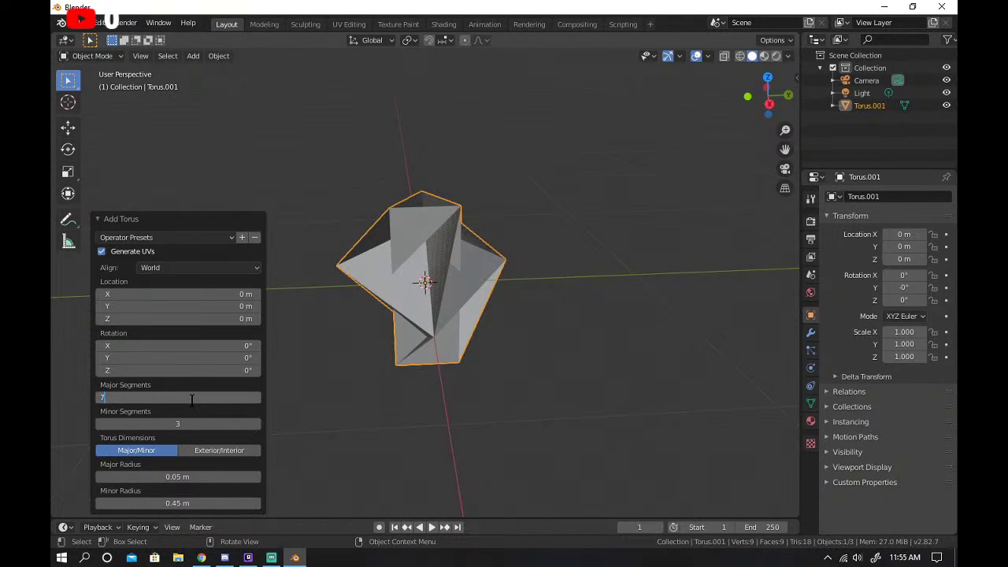
text(5)
key(Return)
click(210, 422)
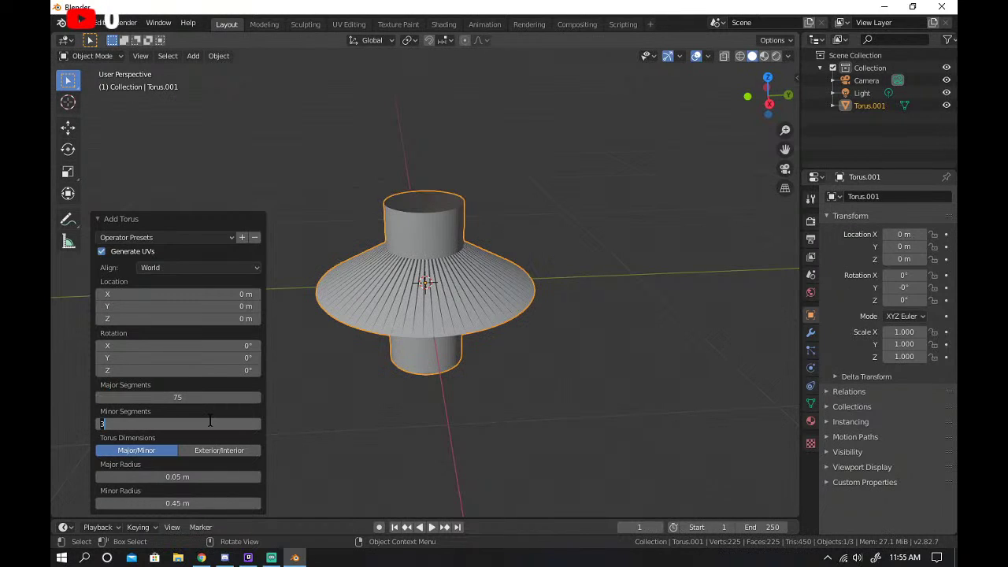
text(75)
key(Return)
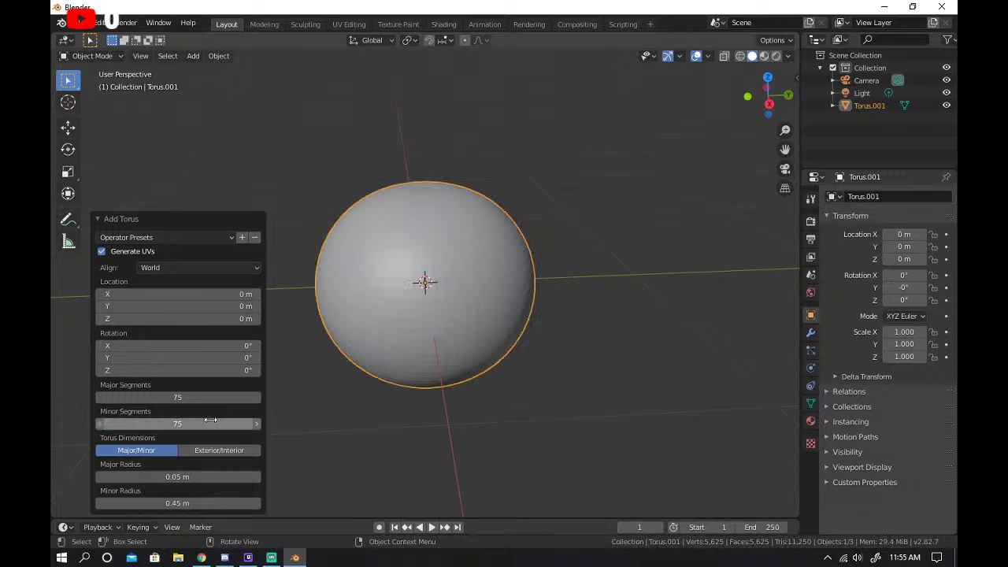
Watch the tutorial's torus radius adjustment in full screen, pause it, exit full screen and return to Blender.
click(201, 557)
click(263, 272)
click(547, 315)
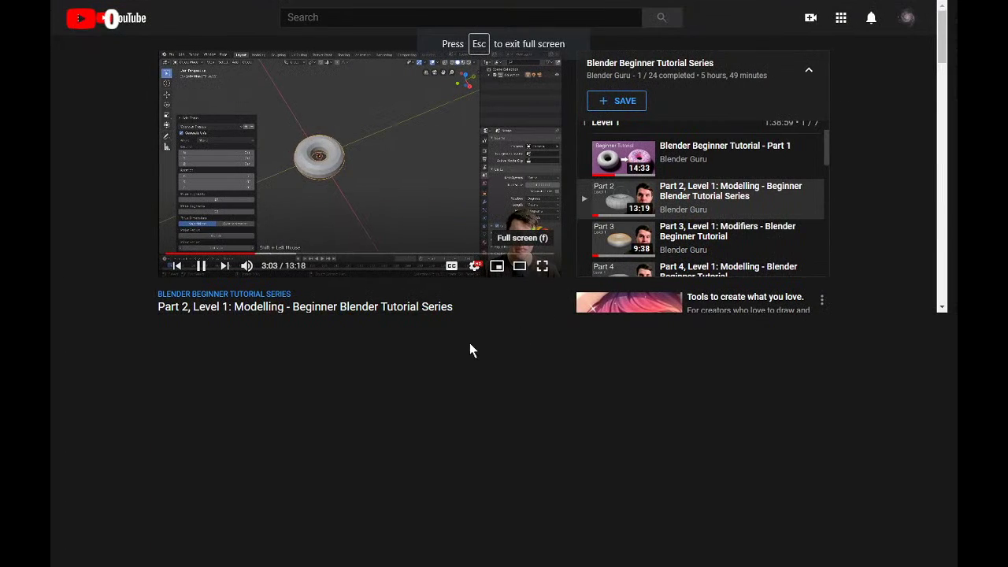
key(space)
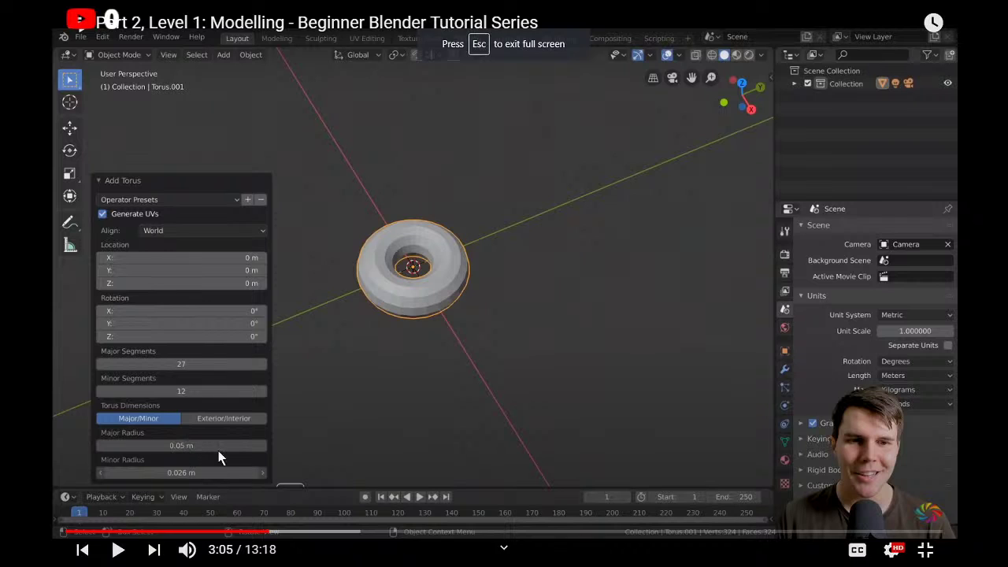
click(482, 422)
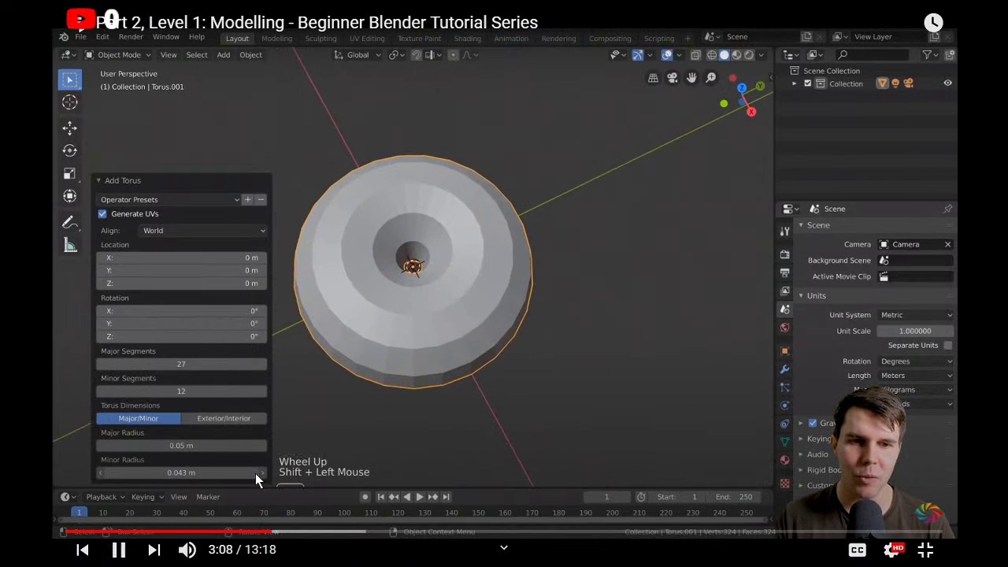
click(556, 506)
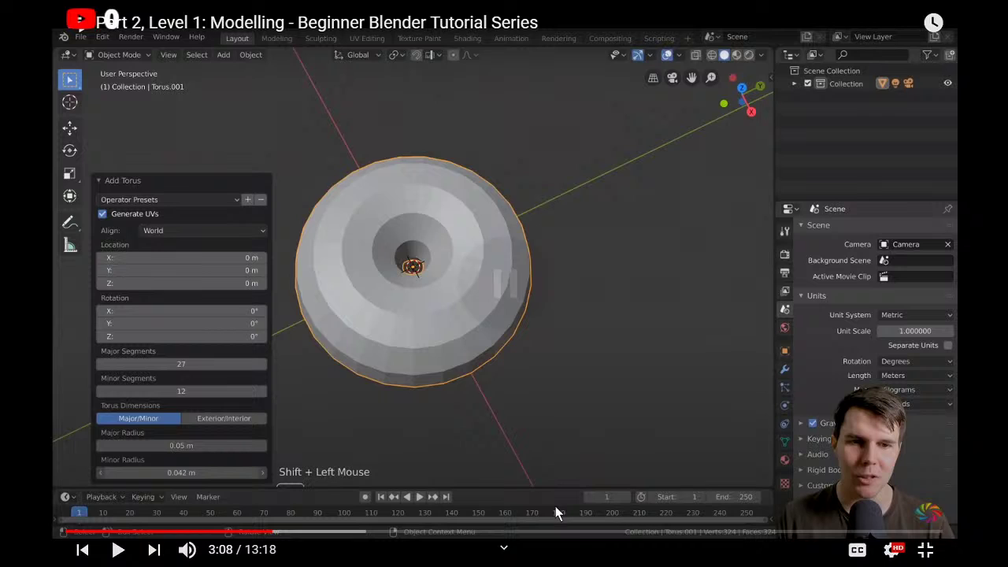
click(940, 556)
click(173, 522)
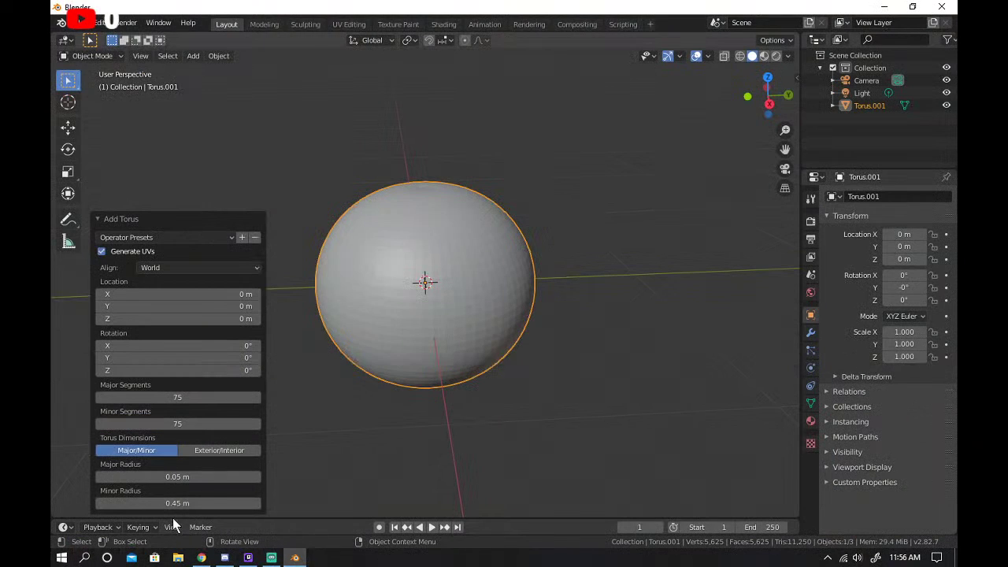
Set the minor radius of the torus to 0.4 m.
click(180, 502)
key(Return)
right_click(549, 301)
key(Escape)
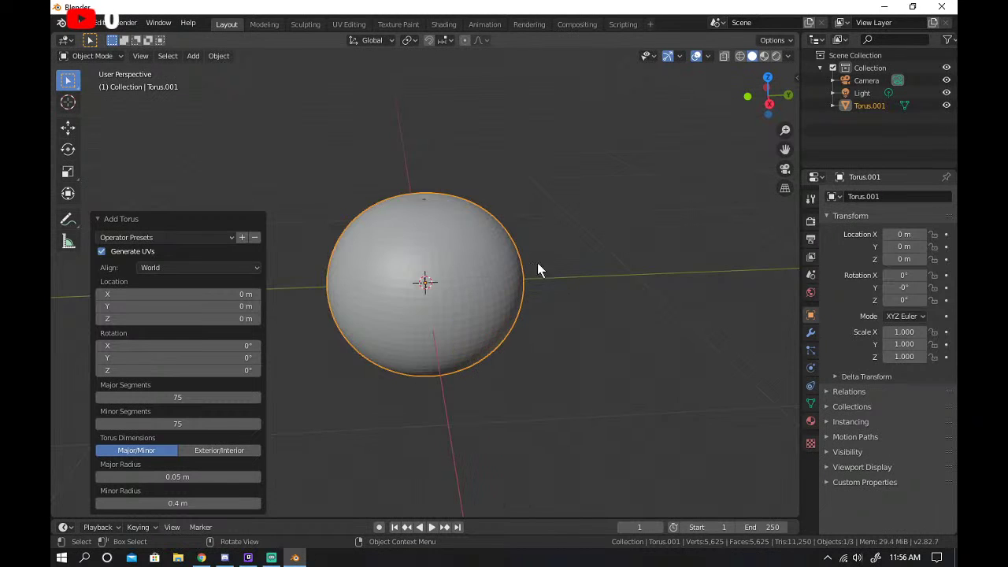
Switch the torus to Exterior/Interior dimensions, set the exterior radius to 0.42 m and enlarge the interior radius to form a thin ring.
drag(757, 99, 757, 130)
scroll(387, 281, up, 10)
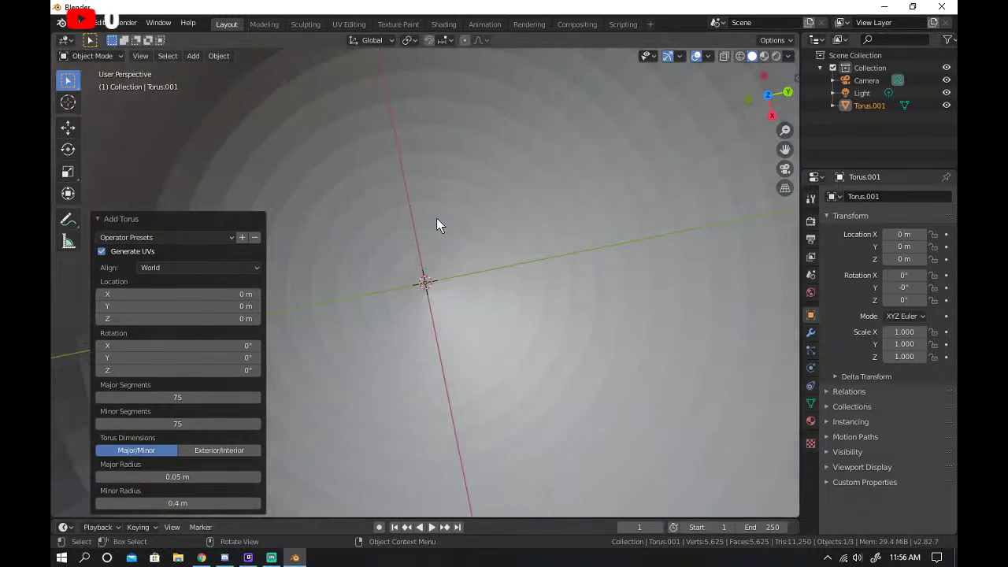
scroll(436, 223, down, 6)
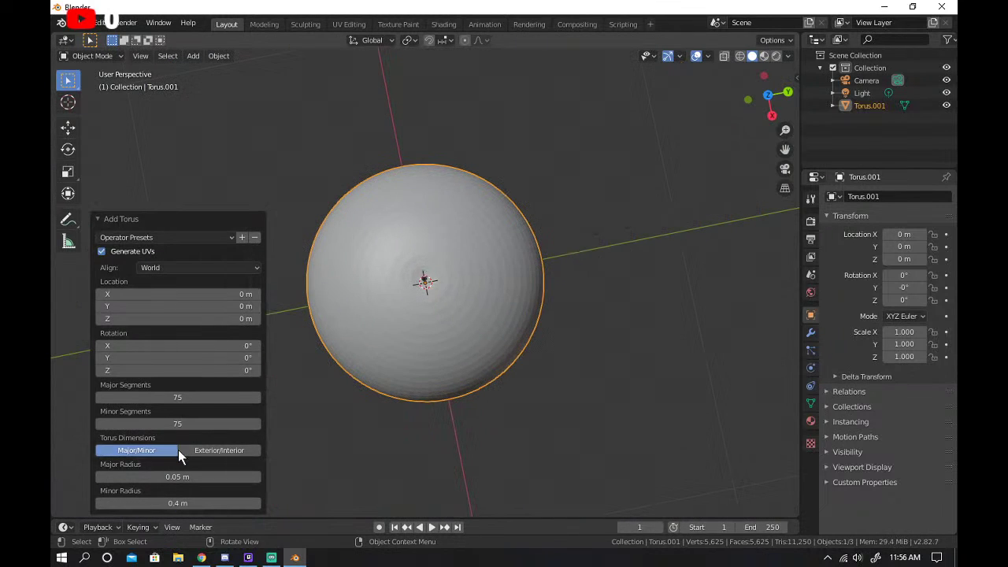
click(196, 451)
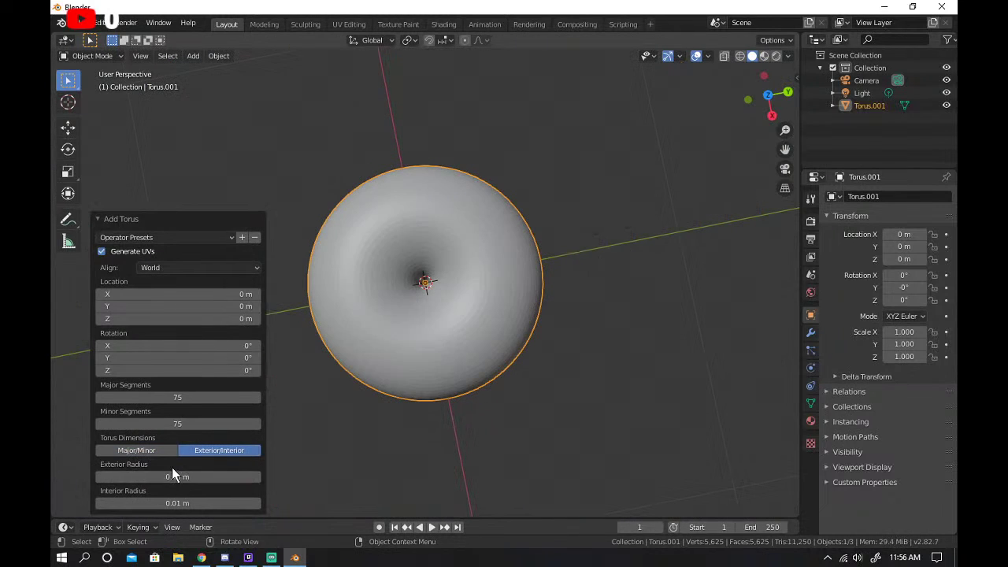
drag(178, 477, 206, 503)
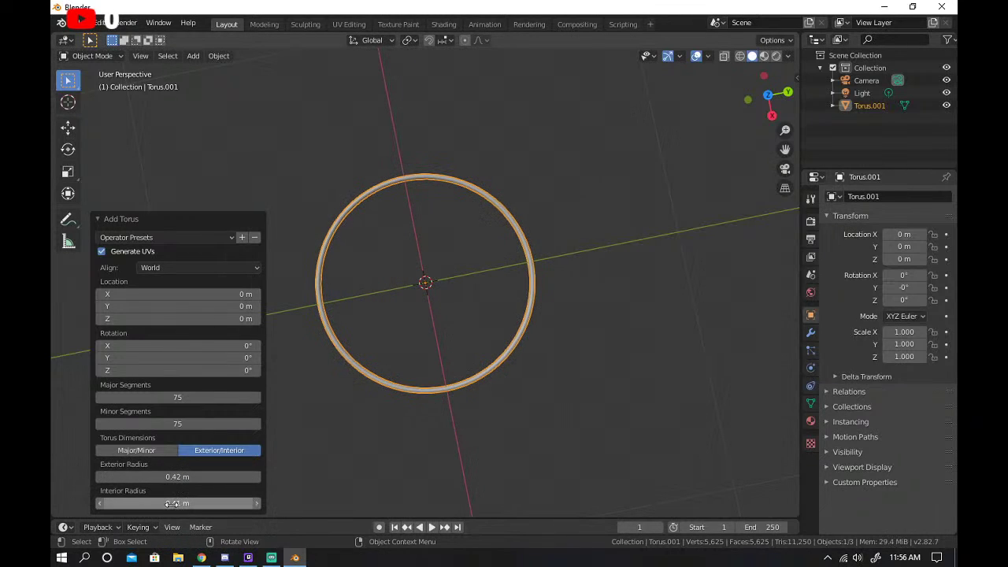
Undo the creation of the thin ring and delete the earlier torus that comes back.
key(ctrl+z)
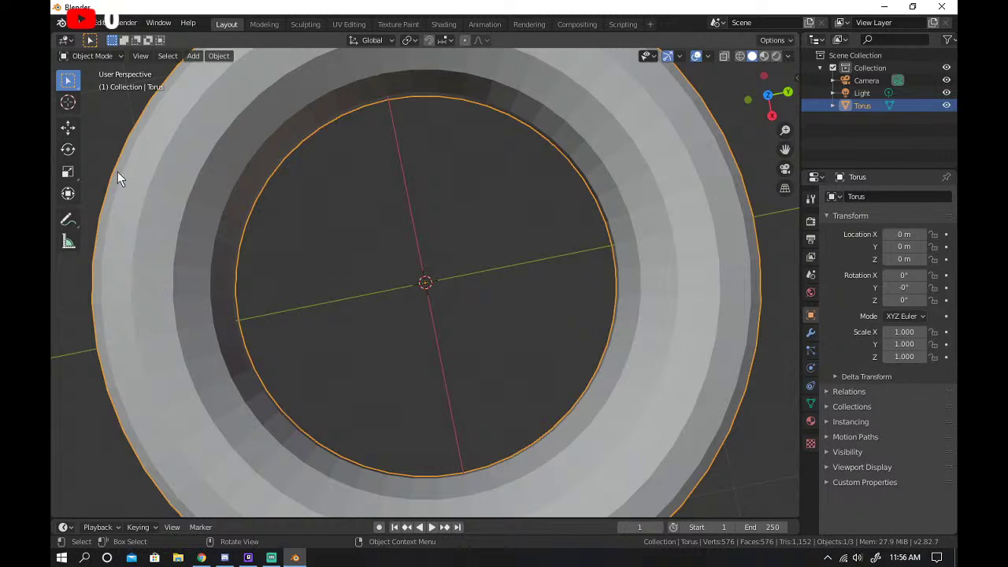
key(Delete)
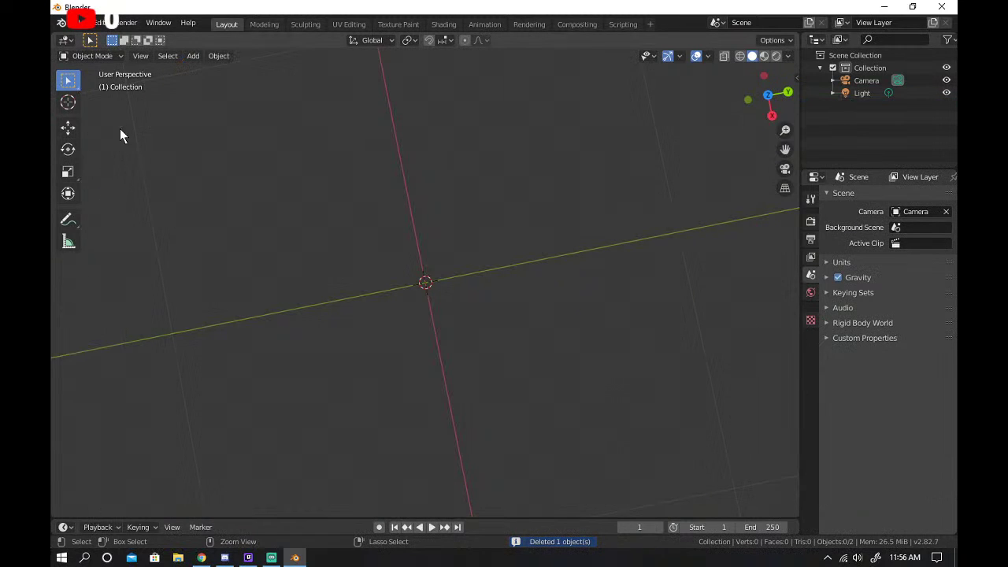
Add a torus mesh, slightly reduce its exterior radius and switch its dimensions to Major/Minor.
key(shift+a)
mouse_move(410, 176)
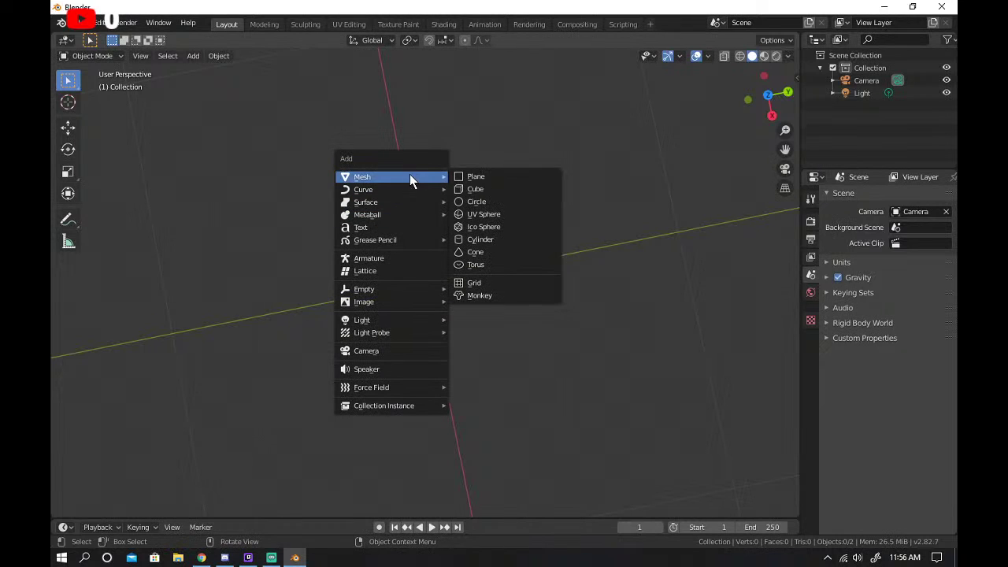
click(499, 264)
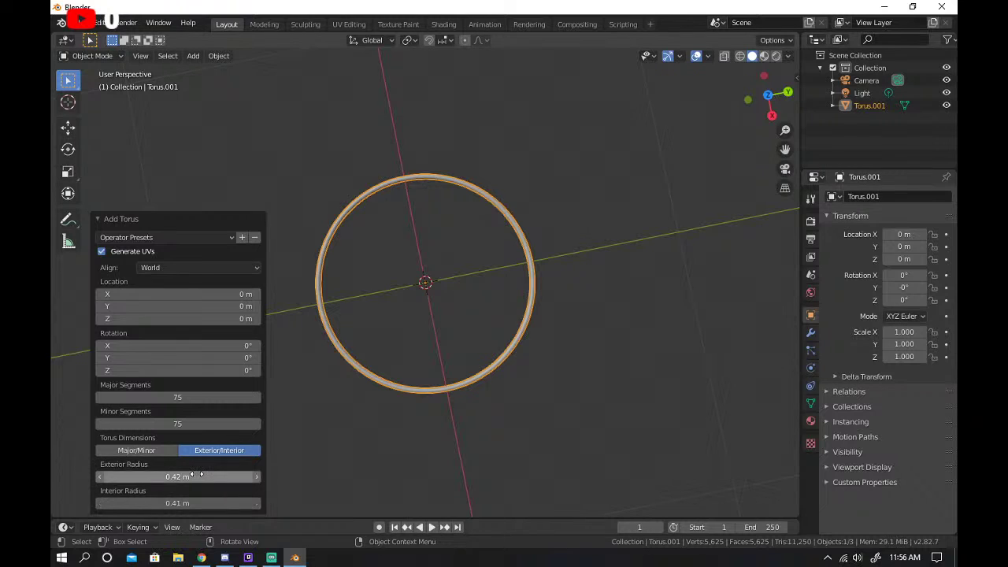
mouse_move(197, 476)
mouse_down()
mouse_move(145, 476)
mouse_move(188, 467)
mouse_up()
click(161, 448)
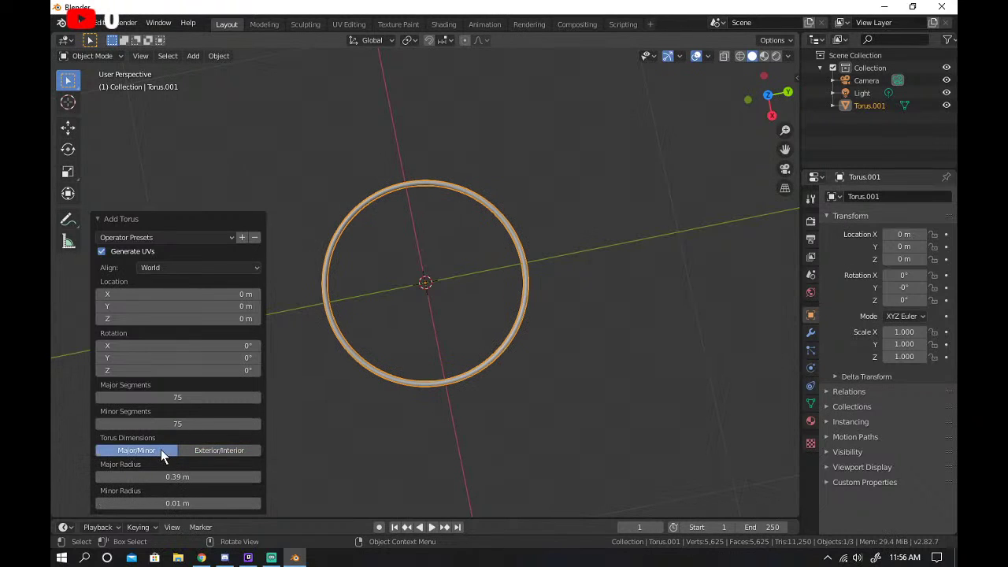
Set the torus's major radius to 0.05 m and its minor radius to 0.04 m.
click(195, 476)
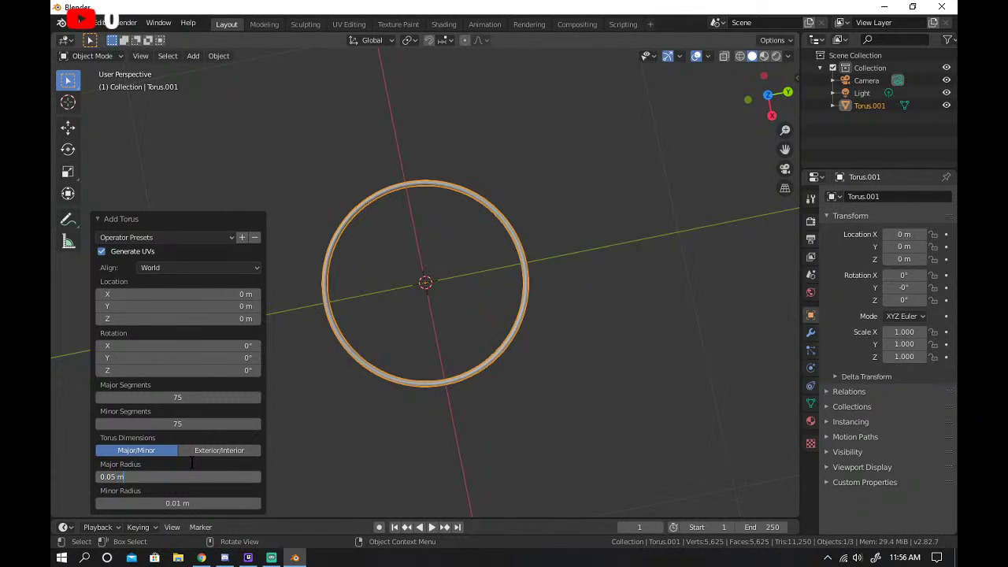
key(Return)
click(196, 503)
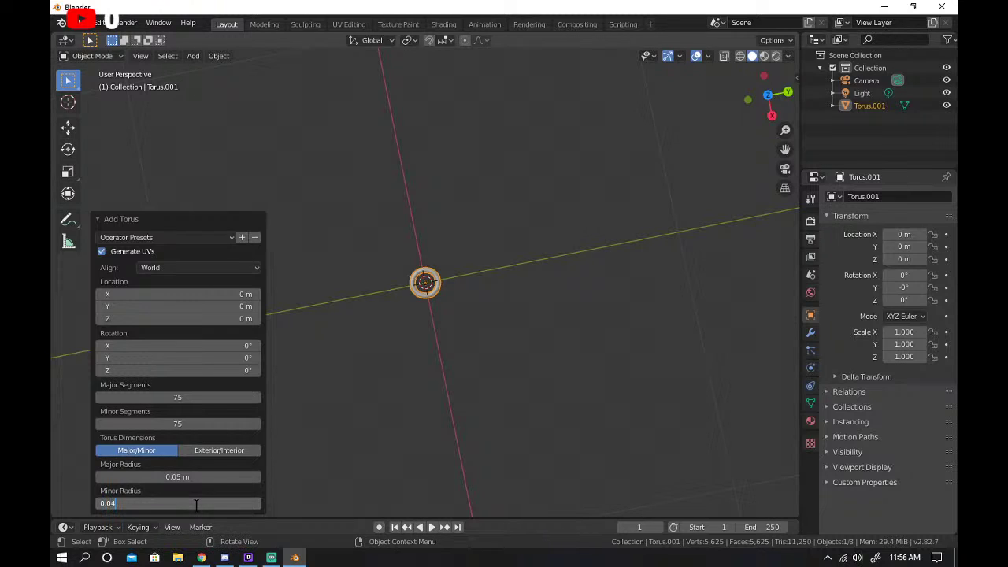
key(Return)
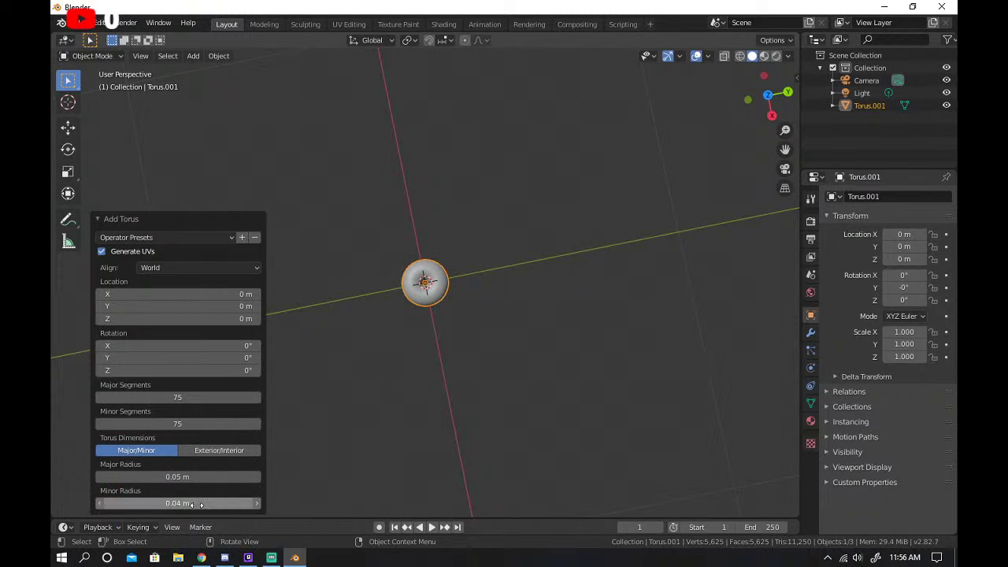
scroll(388, 250, up, 8)
scroll(389, 243, up, 3)
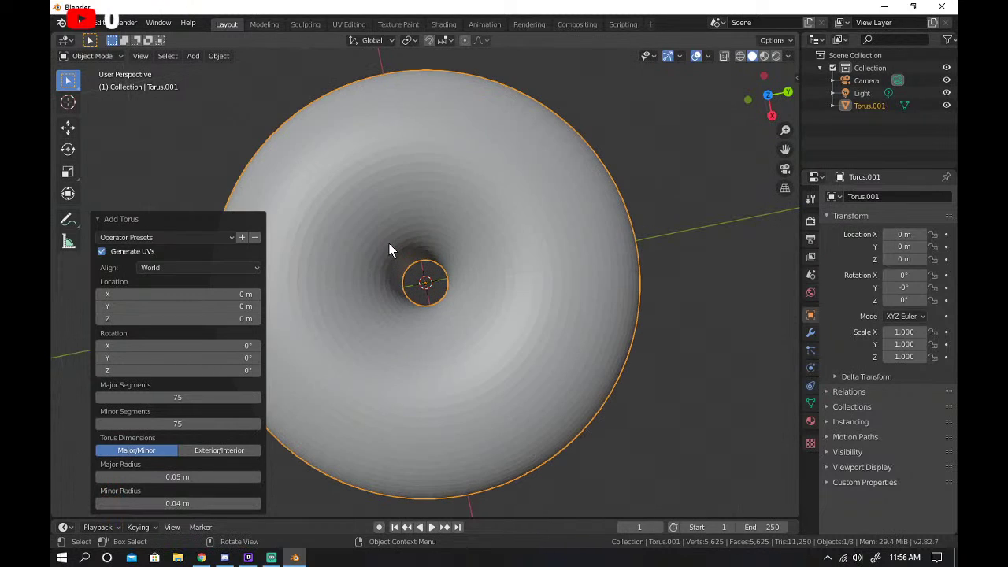
scroll(411, 237, down, 2)
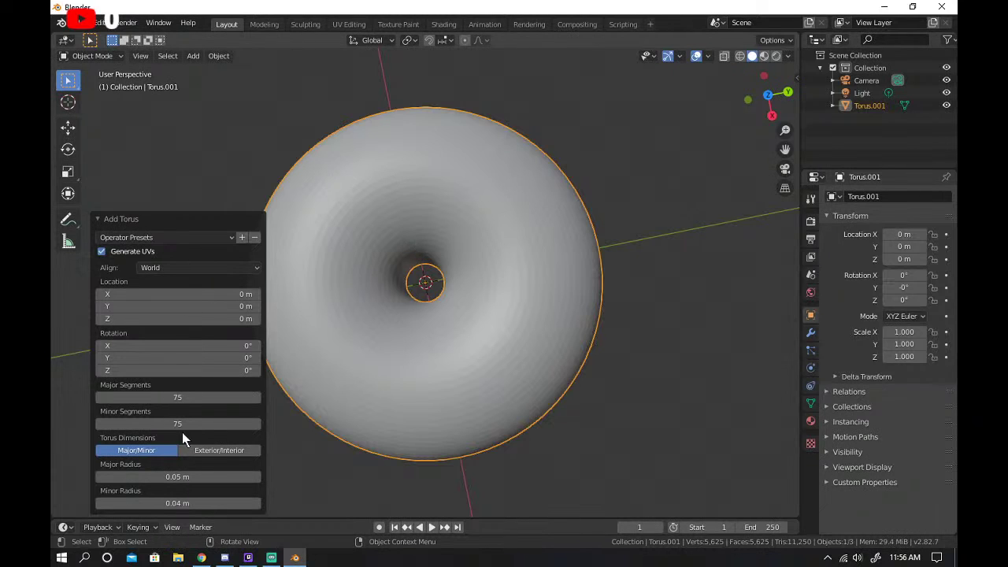
Switch the torus to Exterior/Interior dimensions, enlarge the interior radius to 0.04 m and set the exterior radius to 0.05 m.
click(207, 449)
mouse_move(177, 503)
mouse_down()
mouse_move(229, 503)
mouse_move(193, 503)
mouse_up()
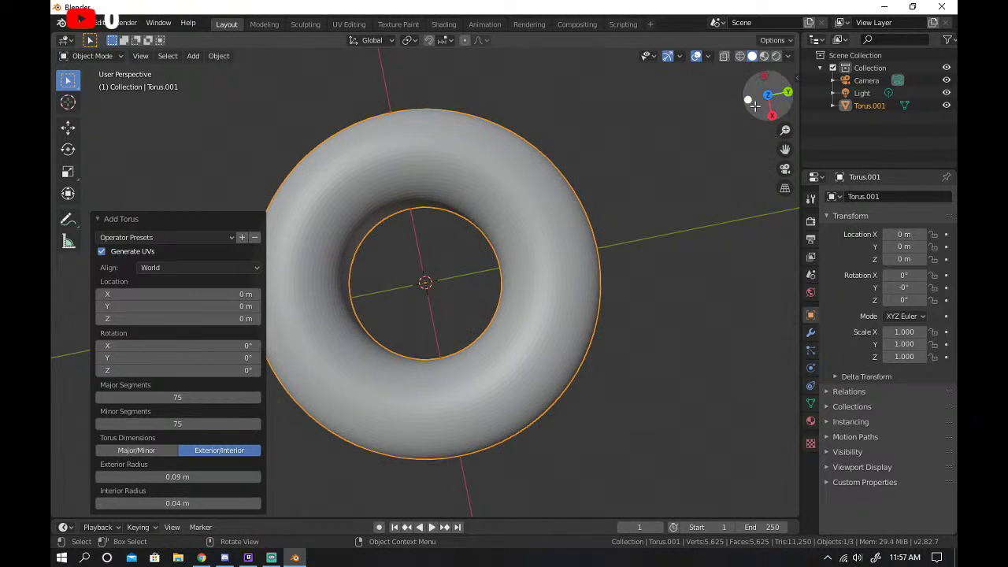
mouse_move(767, 95)
mouse_down()
mouse_move(767, 63)
mouse_move(768, 94)
mouse_move(779, 79)
mouse_up()
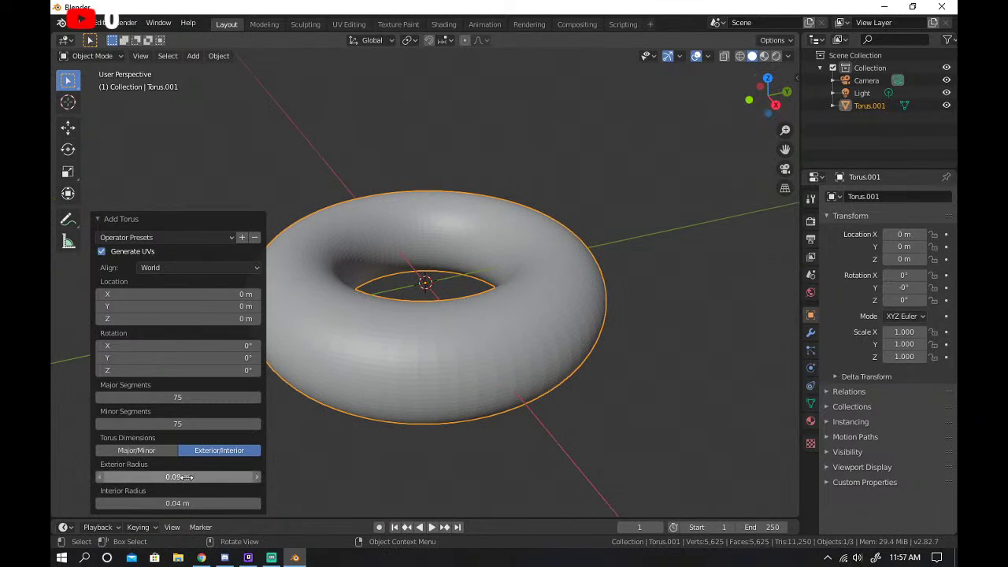
click(135, 476)
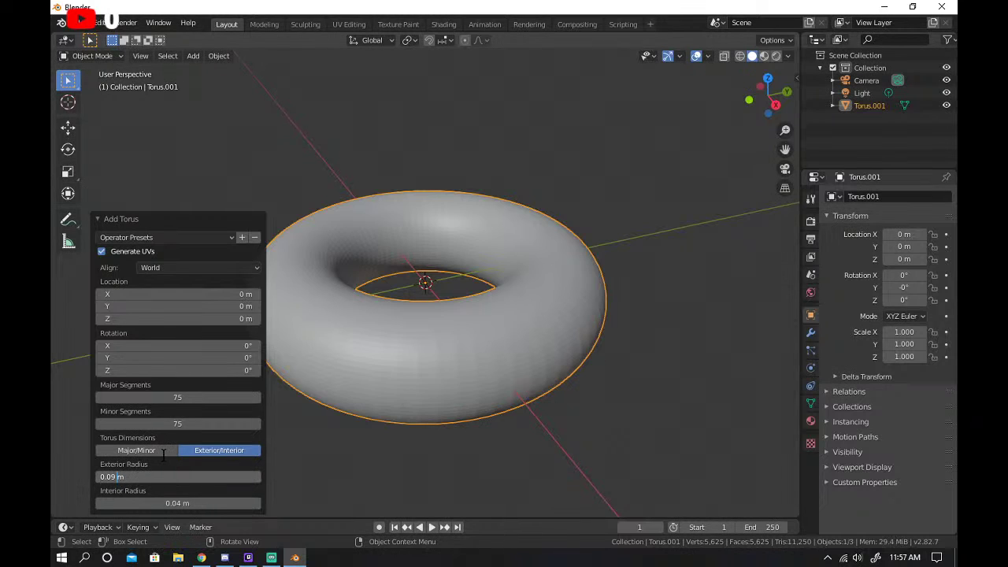
text(0.05 m)
key(Return)
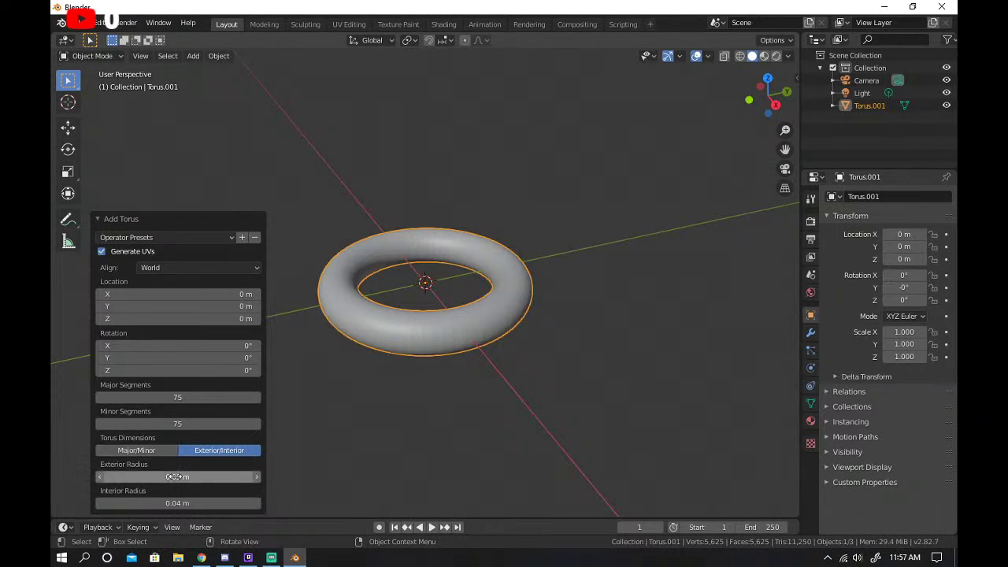
Reduce the torus's interior radius to 0.02 m for a thicker donut and deselect it.
click(191, 503)
key(Return)
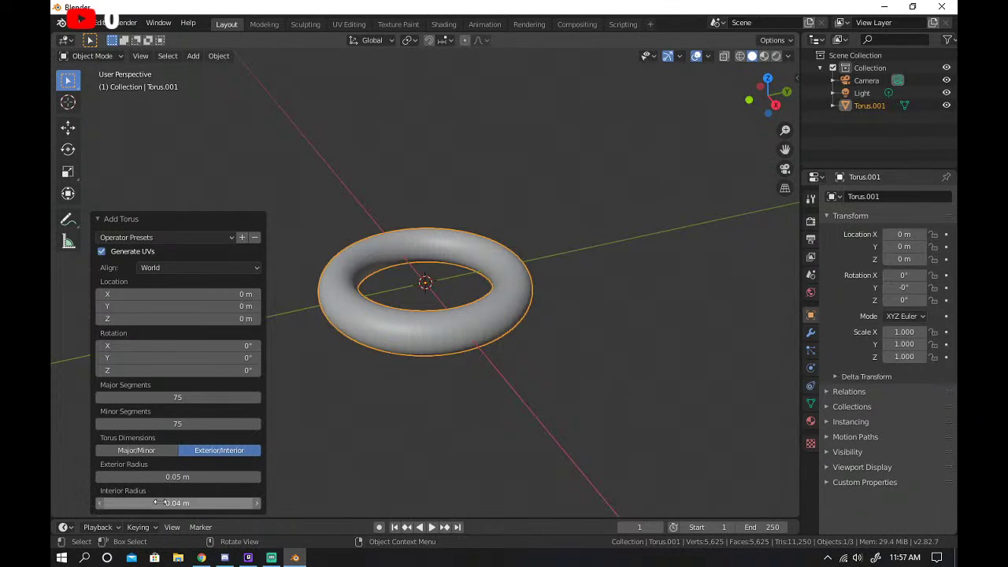
drag(208, 503, 184, 502)
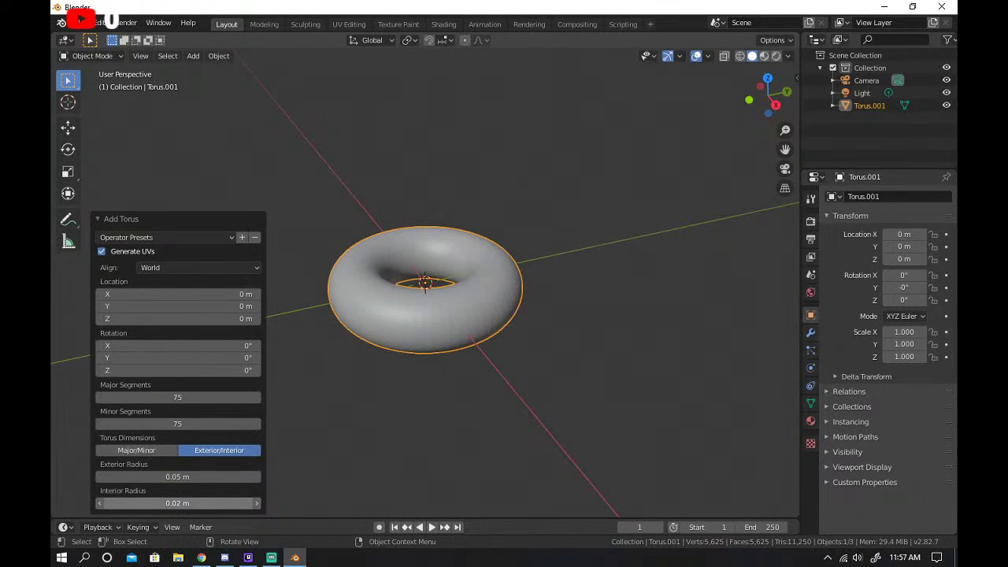
click(184, 503)
key(Return)
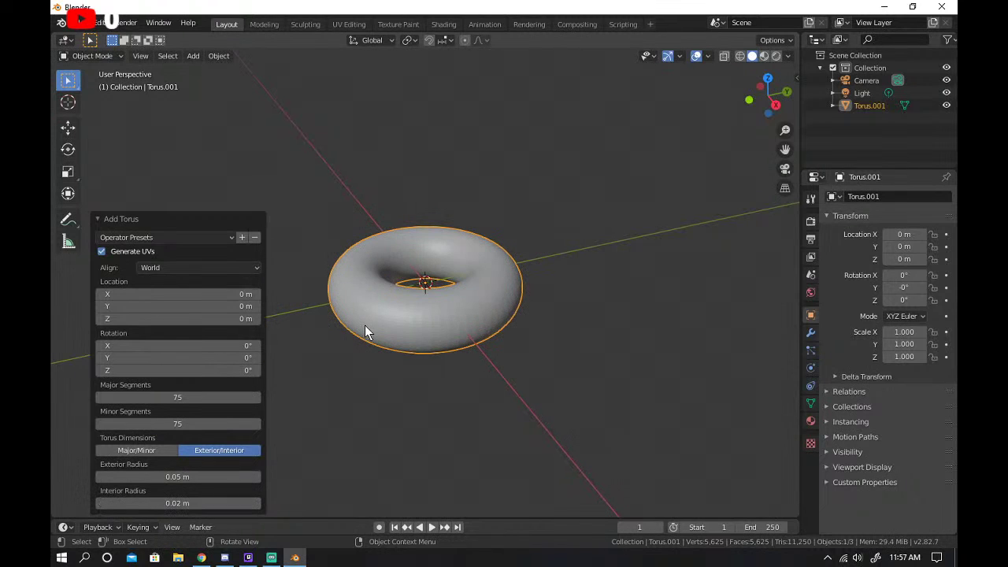
scroll(450, 272, up, 2)
drag(532, 191, 448, 160)
right_click(448, 160)
key(Escape)
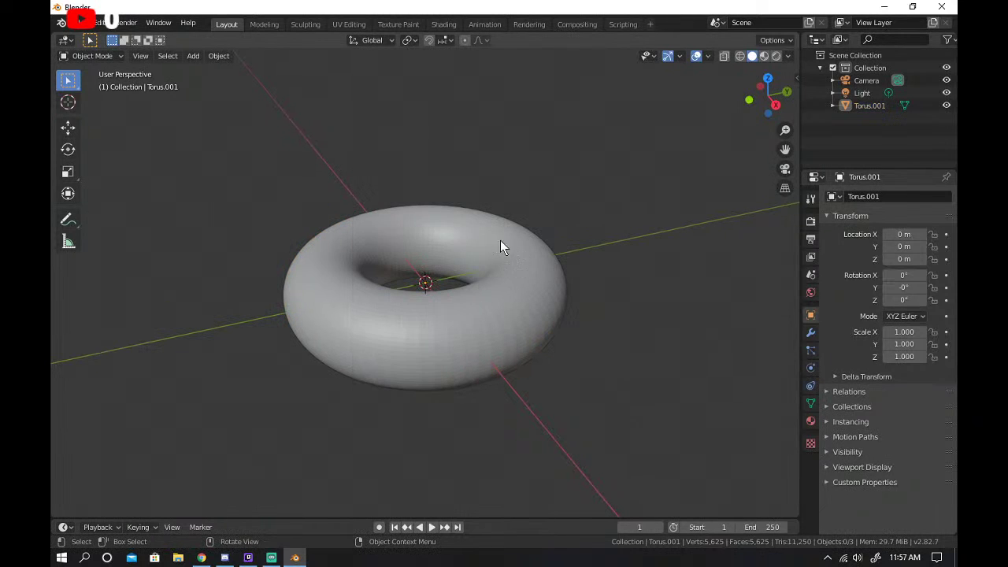
drag(767, 92, 712, 103)
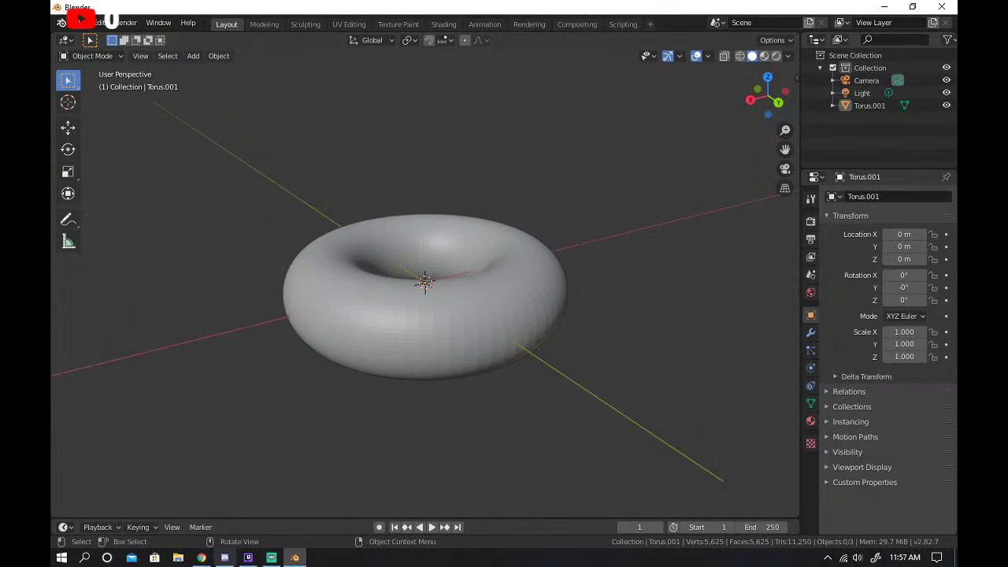
Switch to the YouTube tutorial in Chrome, watch the torus sizing part in full screen, pause it and return to Blender.
click(201, 557)
click(316, 260)
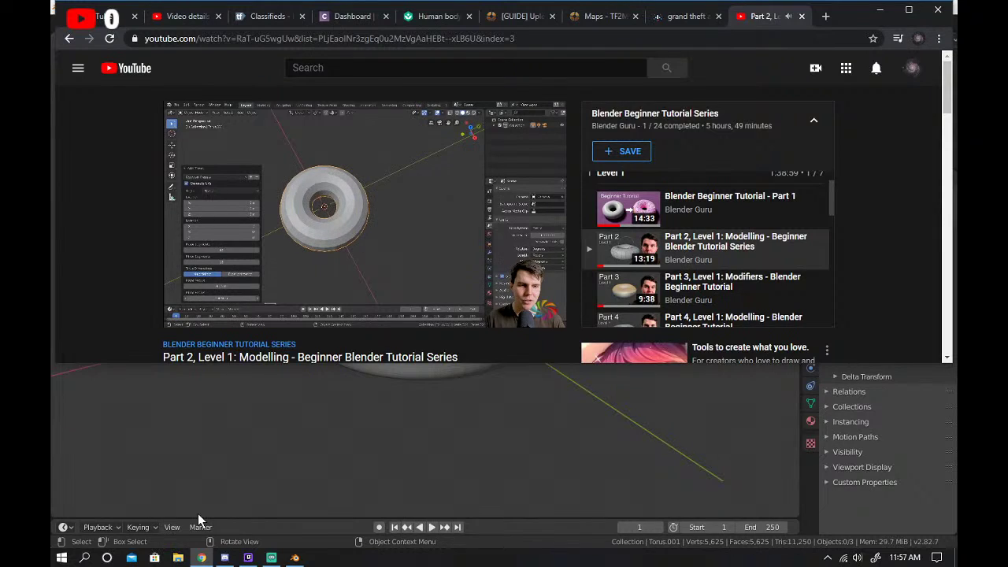
click(547, 317)
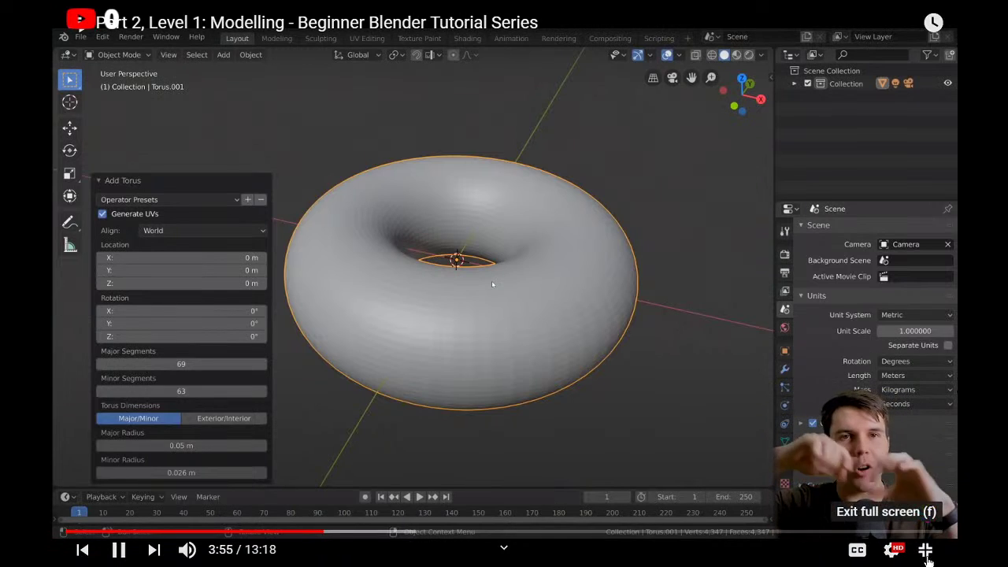
click(926, 550)
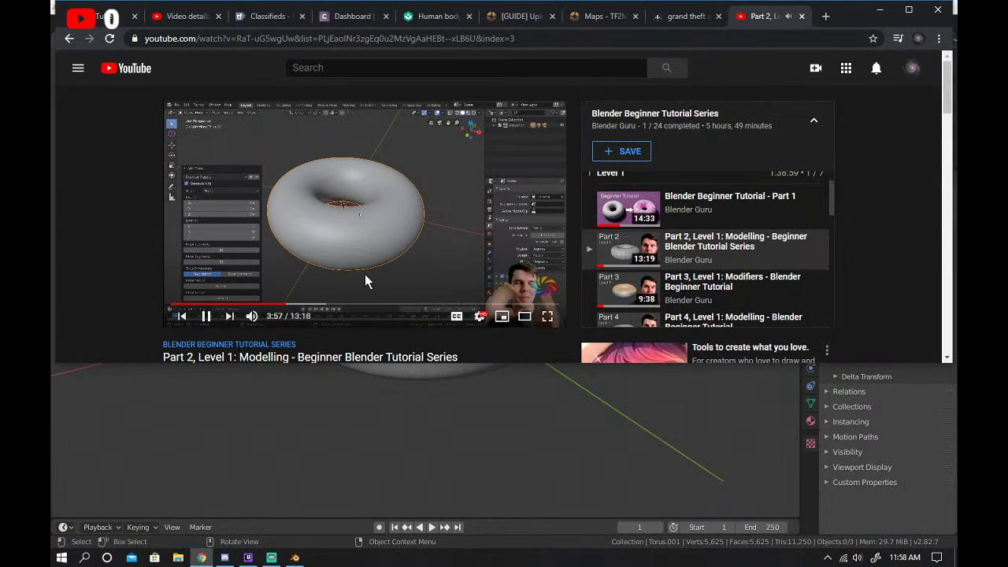
click(364, 274)
click(294, 558)
Replace the existing torus with a newly added one and switch its dimensions to Major/Minor.
click(352, 305)
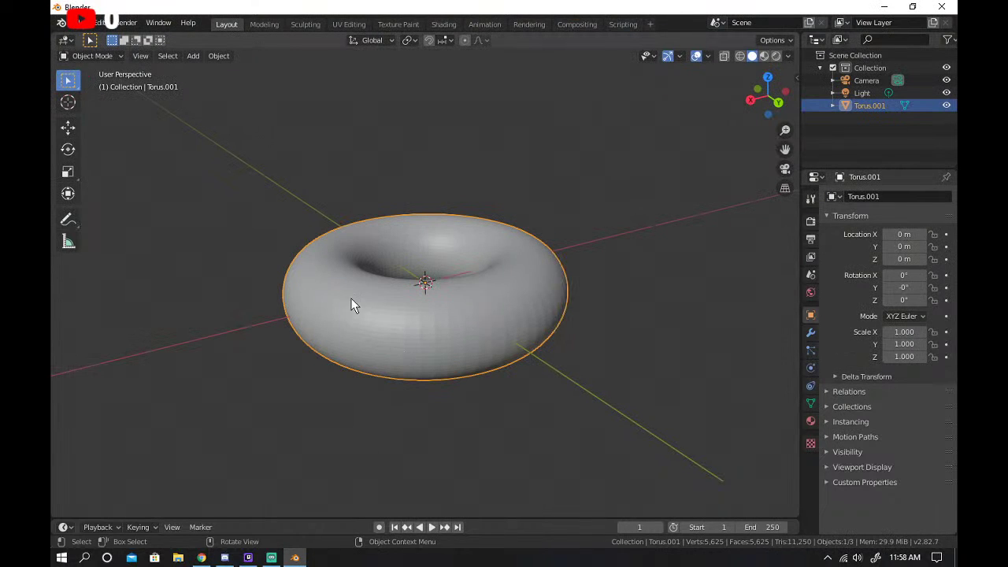
key(Delete)
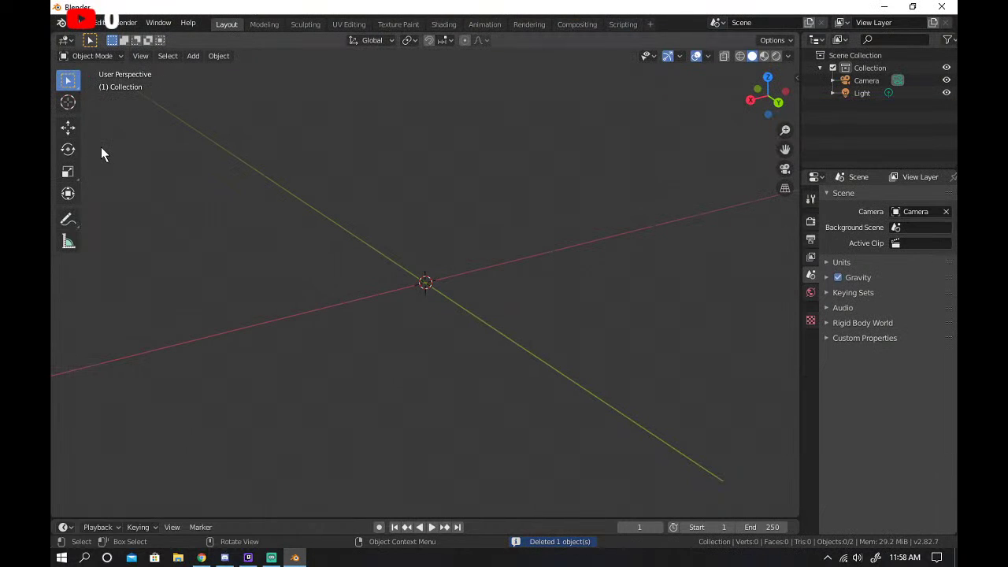
key(shift+a)
mouse_move(141, 147)
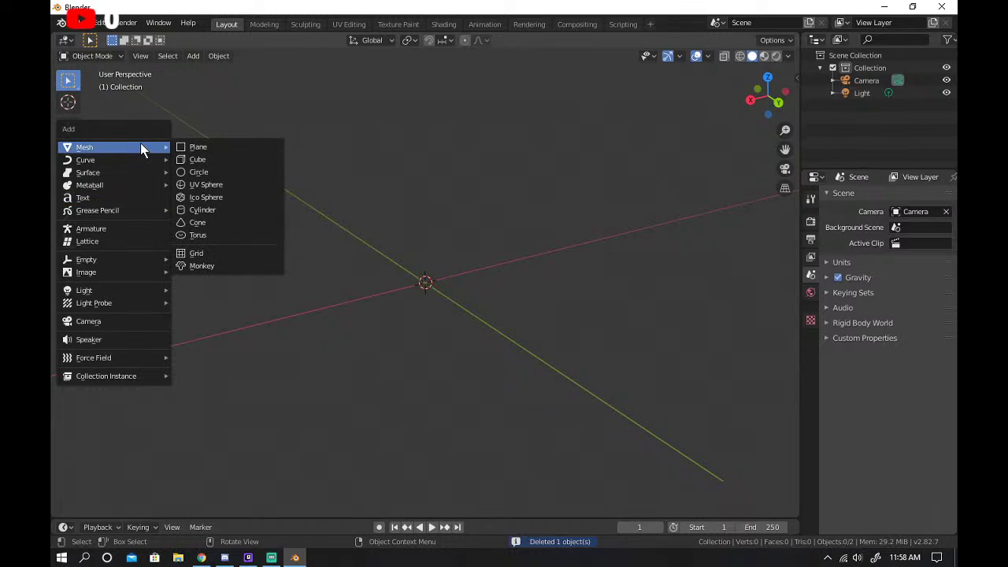
click(207, 231)
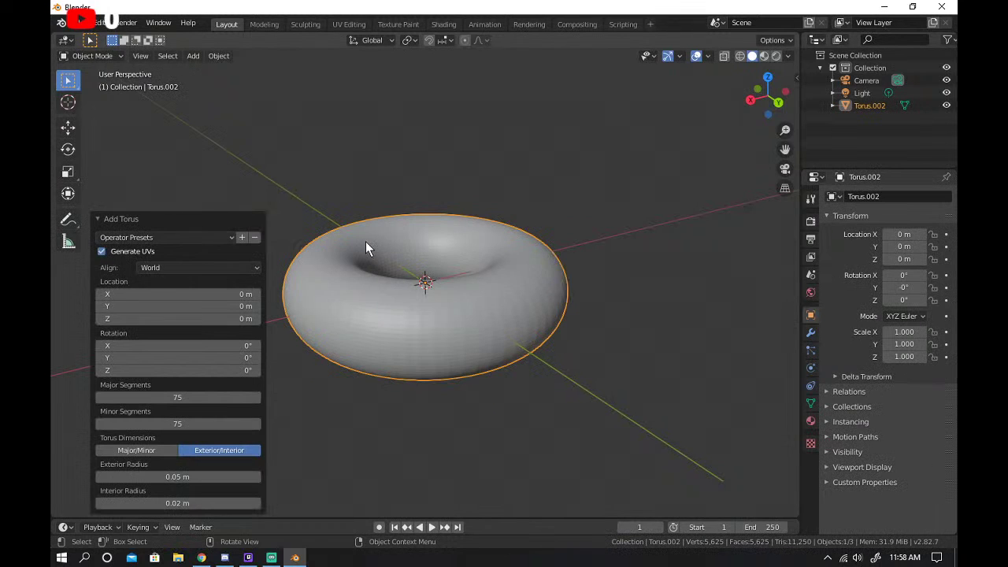
click(166, 449)
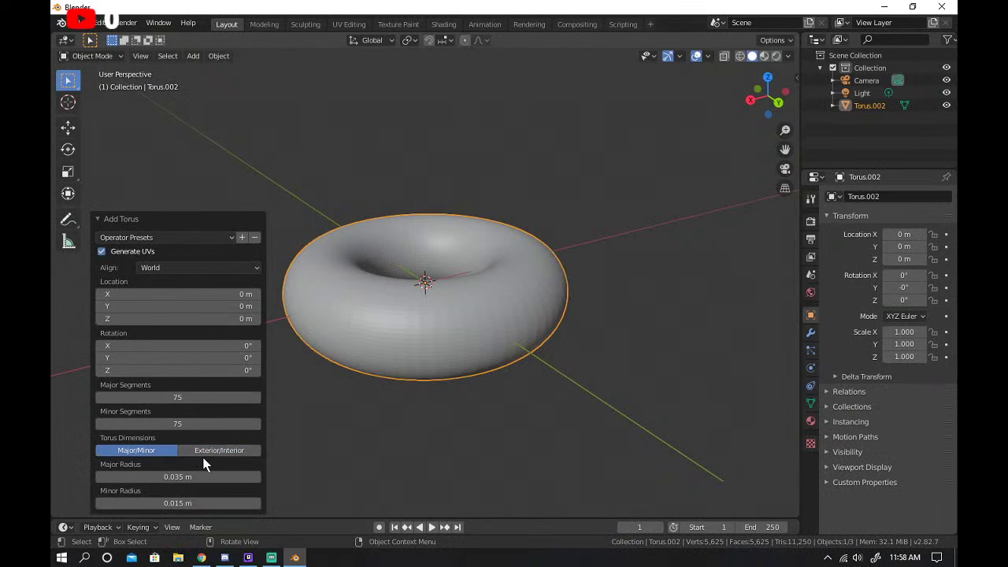
Watch the tutorial's explanation of major and minor segments in full screen in Chrome, pause it and return to Blender.
click(202, 558)
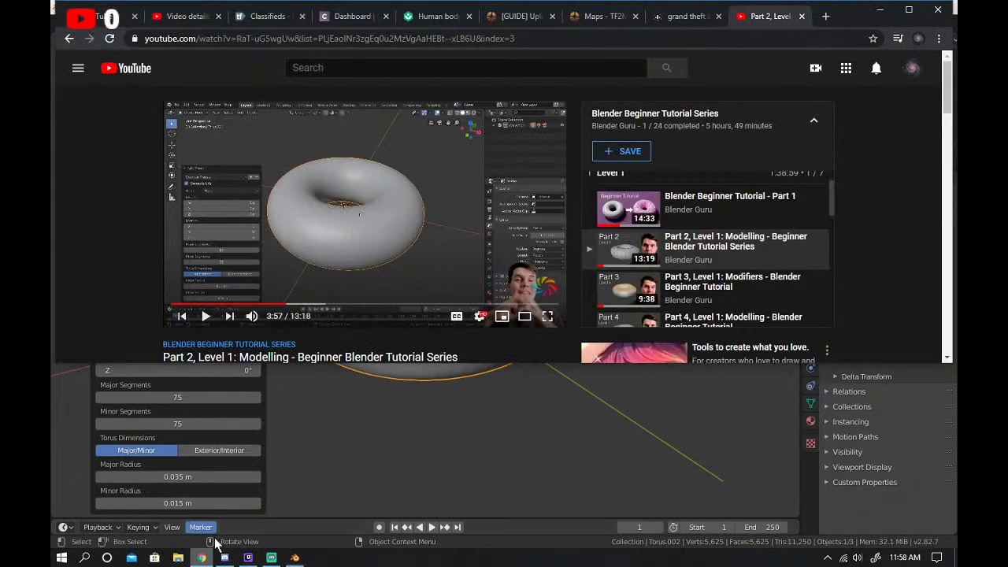
click(418, 272)
click(547, 316)
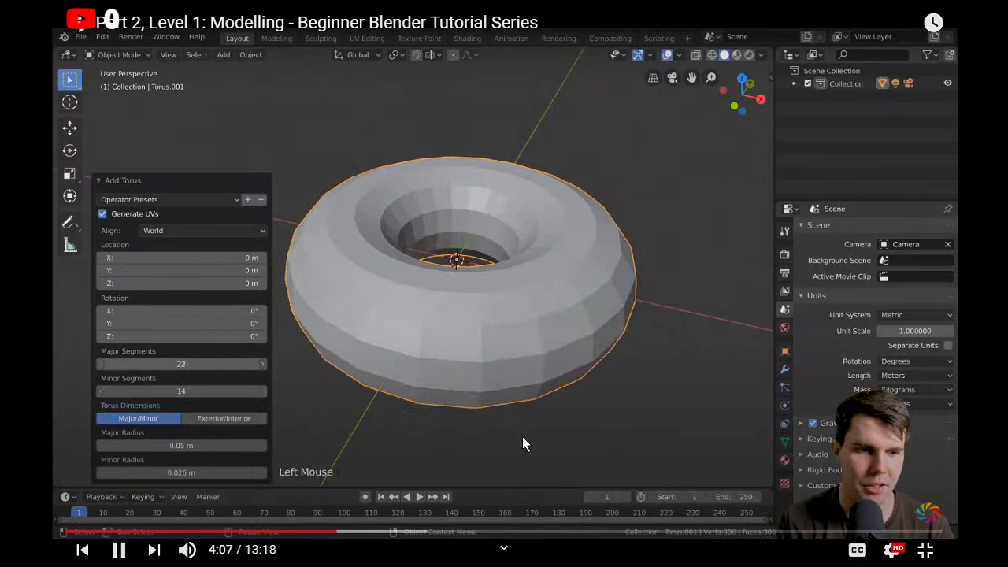
key(space)
click(925, 549)
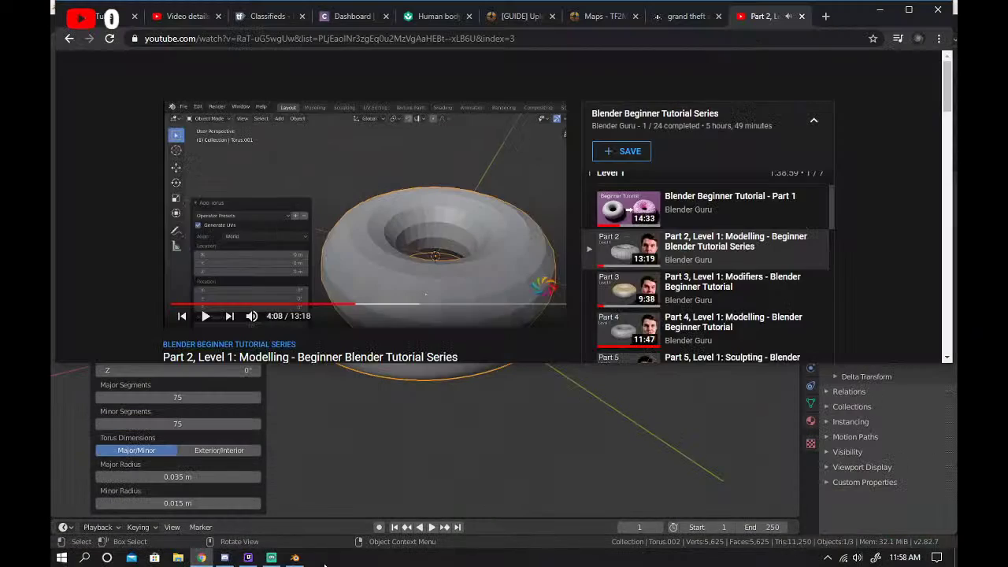
click(295, 558)
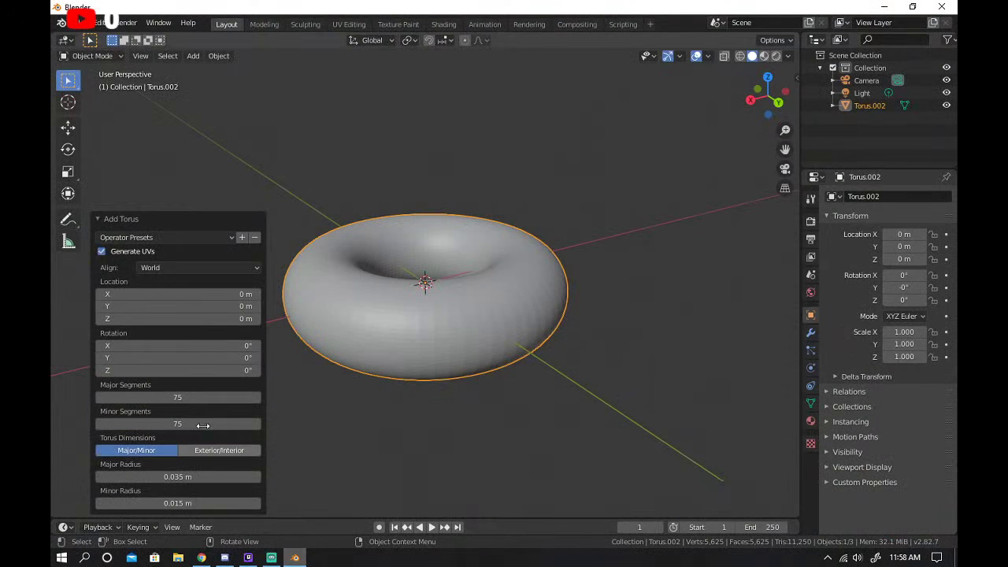
Set both the major and the minor segments of the torus to 20.
click(200, 395)
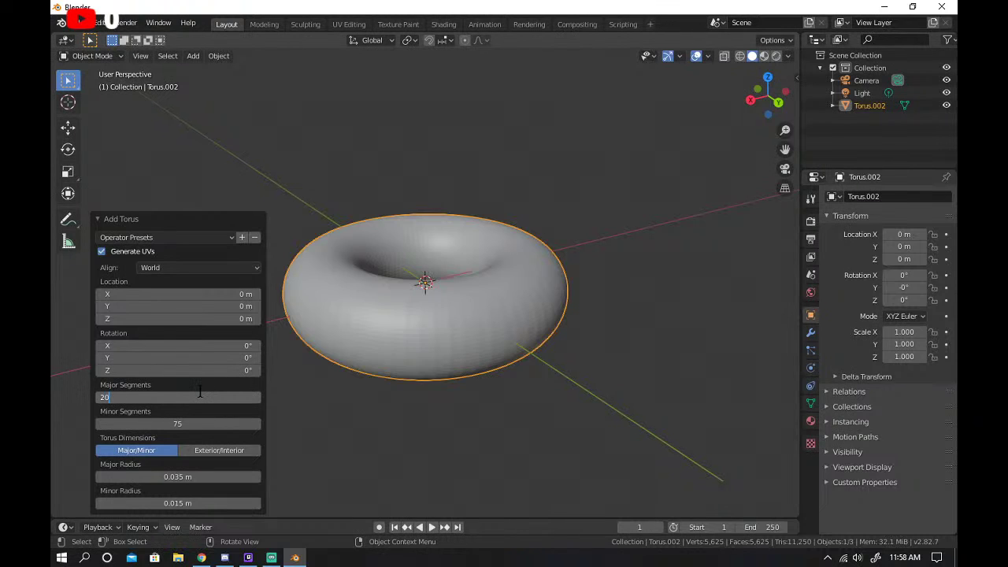
text(20)
key(Return)
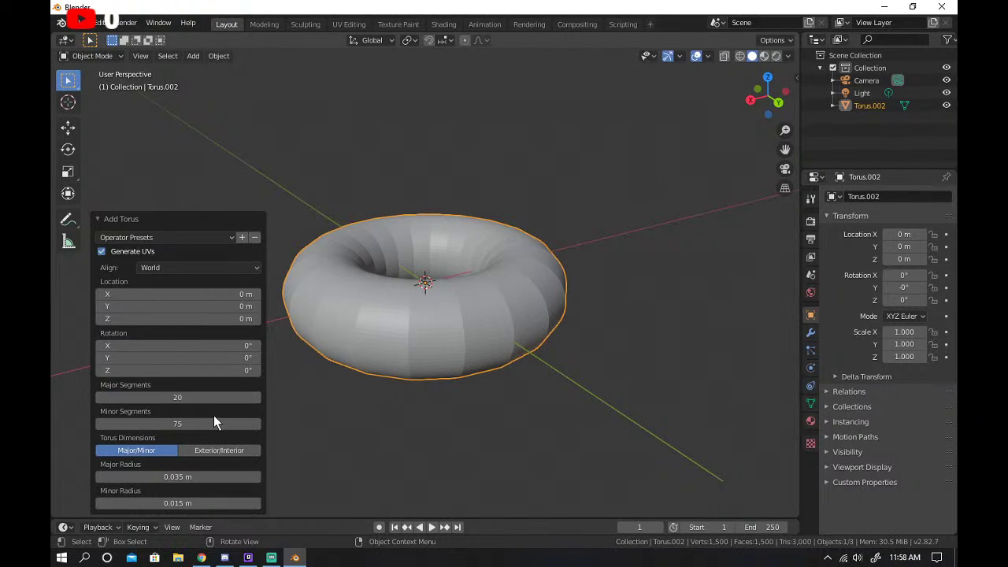
click(215, 423)
text(20)
key(Return)
right_click(368, 330)
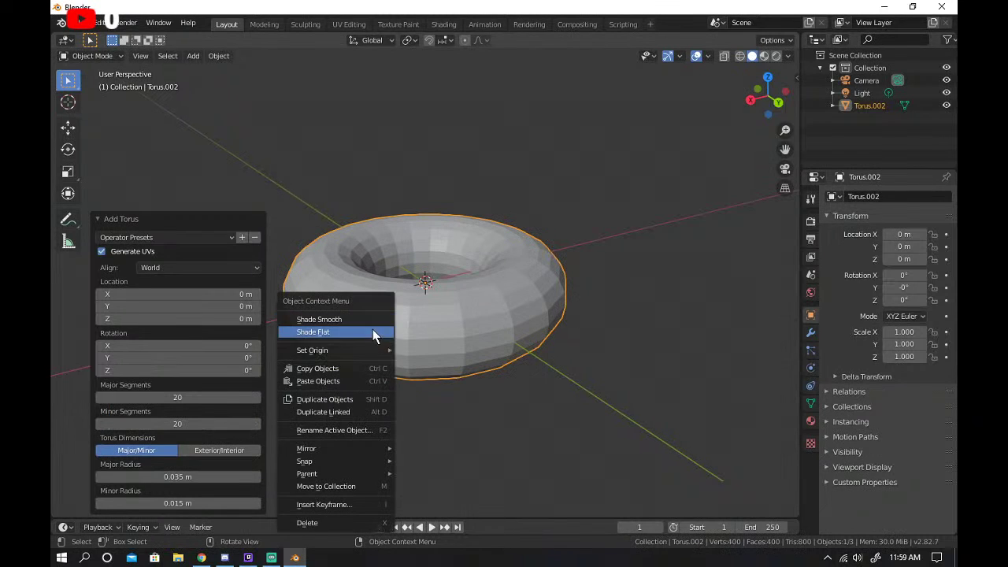
Set both the major and the minor segments of the torus to 10.
click(222, 394)
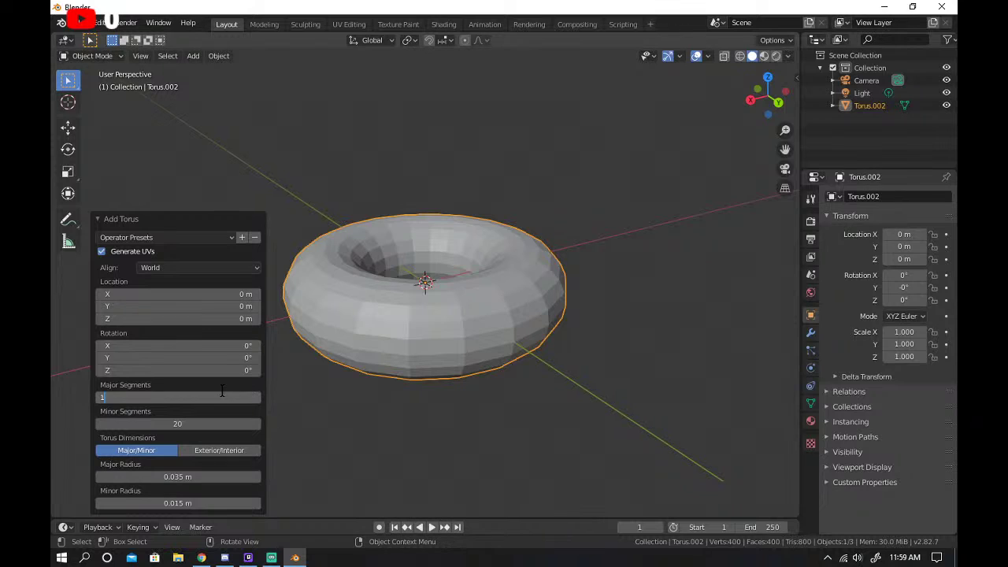
key(Return)
drag(200, 424, 178, 423)
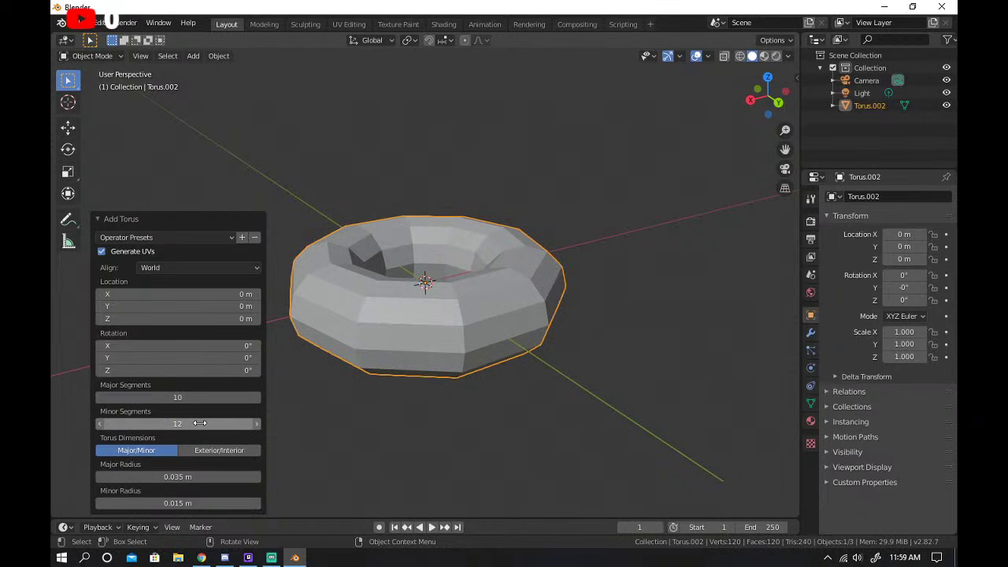
click(200, 423)
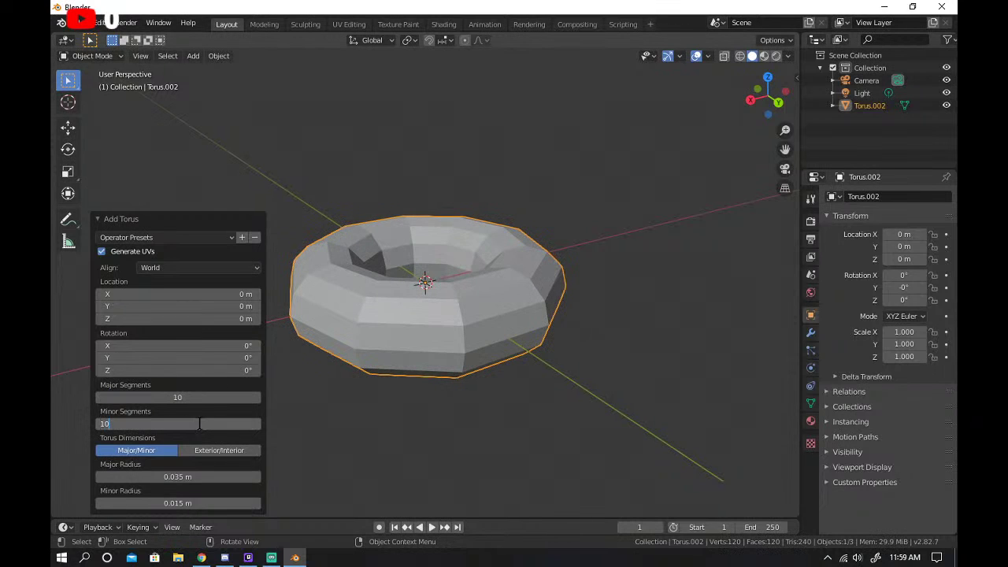
text(10)
key(Return)
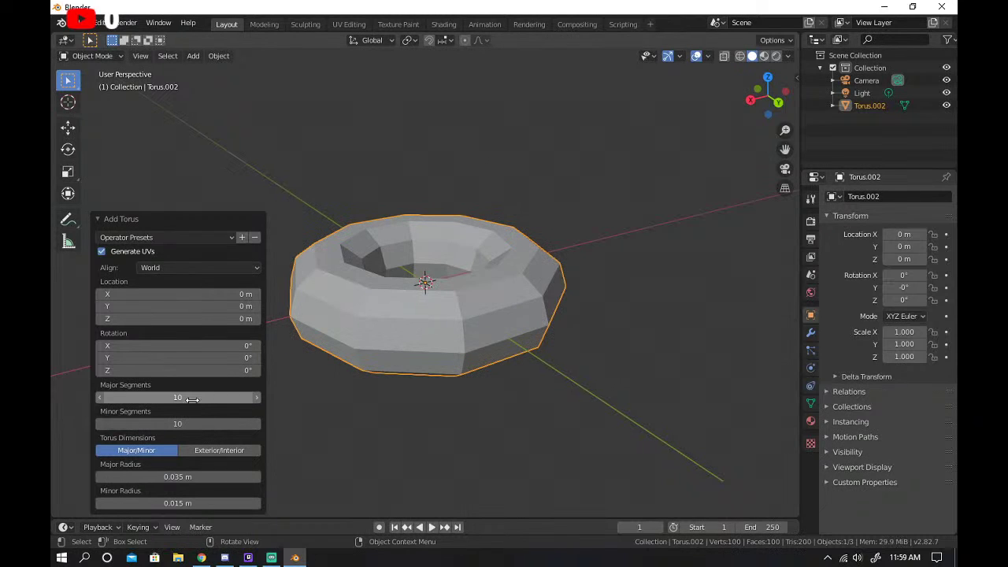
Raise the torus's major and minor segments to 15 each.
click(191, 400)
text(15)
key(Return)
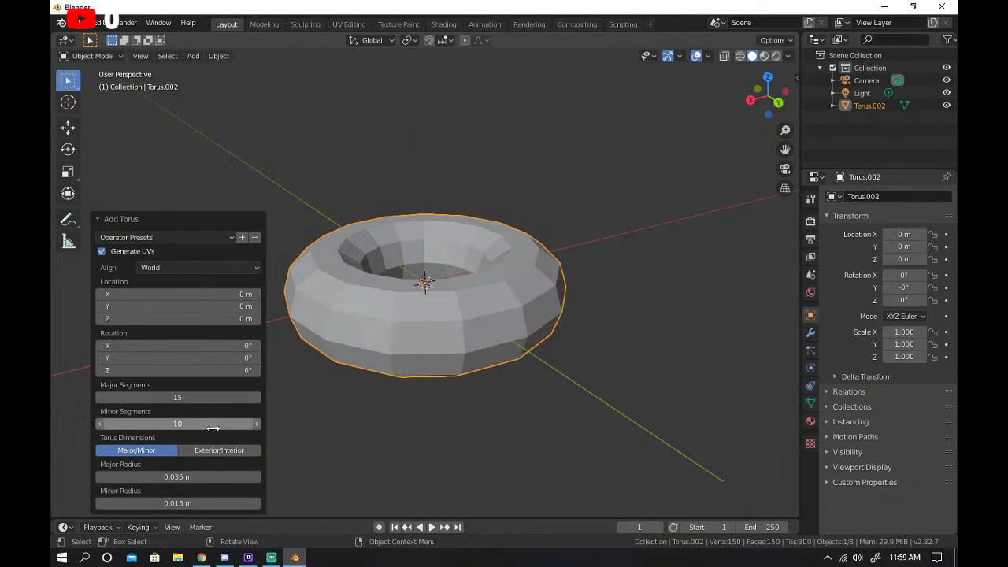
click(211, 426)
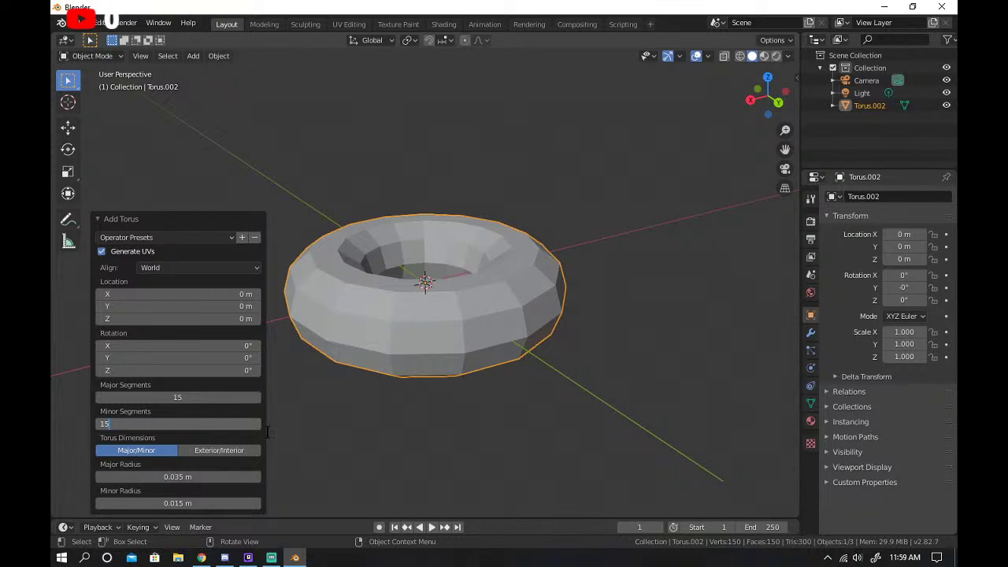
key(Return)
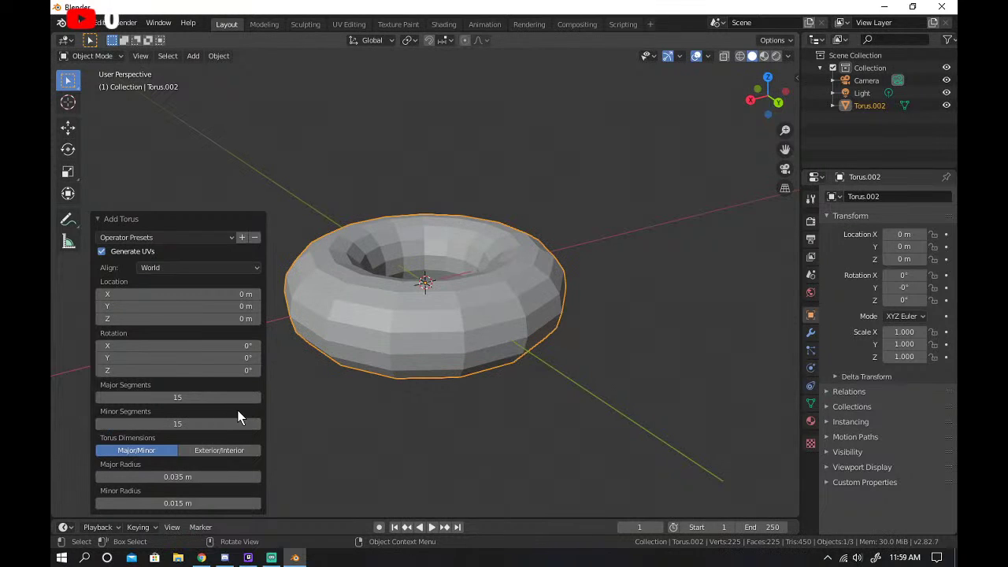
Change the torus's segment counts to 20 major and 20 minor.
click(195, 399)
text(20)
key(Return)
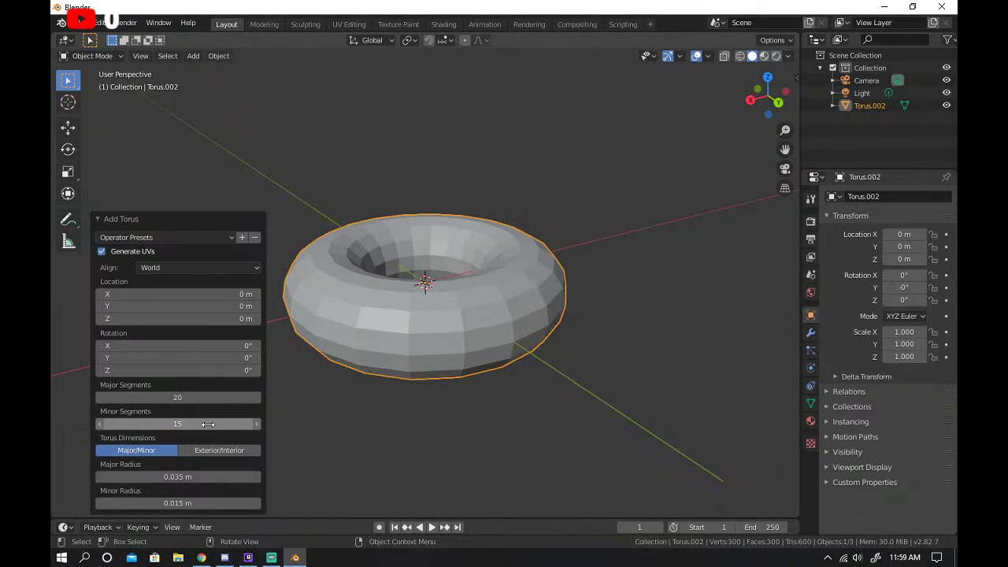
click(203, 425)
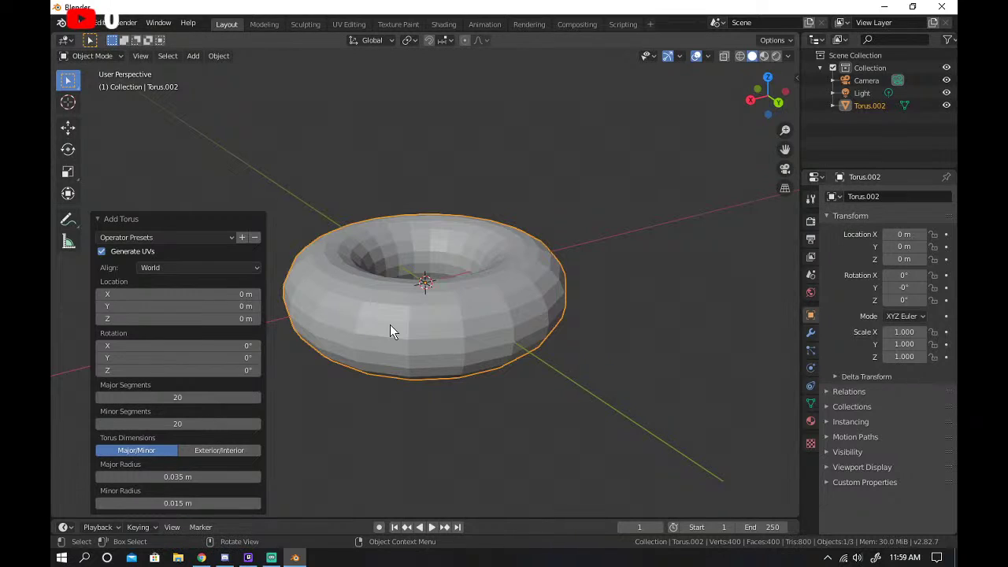
Switch to the YouTube tutorial in Chrome, resume it in full screen to watch the segment discussion, and return to Blender.
click(203, 557)
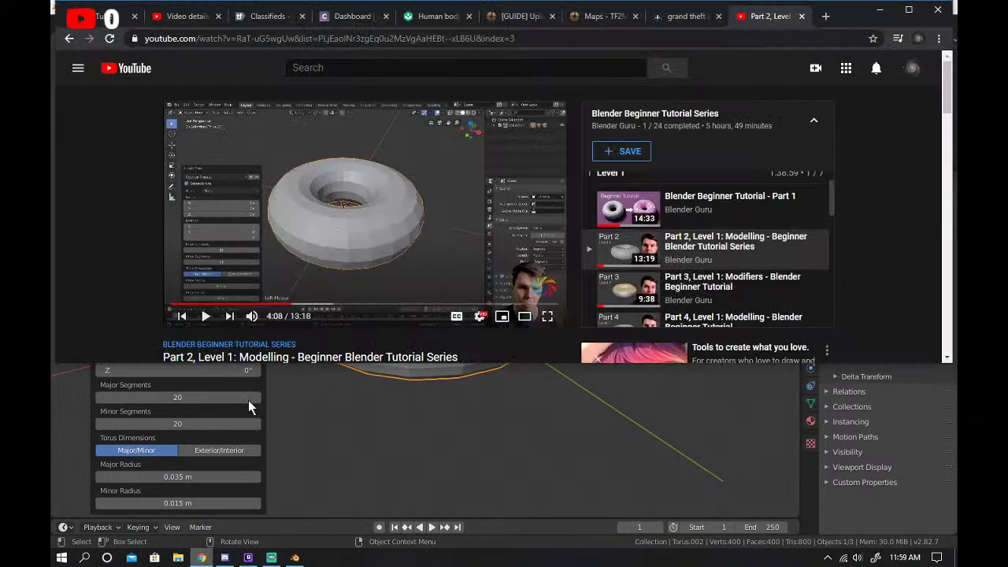
click(328, 162)
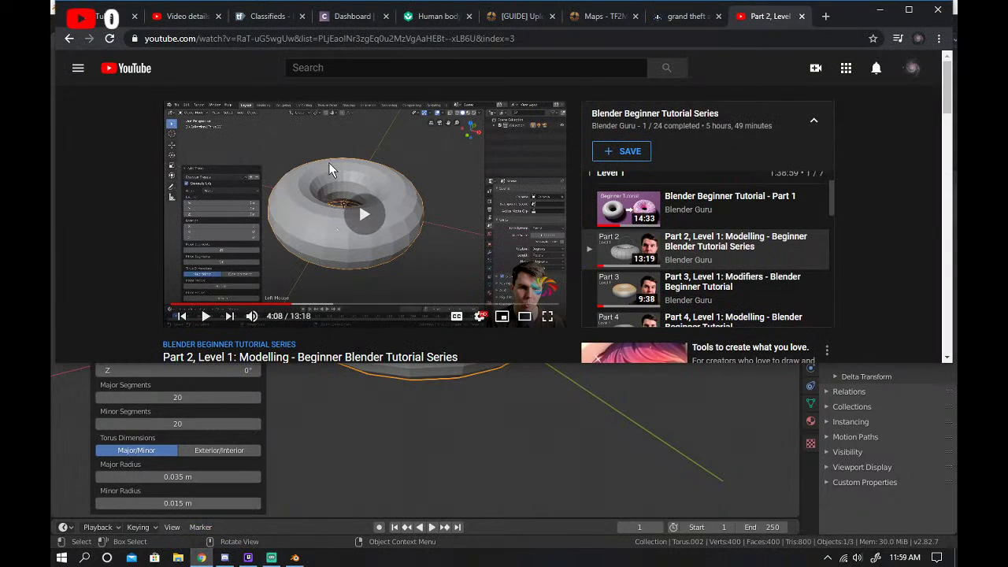
click(551, 319)
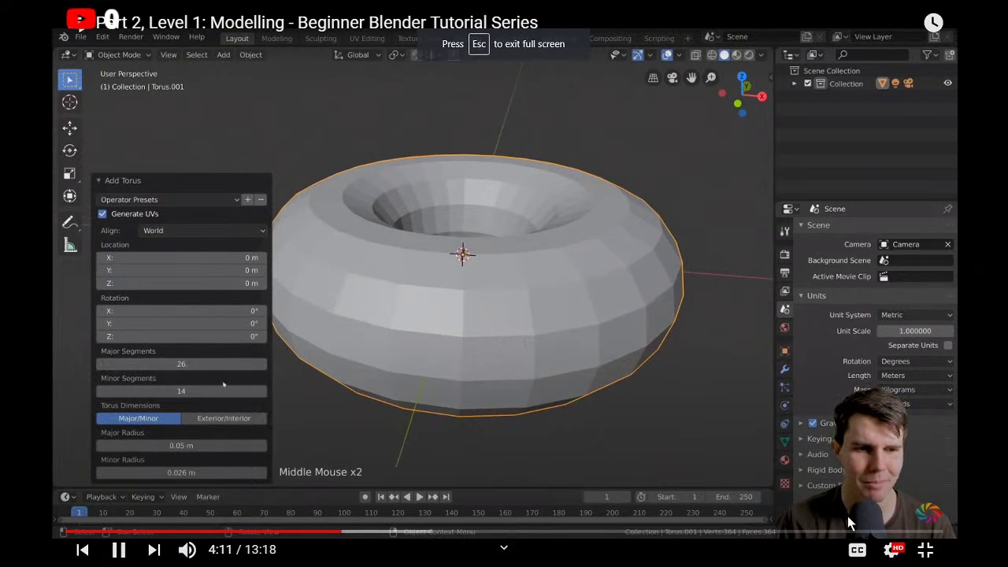
click(925, 549)
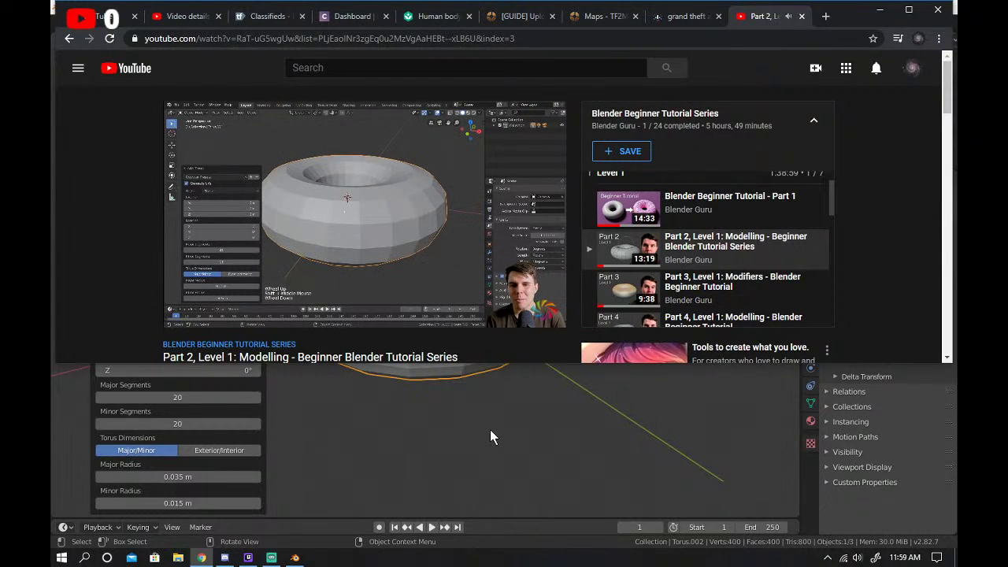
click(295, 559)
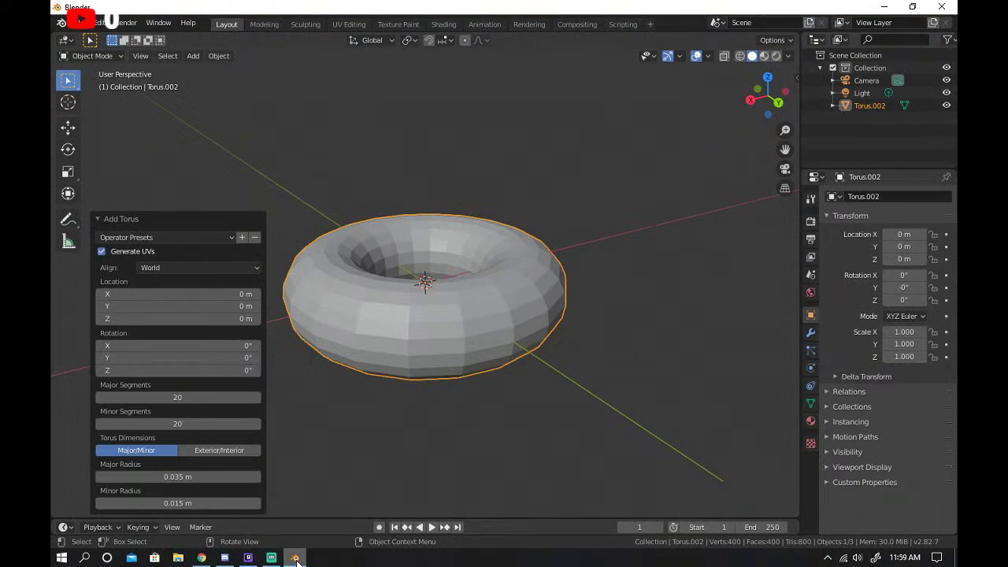
Set the torus's major segments to 25.
drag(185, 419, 186, 398)
click(186, 398)
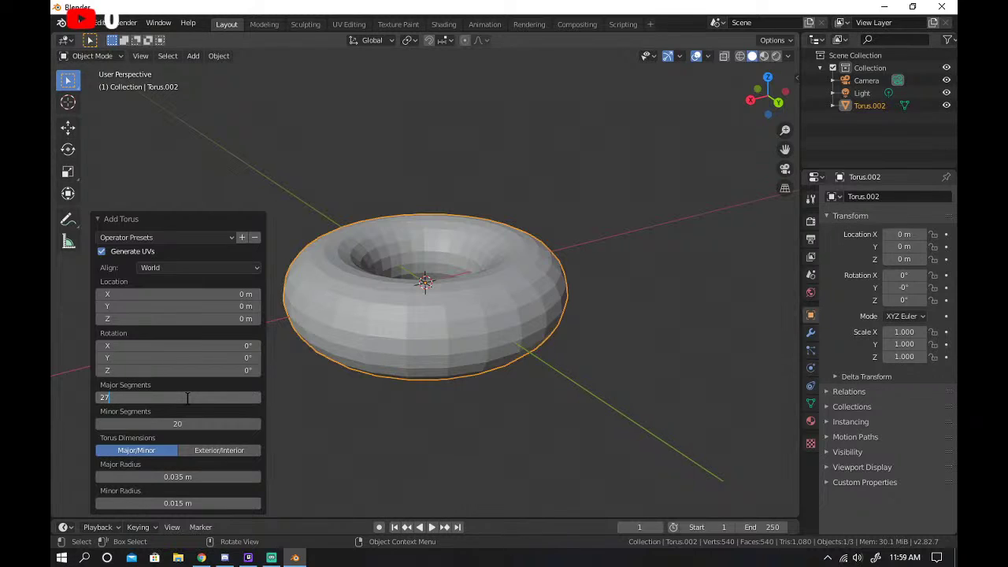
key(Return)
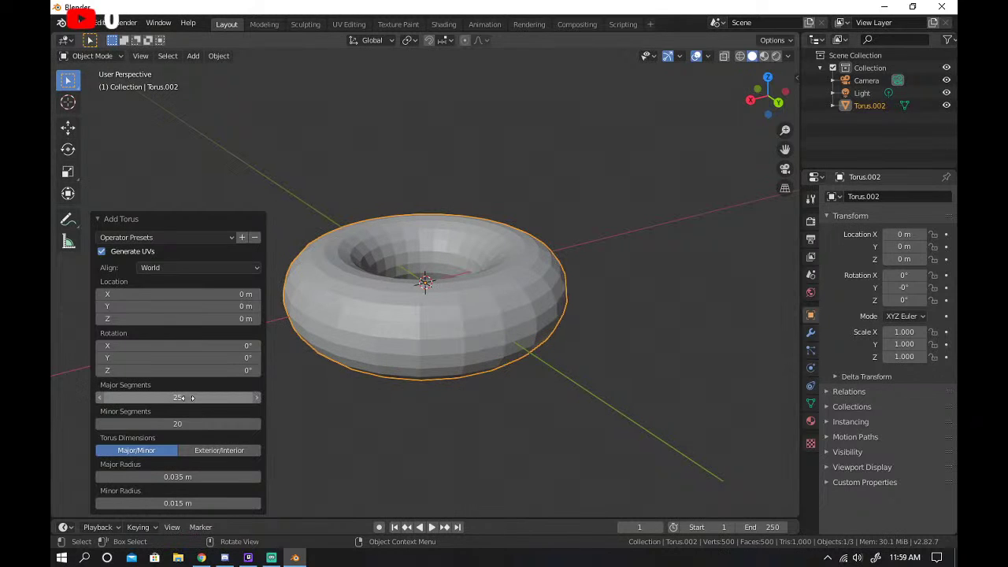
Check the segment counts used in the Chrome tutorial by viewing it in full screen and skipping back slightly, and return to Blender.
click(210, 557)
click(551, 321)
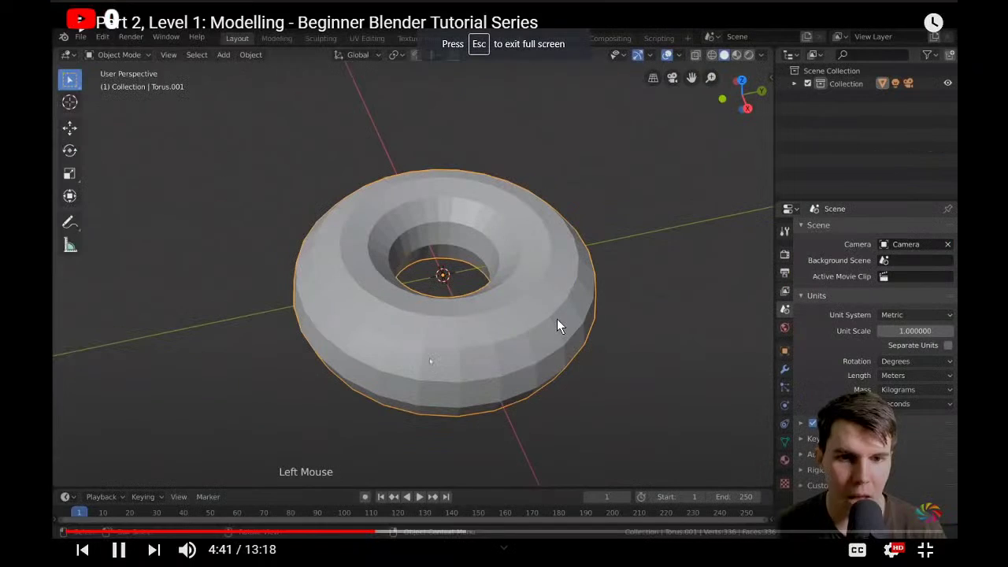
click(370, 532)
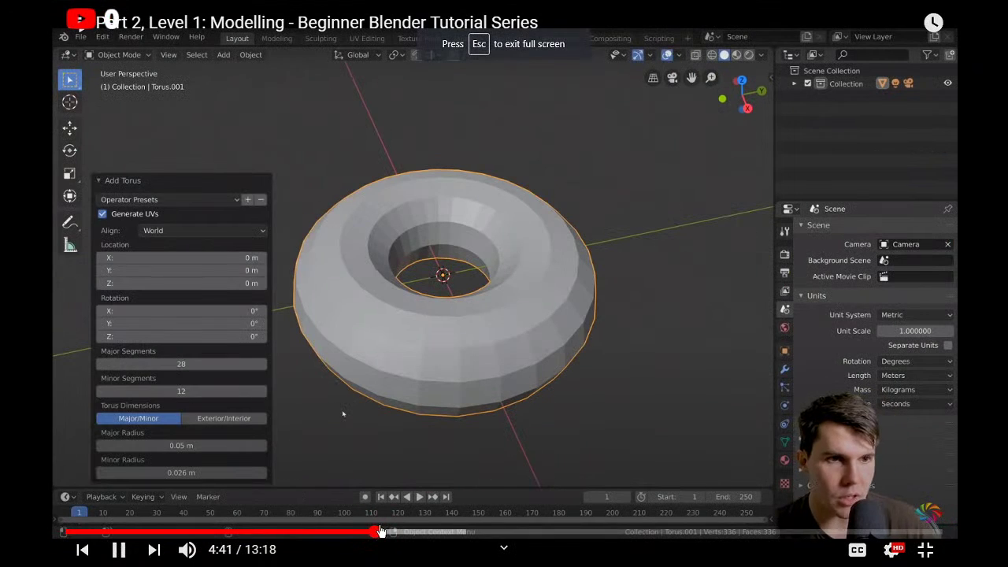
click(931, 555)
click(295, 558)
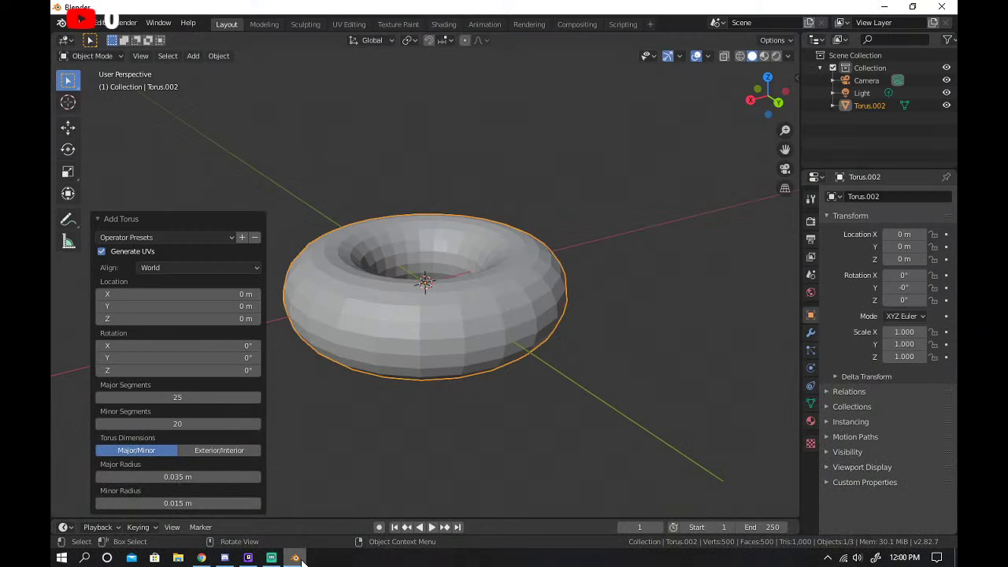
Set the torus's minor segments to 12.
click(188, 397)
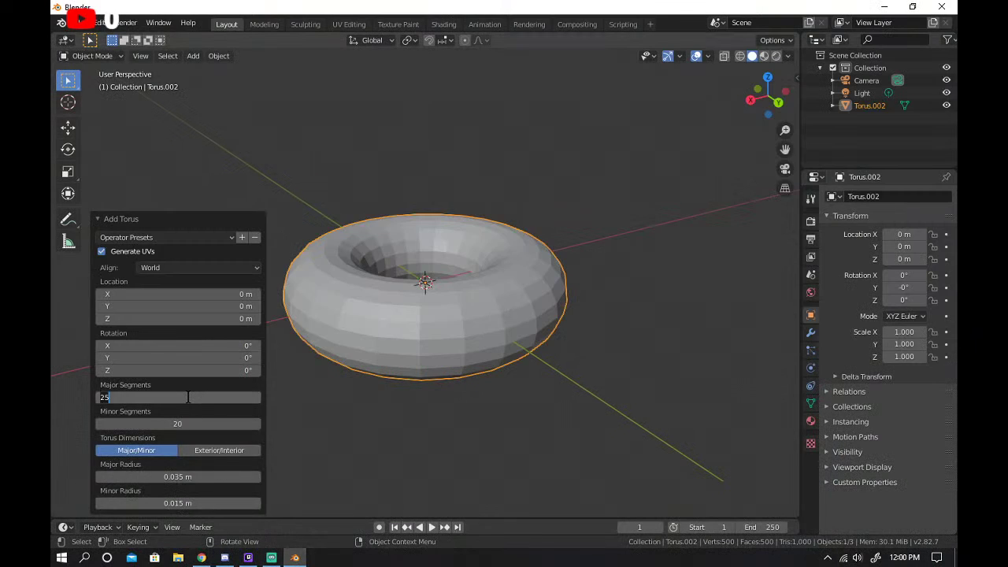
click(188, 420)
click(190, 425)
key(Return)
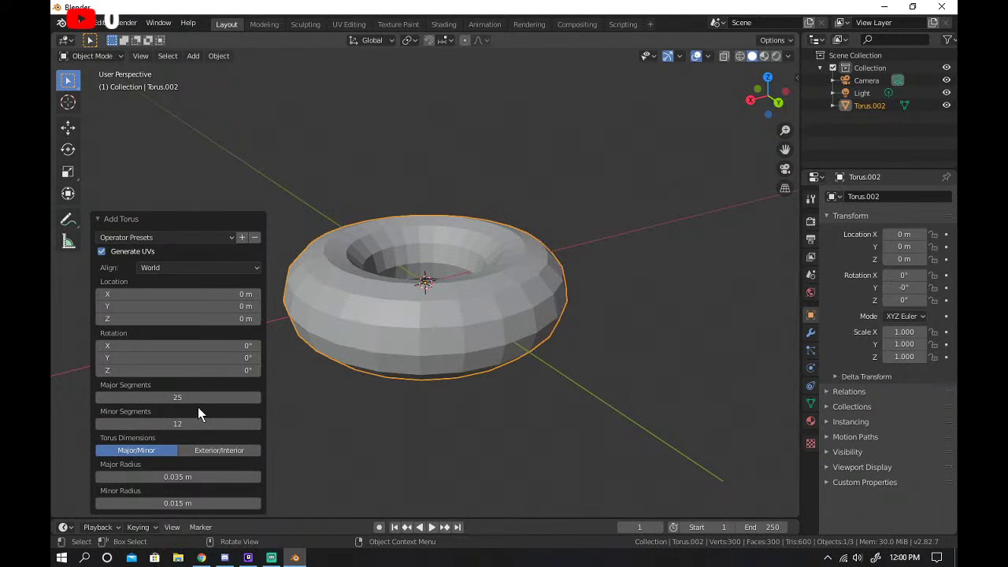
Try 34 major segments on the torus.
click(181, 398)
text(34)
key(Return)
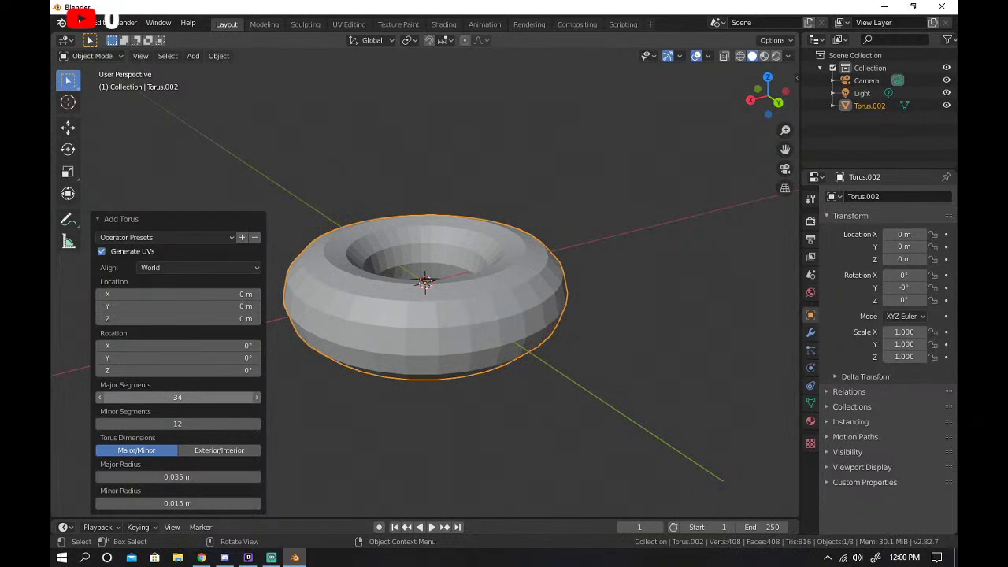
Set the torus's major segments to 28 and finish adjusting its creation settings.
click(256, 397)
click(157, 400)
text(28)
key(Return)
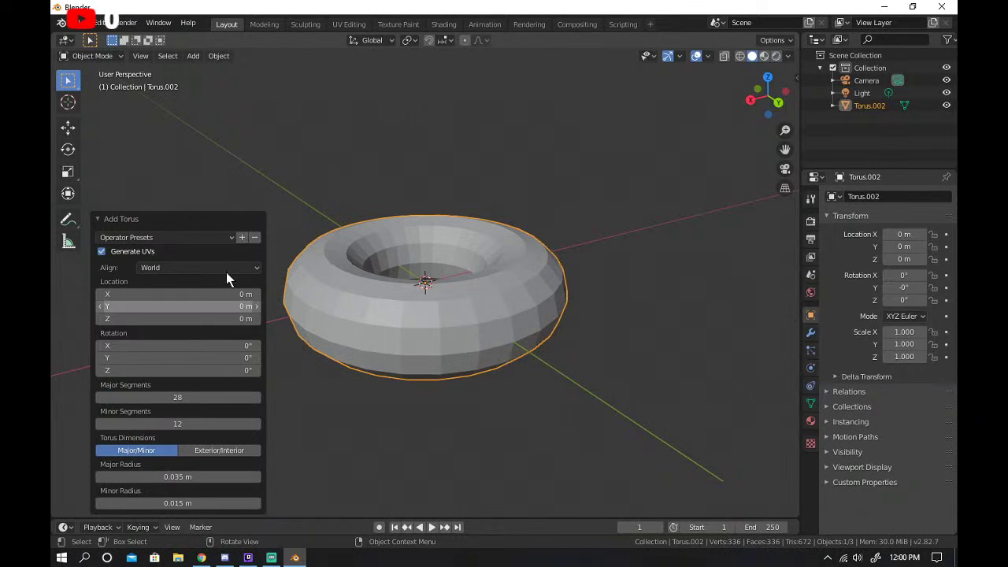
click(366, 208)
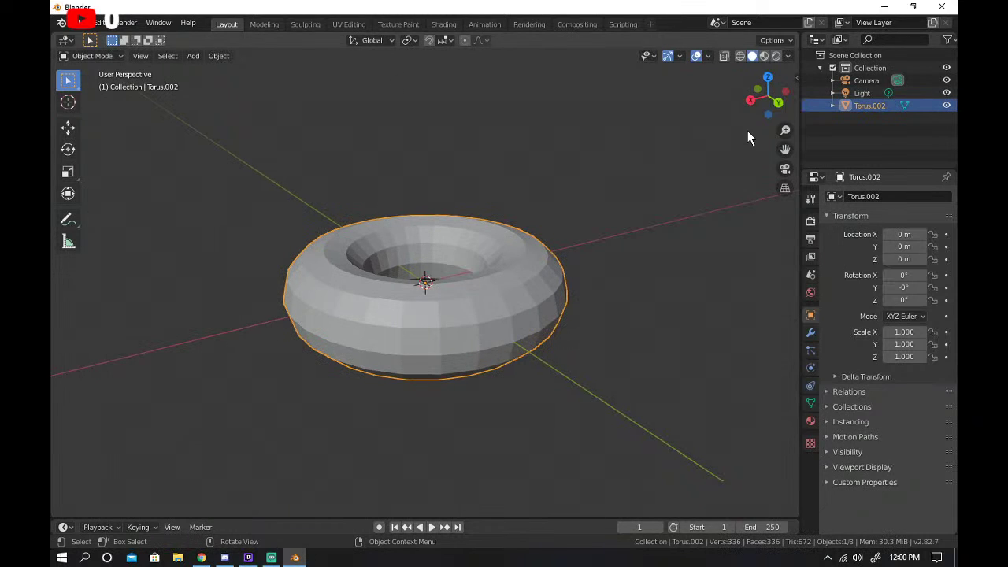
Compare the finished torus with the one in the Chrome tutorial, examining its shape in Blender from several angles.
click(202, 557)
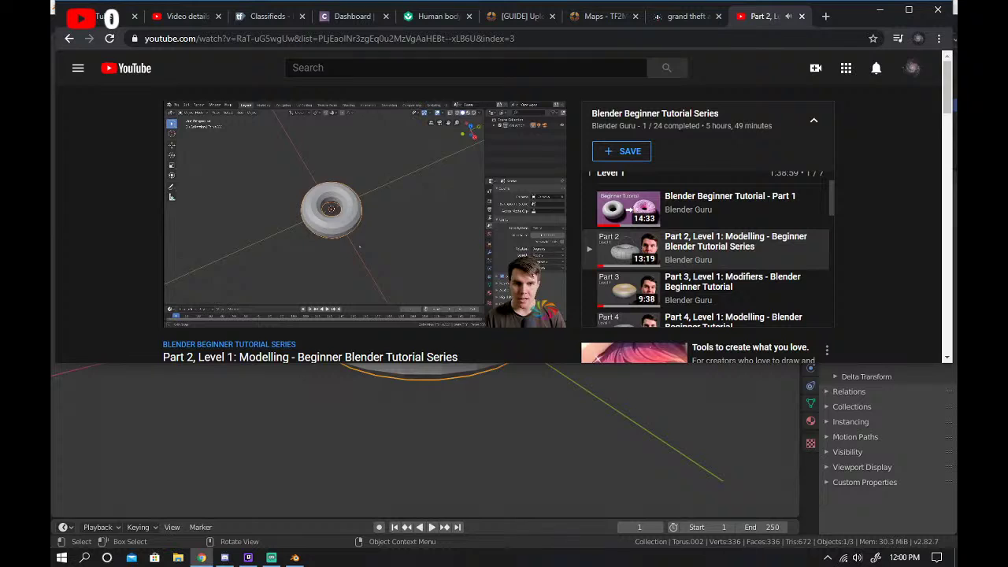
click(296, 558)
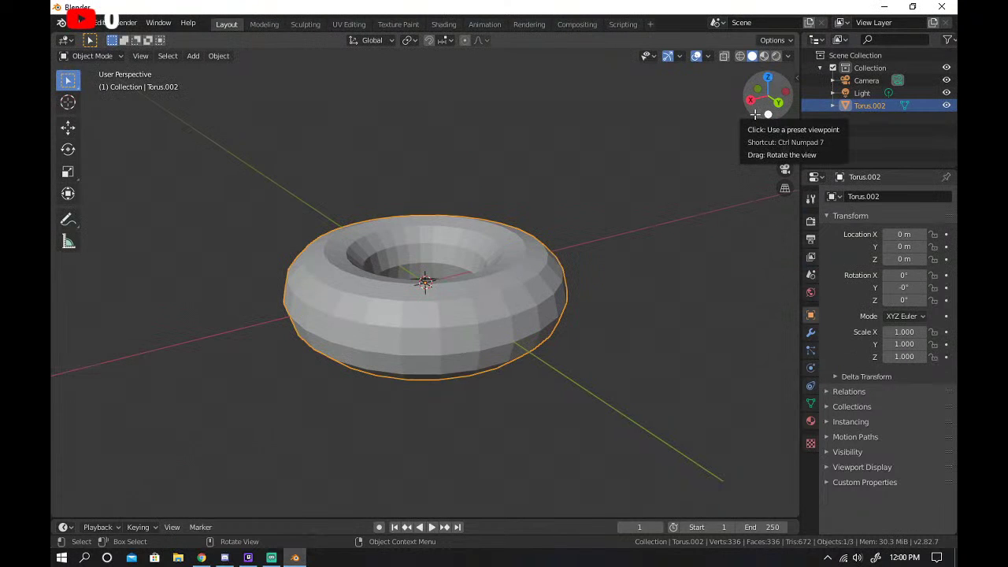
drag(754, 111, 515, 239)
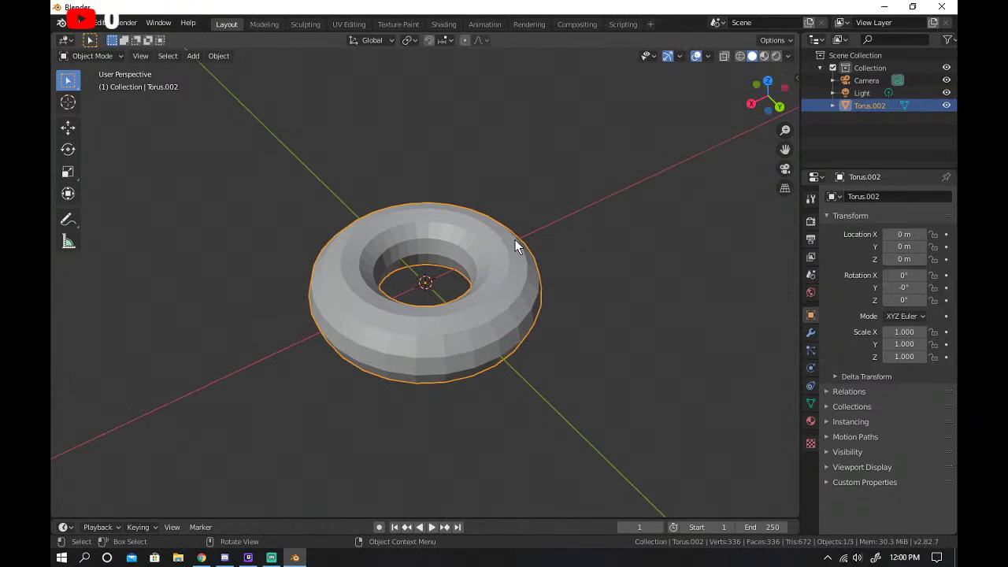
drag(760, 110, 760, 74)
click(201, 558)
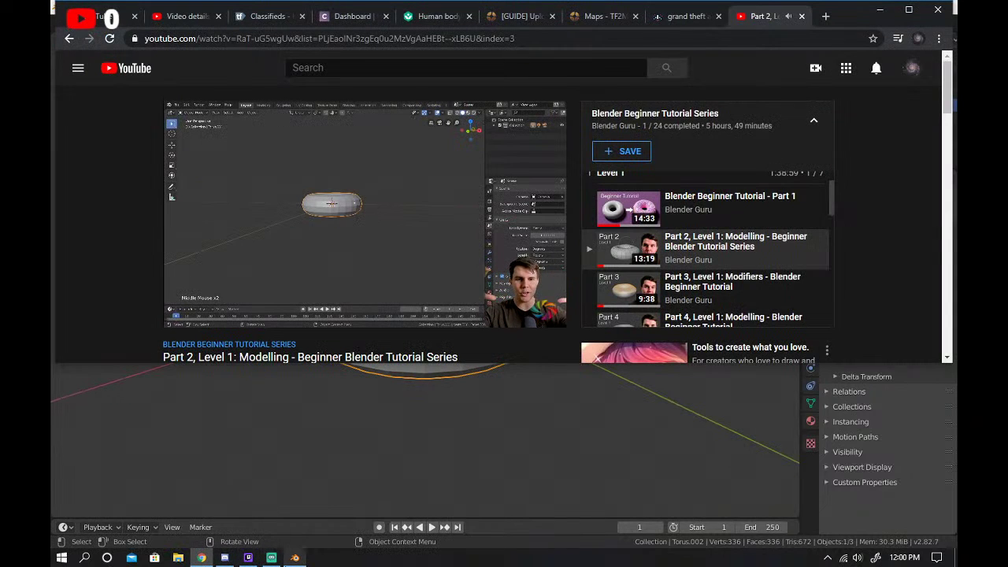
mouse_move(294, 557)
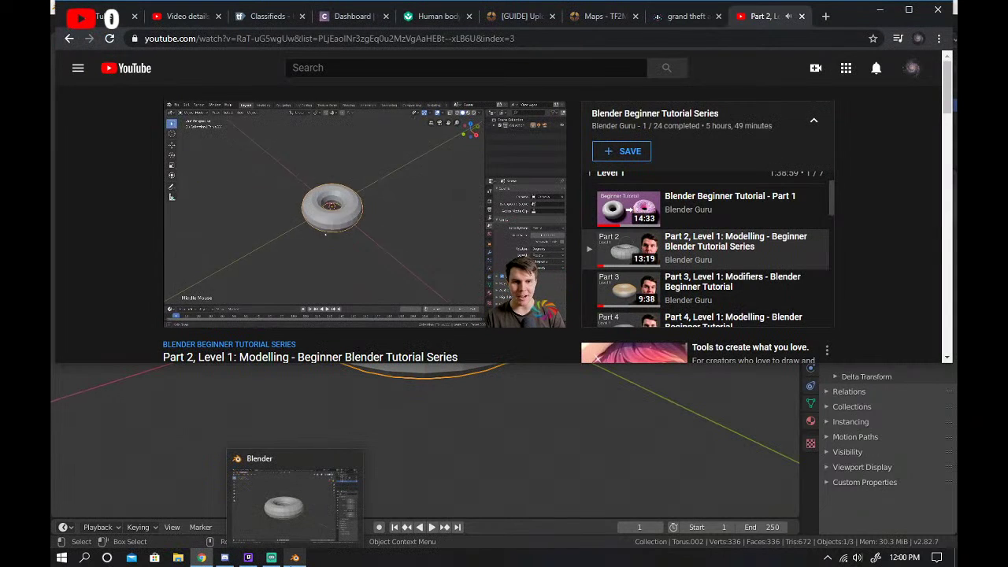
click(293, 497)
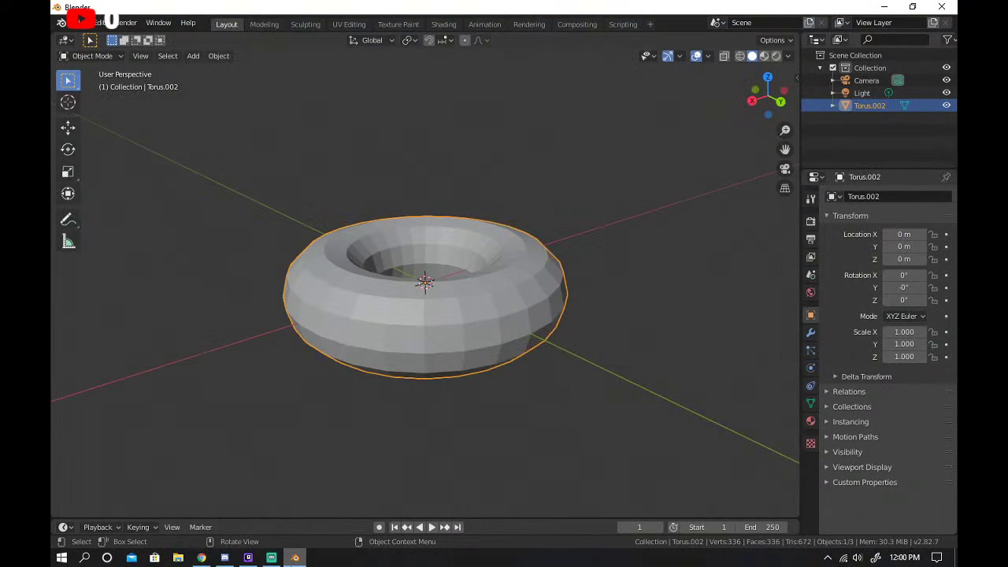
click(748, 119)
mouse_move(752, 117)
mouse_down()
mouse_move(744, 145)
mouse_move(746, 124)
mouse_up()
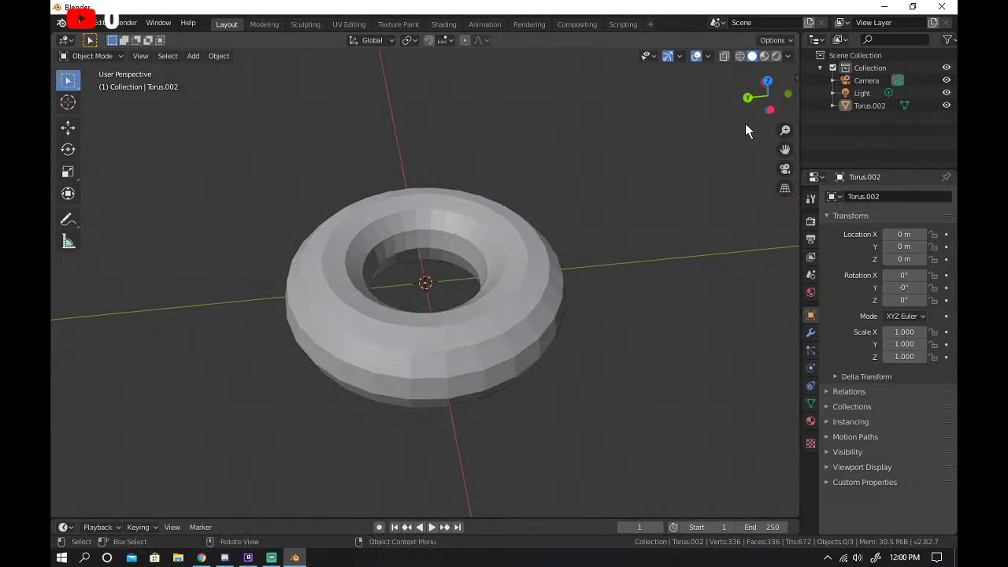
Switch to the Chrome tutorial, resume it to watch the next instructions, and return to Blender.
click(201, 557)
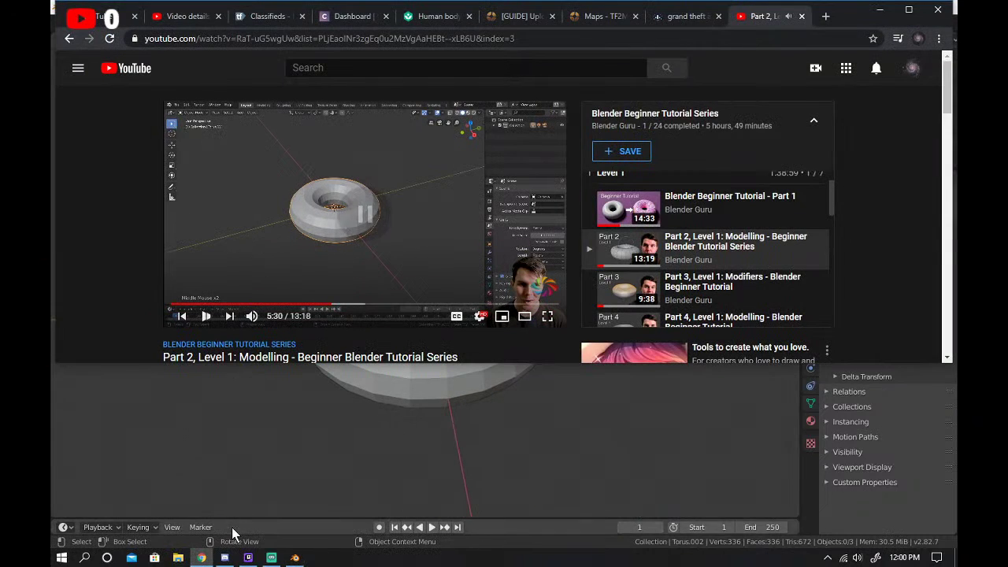
click(386, 217)
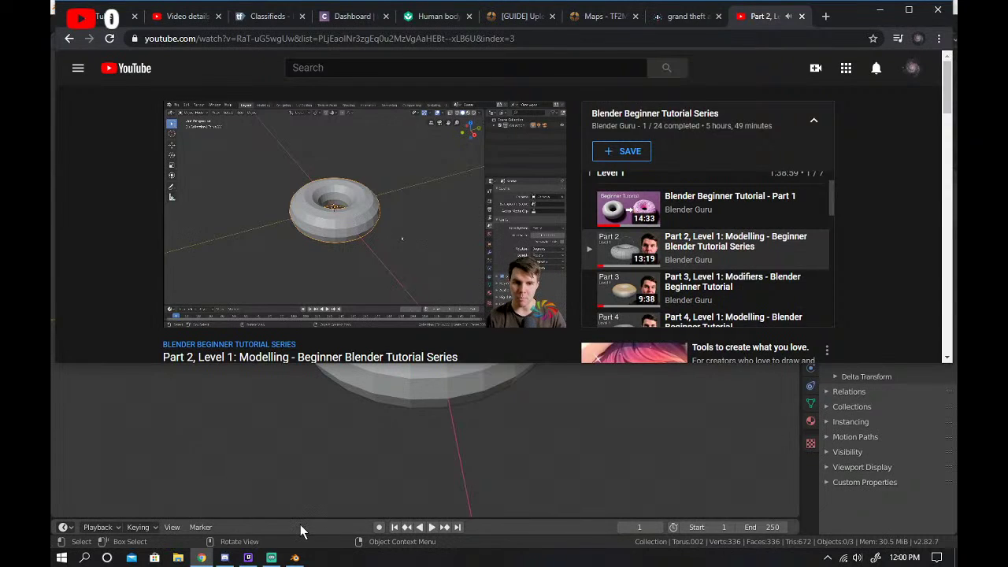
click(295, 557)
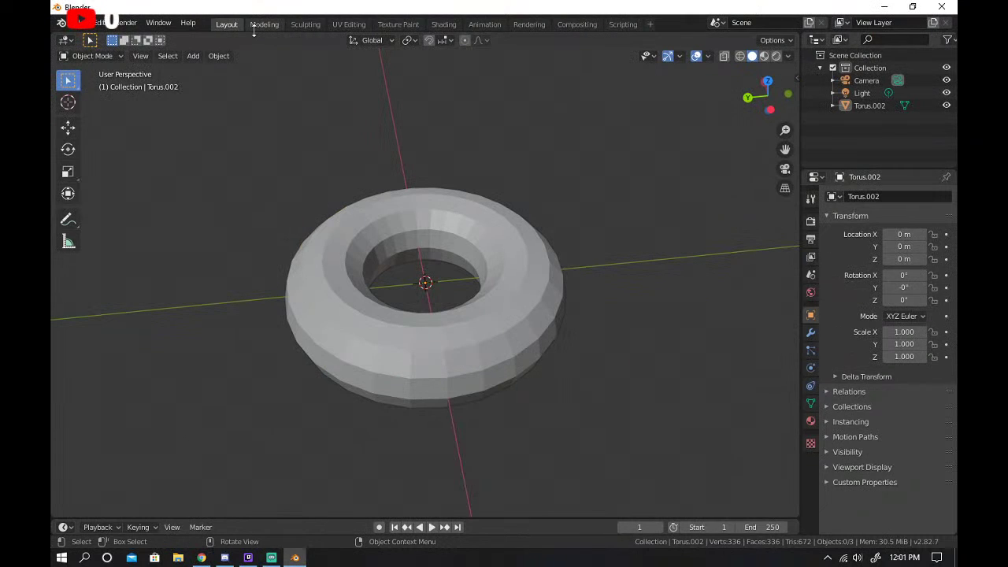
click(96, 22)
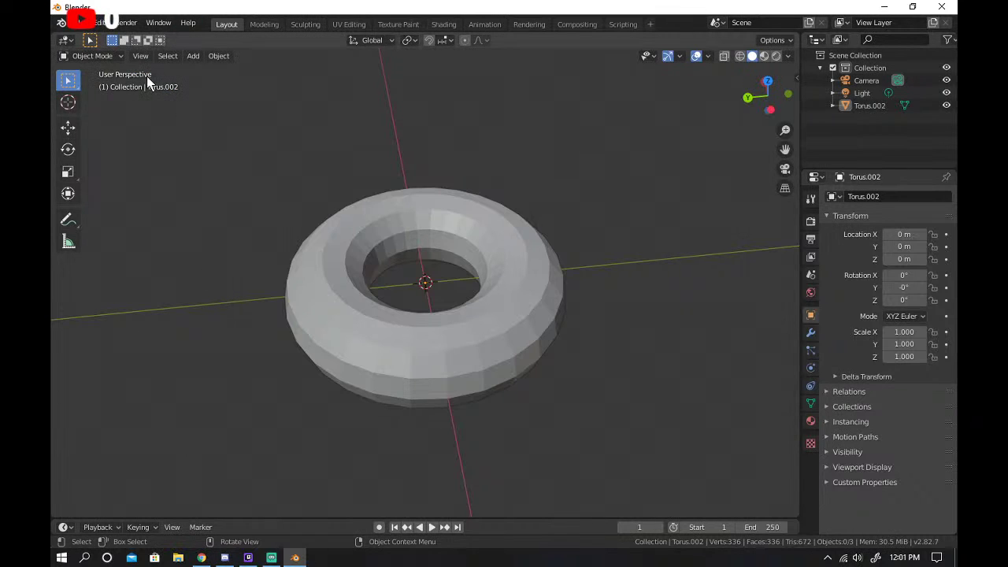
Put the torus in Edit Mode and select a single vertex on its upper front for the Move tool.
click(109, 60)
click(115, 85)
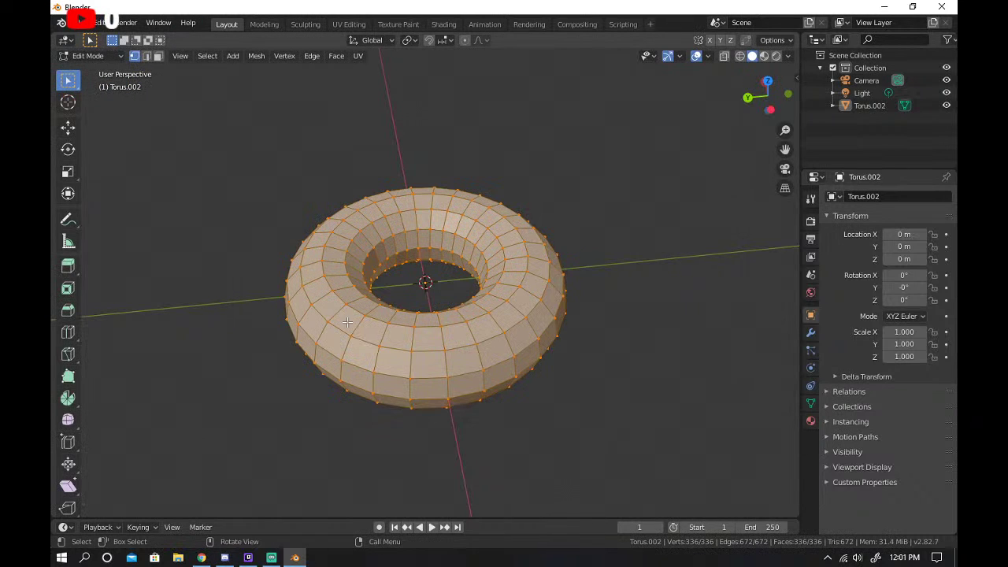
right_click(507, 424)
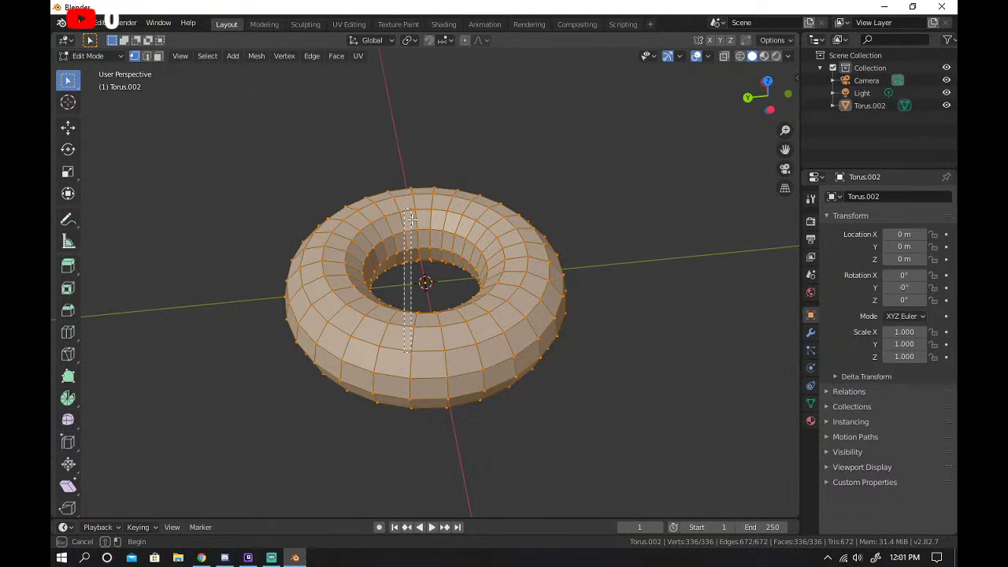
alt+click(418, 335)
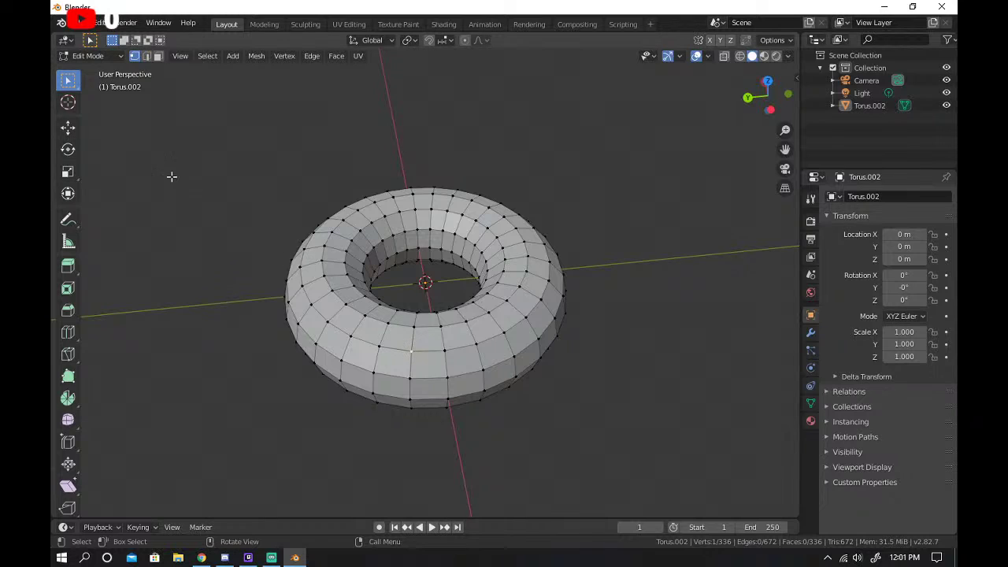
click(68, 127)
Try moving the selected vertex about 0.032 m along X, undo it, and try the Z axis from another angle.
drag(407, 334, 408, 409)
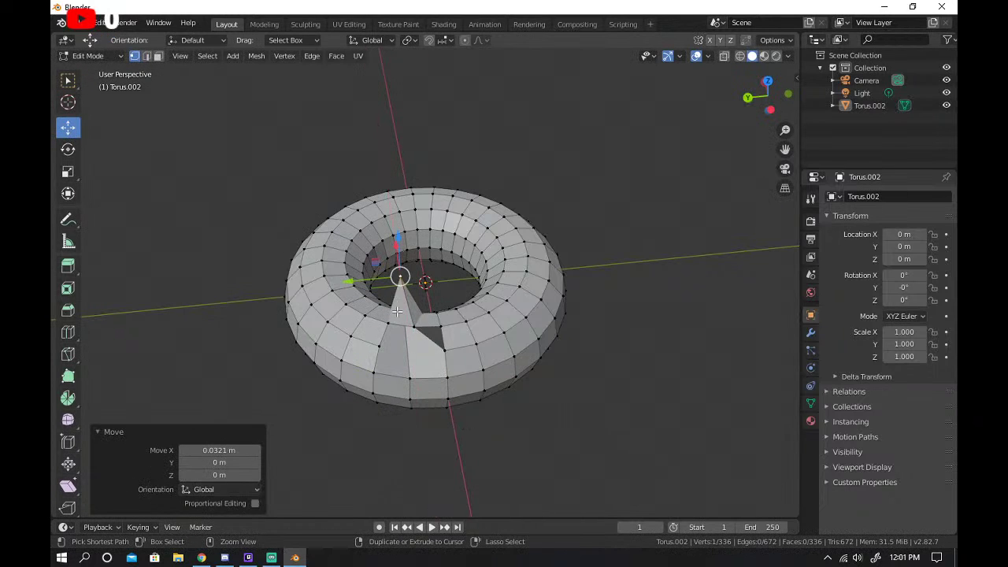
key(ctrl+z)
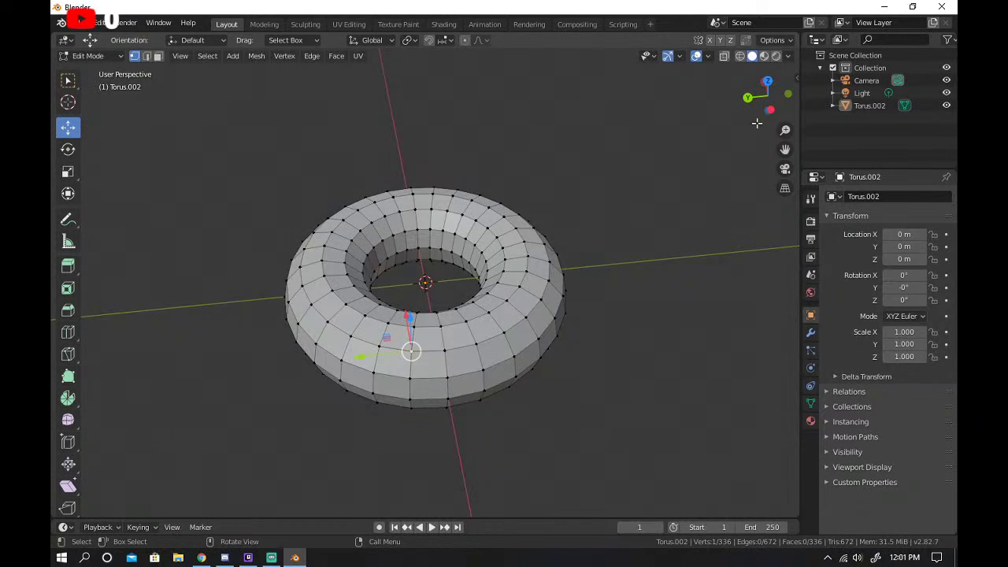
drag(761, 108, 339, 198)
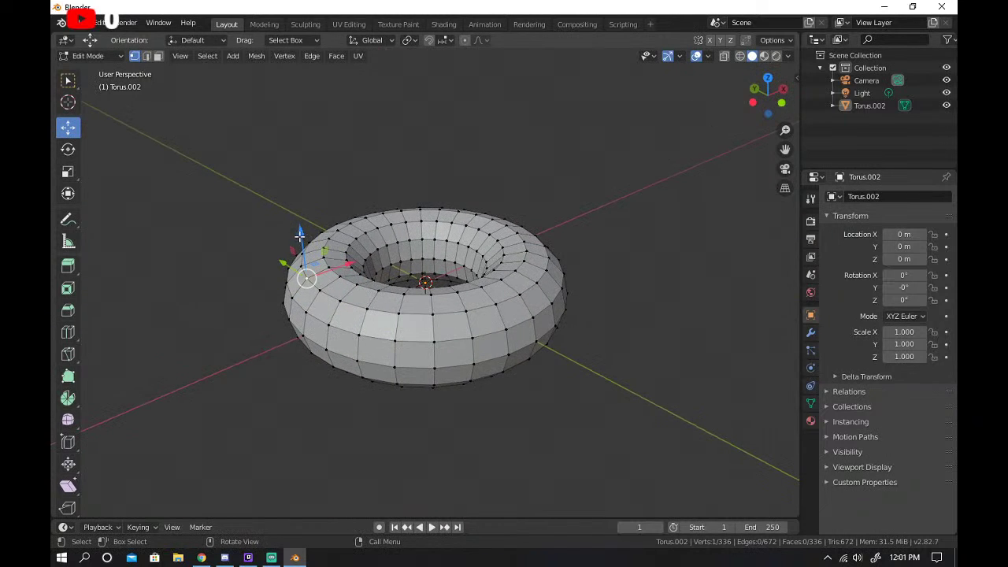
mouse_move(299, 235)
mouse_down()
mouse_move(283, 184)
mouse_move(292, 232)
mouse_up()
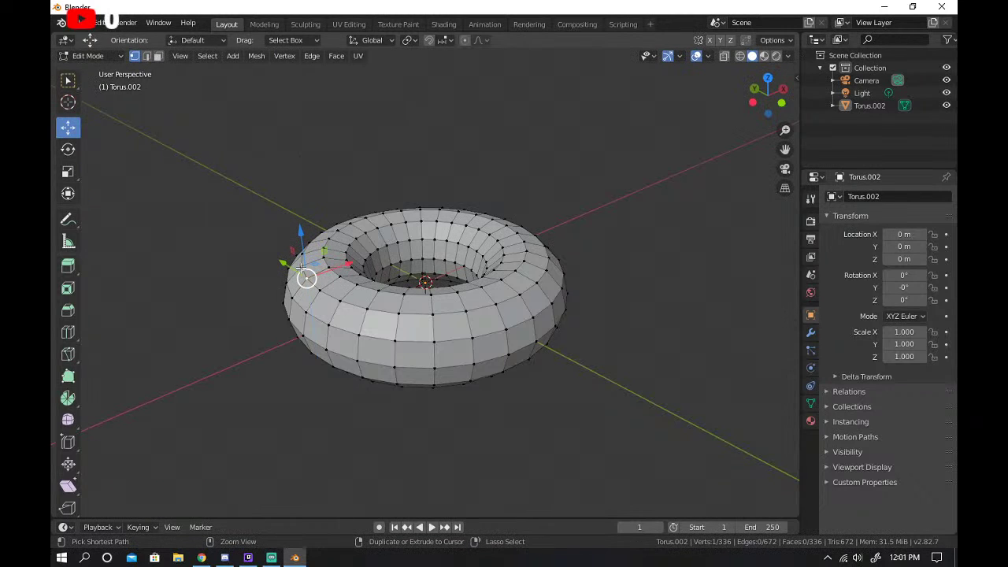
Watch the vertex-moving demonstration in Chrome, return to Blender, and try raising the vertex about 0.0585 m along Z, undoing the moves.
click(201, 558)
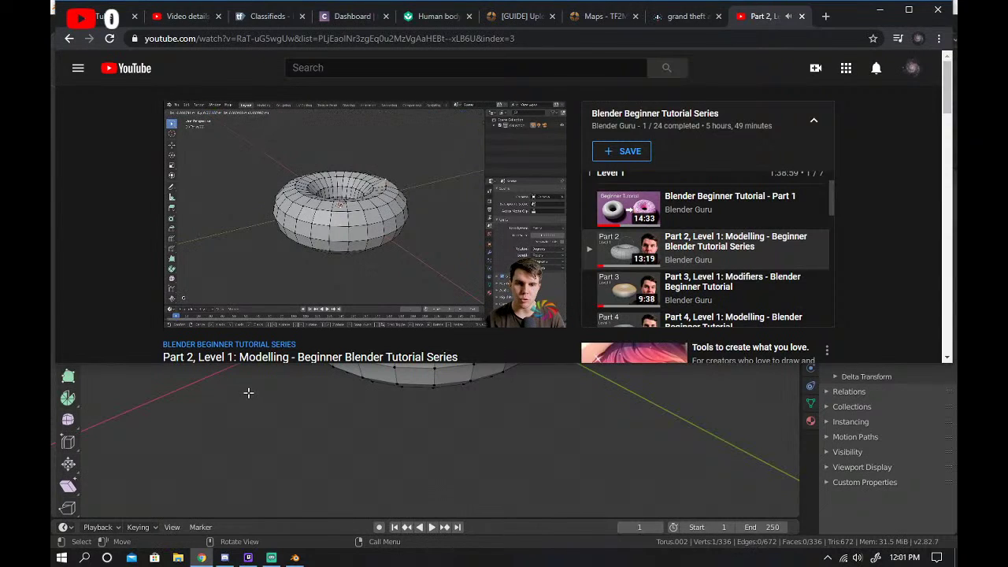
click(295, 558)
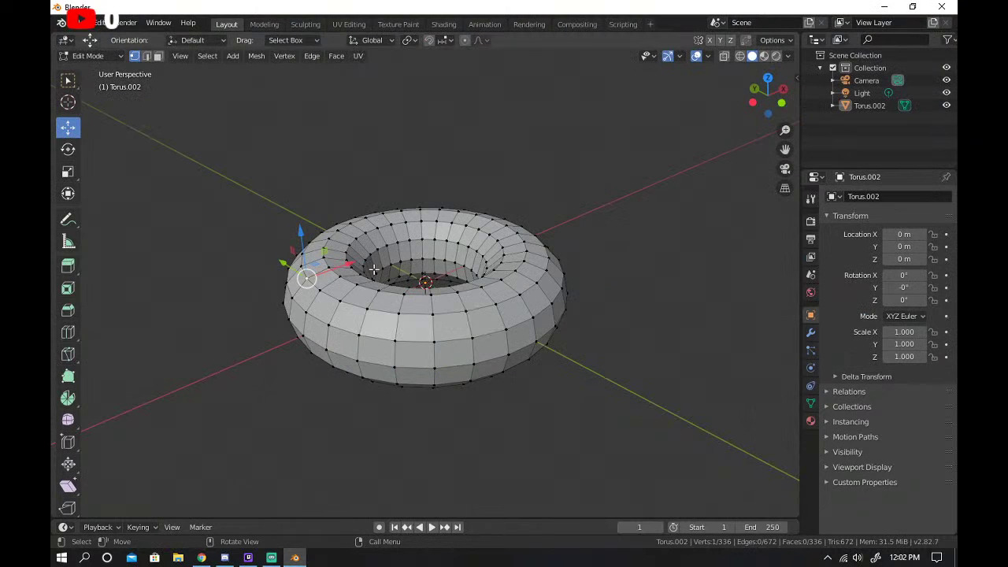
key(g)
key(z)
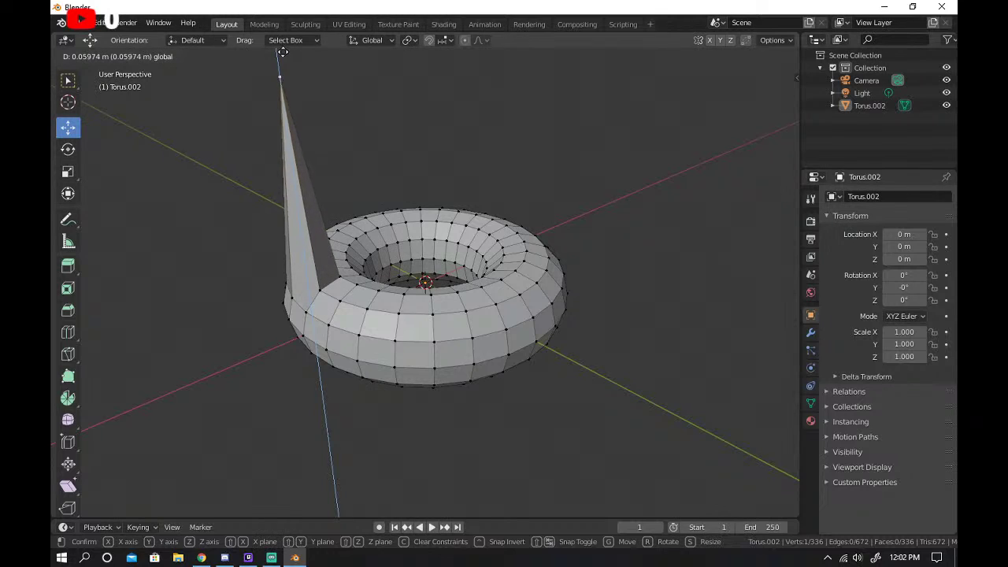
click(303, 65)
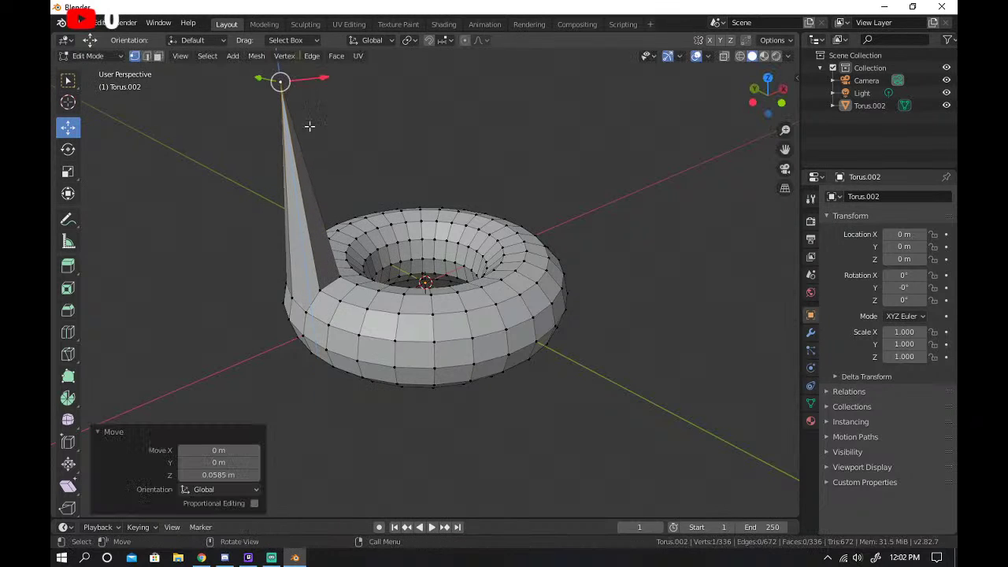
key(g)
click(301, 336)
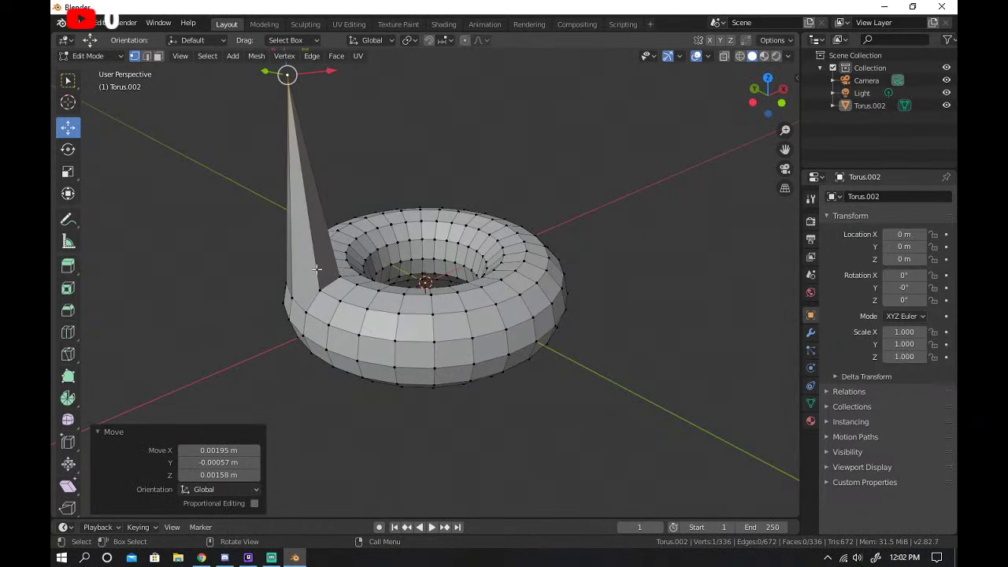
key(ctrl+z)
key(ctrl+z)
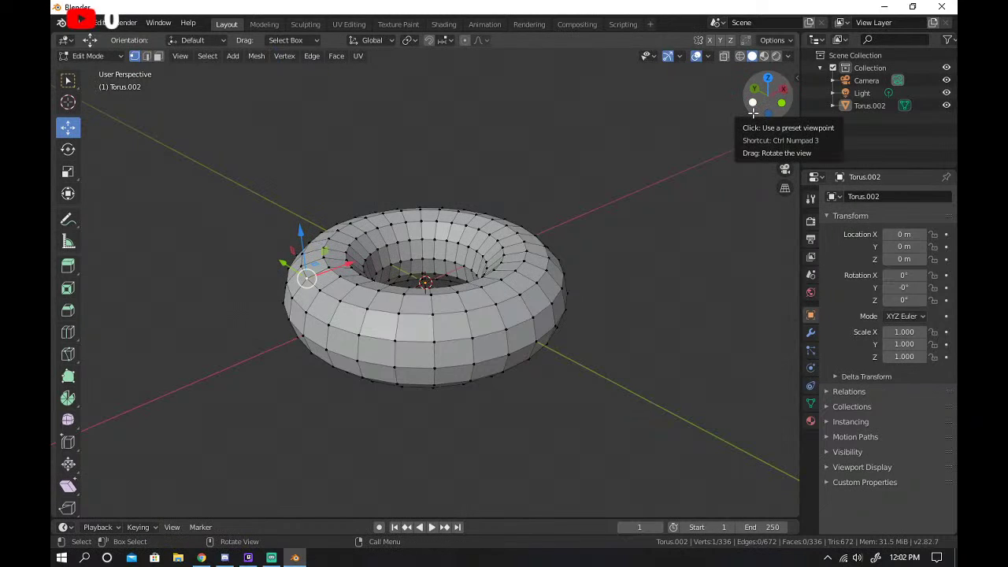
click(692, 165)
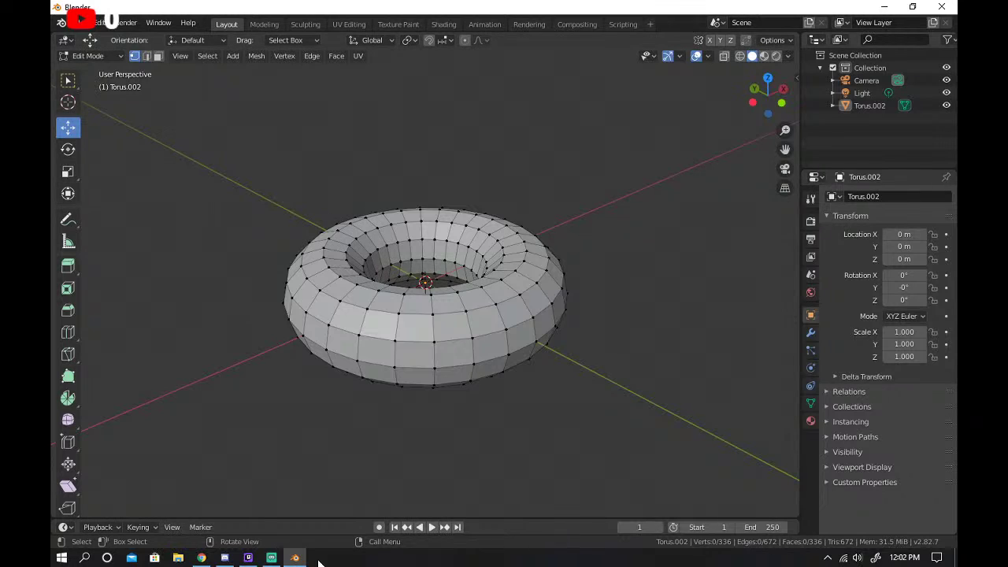
Check the tutorial in Chrome, turn the torus in Blender to another angle, and consult the tutorial again before returning to Blender.
click(203, 559)
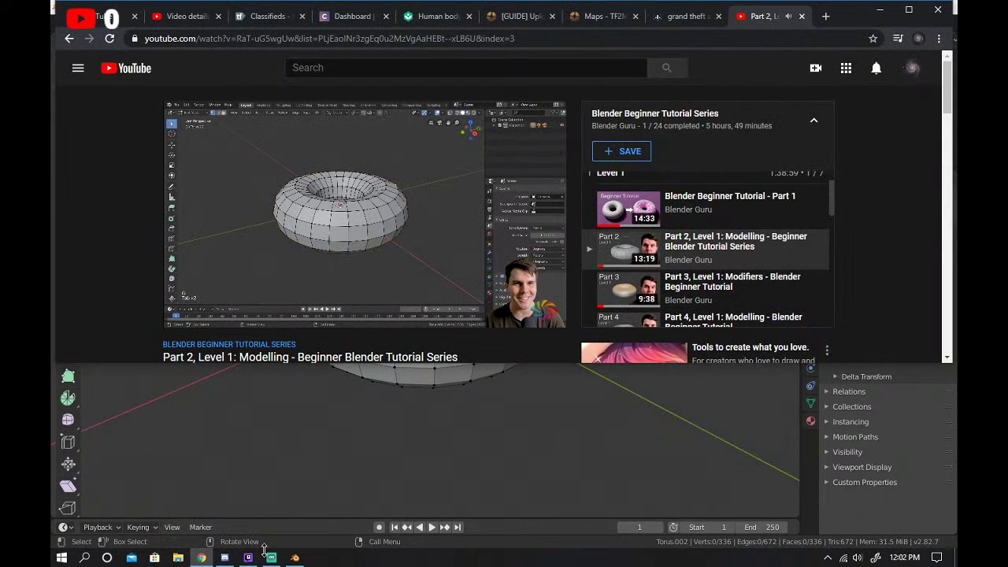
click(295, 557)
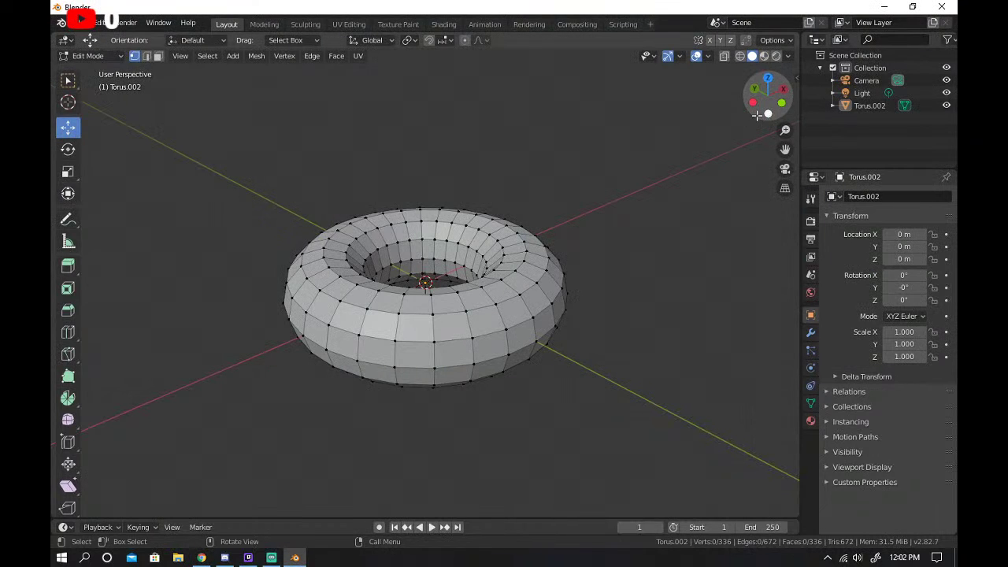
drag(755, 114, 717, 114)
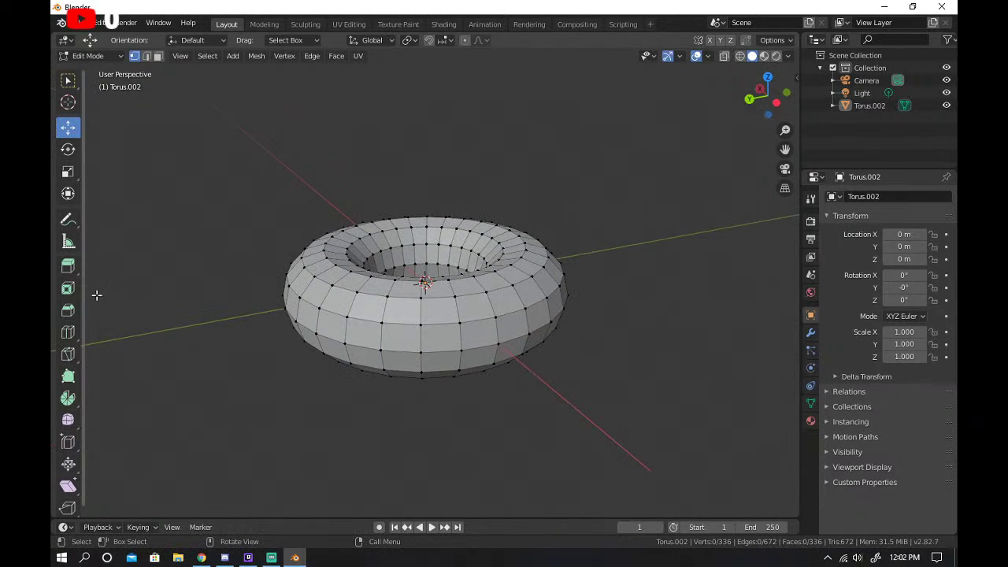
click(202, 557)
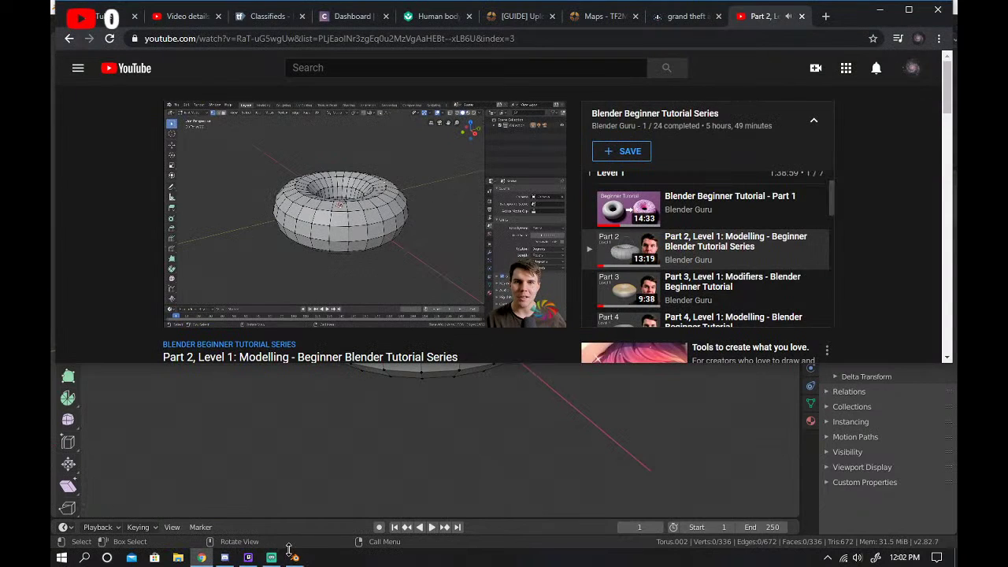
click(294, 557)
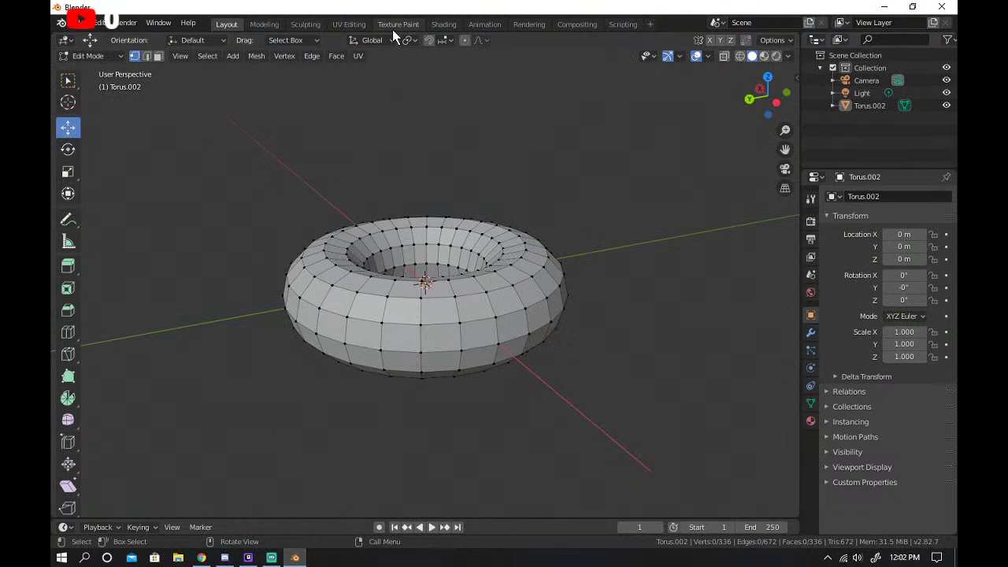
Enable proportional editing and select a vertex on the torus's front, trying a small vertical move and undoing it.
click(356, 57)
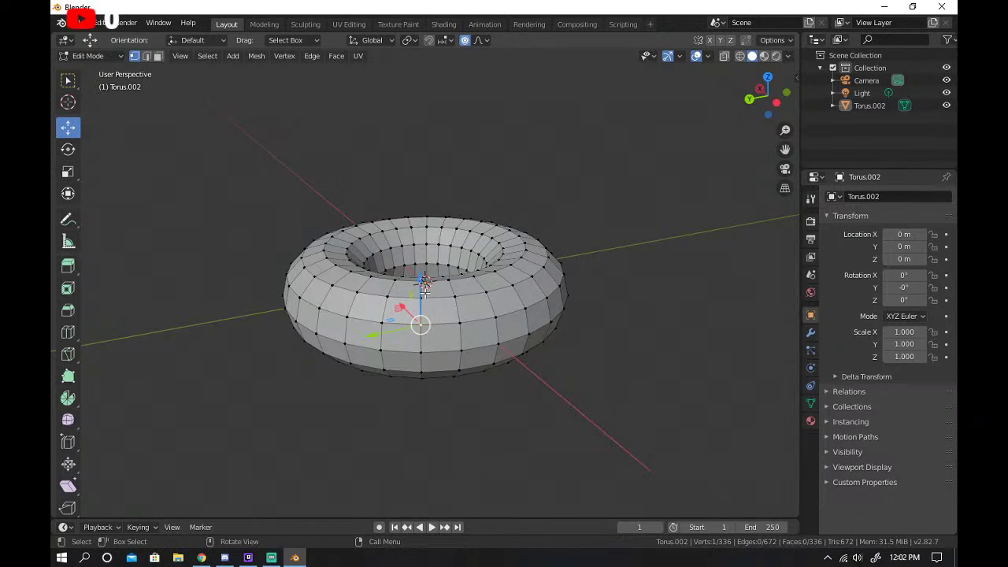
drag(422, 292, 423, 292)
key(ctrl+z)
Try moving the selected vertex along X and freely with smooth proportional editing, undoing or cancelling each move.
drag(754, 110, 270, 339)
key(g)
click(340, 329)
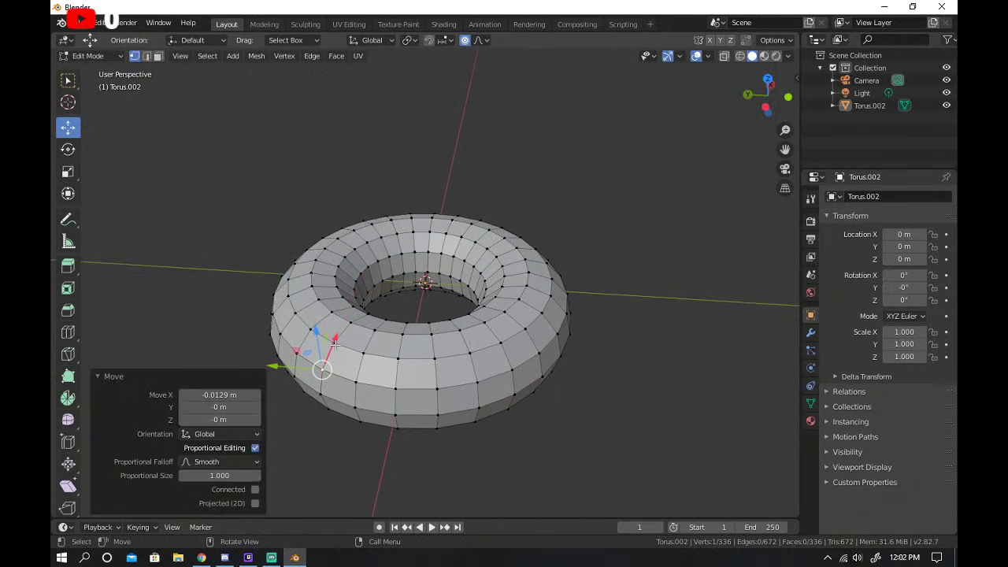
key(ctrl+z)
key(g)
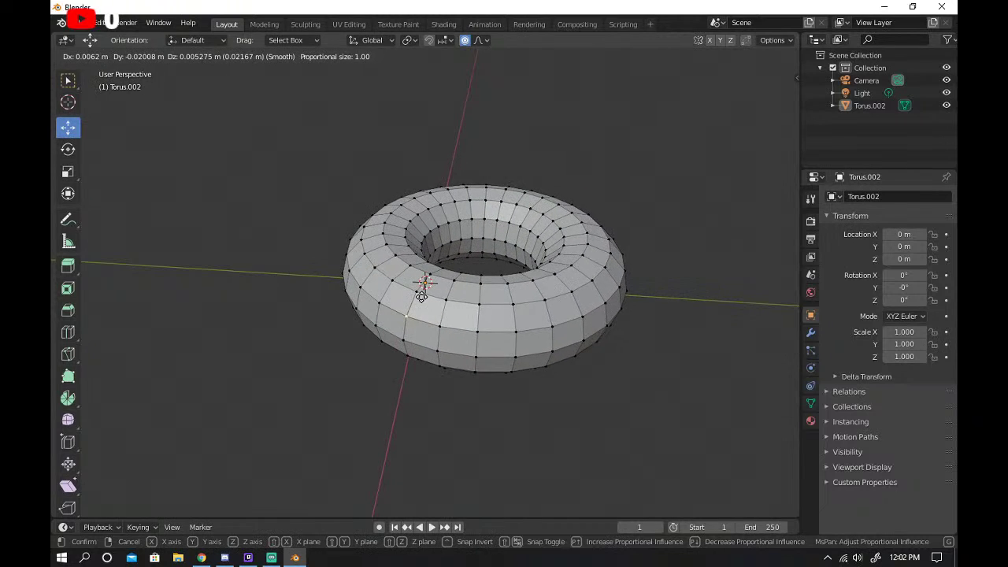
right_click(353, 322)
drag(348, 312, 285, 390)
key(ctrl+z)
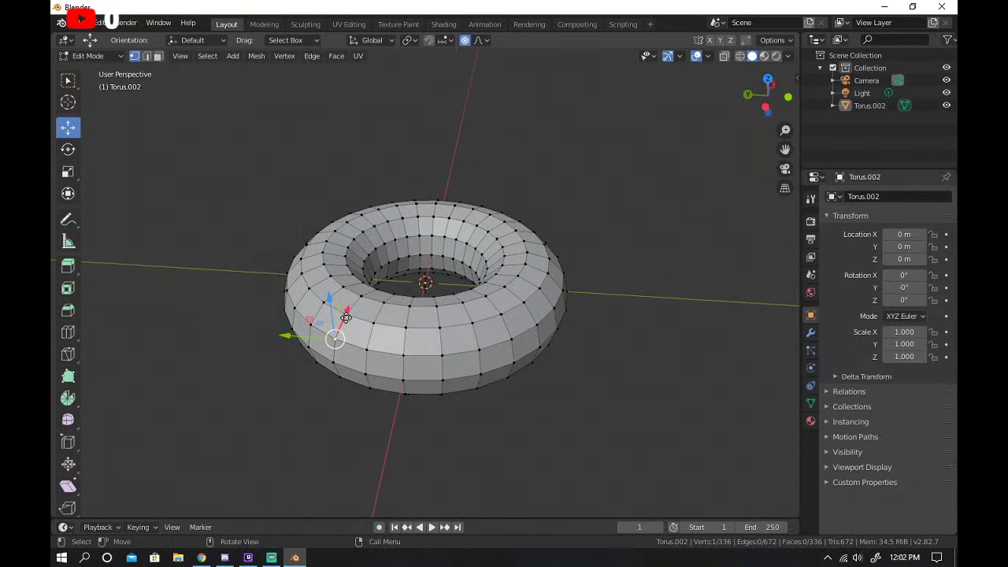
mouse_move(346, 317)
mouse_down()
mouse_move(315, 322)
mouse_move(333, 324)
mouse_up()
key(ctrl+z)
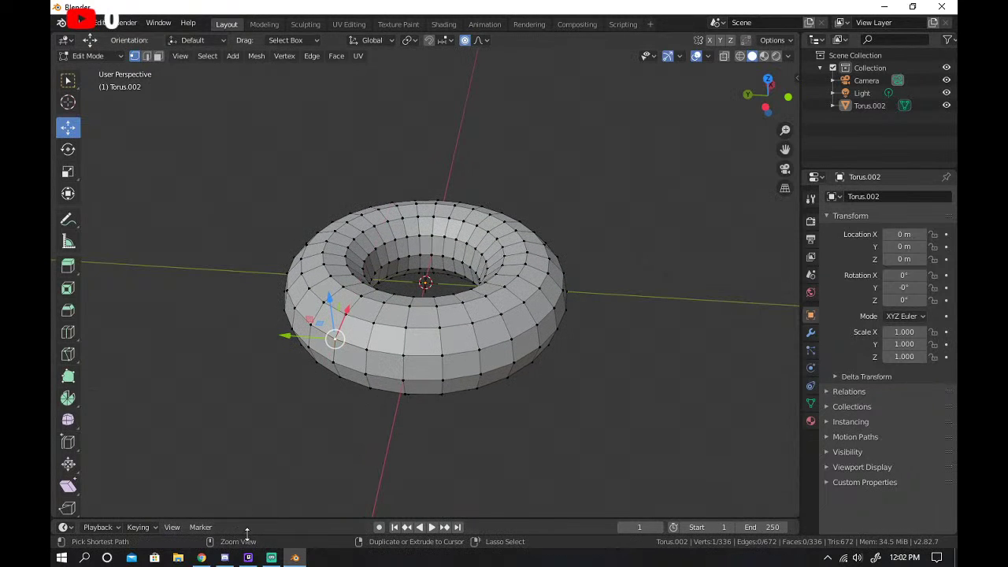
Check the proportional editing demonstration in Chrome, return to Blender, and try resizing the influence while moving a front vertex, undoing the move.
click(202, 558)
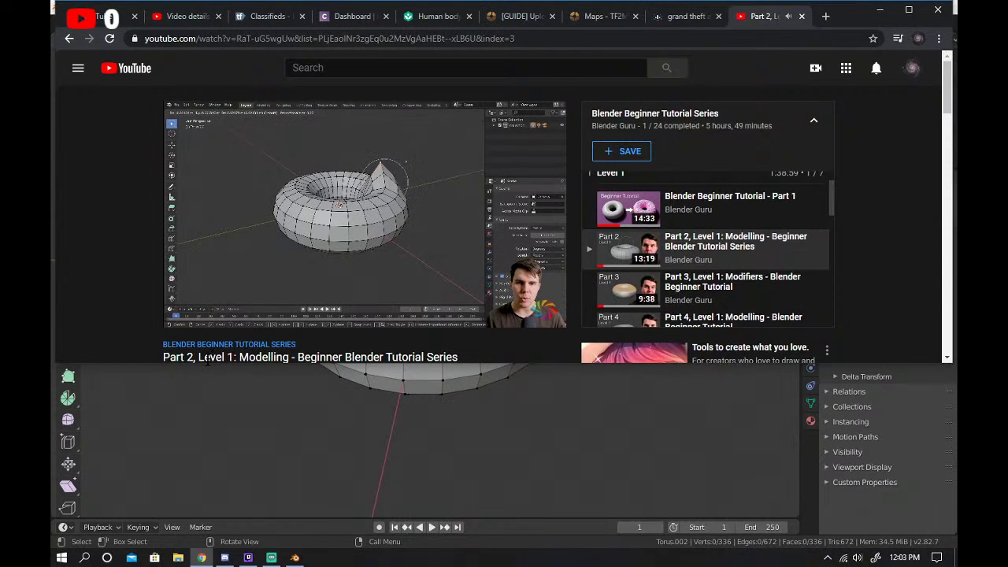
click(310, 479)
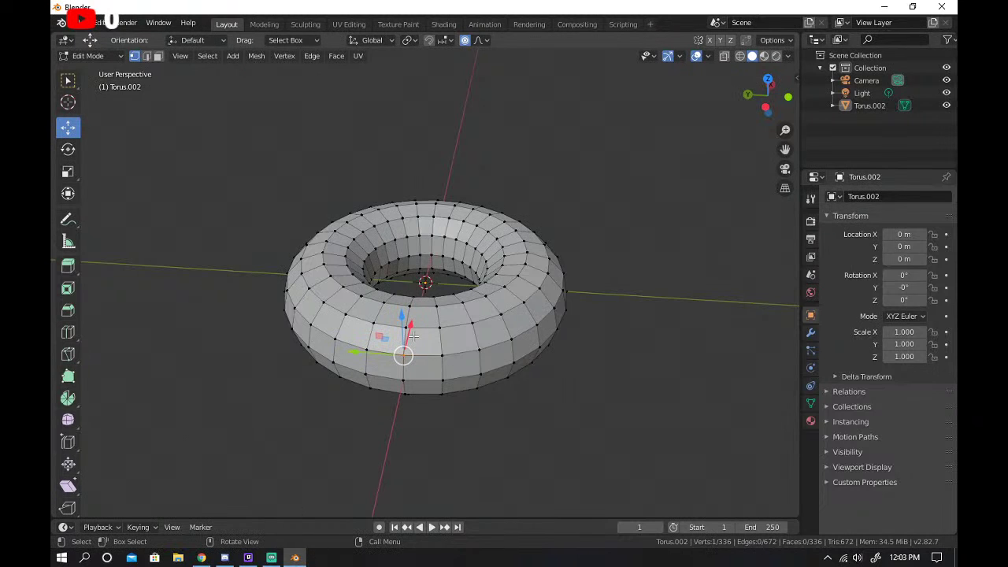
drag(407, 337, 399, 360)
scroll(405, 338, down, 6)
middle_drag(400, 359, 404, 354)
scroll(407, 349, up, 5)
scroll(405, 355, down, 3)
key(ctrl+z)
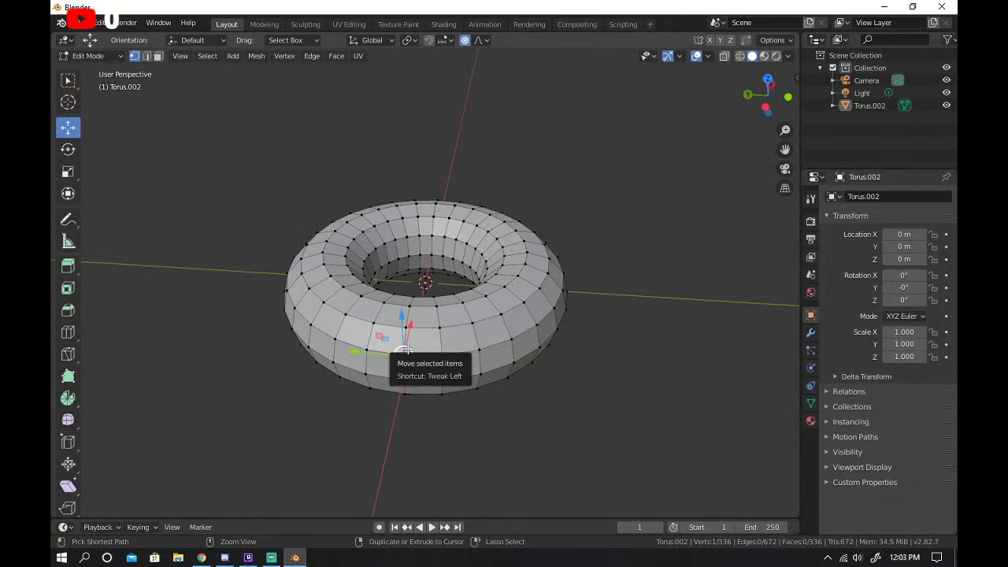
key(ctrl+z)
Try moving front vertices freely and along Z with a proportional size of 1.33, undoing each move.
click(426, 309)
key(g)
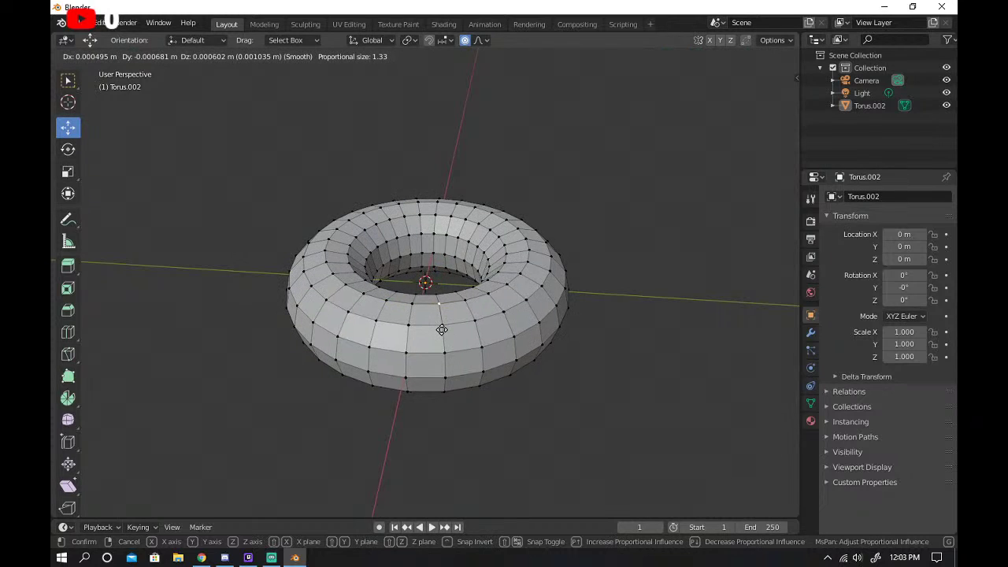
click(399, 326)
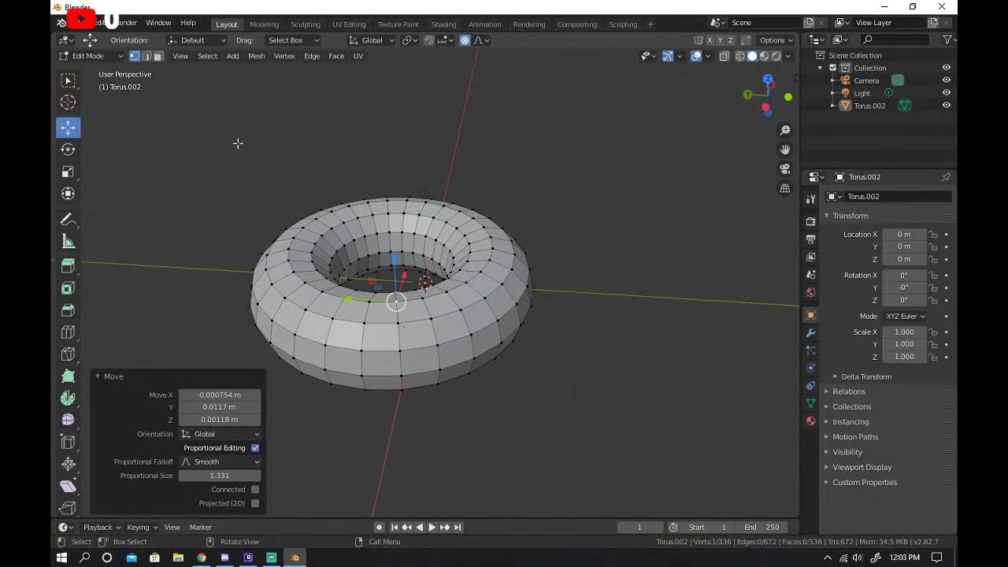
key(ctrl+z)
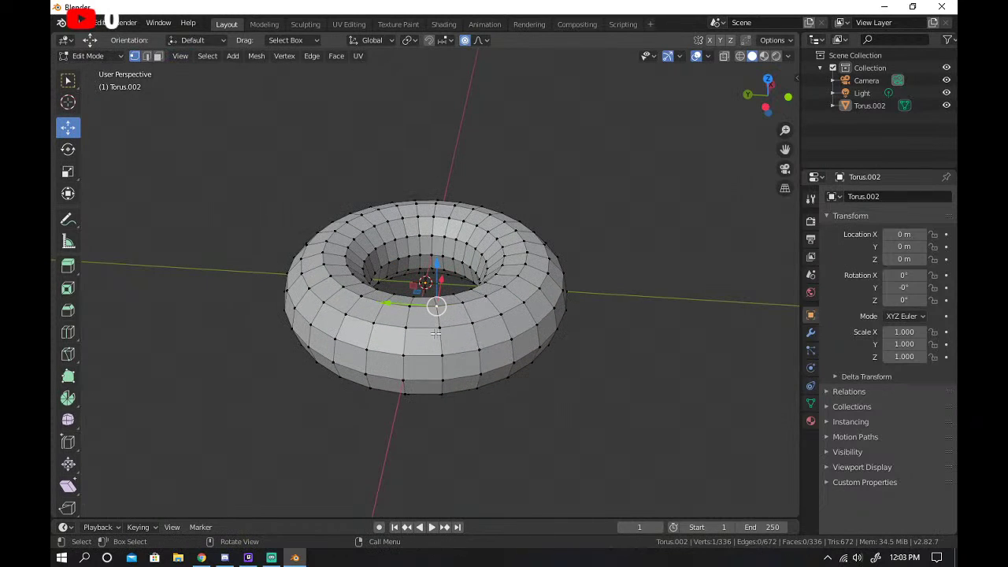
key(g)
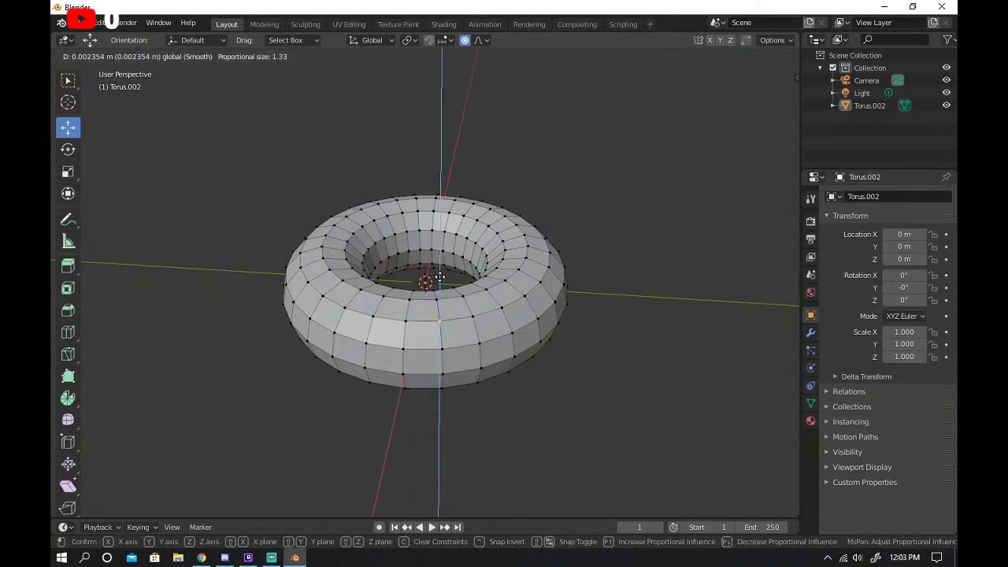
click(439, 276)
key(ctrl+z)
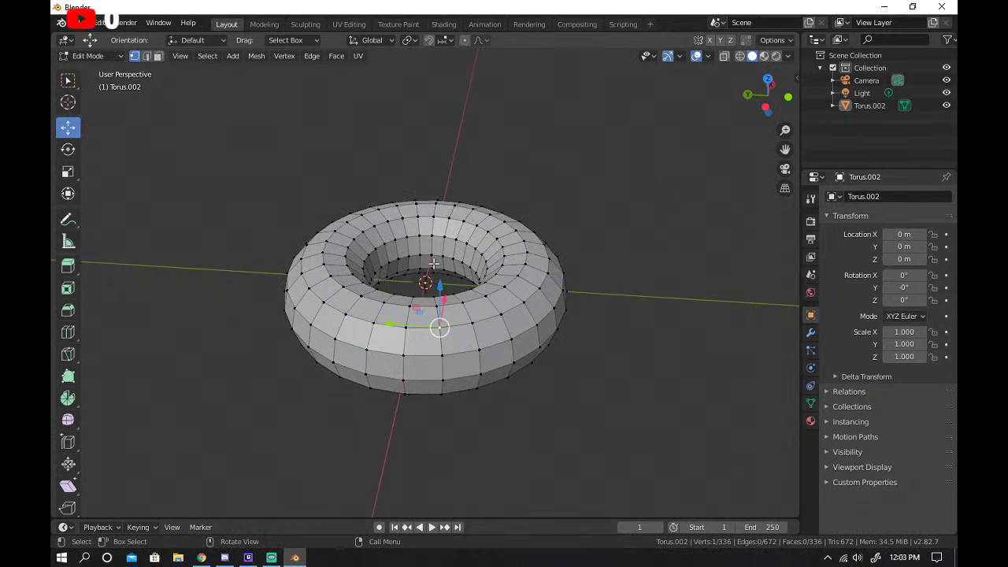
Try raising the front vertex without affecting its neighbours, undo the move, and leave proportional editing switched off.
key(g)
click(449, 216)
key(o)
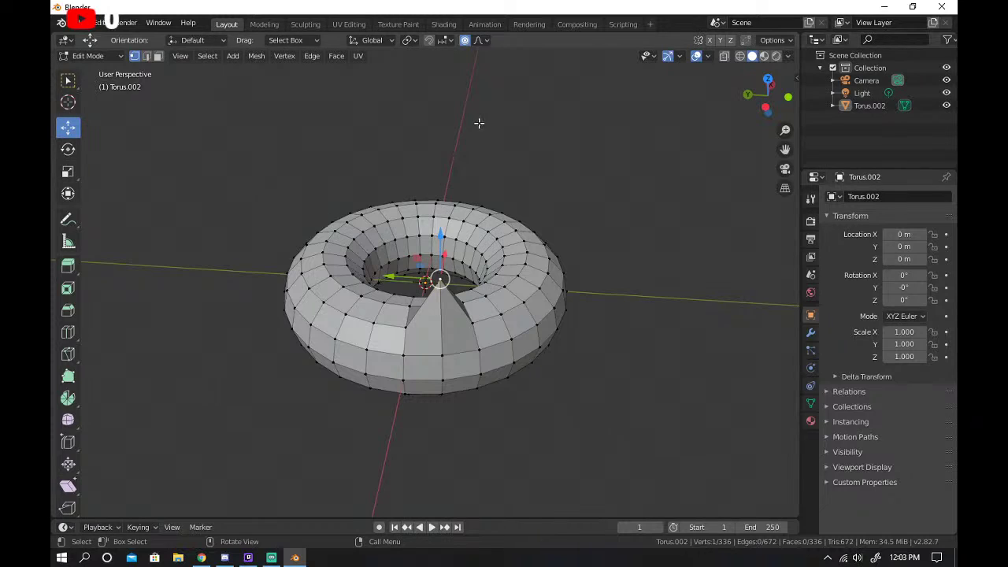
key(o)
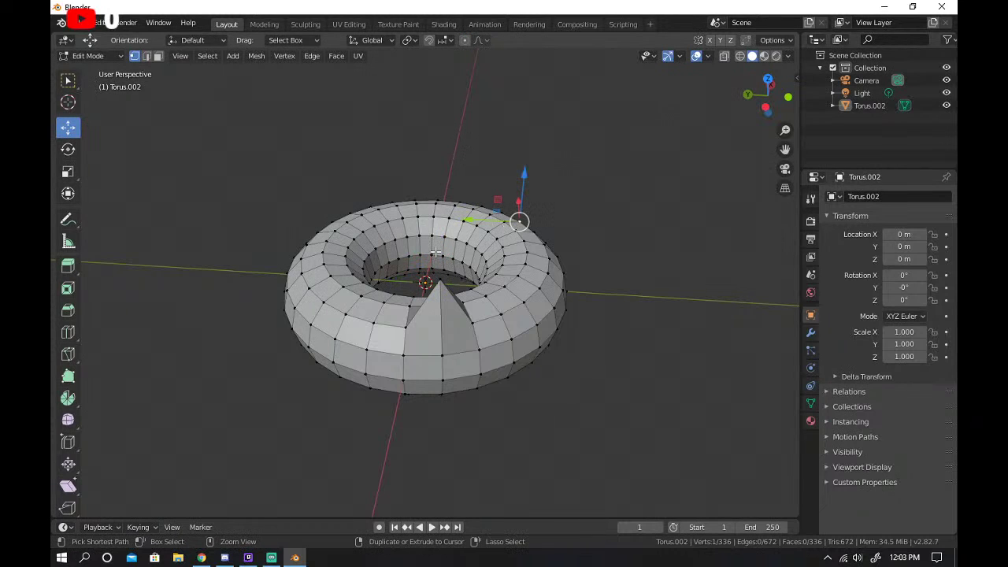
key(ctrl+z)
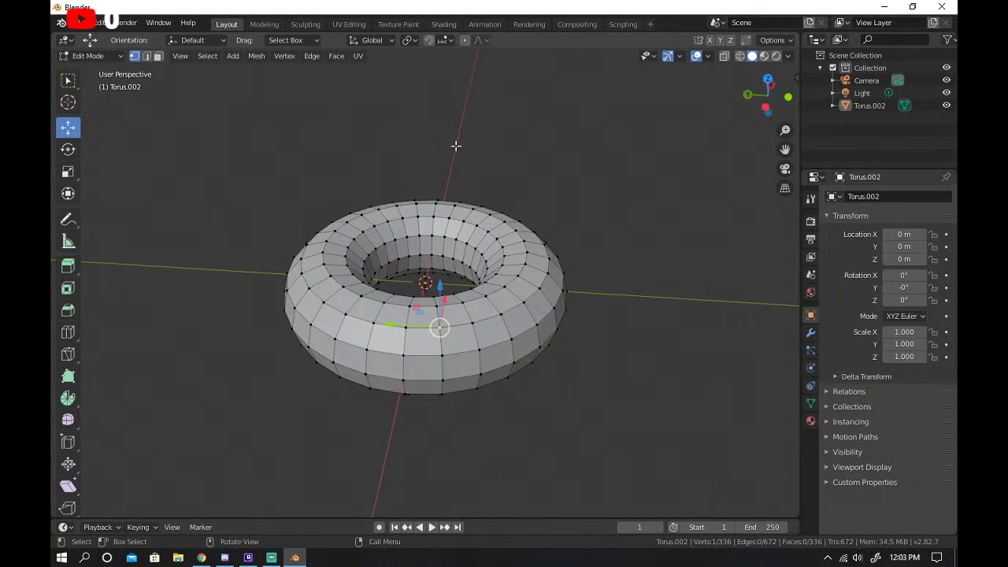
Raise the selected front vertex 0.0048 m along Z with smooth proportional editing and a proportional size of 0.063.
key(g)
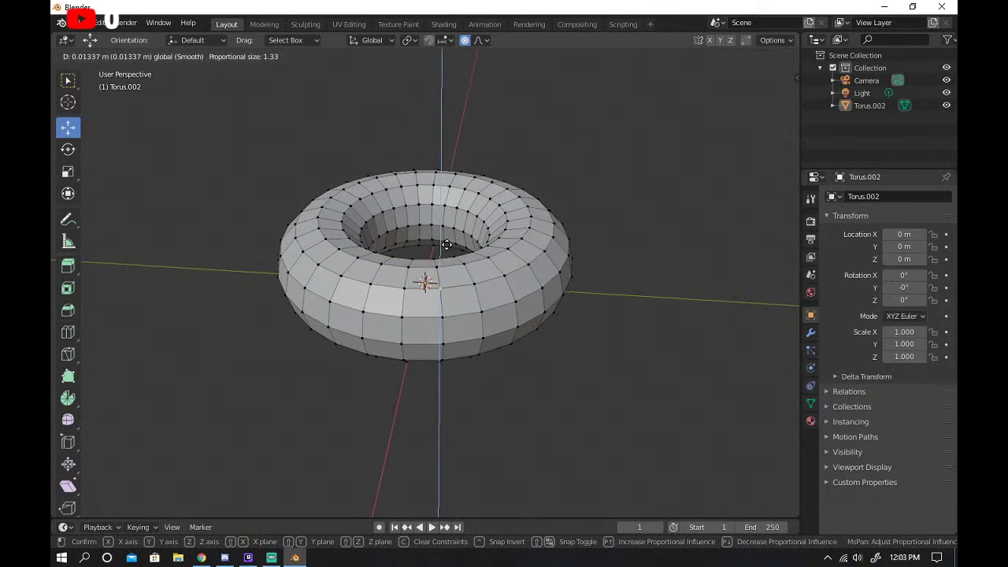
key(z)
scroll(487, 232, down, 5)
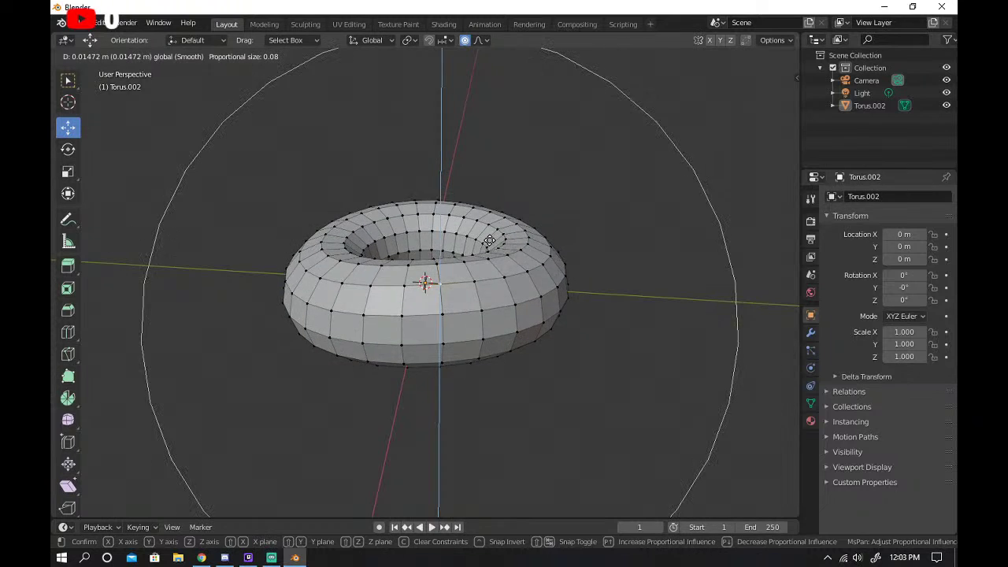
scroll(474, 169, up, 1)
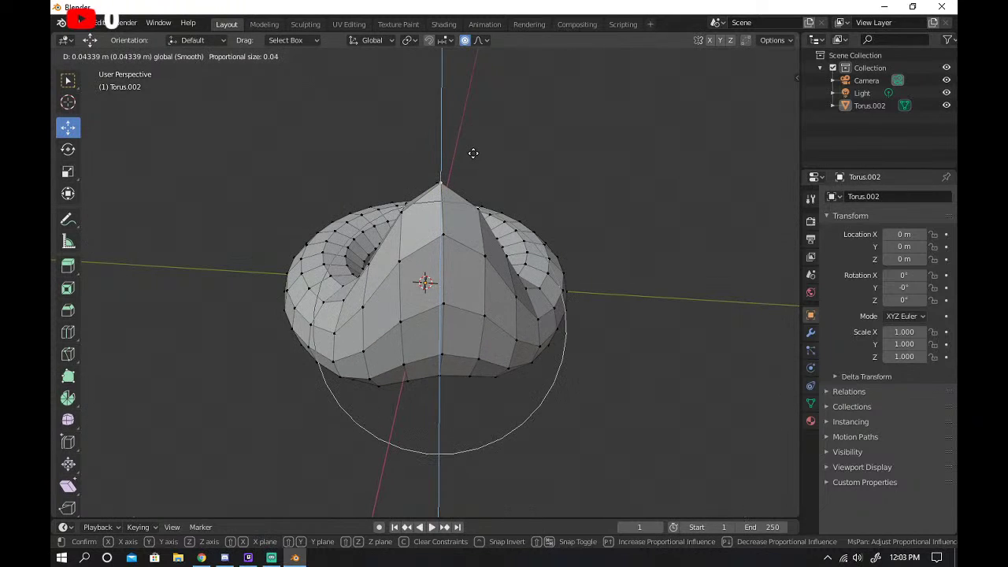
scroll(473, 165, down, 2)
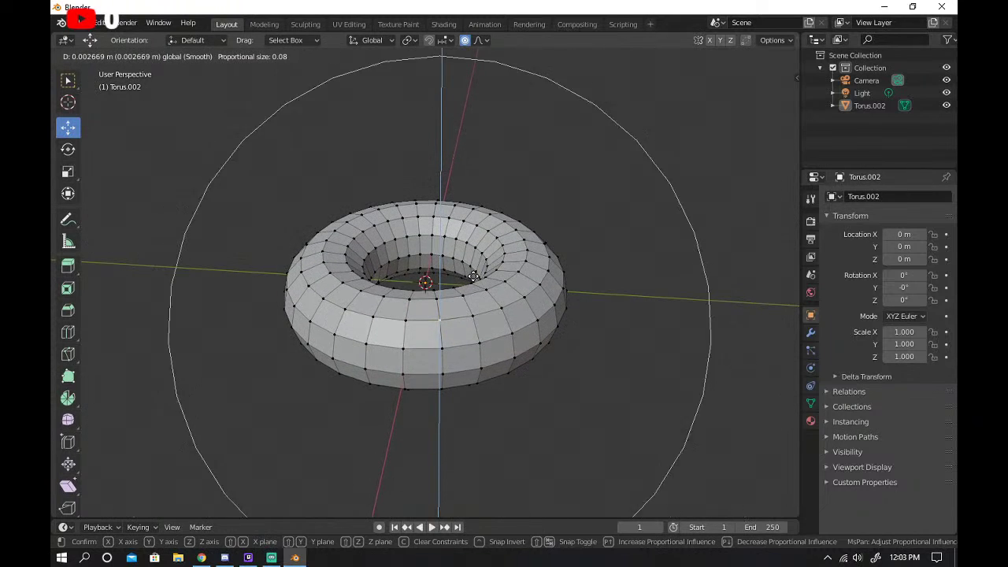
click(476, 323)
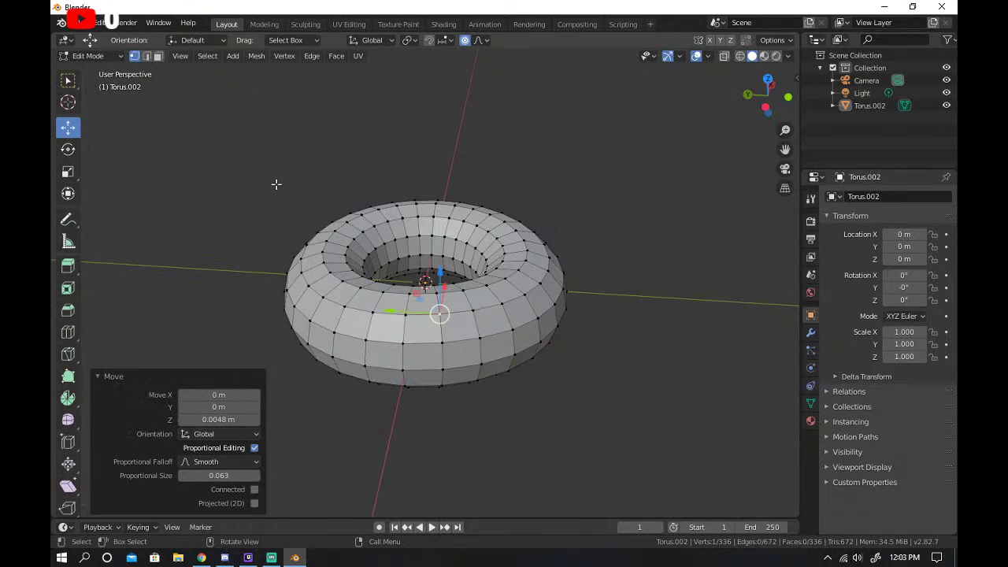
Check the tutorial's donut-shaping demonstration in Chrome and return to Blender.
click(201, 557)
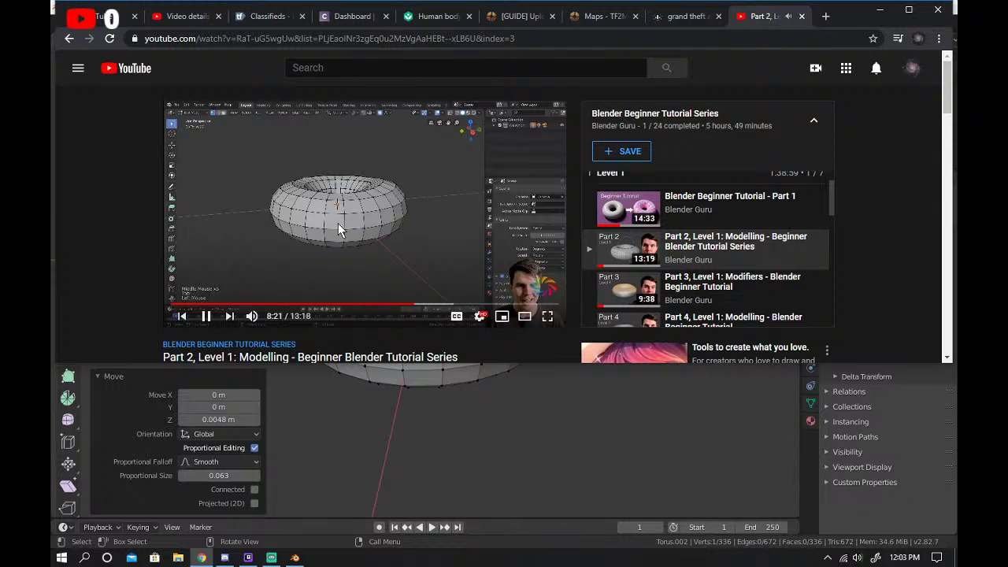
click(322, 286)
click(294, 557)
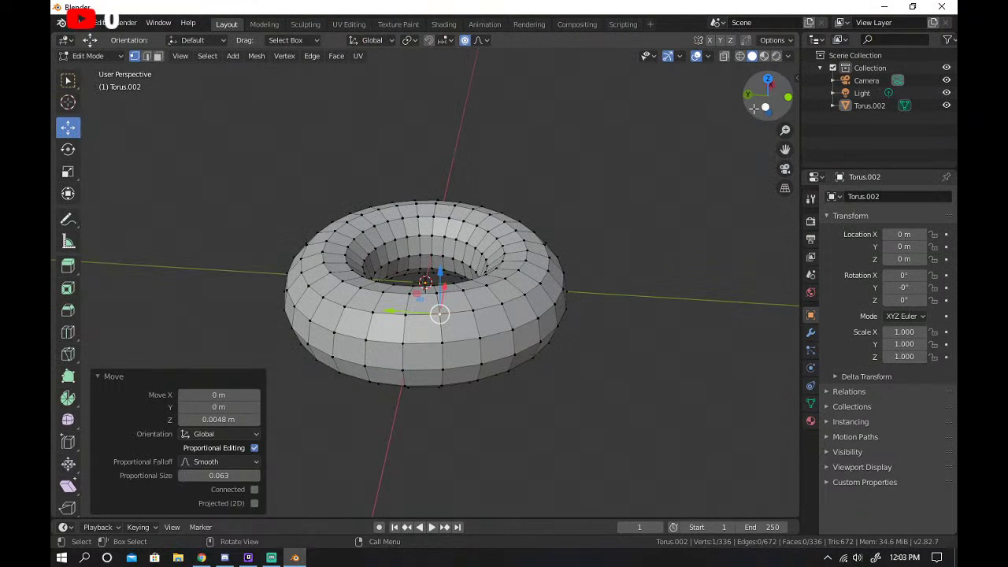
Lower the raised upper vertex slightly, then nudge a side vertex along Z and raise an upper-rim vertex 0.000758 m with proportional editing.
drag(753, 112, 531, 184)
middle_drag(530, 184, 511, 206)
scroll(511, 207, up, 2)
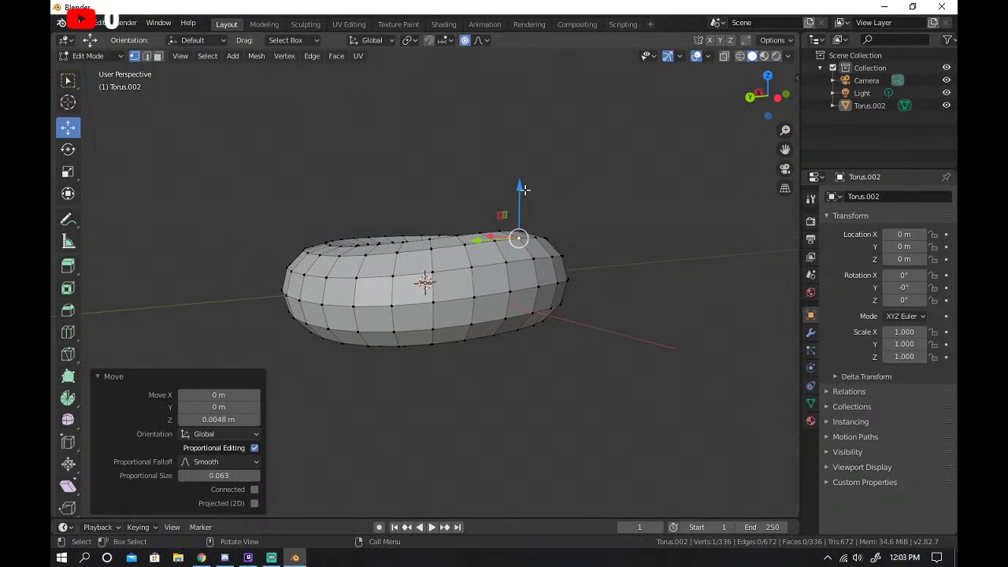
mouse_move(524, 189)
mouse_down()
mouse_move(526, 213)
mouse_move(515, 194)
mouse_move(509, 206)
mouse_move(530, 204)
mouse_up()
click(325, 277)
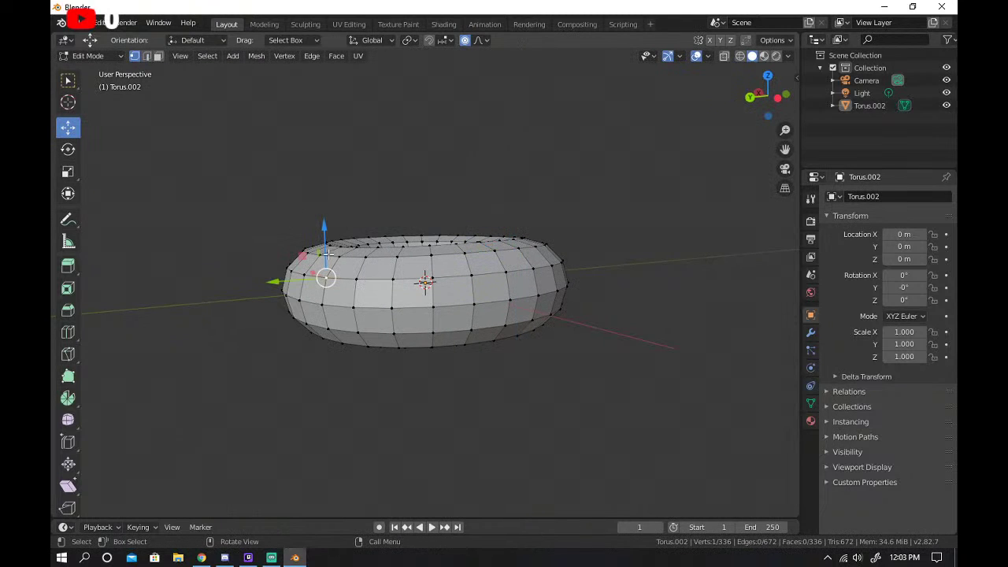
drag(329, 252, 336, 247)
click(422, 241)
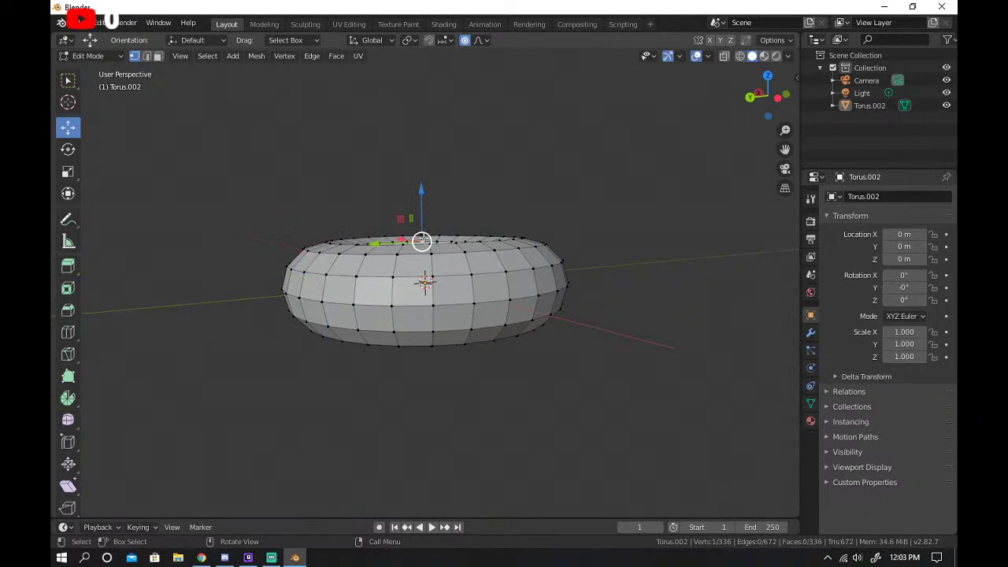
drag(425, 188, 433, 189)
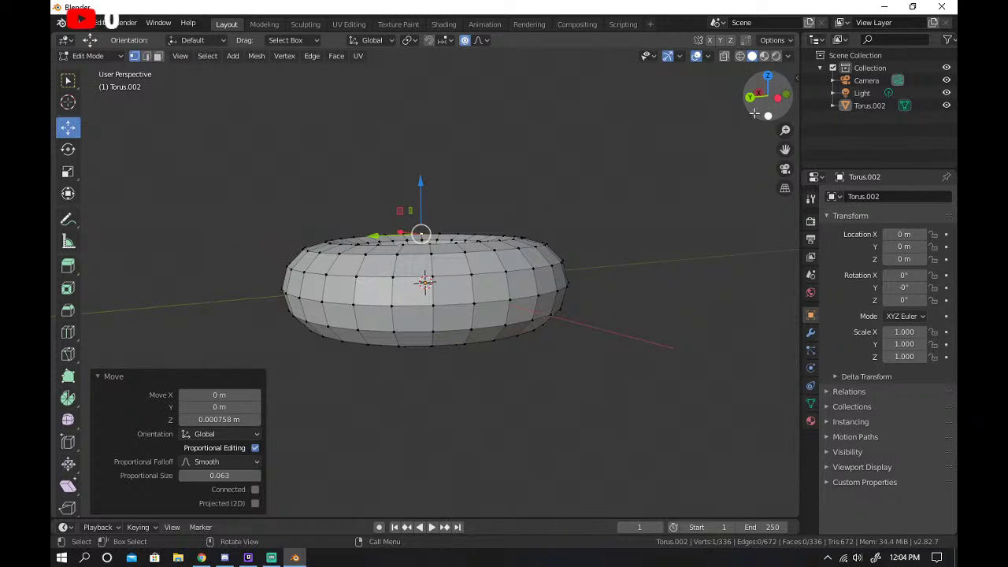
Reshape the outer edge from above by shifting vertices with proportional editing, moving one on the outer rim -0.00343 m along Y.
mouse_move(754, 109)
mouse_down()
mouse_move(758, 118)
mouse_move(768, 106)
mouse_move(770, 118)
mouse_move(768, 94)
mouse_move(765, 106)
mouse_up()
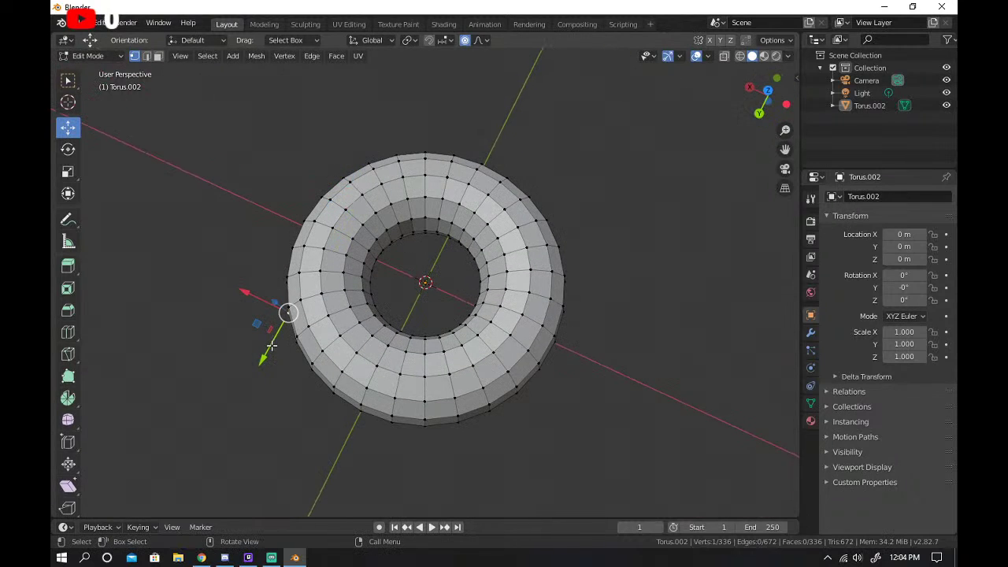
drag(271, 346, 277, 305)
click(470, 208)
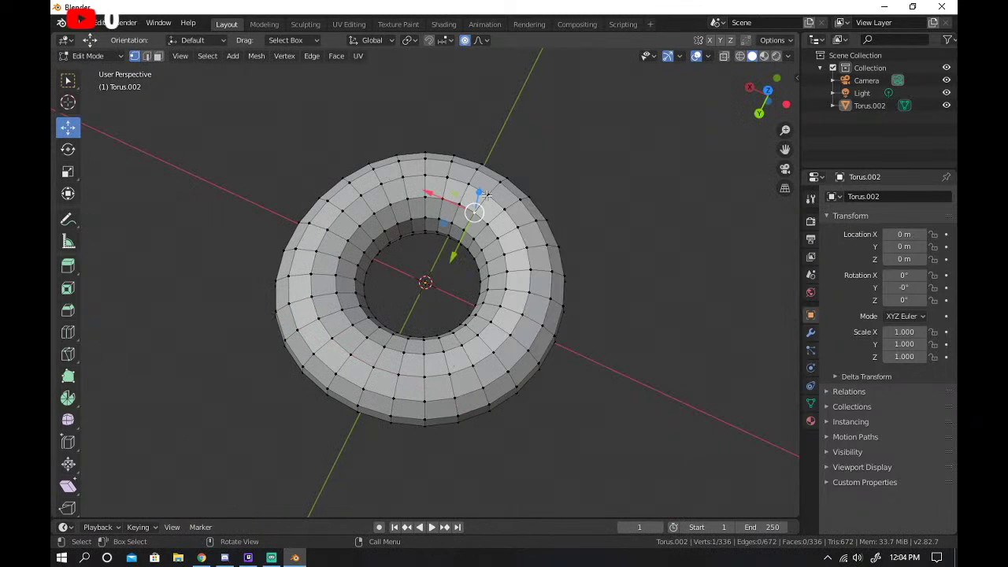
drag(739, 113, 621, 118)
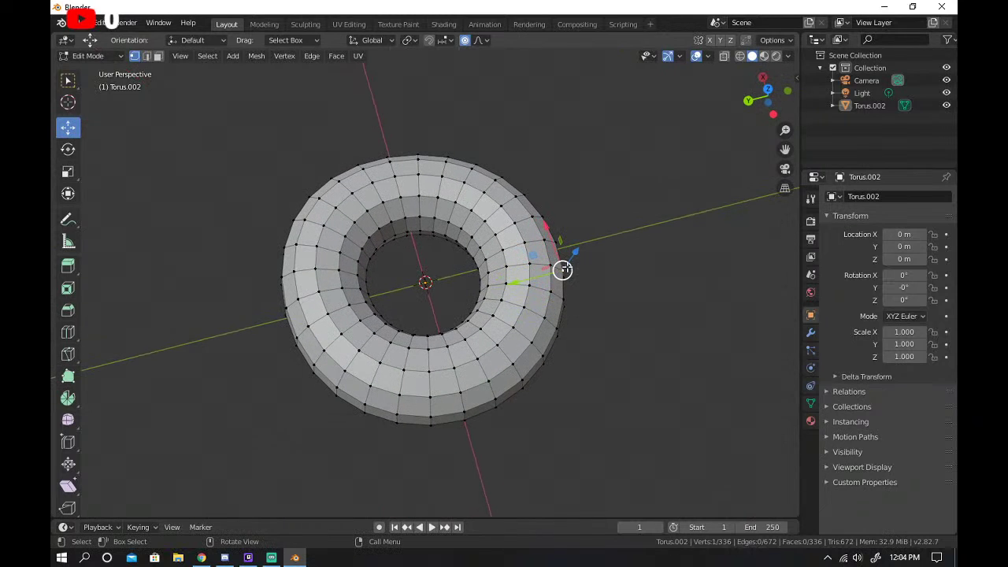
drag(534, 276, 545, 279)
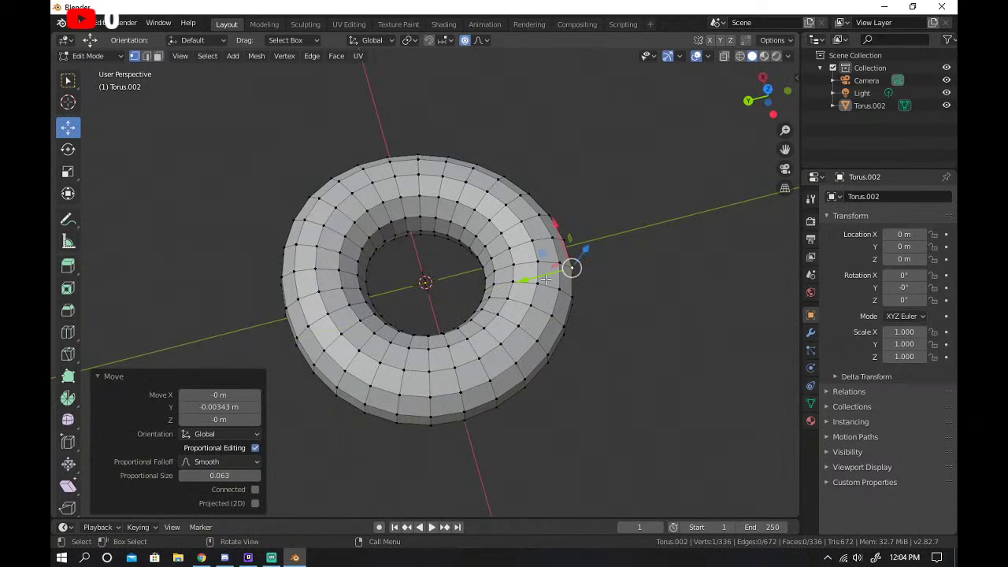
Pull the front outer-rim vertex slightly outward with proportional editing.
click(396, 421)
drag(389, 406, 294, 344)
click(288, 285)
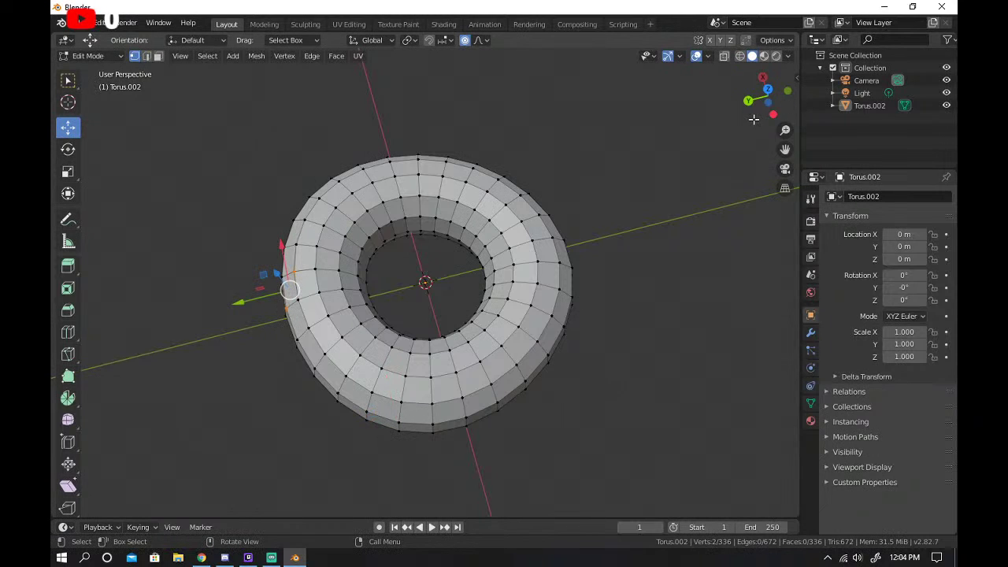
Push the front outer-rim vertex slightly inward, then move a vertex on the far outer edge -0.00432 m along X.
click(757, 114)
drag(759, 107, 741, 148)
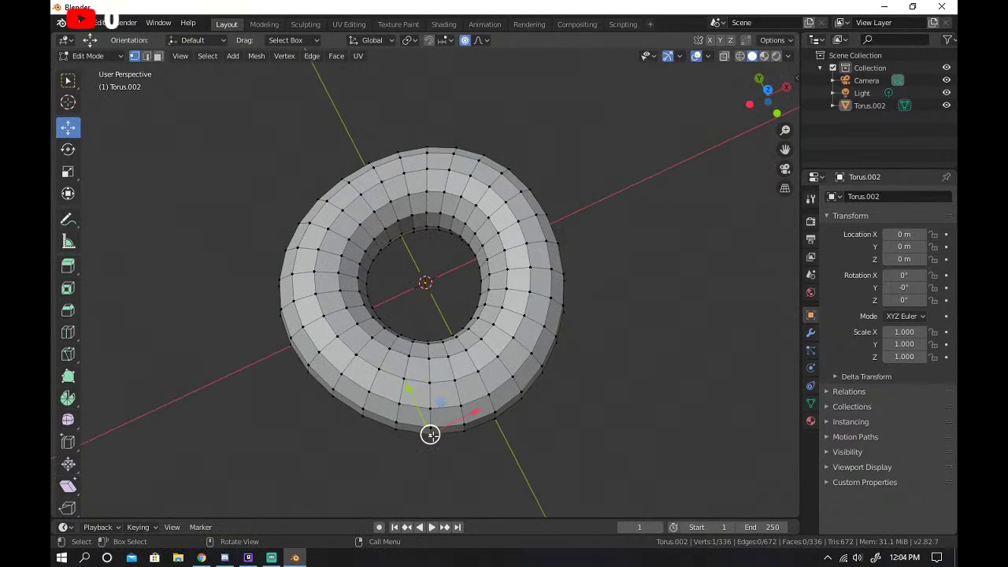
drag(415, 418, 473, 410)
key(Escape)
click(496, 184)
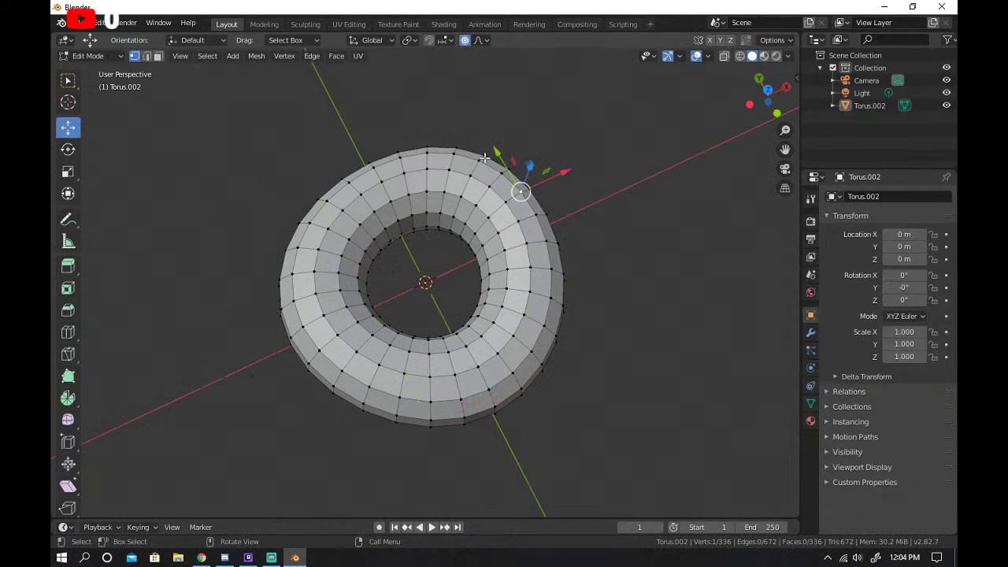
drag(517, 148, 503, 151)
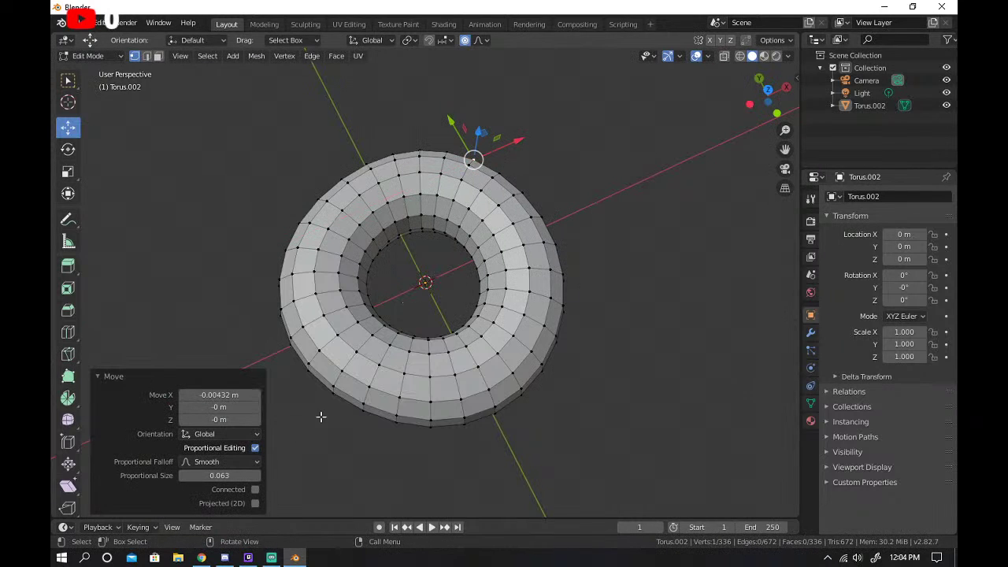
Switch proportional editing off, clear the selection, and check the tutorial's vertex-moving demonstration in Chrome before returning to Blender.
click(202, 557)
click(202, 557)
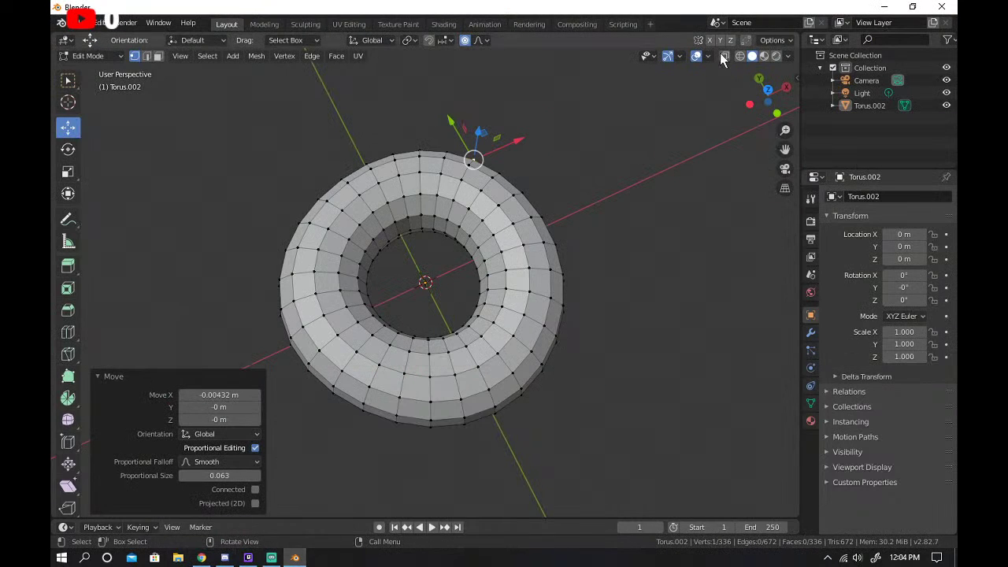
key(o)
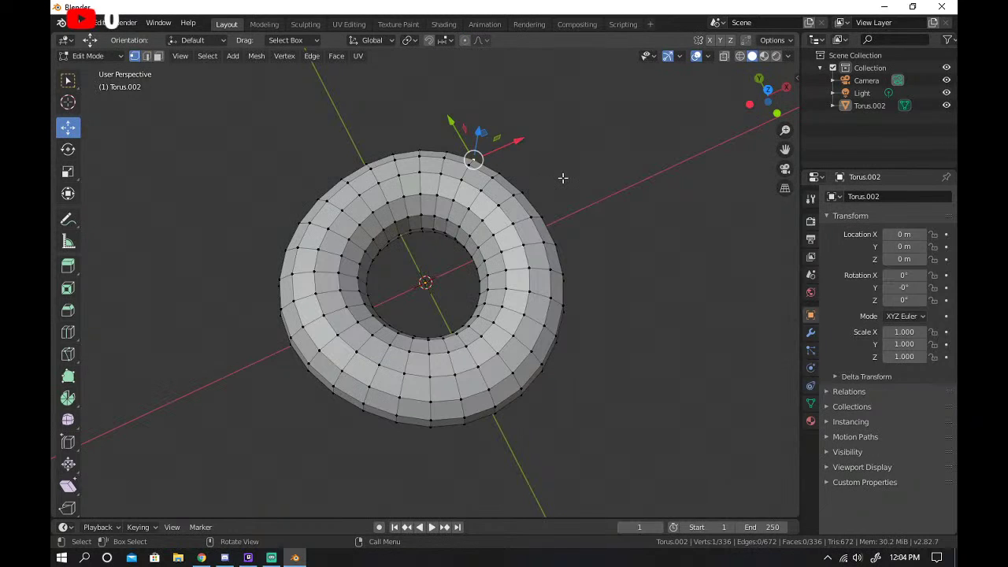
right_click(188, 279)
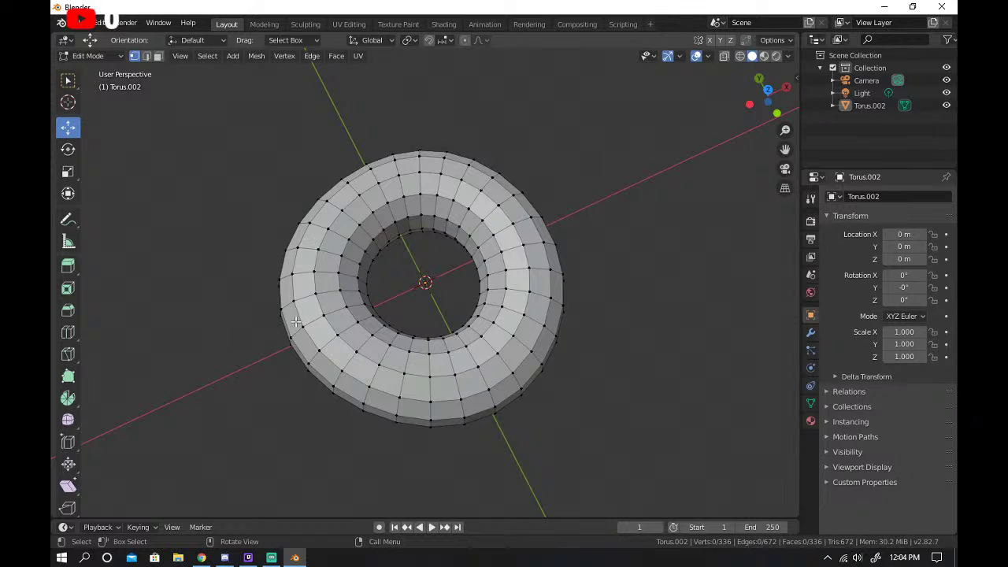
drag(347, 268, 346, 269)
drag(756, 122, 305, 509)
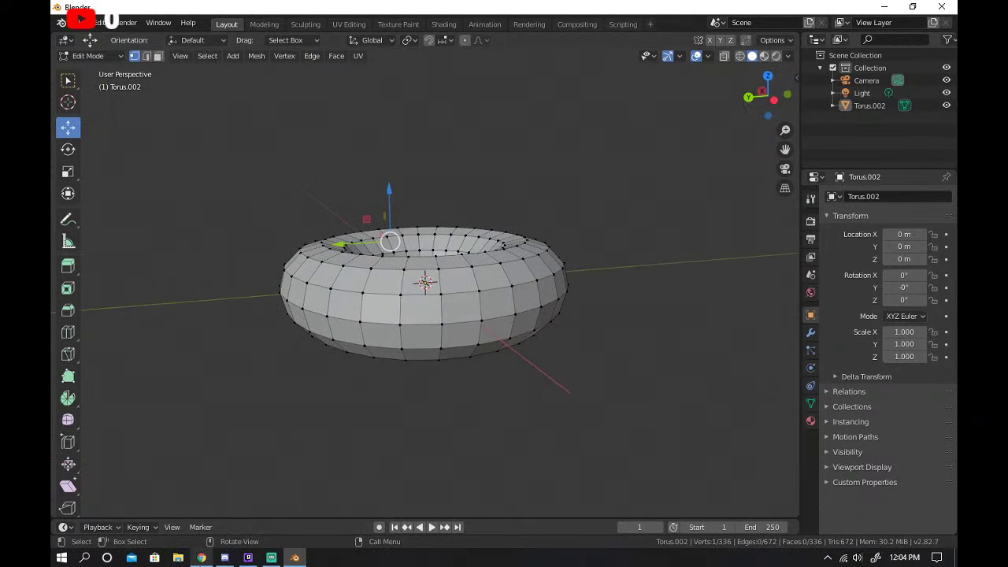
click(203, 556)
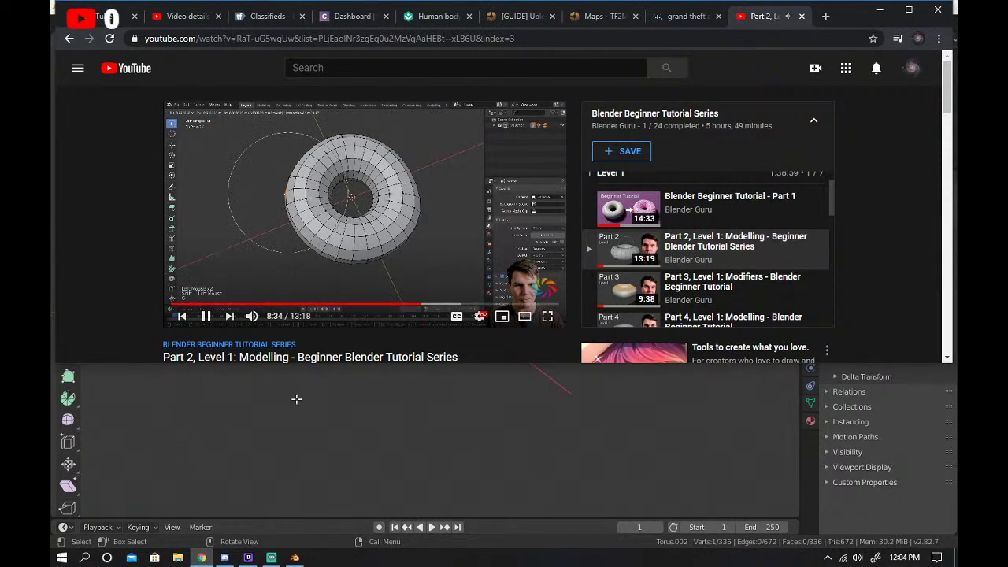
click(294, 557)
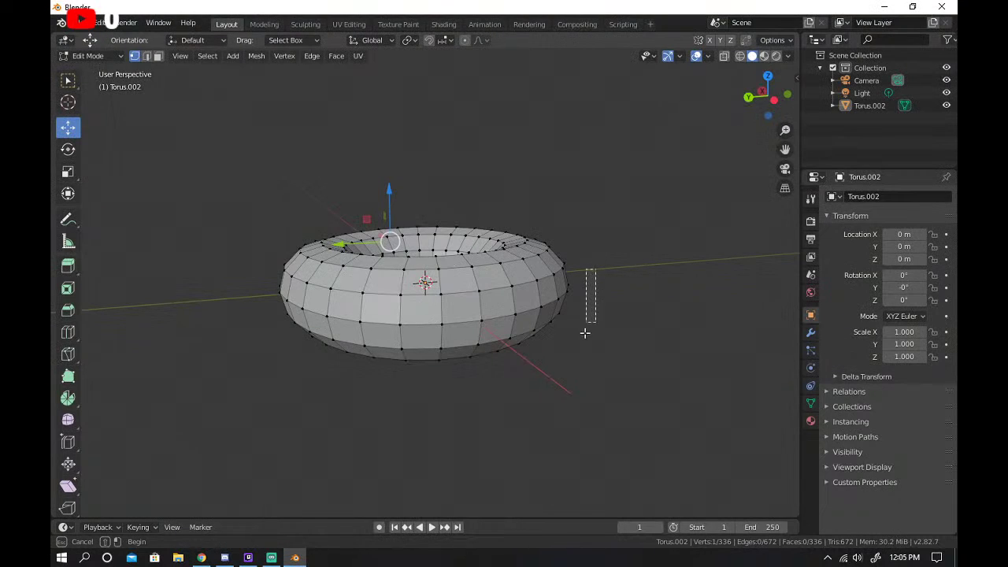
Push a front outer-rim vertex toward the donut's centre from above with proportional editing, then switch proportional editing off.
drag(584, 332, 586, 329)
drag(760, 87, 787, 154)
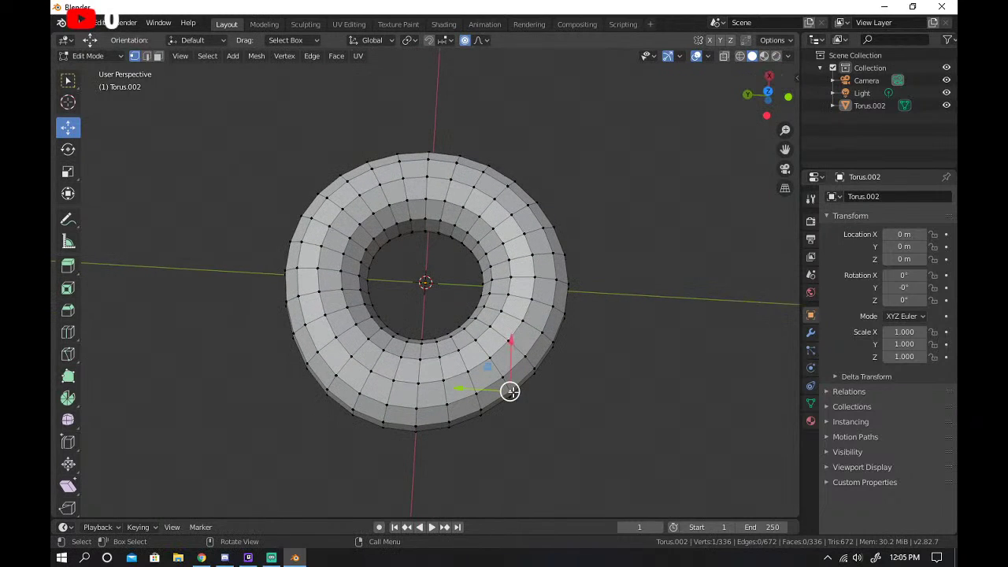
drag(486, 364, 480, 355)
key(o)
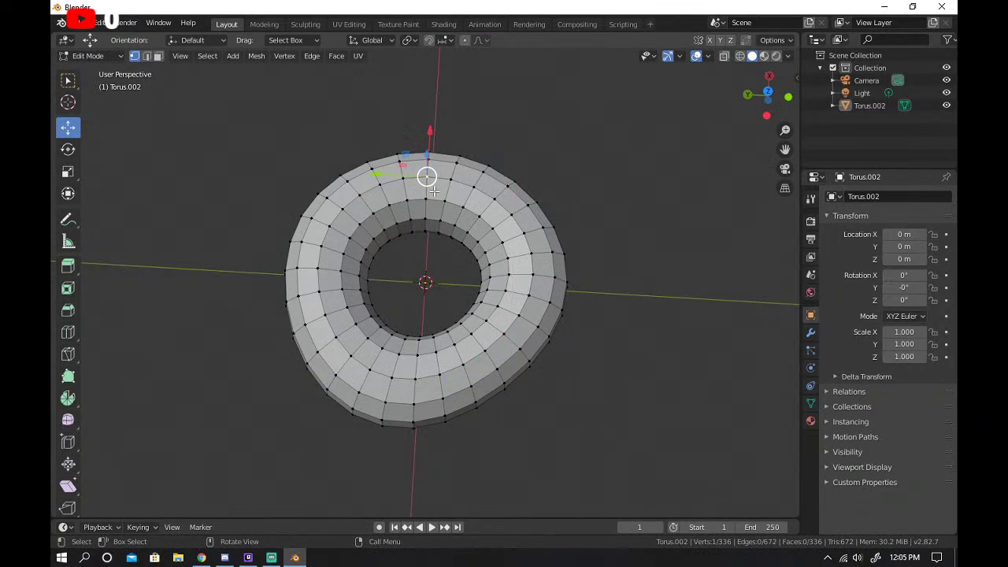
Move the far-side top vertex -0.00544 m in X and 0.000982 m in Y using a proportional size of 0.084.
mouse_move(406, 157)
mouse_down()
mouse_move(407, 178)
mouse_move(402, 164)
mouse_move(428, 168)
mouse_move(407, 142)
mouse_move(422, 146)
mouse_move(386, 152)
mouse_move(415, 158)
mouse_up()
scroll(428, 169, up, 11)
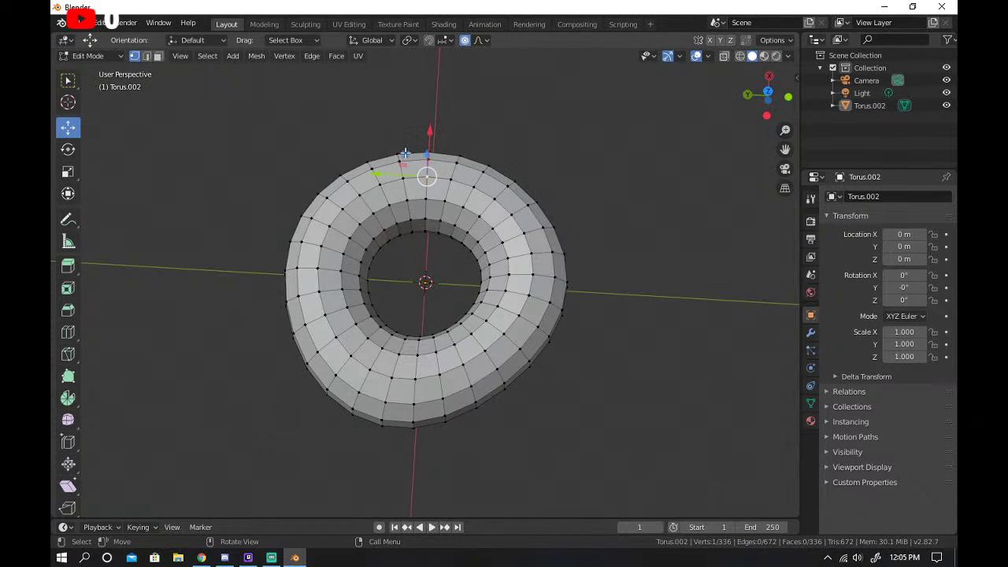
mouse_move(404, 153)
mouse_down()
mouse_move(416, 222)
mouse_move(405, 234)
mouse_move(402, 156)
mouse_move(401, 171)
mouse_up()
scroll(415, 222, down, 14)
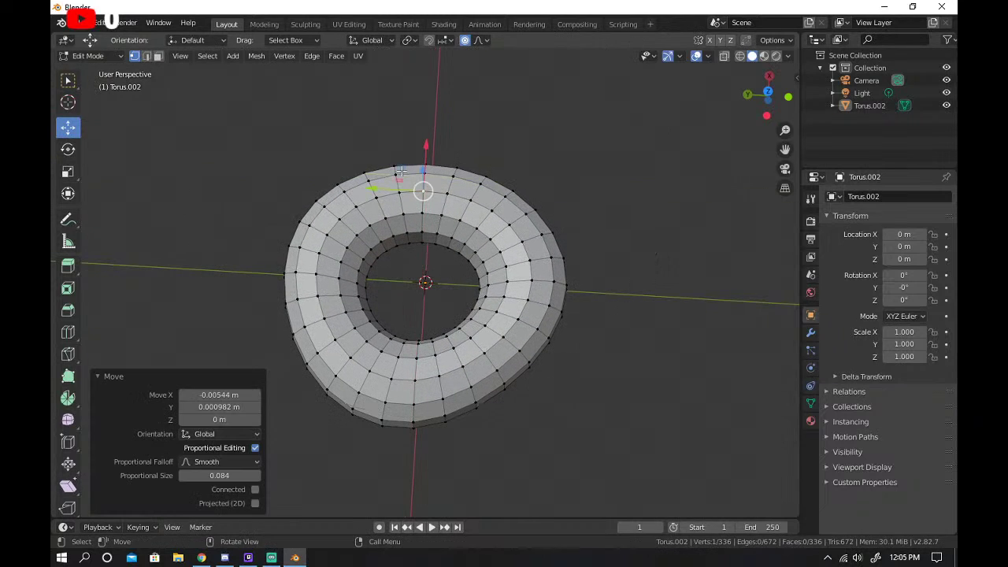
Move a front outer-rim vertex 0.00296 m in X and -0.00286 m in Y with proportional size 0.084.
click(385, 403)
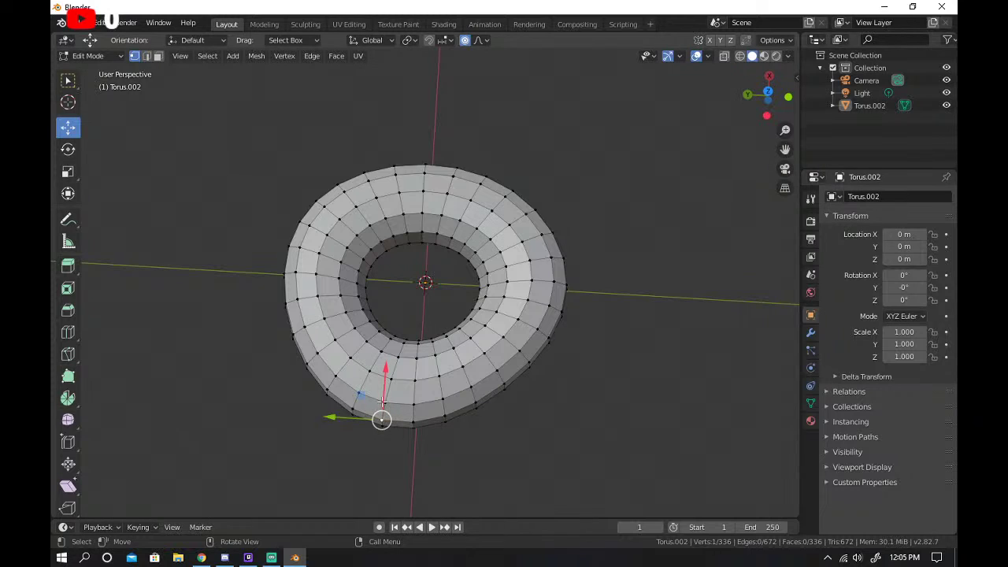
drag(358, 393, 368, 385)
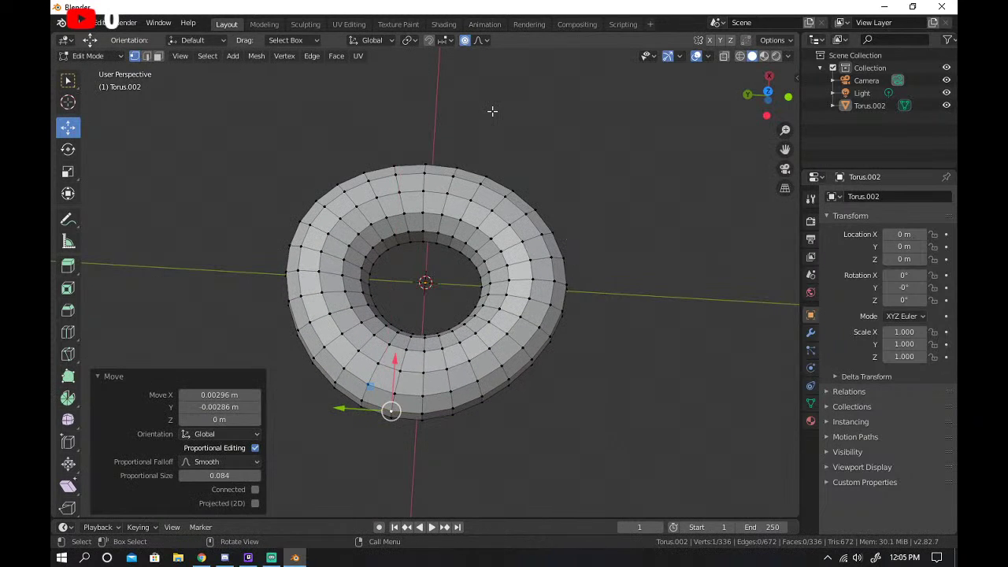
key(o)
right_click(505, 213)
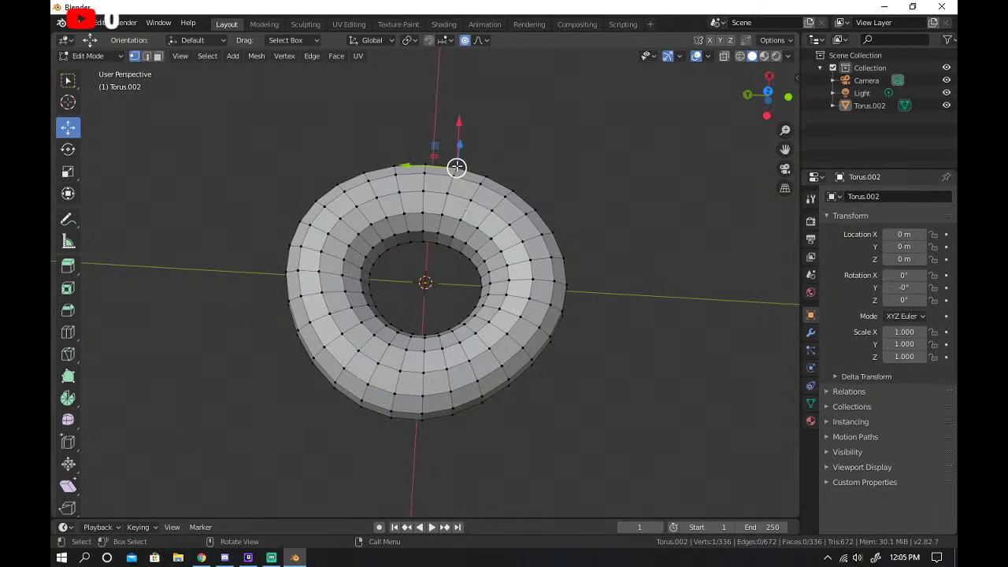
Pull the far outer-rim vertex outward with proportional editing, inspect the donut from the side, and switch to the tutorial in Chrome.
mouse_move(437, 147)
mouse_down()
mouse_move(444, 126)
mouse_move(437, 134)
mouse_up()
key(ctrl+z)
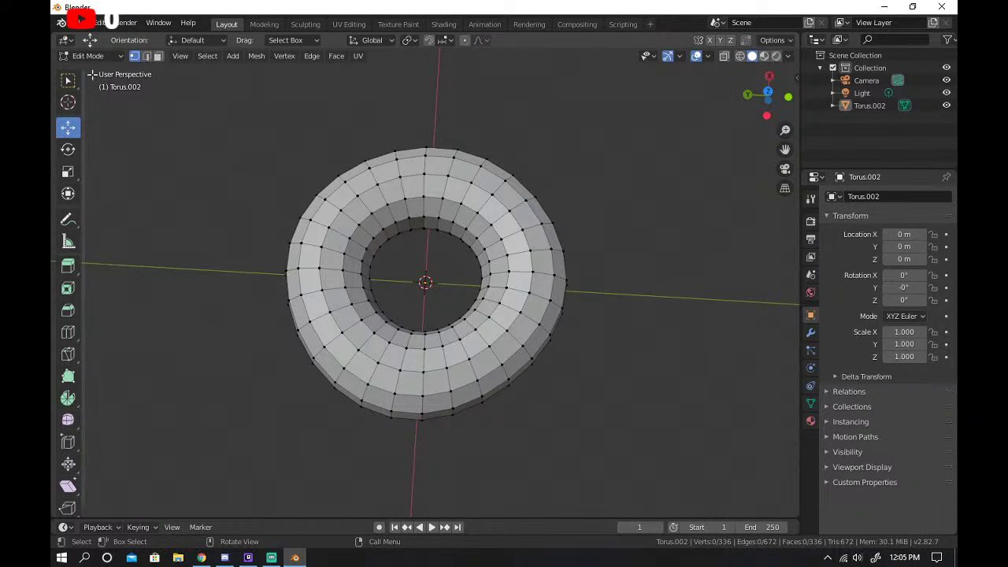
drag(746, 112, 608, 20)
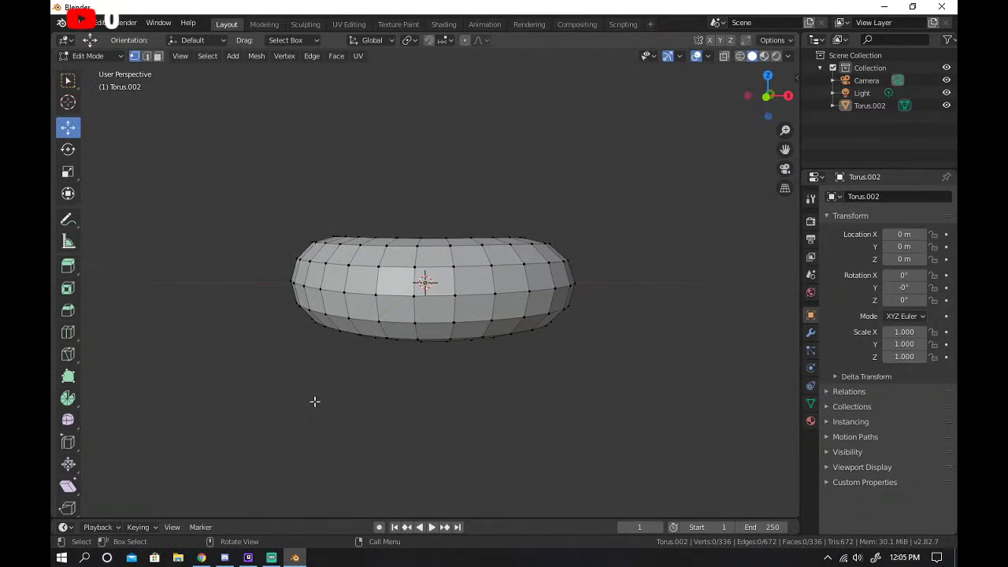
click(201, 558)
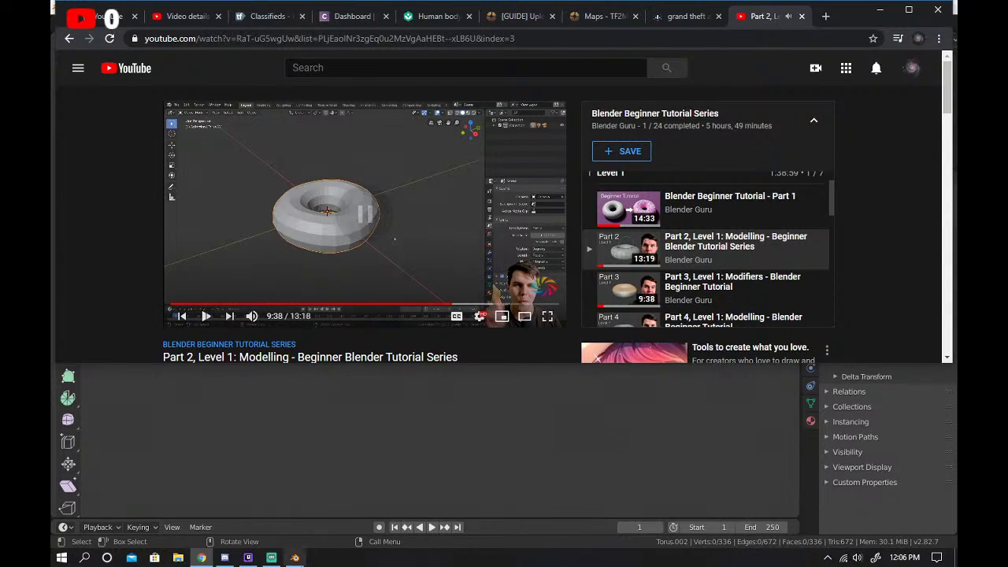
Back in Blender, move an inner-rim vertex 0.00126 m in X and 0.00166 m in Y with proportional size 0.084, then switch proportional editing off.
click(329, 393)
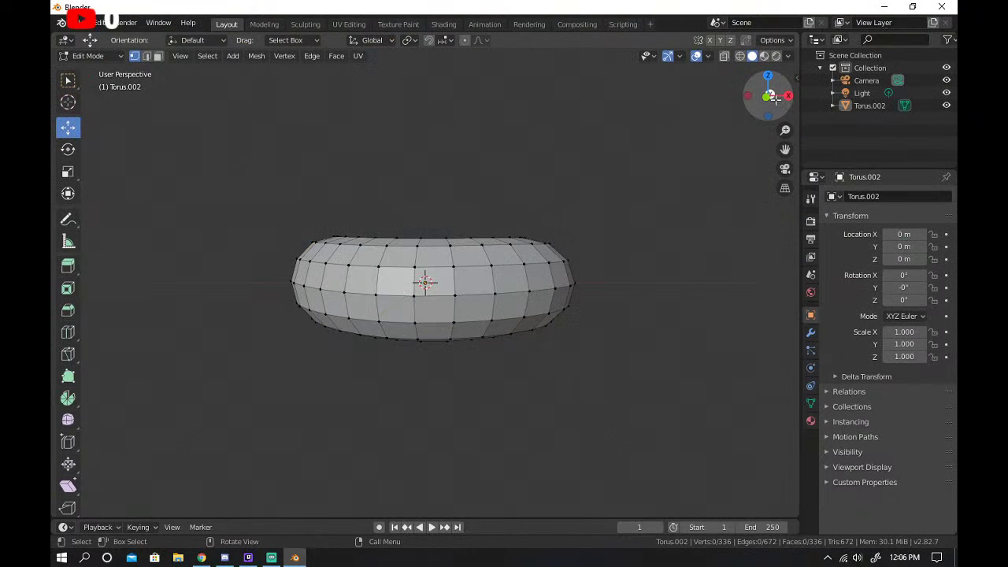
drag(768, 96, 770, 192)
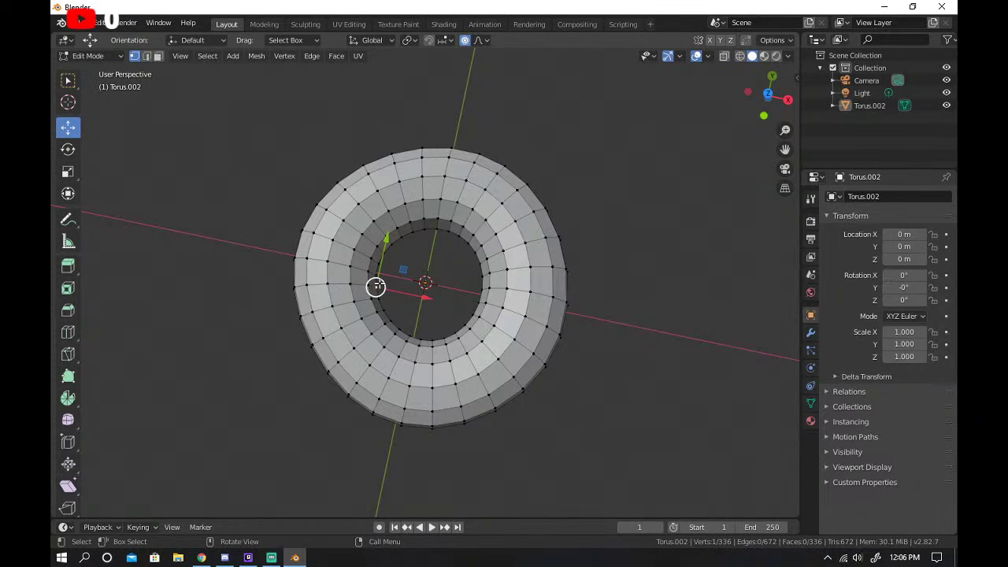
drag(403, 270, 408, 267)
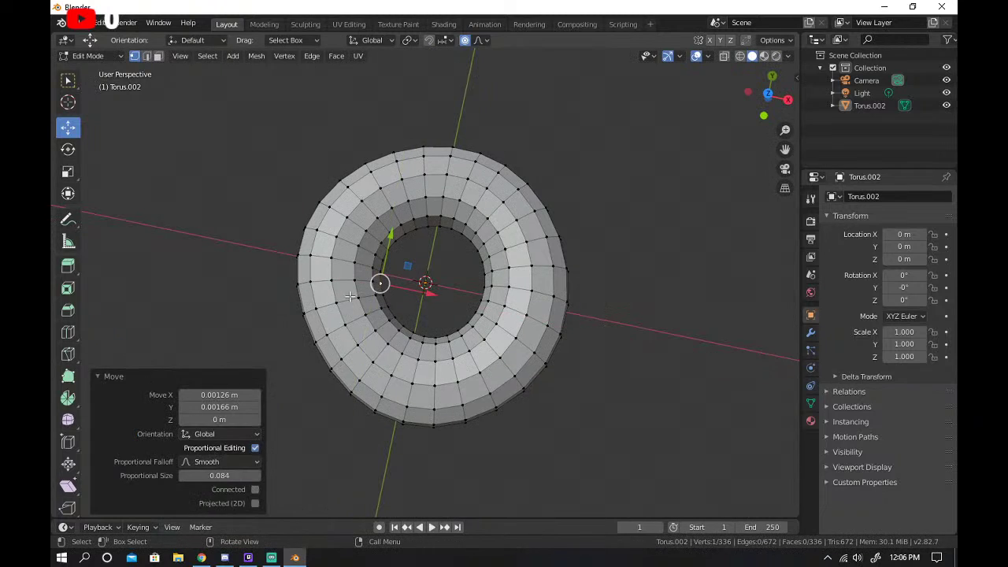
key(o)
View the donut from below and select a single vertex on its lower outer side.
click(515, 337)
click(583, 289)
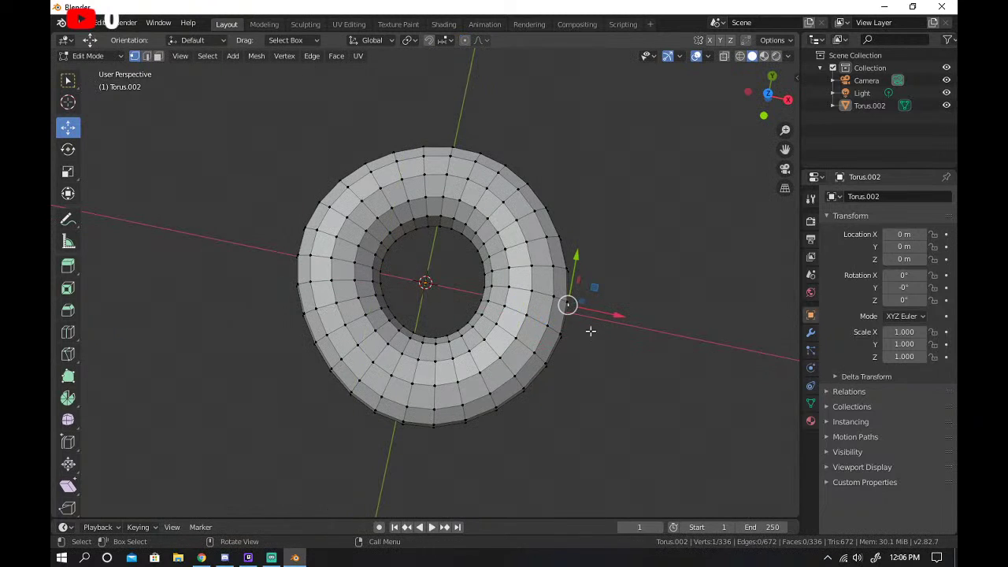
right_click(580, 420)
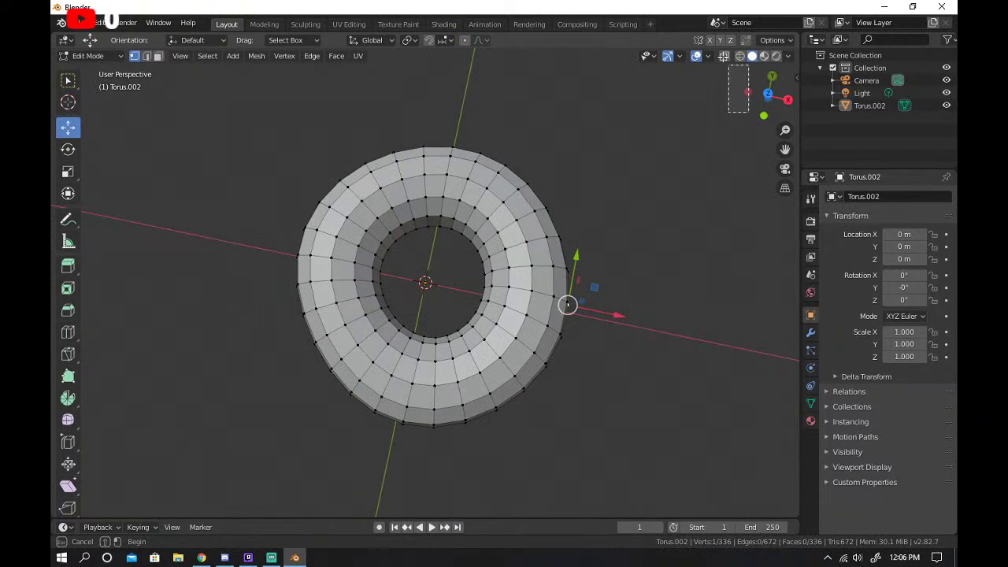
click(752, 113)
drag(754, 107, 779, 93)
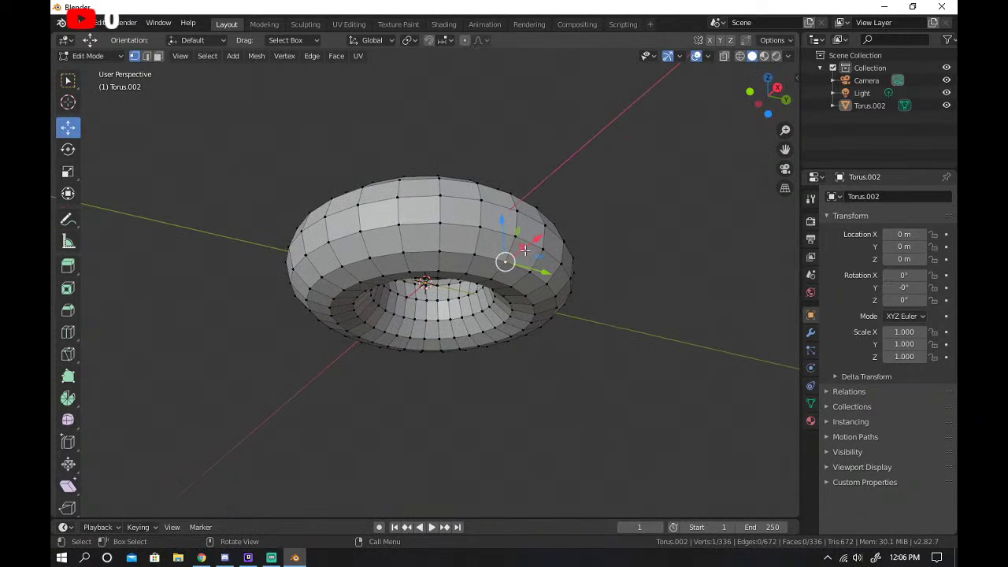
drag(518, 230, 554, 282)
key(ctrl+z)
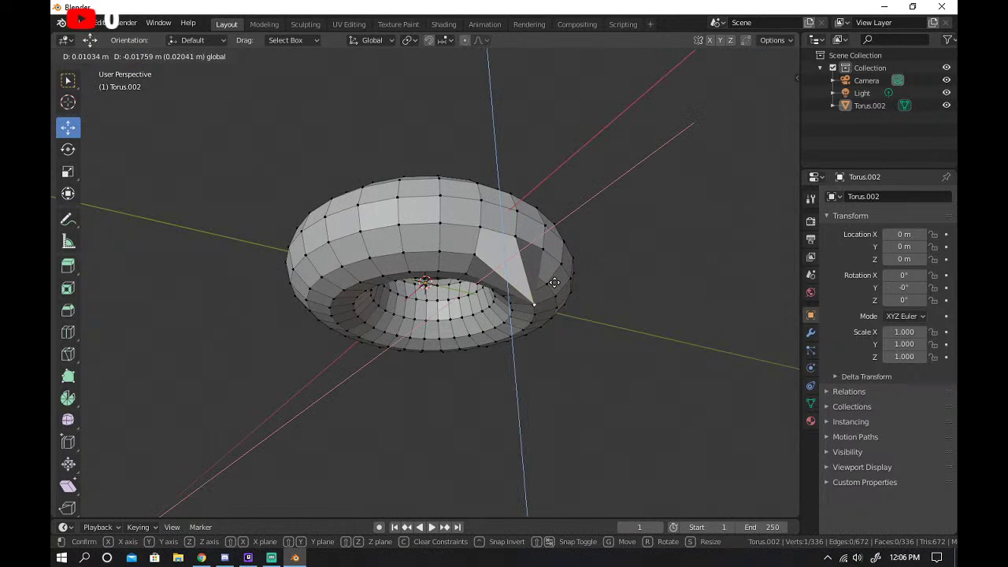
key(Escape)
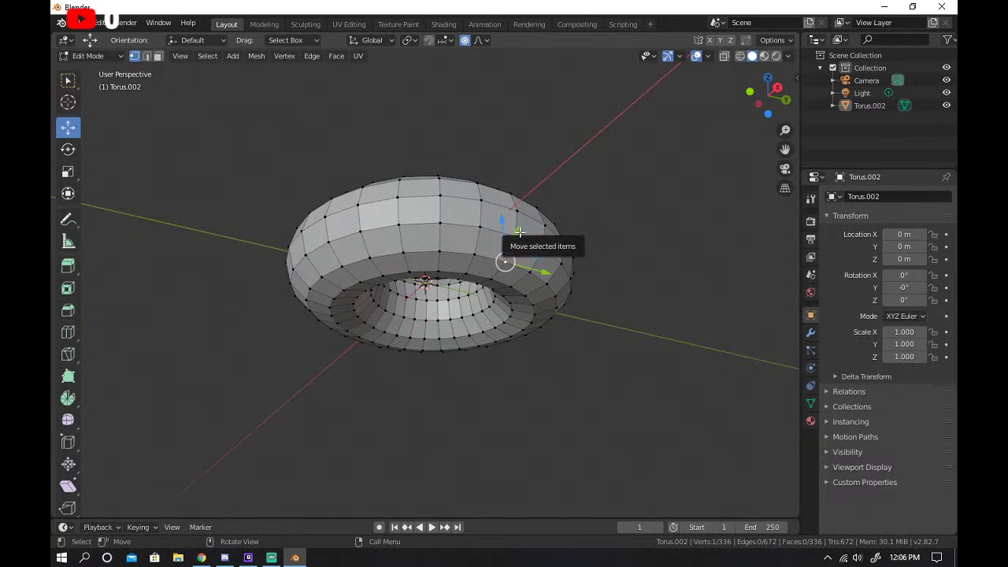
Move the selected lower outer vertex slightly outward with proportional editing, deselect it, and switch proportional editing off.
drag(525, 237, 510, 219)
click(614, 165)
key(o)
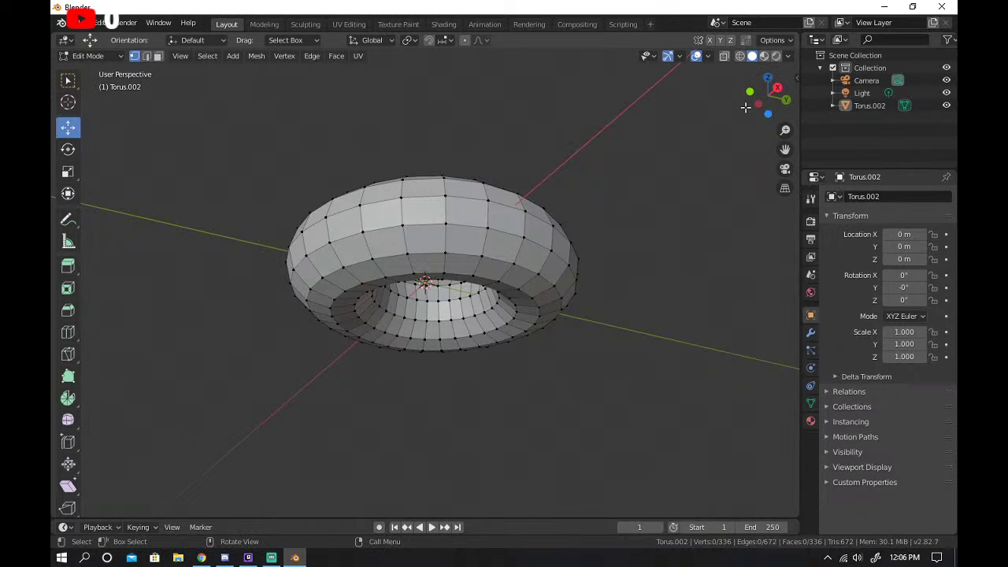
View the donut from the side, watch the next tutorial section full screen in Chrome, and return to Blender.
drag(756, 88, 774, 77)
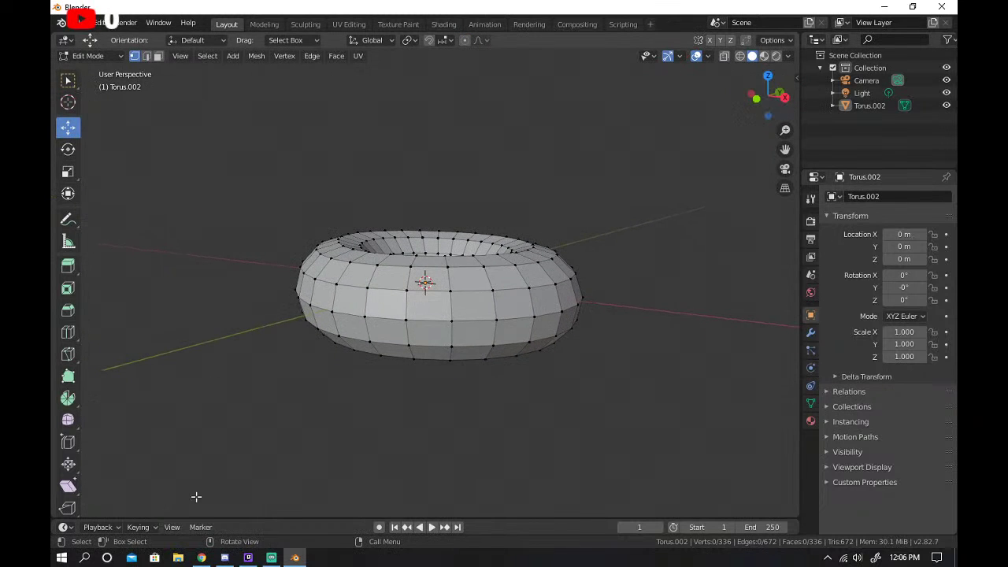
click(201, 557)
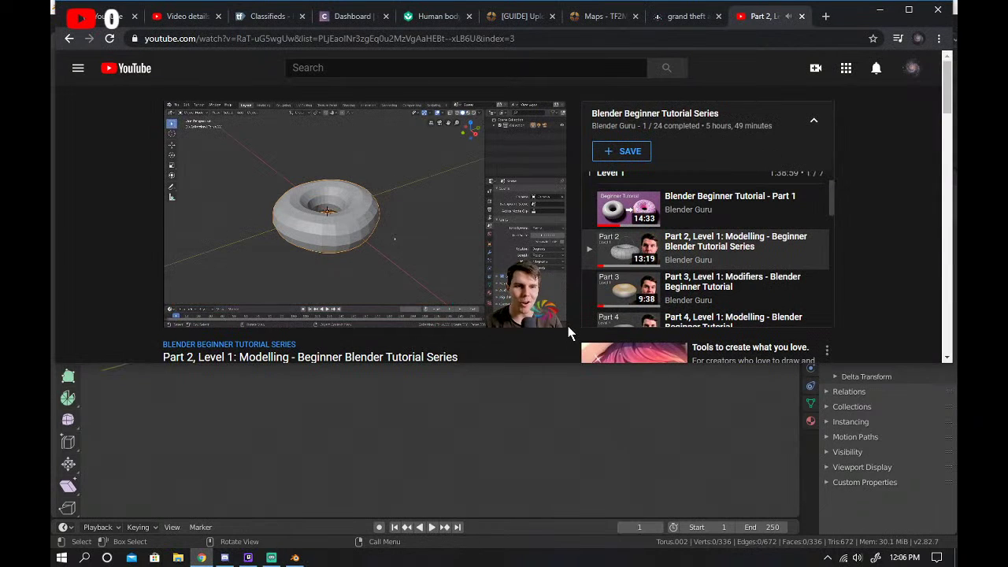
click(547, 316)
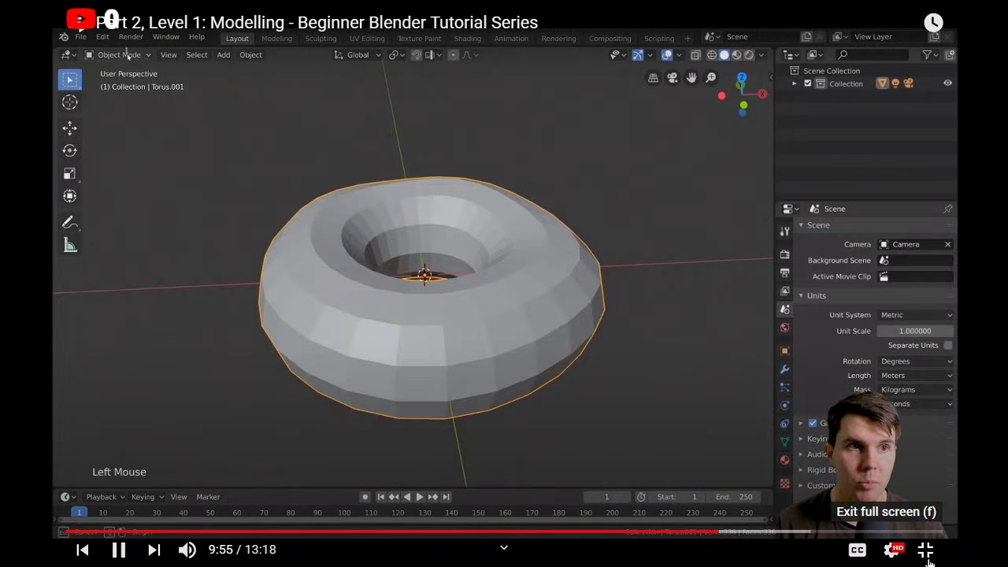
click(925, 549)
click(288, 495)
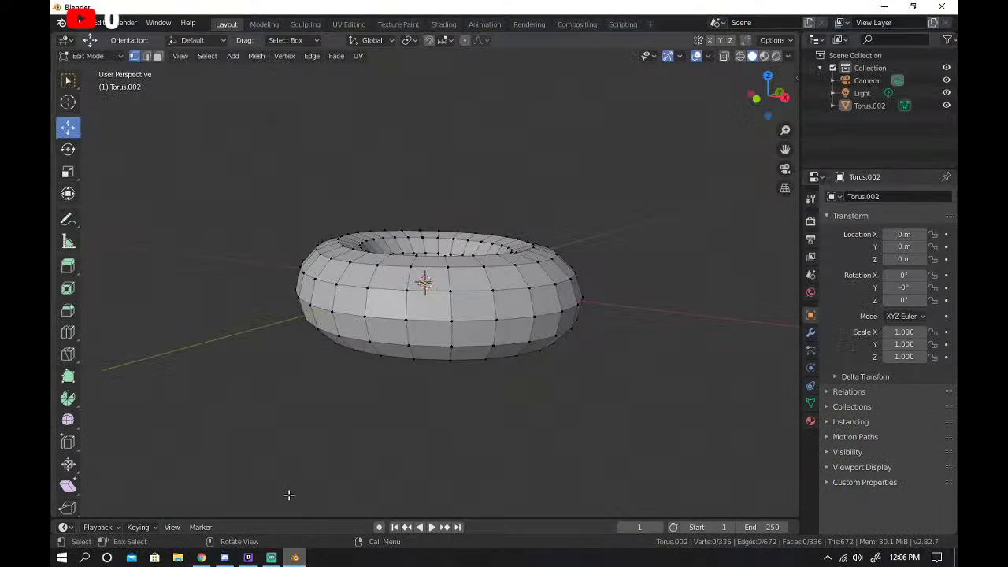
Switch the donut to Object Mode and apply Shade Smooth to it.
click(112, 55)
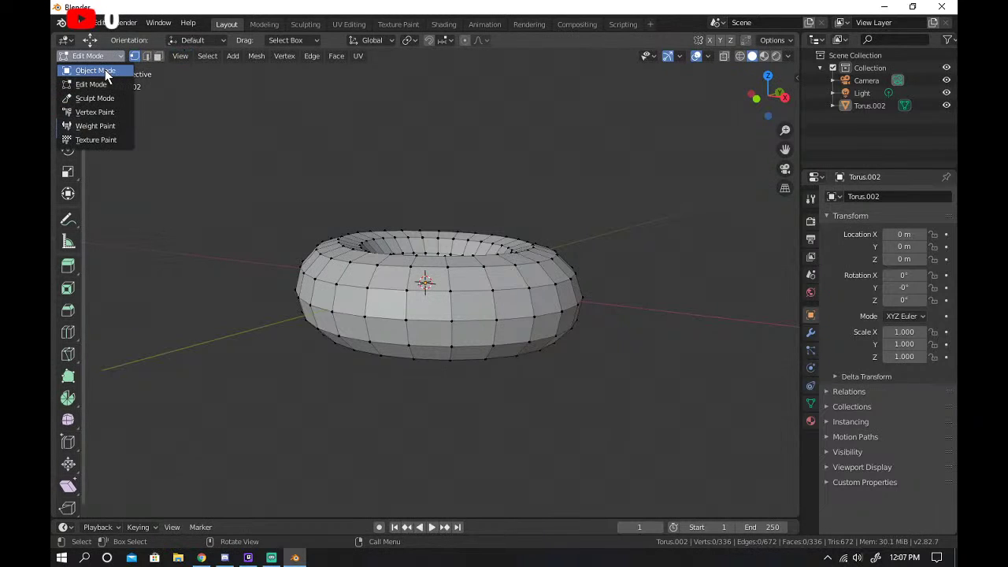
click(105, 69)
right_click(434, 313)
click(511, 275)
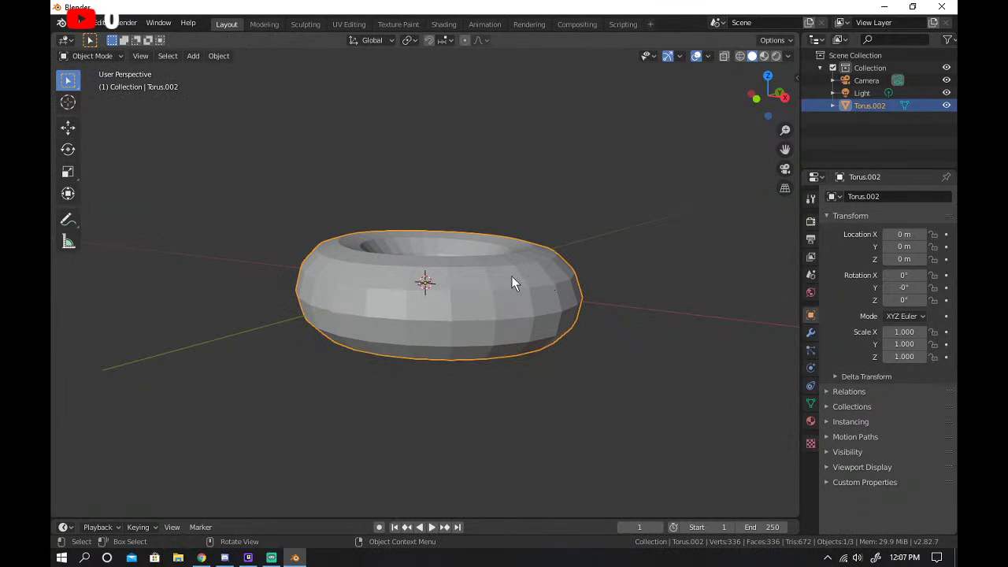
click(486, 286)
right_click(486, 286)
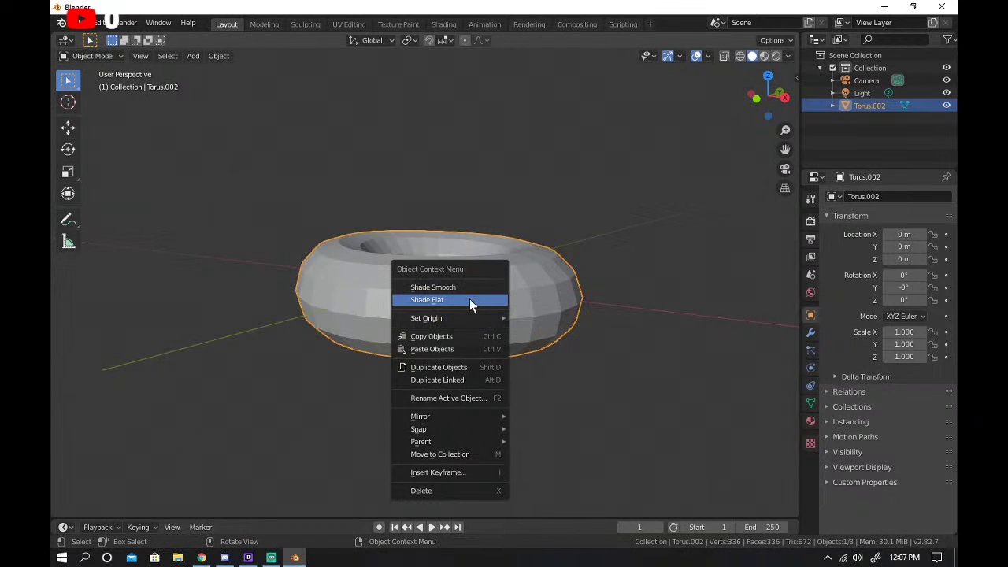
click(471, 286)
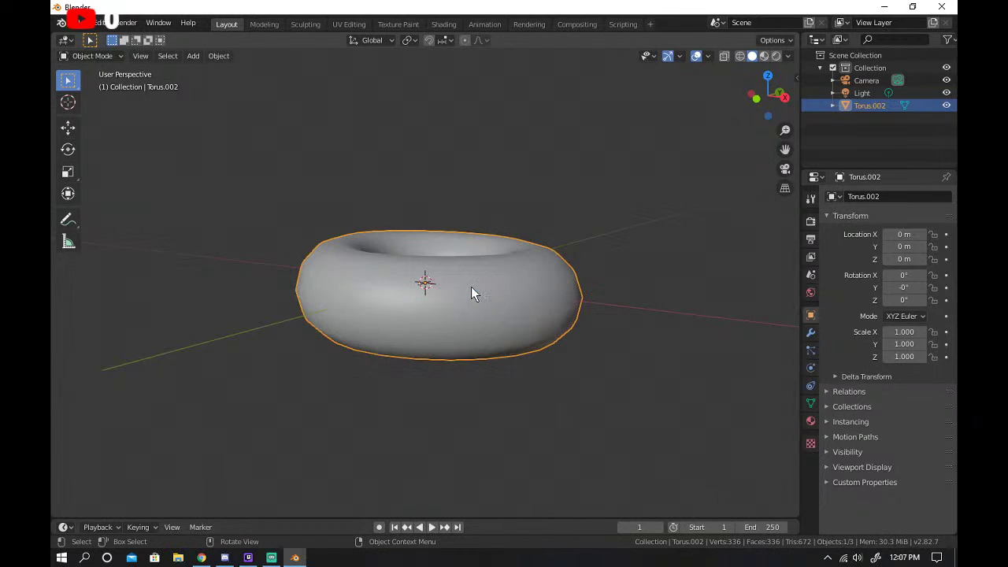
Deselect the donut and examine its smooth shading from several angles and close up.
click(640, 297)
drag(640, 302, 598, 330)
right_click(618, 256)
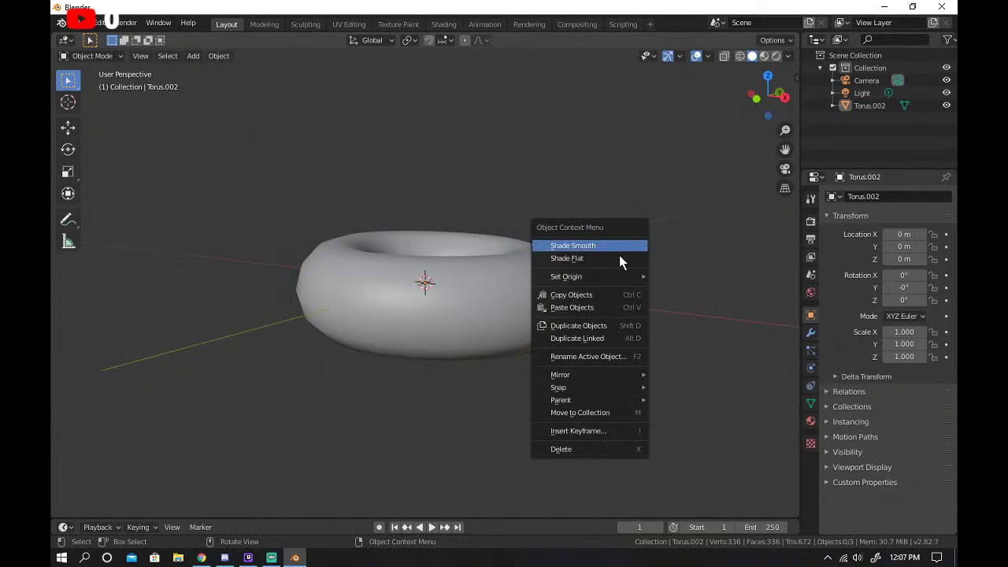
drag(280, 374, 139, 382)
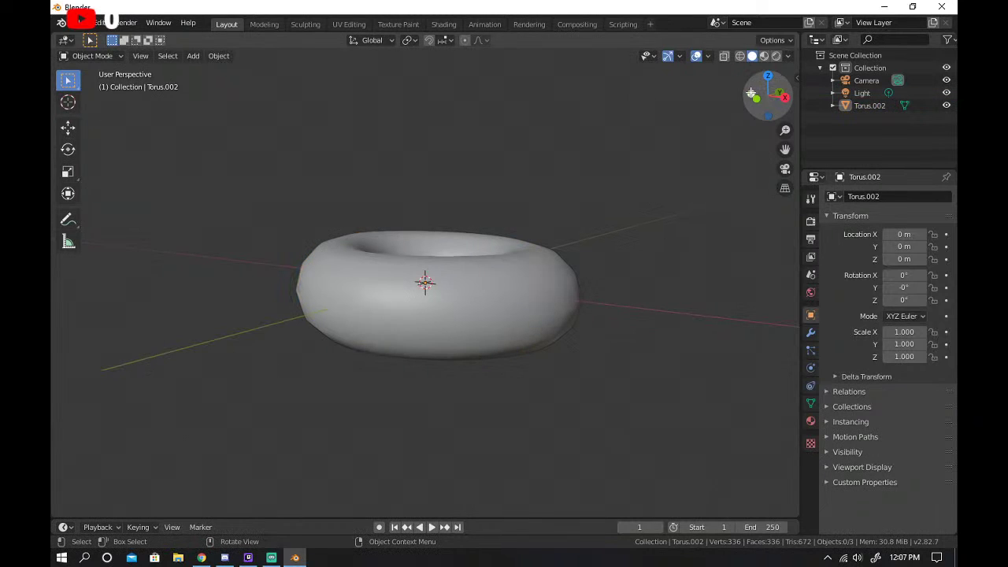
drag(753, 112, 509, 177)
scroll(521, 192, up, 8)
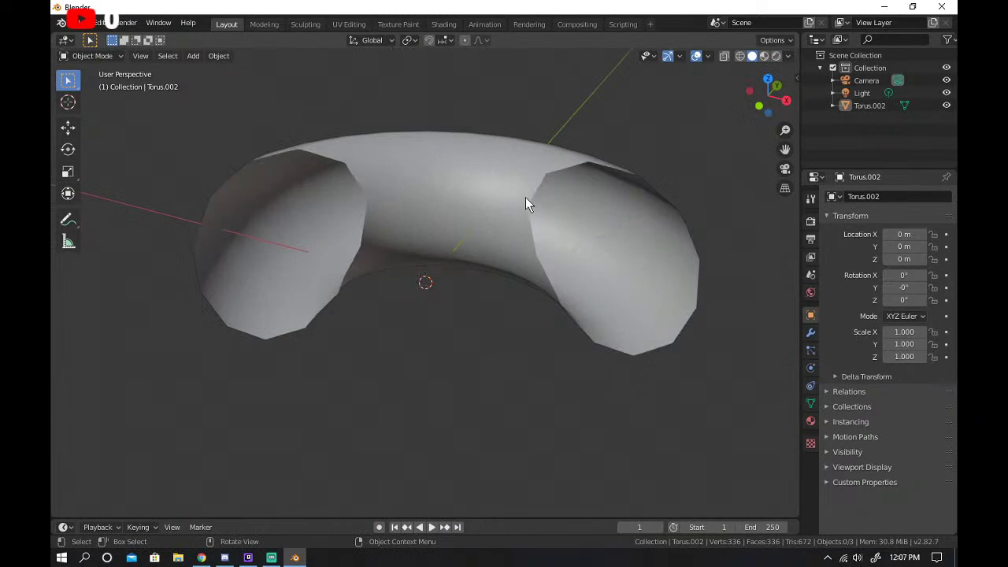
scroll(525, 197, down, 8)
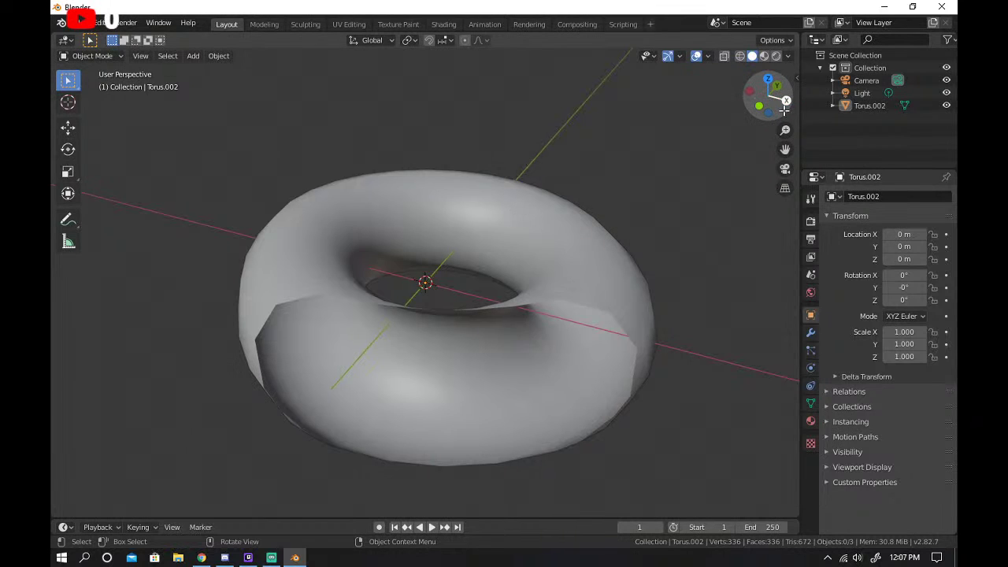
drag(784, 111, 787, 142)
Select the donut in Object Mode and check the tutorial in Chrome before returning to Blender.
click(201, 557)
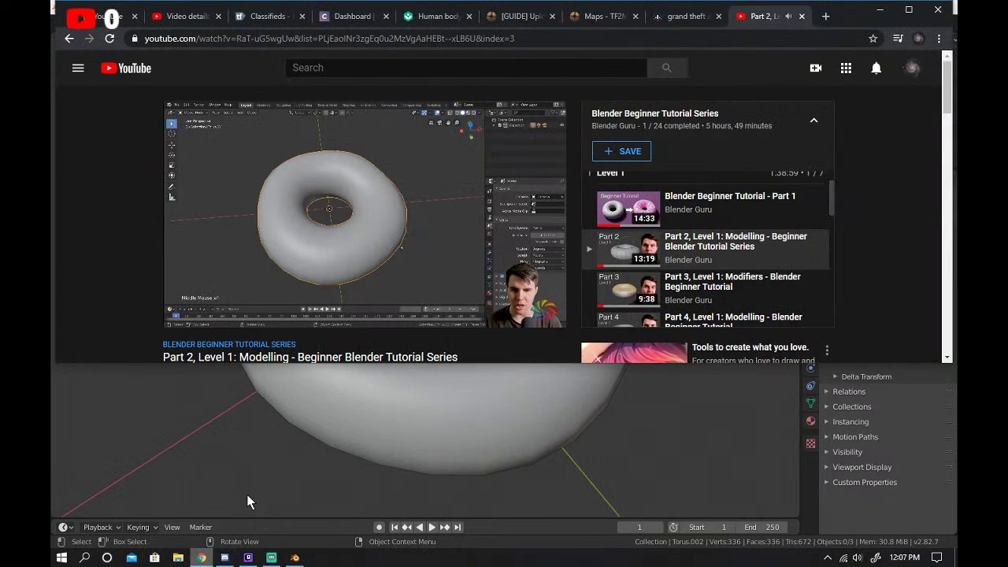
click(307, 462)
right_click(441, 411)
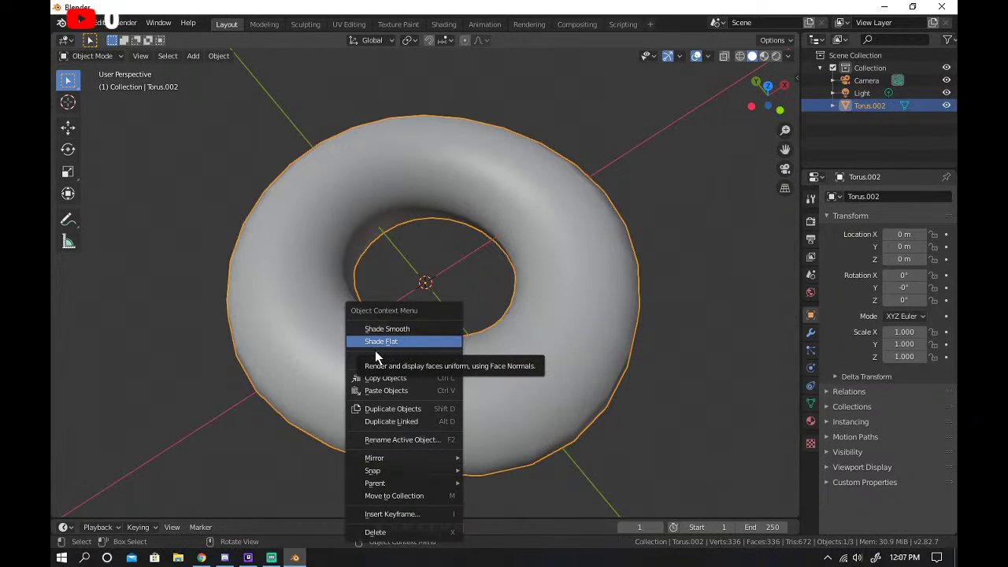
click(201, 557)
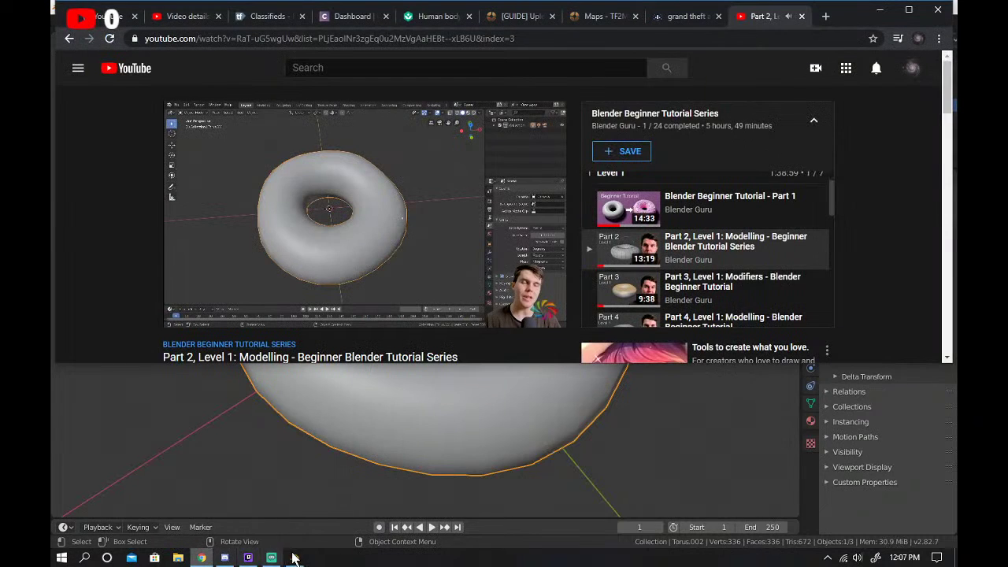
mouse_move(298, 559)
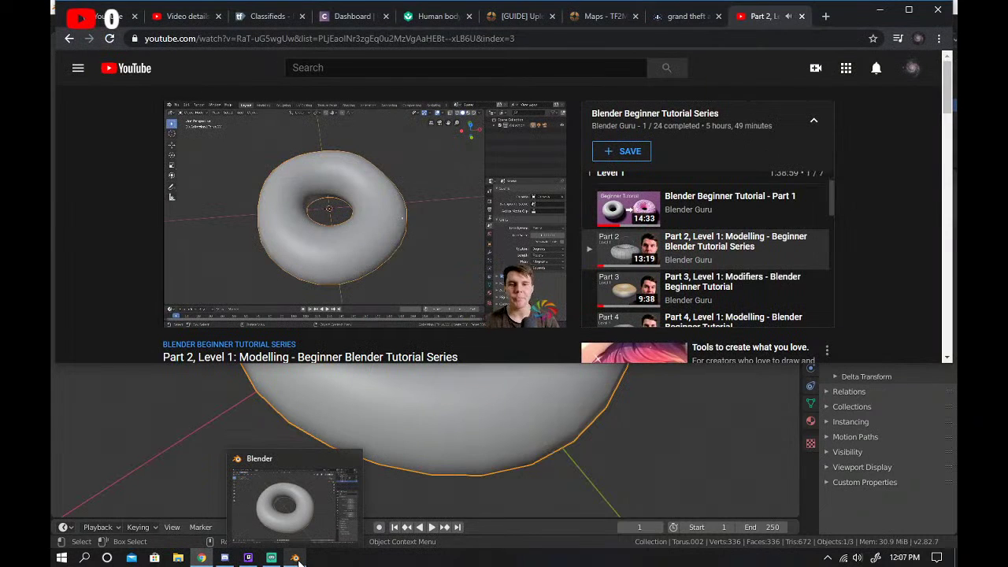
click(296, 557)
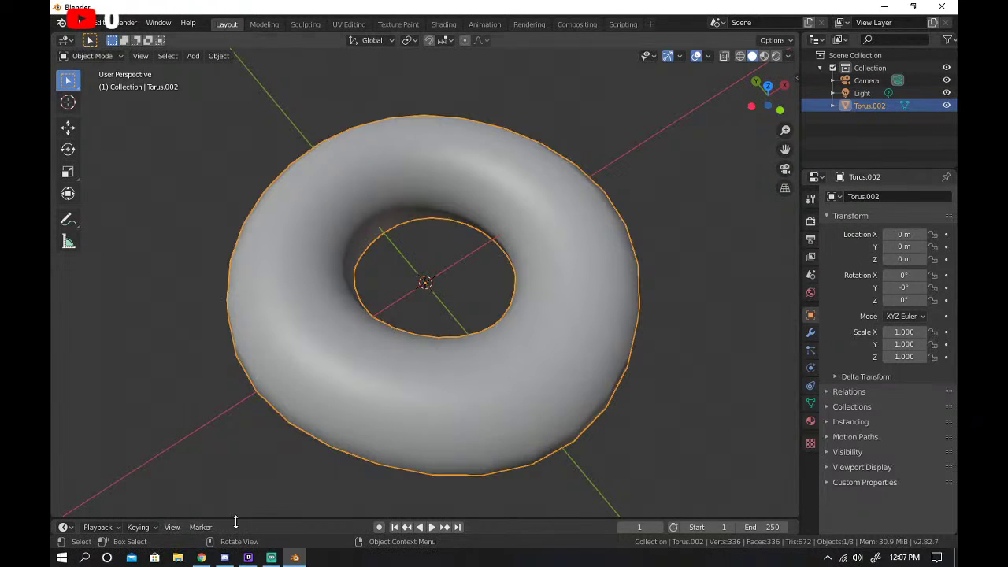
click(199, 559)
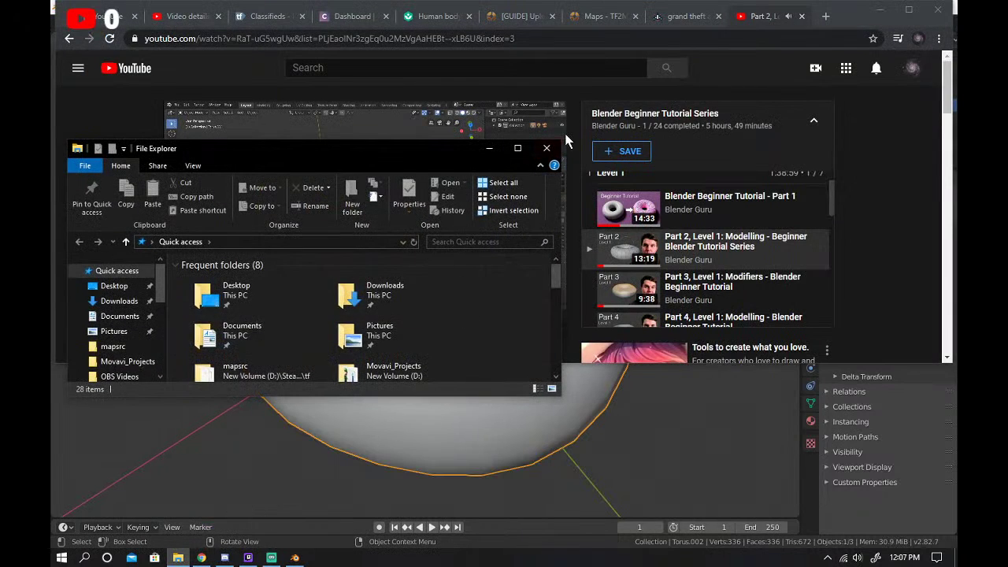
click(535, 152)
click(294, 557)
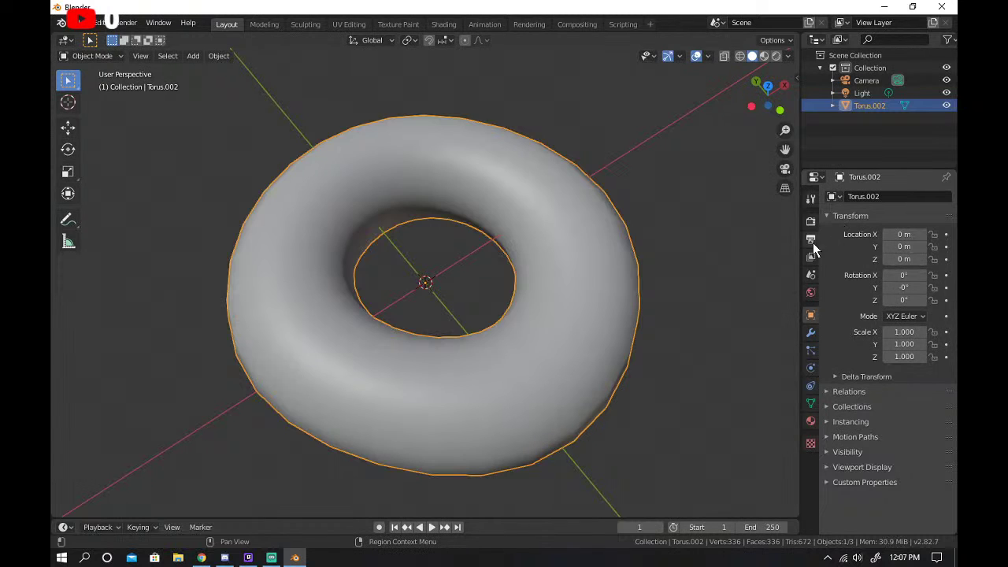
Open the donut's modifier properties and look through the available modifiers, checking them against the tutorial in Chrome.
click(811, 200)
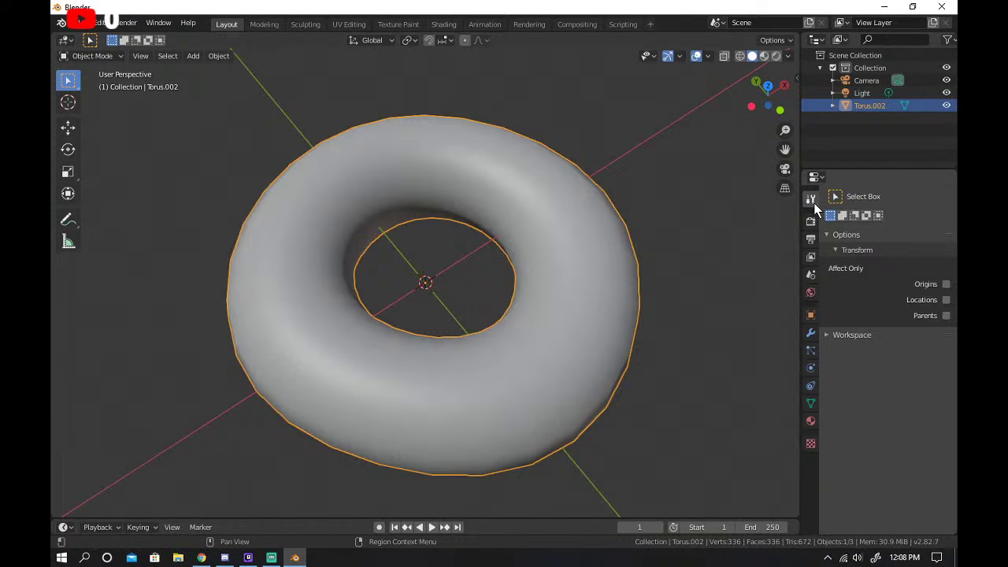
click(202, 557)
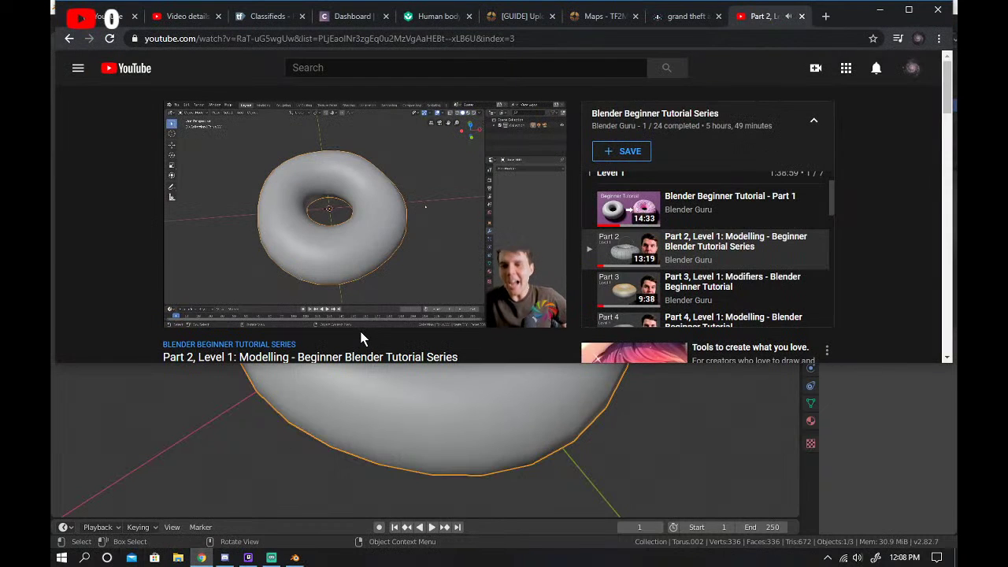
click(333, 535)
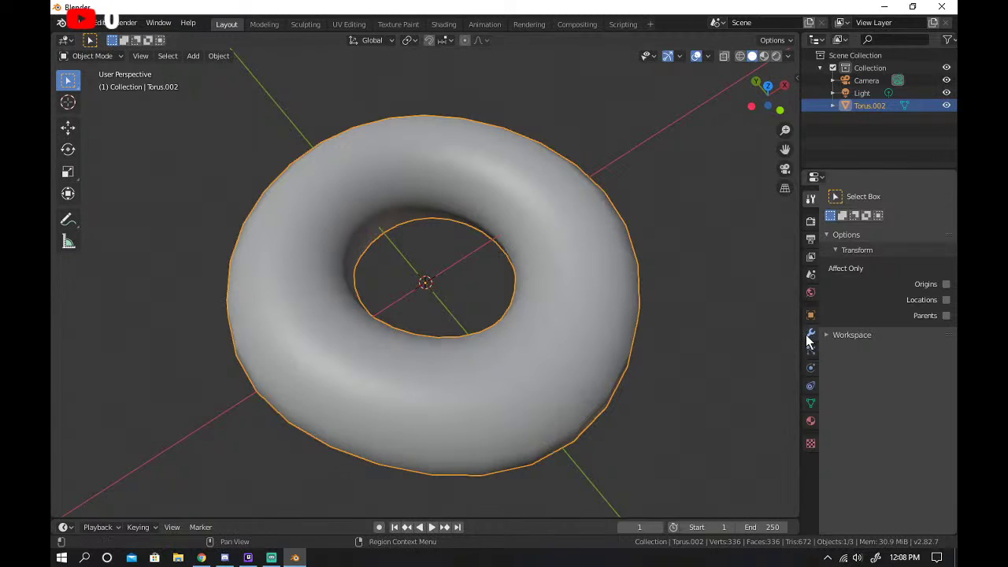
click(810, 334)
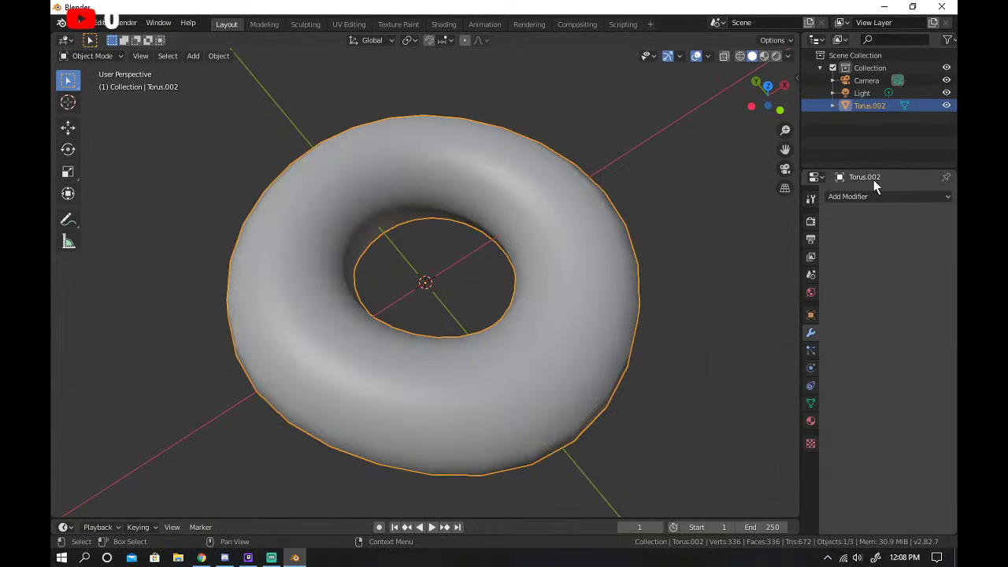
click(850, 197)
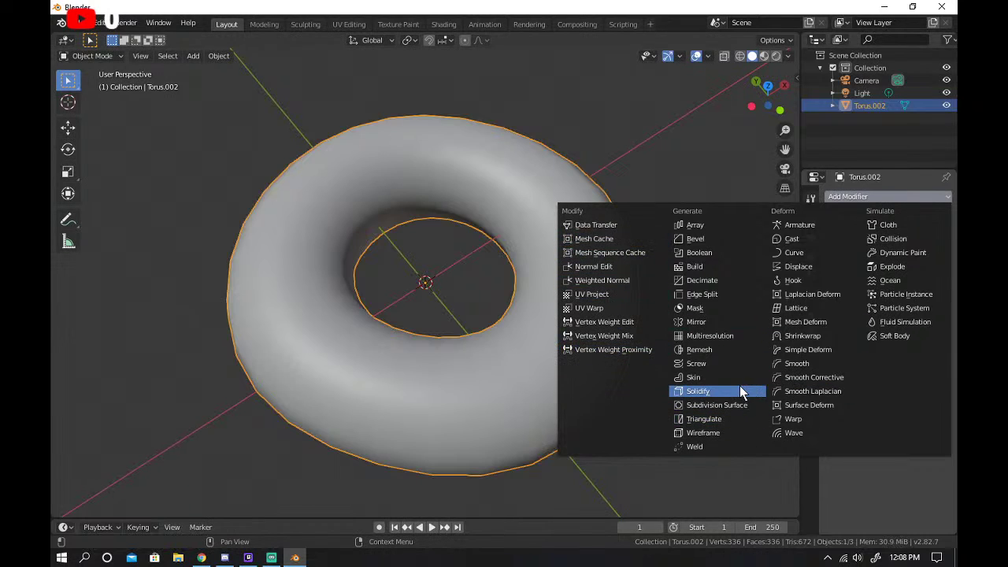
click(202, 557)
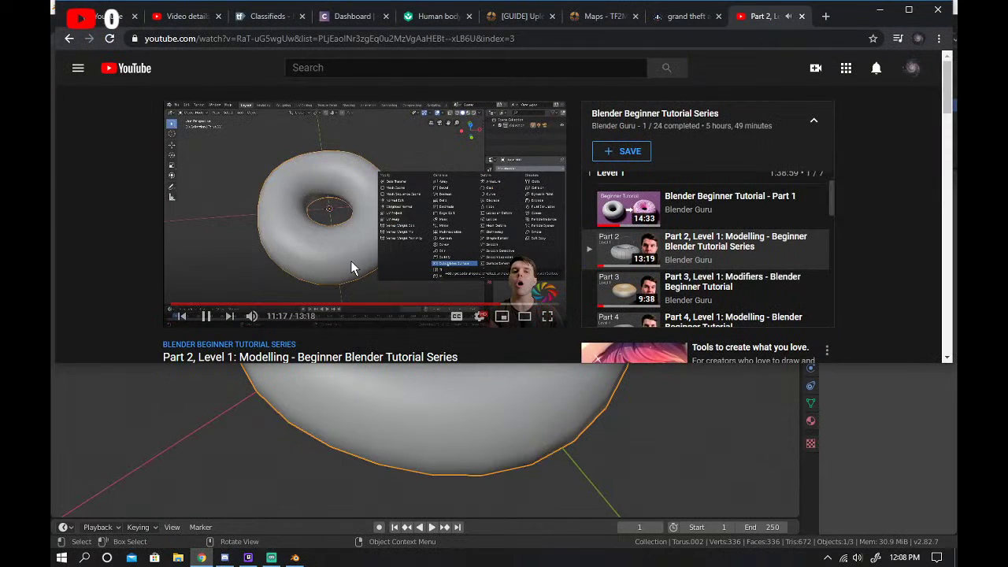
click(489, 519)
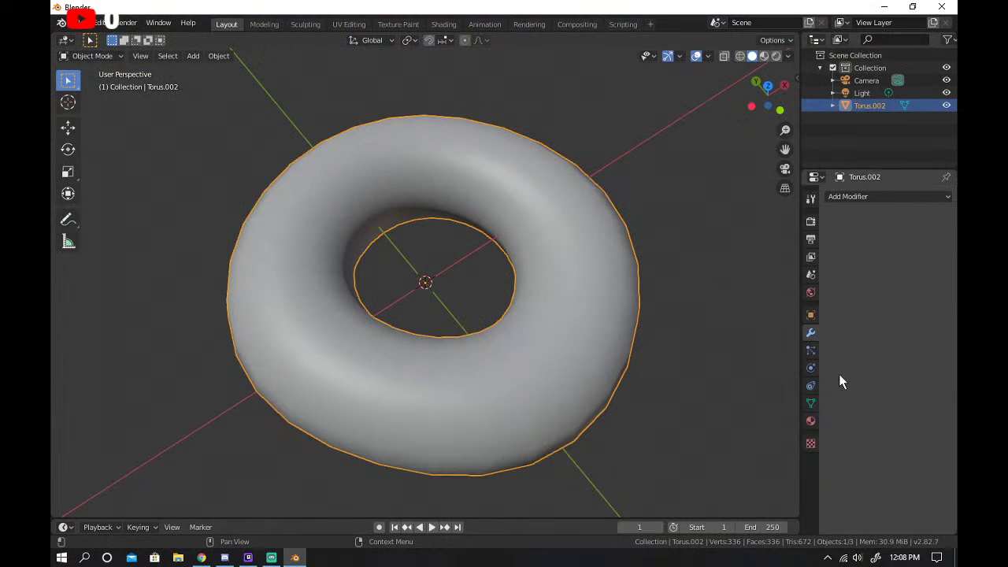
Add a Subdivision Surface modifier to the donut, watch how the tutorial in Chrome explains it, and return to Blender.
click(874, 196)
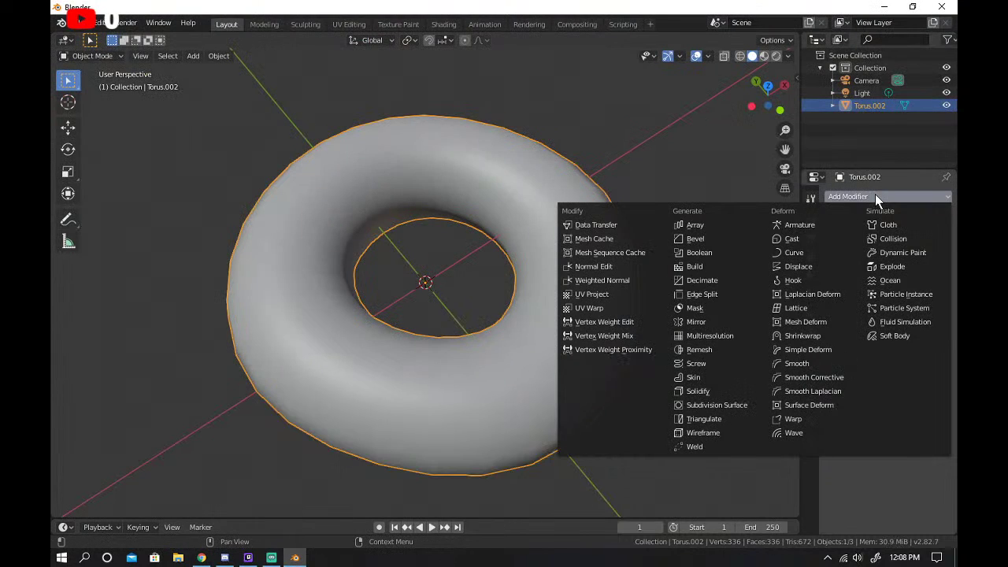
click(725, 405)
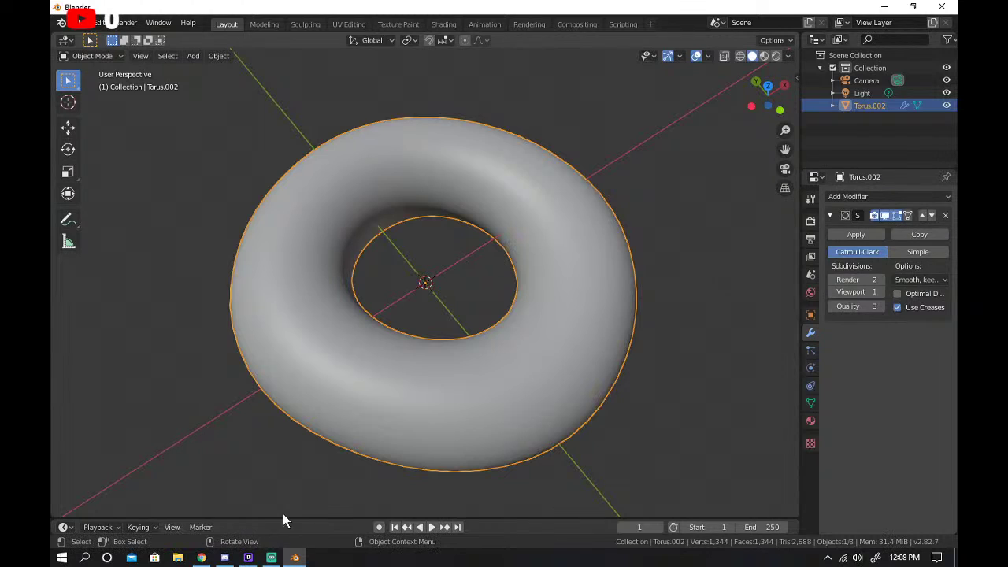
click(201, 557)
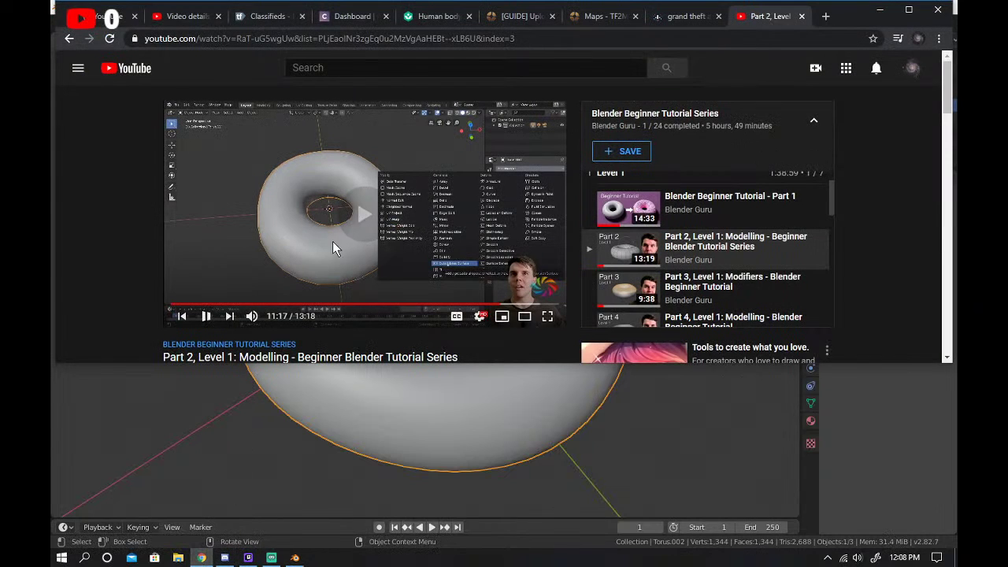
click(547, 317)
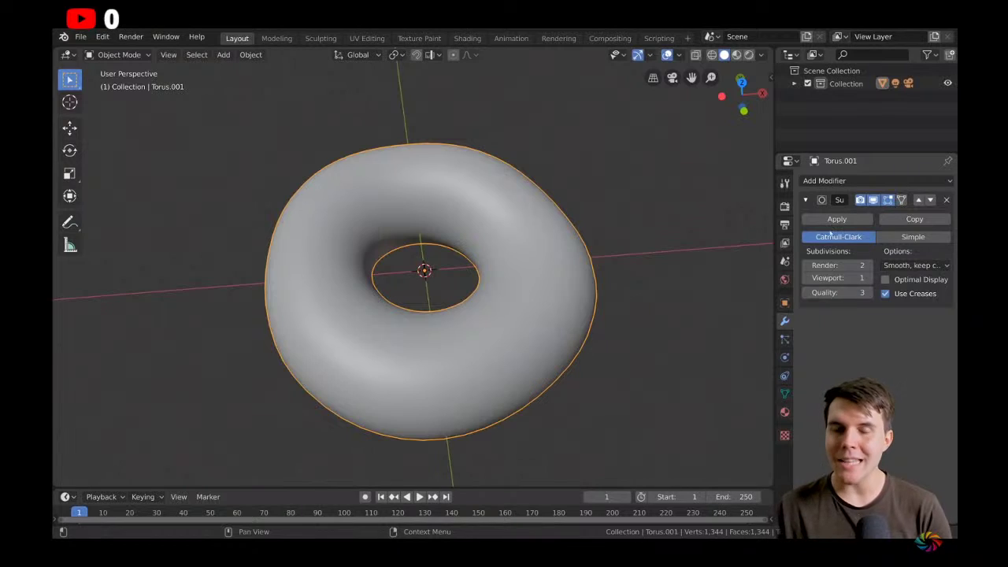
mouse_move(457, 370)
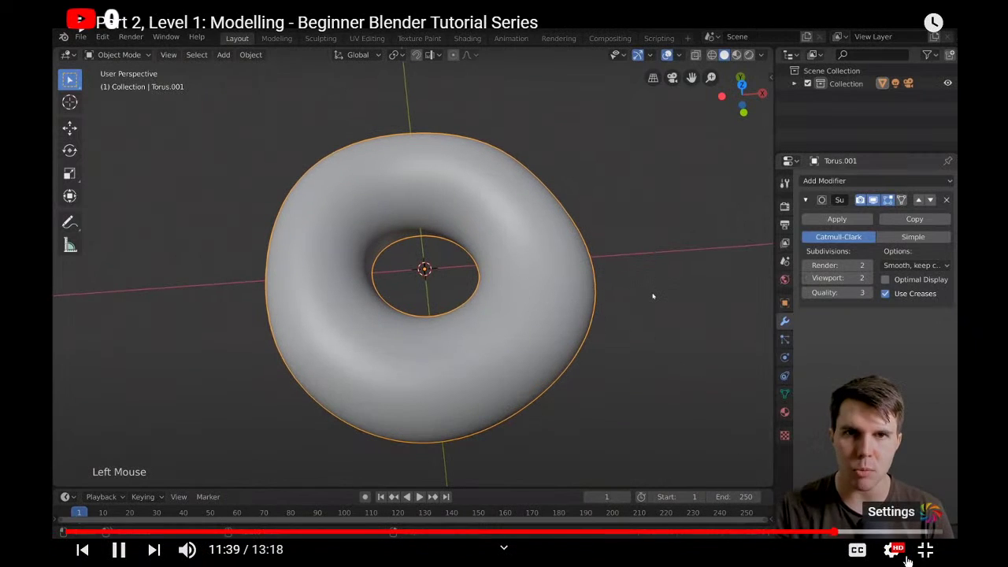
key(Escape)
key(alt+Tab)
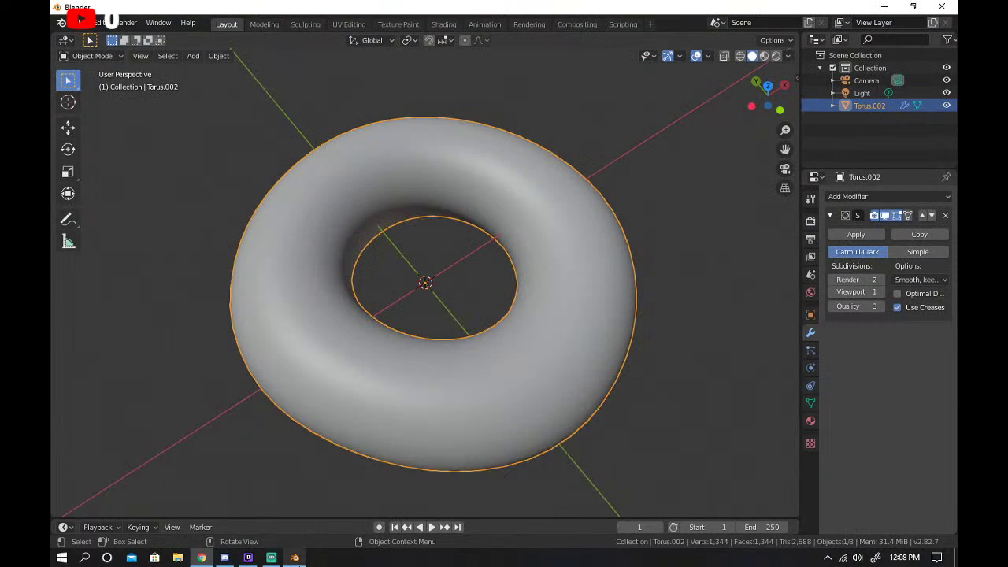
Raise the Subdivision Surface modifier's viewport subdivisions to 6.
click(880, 292)
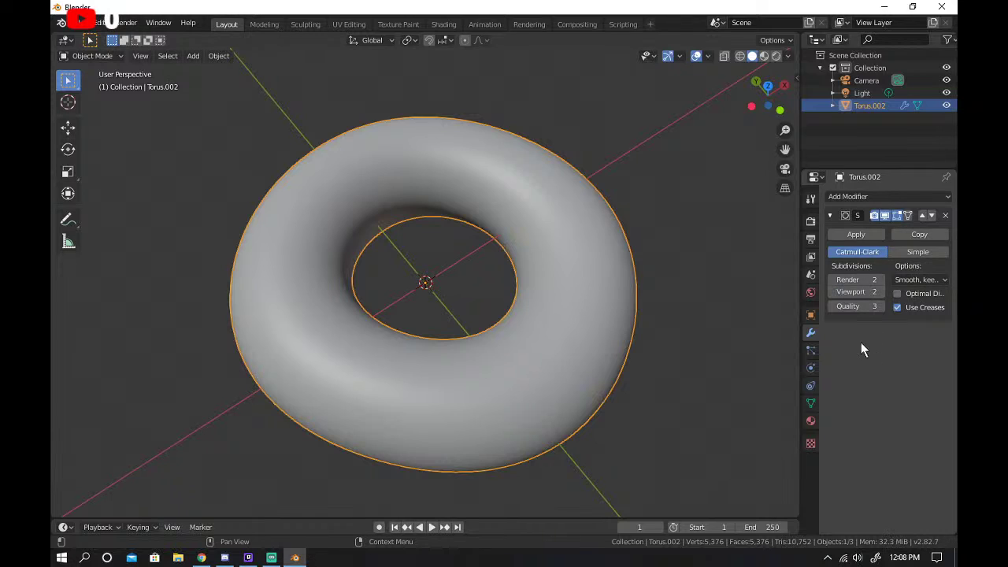
click(881, 292)
click(881, 292)
click(881, 292)
click(881, 292)
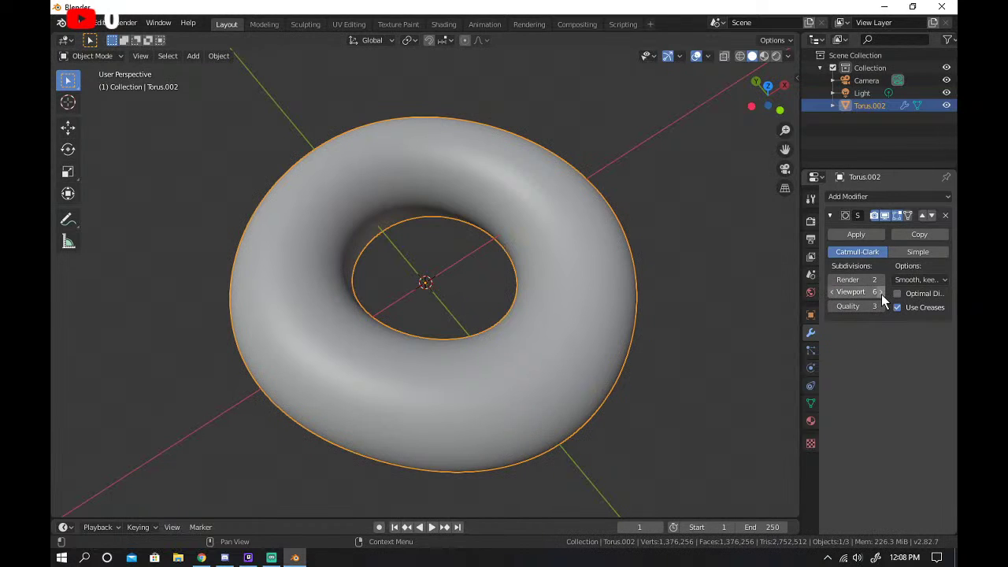
Lower the Subdivision Surface modifier's viewport subdivisions to 2.
click(869, 293)
click(866, 292)
key(Return)
click(831, 292)
click(832, 292)
click(831, 292)
click(831, 292)
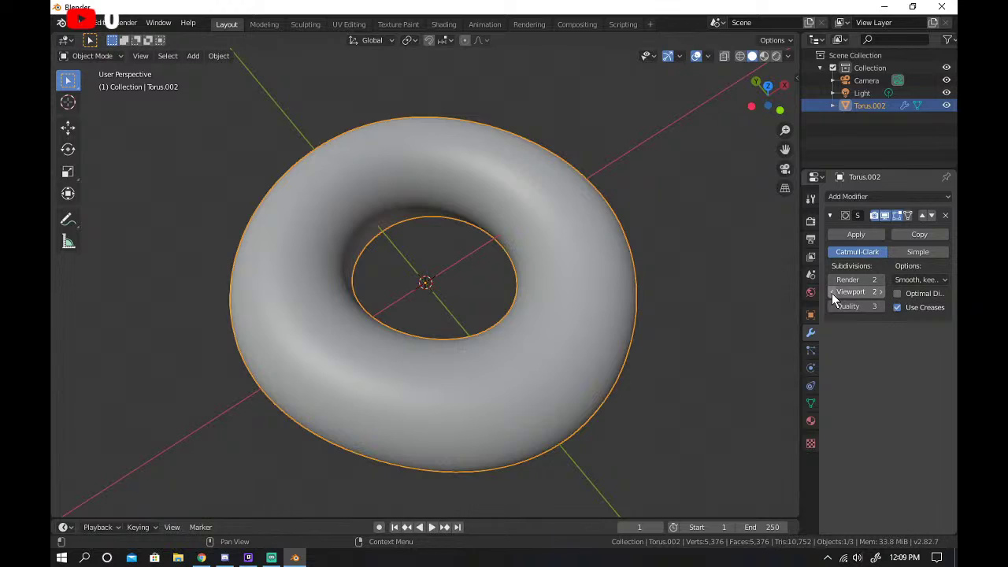
Look at the events channel of the TF2Maps server in Discord and follow the Part 2 modelling tutorial in Chrome.
click(225, 557)
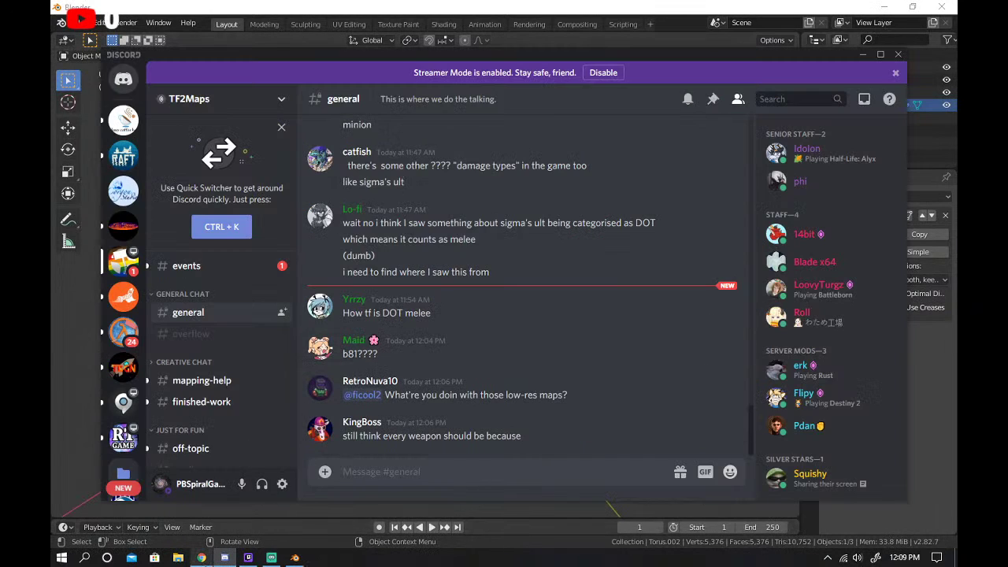
click(249, 267)
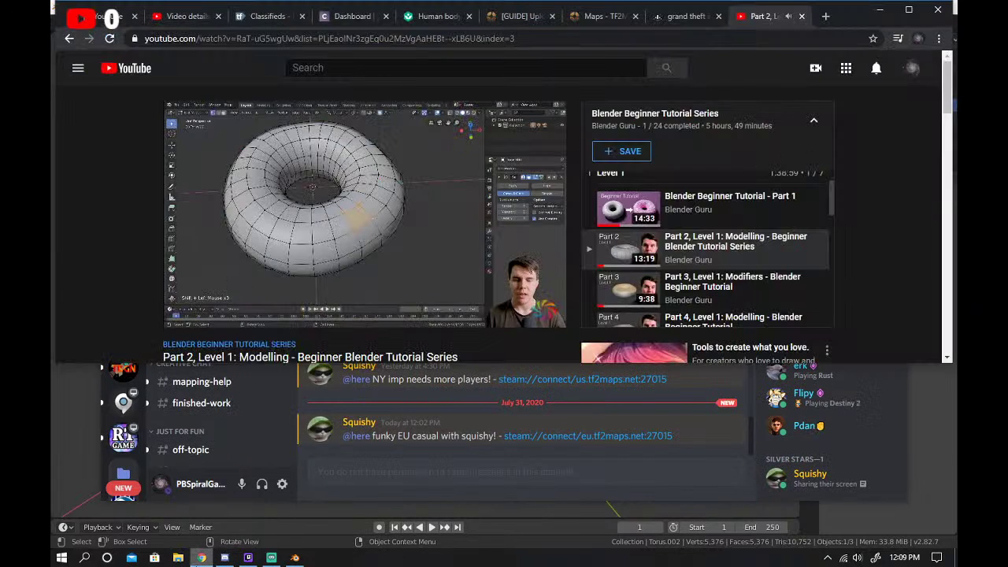
click(201, 558)
click(541, 322)
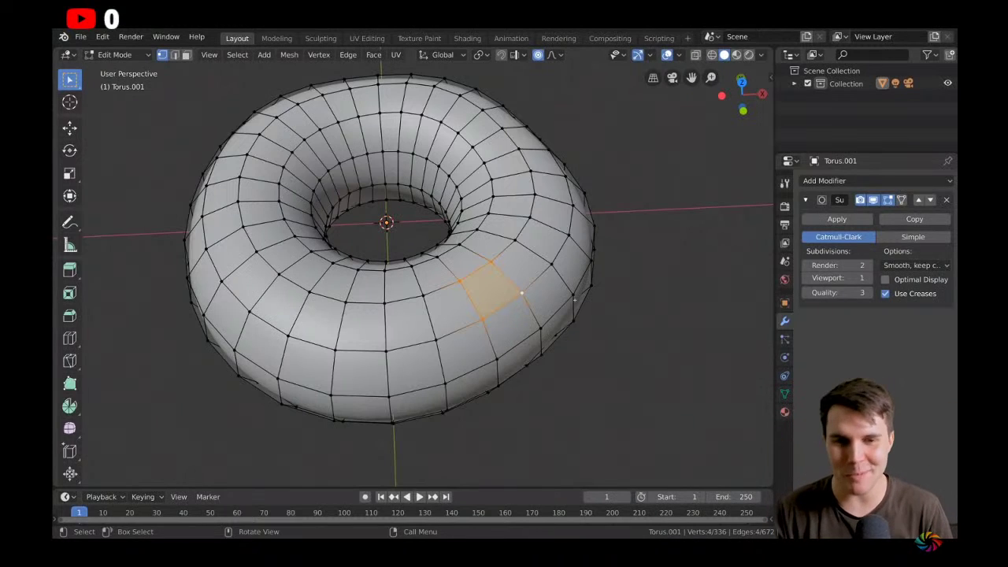
click(926, 549)
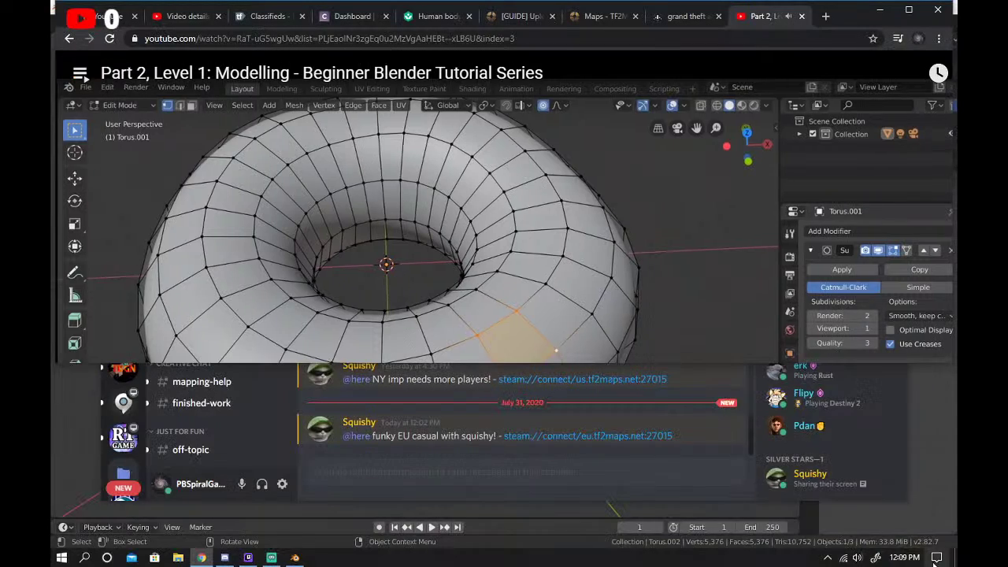
key(alt+Tab)
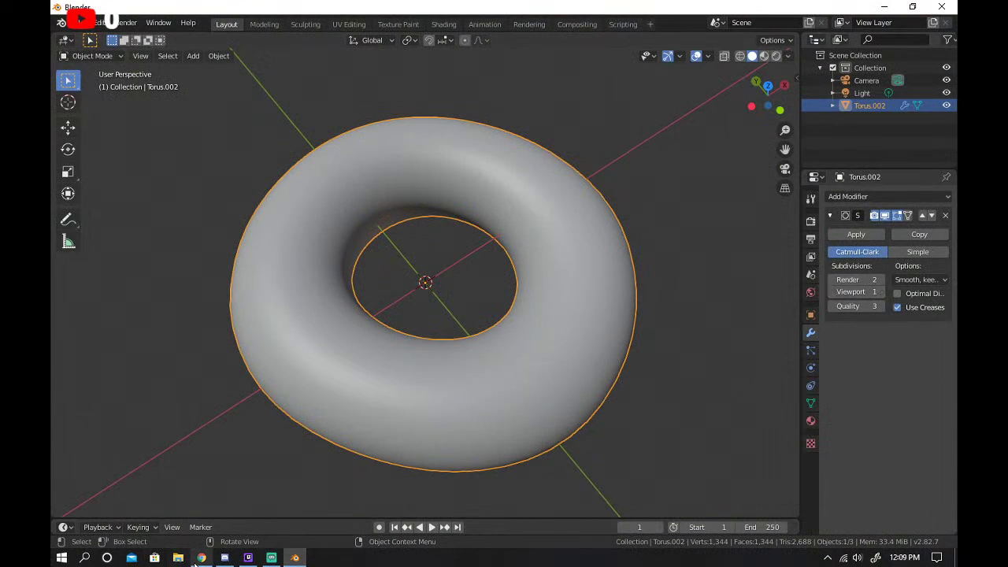
click(200, 557)
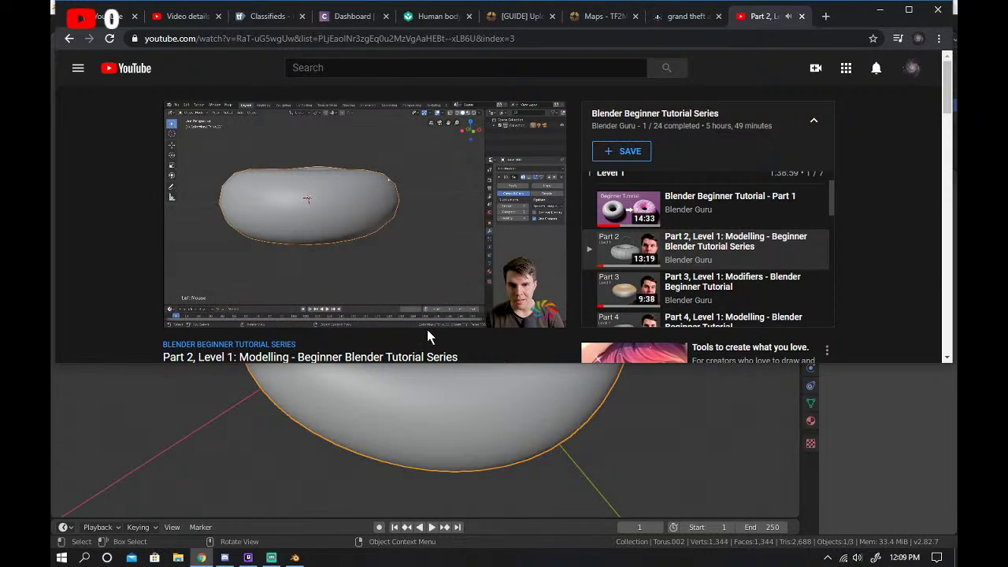
Return to Blender and examine the subdivided donut from the side, from inside and from above.
click(599, 470)
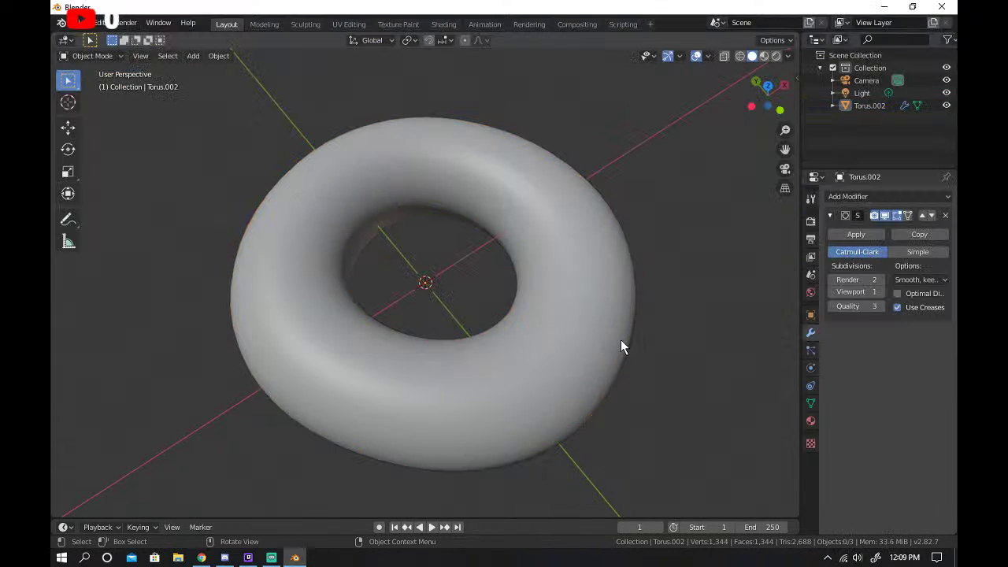
right_click(620, 322)
click(624, 259)
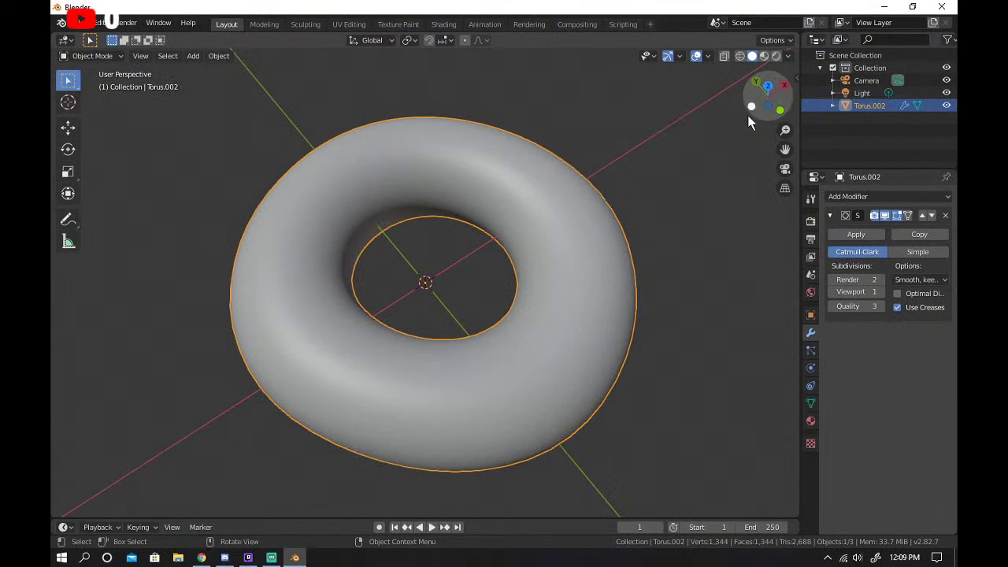
drag(759, 116, 724, 86)
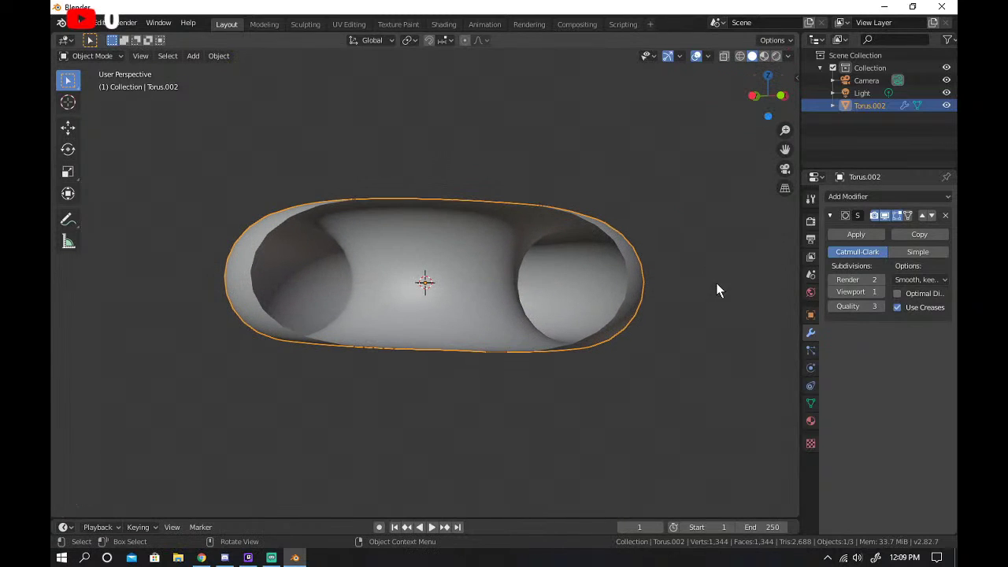
click(657, 287)
scroll(473, 268, up, 2)
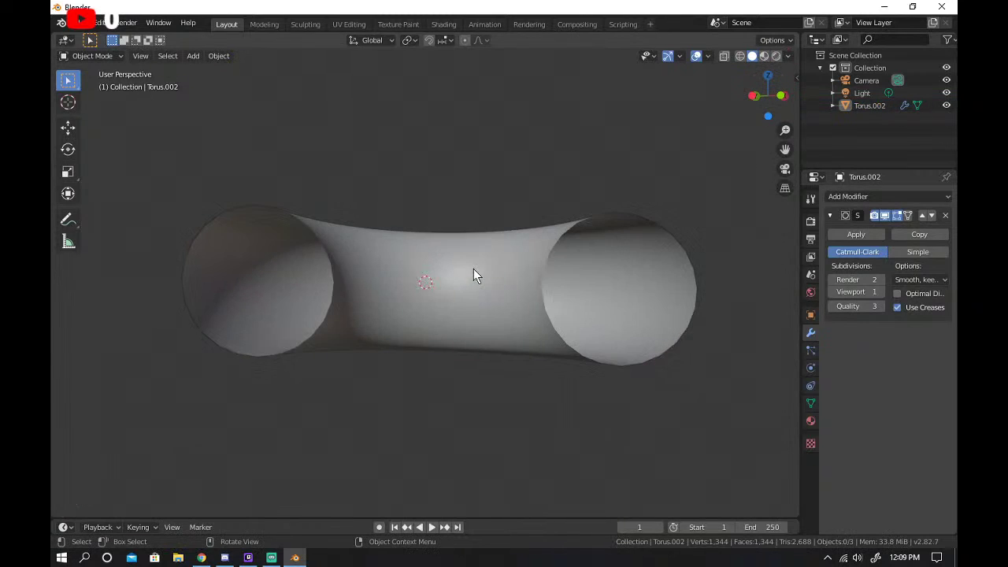
scroll(473, 268, down, 1)
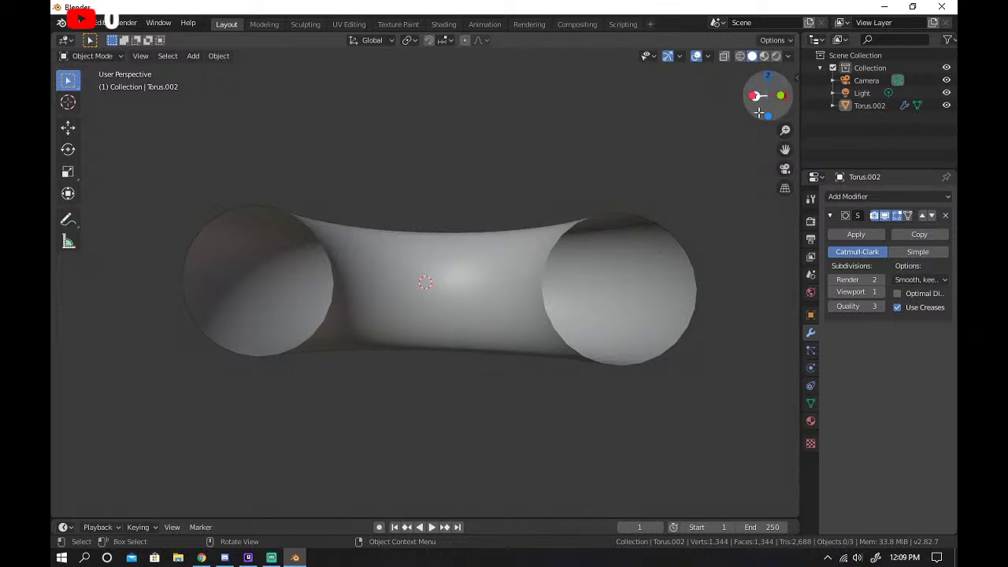
drag(752, 115, 496, 277)
scroll(496, 277, up, 2)
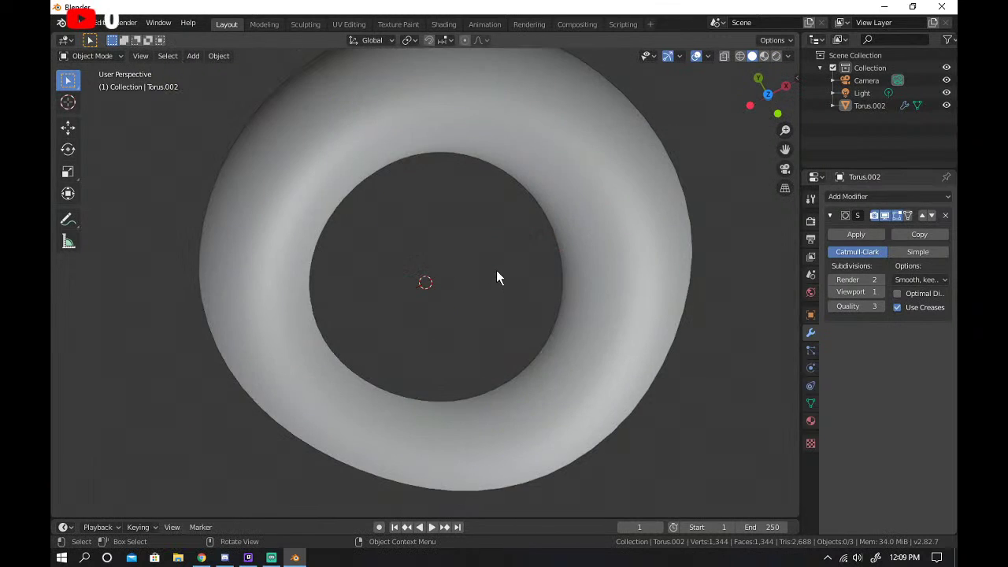
scroll(540, 249, down, 4)
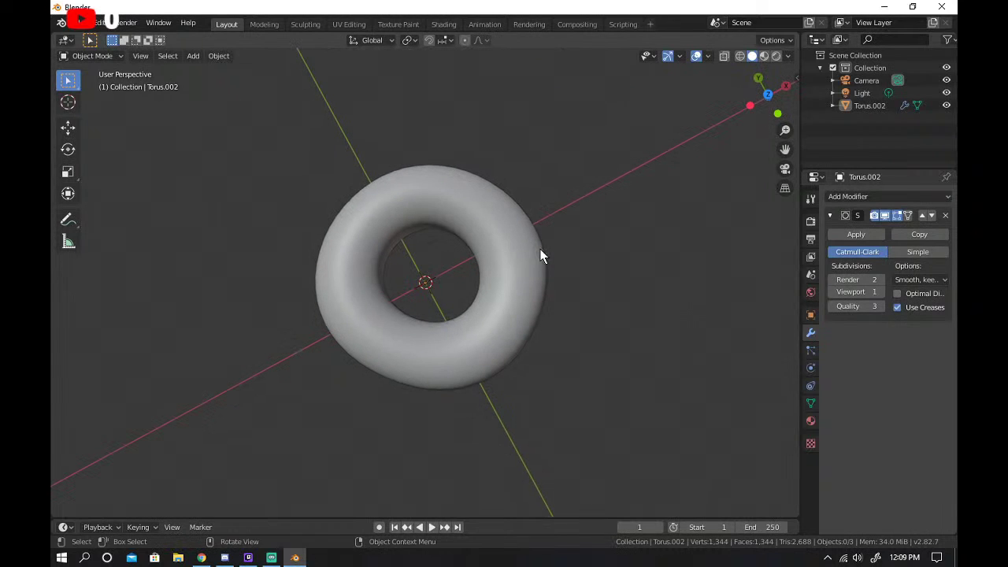
drag(760, 118, 756, 161)
Watch the end of the Part 2 modelling tutorial full screen in Chrome, then leave full screen.
click(202, 557)
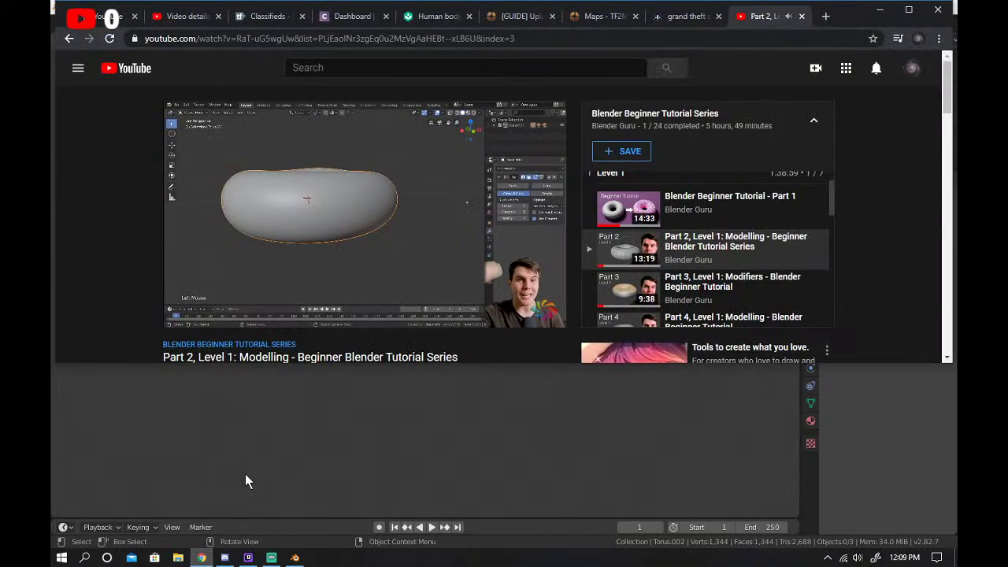
click(555, 324)
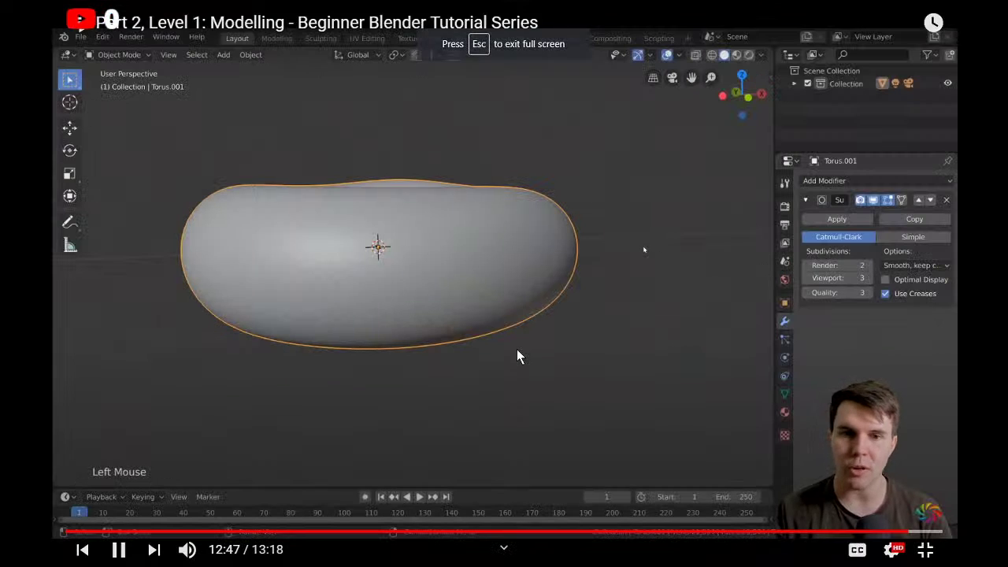
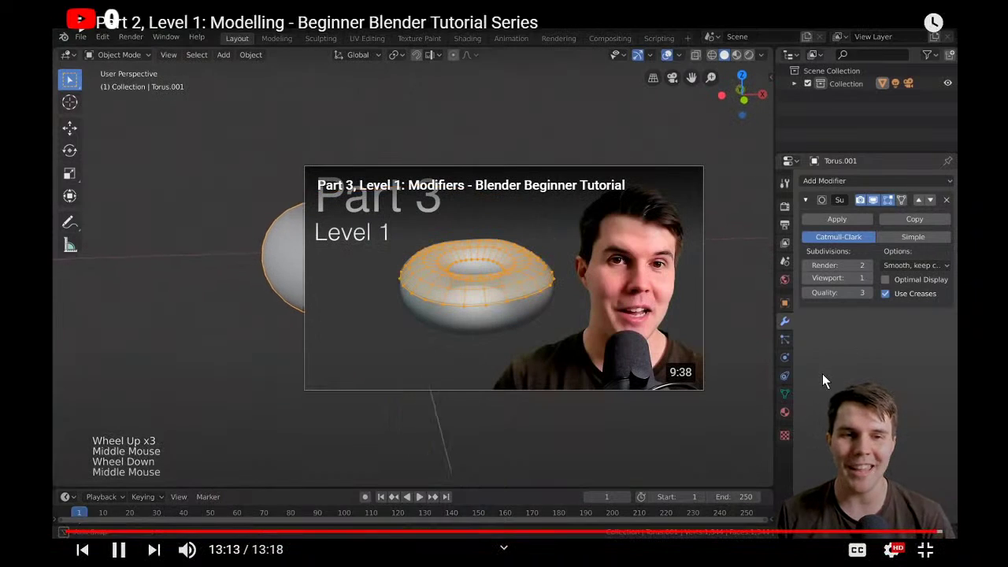
click(822, 374)
key(Escape)
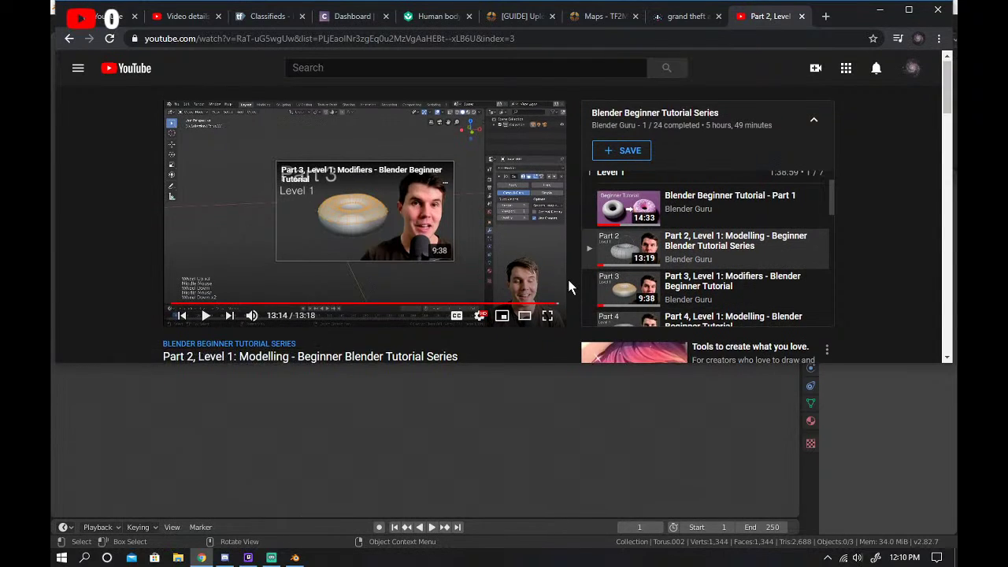
Find Part 3, Level 1: Modifiers in the tutorial playlist and play it full screen, skipping the ad.
scroll(567, 276, down, 1)
scroll(636, 208, down, 2)
scroll(635, 209, down, 4)
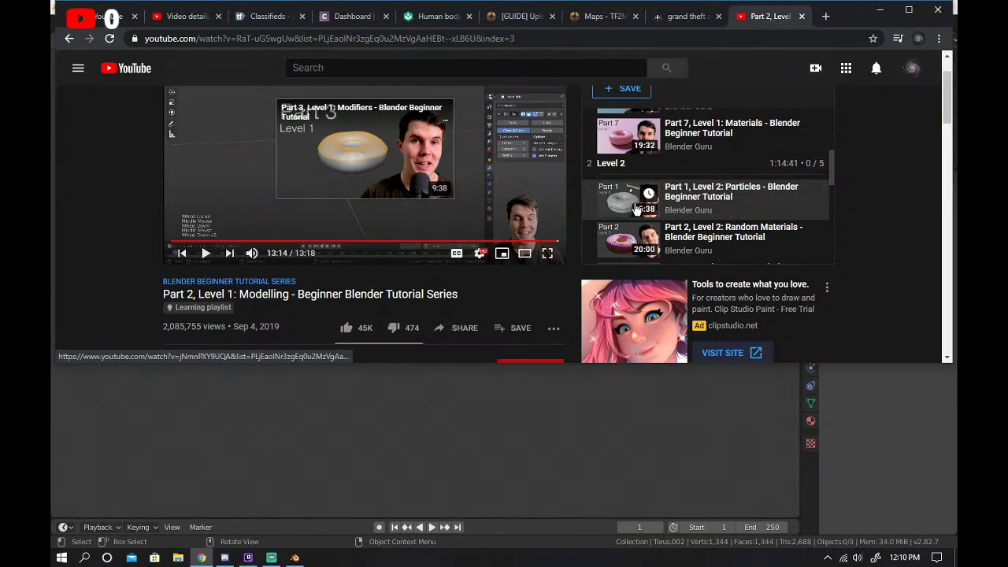
scroll(634, 211, up, 3)
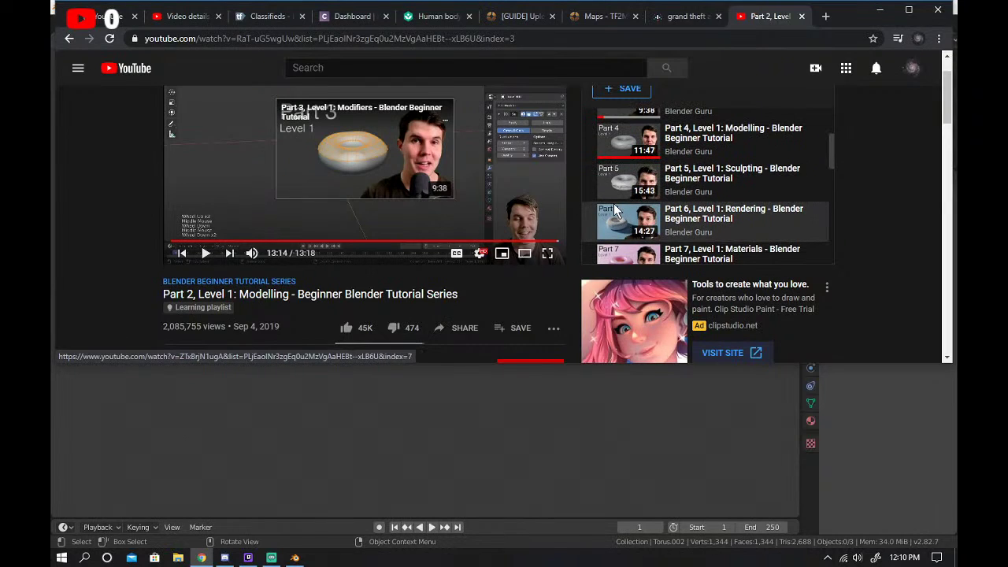
click(614, 201)
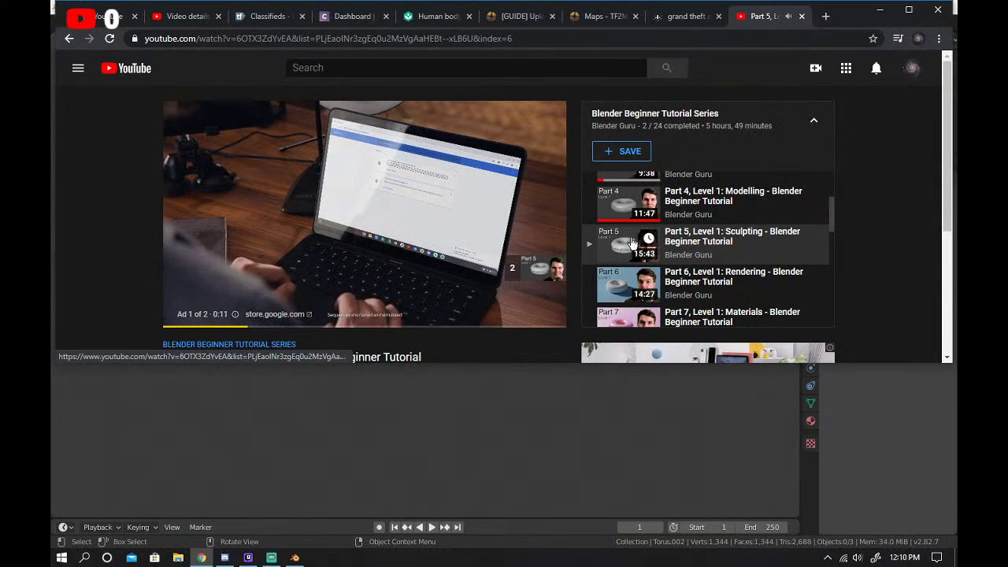
scroll(626, 234, up, 2)
click(620, 233)
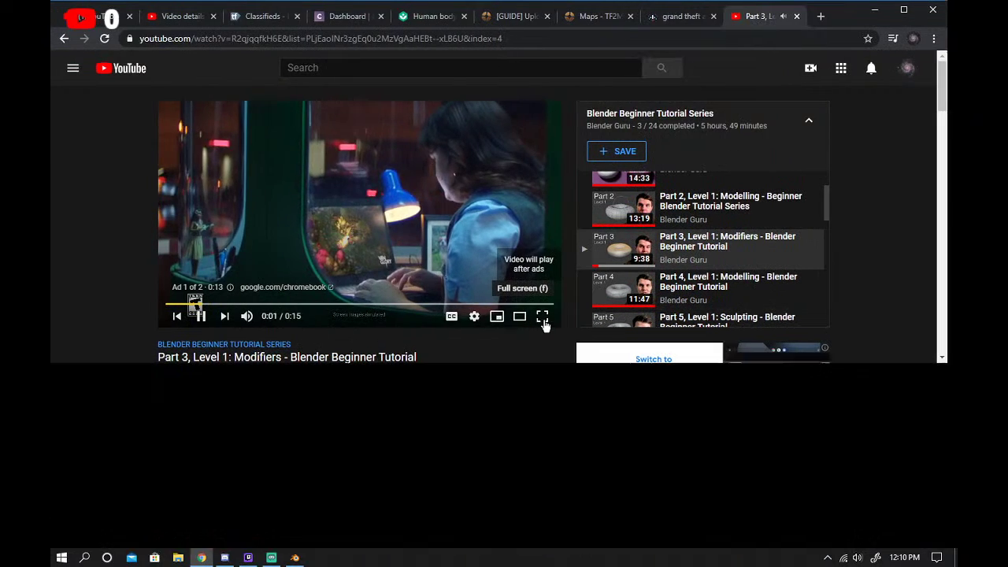
click(547, 315)
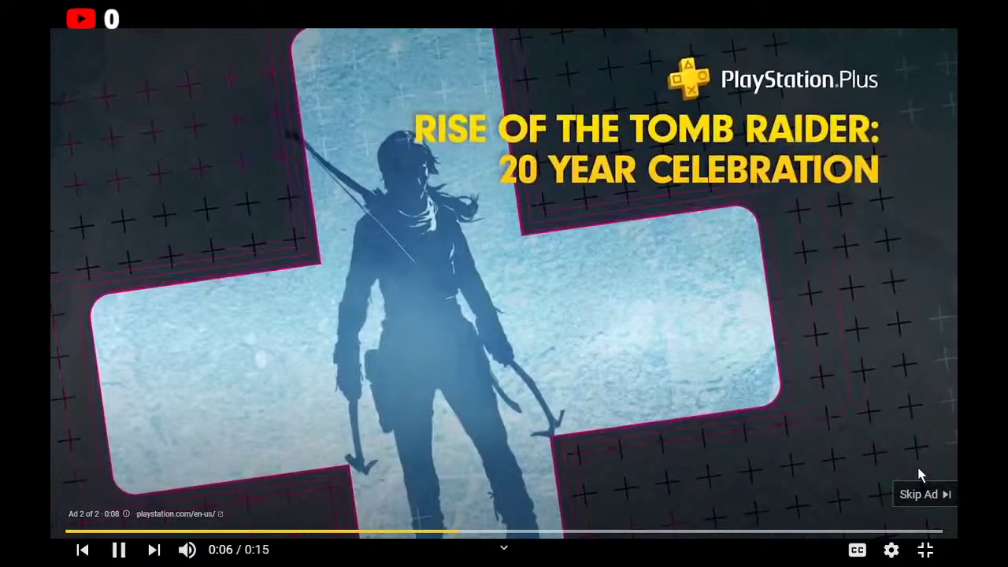
click(919, 493)
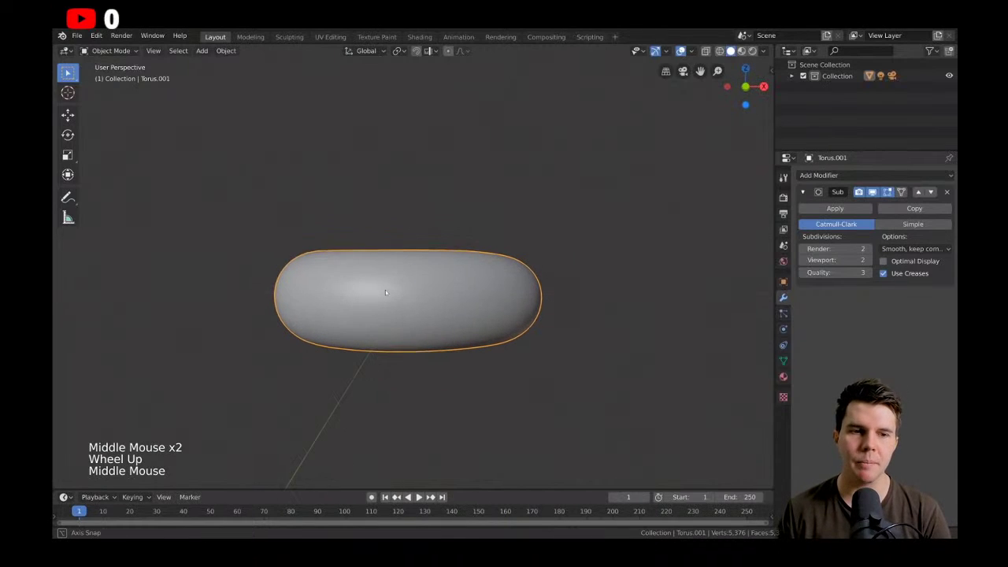
Leave the full-screen video, switch to Blender and restore its window to a smaller size so the tutorial stays visible above it.
click(984, 548)
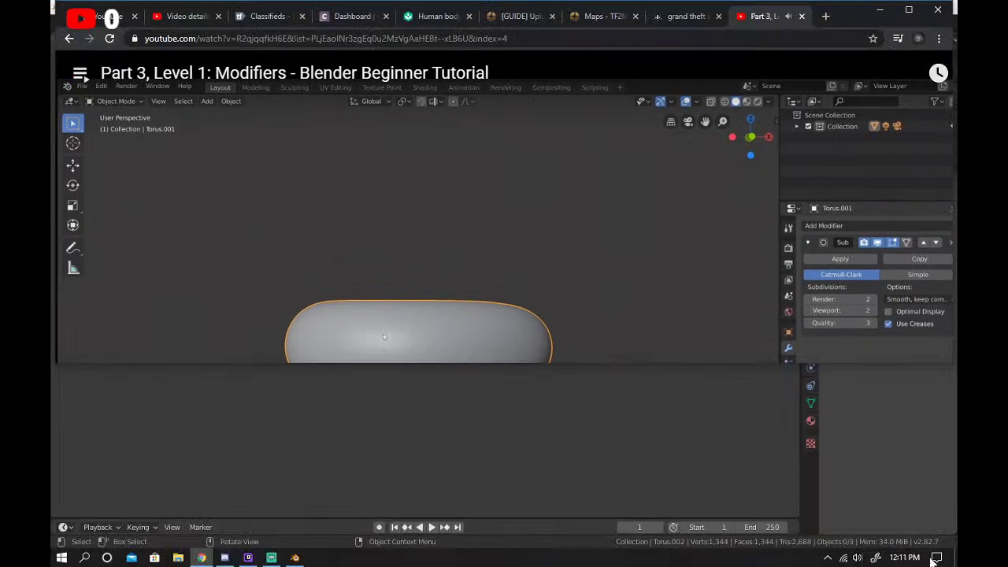
click(294, 558)
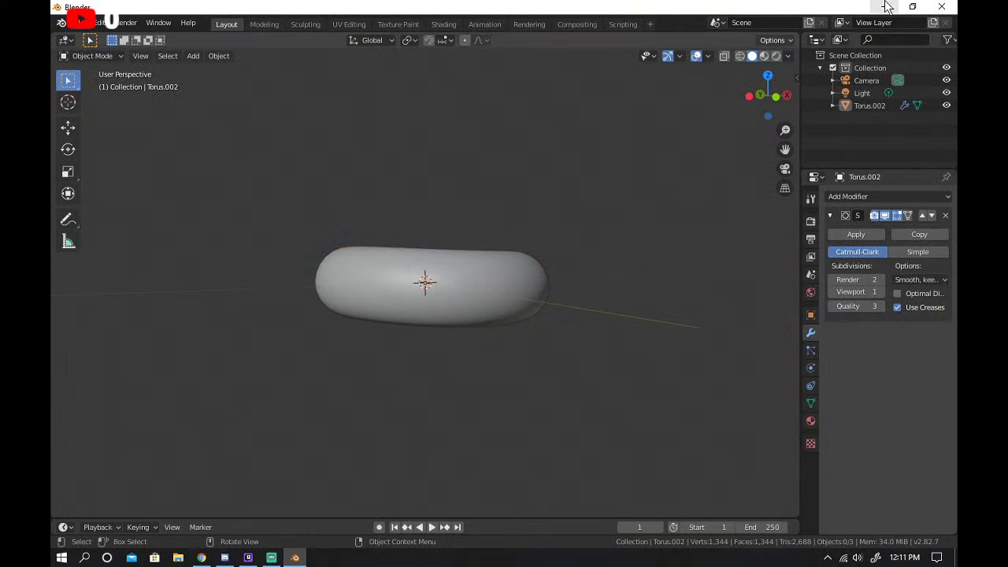
click(912, 8)
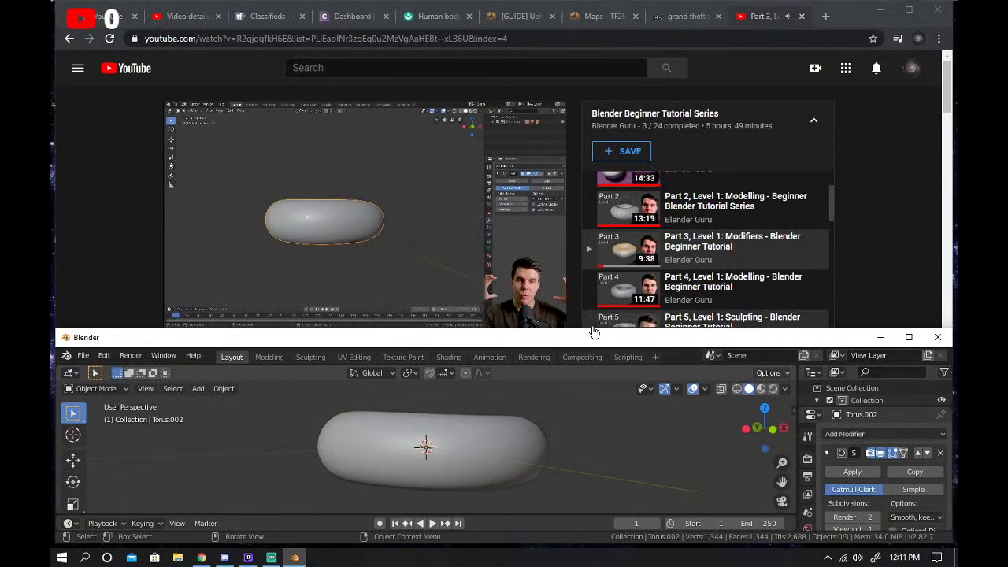
Shrink the Blender window slightly to clear the tutorial video and put the donut into Edit Mode.
drag(580, 336, 432, 337)
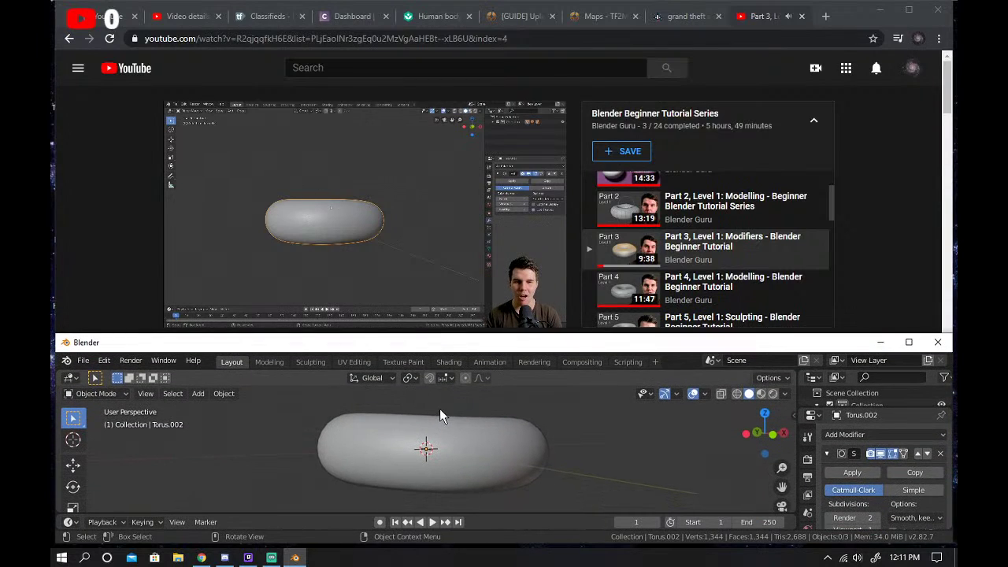
scroll(408, 419, down, 2)
scroll(425, 421, up, 2)
right_click(445, 434)
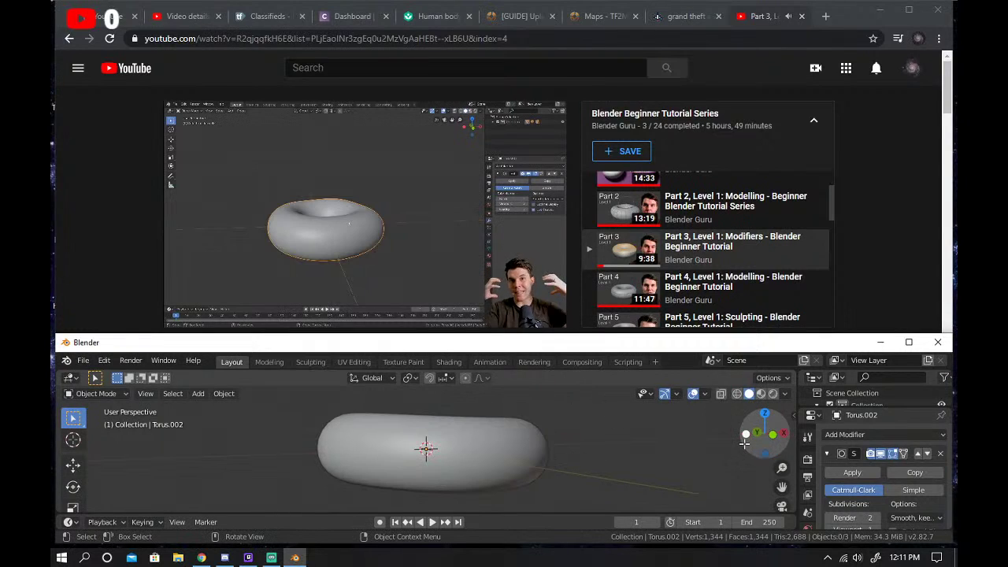
drag(744, 443, 745, 471)
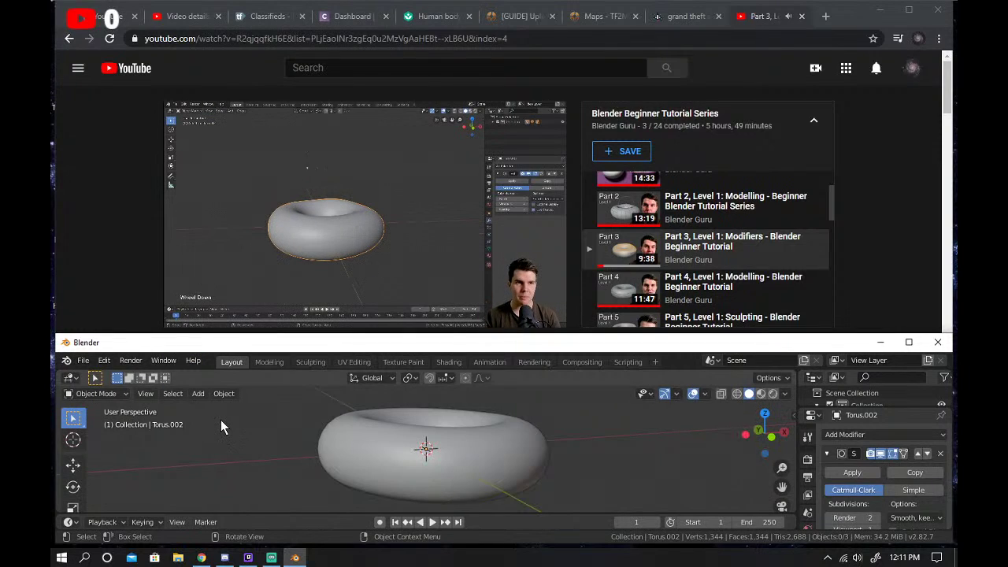
click(96, 393)
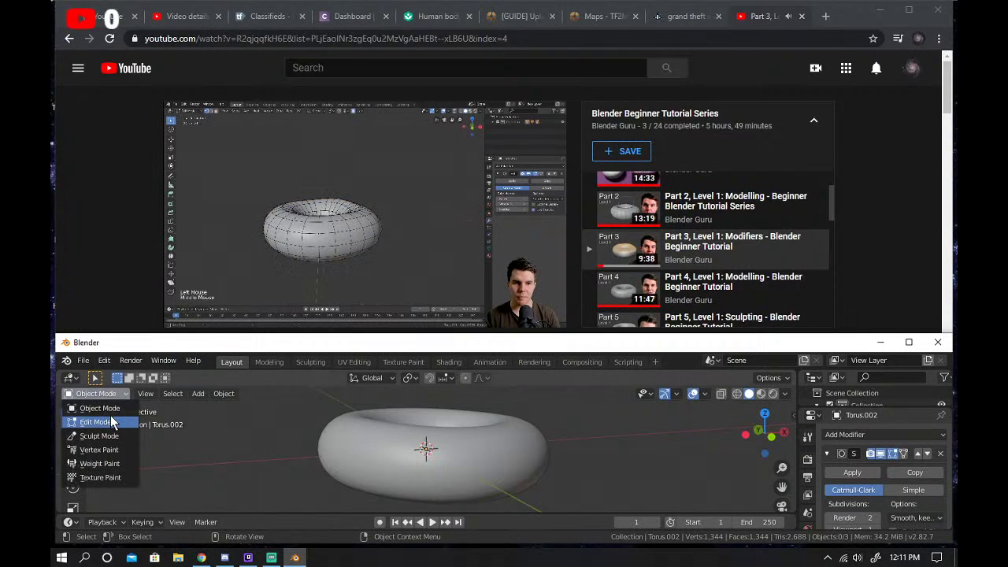
click(112, 422)
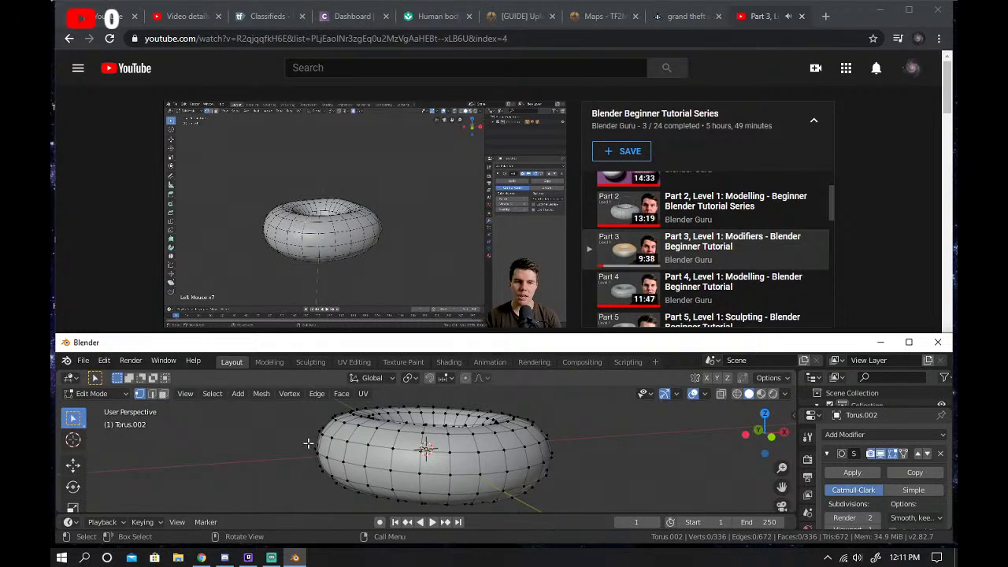
drag(597, 406, 598, 409)
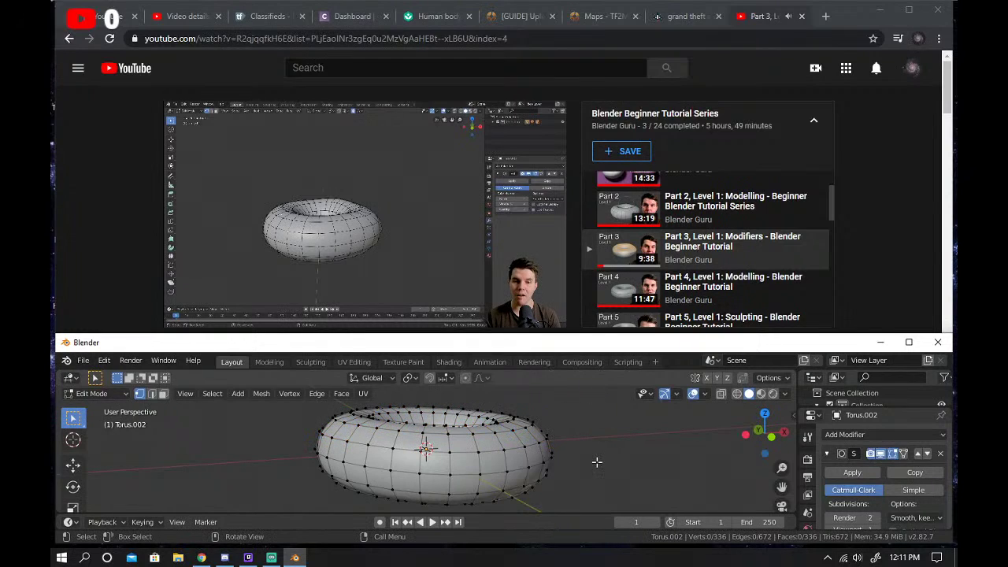
Try box-selecting the donut's upper vertices in the back view and again in the right view.
drag(758, 429, 751, 447)
click(758, 430)
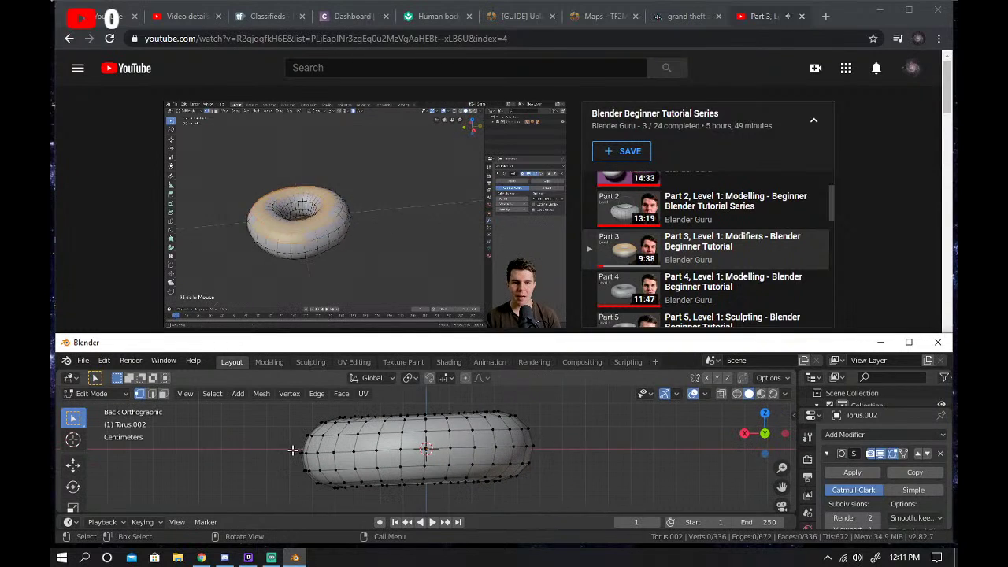
key(b)
drag(463, 436, 562, 389)
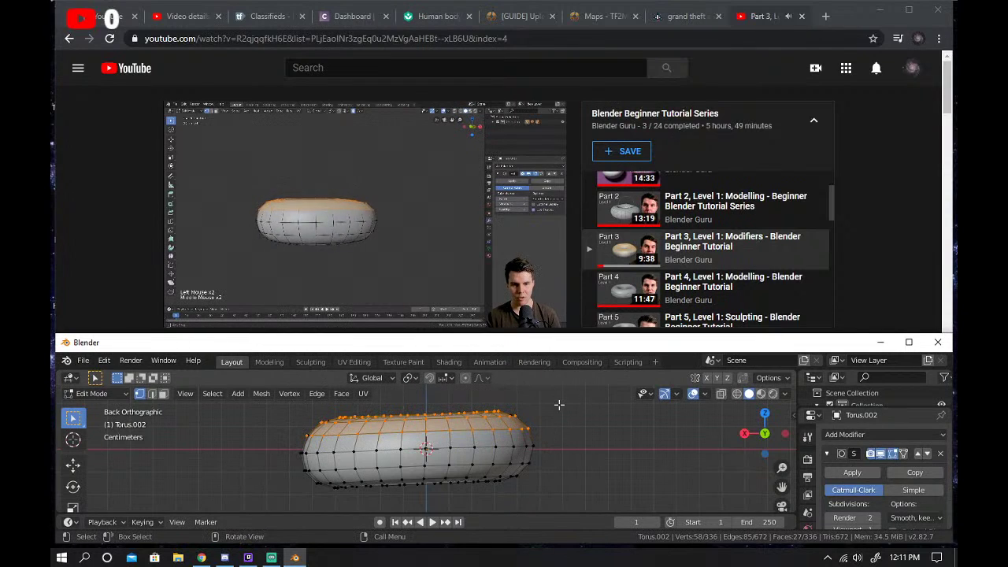
click(742, 432)
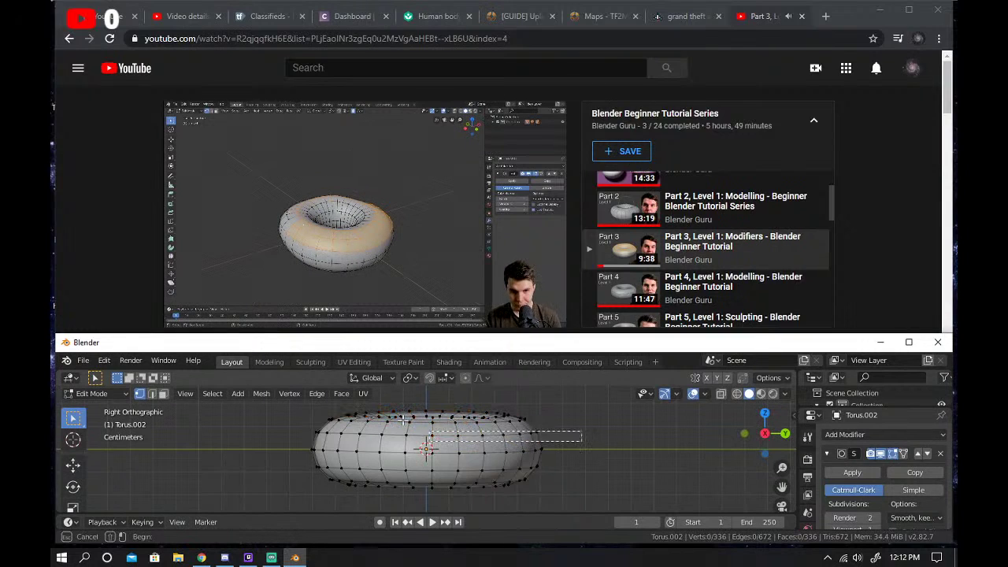
drag(404, 419, 292, 401)
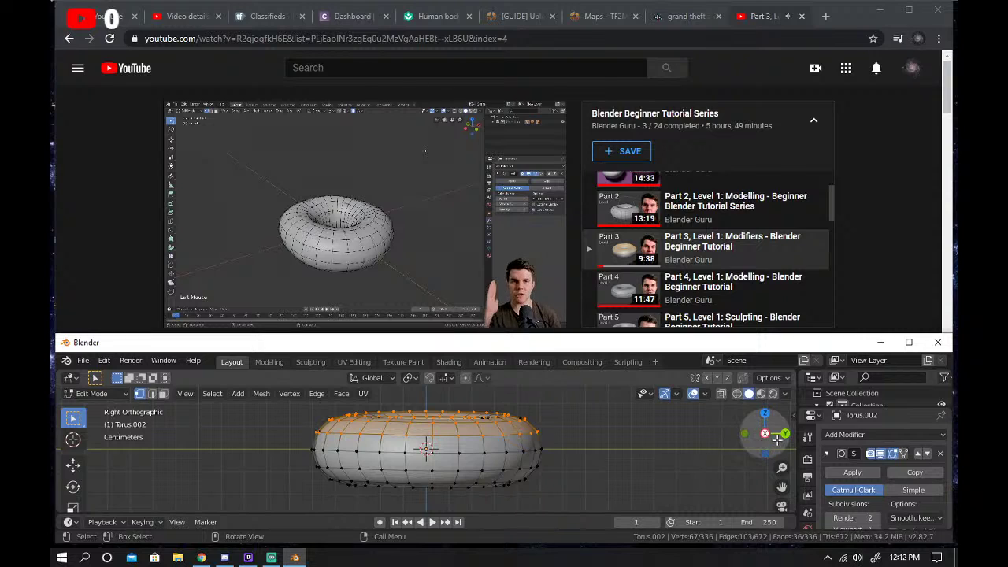
Examine from the left, front and underside which of the donut's vertices the box selection caught.
click(764, 433)
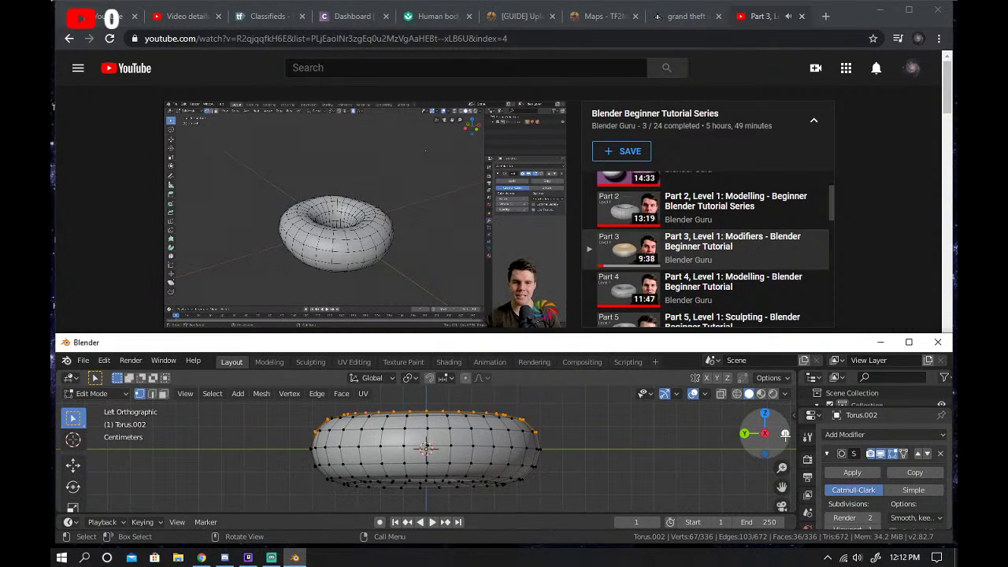
click(785, 434)
click(785, 435)
click(785, 434)
click(785, 435)
click(784, 435)
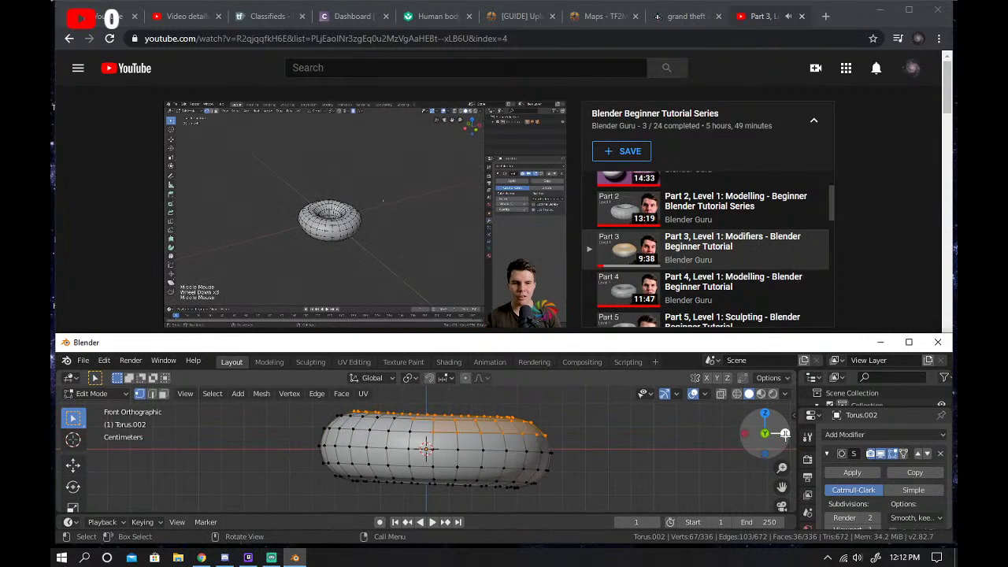
click(785, 434)
click(785, 435)
click(762, 452)
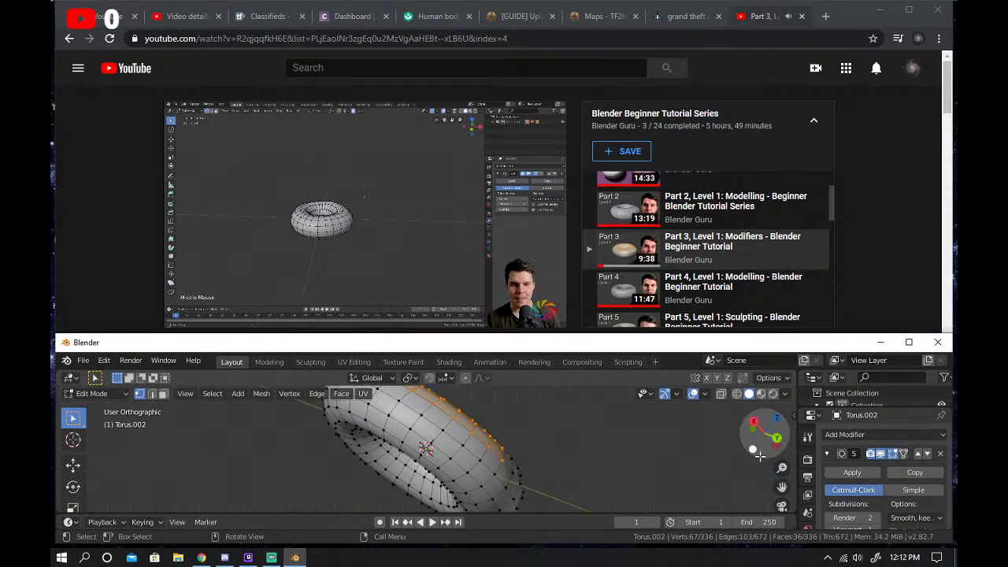
Try box-selecting the whole donut in the top view and check the selection from the front and from below.
click(765, 414)
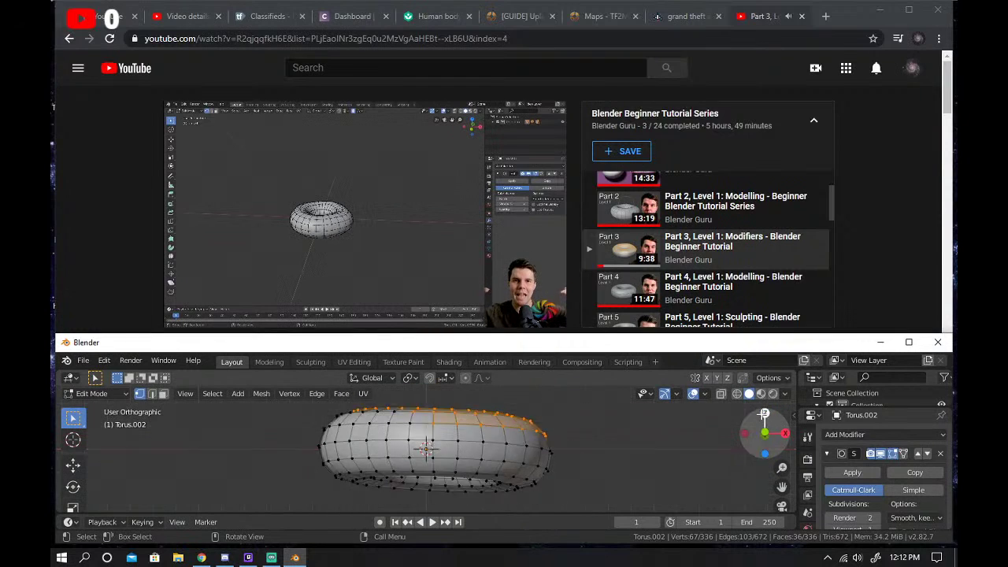
click(762, 416)
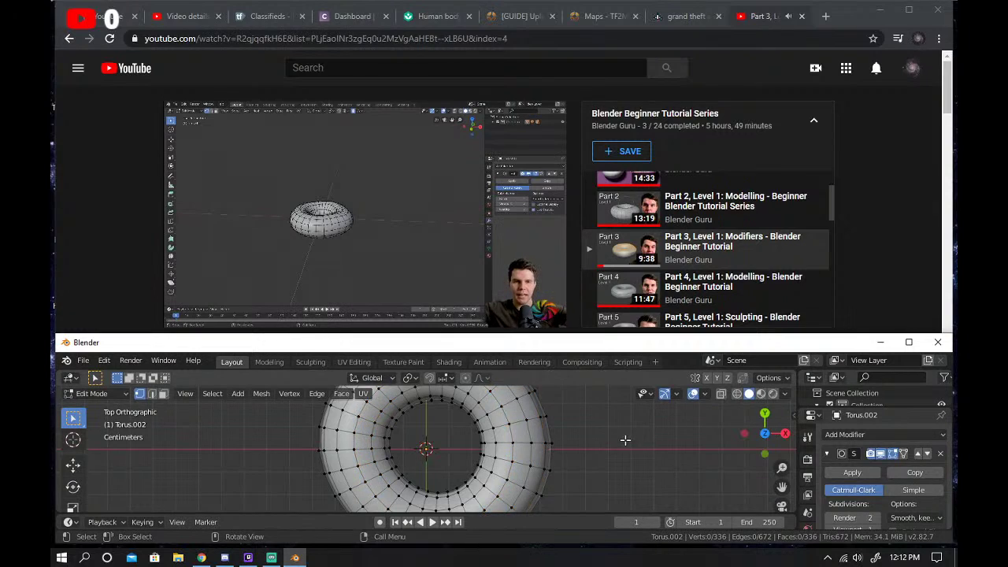
scroll(625, 440, down, 6)
drag(366, 415, 529, 501)
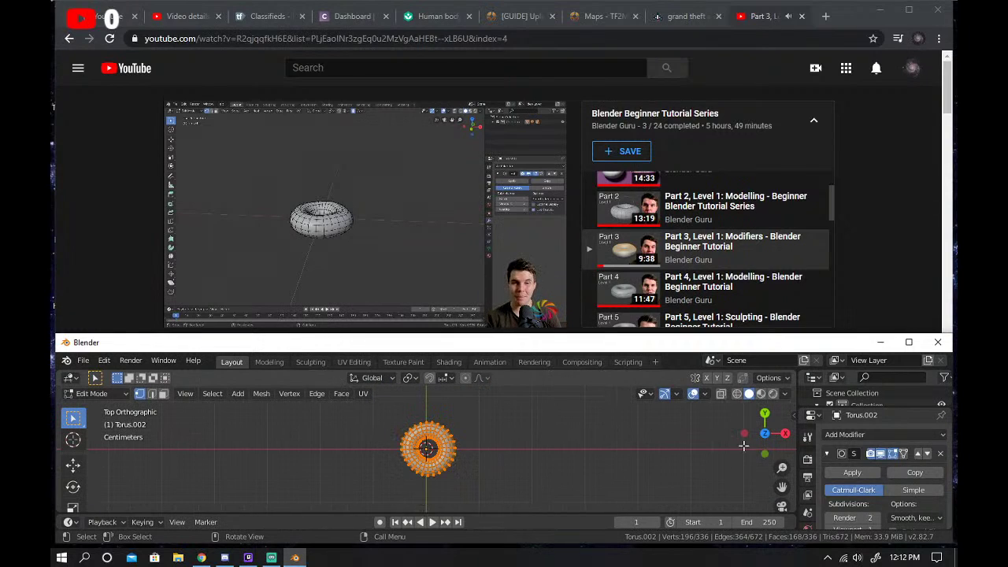
scroll(425, 455, up, 4)
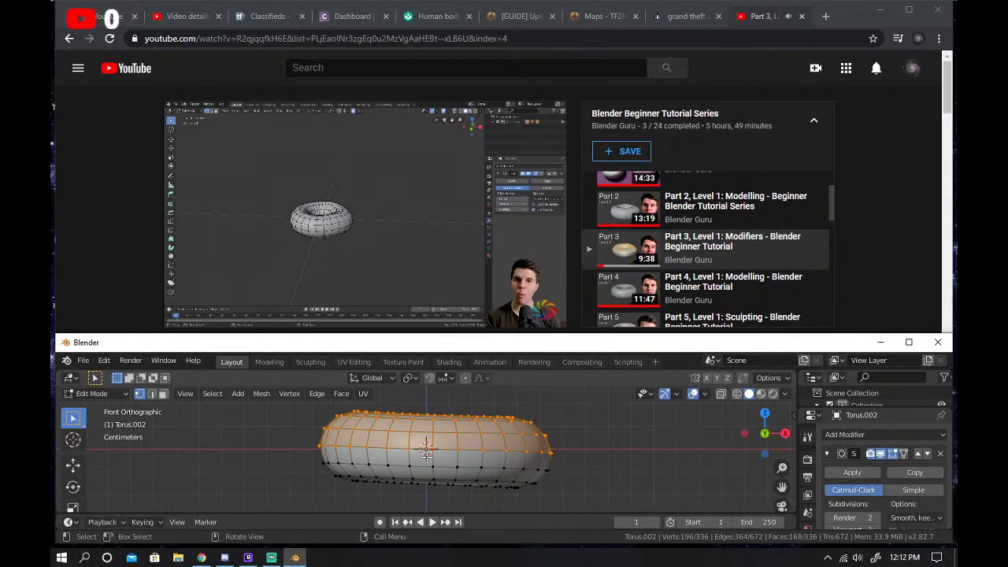
click(765, 454)
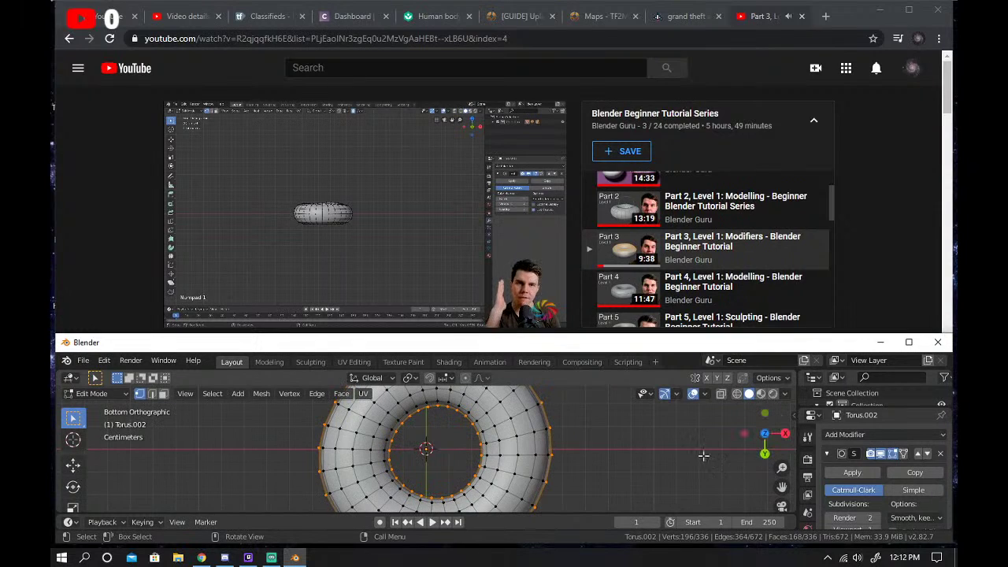
click(764, 433)
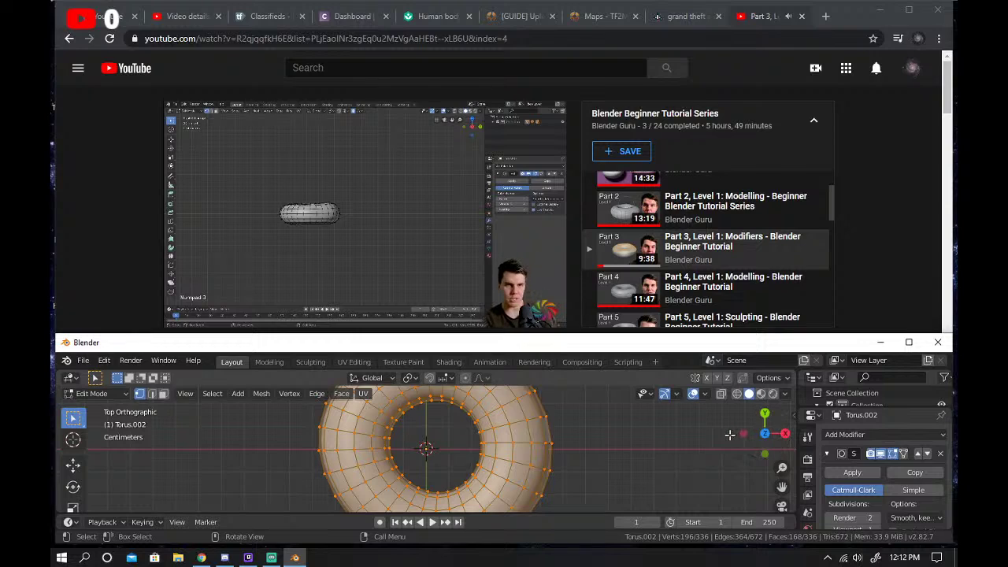
Try box-selecting the donut's upper vertices in the front view and clear the selection.
key(KP_1)
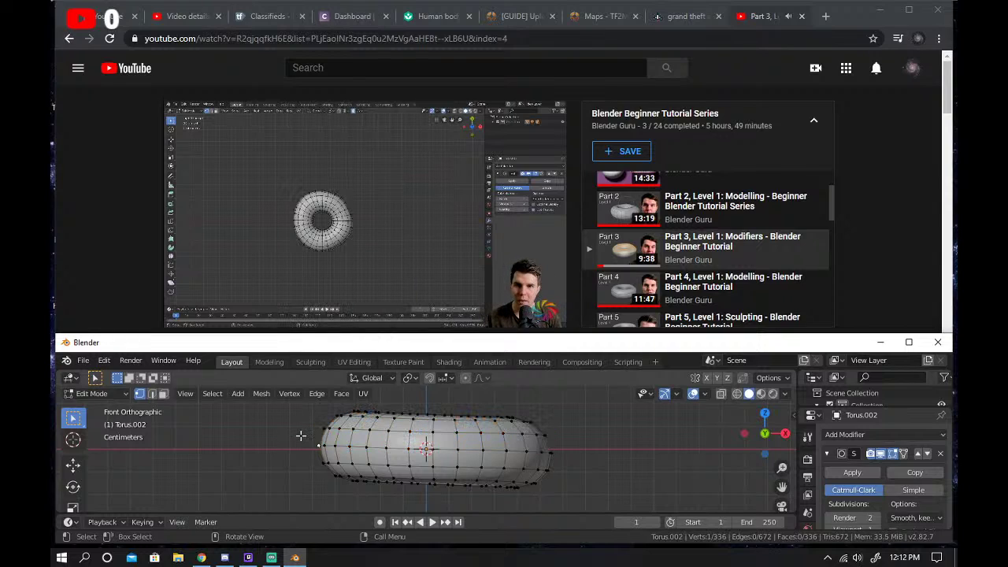
drag(301, 436, 597, 396)
click(636, 419)
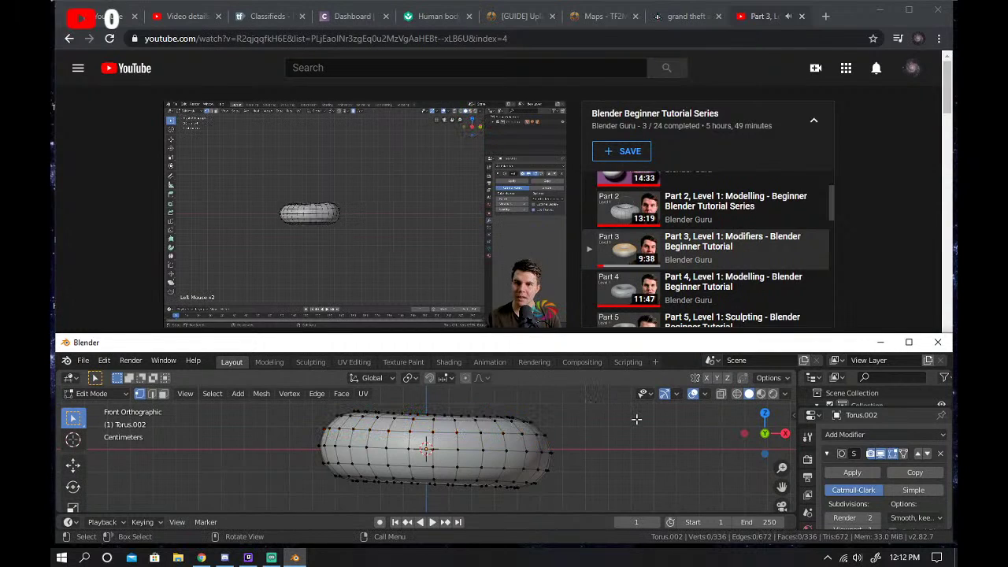
Compare the donut's top and bottom views, box-select it from above and check the selection from the side.
click(765, 413)
scroll(592, 459, down, 6)
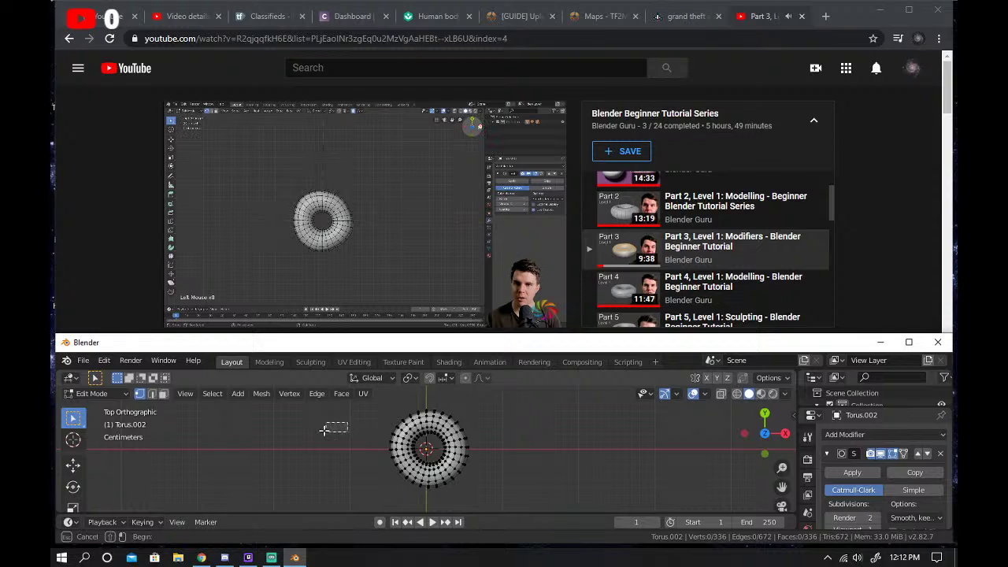
click(764, 433)
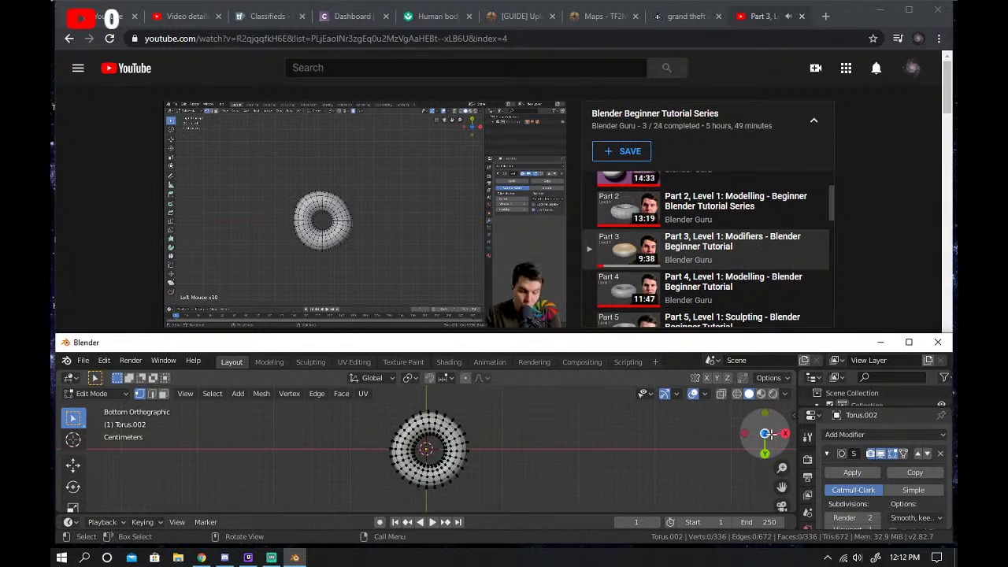
click(769, 433)
scroll(535, 459, down, 3)
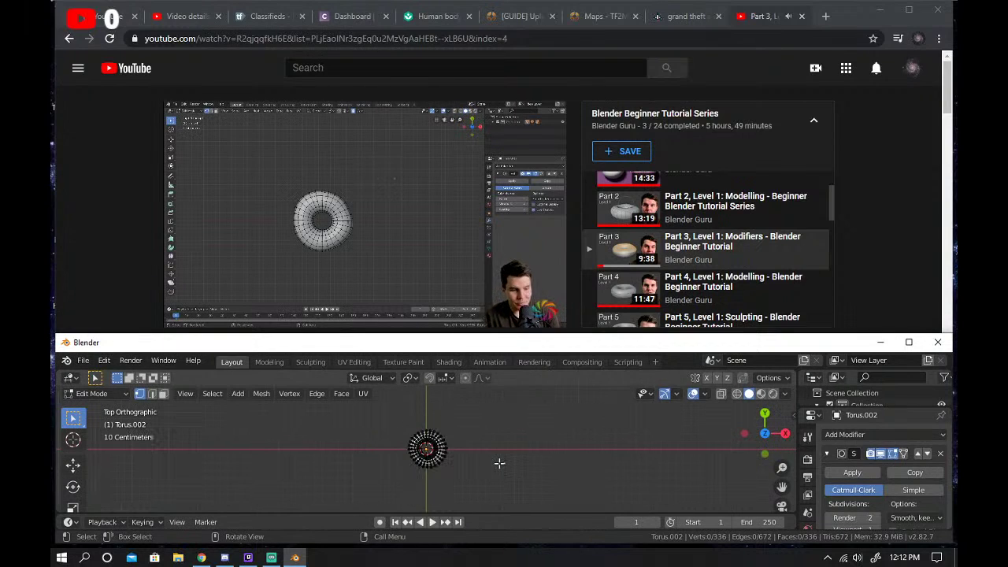
scroll(499, 463, up, 2)
scroll(483, 448, down, 2)
drag(375, 419, 575, 485)
scroll(425, 468, up, 4)
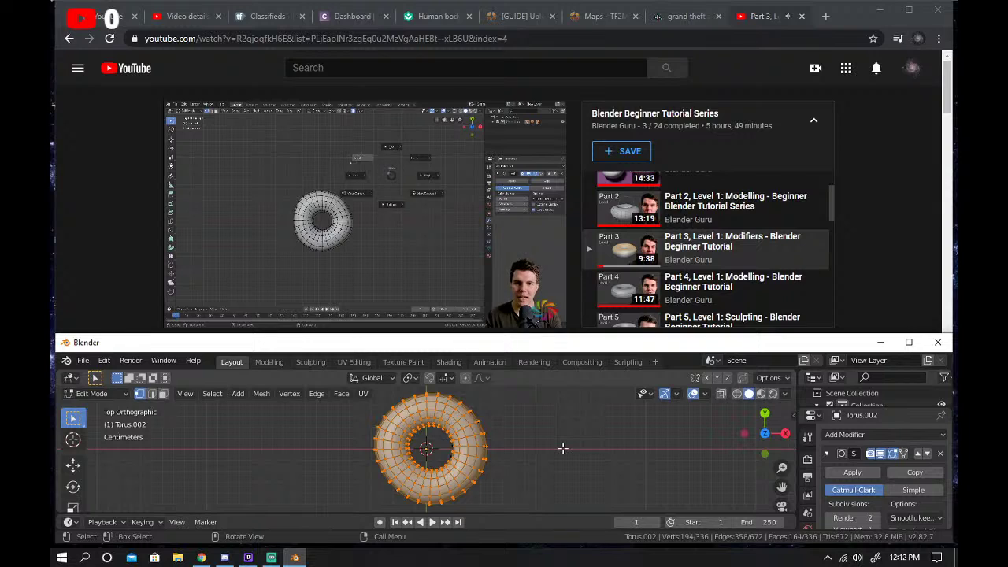
mouse_move(760, 421)
mouse_down()
mouse_move(765, 432)
mouse_move(740, 444)
mouse_move(755, 433)
mouse_up()
scroll(565, 470, up, 3)
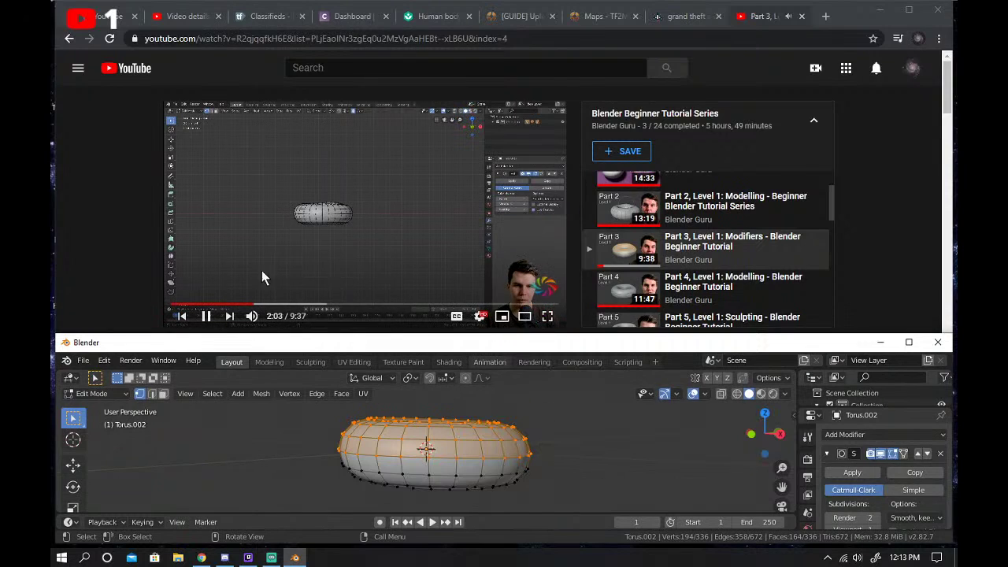
Skip ahead in the tutorial, try box-selecting the donut's upper vertices in perspective, check them in X-ray and deselect everything.
click(269, 304)
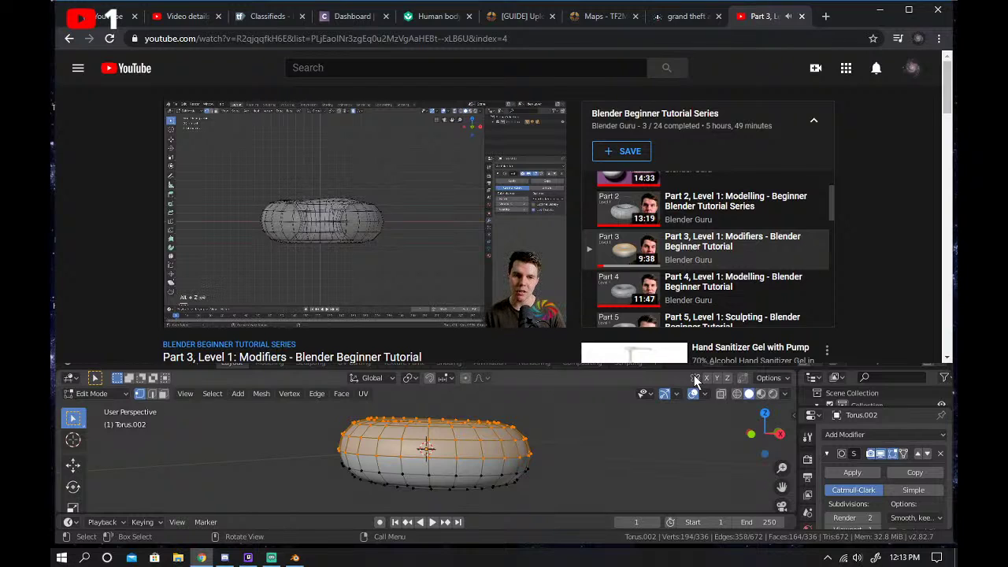
click(533, 456)
drag(327, 412, 549, 449)
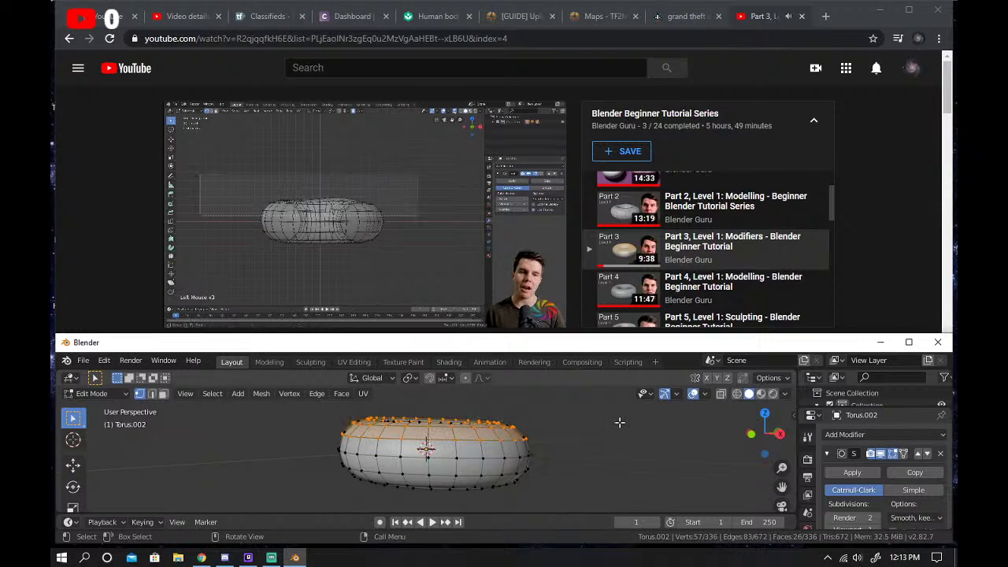
key(alt+z)
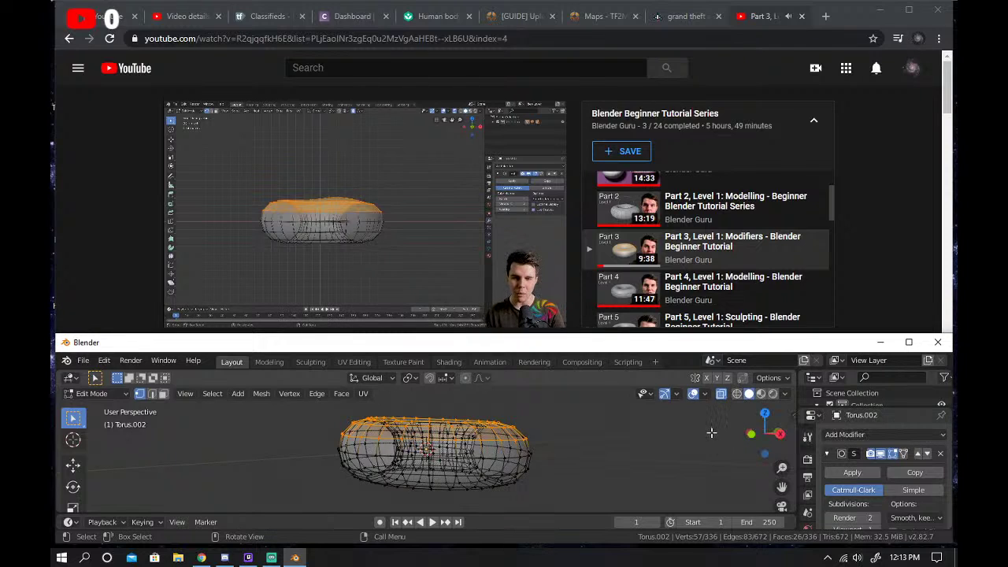
key(alt+a)
Turn on X-ray and box-select the donut's upper vertices through the mesh.
key(alt+z)
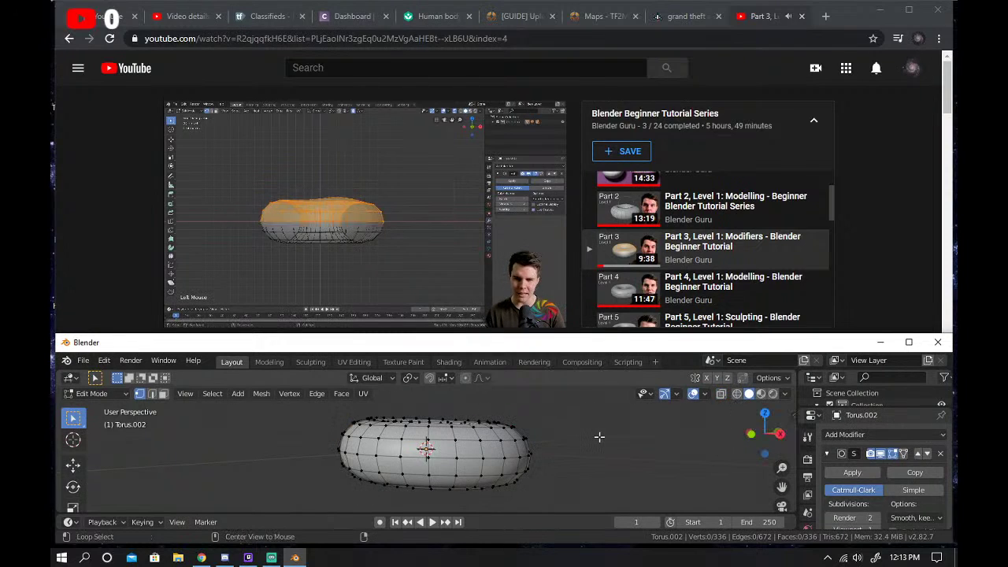
key(alt+z)
key(alt+z)
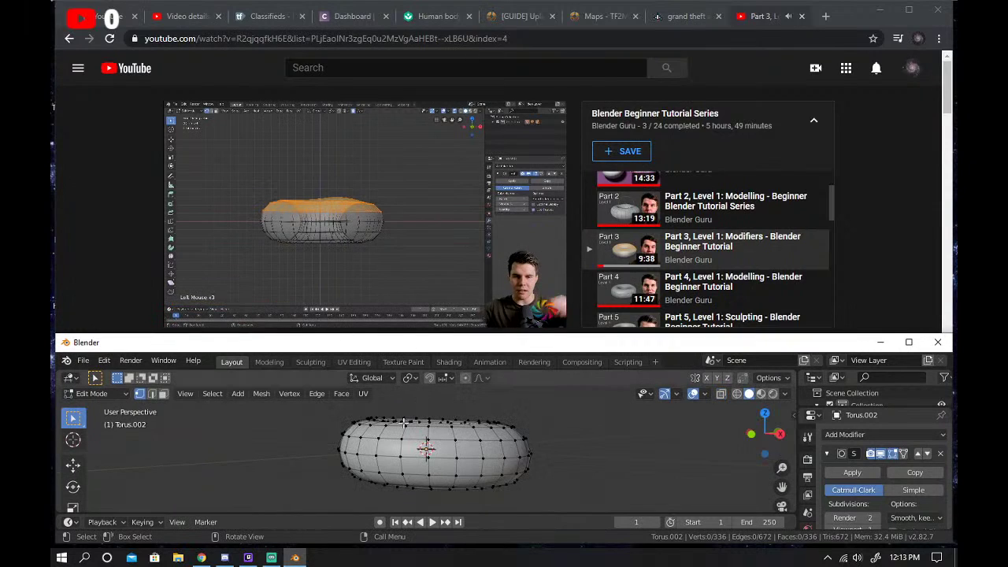
key(alt+z)
drag(444, 421, 573, 444)
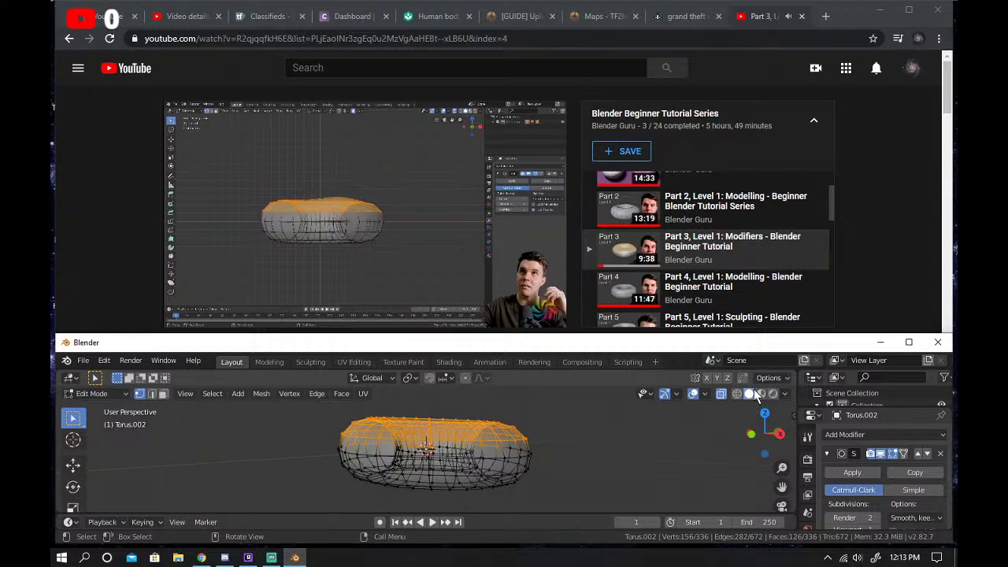
Check the upper-half selection from above, below and the side without X-ray, and turn X-ray back on.
key(alt+z)
drag(777, 409, 762, 412)
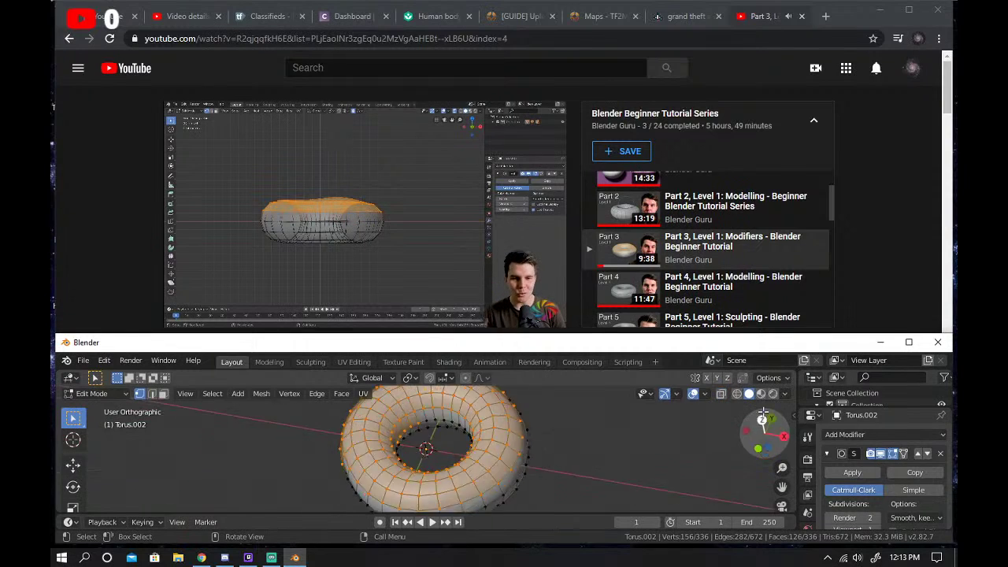
click(764, 429)
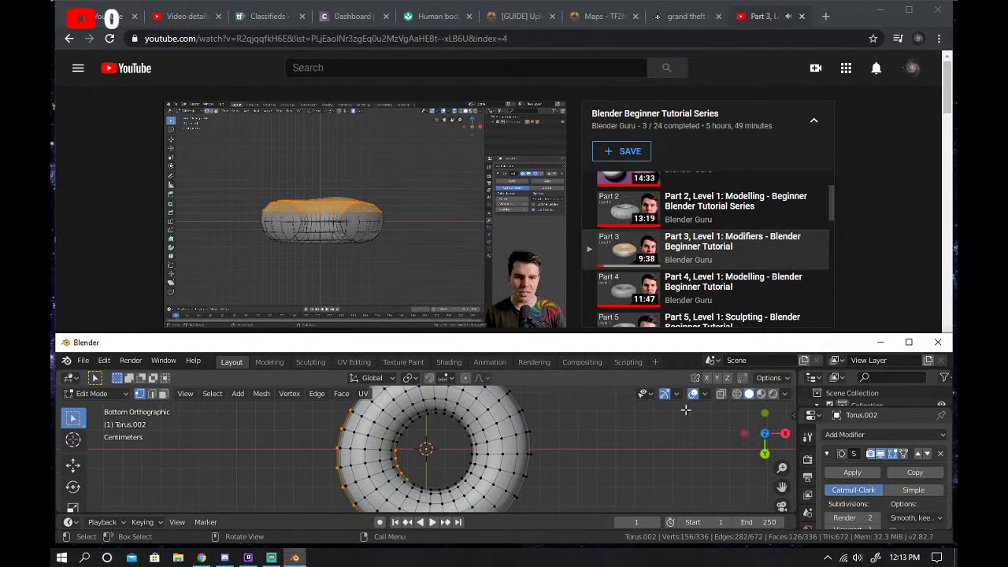
click(764, 418)
drag(765, 425, 757, 426)
key(alt+z)
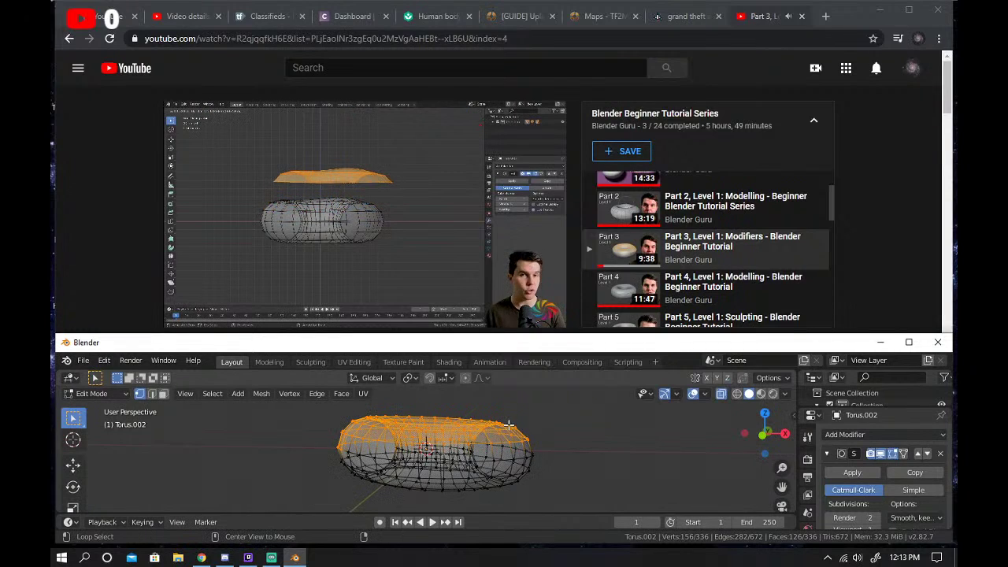
Pause the tutorial and try box-selecting the donut's upper vertices in the perspective view.
click(508, 433)
click(341, 226)
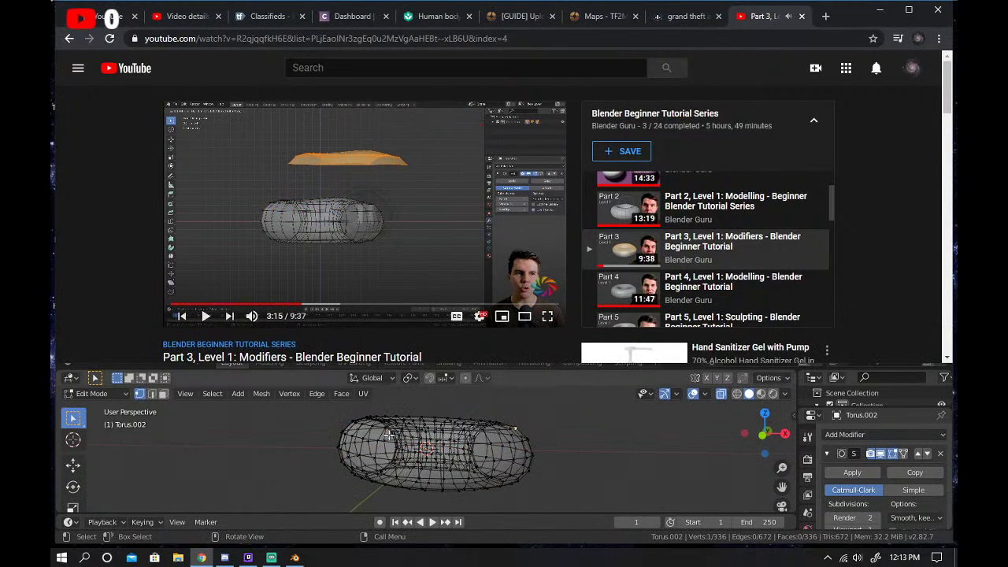
drag(328, 415, 559, 447)
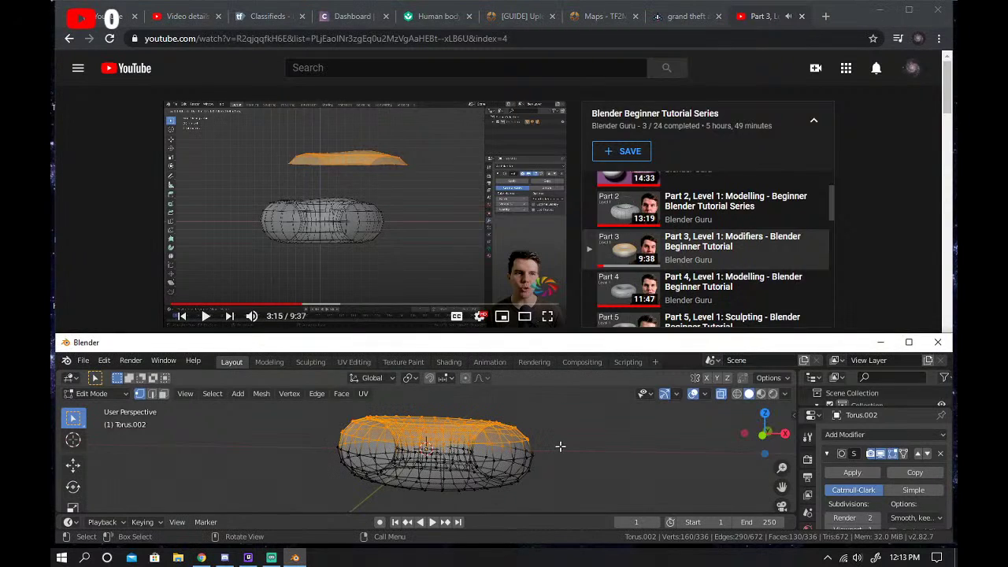
click(602, 448)
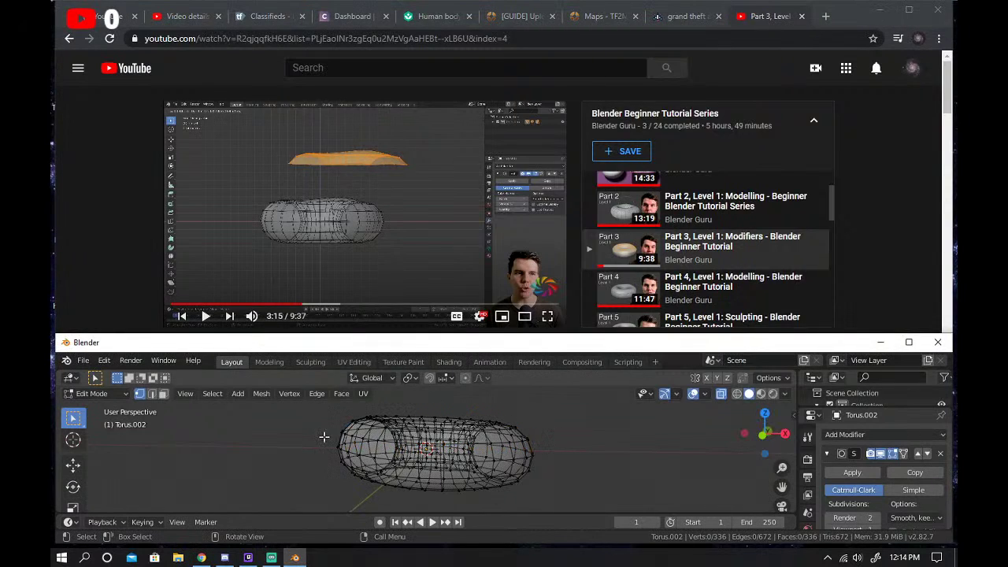
drag(337, 432, 442, 389)
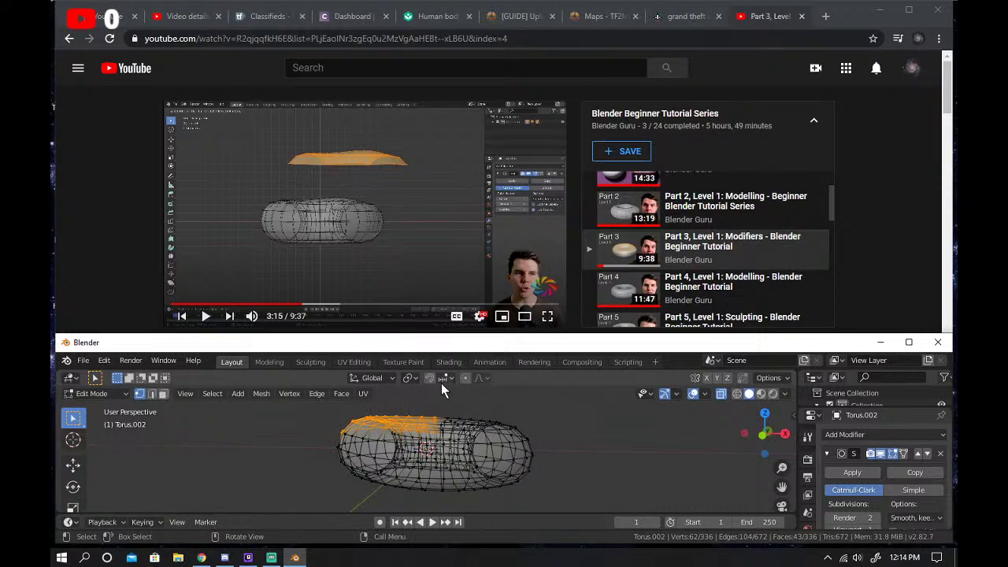
click(336, 429)
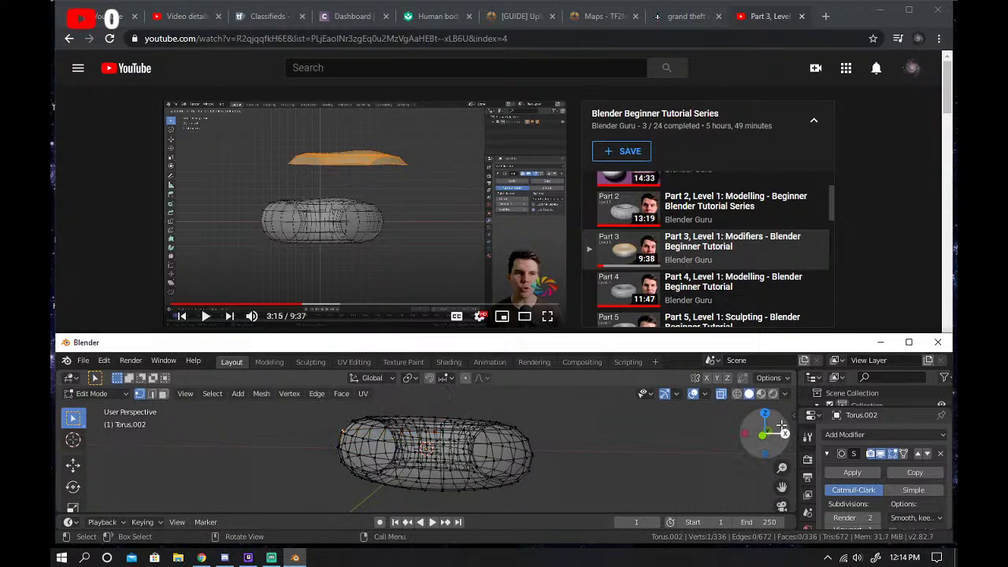
Box-select the donut's upper half through the mesh from the side, turn off X-ray, resume the tutorial and check the selection.
drag(754, 447, 768, 430)
drag(327, 407, 568, 438)
drag(762, 431, 754, 465)
key(alt+z)
click(397, 234)
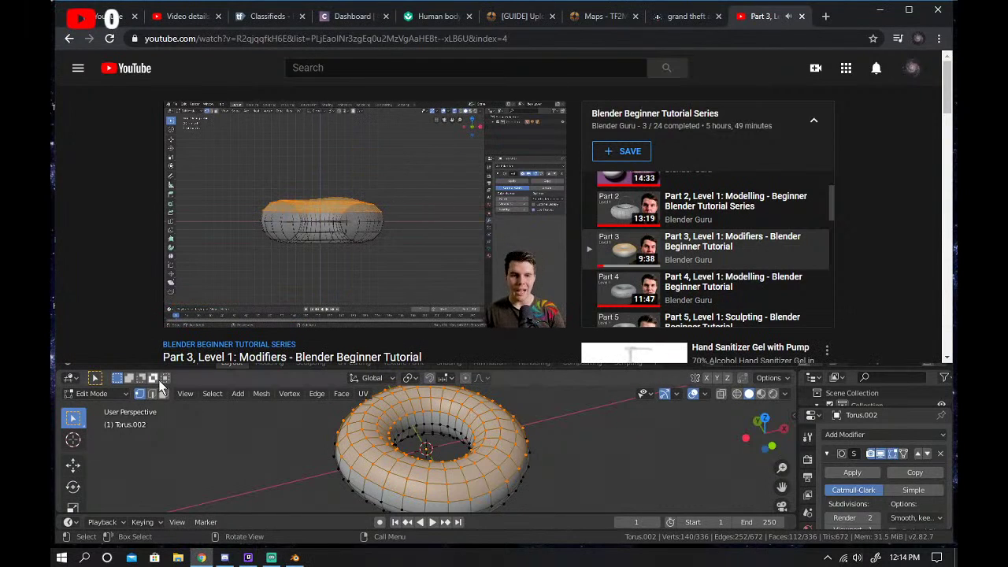
click(754, 449)
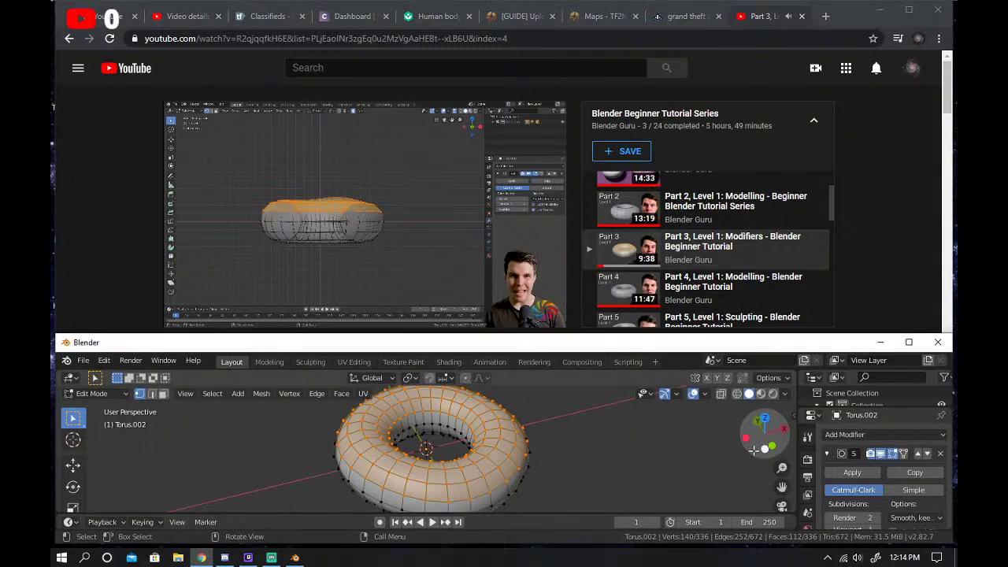
drag(753, 449, 662, 451)
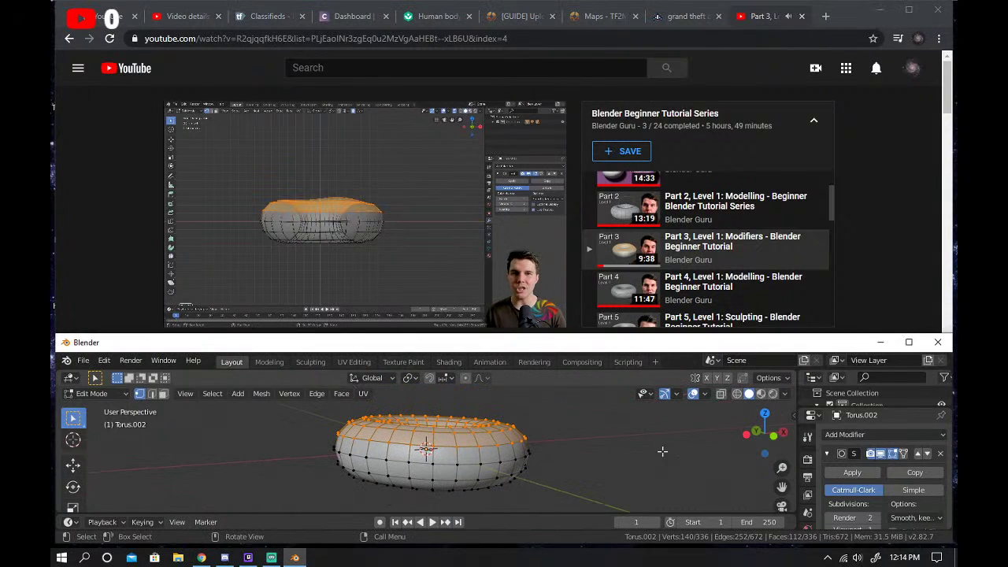
Duplicate the selected upper half in place, then duplicate it again and move that copy up about 0.018 m above the donut.
key(shift+d)
right_click(465, 436)
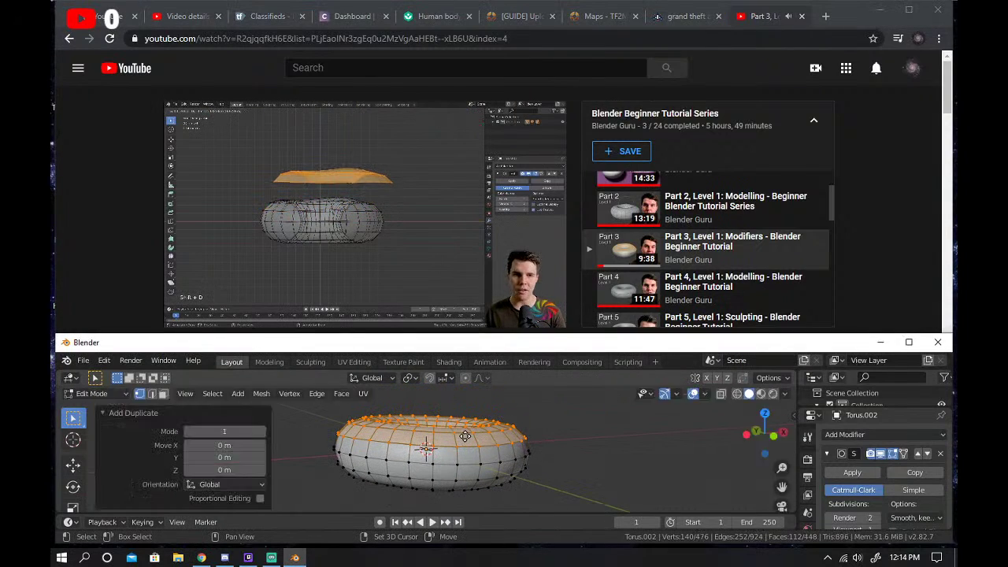
key(shift+d)
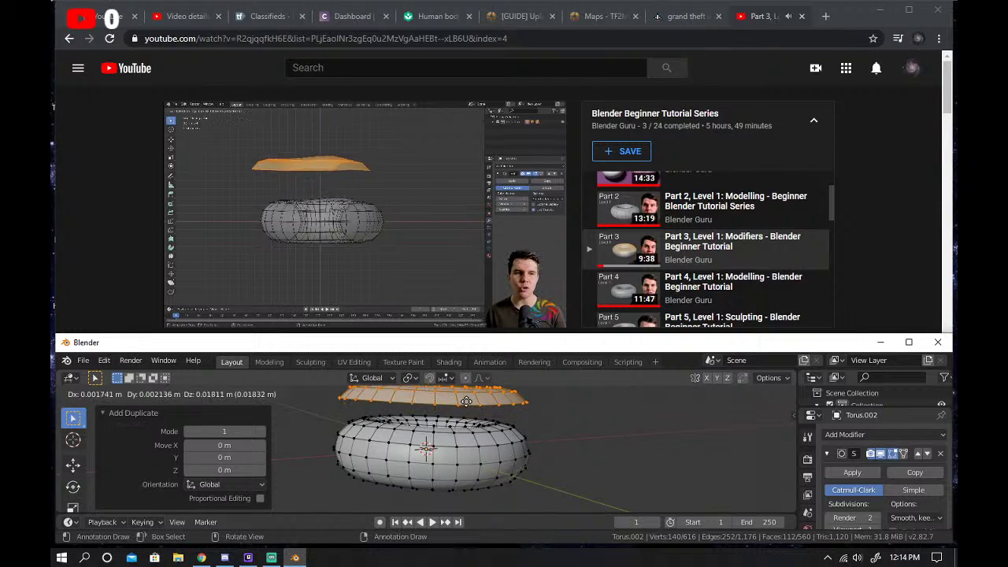
click(466, 402)
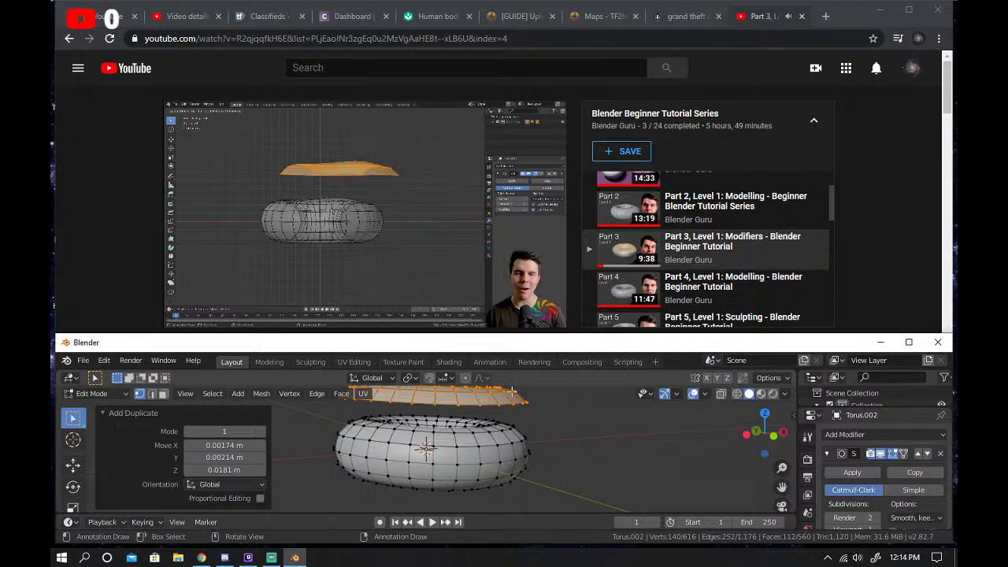
Undo the previous duplicate and duplicate the torus's selected top faces again, leaving the copy in place.
key(ctrl+z)
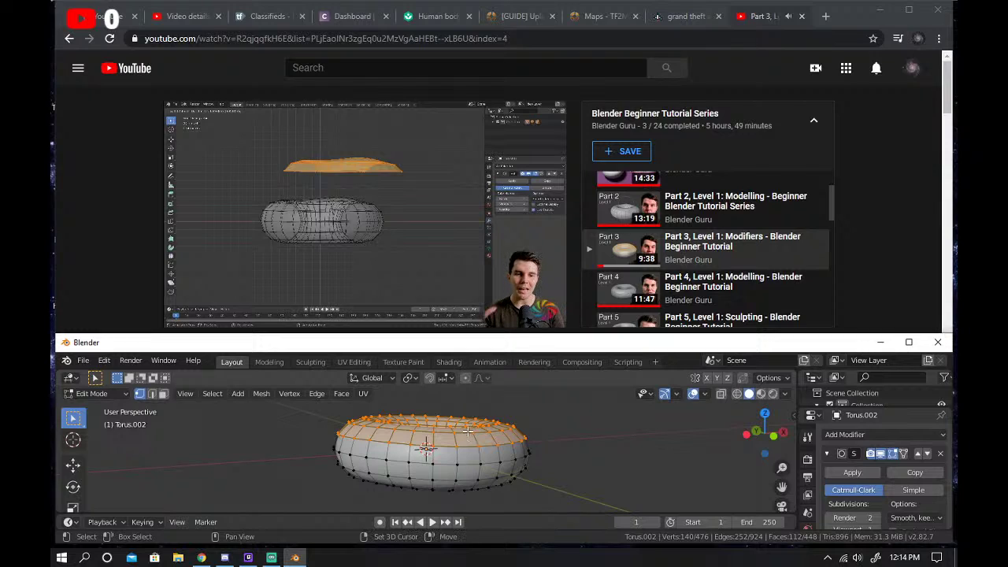
key(shift+d)
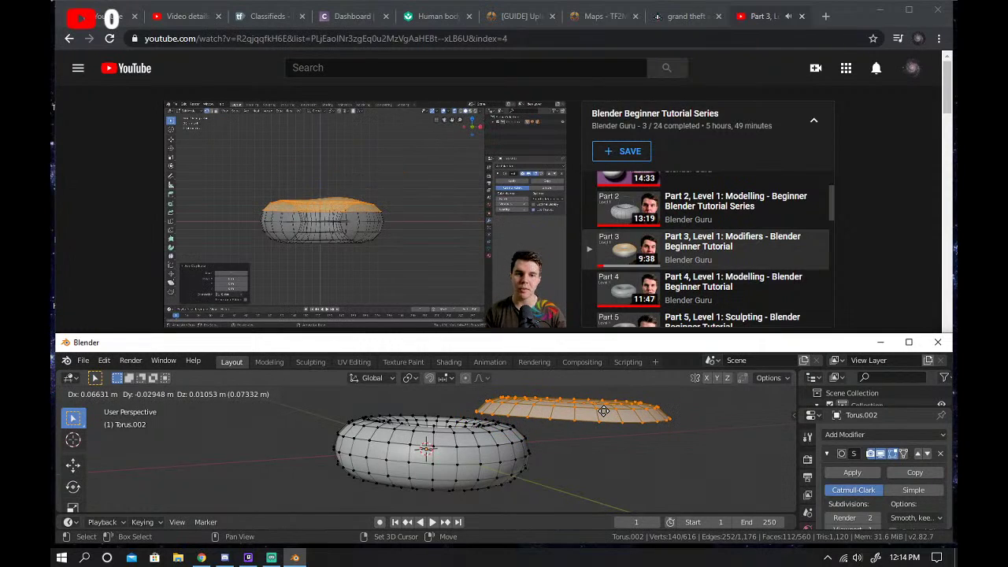
right_click(603, 410)
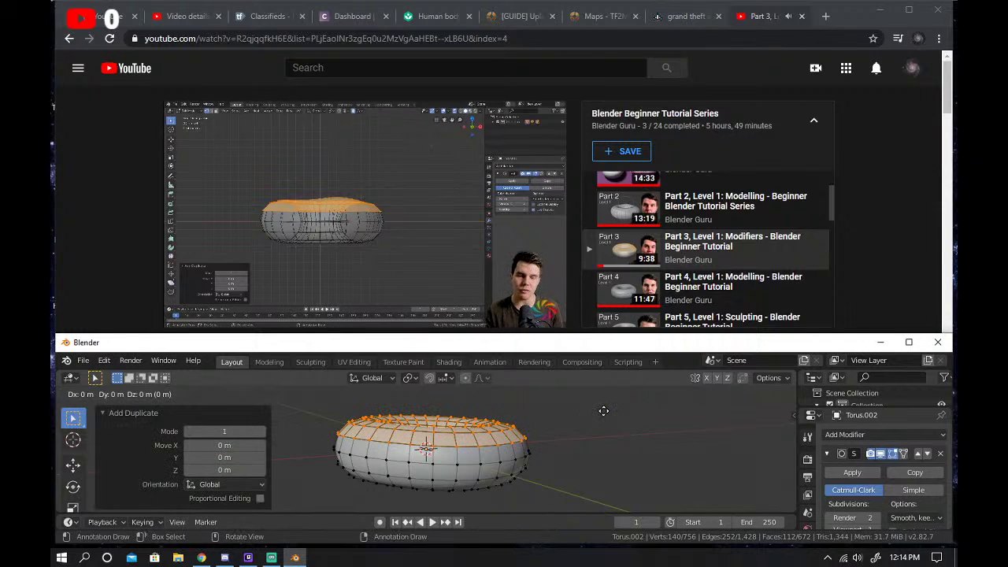
key(g)
right_click(557, 431)
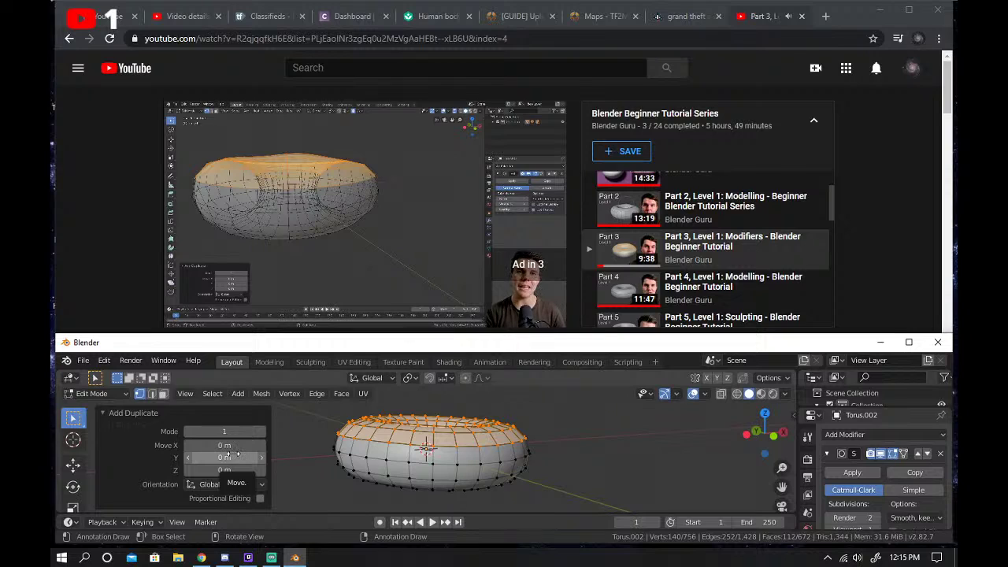
Skip the ad in the tutorial video and replay it from about 4:05, pausing on the Separate options.
key(p)
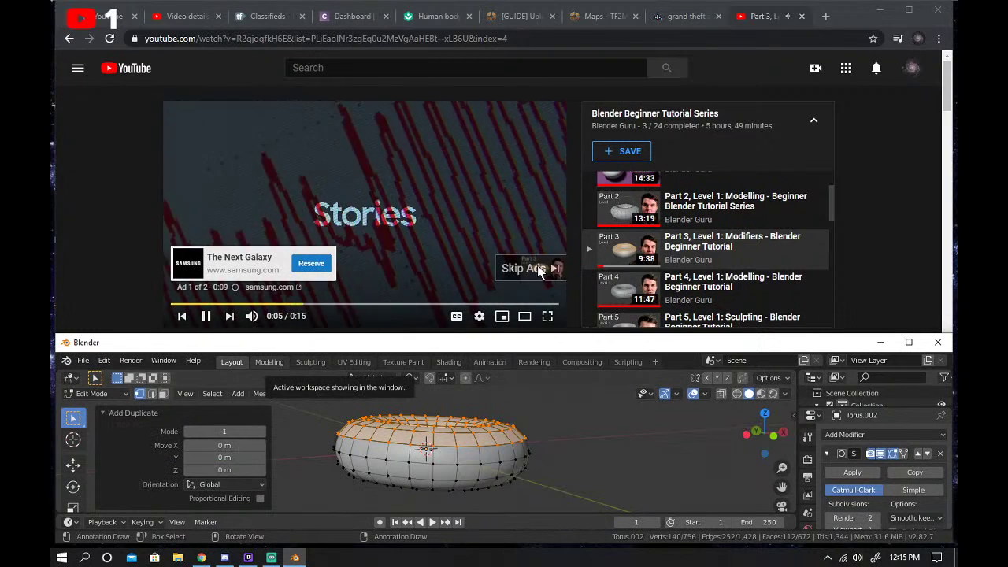
click(539, 269)
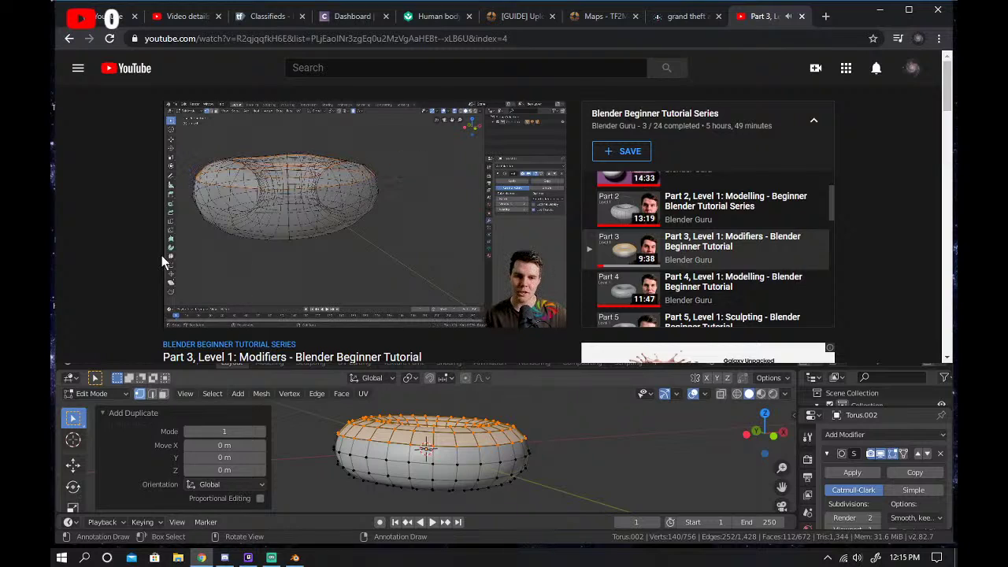
click(207, 485)
click(205, 484)
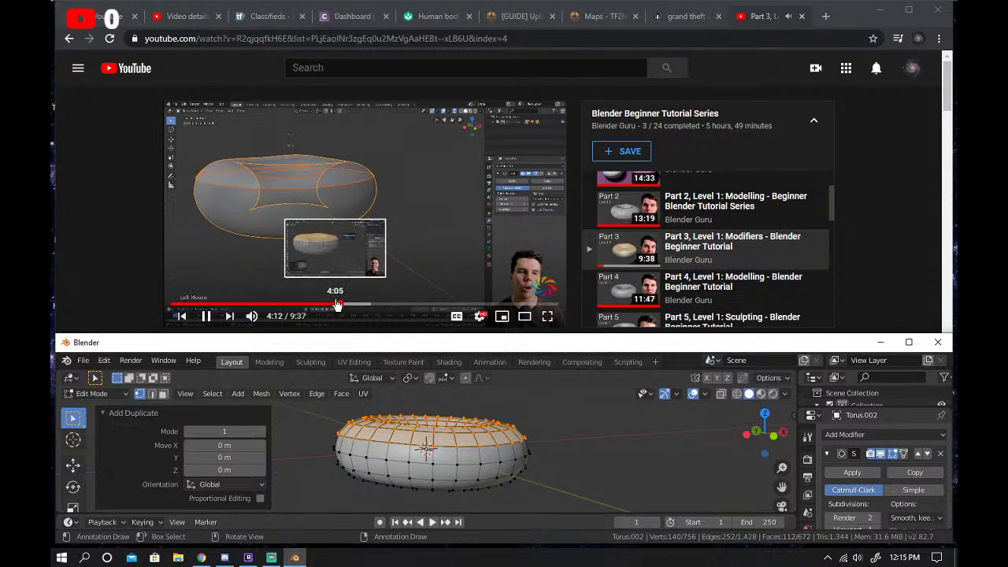
click(334, 303)
click(547, 315)
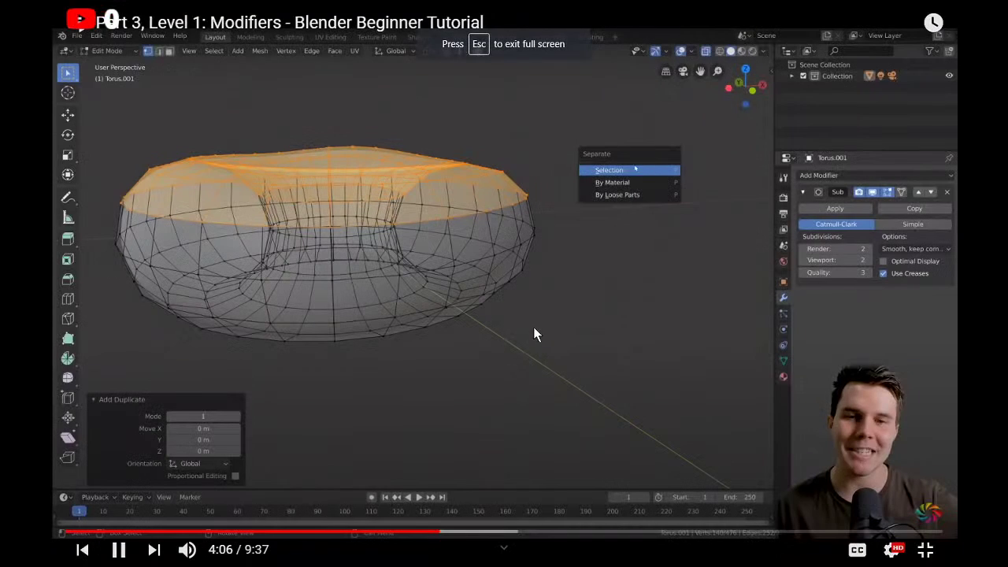
click(521, 330)
click(925, 548)
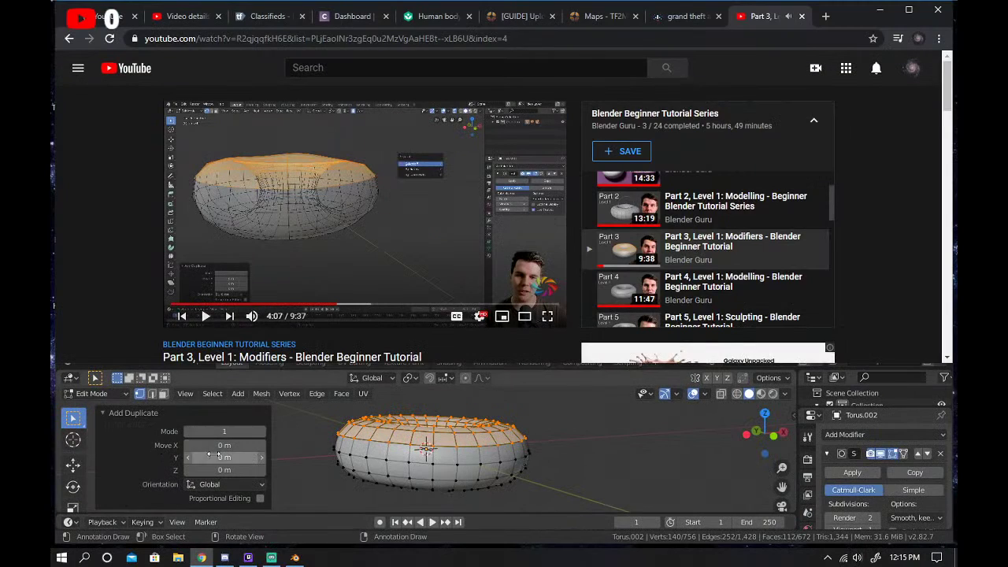
right_click(508, 406)
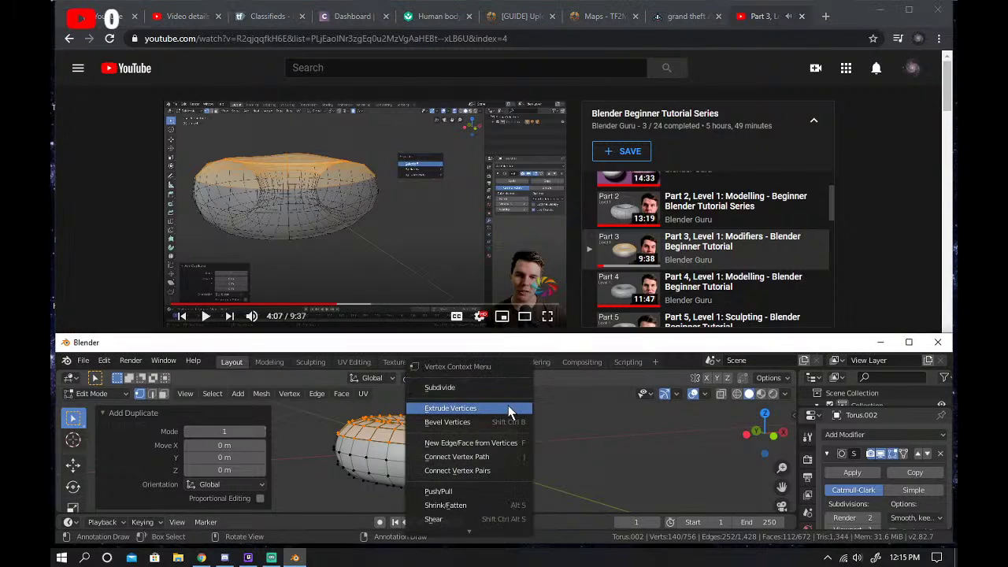
click(562, 405)
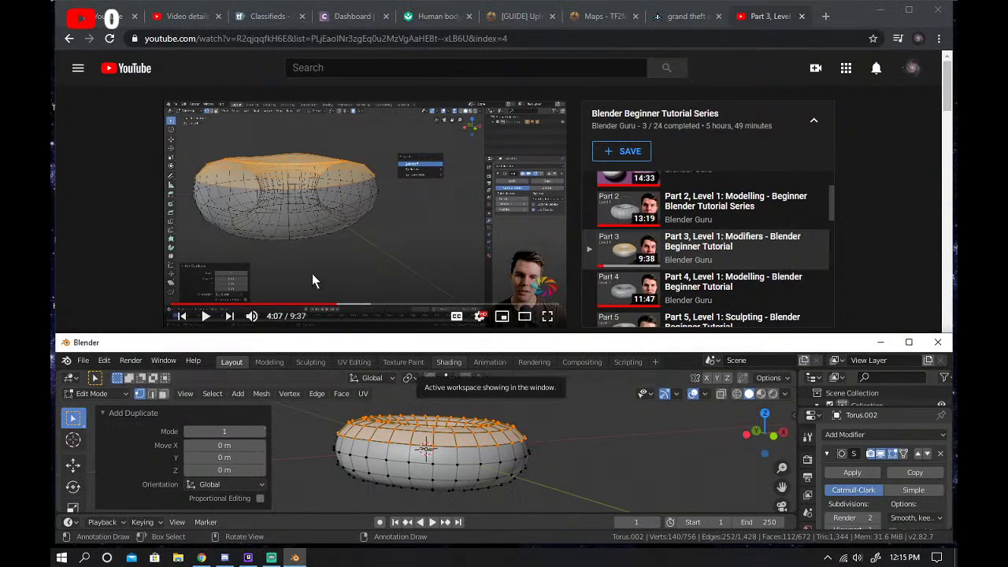
click(124, 413)
click(164, 501)
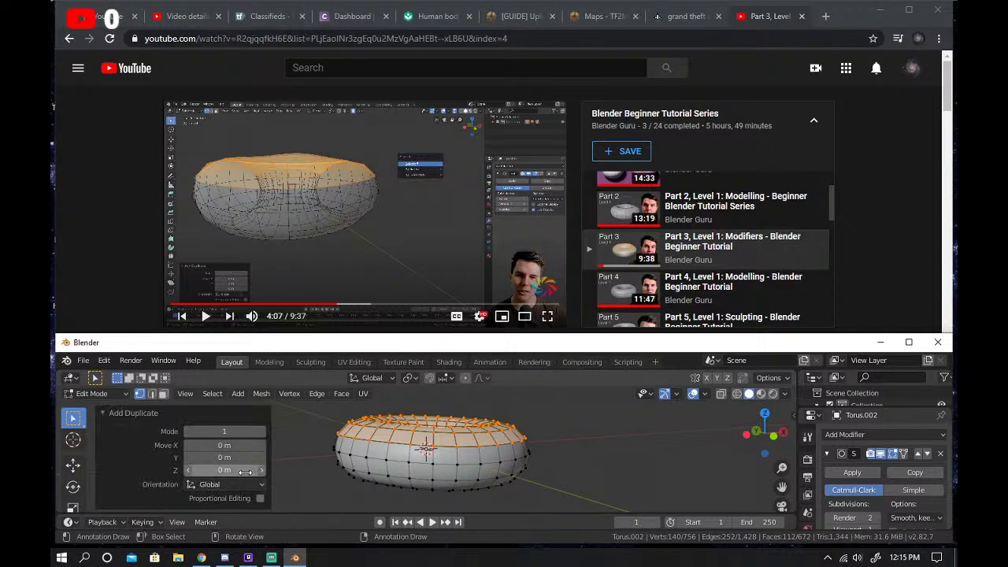
Deselect the faces, switch to Object Mode and try moving the torus 0.121 m along X.
click(308, 477)
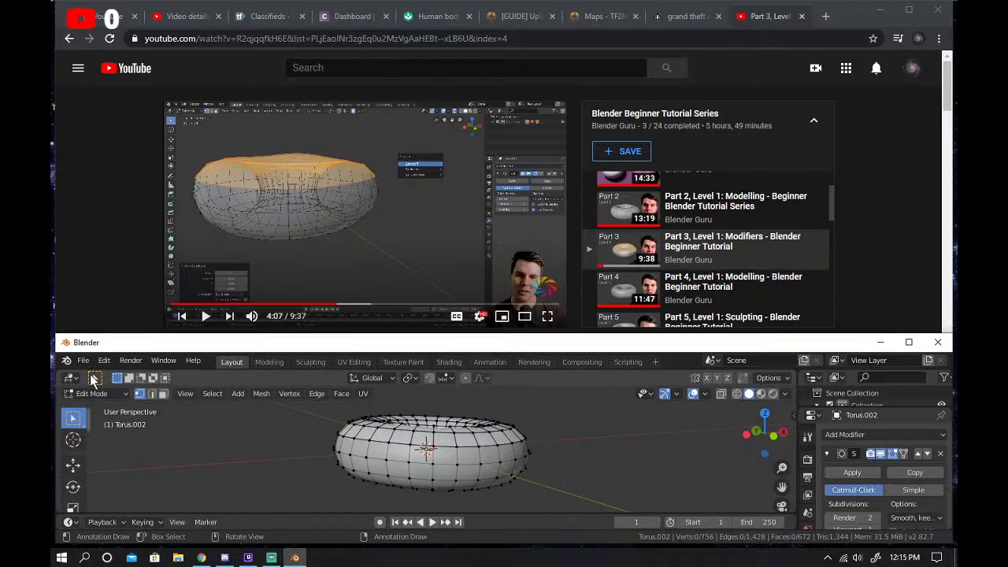
click(95, 393)
click(96, 407)
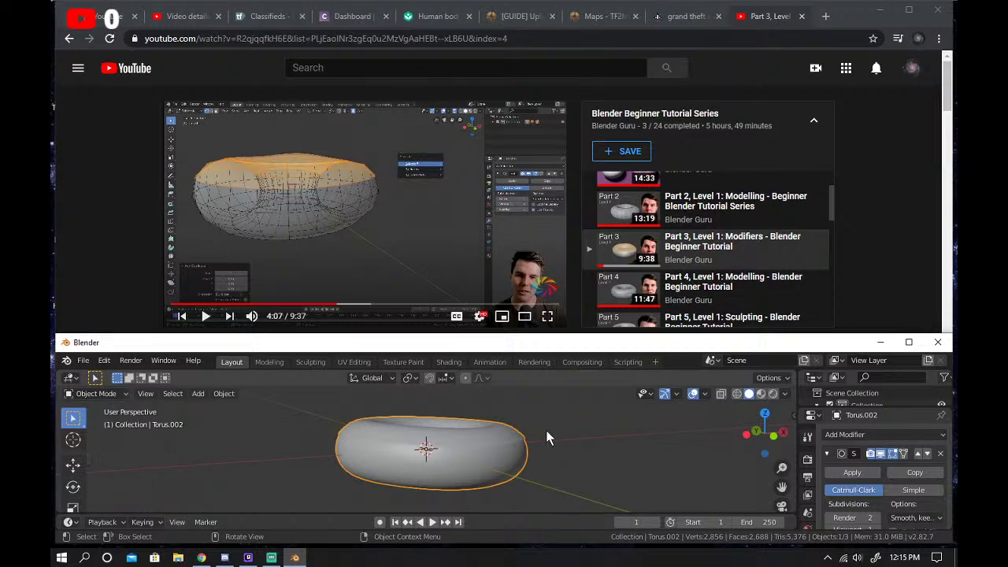
click(73, 465)
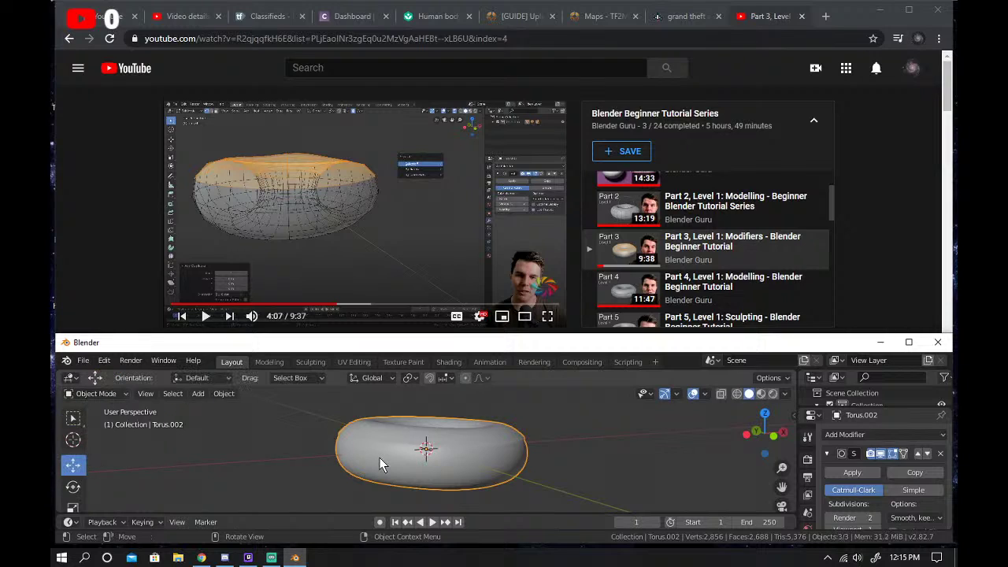
key(s)
click(429, 434)
drag(473, 448, 551, 443)
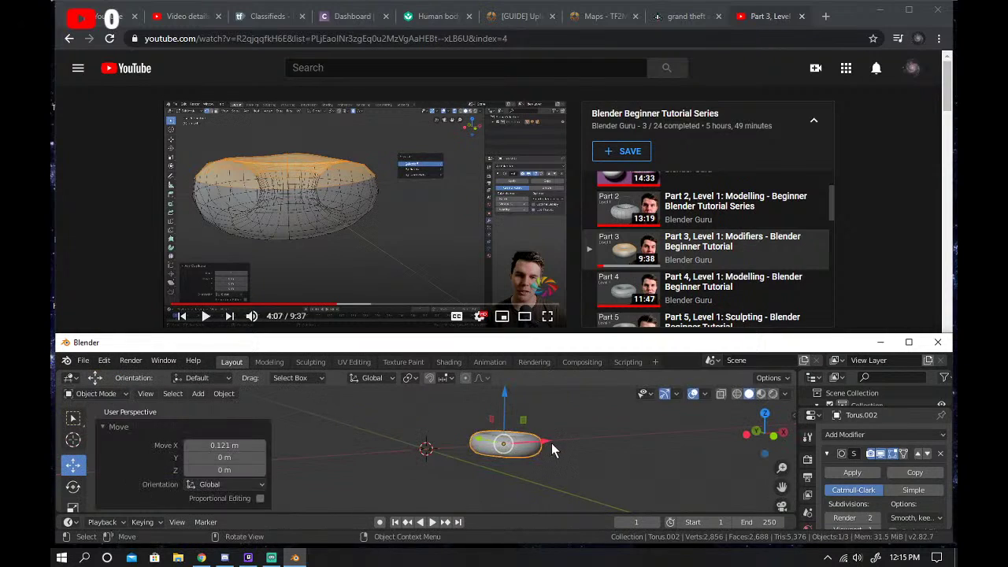
key(ctrl+z)
Return to Edit Mode and undo back to the selection of the duplicated top faces.
click(98, 394)
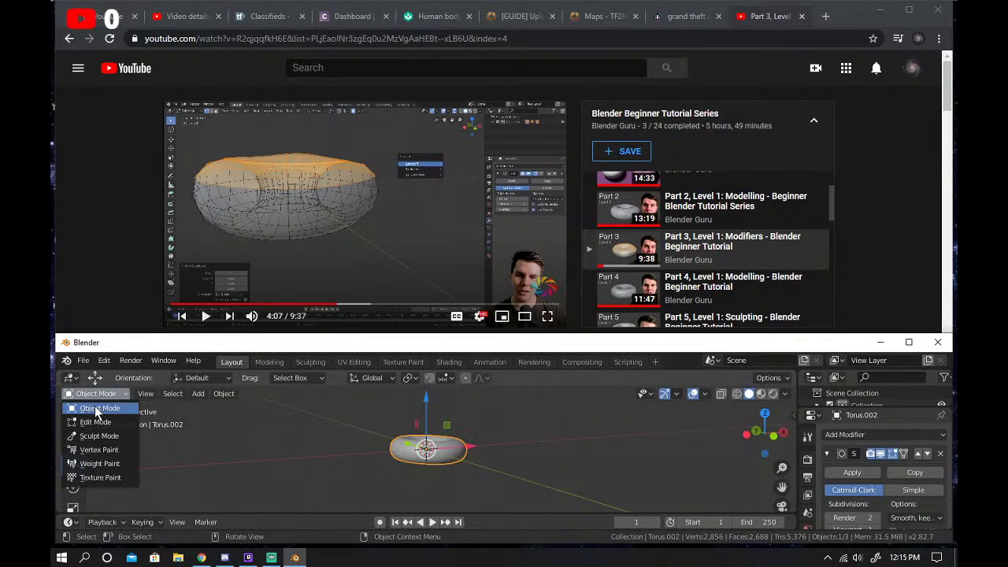
click(96, 421)
scroll(407, 449, up, 5)
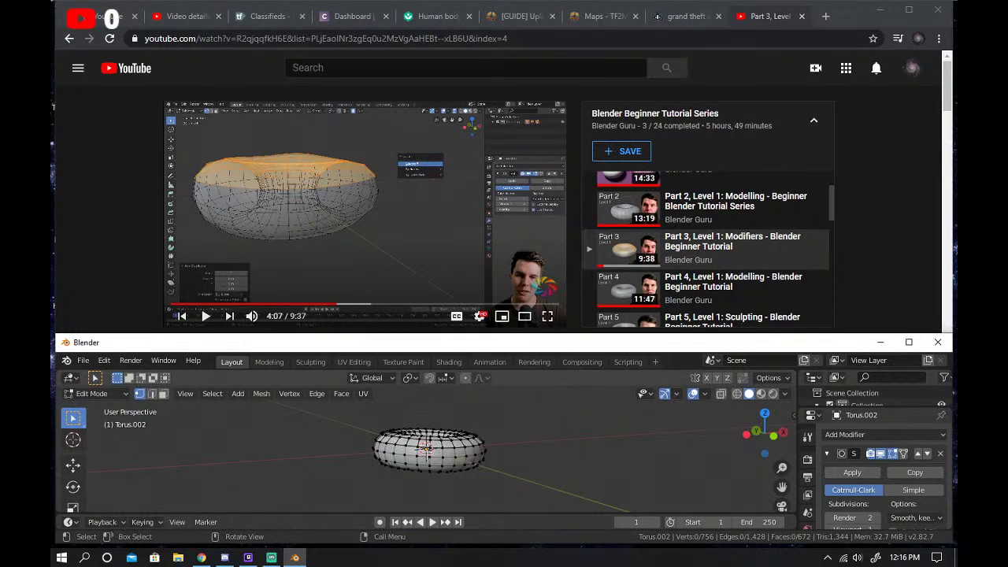
key(ctrl+z)
key(Tab)
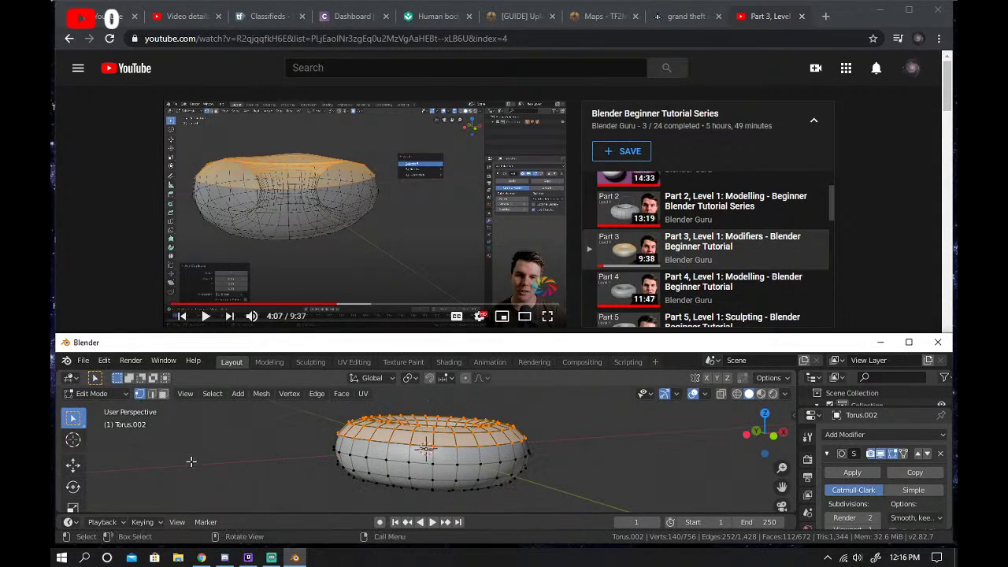
Separate the selected top faces into their own object and switch to Object Mode.
key(p)
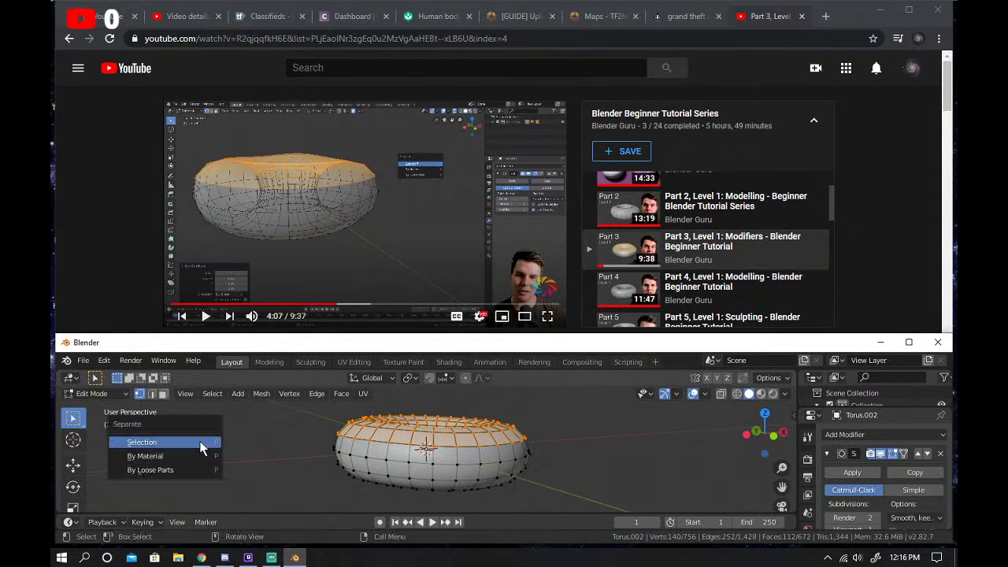
click(202, 448)
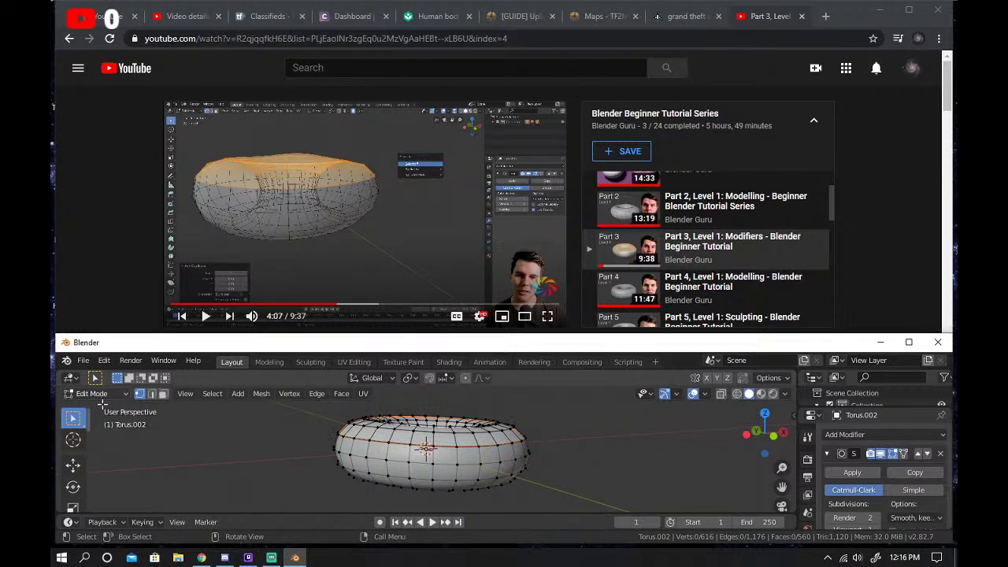
click(107, 394)
click(103, 395)
click(94, 395)
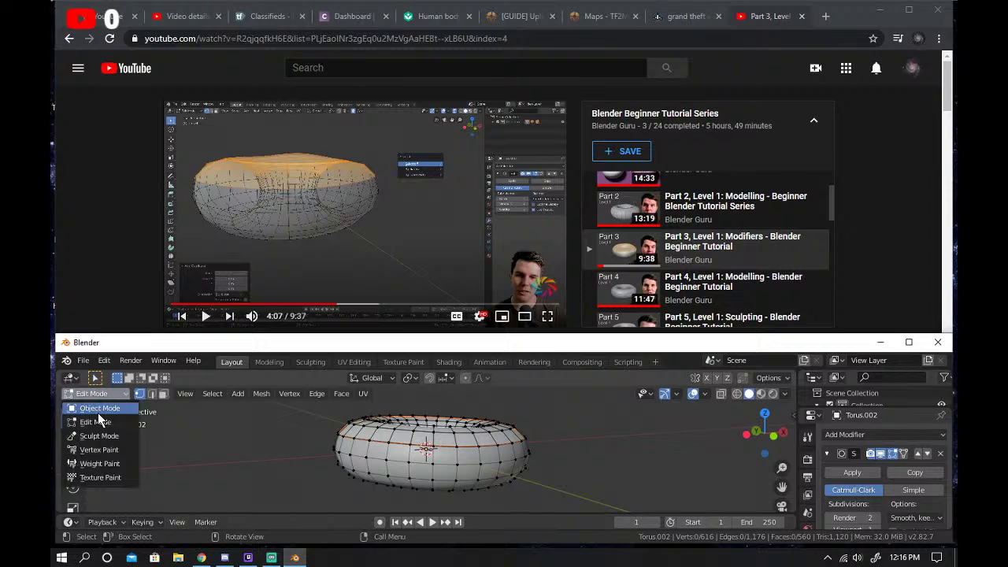
click(98, 409)
Raise the separated top piece 0.0167 m along Z and resume the tutorial video.
drag(431, 413, 432, 384)
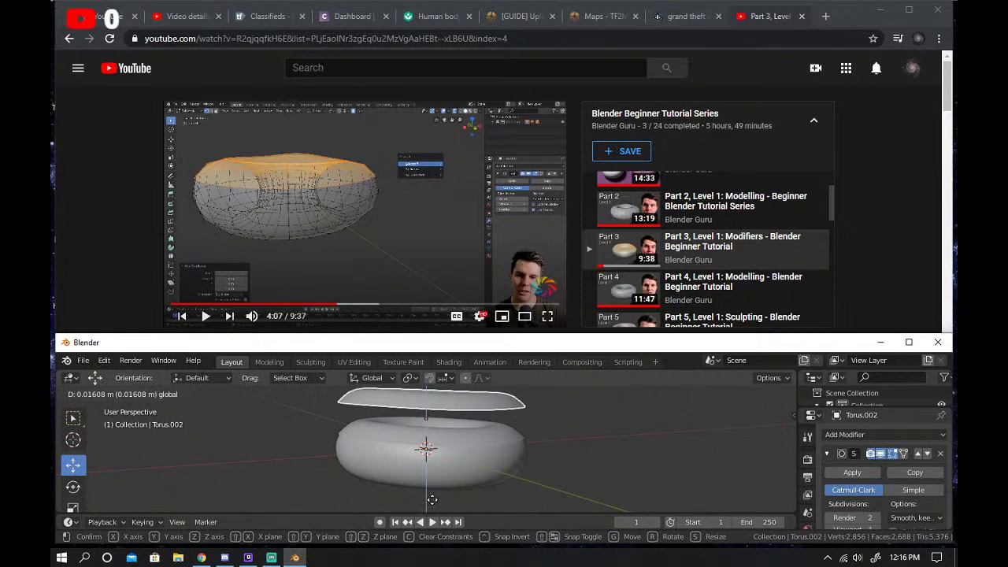
click(461, 282)
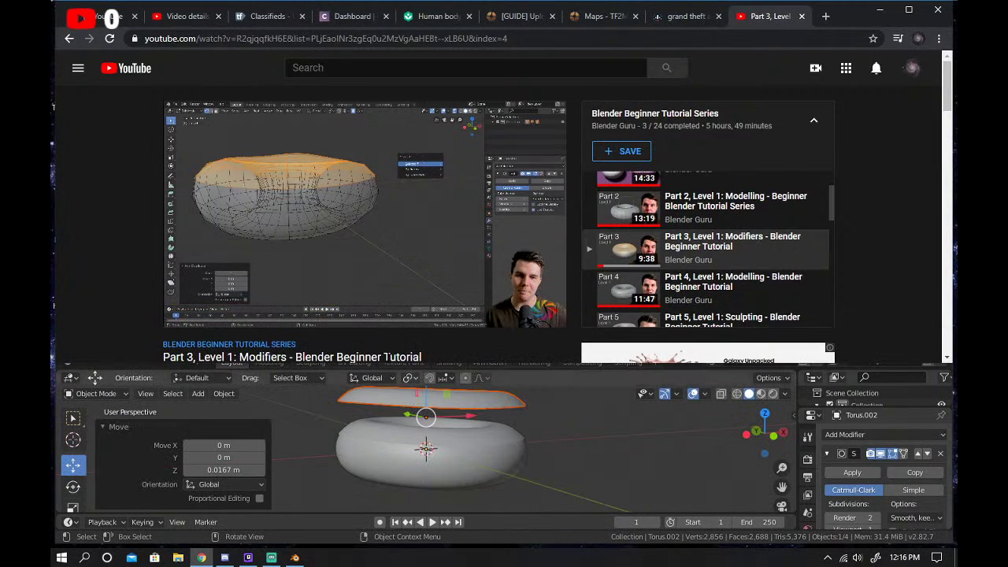
click(318, 411)
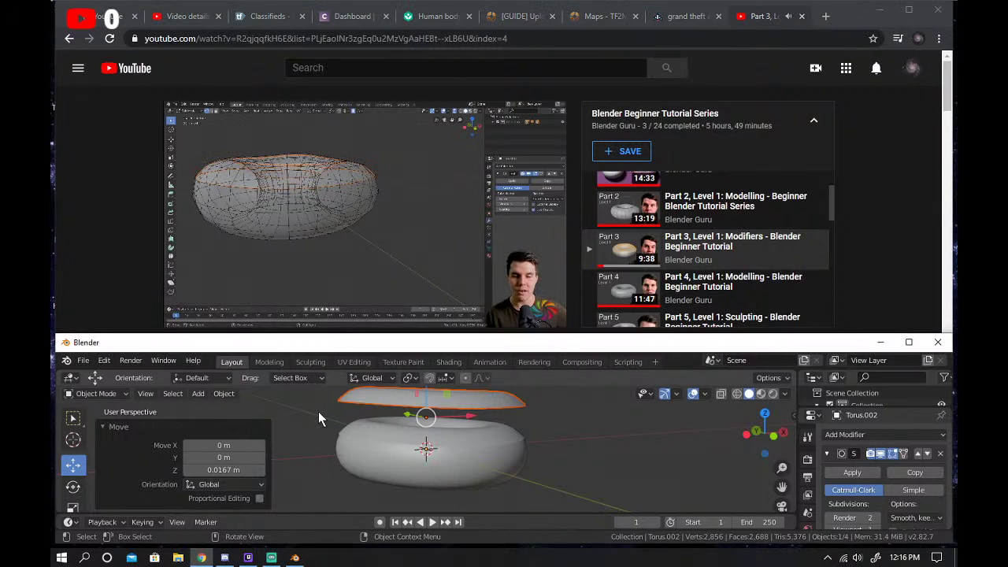
Select the raised ring and try to scale it along Z with the Scale tool.
click(394, 393)
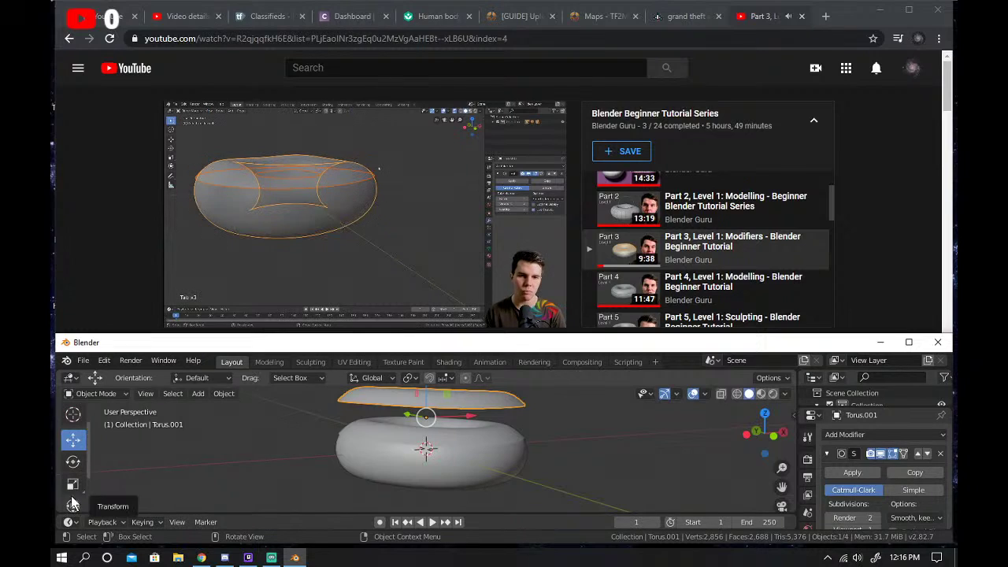
click(71, 495)
drag(424, 390, 429, 477)
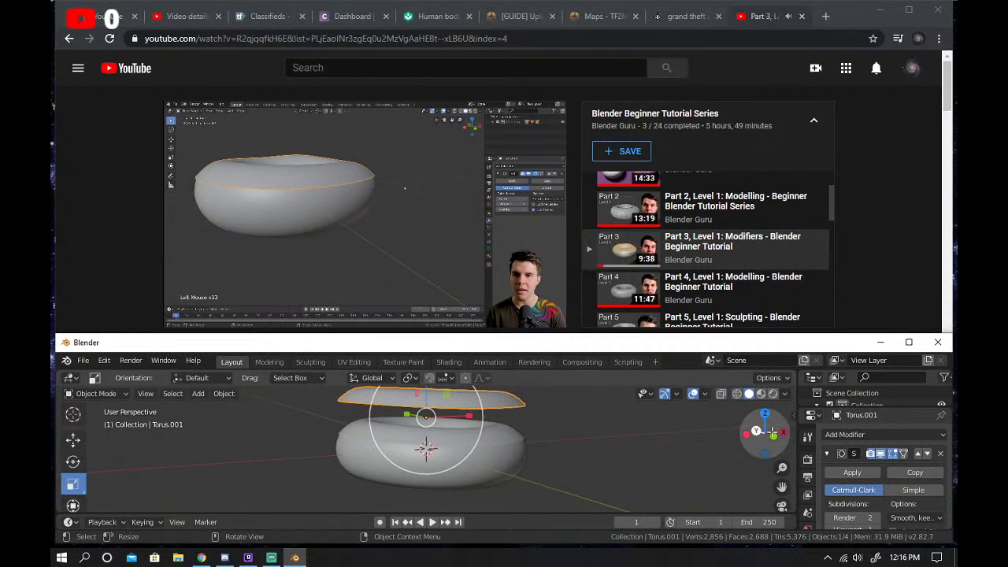
drag(758, 451, 755, 471)
middle_drag(448, 459, 445, 433)
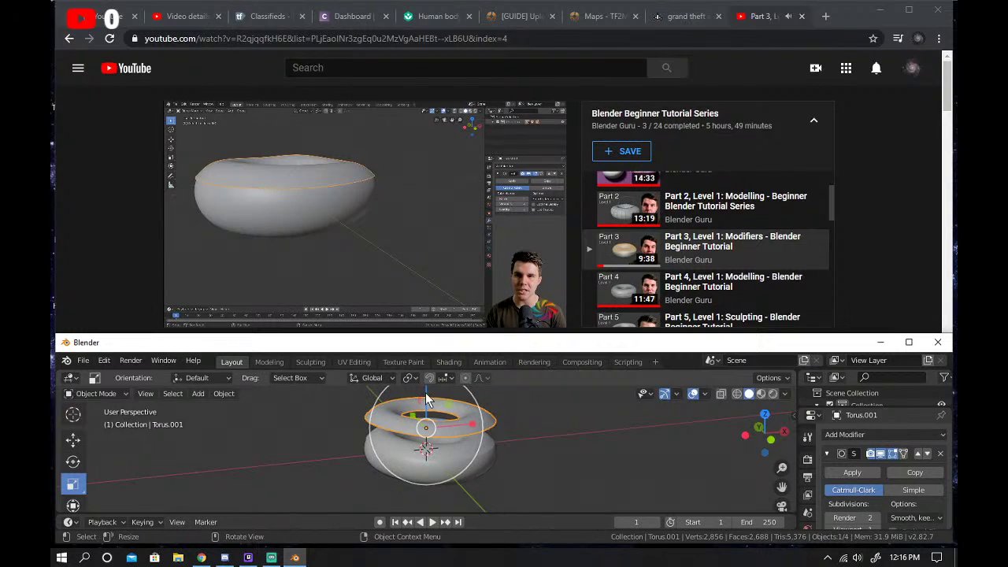
drag(425, 392, 419, 499)
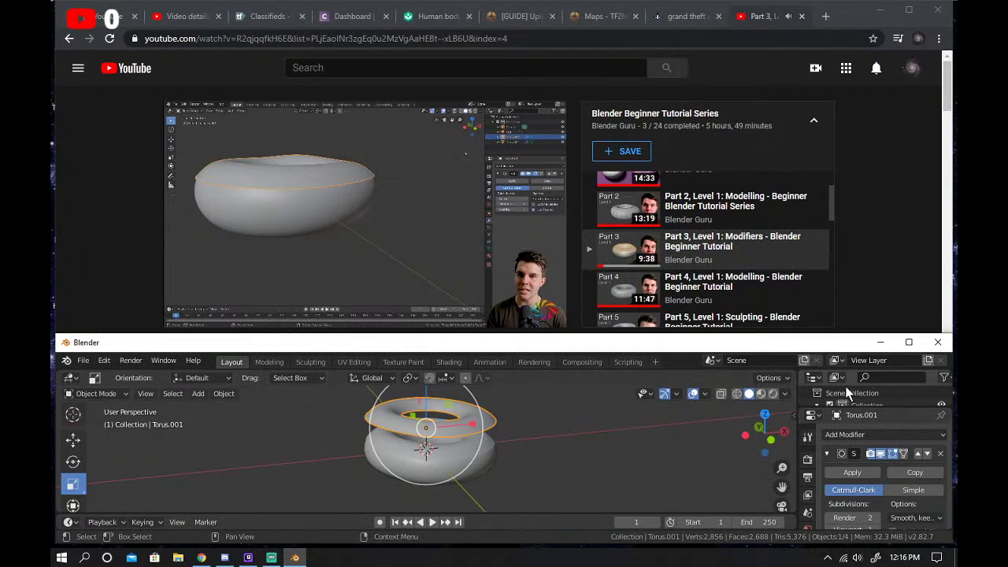
Rename the lower full ring object Torus.002 as donut.
click(909, 342)
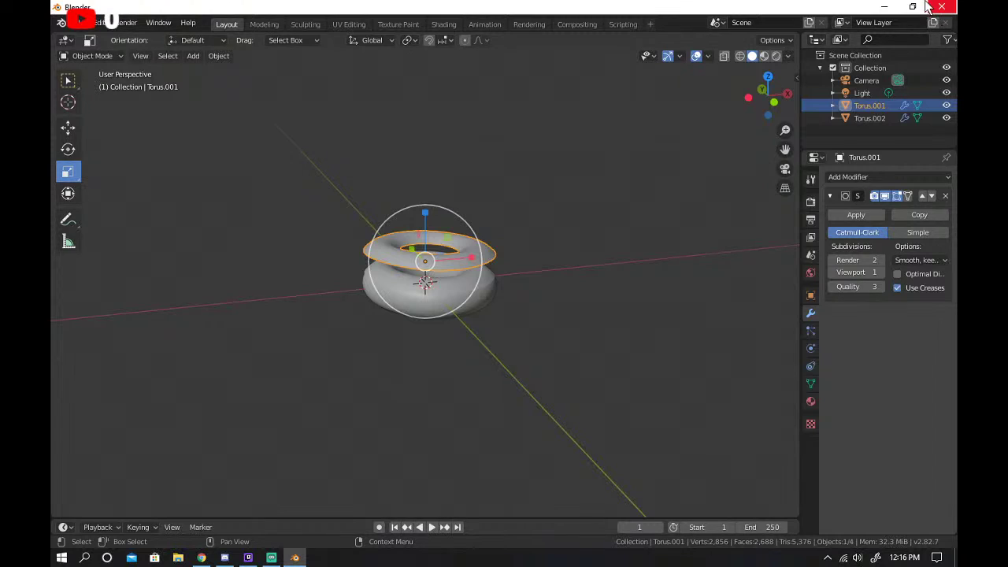
click(926, 6)
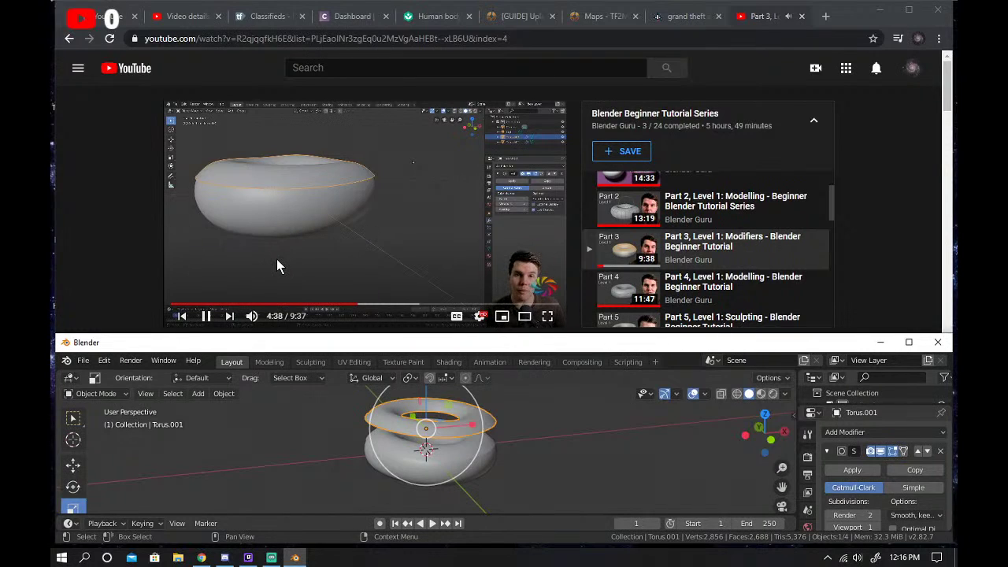
click(908, 342)
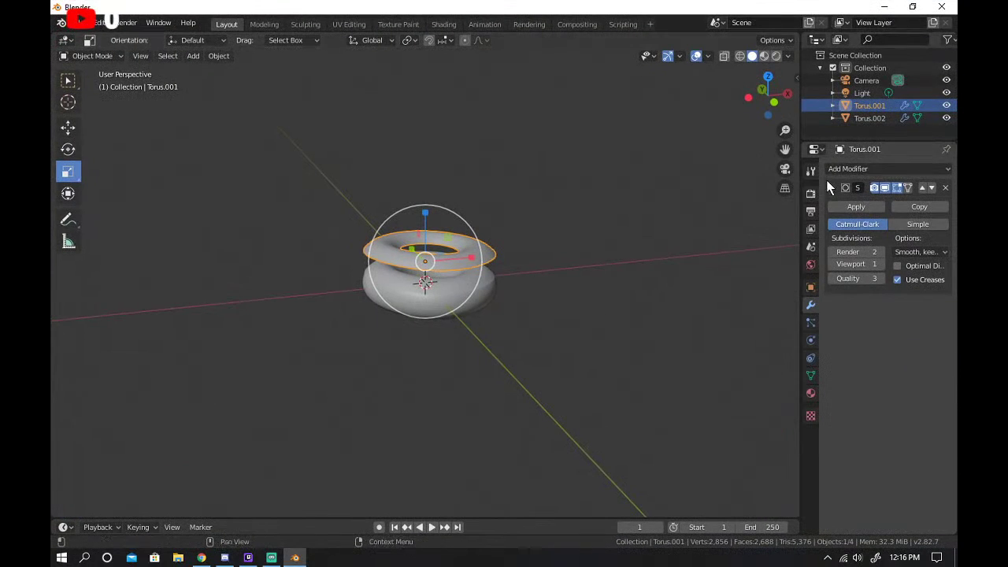
click(854, 118)
double_click(861, 116)
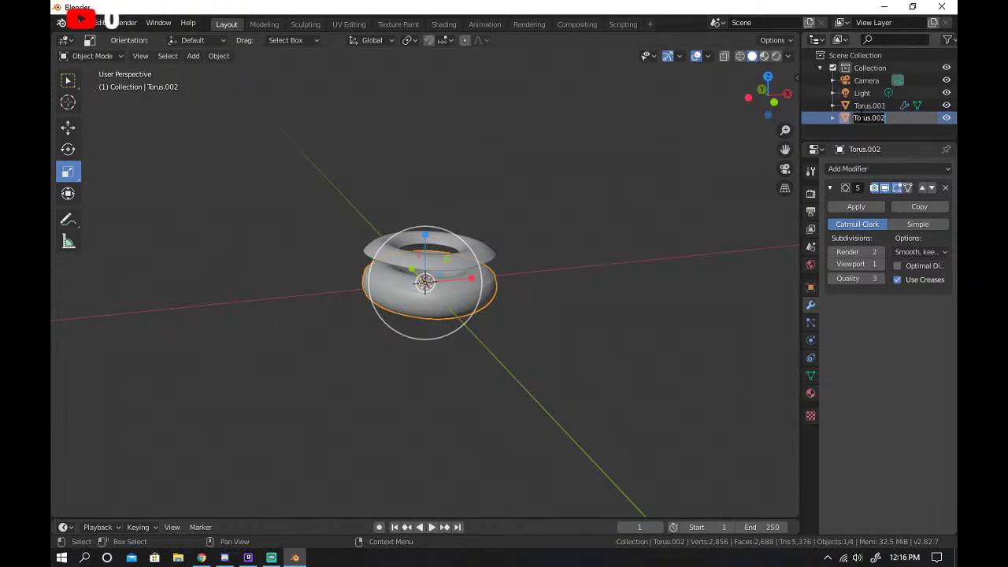
key(Return)
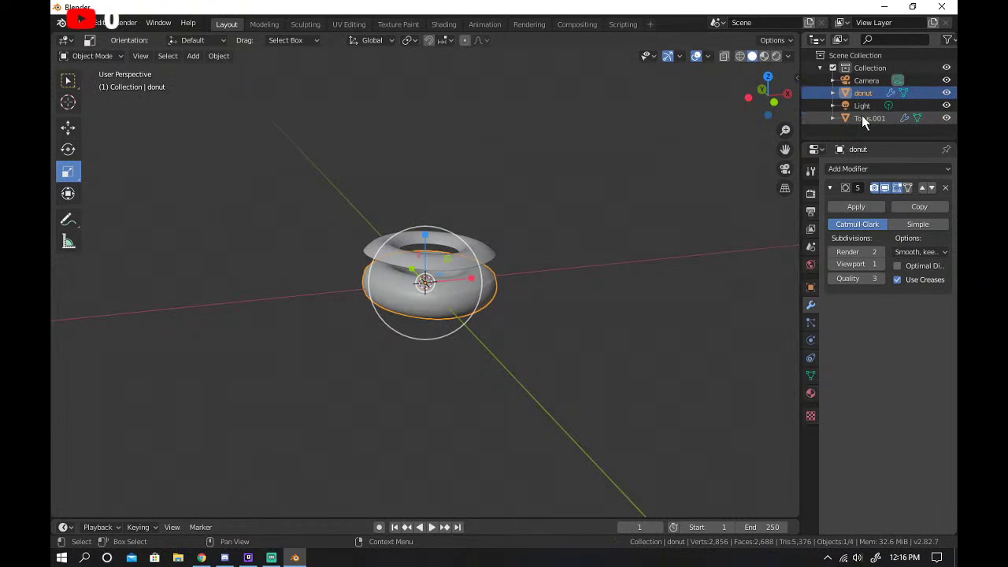
Rename the raised top piece Torus.001 as icing, select the donut and return to the tutorial video.
double_click(863, 119)
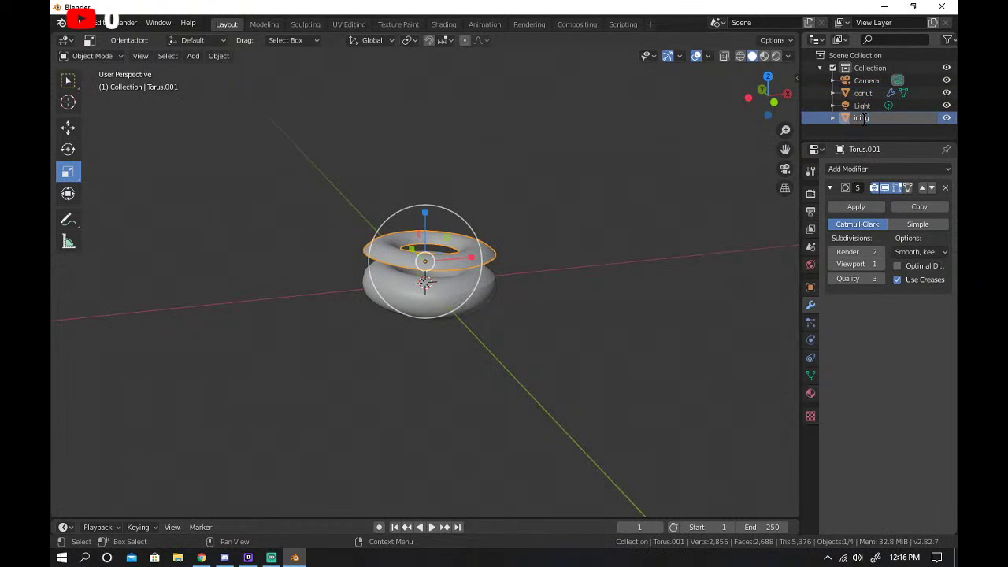
key(Return)
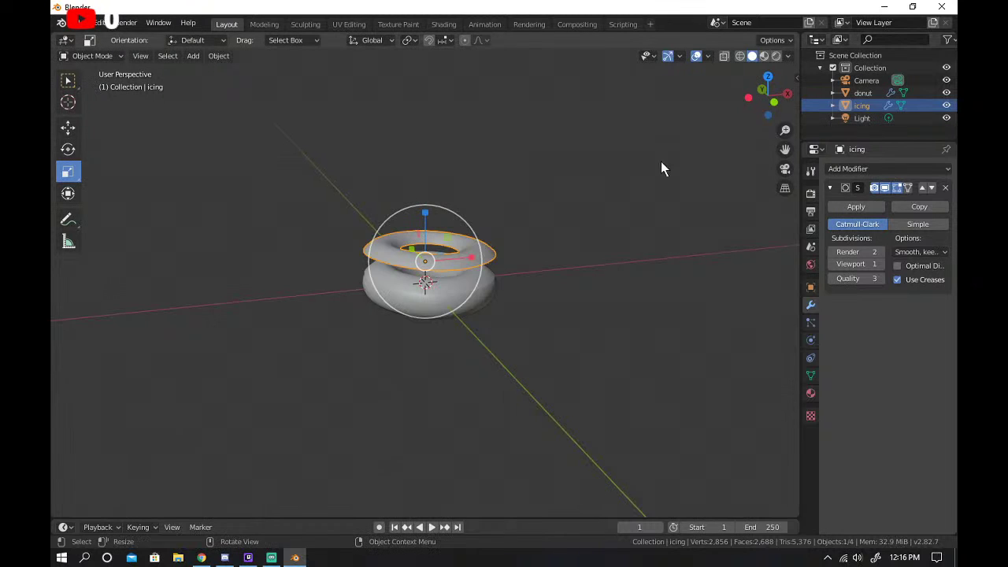
click(449, 294)
click(912, 6)
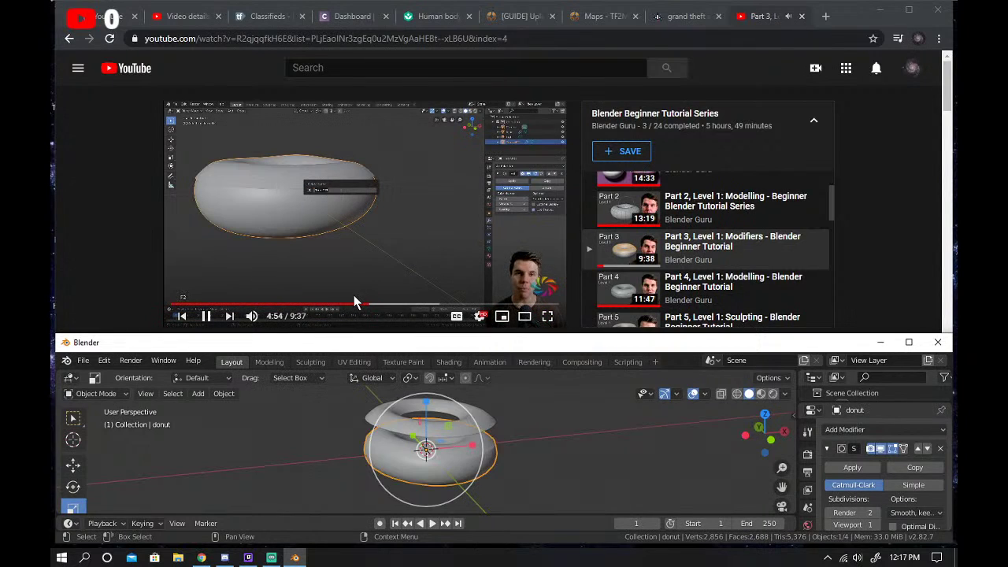
click(224, 557)
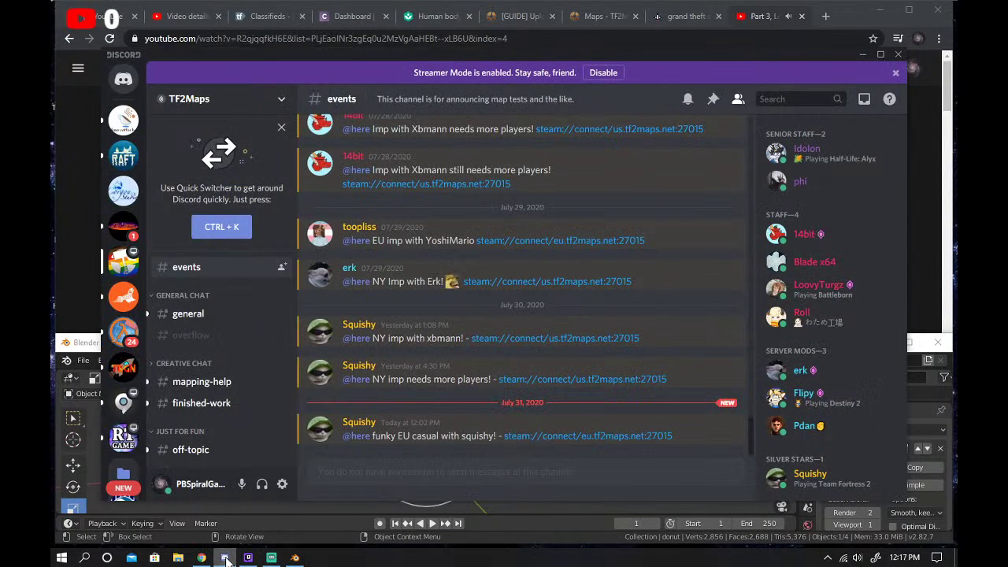
click(224, 558)
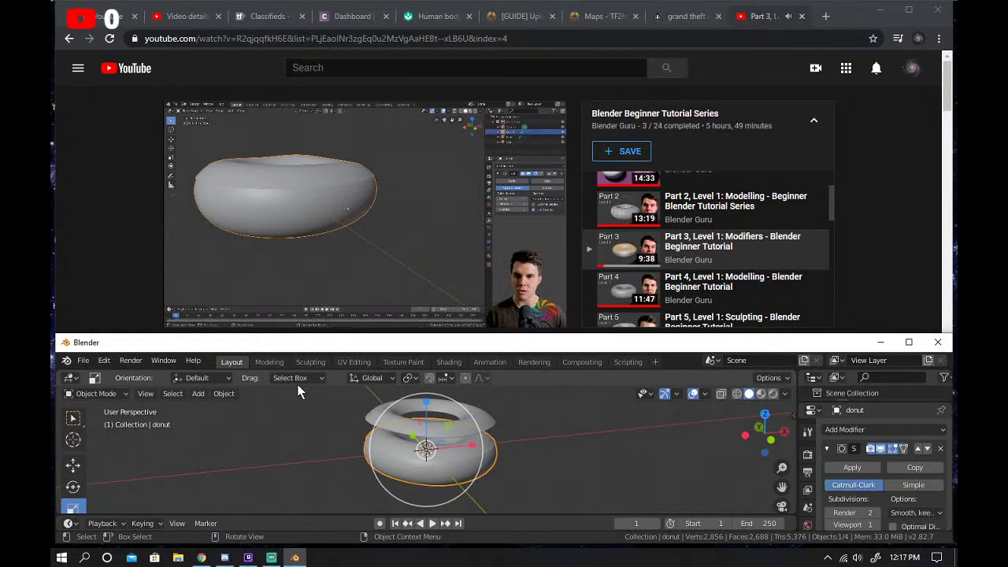
Undo both object renames and the raising of the separated top piece.
click(438, 424)
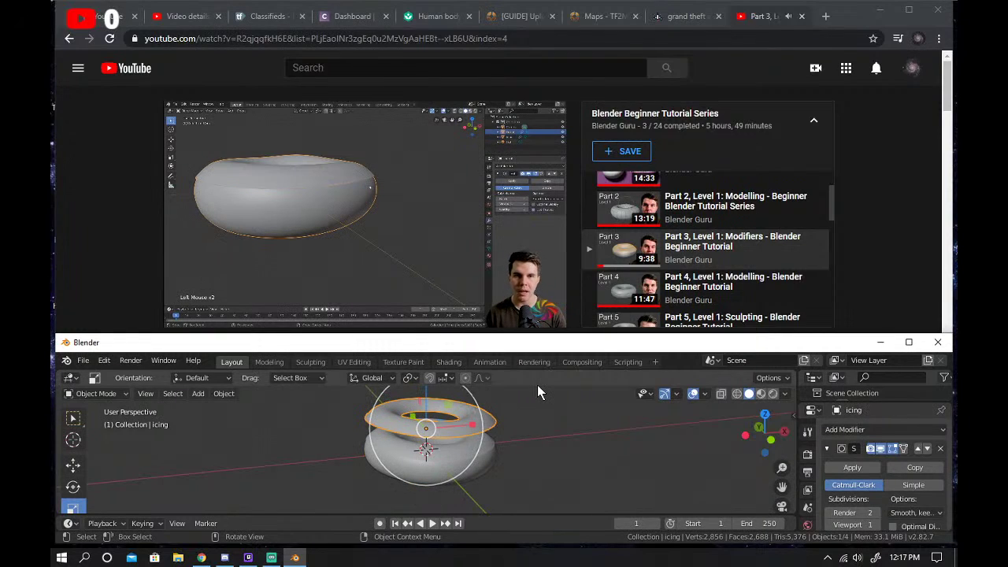
key(ctrl+z)
key(ctrl+z)
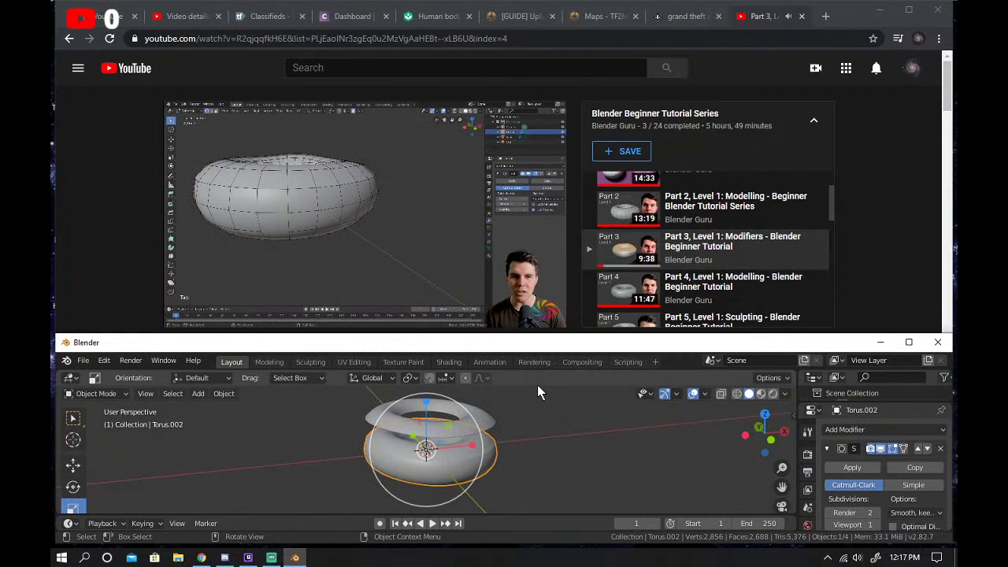
key(ctrl+z)
key(ctrl+z)
key(ctrl+z)
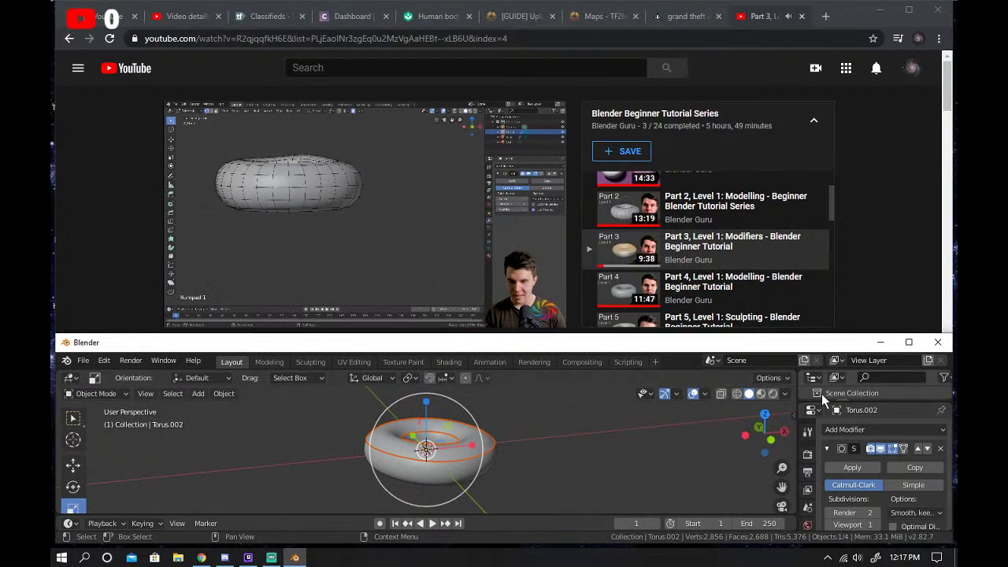
click(908, 342)
double_click(869, 104)
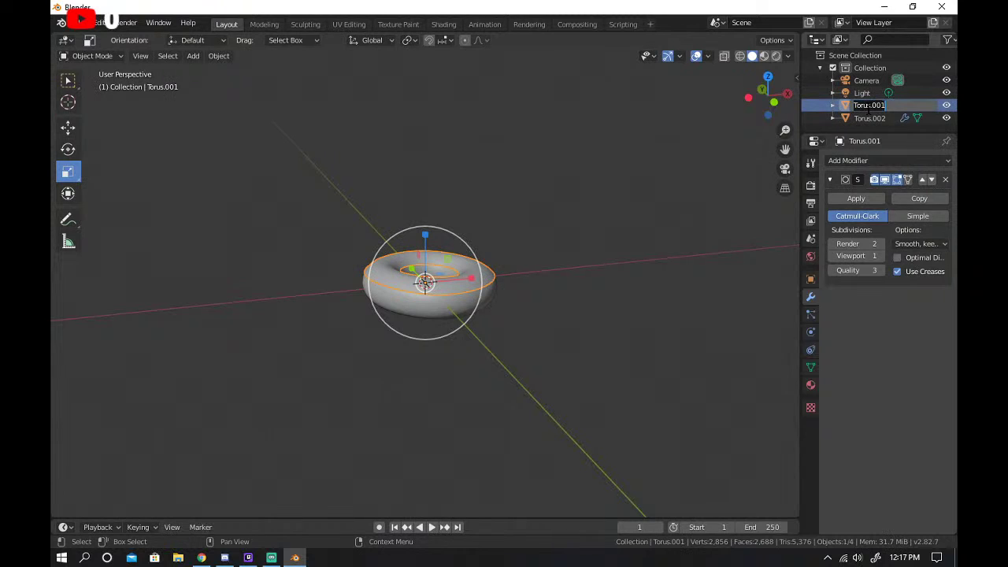
click(82, 95)
click(114, 107)
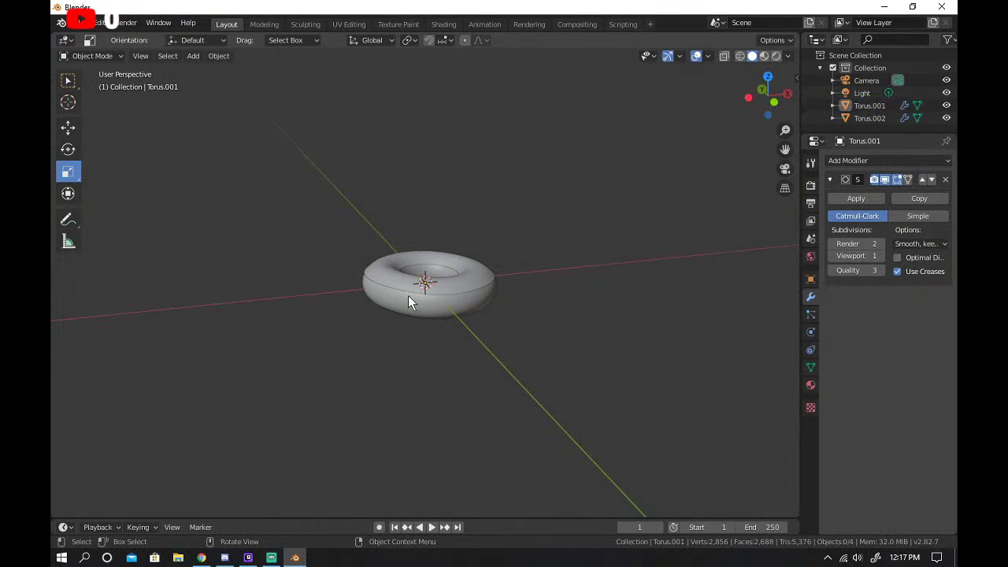
Select the donut body and its separated top piece together in the viewport with the Select Box tool.
click(392, 282)
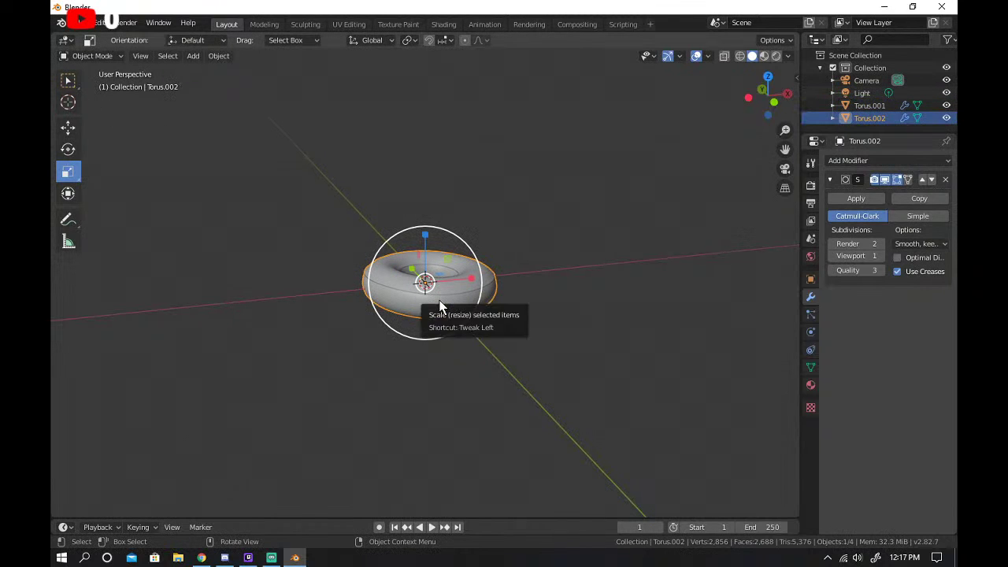
click(69, 80)
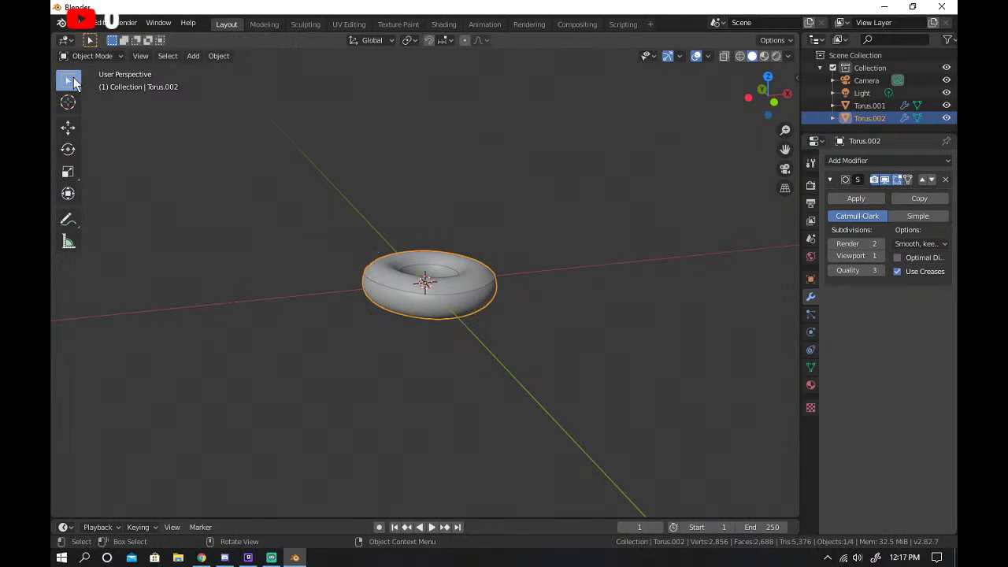
click(520, 247)
click(445, 279)
shift+click(427, 256)
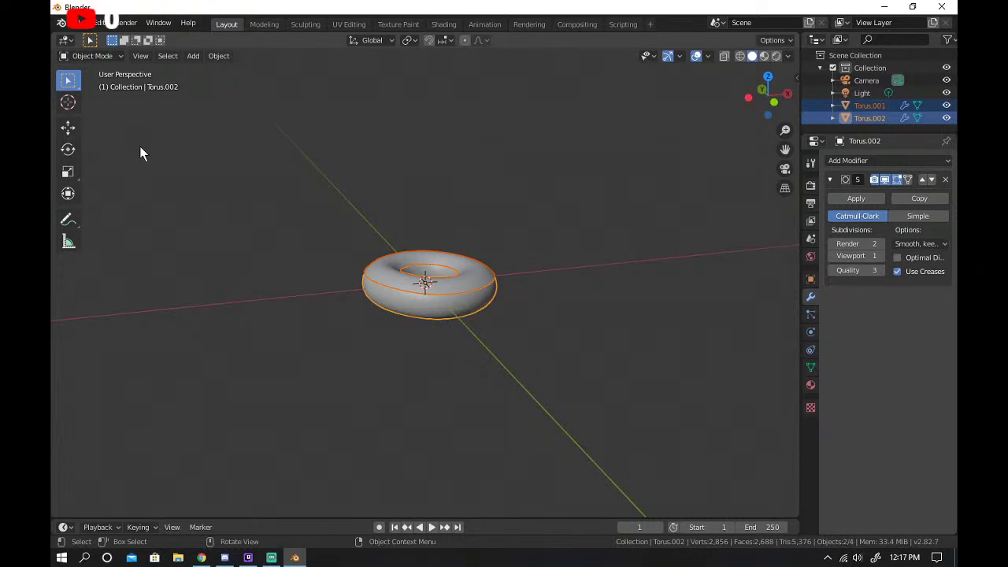
Activate the Move tool and select only the donut body, Torus.002.
key(shift+space)
key(g)
click(459, 281)
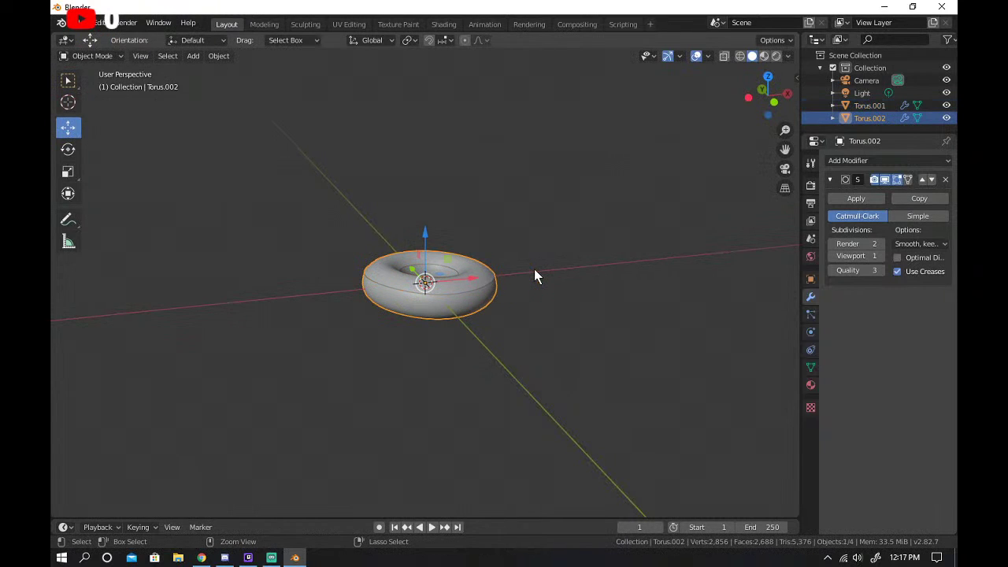
click(533, 269)
click(494, 264)
Check the tutorial video and bring Blender back to the front.
click(883, 6)
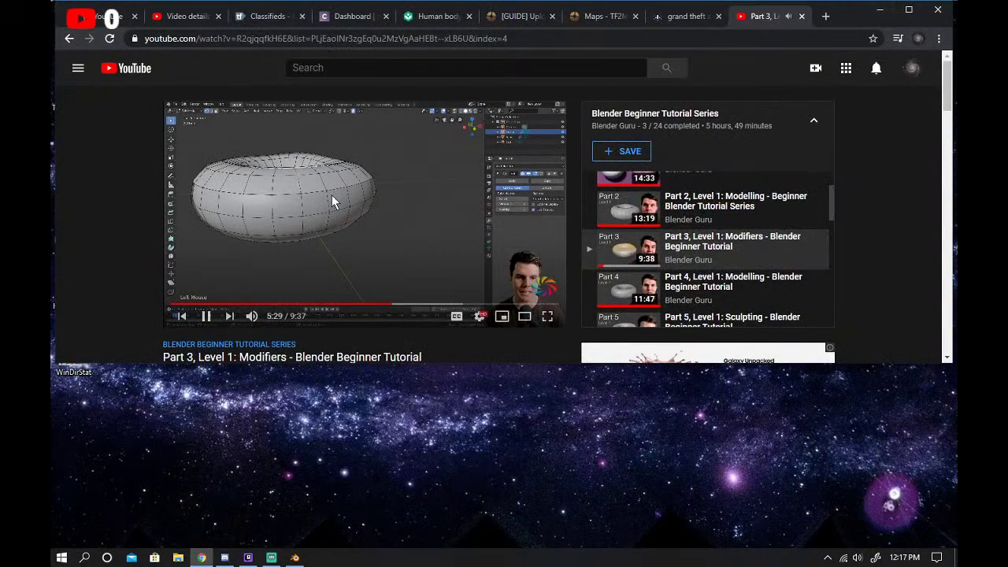
right_click(295, 557)
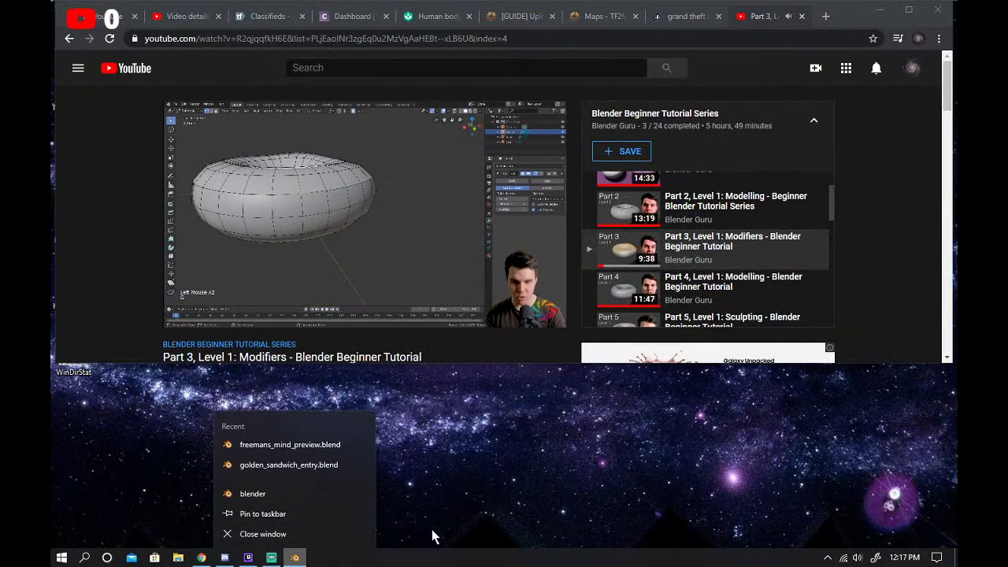
click(295, 557)
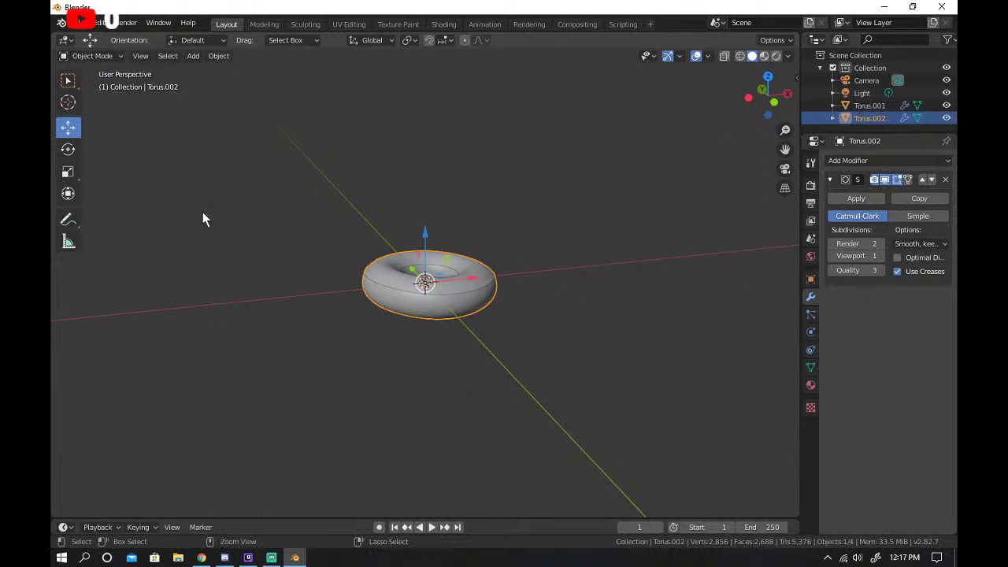
Select only the separated top piece, Torus.001, raise it along Z well clear of the donut and deselect it.
click(72, 80)
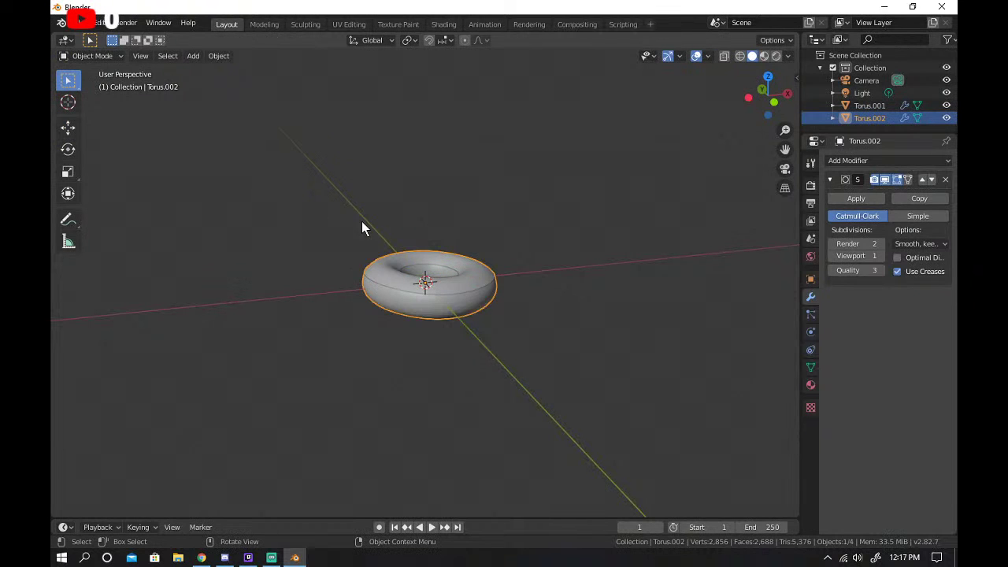
right_click(393, 258)
click(302, 189)
click(866, 105)
right_click(866, 106)
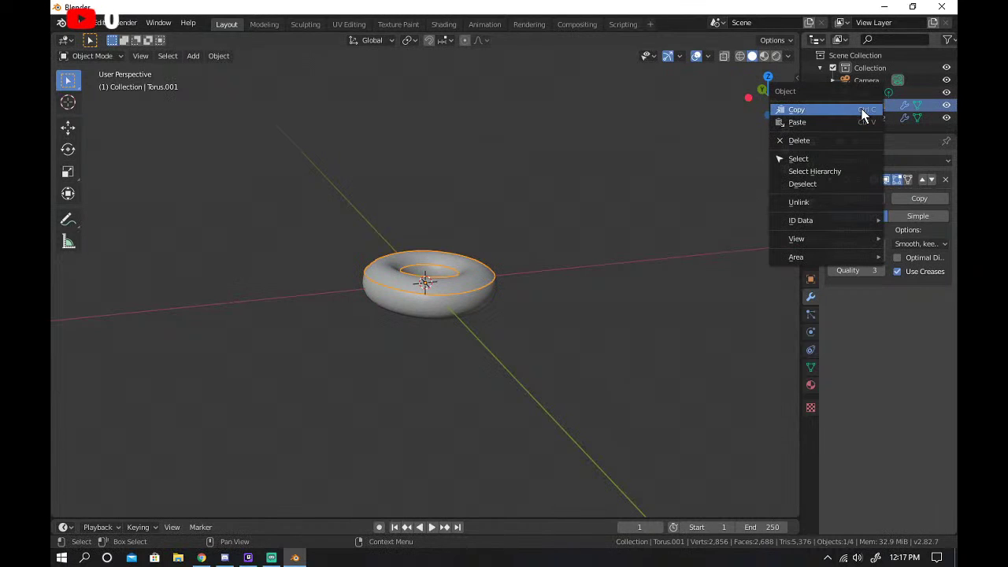
click(837, 159)
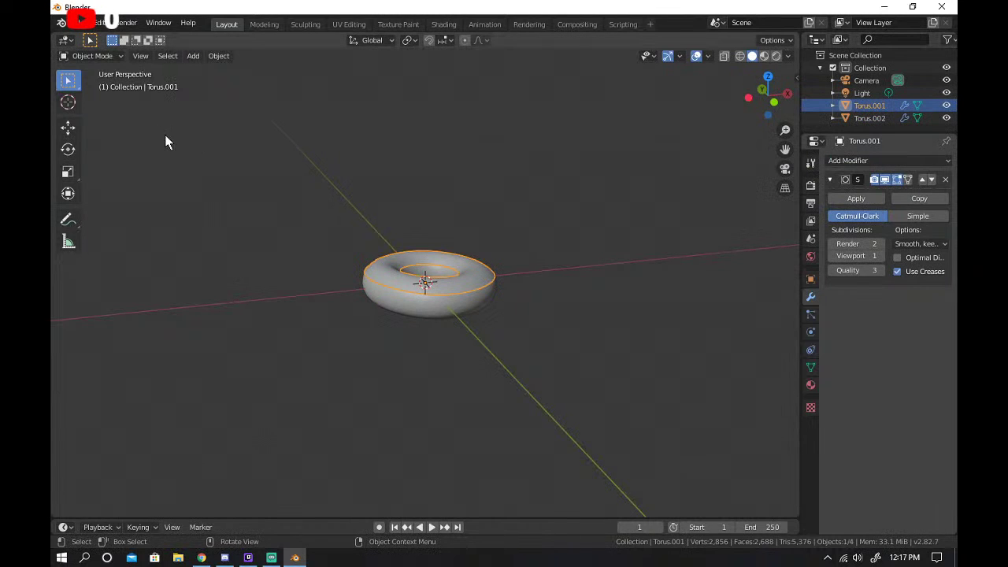
click(67, 127)
drag(422, 225, 455, 125)
click(482, 246)
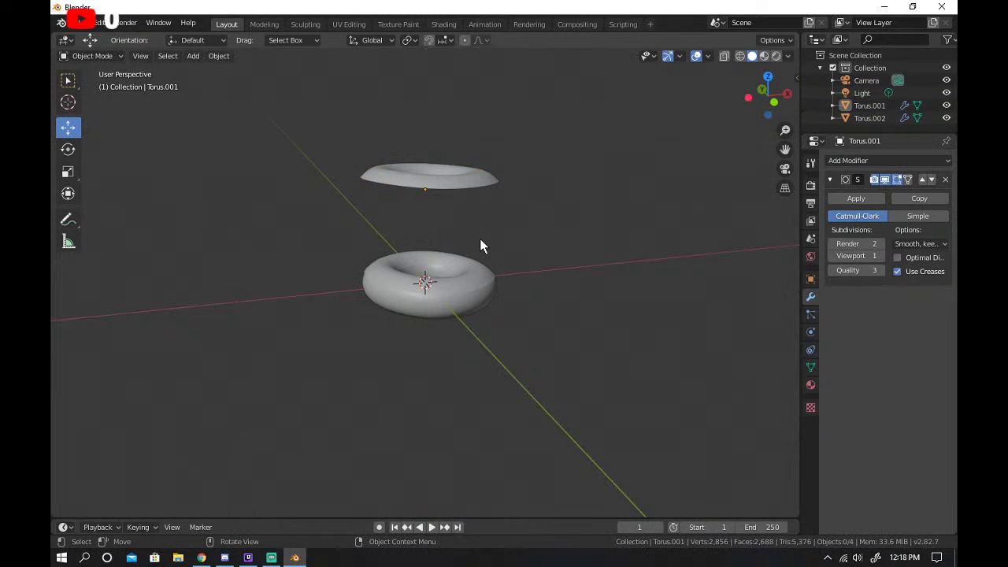
Rename the raised top piece as icing and the lower ring as donut.
double_click(867, 106)
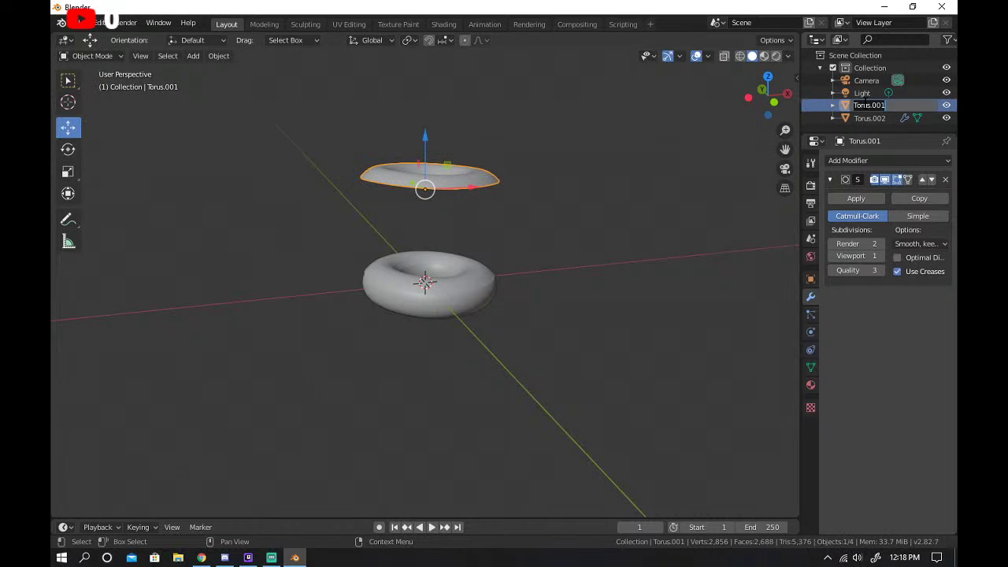
text(icing)
key(Return)
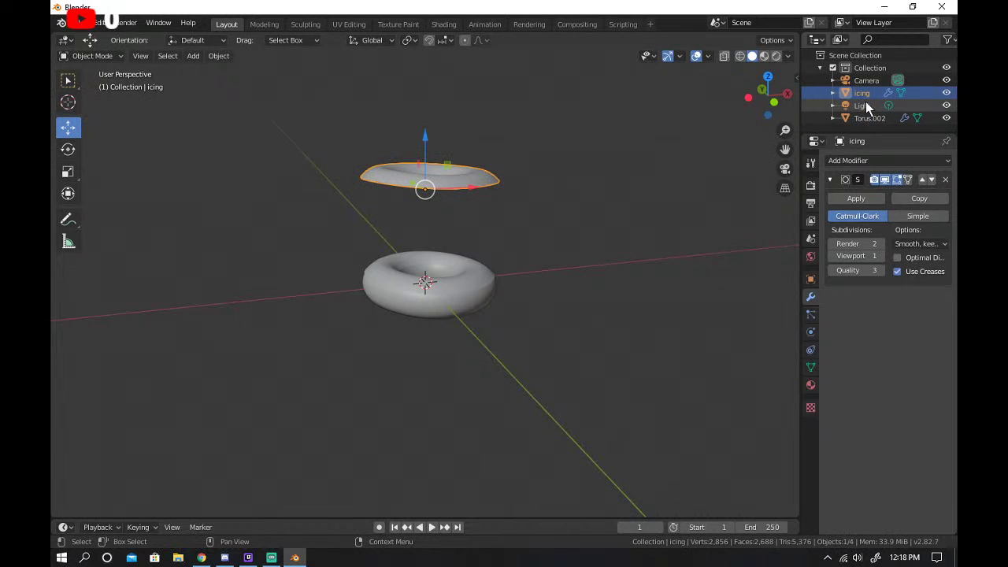
double_click(866, 117)
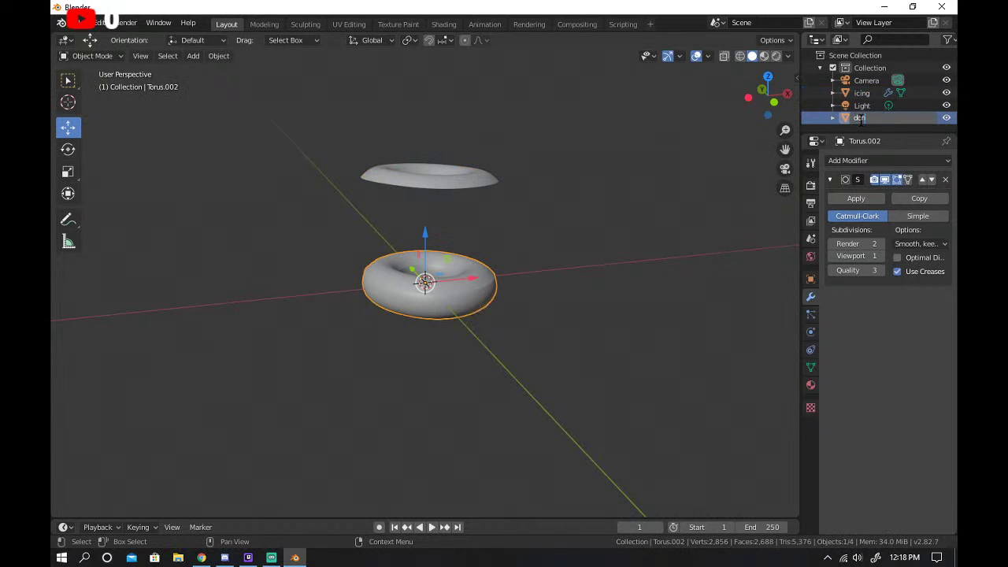
text(donut)
key(Return)
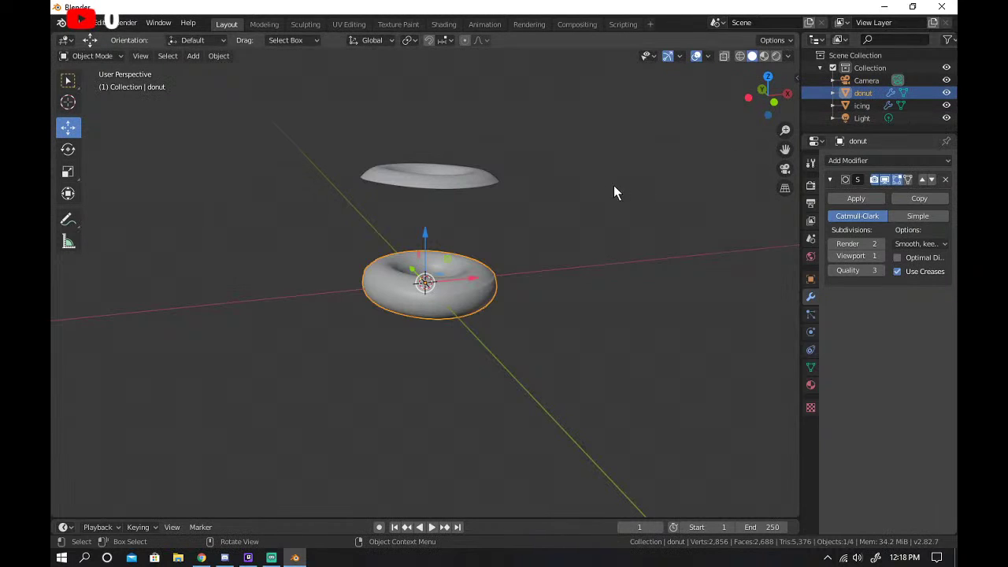
Restore Blender to its smaller window and reduce its height so it sits beneath the tutorial video.
click(884, 7)
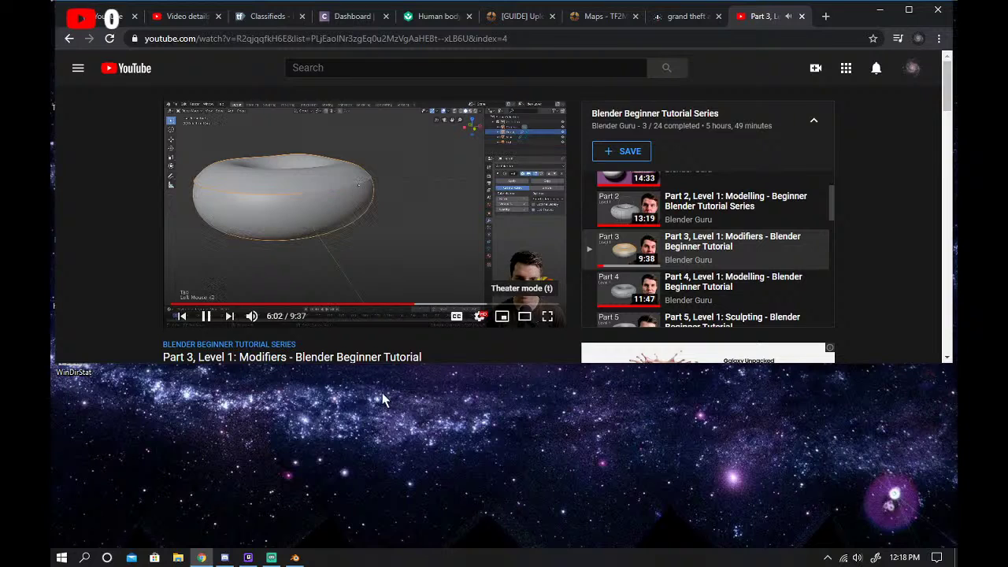
click(295, 558)
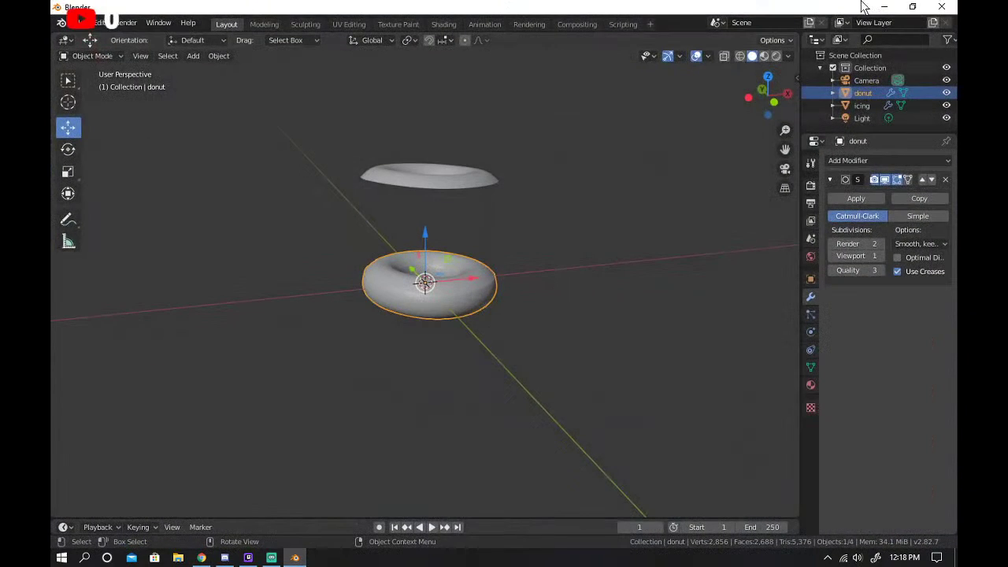
click(913, 7)
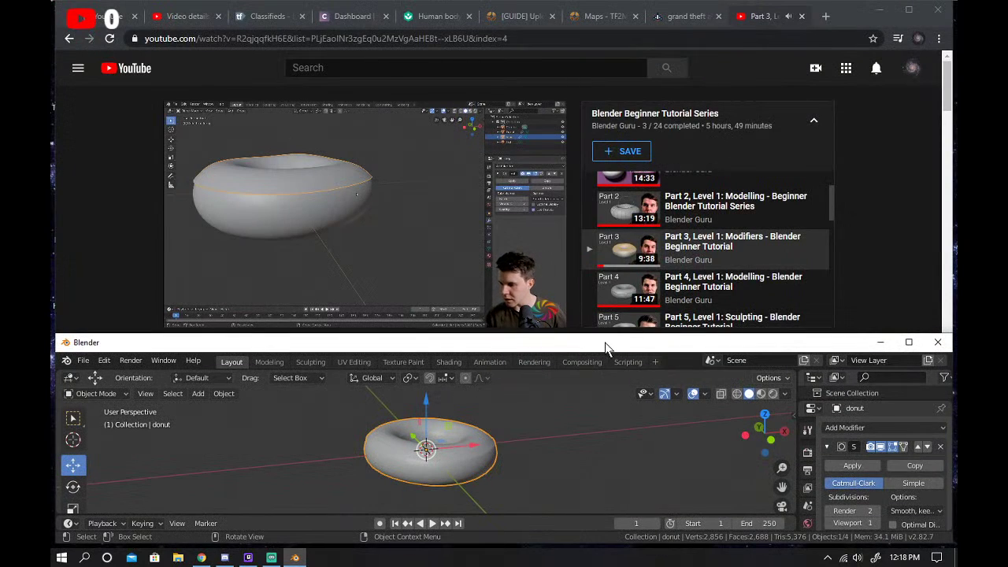
drag(606, 346, 607, 380)
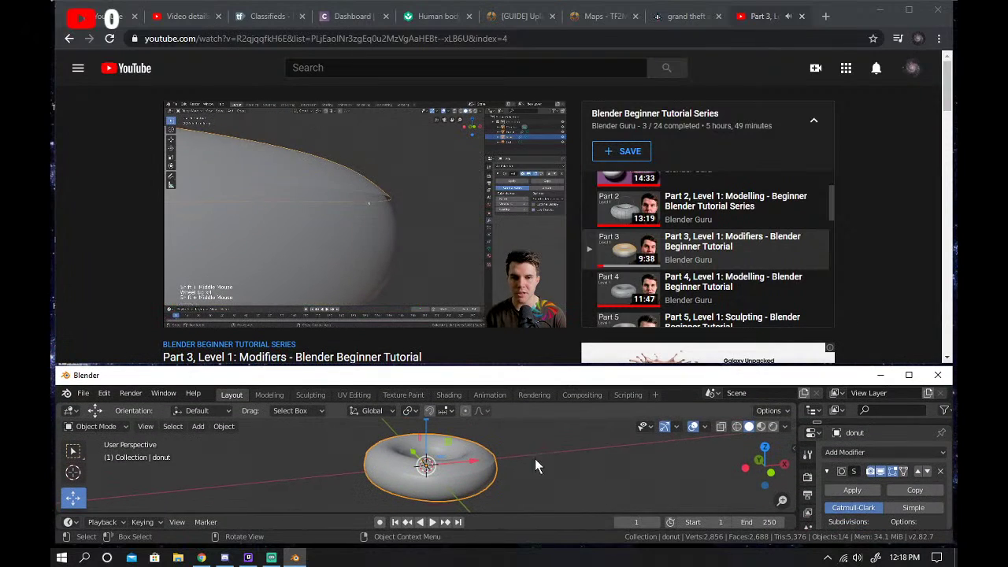
middle_drag(535, 466, 473, 429)
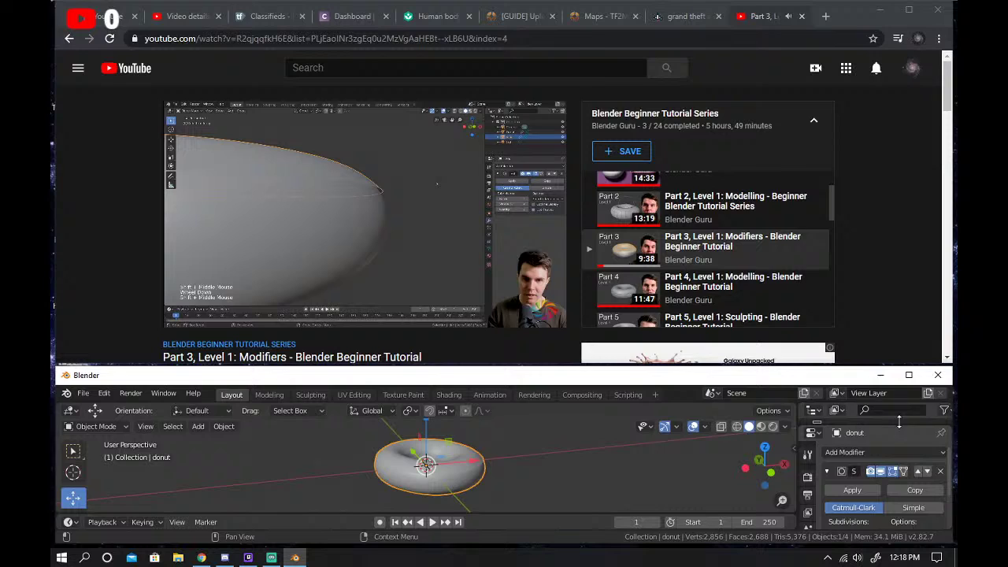
Enlarge Blender, lower the icing about 0.0703 m along Z back onto the donut, and restore the smaller window beneath the tutorial video.
click(909, 376)
click(424, 204)
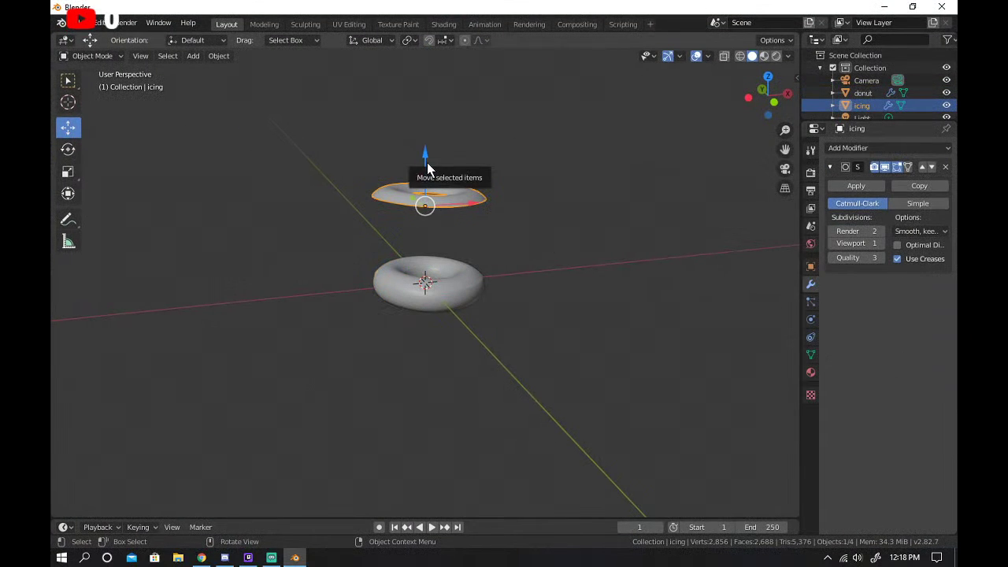
drag(430, 163, 449, 244)
scroll(464, 252, up, 6)
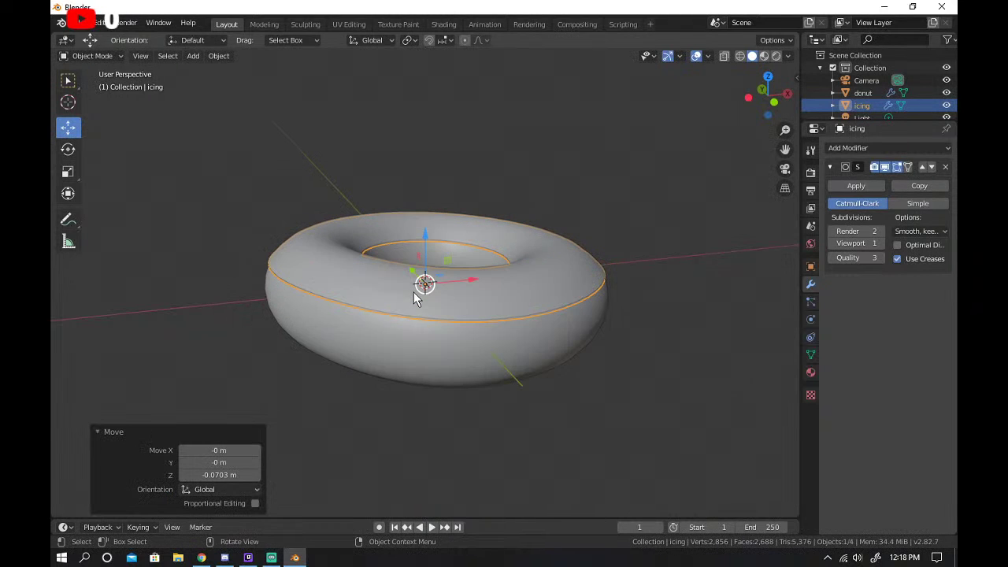
click(914, 7)
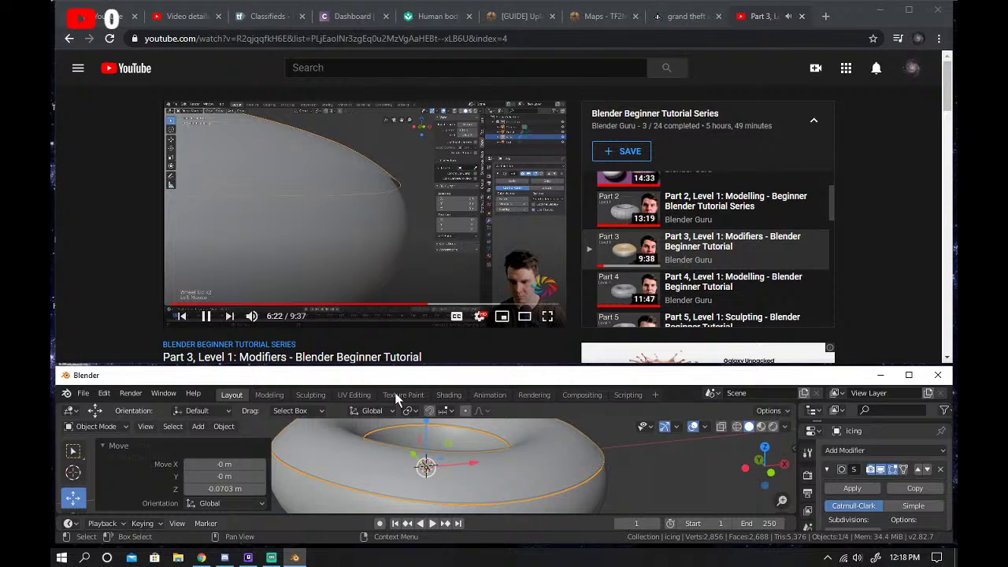
Examine the seam between the icing and the donut from a low side angle at several zoom distances.
mouse_move(763, 463)
mouse_down()
mouse_move(765, 441)
mouse_move(763, 457)
mouse_up()
scroll(606, 461, up, 5)
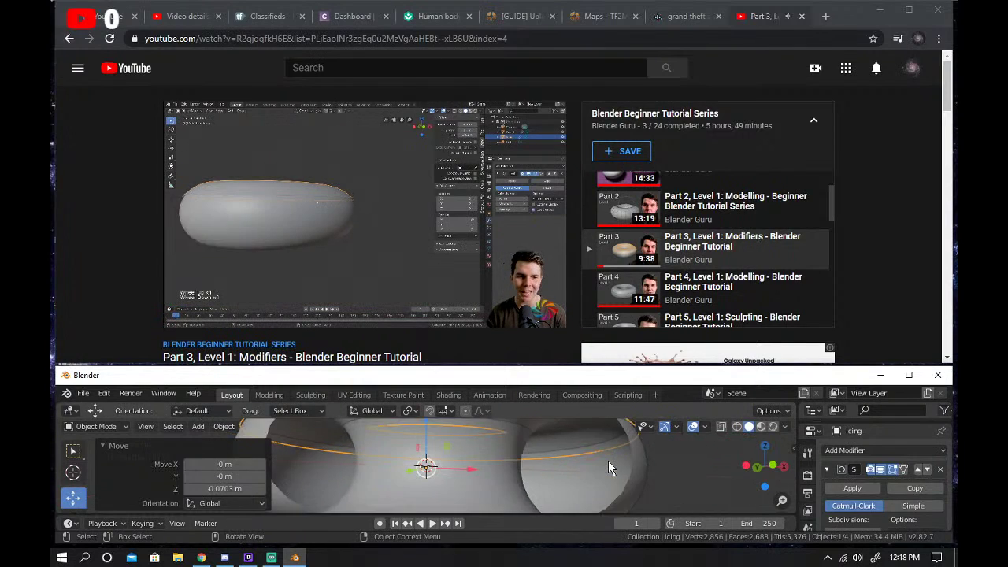
scroll(608, 461, down, 5)
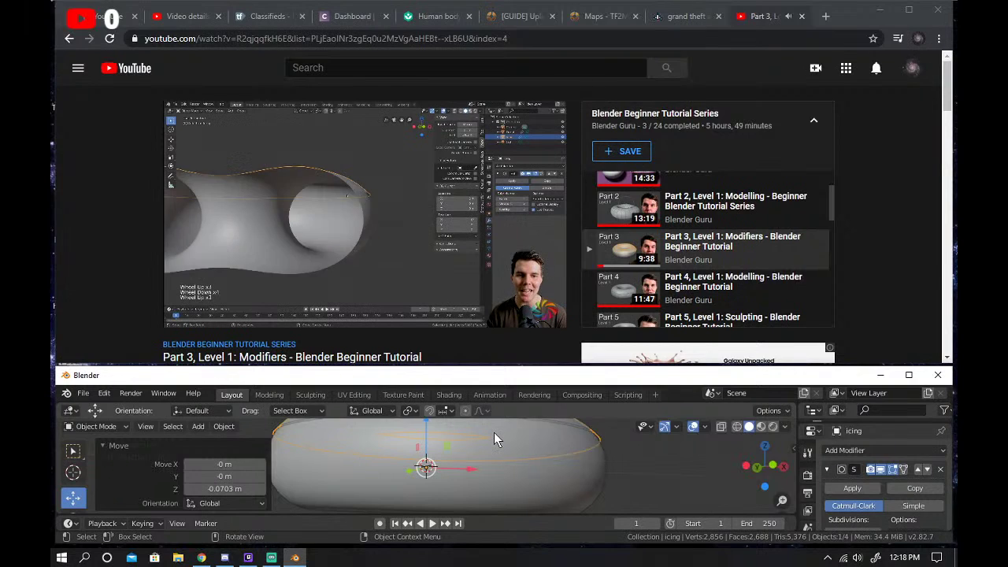
scroll(482, 461, up, 4)
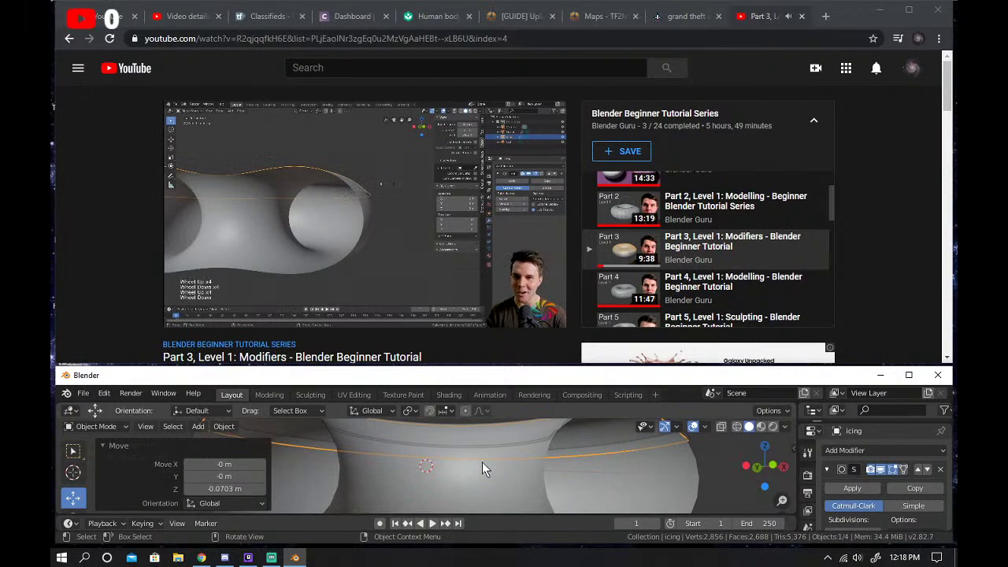
scroll(482, 461, up, 1)
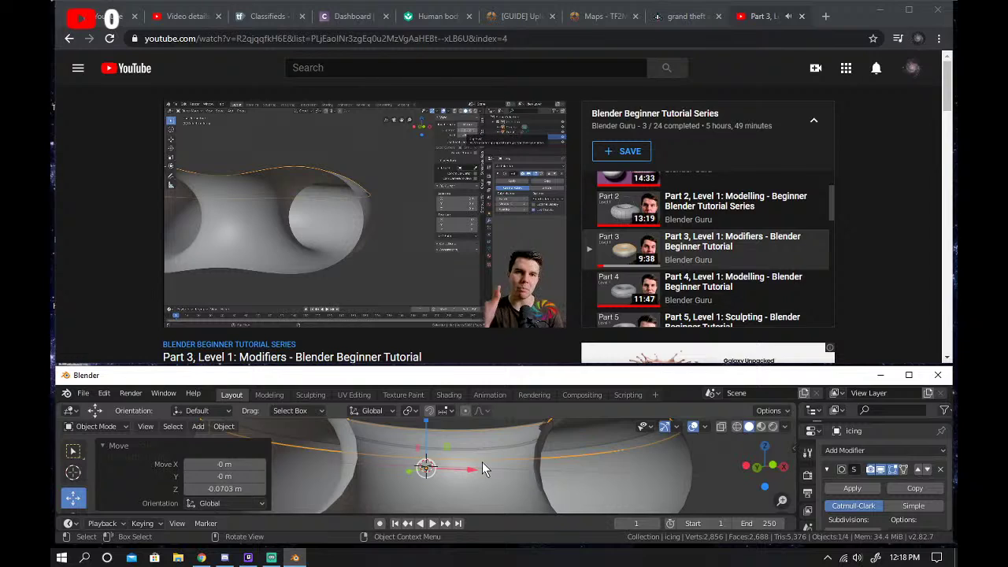
scroll(482, 462, down, 2)
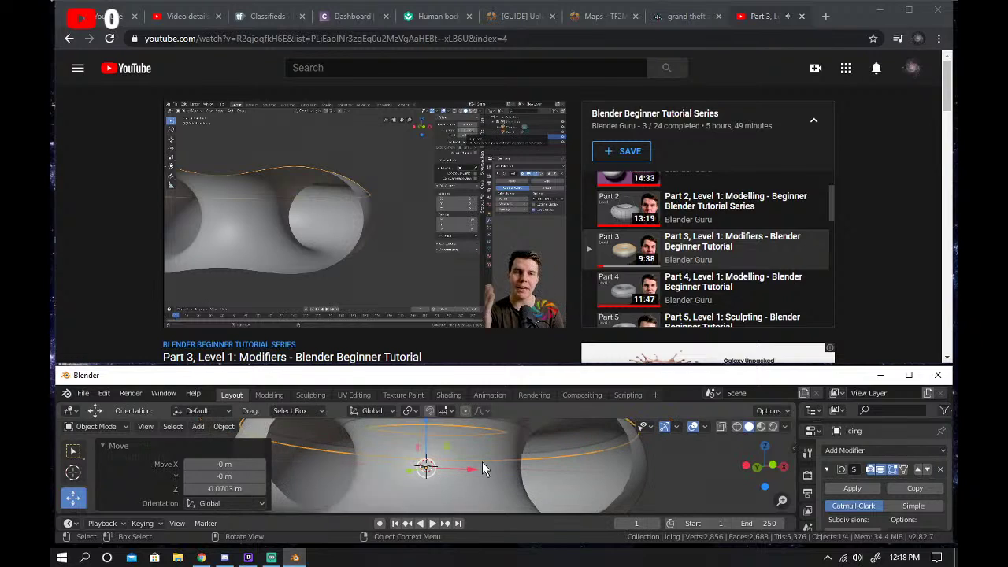
scroll(482, 462, down, 1)
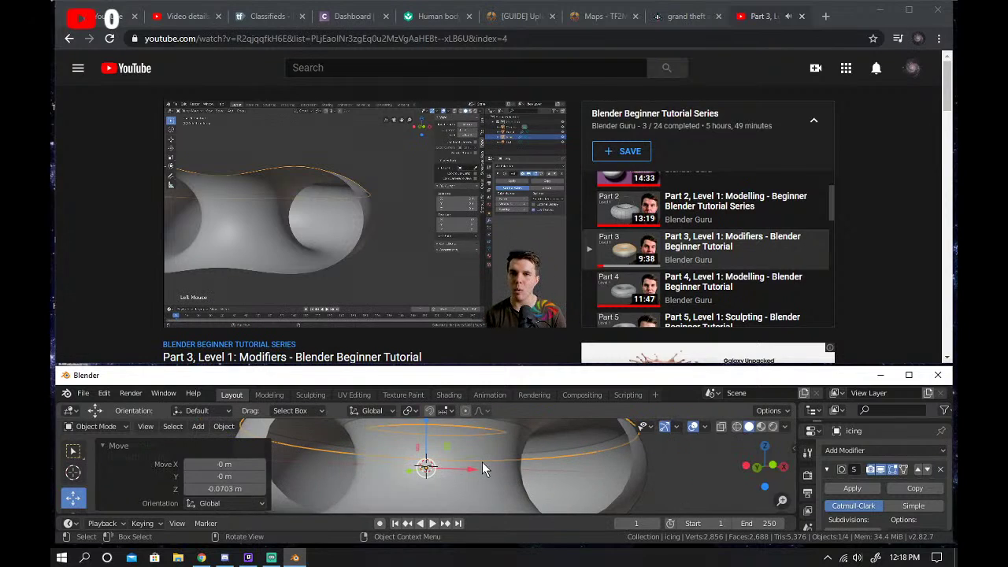
scroll(482, 461, down, 3)
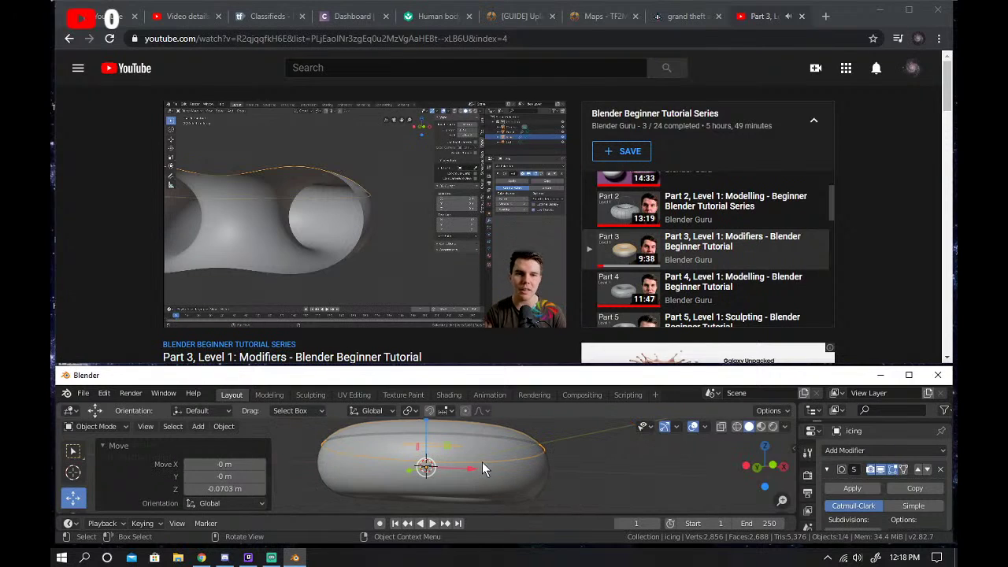
scroll(482, 462, up, 3)
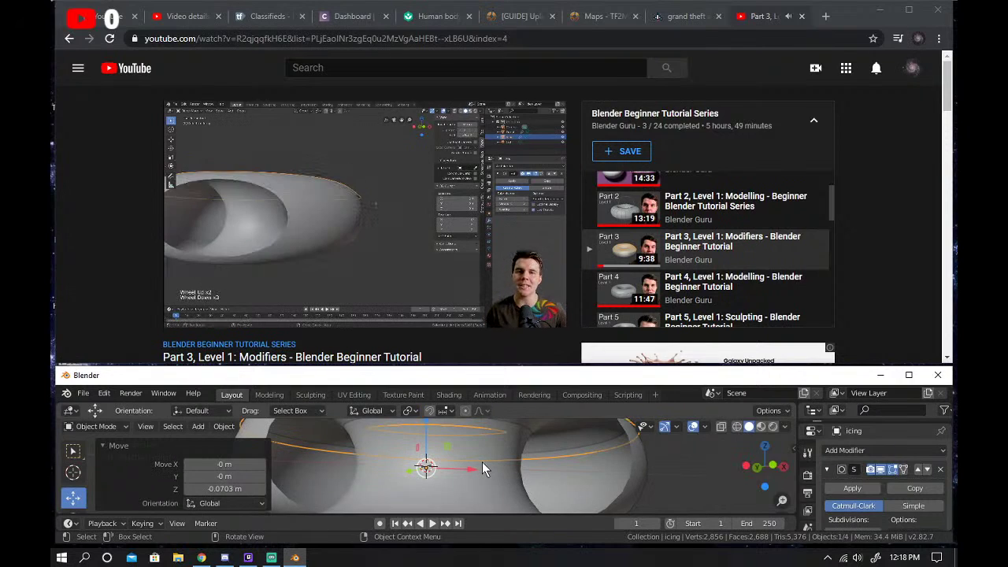
scroll(482, 461, down, 3)
scroll(702, 446, up, 2)
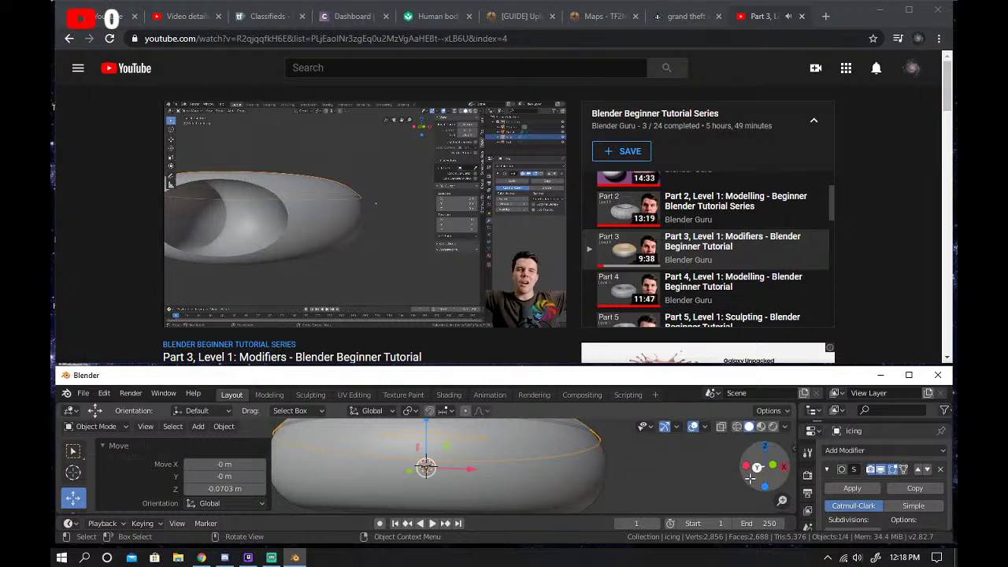
drag(751, 479, 425, 465)
scroll(425, 465, down, 1)
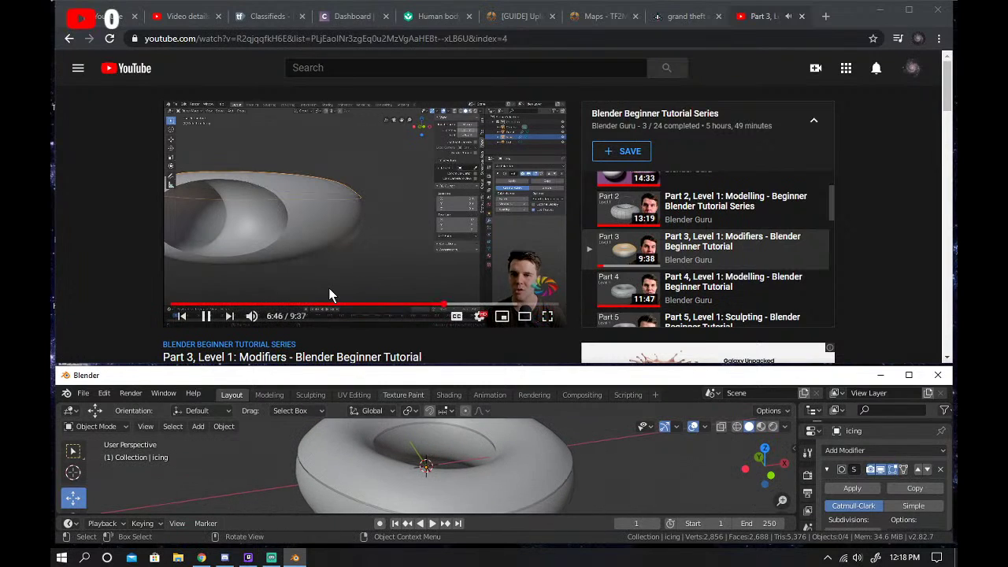
Skip ahead in the tutorial video and return to Blender.
click(462, 304)
click(460, 303)
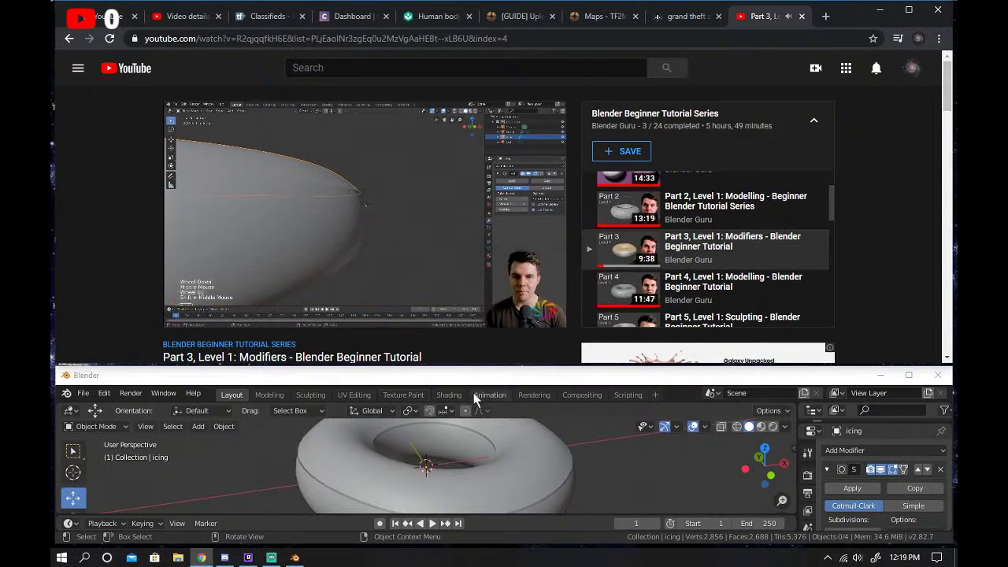
click(564, 483)
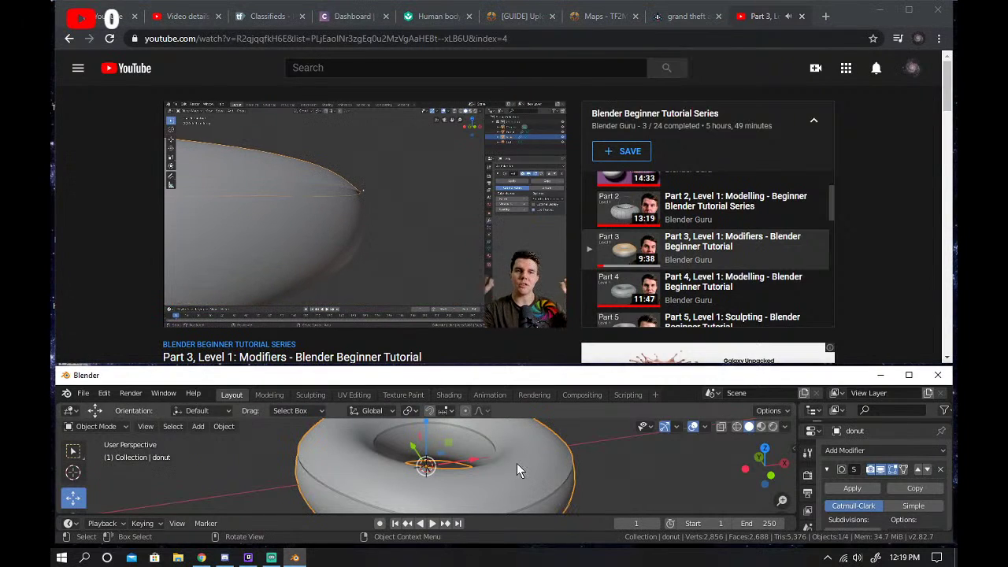
Enlarge the Blender window and apply the Subdivision Surface modifier on the icing.
click(911, 382)
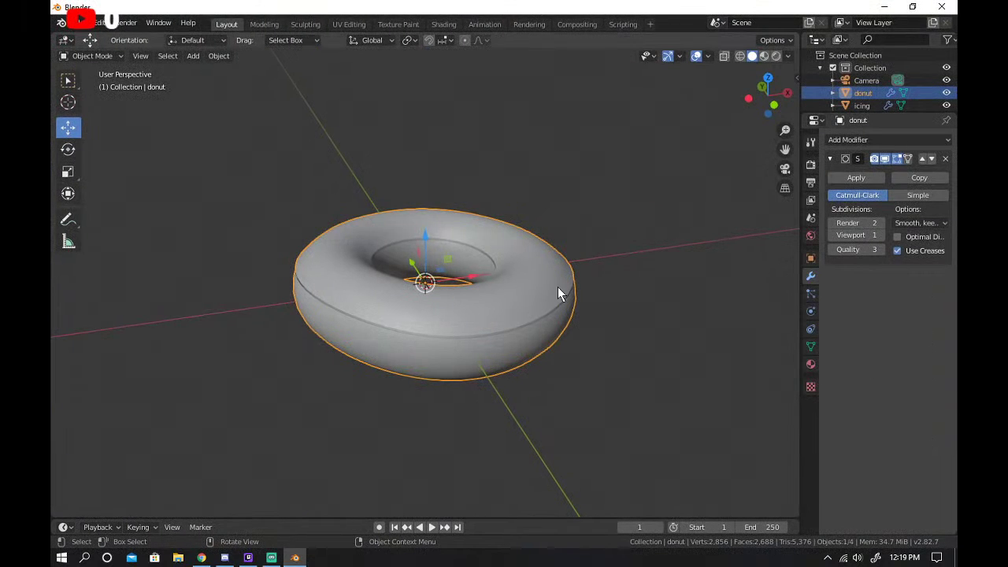
click(860, 106)
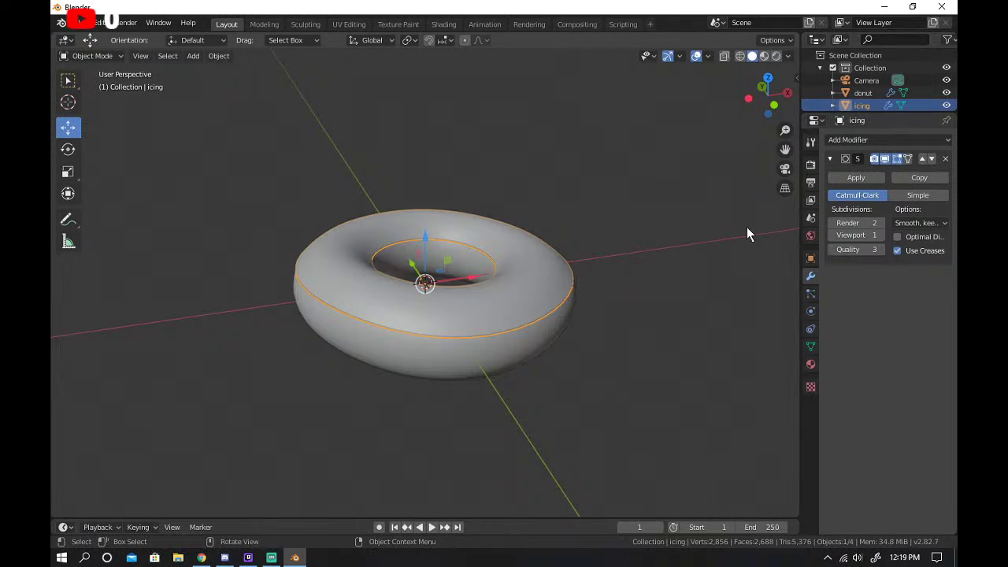
click(855, 178)
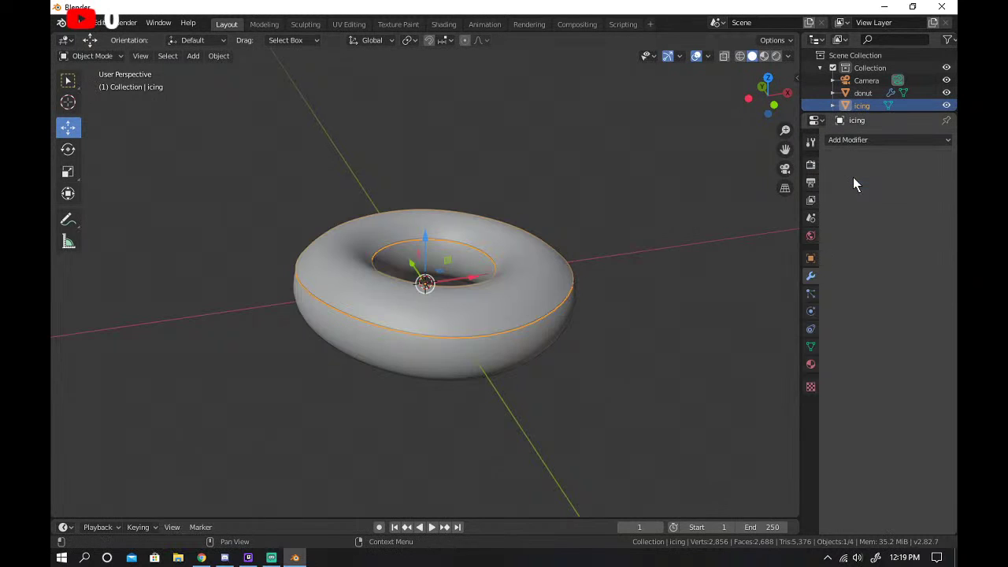
Look through the modifiers available for the icing and consult the tutorial page for the one it uses.
click(844, 141)
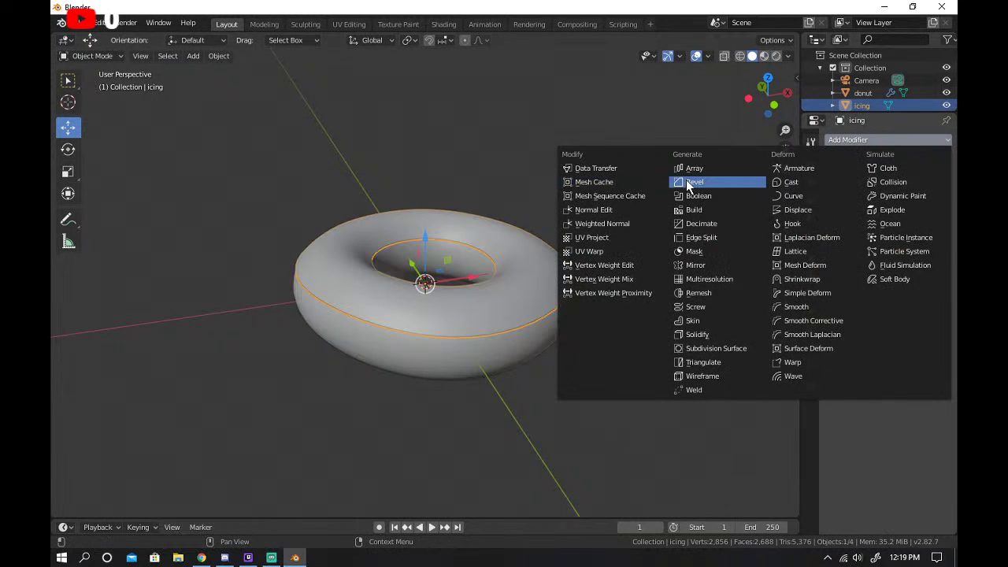
click(202, 558)
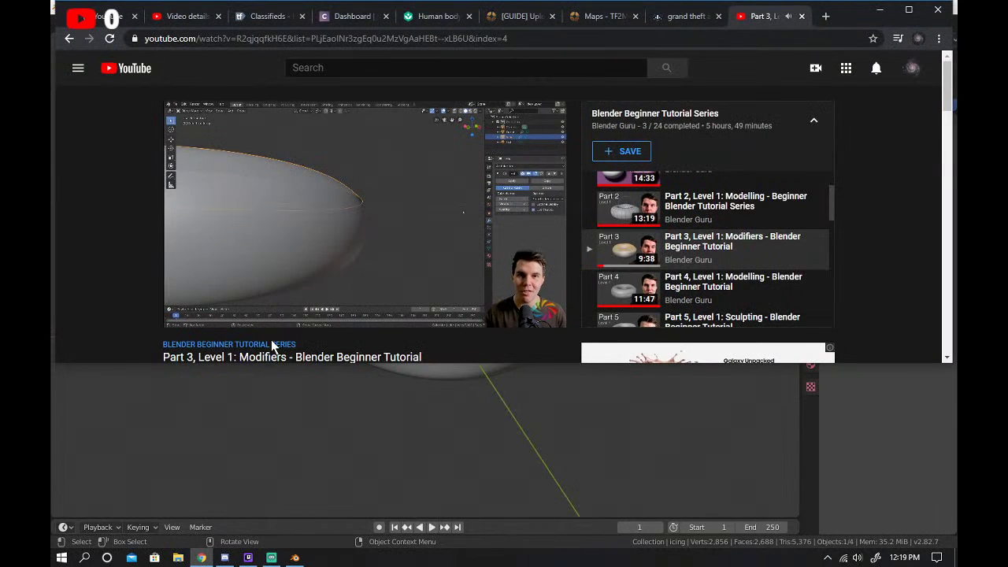
scroll(345, 293, down, 3)
scroll(344, 295, up, 2)
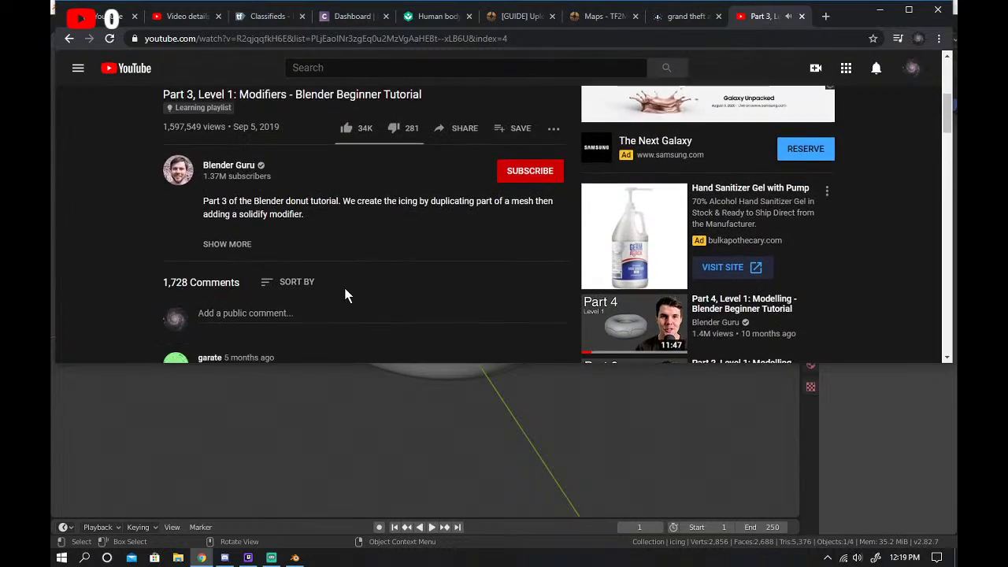
scroll(345, 295, down, 2)
scroll(345, 295, up, 5)
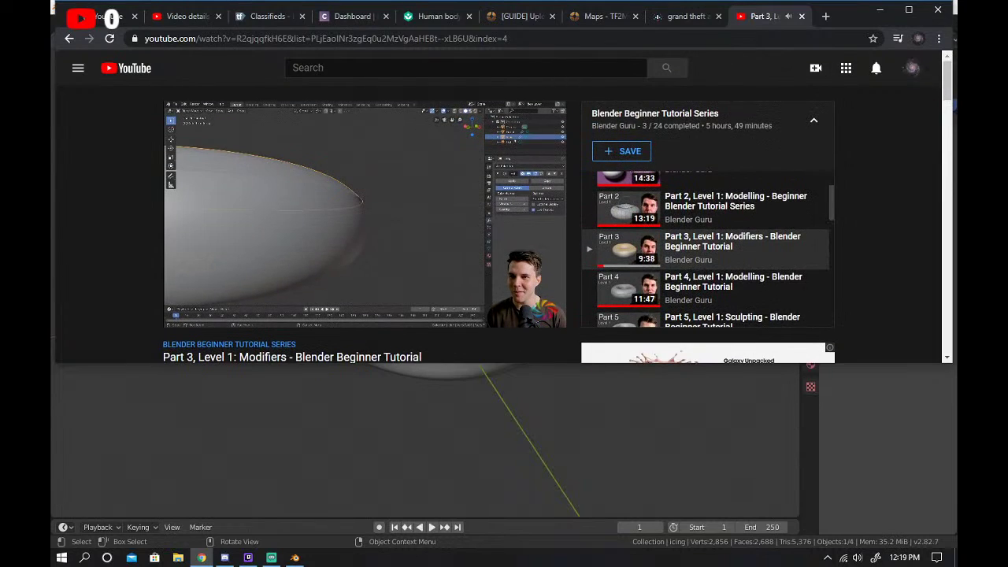
click(304, 561)
click(870, 140)
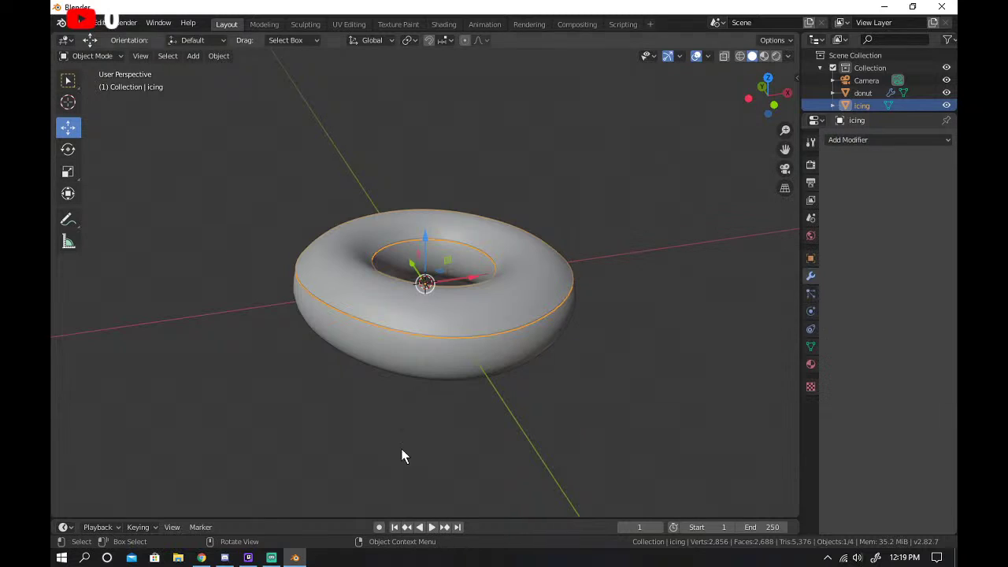
View the tutorial video full screen to see which modifier the icing gets, and return to Blender.
click(202, 557)
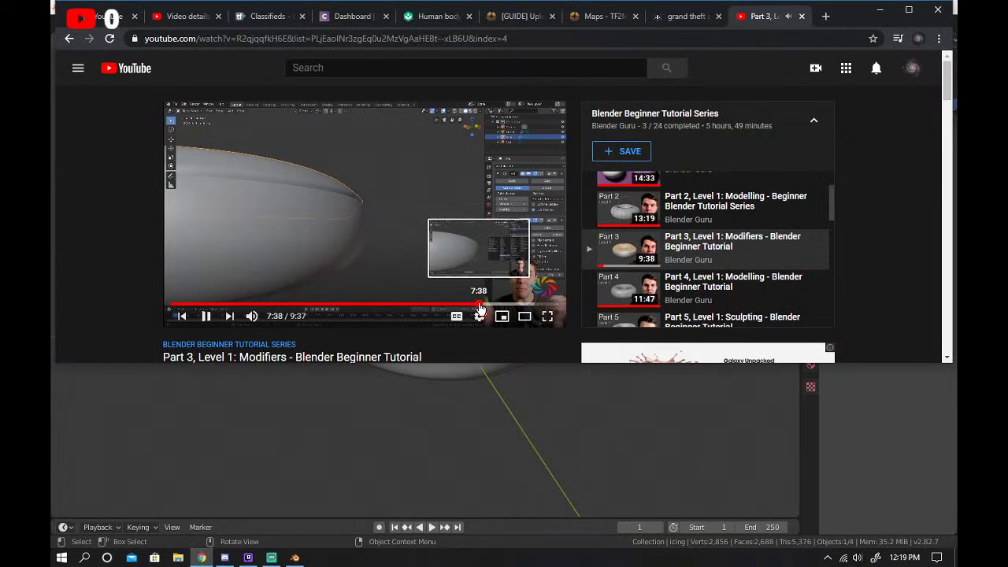
click(547, 316)
click(540, 310)
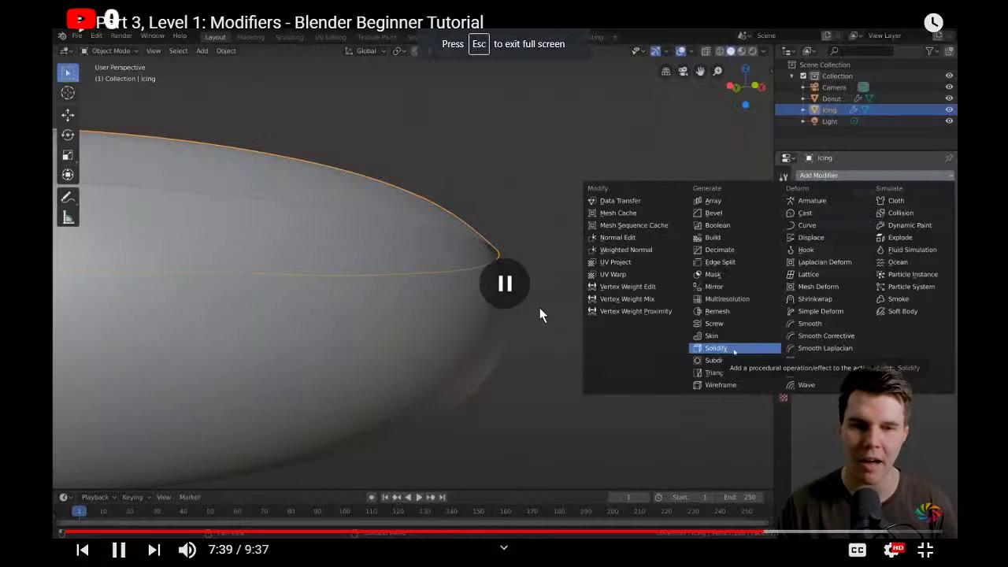
click(921, 555)
click(294, 557)
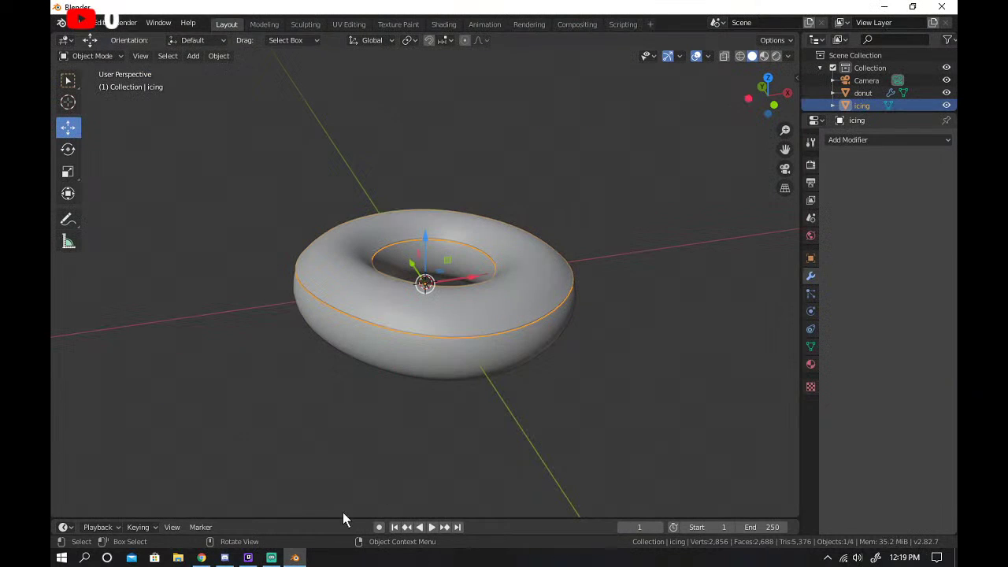
Add a Solidify modifier to the icing and apply it.
click(866, 140)
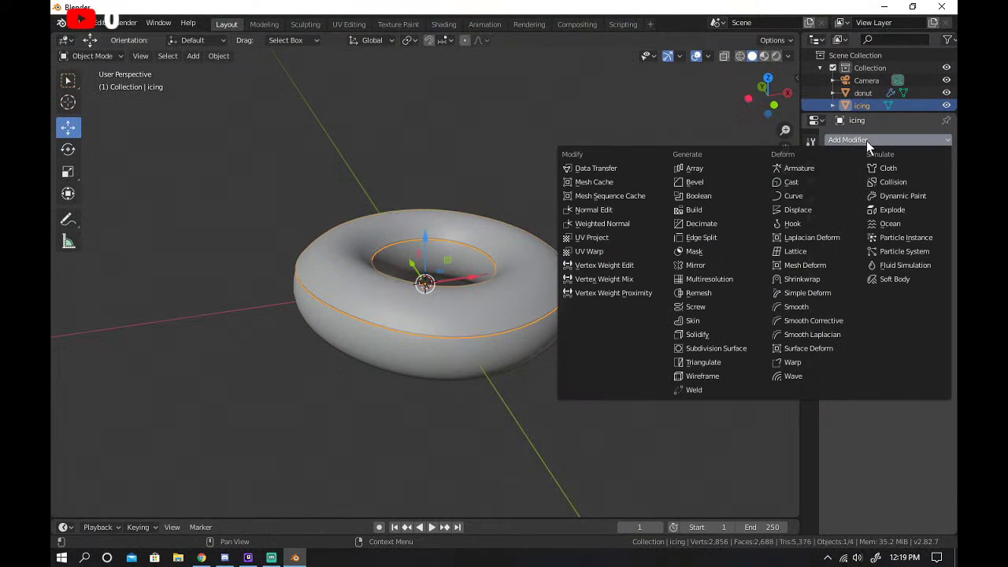
click(696, 333)
scroll(464, 302, up, 3)
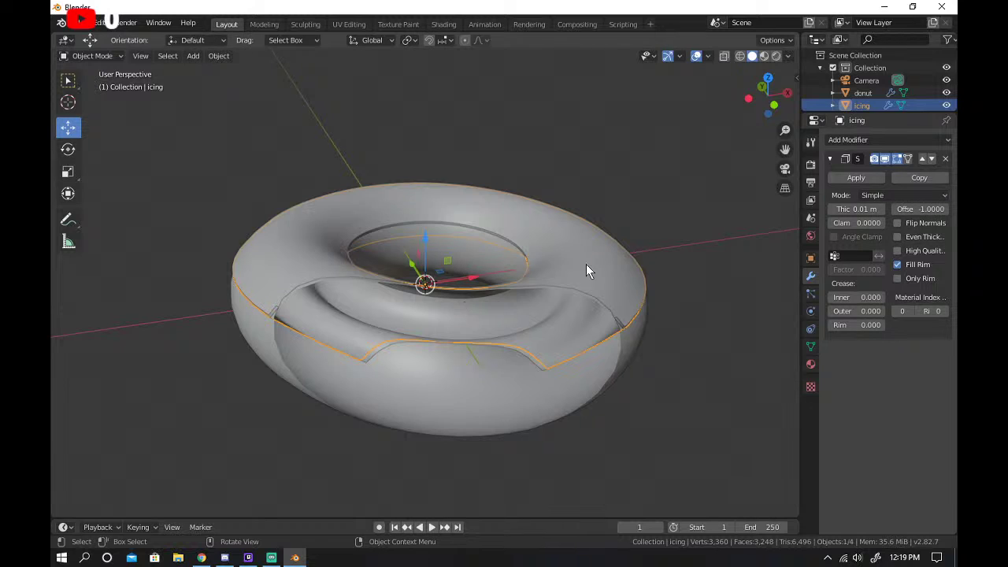
scroll(559, 259, up, 3)
scroll(590, 250, down, 3)
click(862, 180)
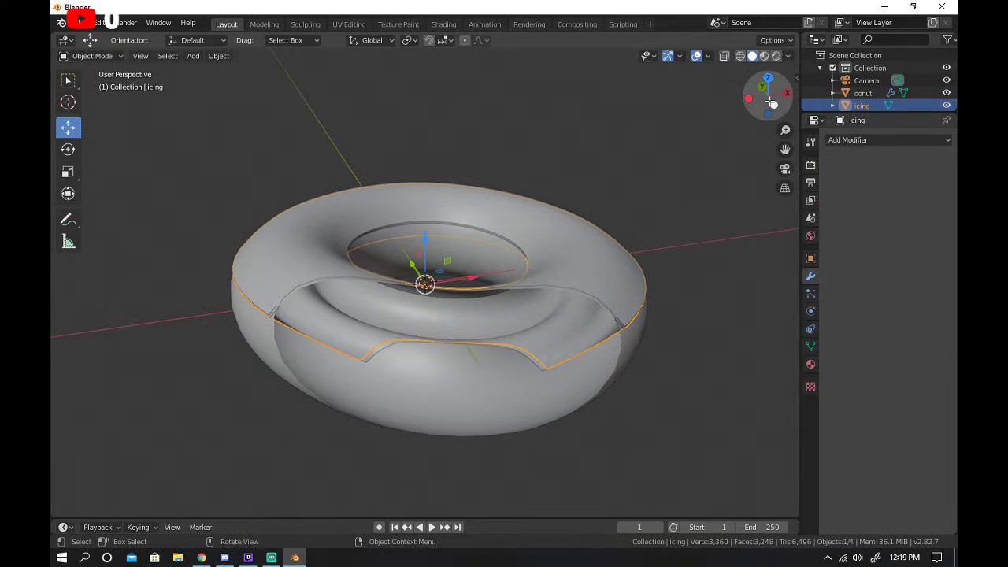
Raise the icing about 0.0237 m along Z above the donut to inspect its thickened shape.
drag(753, 111, 748, 134)
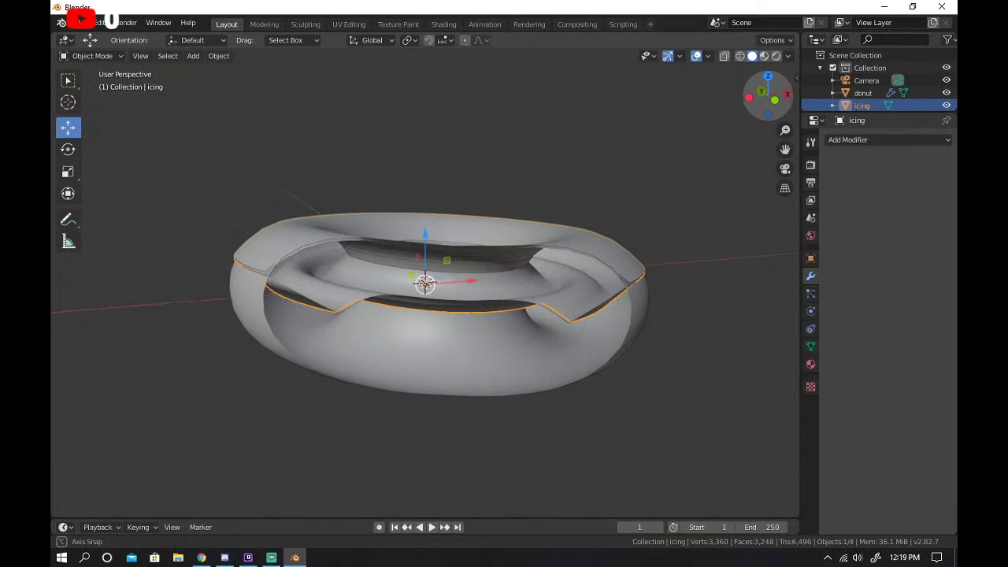
click(505, 189)
click(309, 212)
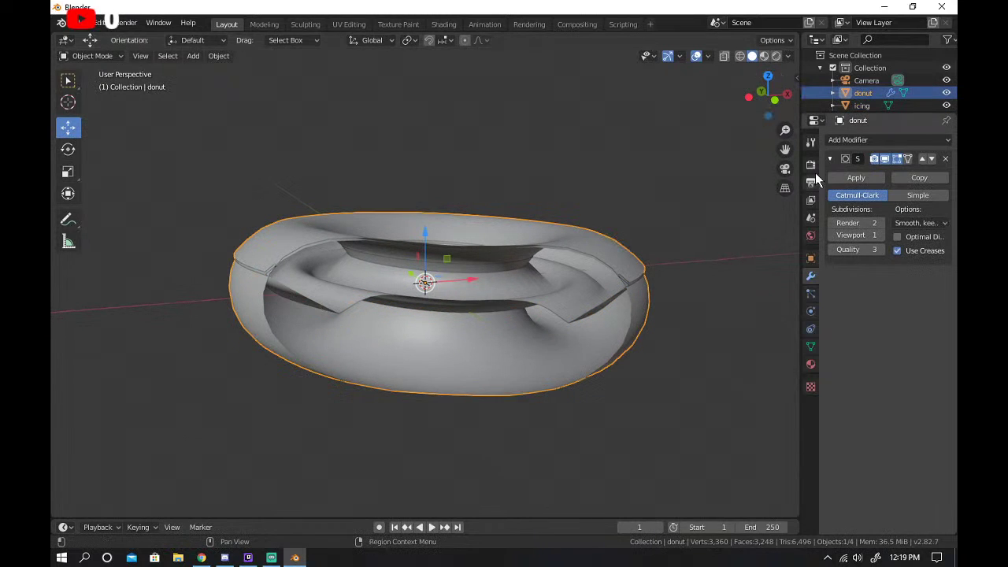
click(861, 105)
drag(426, 247, 529, 187)
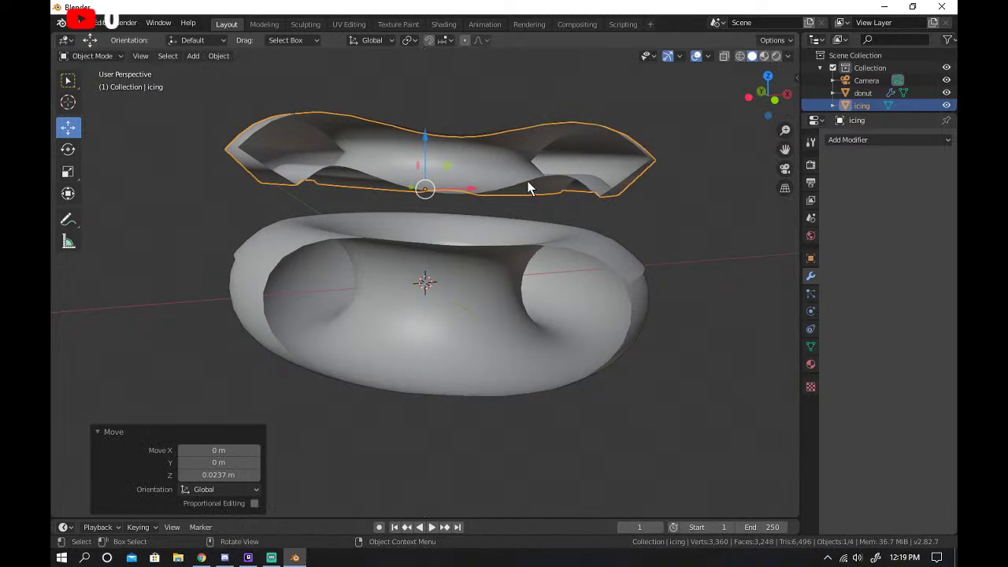
scroll(638, 260, down, 2)
click(602, 250)
click(516, 211)
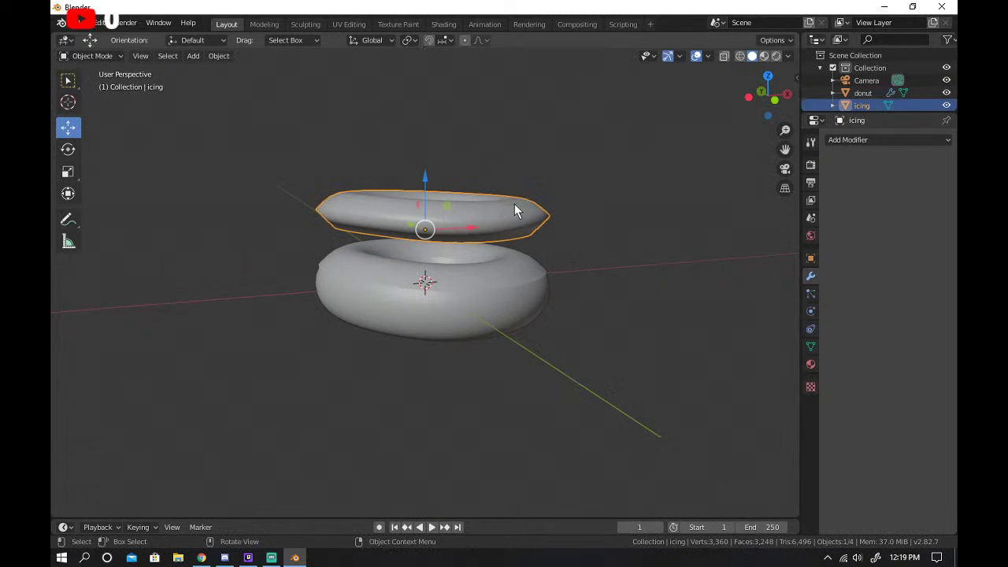
Undo the icing's upward move and the selection changes made after it.
key(ctrl+z)
key(ctrl+z)
key(ctrl+z)
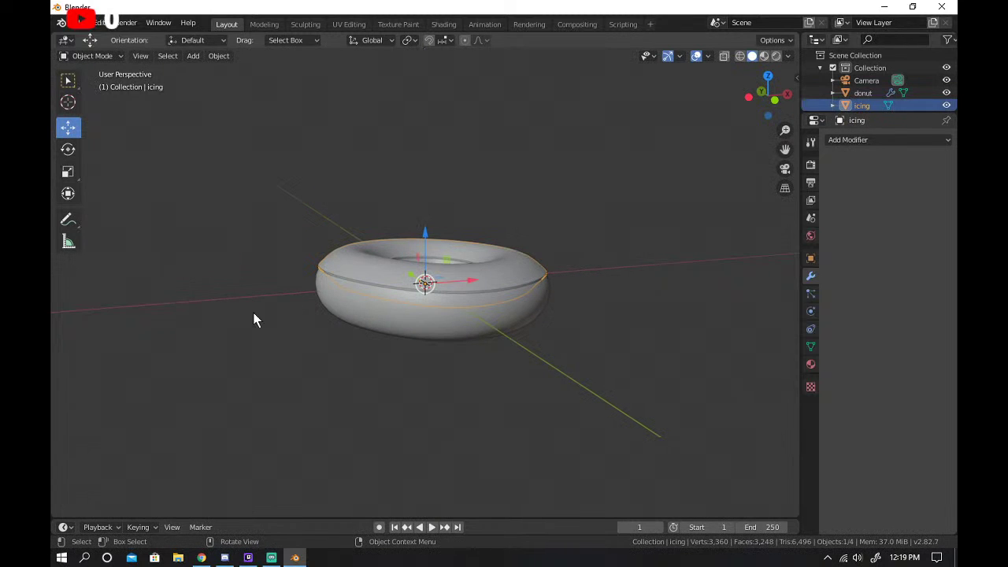
Check the tutorial video for the icing's modifier settings, then return to Blender.
click(205, 557)
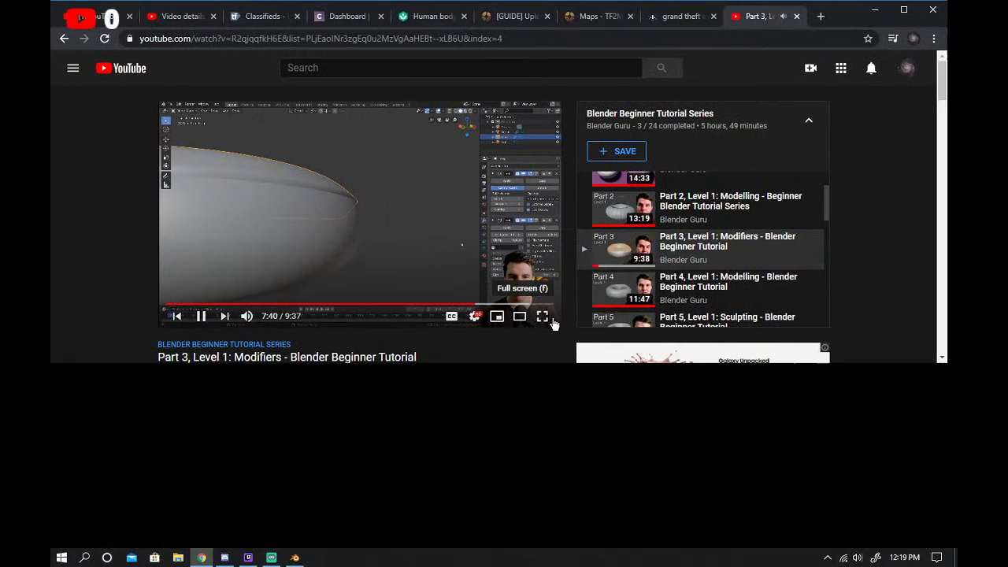
click(547, 316)
key(Escape)
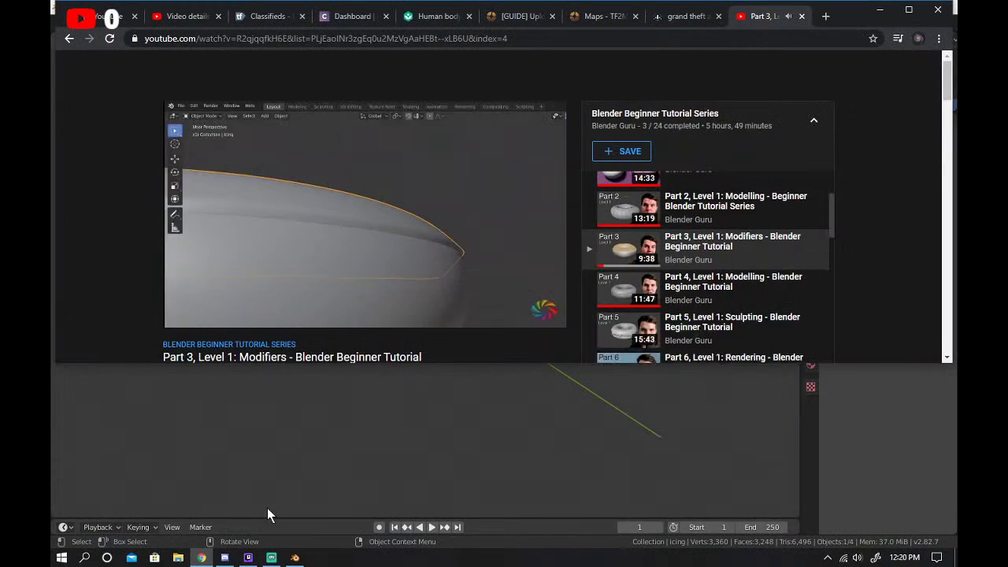
click(268, 510)
click(912, 7)
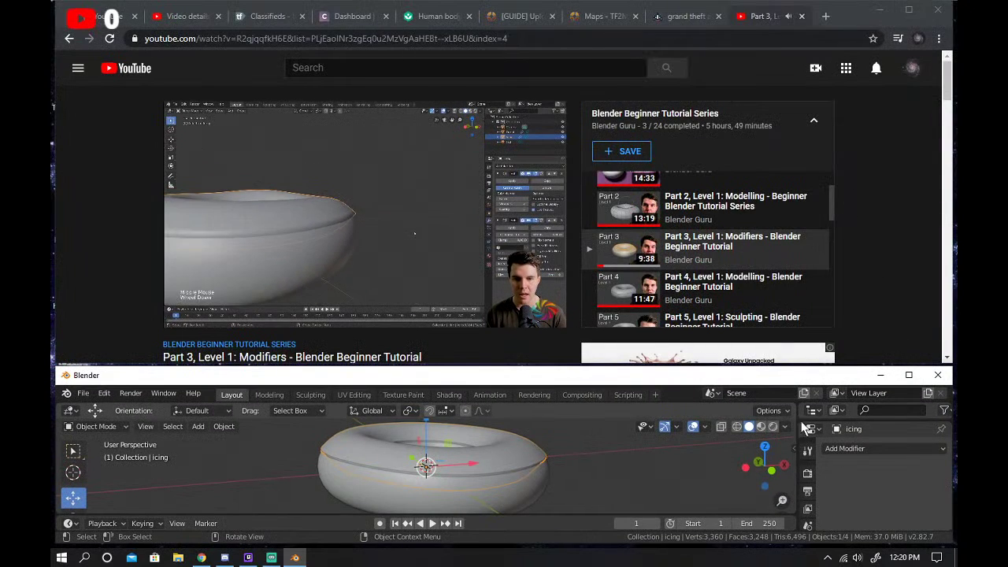
click(909, 375)
scroll(853, 87, down, 2)
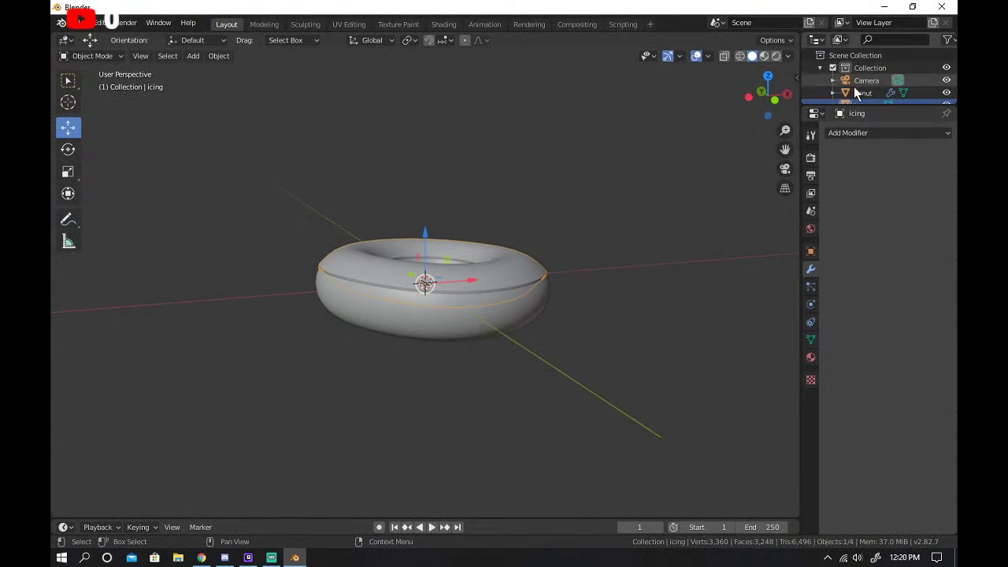
click(912, 7)
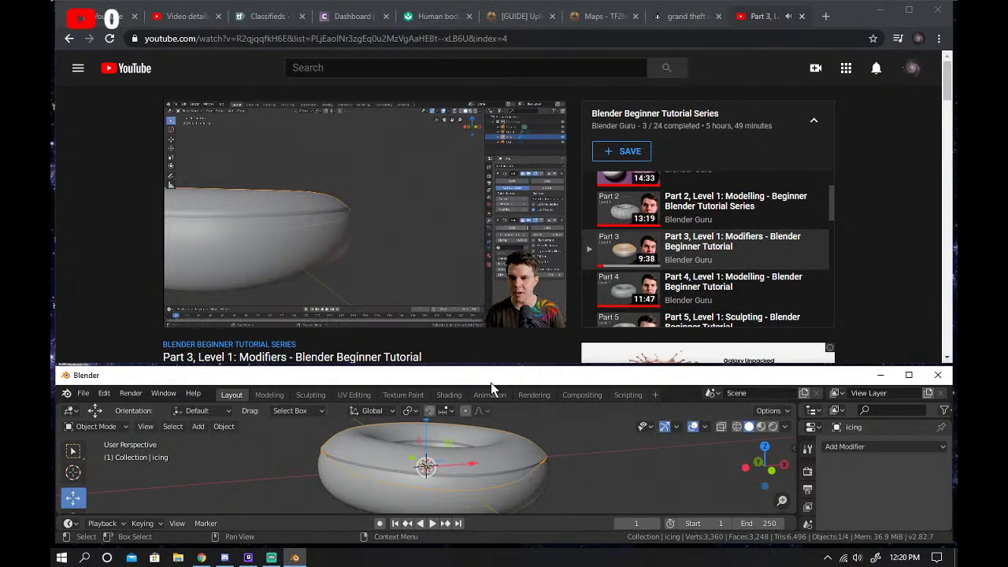
click(910, 375)
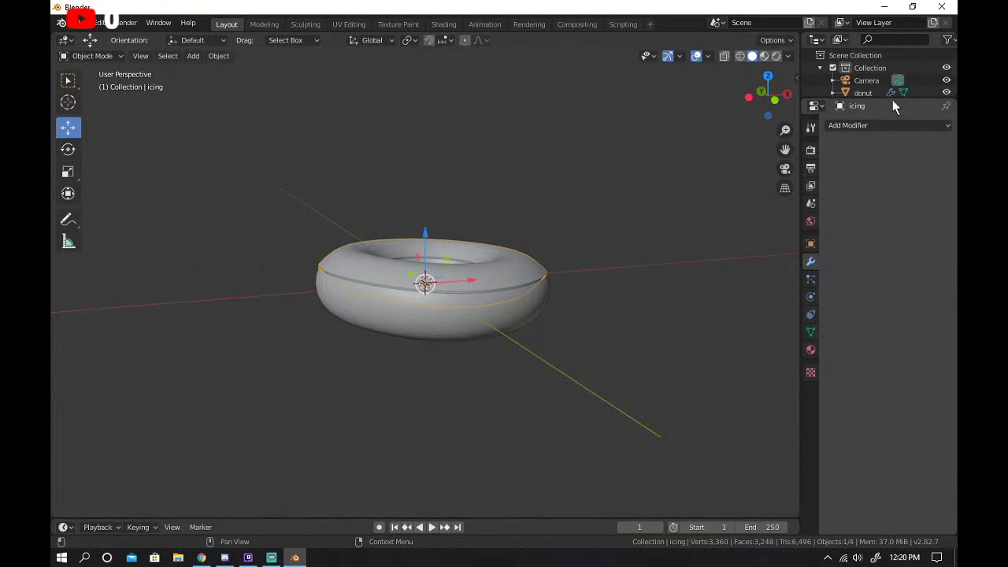
Undo applying the icing's Solidify modifier and place the Blender window below the tutorial video.
click(888, 126)
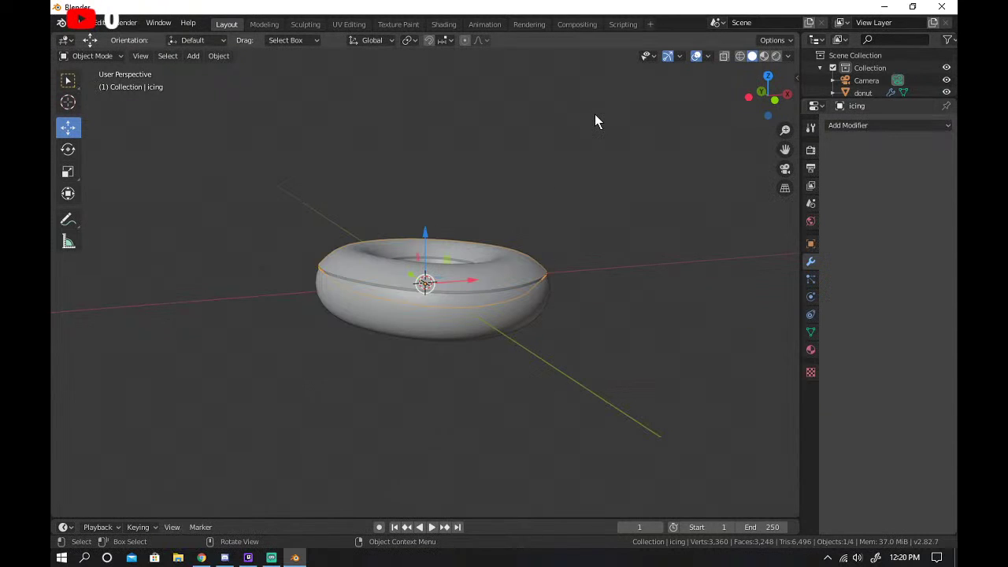
key(ctrl+1)
key(ctrl+z)
key(ctrl+shift+z)
click(912, 6)
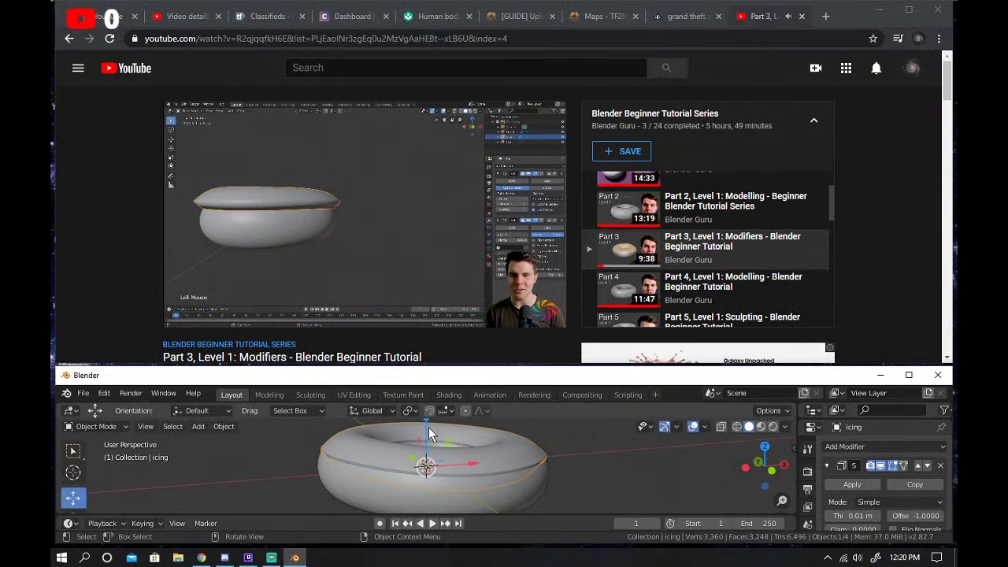
Raise the icing about 0.00284 m along Z above the donut.
key(g)
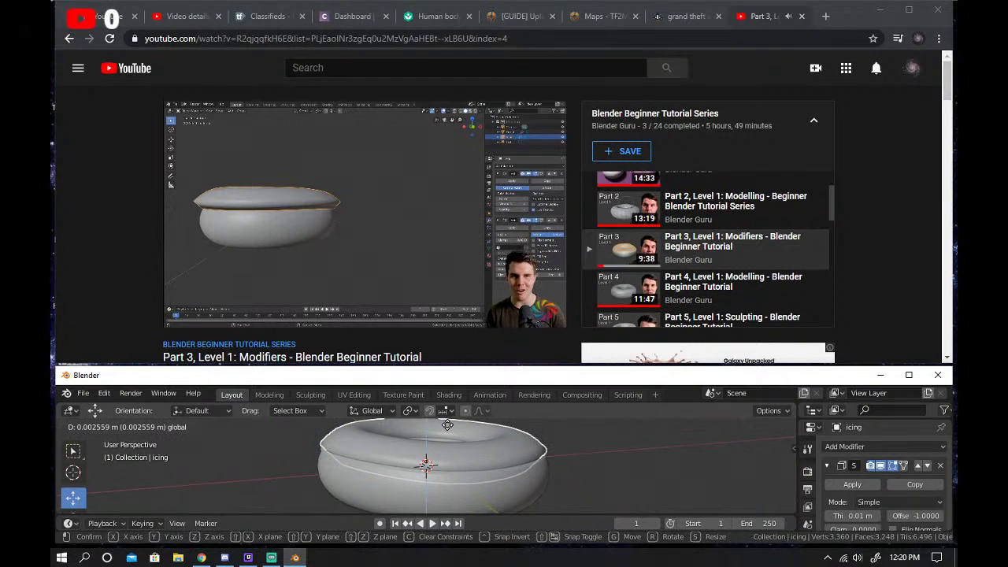
click(453, 424)
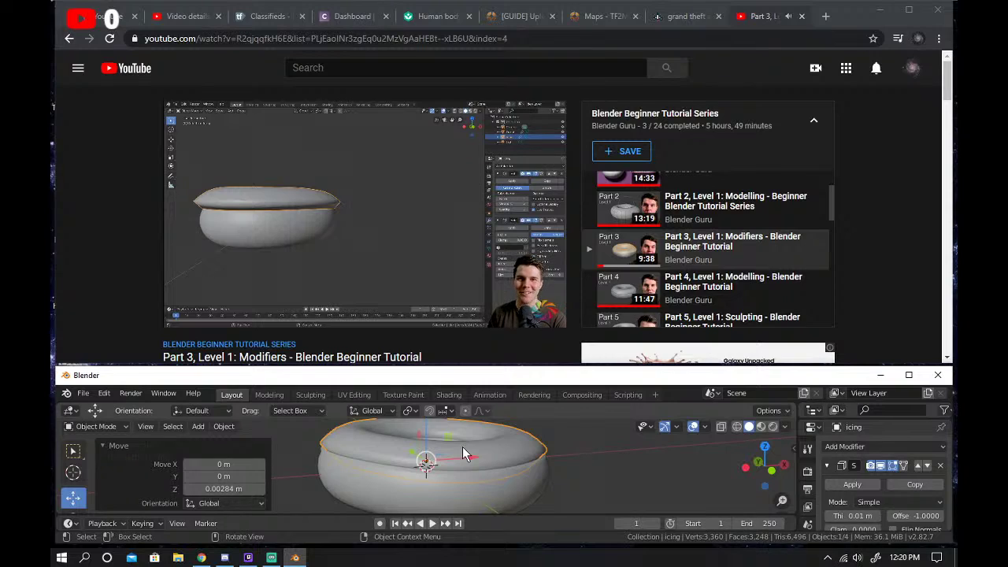
scroll(845, 473, down, 2)
scroll(844, 474, up, 2)
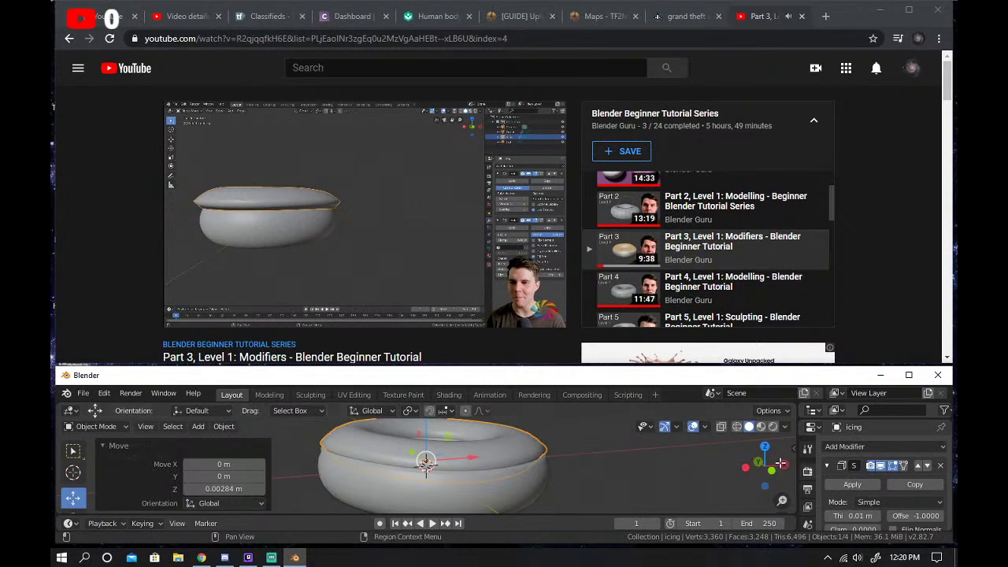
Set the icing's Solidify thickness to 0.002 m and lower the icing about 0.00199 m along Z.
scroll(886, 483, down, 2)
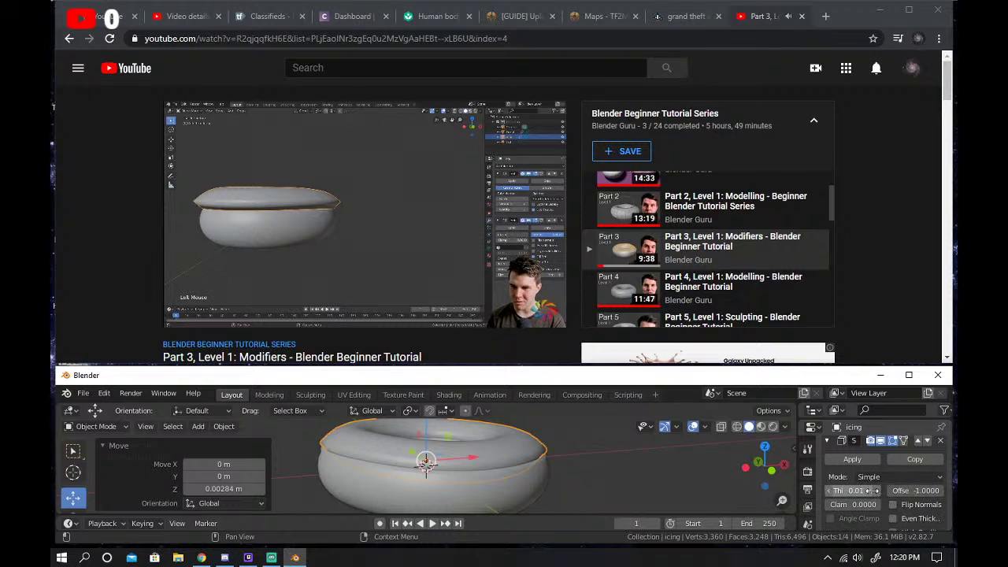
click(872, 491)
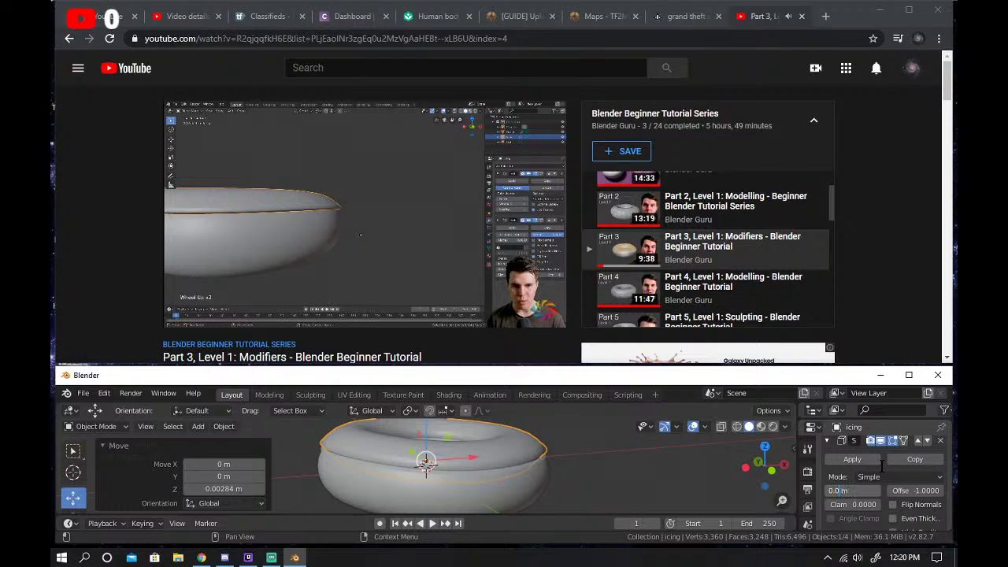
text(02)
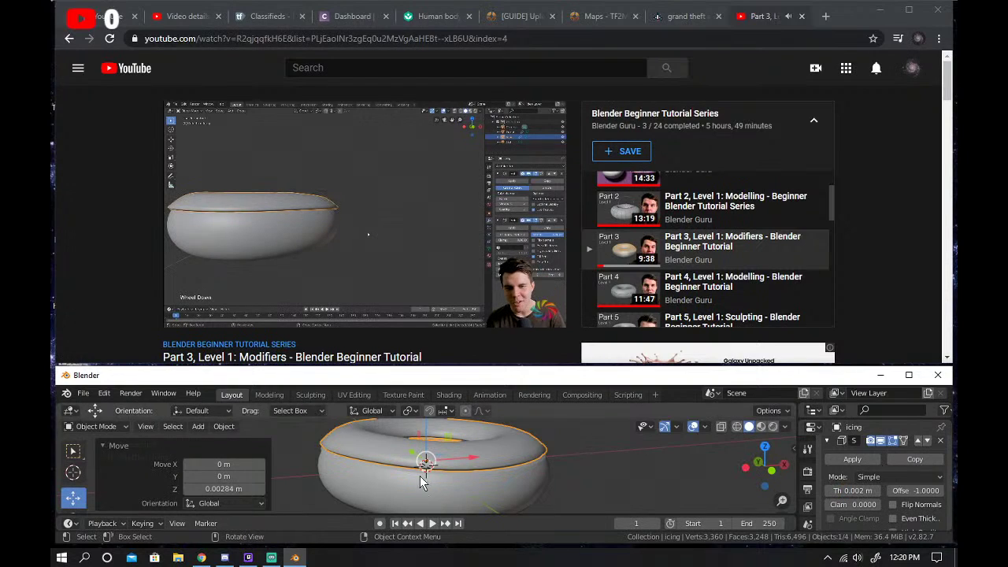
text(gz)
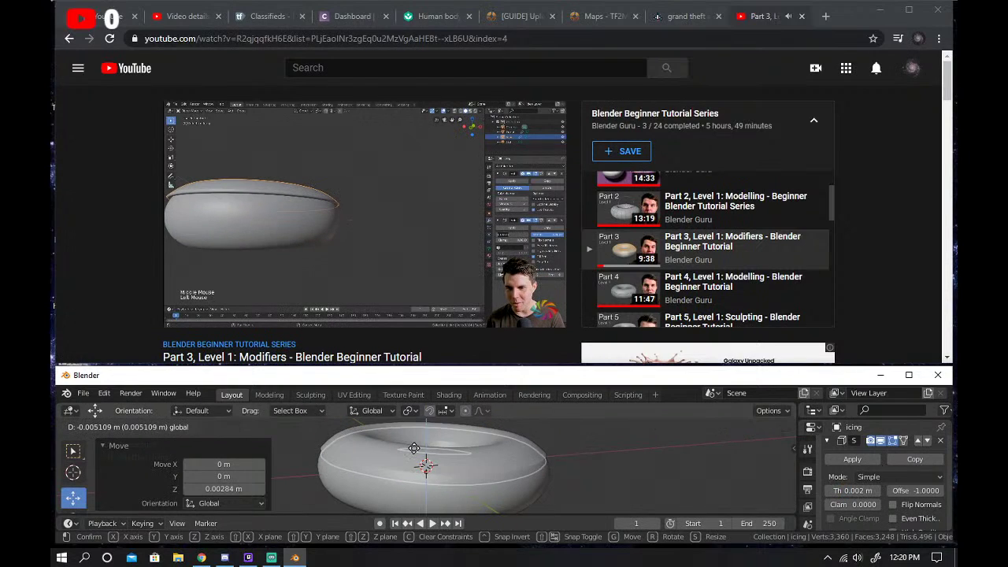
click(422, 441)
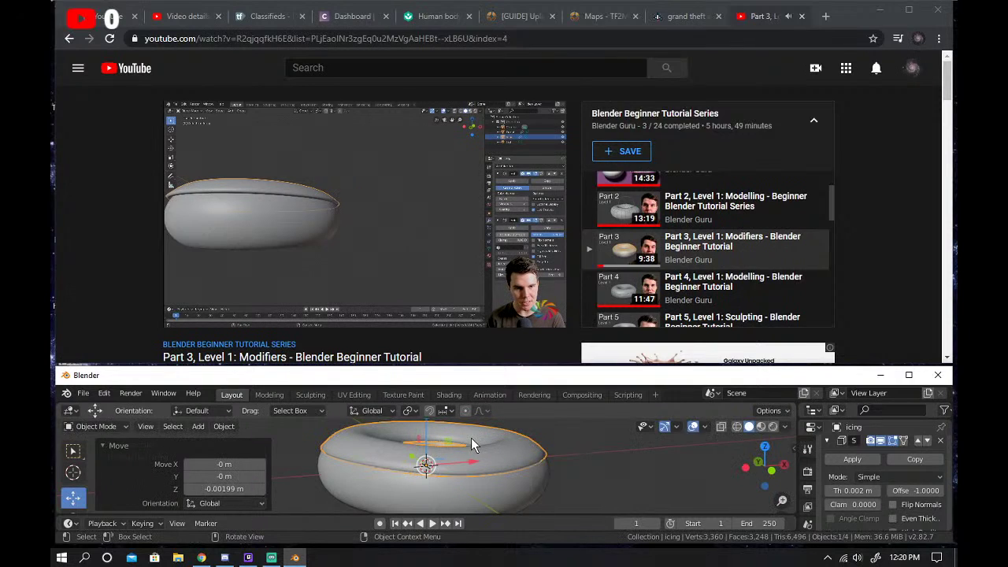
Set the icing's Solidify thickness to 0.0025 m and nudge the icing down about 0.000284 m along Z.
click(862, 492)
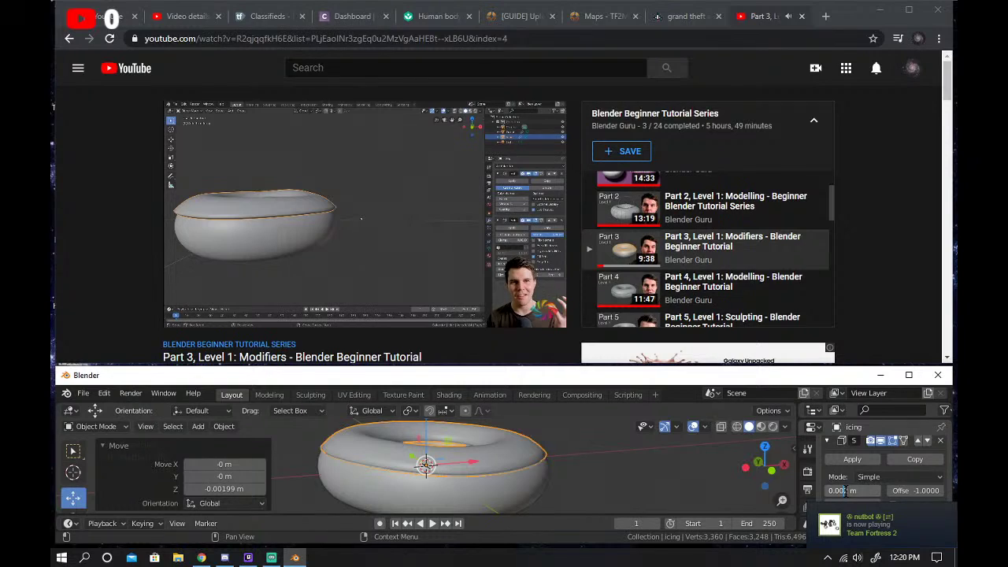
text(5)
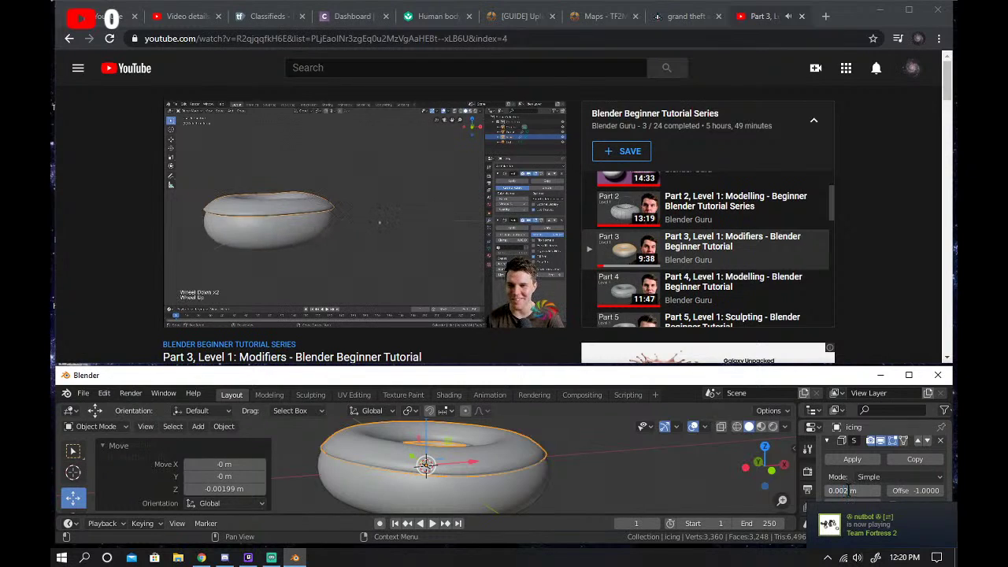
key(Return)
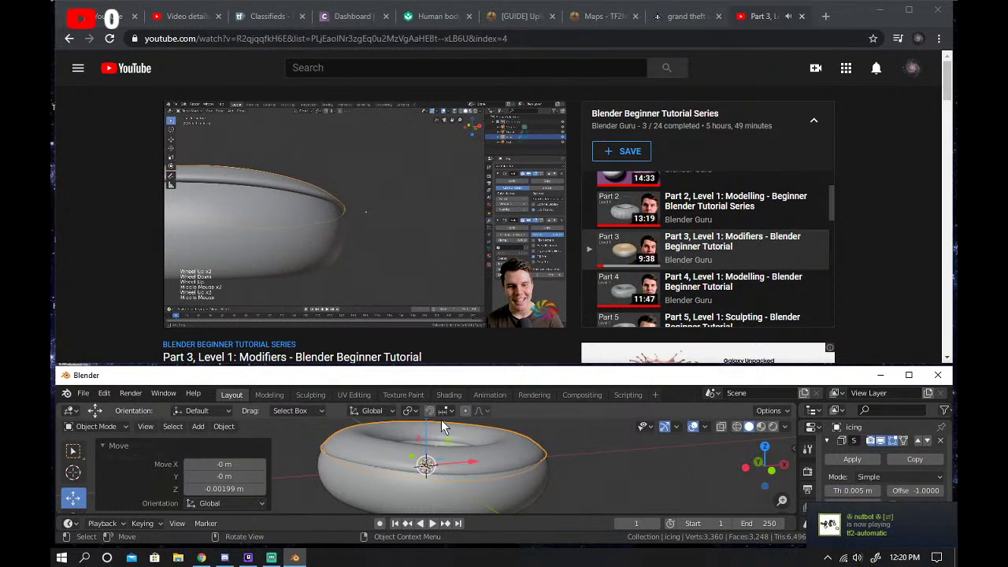
key(g)
click(434, 431)
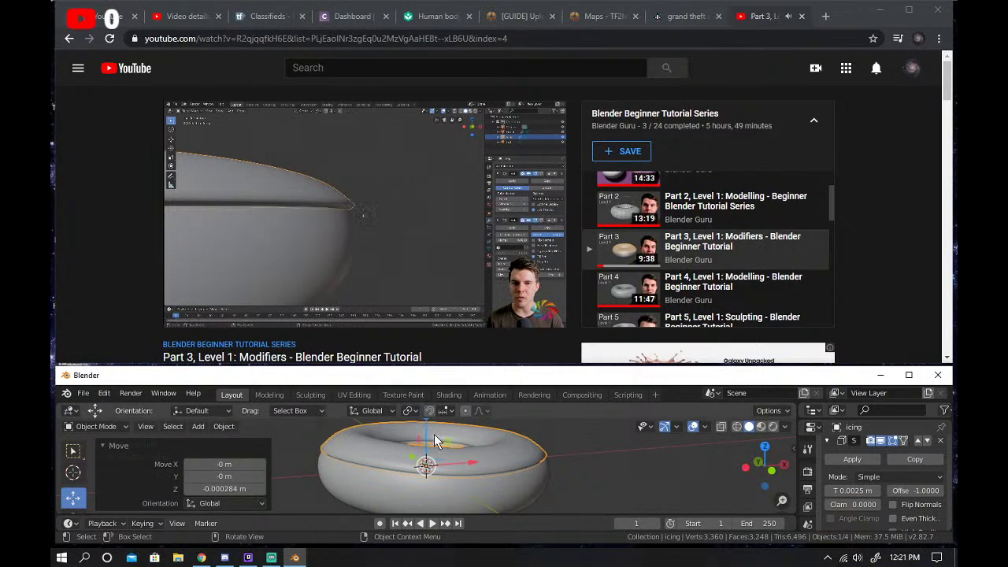
mouse_move(433, 434)
mouse_down()
mouse_move(414, 431)
mouse_move(435, 433)
mouse_up()
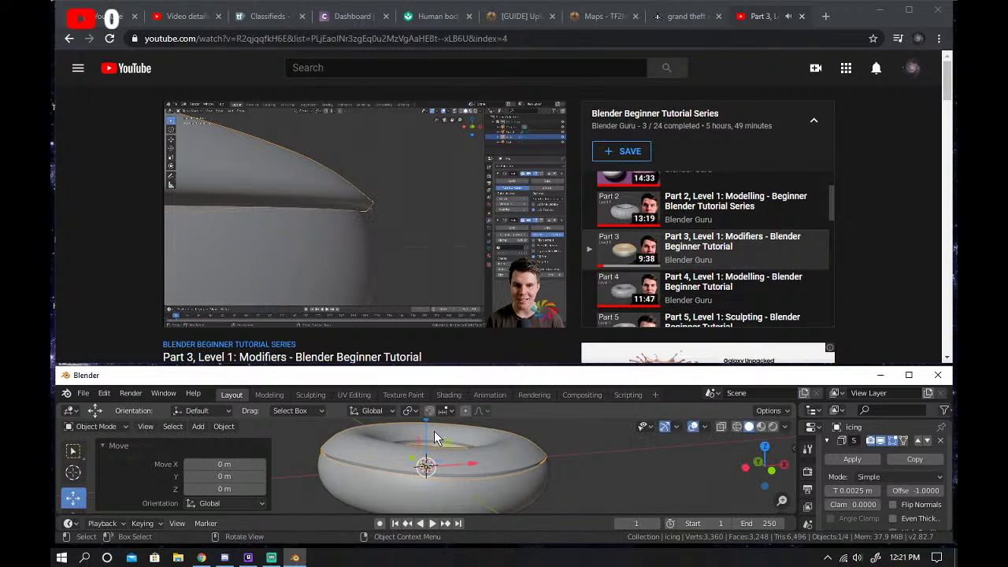
Select the icing and raise it about 0.00404 m along Z to inspect its rim from the side.
click(583, 471)
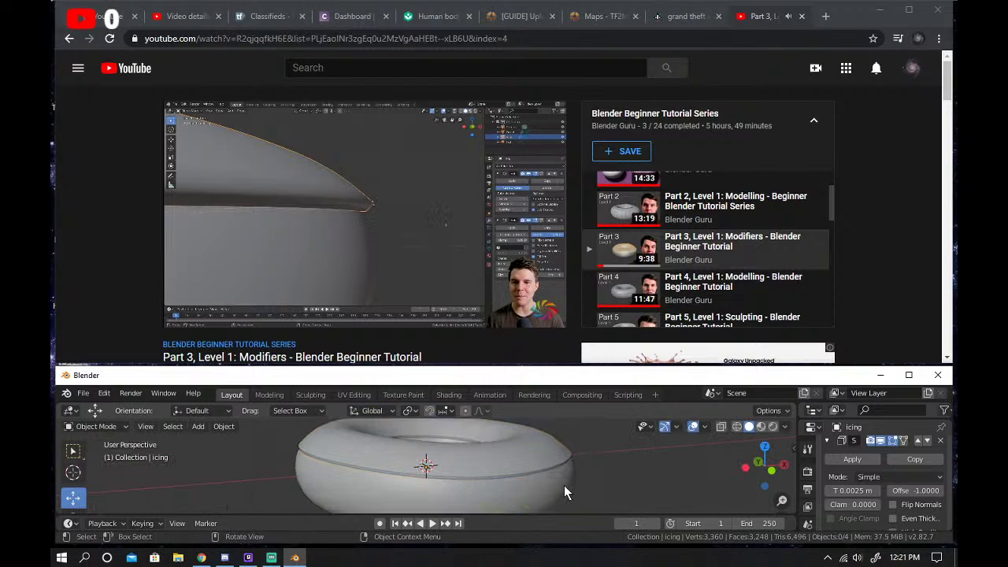
scroll(564, 485, up, 5)
drag(752, 479, 573, 460)
click(584, 447)
click(559, 444)
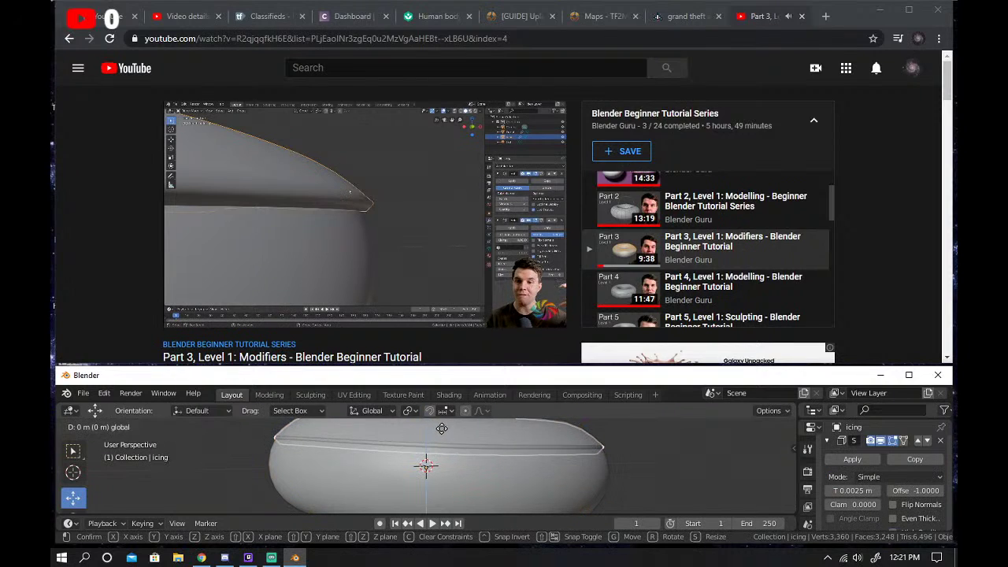
drag(427, 432, 429, 421)
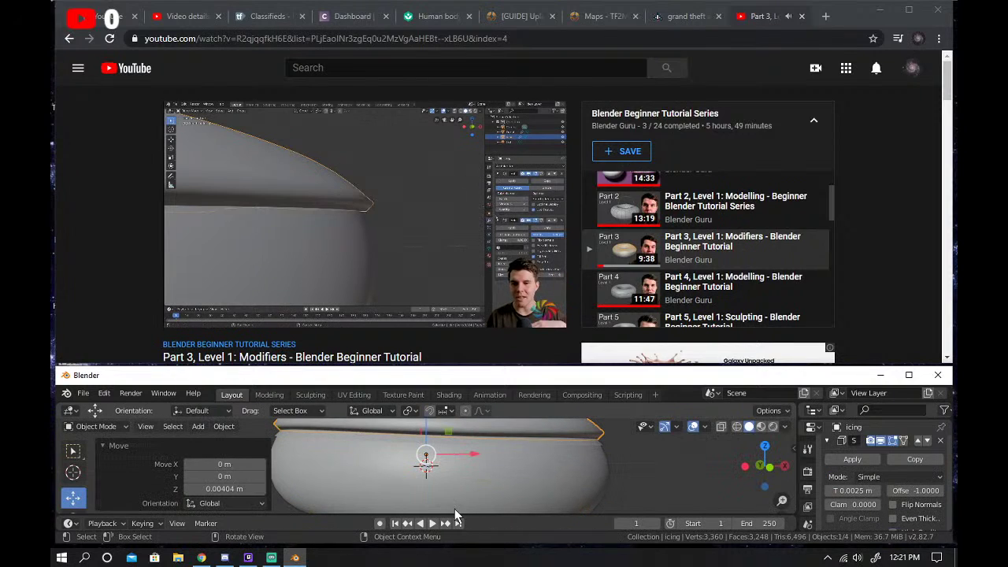
Lower the icing about 0.00365 m along Z onto the donut and inspect the fit.
click(573, 442)
click(573, 442)
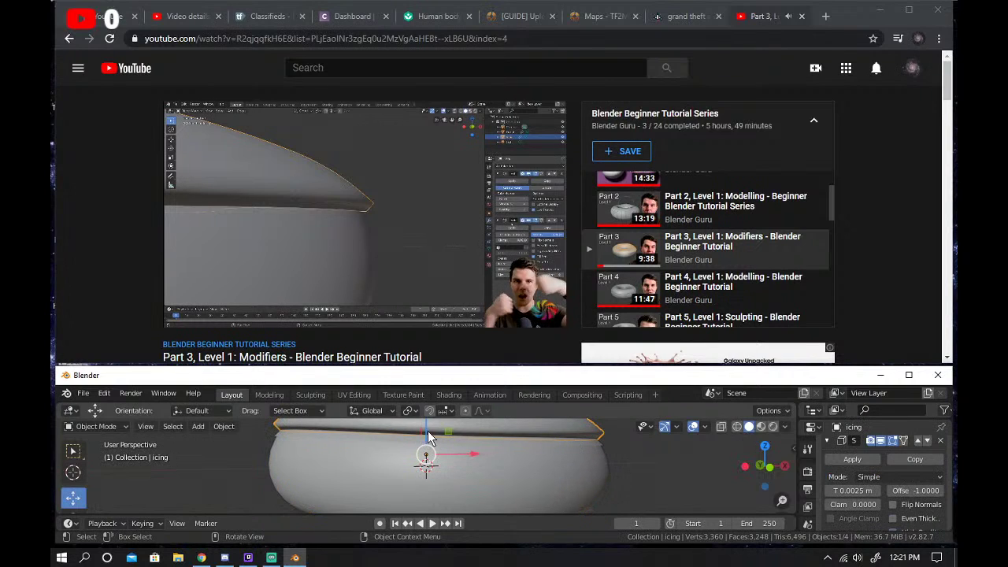
drag(426, 433, 425, 454)
mouse_move(661, 462)
middle_down()
mouse_move(633, 452)
mouse_move(647, 449)
middle_up()
drag(760, 466, 758, 451)
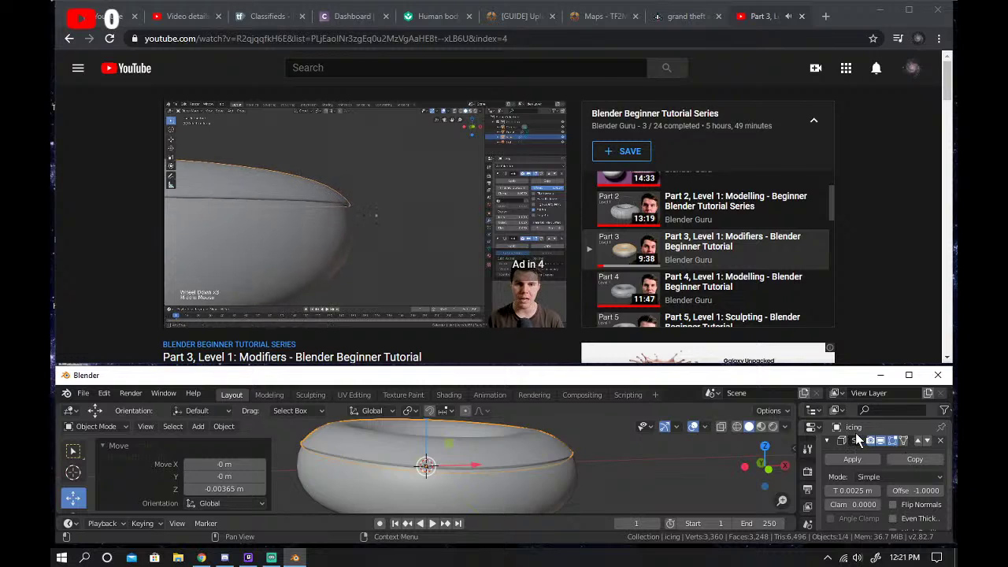
Replay the tutorial full screen from about 9:03 to examine the order of the icing's modifiers.
click(547, 316)
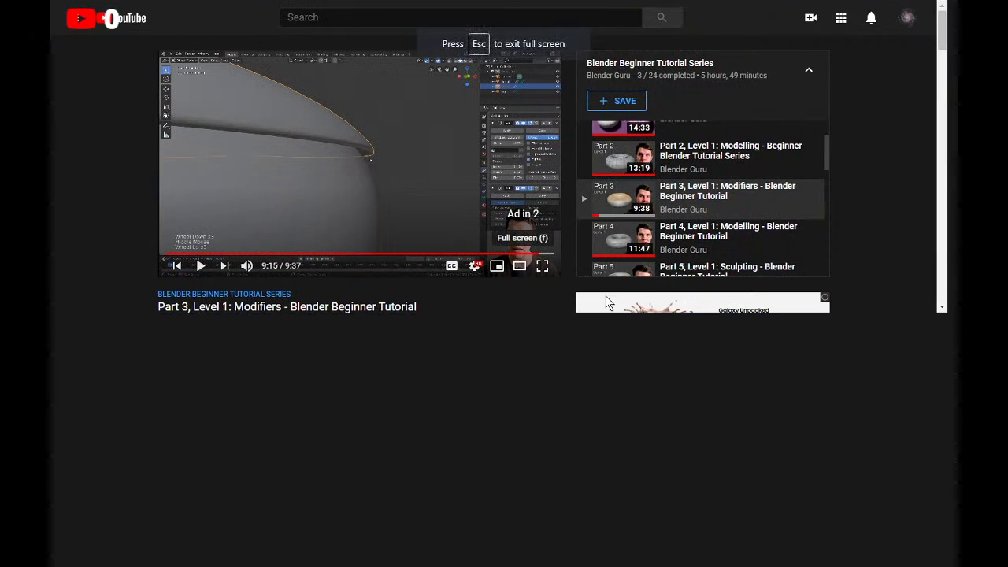
click(904, 533)
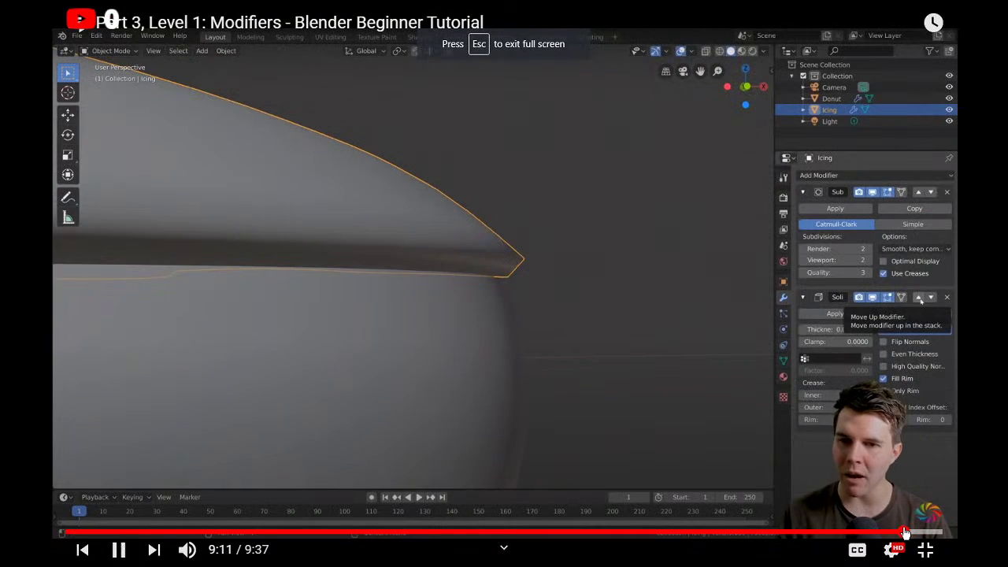
click(894, 533)
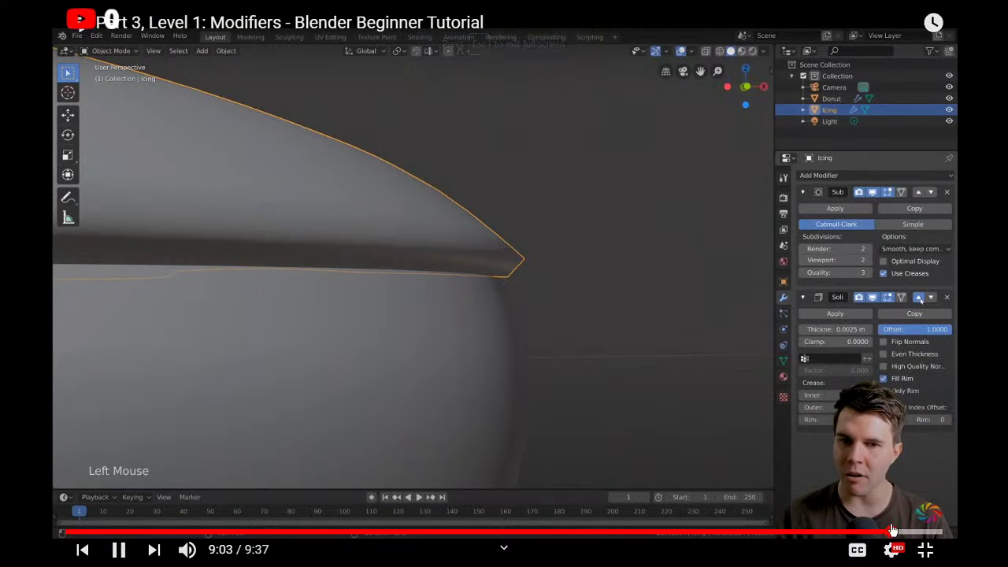
click(795, 453)
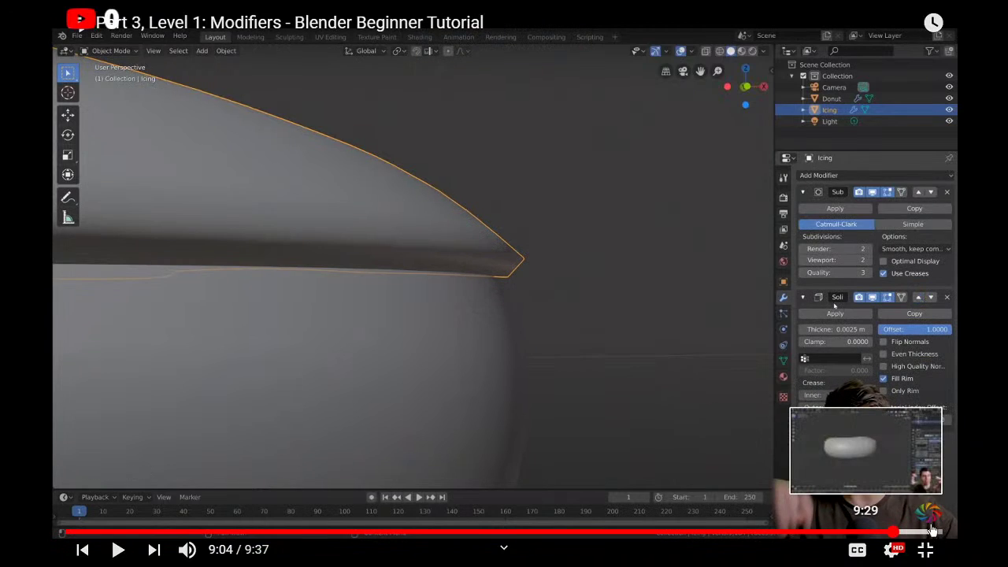
click(935, 556)
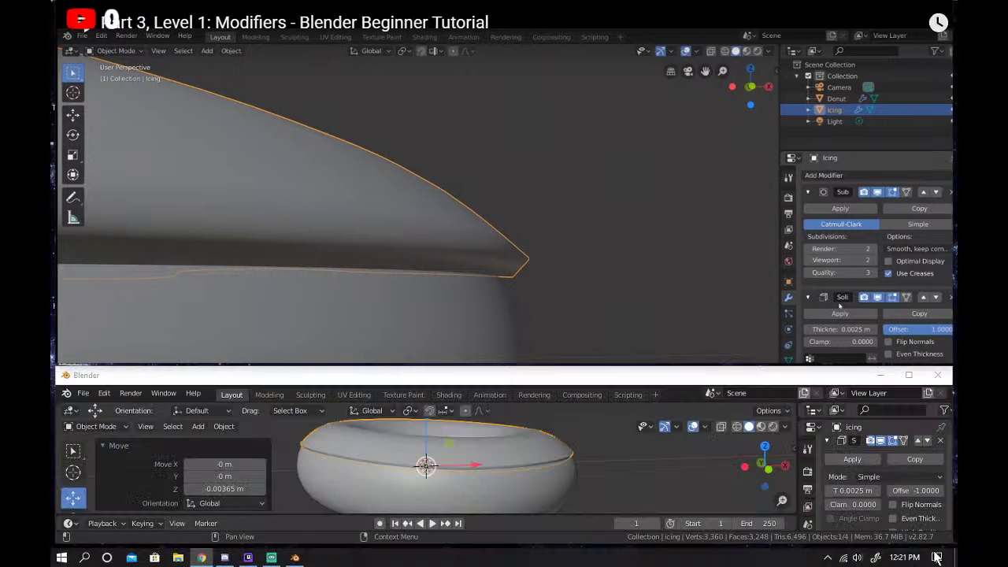
Switch to Blender, add a Subdivision Surface modifier to the icing and move it above the Solidify modifier.
click(908, 374)
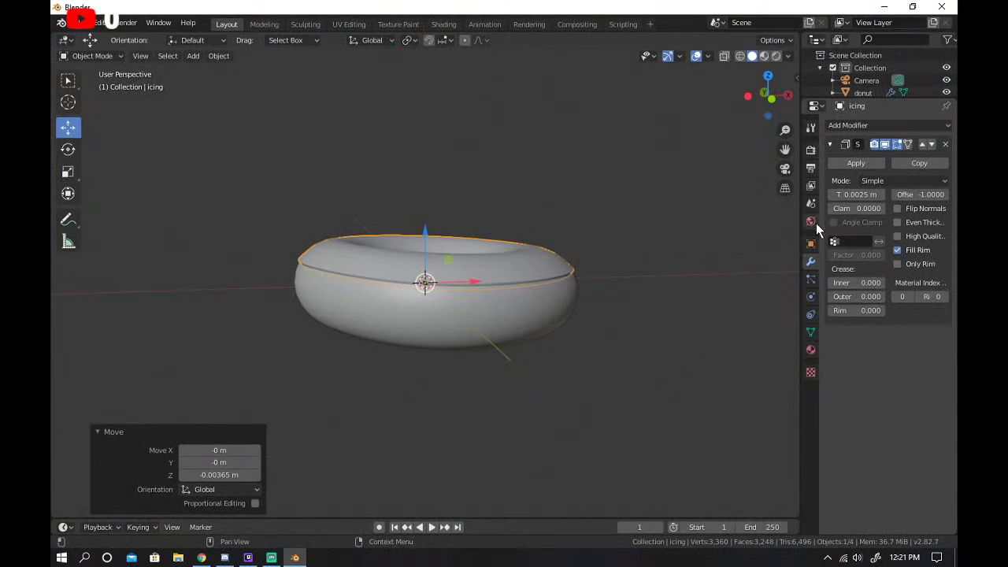
click(866, 124)
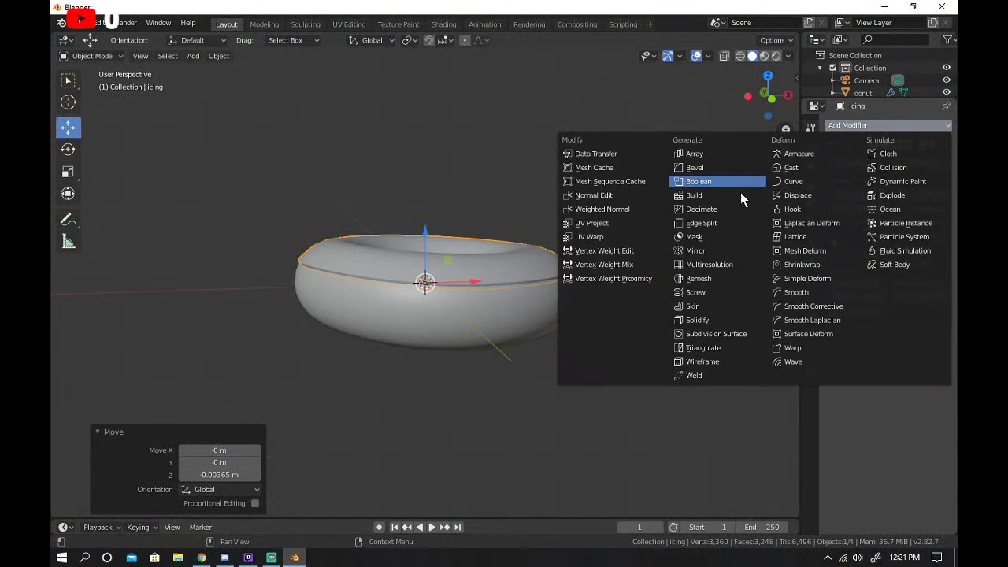
click(709, 333)
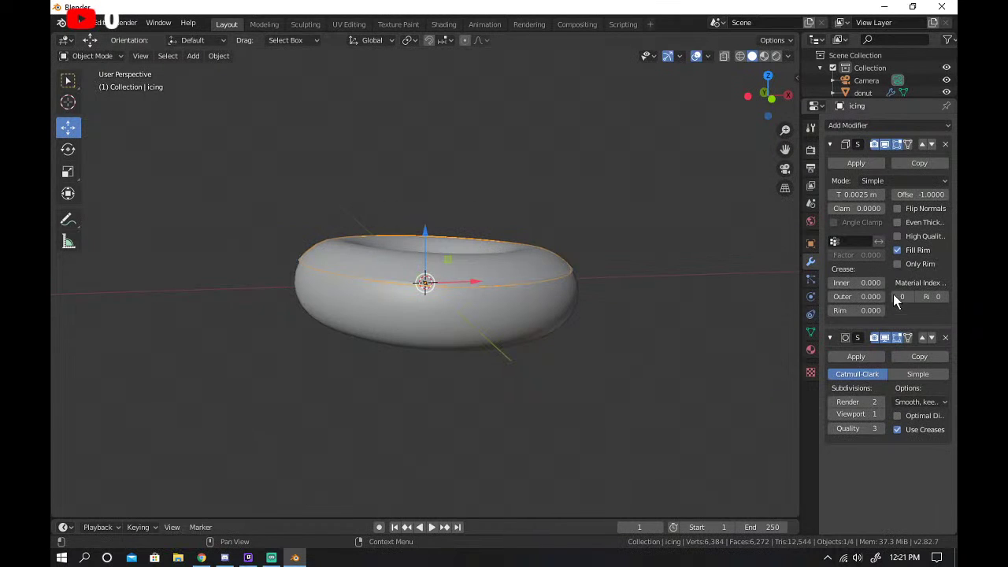
click(922, 338)
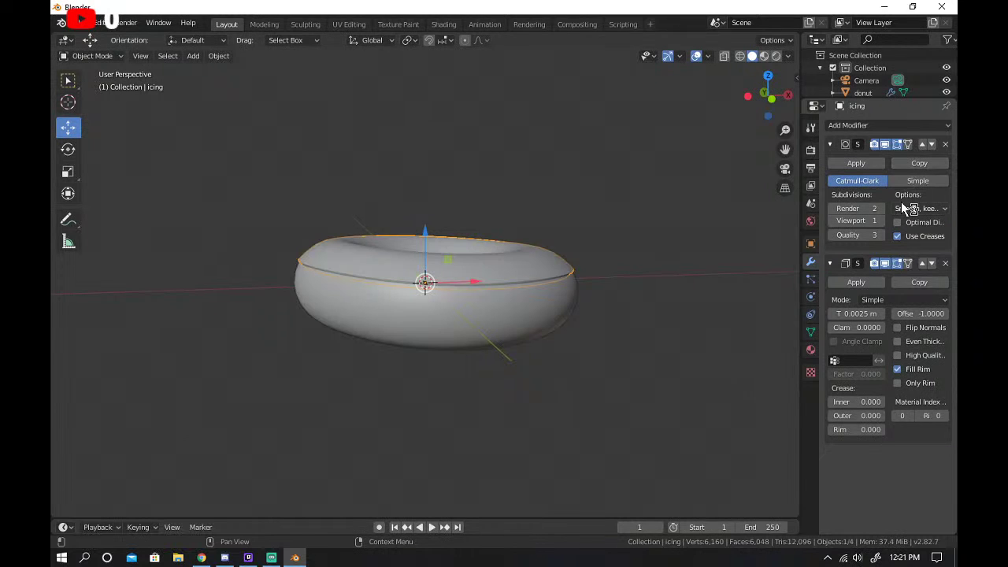
Move the icing's Subdivision Surface modifier below Solidify and raise the icing slightly above the donut along Z.
click(931, 145)
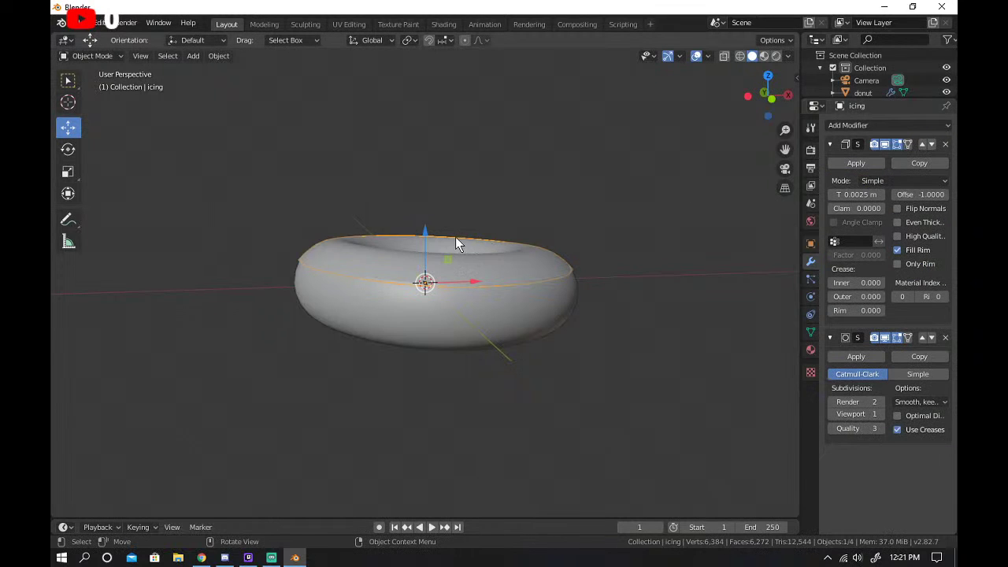
drag(429, 235, 477, 196)
click(477, 196)
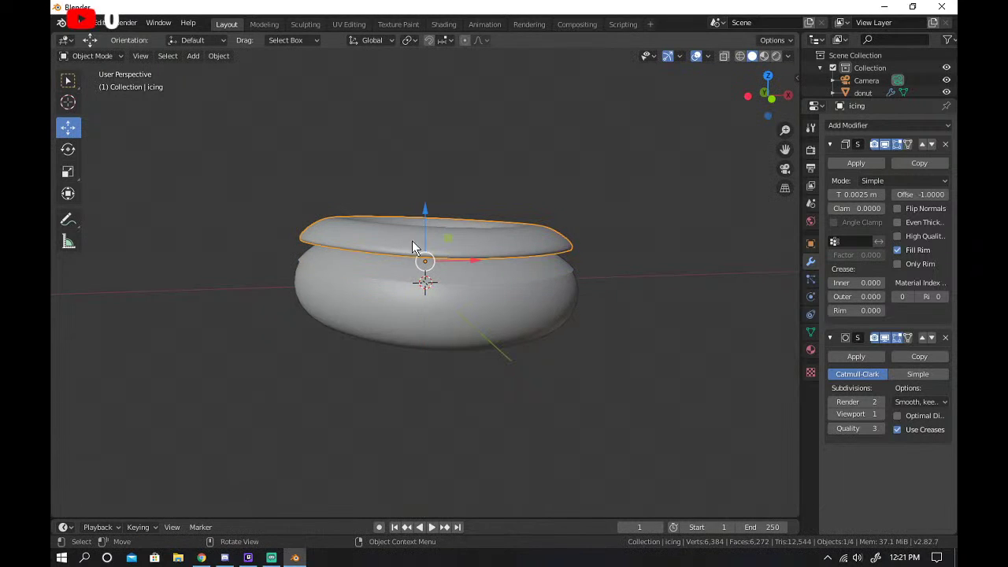
key(g)
key(z)
click(348, 263)
Try a viewport subdivision level of 5 on the donut.
click(457, 276)
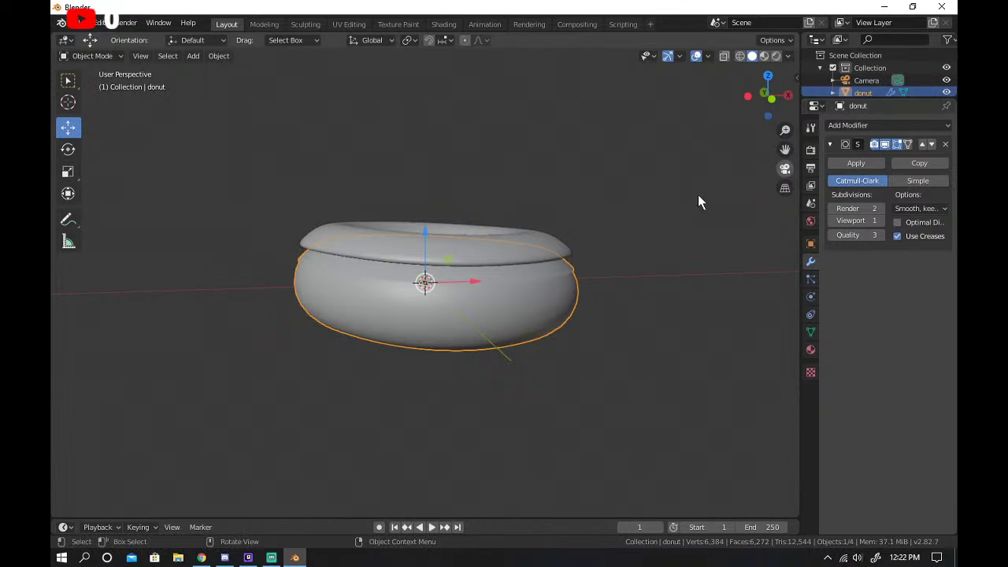
click(602, 292)
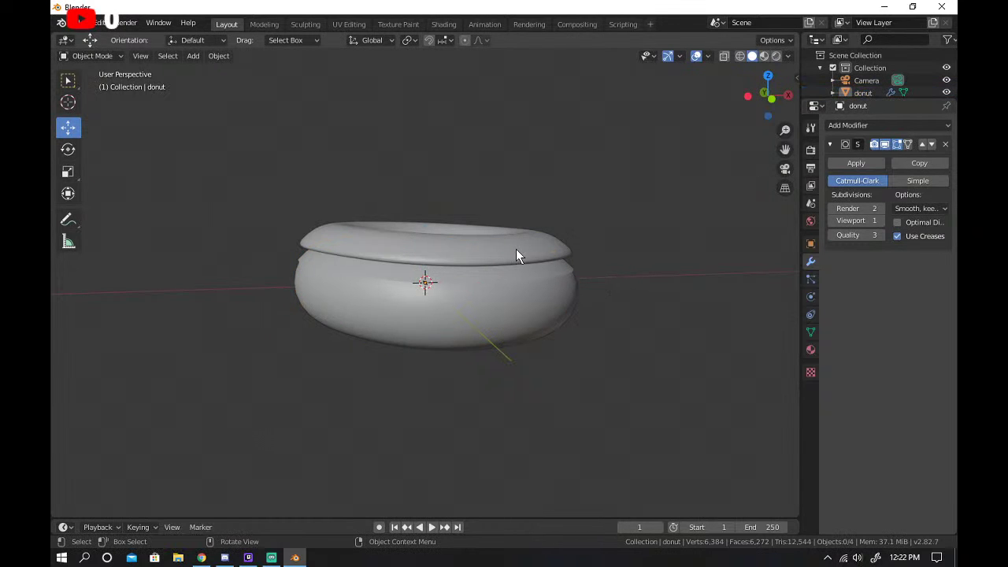
click(881, 221)
click(838, 222)
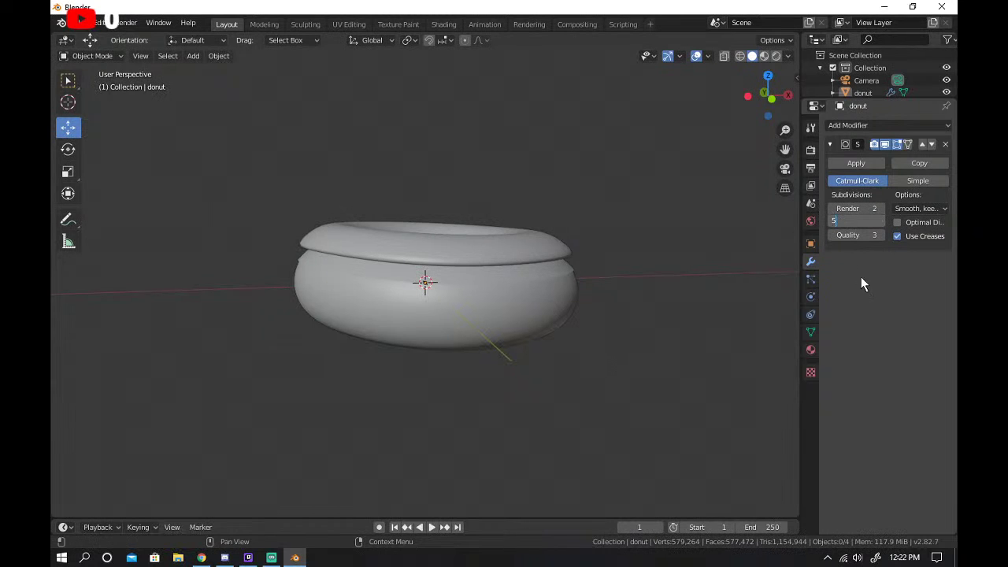
Lower the icing along Z back onto the donut, inspect the fit and clear the selection.
click(452, 257)
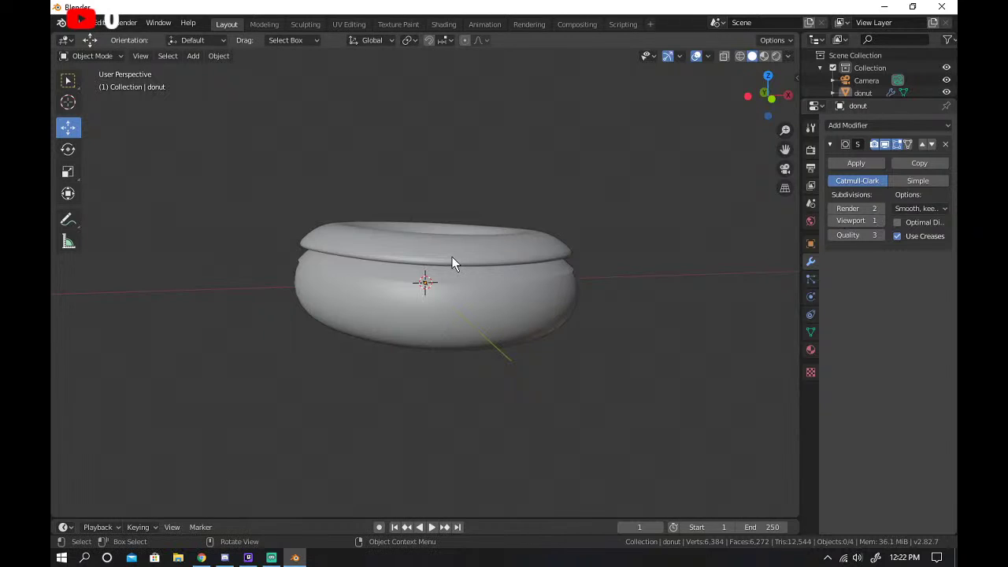
drag(423, 226, 430, 234)
click(605, 260)
scroll(422, 261, up, 2)
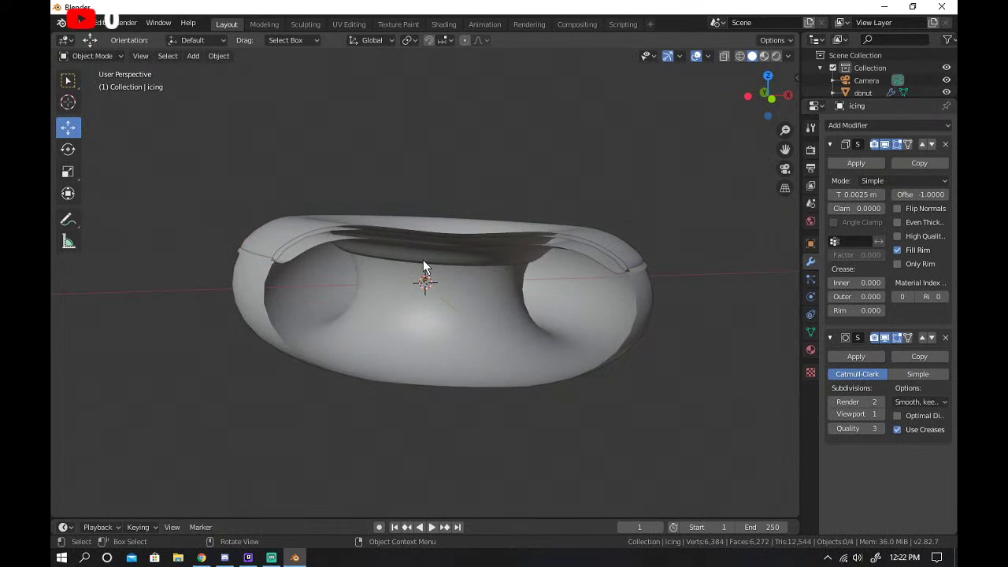
scroll(421, 261, down, 1)
scroll(420, 263, down, 1)
click(313, 261)
click(273, 283)
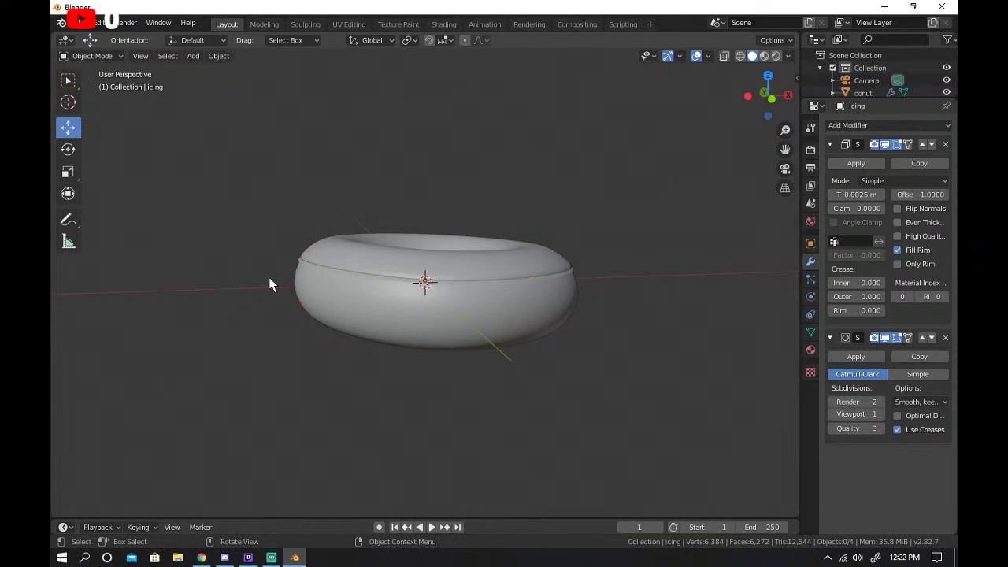
Switch to YouTube and play Part 5, Level 1: Sculpting from the Blender Beginner Tutorial Series playlist.
click(219, 556)
click(271, 200)
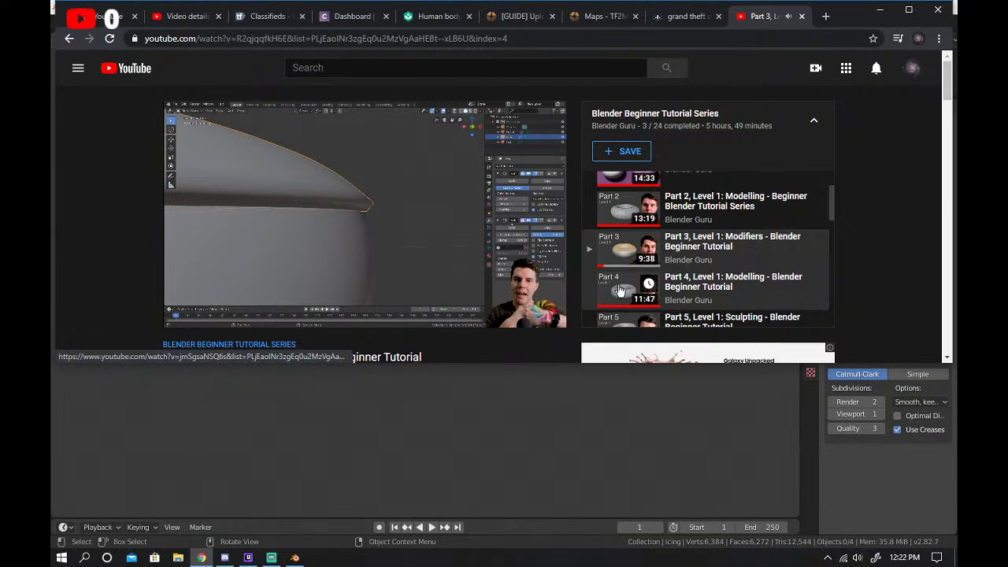
scroll(644, 260, down, 2)
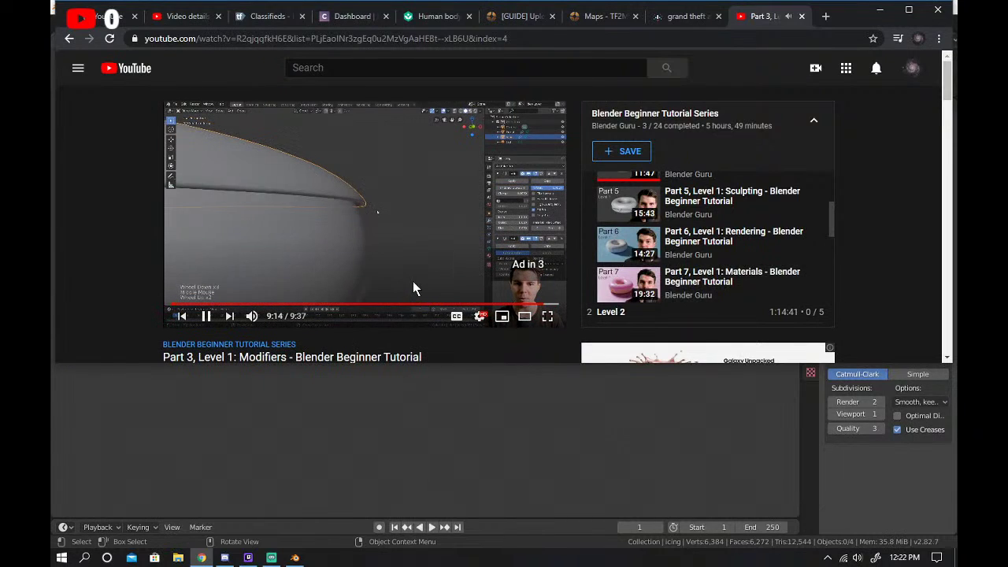
click(201, 557)
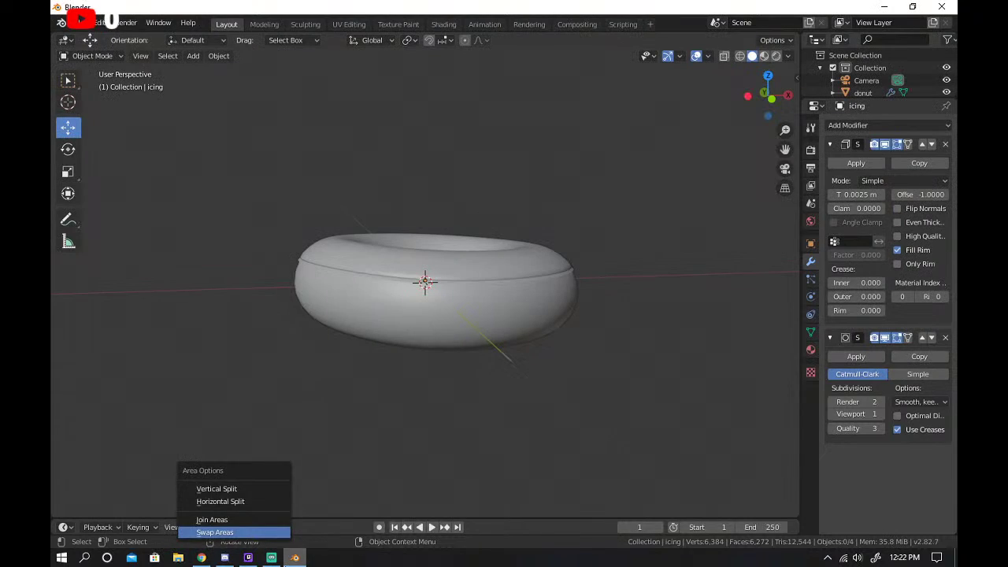
click(210, 557)
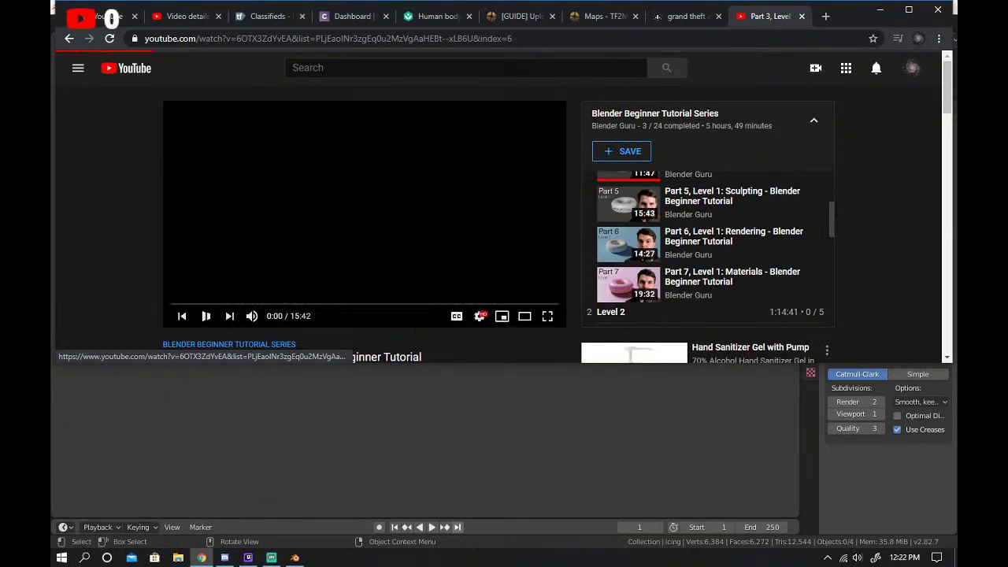
click(619, 205)
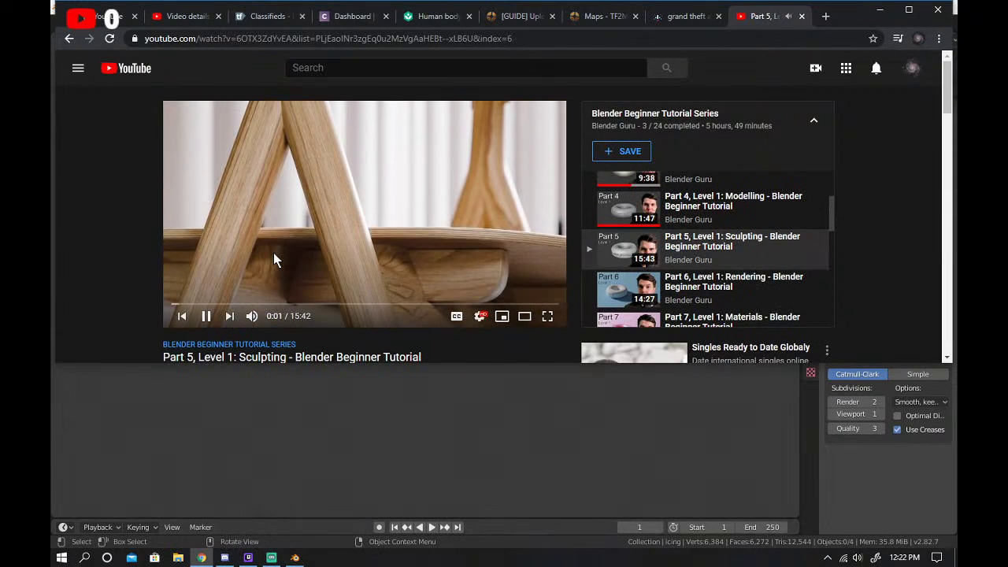
key(l)
key(j)
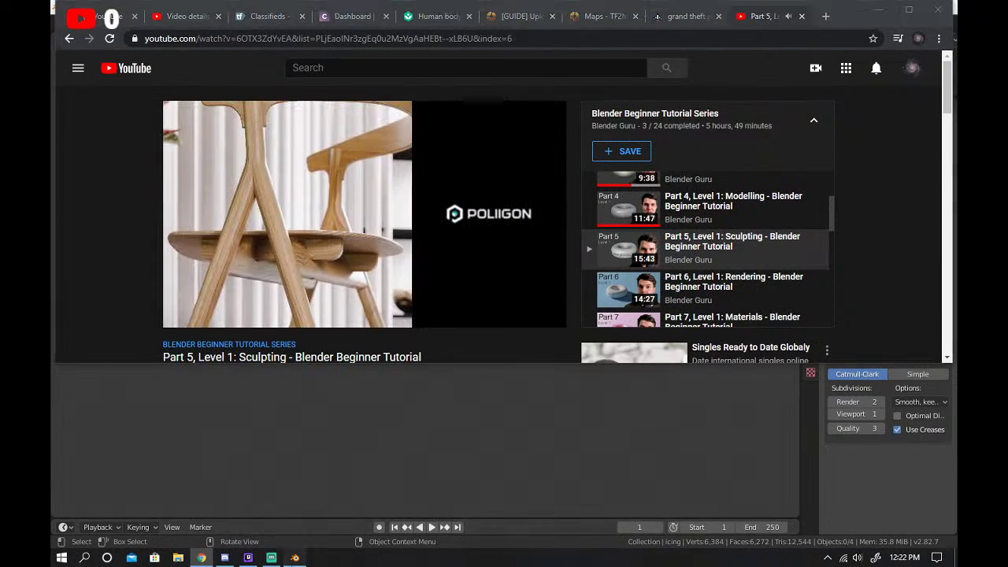
Switch to Blender, shrink its window so it sits beneath the tutorial video, and select the icing.
click(294, 558)
click(909, 8)
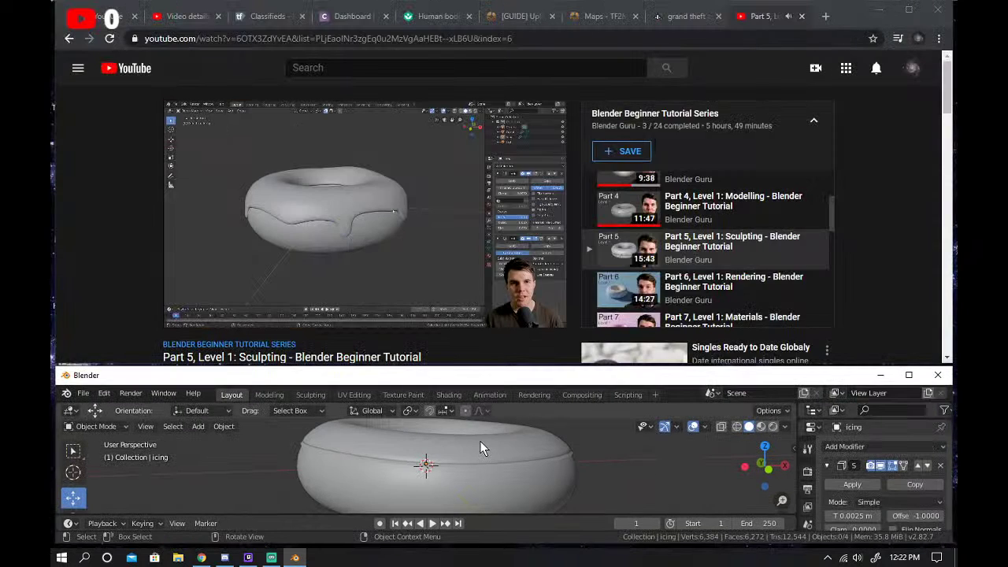
click(335, 432)
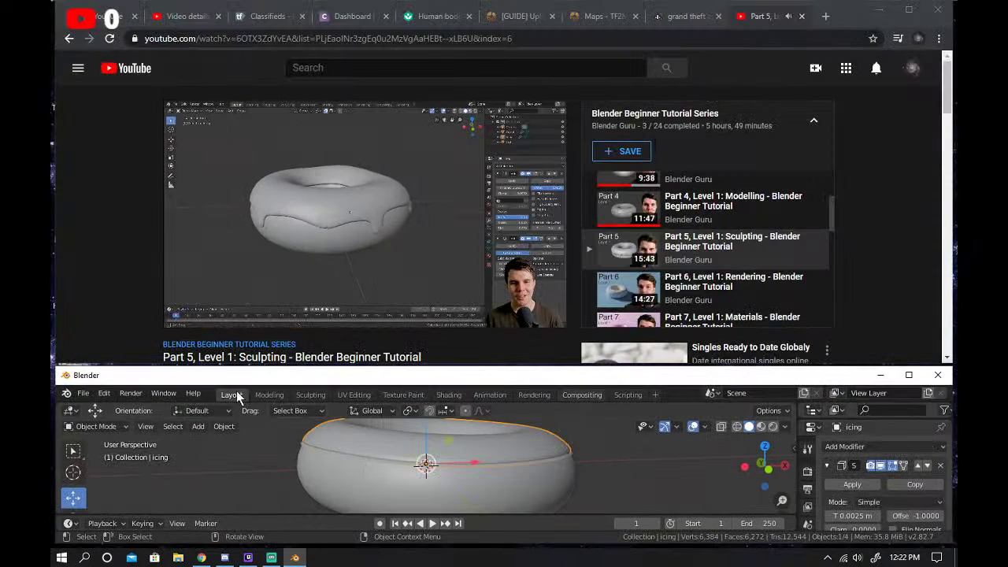
Try a Draw brush stroke on the icing in the Sculpting workspace, undo it and return to the Layout workspace.
click(310, 395)
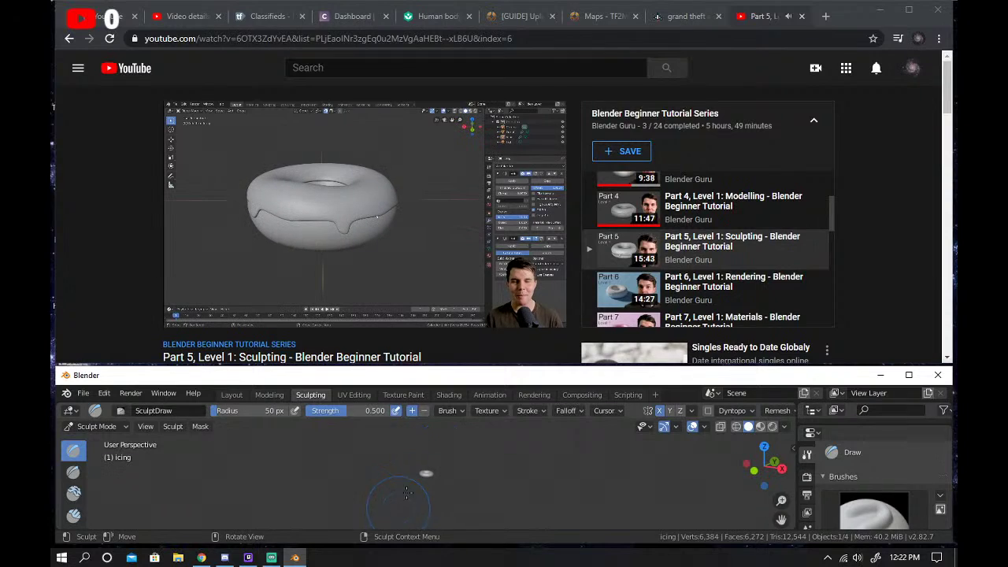
scroll(422, 502, up, 5)
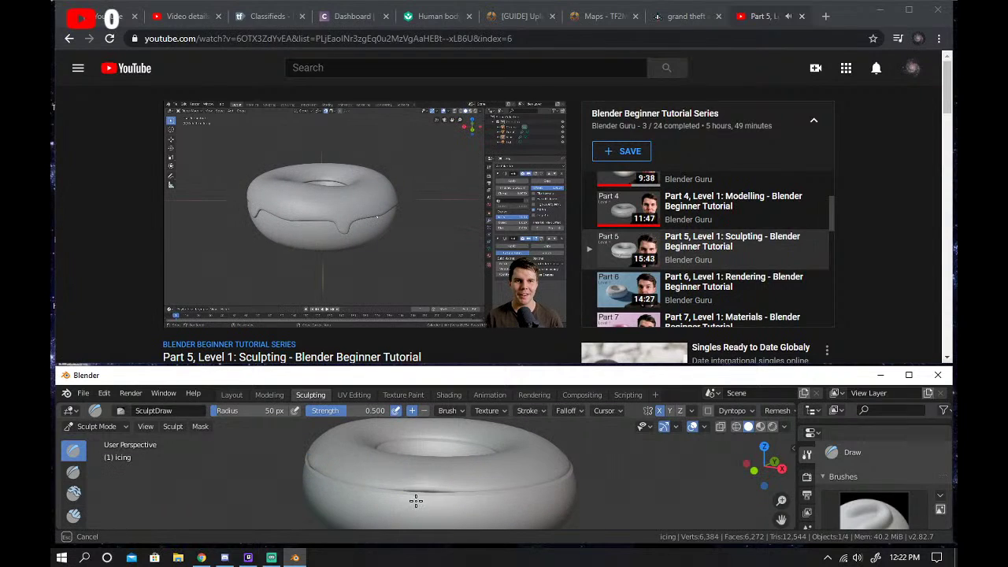
middle_drag(486, 506, 449, 476)
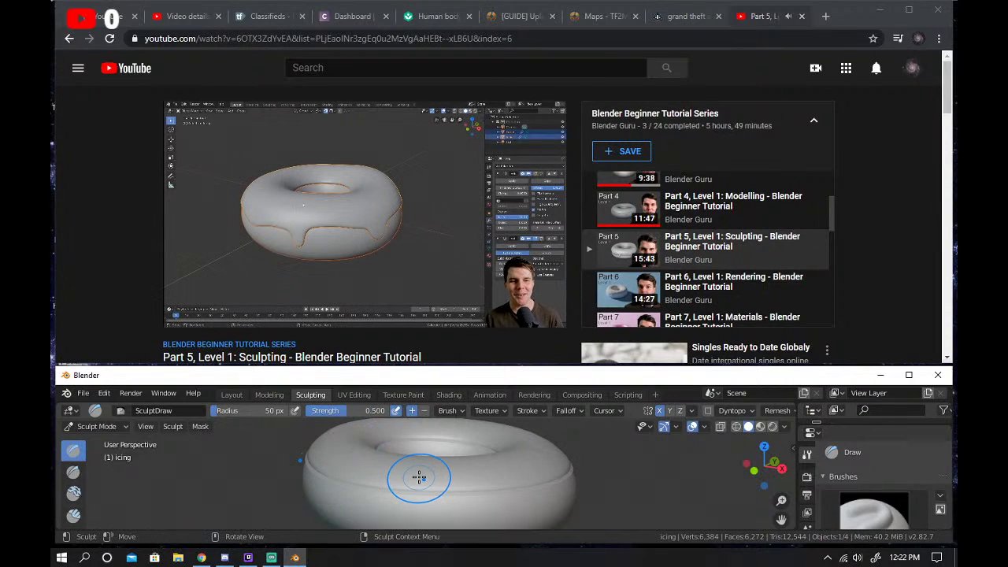
mouse_move(384, 509)
mouse_down()
mouse_move(472, 481)
mouse_move(330, 472)
mouse_move(489, 486)
mouse_up()
key(ctrl+z)
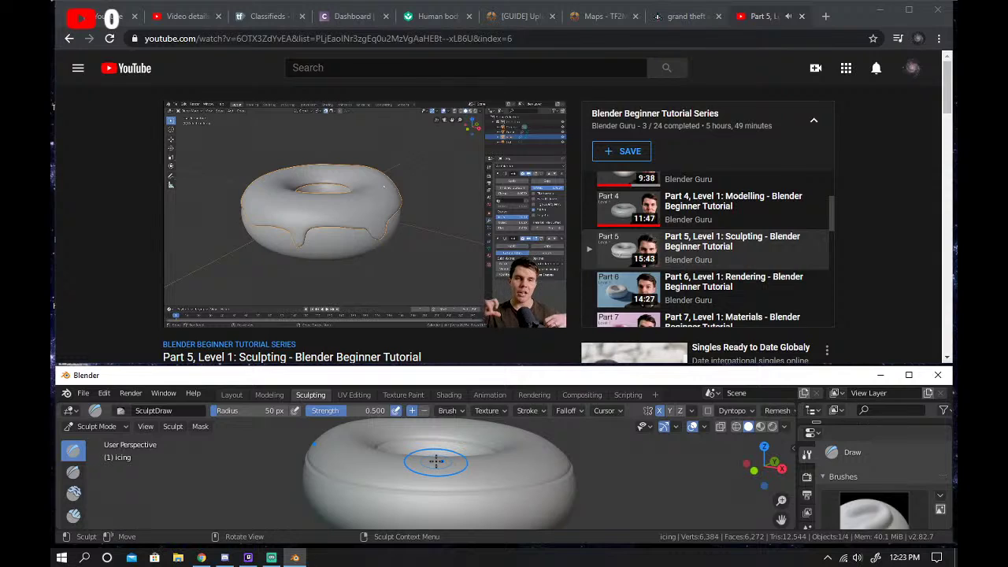
click(266, 395)
click(235, 395)
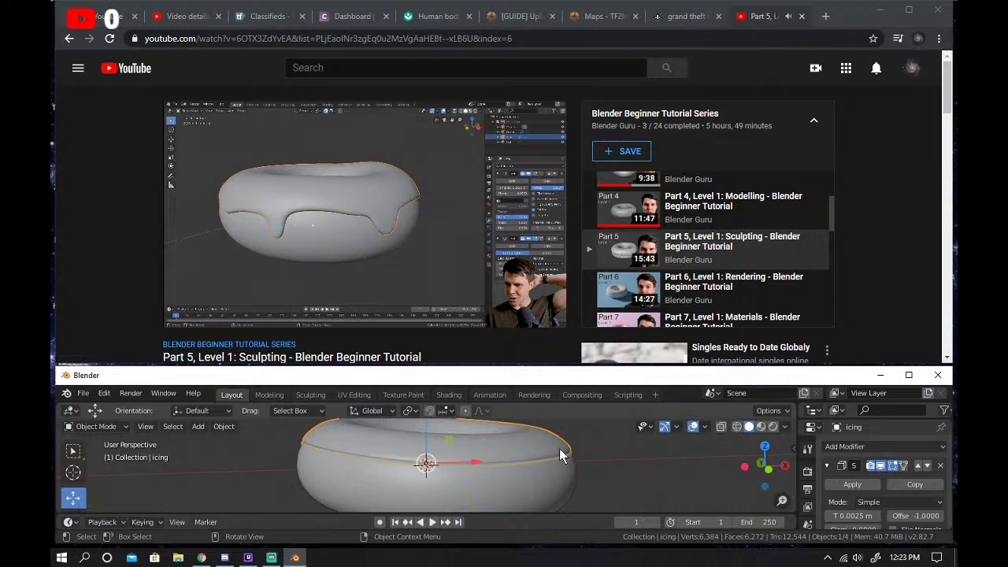
Maximize the Blender window and select the donut beneath the icing.
scroll(559, 447, down, 2)
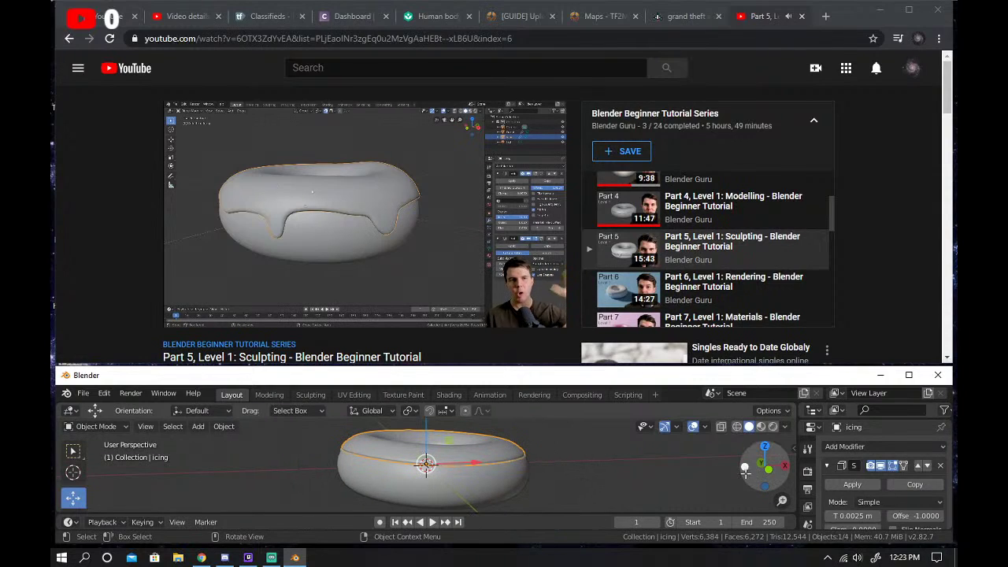
drag(760, 467, 760, 457)
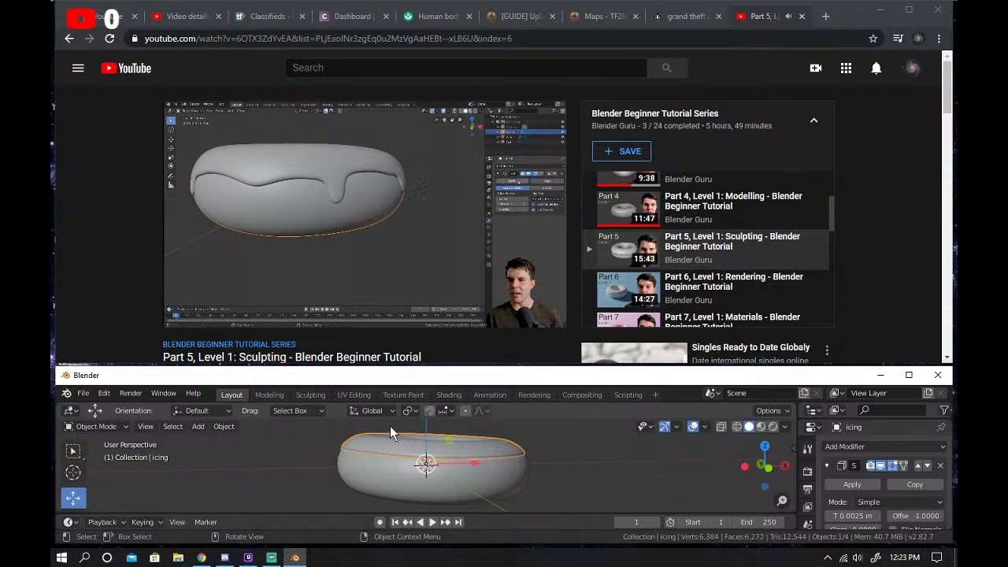
click(909, 374)
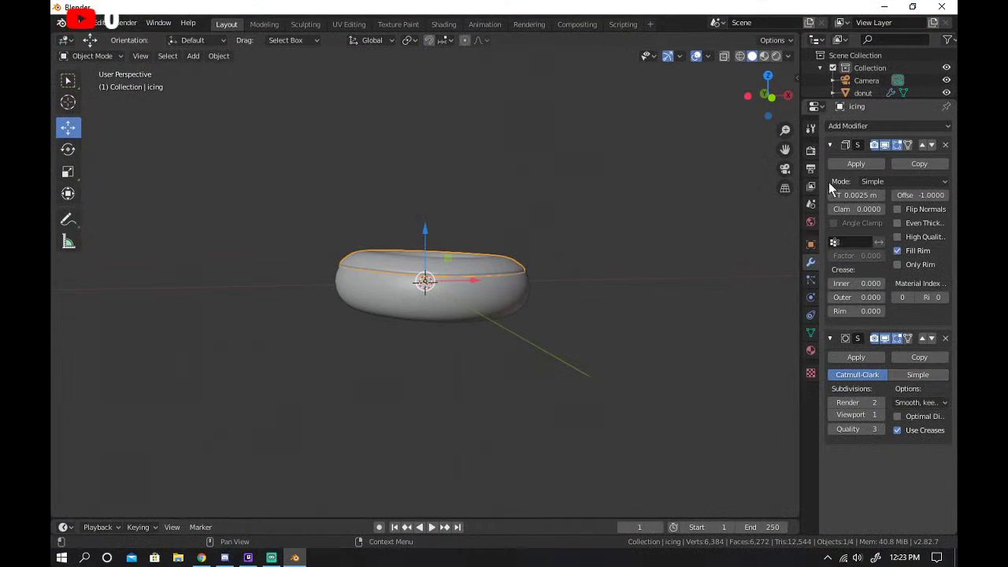
click(386, 306)
click(385, 271)
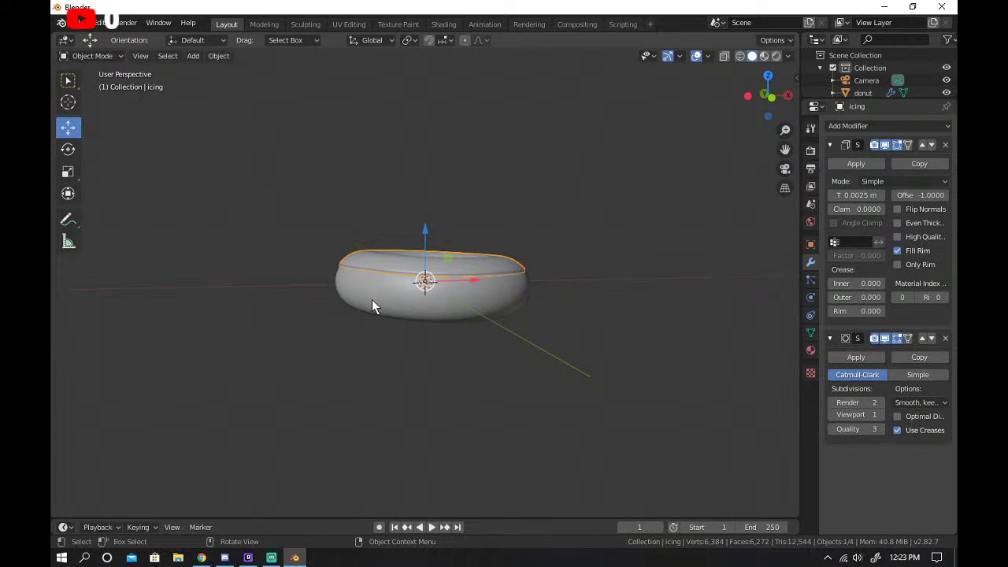
click(372, 299)
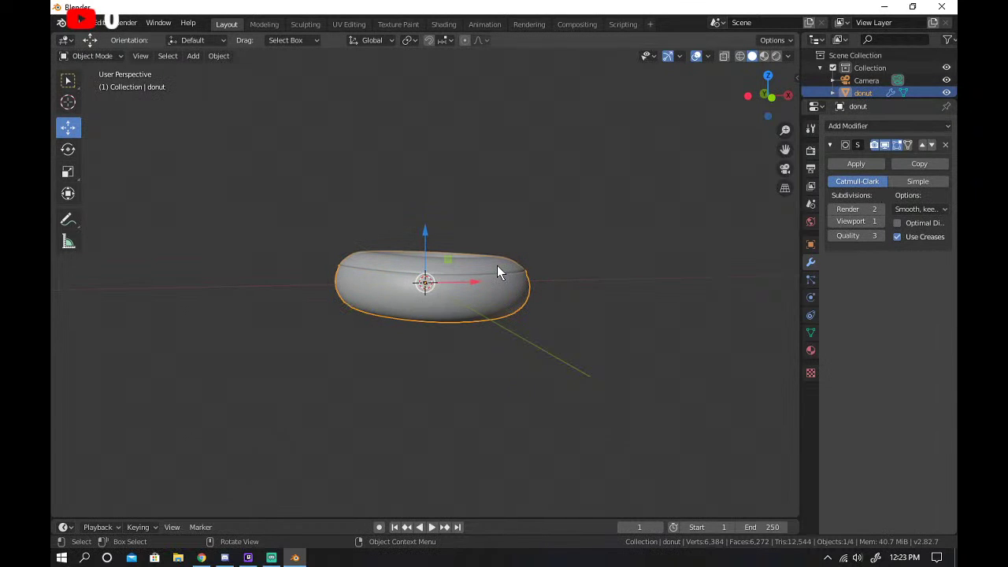
Try to apply the donut's Subdivision Surface modifier and undo back to the icing selection.
click(856, 164)
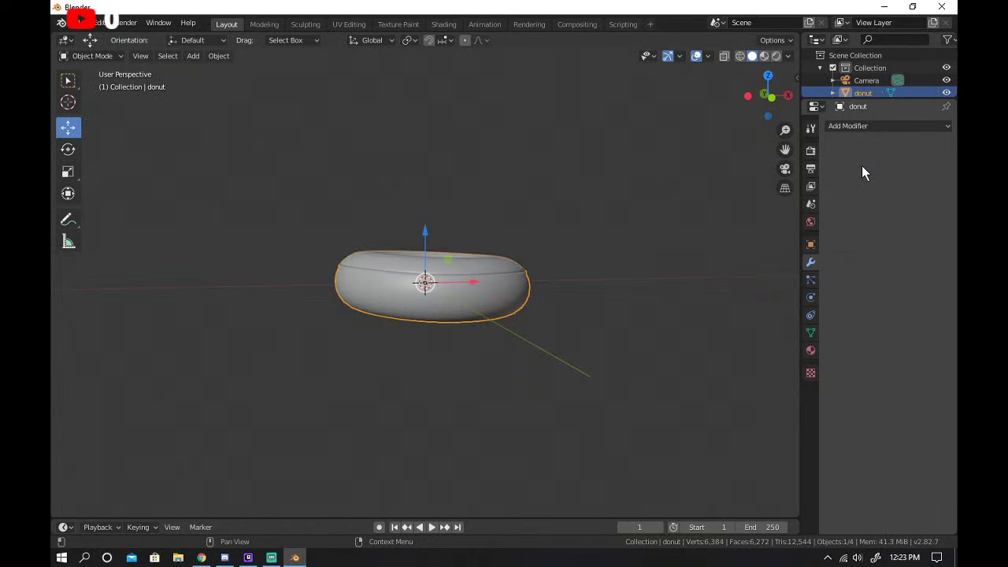
key(ctrl+z)
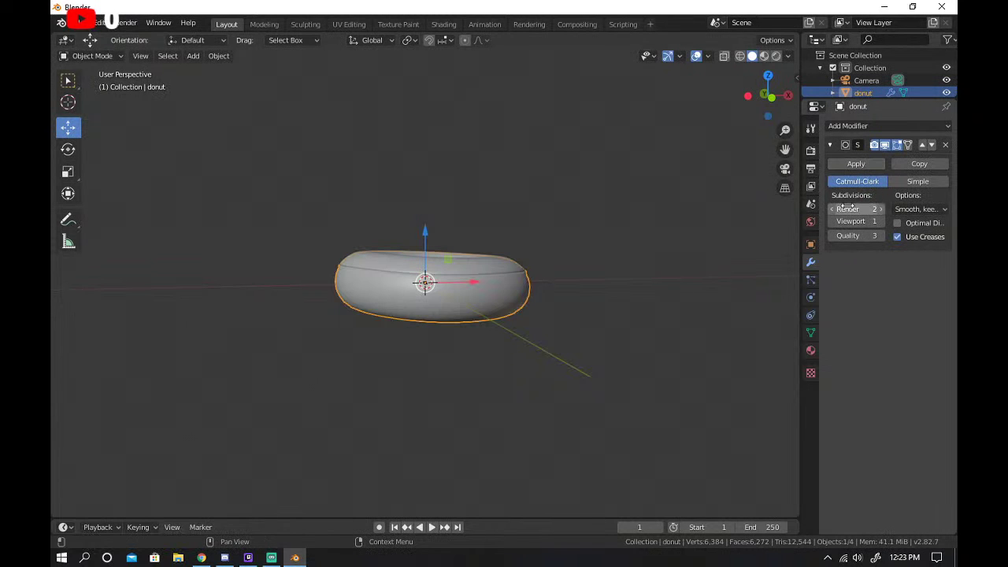
click(85, 23)
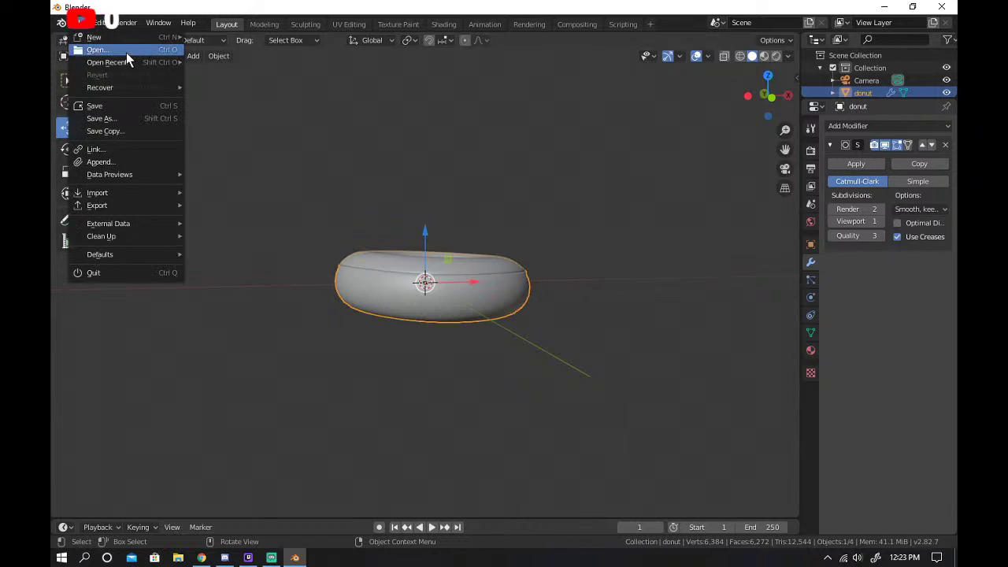
key(ctrl+z)
key(ctrl+z)
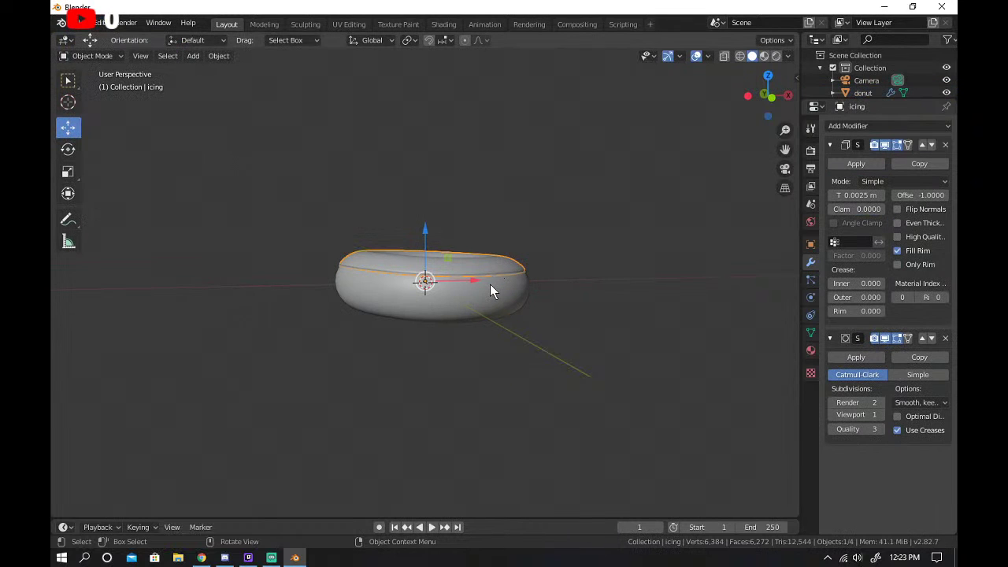
Select the icing and the donut together, with the donut as the active object.
key(ctrl+shift+z)
key(ctrl+shift+z)
shift+click(482, 288)
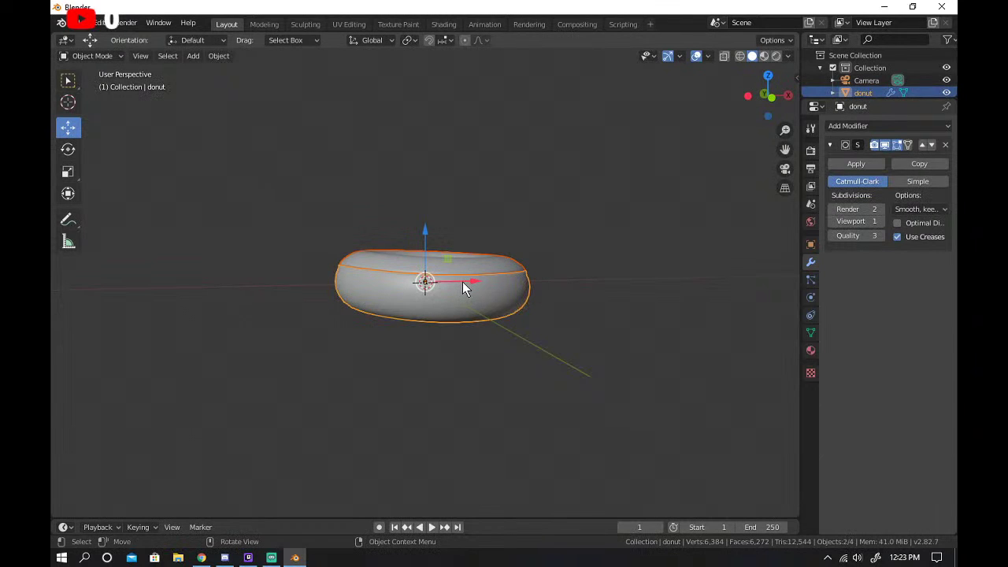
Try scaling and moving the donut and icing together, undoing each change.
key(s)
click(637, 269)
key(ctrl+z)
key(g)
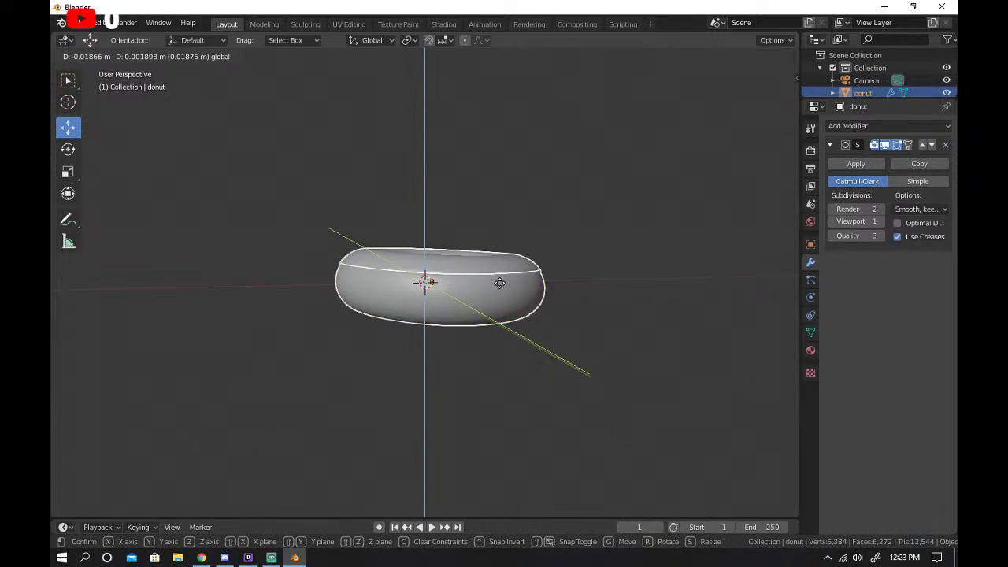
click(570, 285)
key(ctrl+z)
Copy the selected donut and icing and paste them as a second set.
key(ctrl+c)
key(ctrl+v)
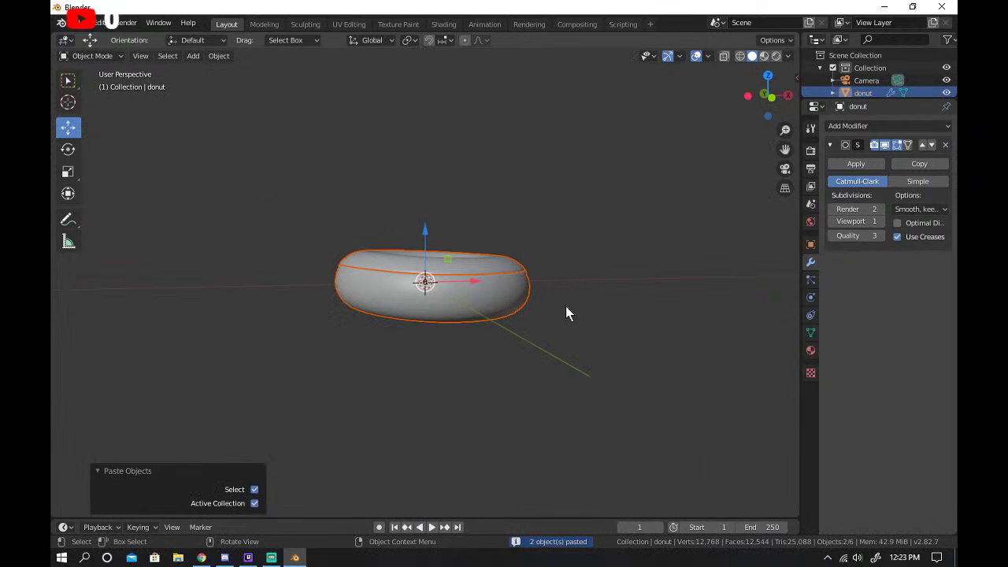
scroll(565, 306, down, 3)
scroll(505, 368, down, 2)
right_click(483, 419)
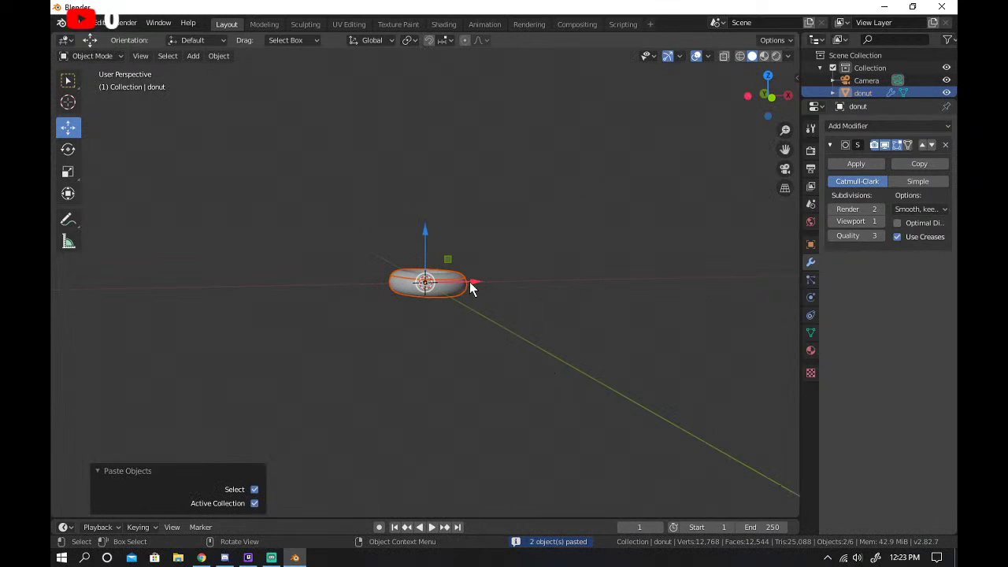
Move the pasted donut and icing along the X axis until they sit beside the original set.
key(g)
key(x)
click(672, 288)
key(g)
key(x)
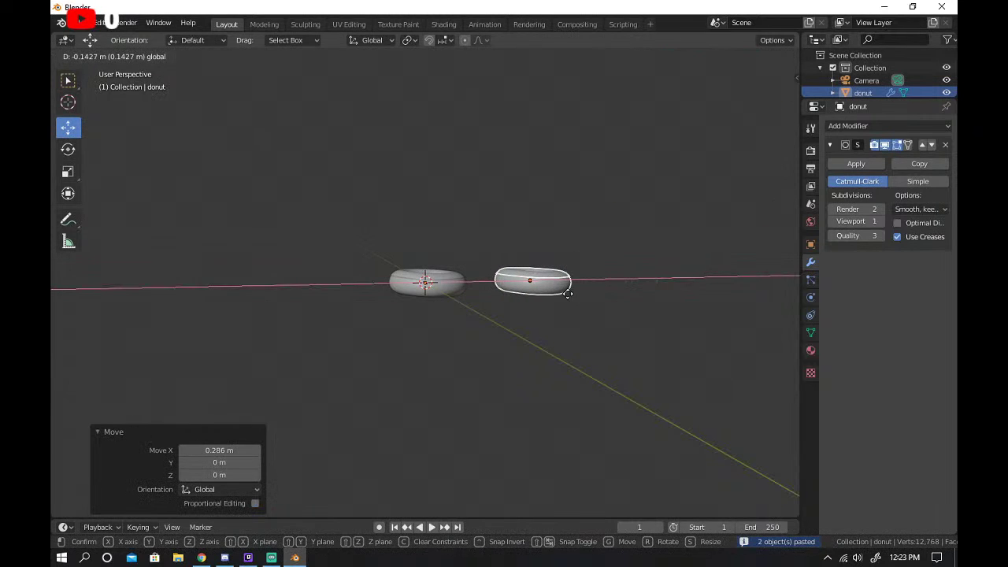
key(Escape)
Apply the original donut's Subdivision Surface modifier and the original icing's Solidify and Subdivision Surface modifiers.
click(411, 293)
scroll(423, 268, up, 6)
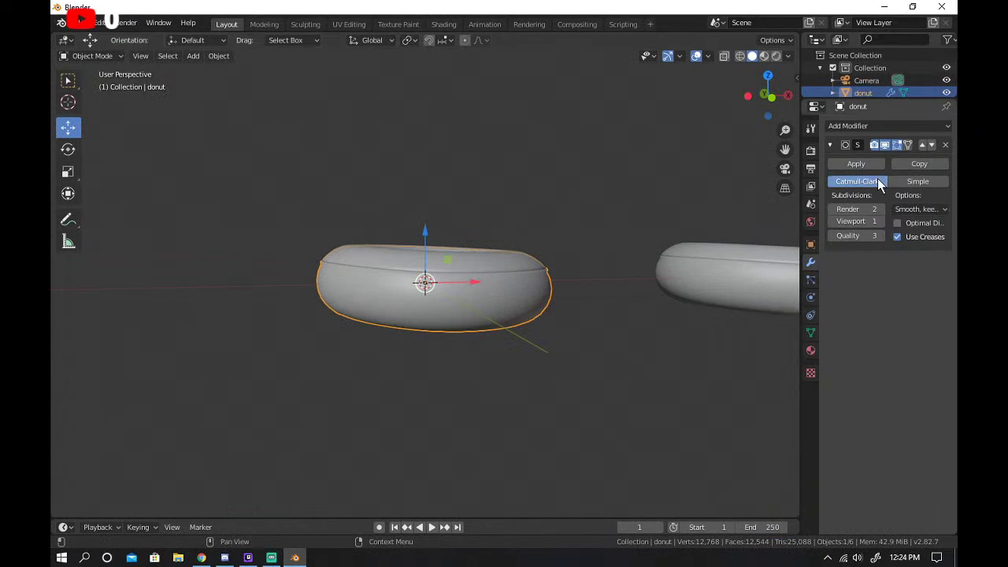
click(855, 163)
click(542, 259)
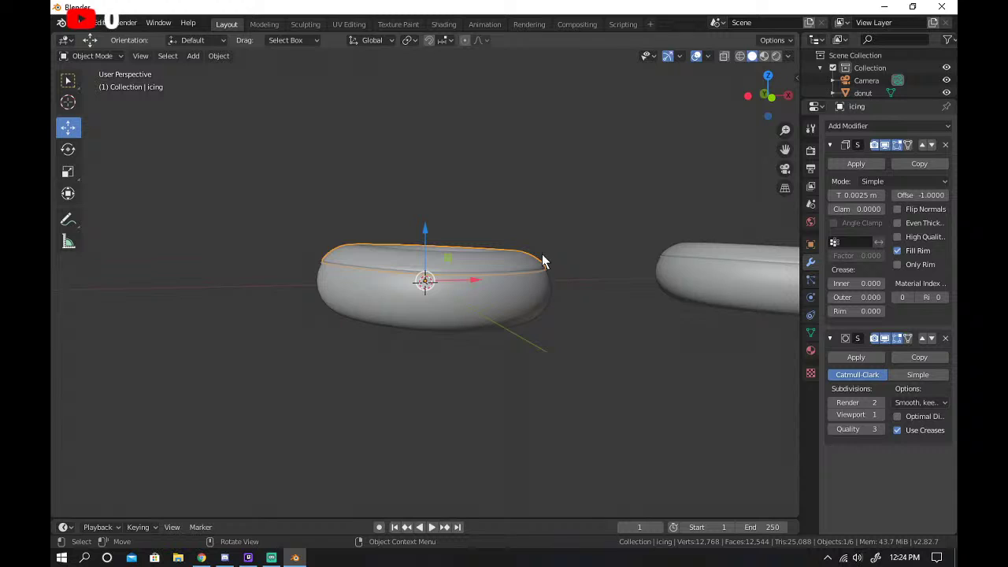
click(856, 163)
click(856, 163)
click(513, 223)
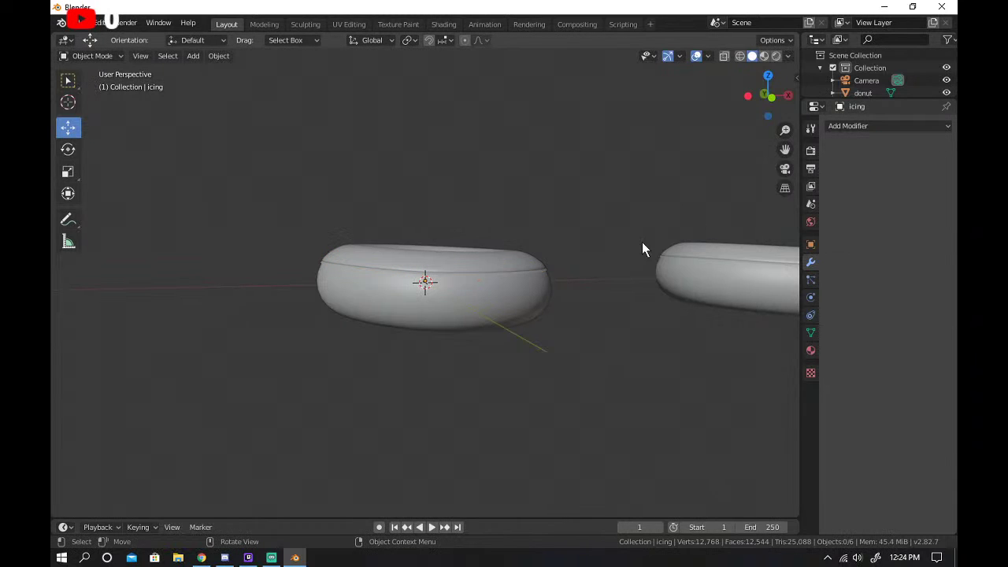
Compare the modifiers on the copied donut with those on the original donut.
click(712, 256)
click(705, 250)
click(701, 262)
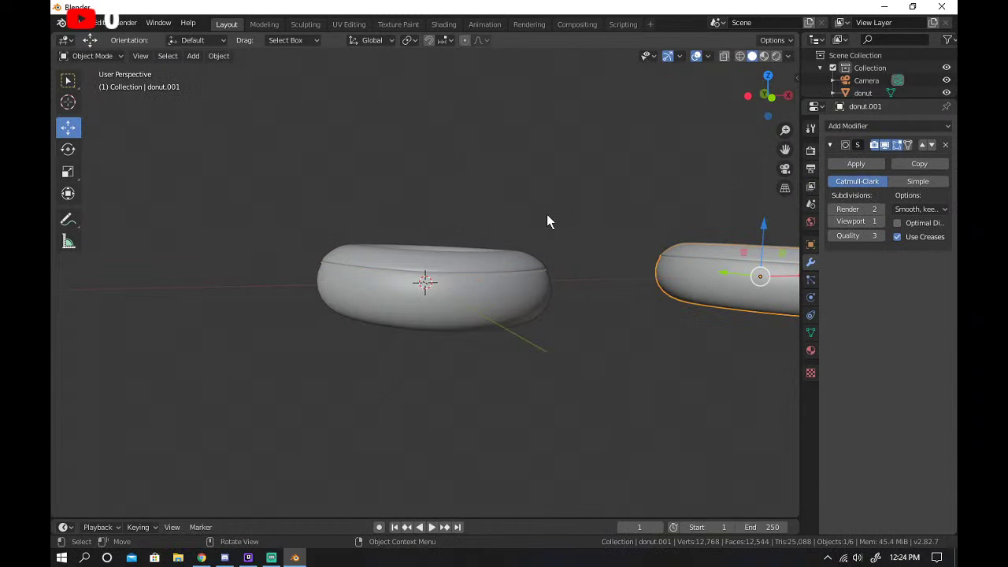
scroll(858, 79, down, 2)
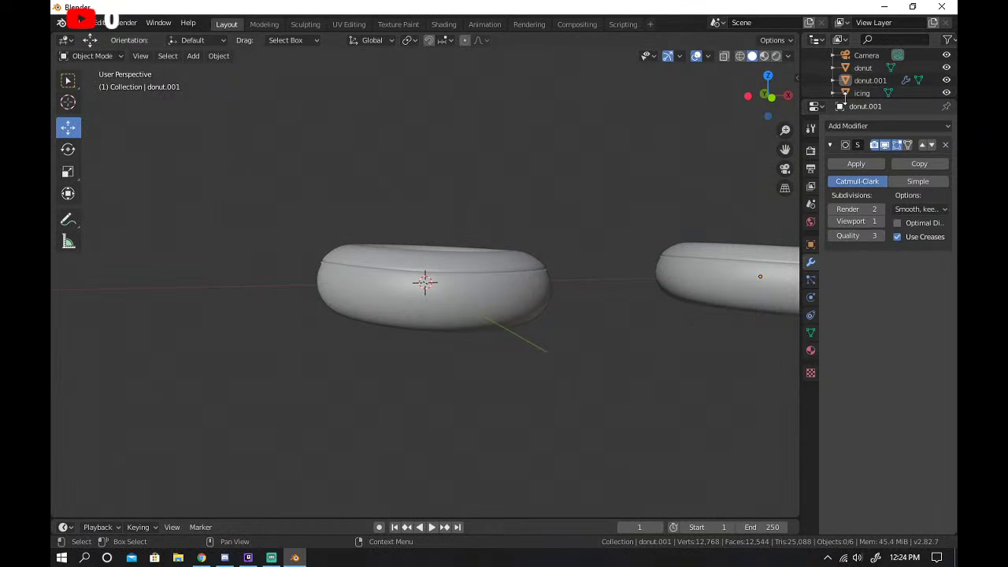
scroll(844, 95, up, 3)
click(483, 271)
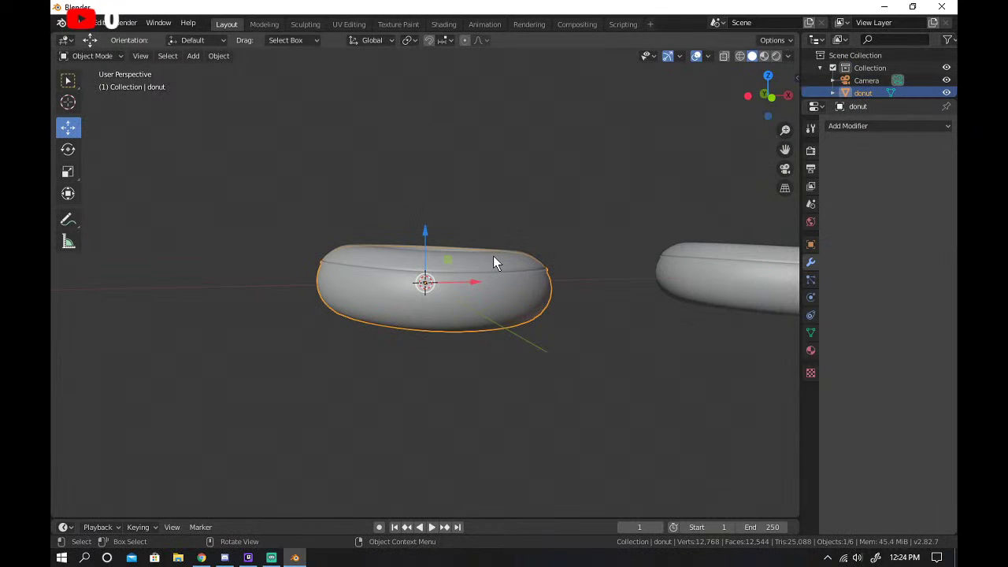
Switch to the browser, skip the Part 5 sculpting tutorial ahead, and return to Blender to check the outliner's modifier markers.
click(202, 557)
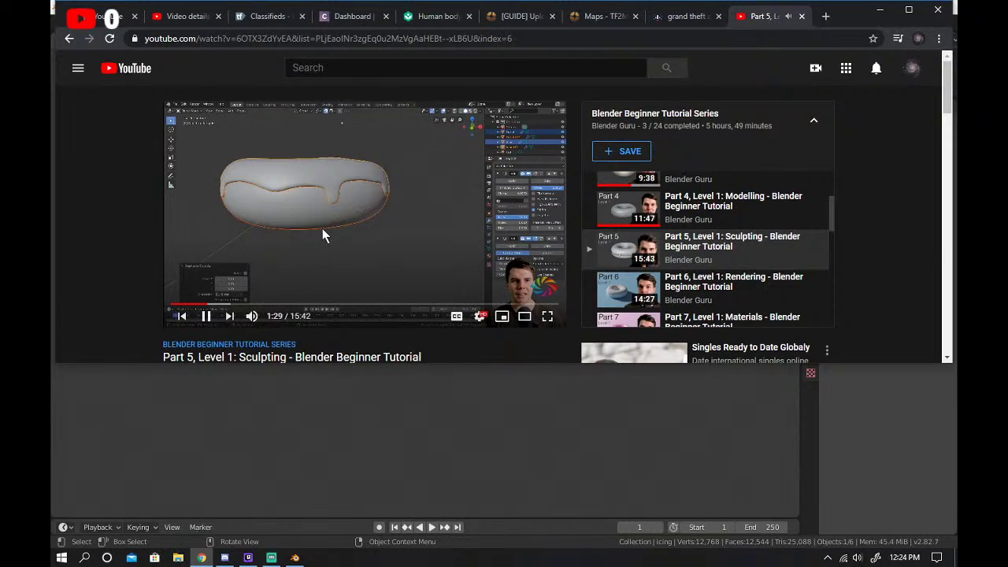
click(227, 306)
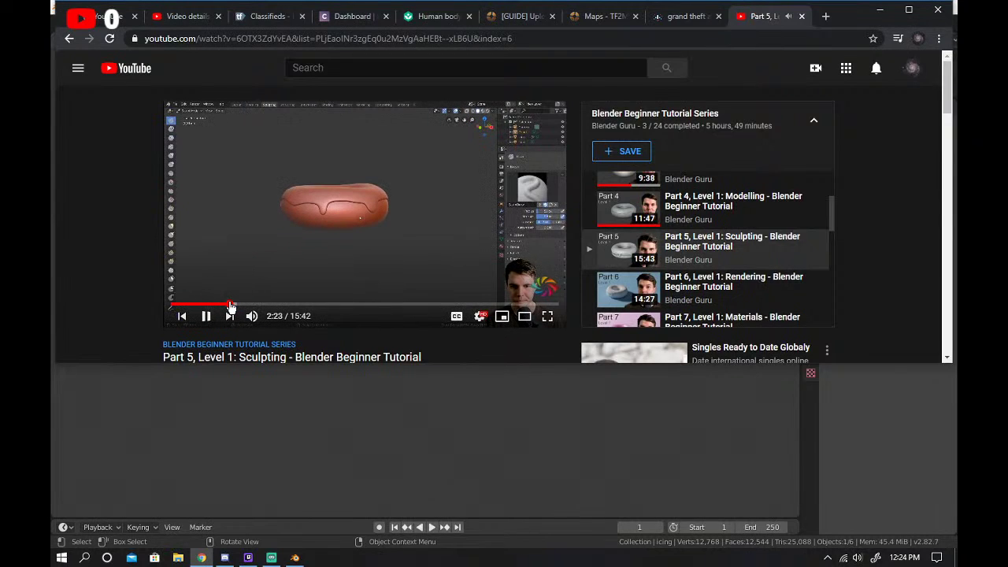
click(294, 558)
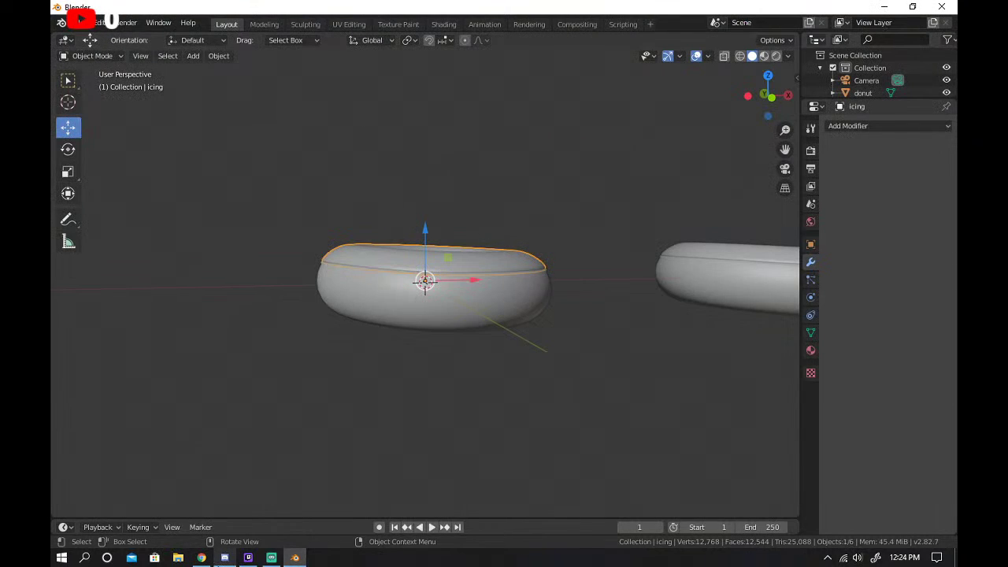
click(202, 557)
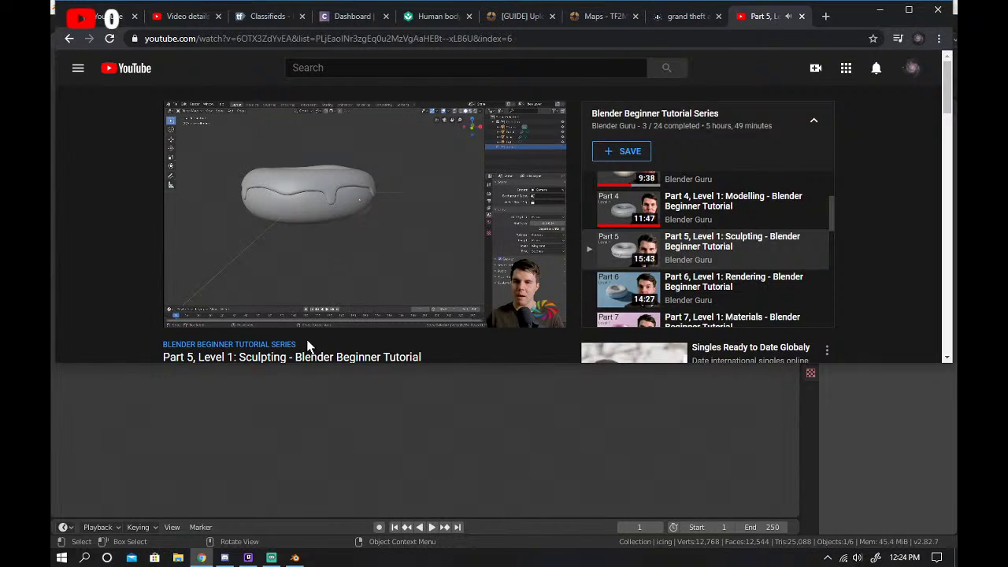
click(295, 558)
scroll(897, 83, down, 2)
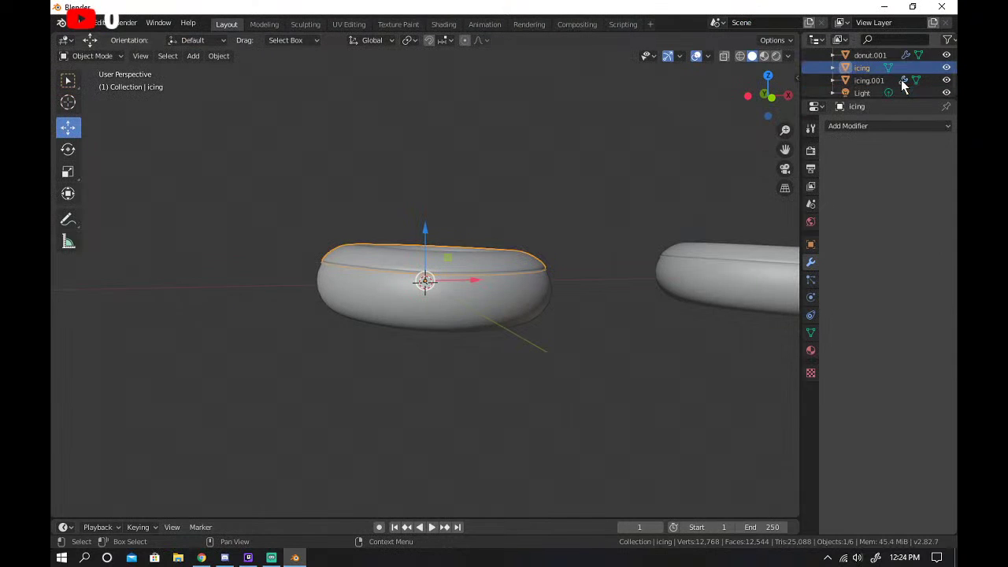
scroll(901, 80, up, 2)
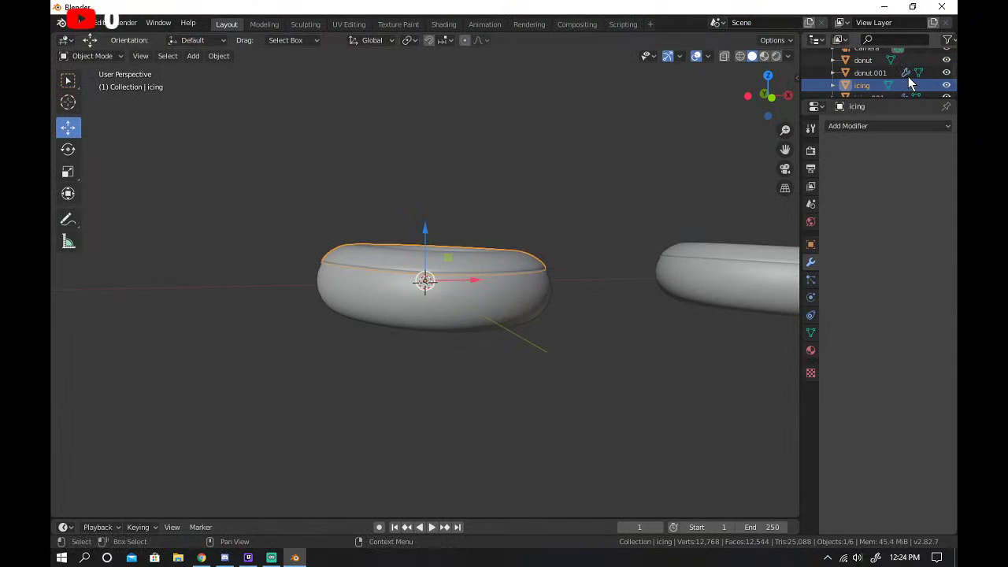
Check the tutorial, return to Blender, and shrink its window so it sits directly beneath the video.
click(202, 557)
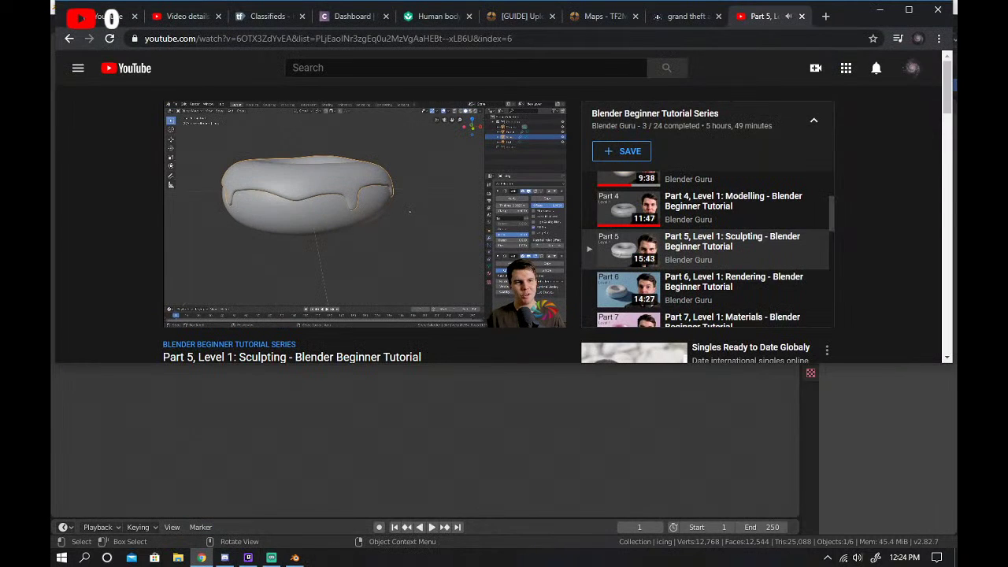
click(294, 558)
click(908, 8)
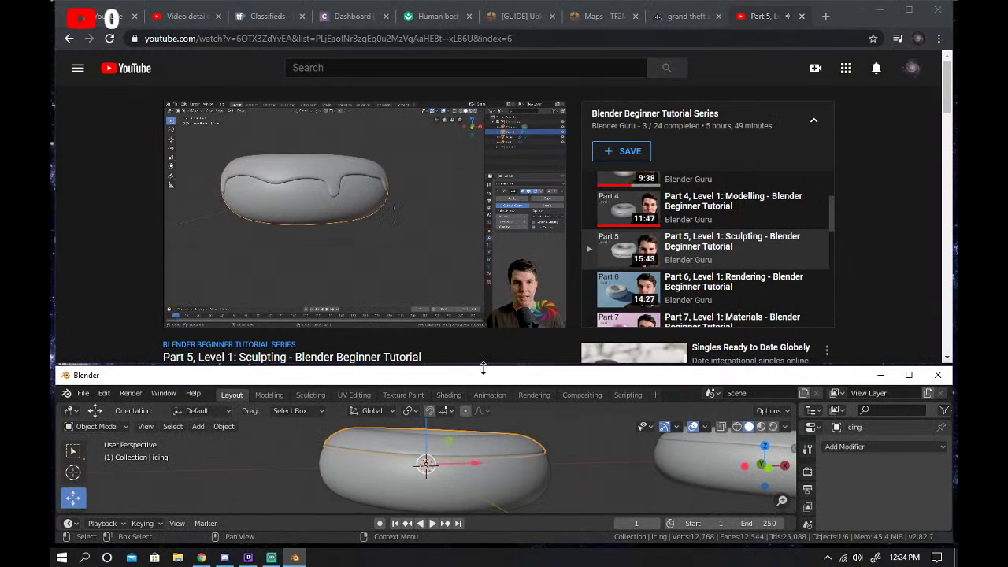
drag(483, 368, 522, 333)
Select the original donut and open it in the Sculpting workspace.
click(390, 448)
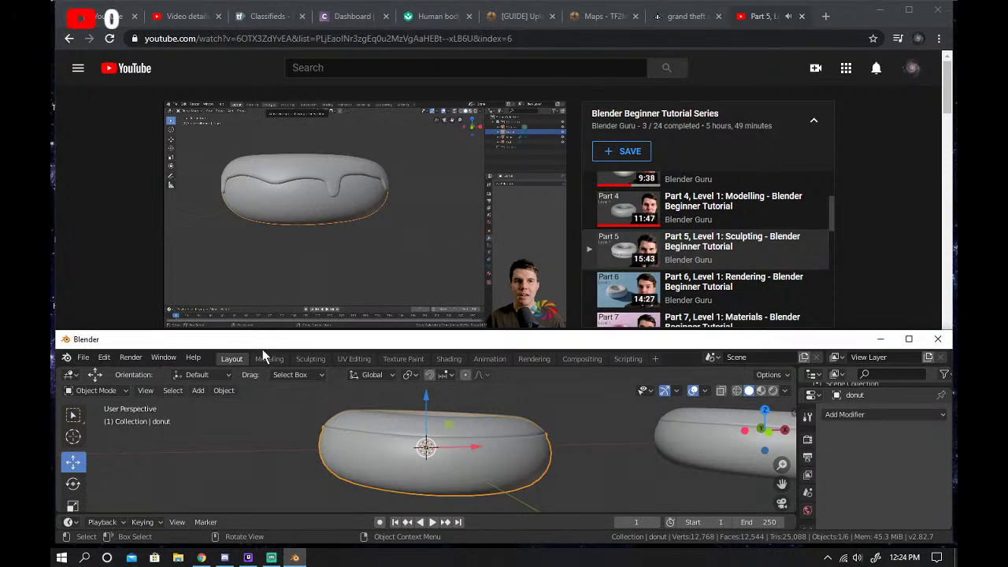
click(311, 359)
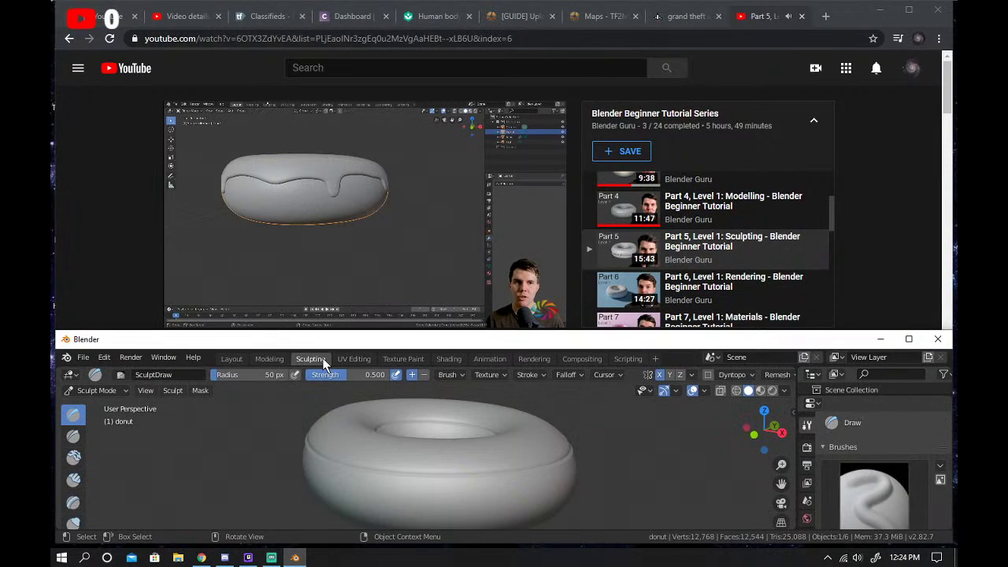
click(276, 360)
click(310, 360)
Set the Draw brush radius to 219 px, try a stroke on the donut's side, and undo it.
mouse_move(463, 474)
mouse_down()
mouse_move(491, 523)
mouse_move(384, 468)
mouse_move(475, 443)
mouse_move(418, 456)
mouse_up()
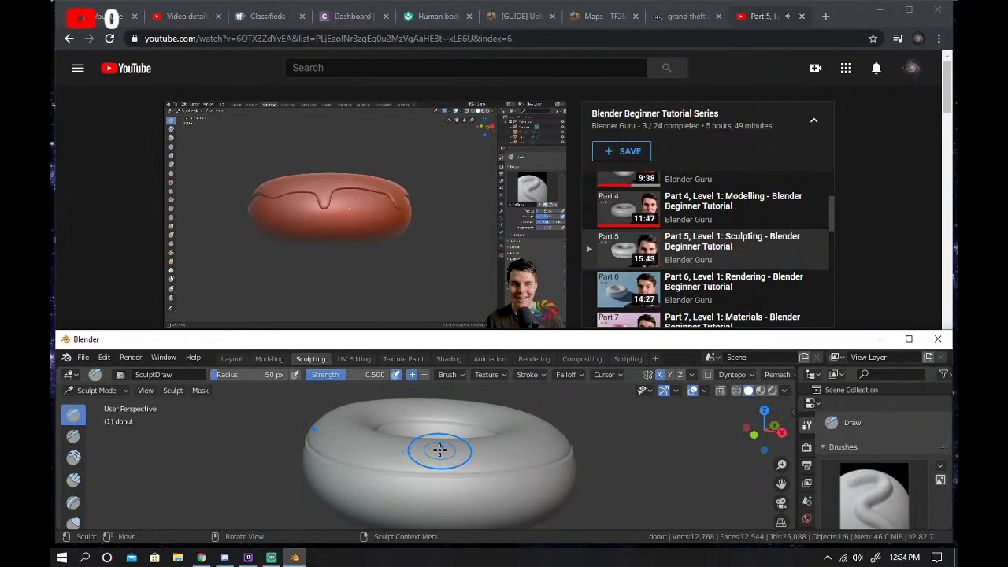
mouse_move(439, 450)
middle_down()
mouse_move(304, 438)
mouse_move(296, 449)
mouse_move(303, 439)
mouse_move(432, 465)
middle_up()
right_click(437, 466)
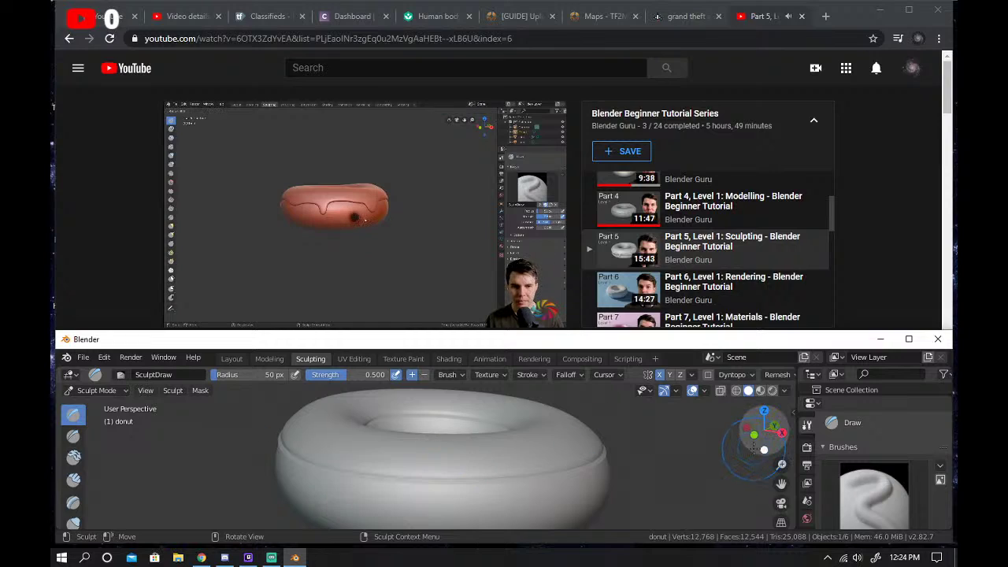
drag(762, 446, 759, 431)
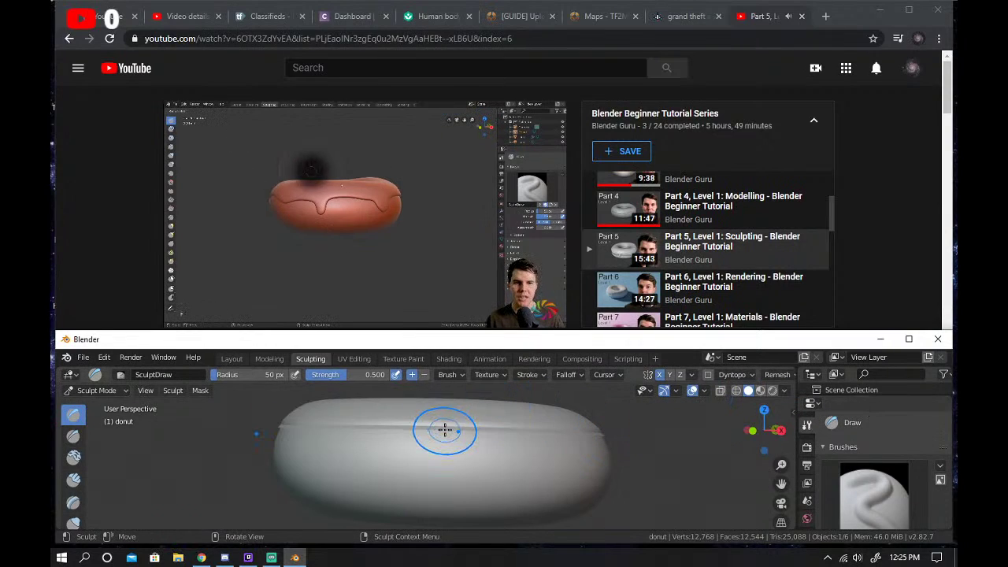
key(f)
click(579, 506)
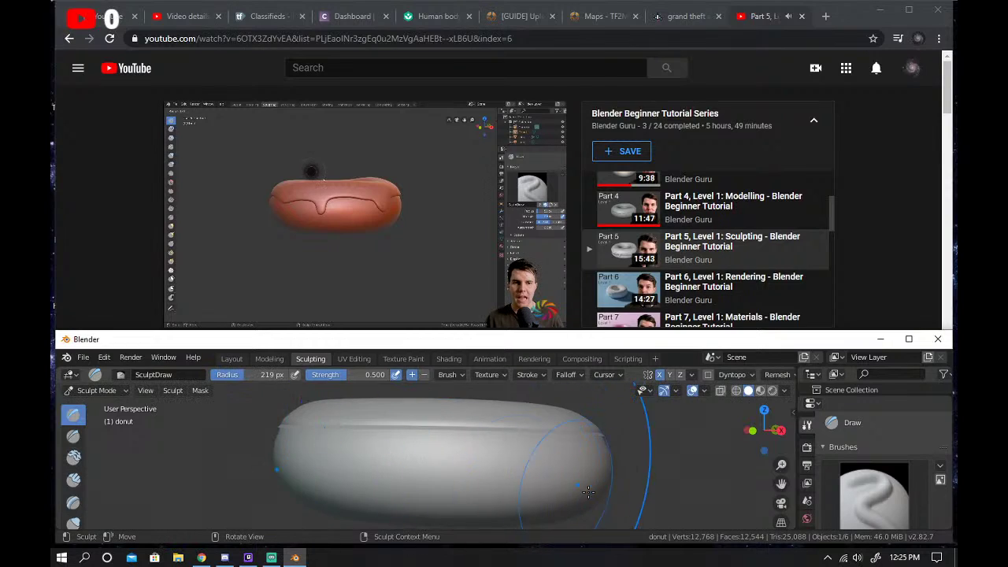
drag(443, 449, 379, 459)
key(ctrl+z)
Set the Draw brush radius to 76 px and try strokes across the donut's side, undoing them.
key(f)
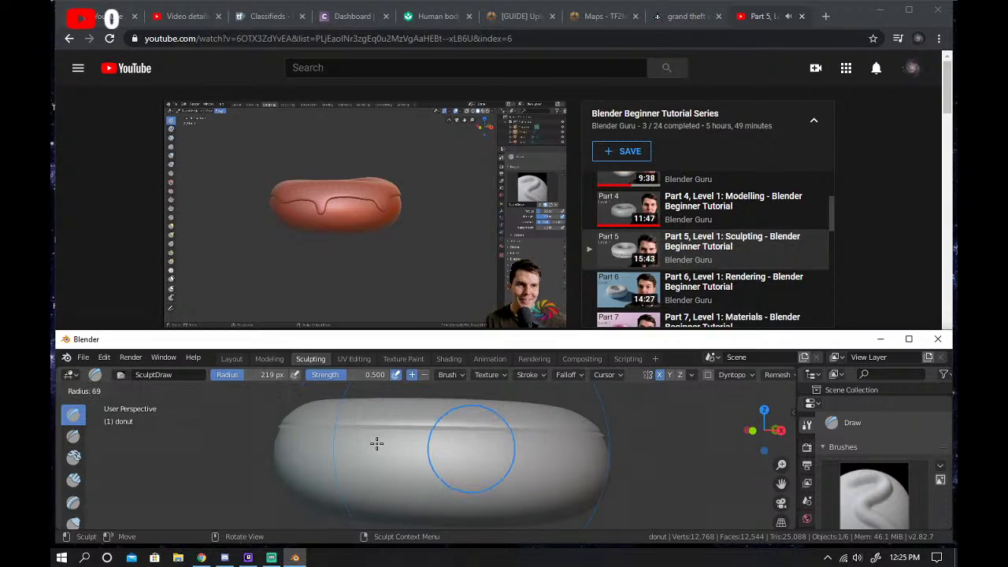
click(383, 444)
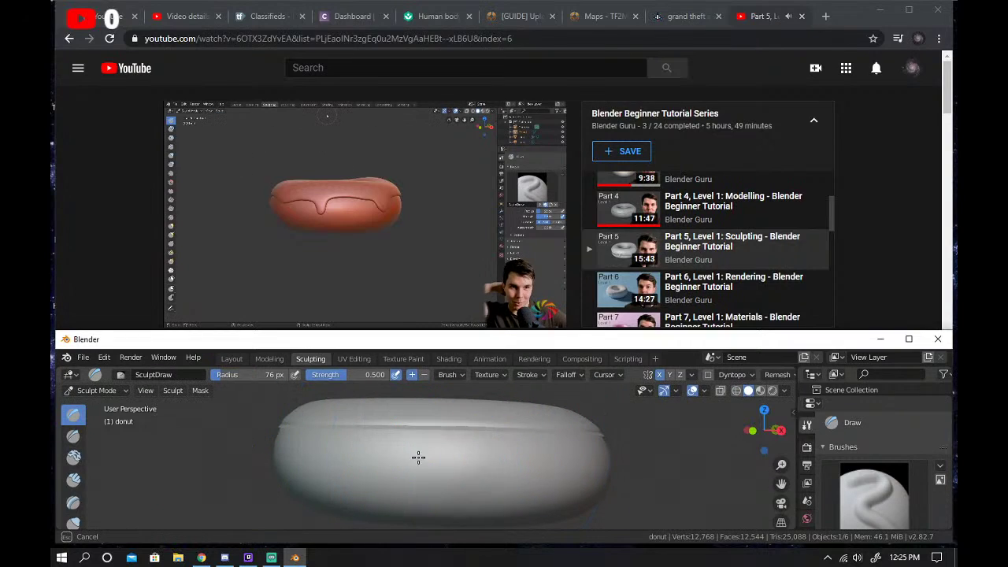
drag(418, 457, 488, 451)
key(ctrl+z)
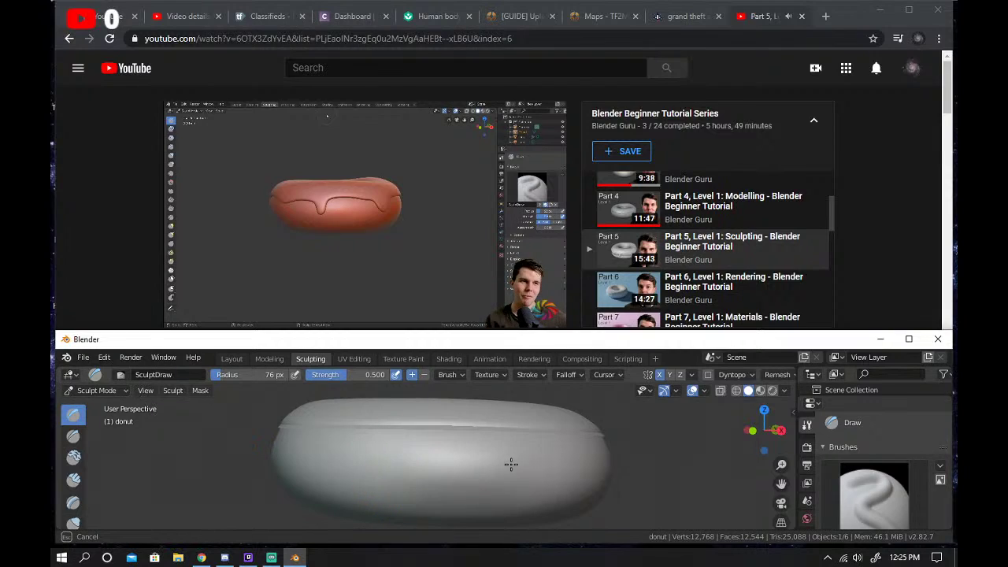
mouse_move(598, 476)
mouse_down()
mouse_move(299, 473)
mouse_move(268, 425)
mouse_move(501, 426)
mouse_up()
key(ctrl+z)
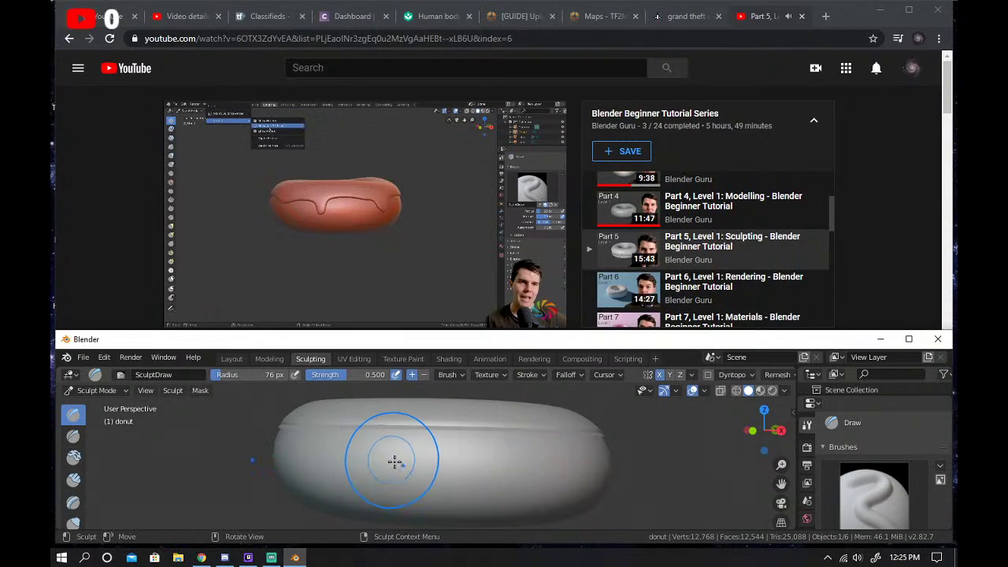
drag(394, 461, 506, 461)
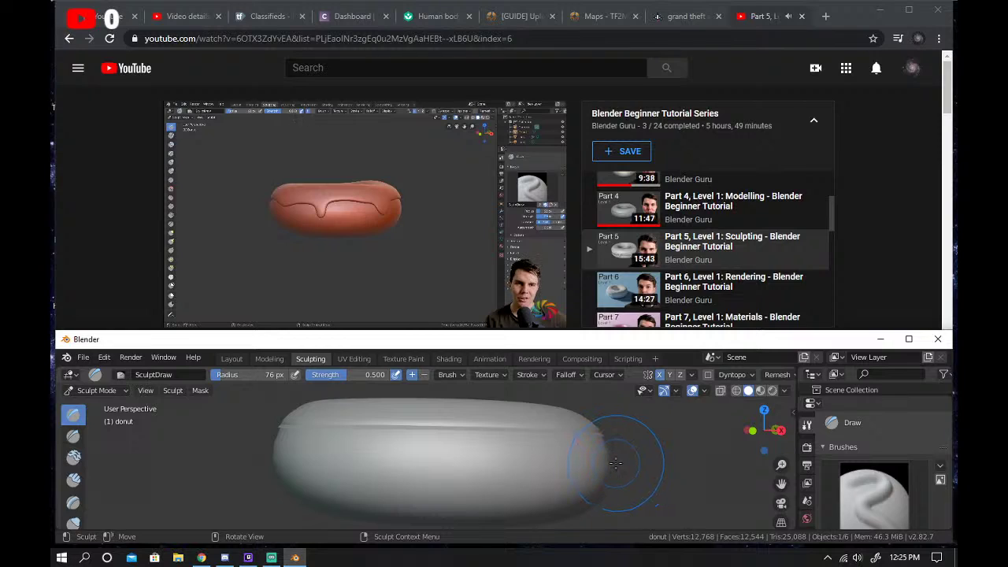
scroll(592, 448, down, 1)
scroll(590, 446, up, 1)
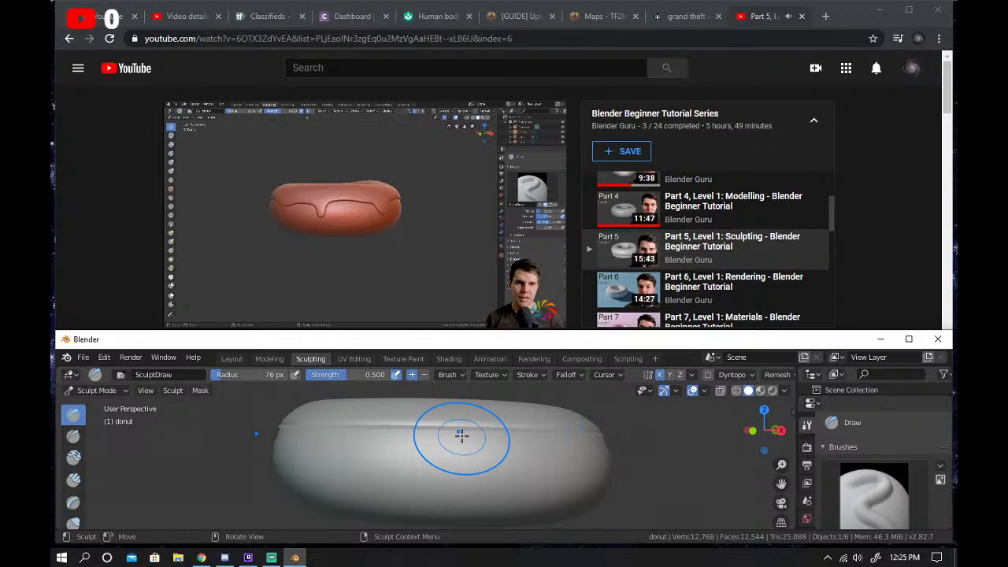
scroll(415, 422, up, 3)
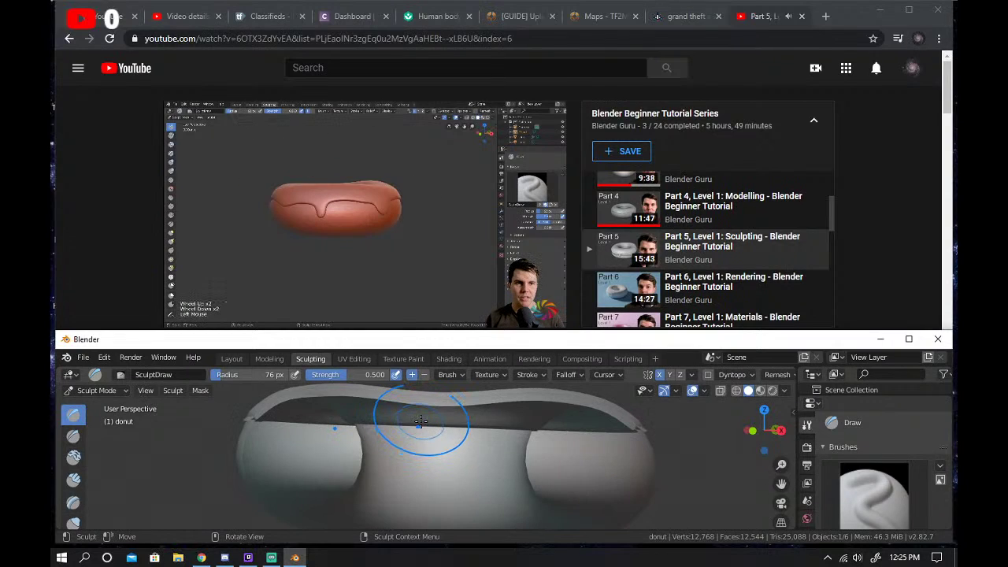
scroll(421, 422, down, 4)
scroll(421, 421, up, 1)
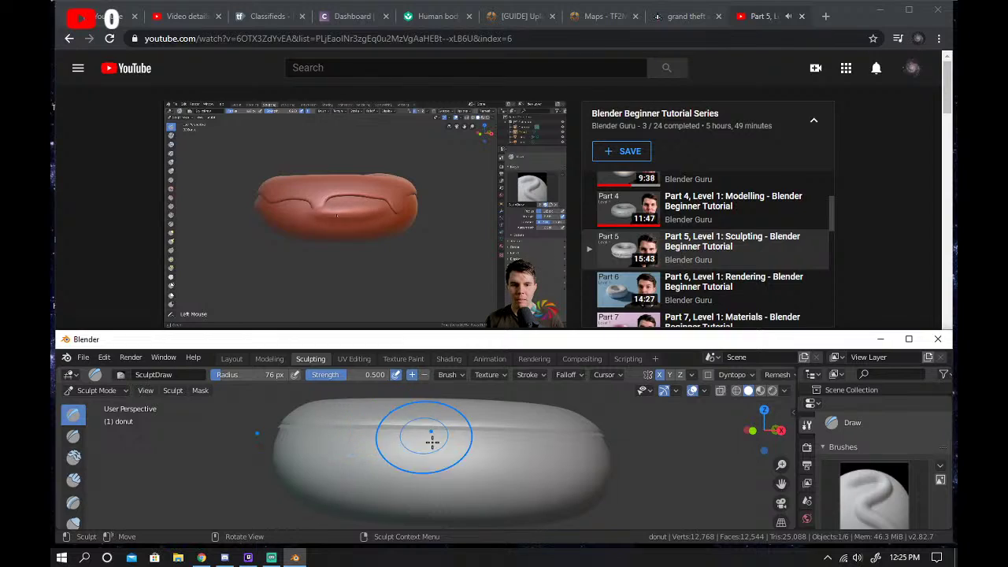
Try raising the donut's outer edge with Draw strokes from an elevated view, and undo the sculpting.
mouse_move(432, 438)
middle_down()
mouse_move(398, 480)
mouse_move(560, 434)
mouse_move(520, 449)
mouse_move(377, 457)
mouse_move(551, 416)
mouse_move(522, 438)
mouse_move(754, 444)
middle_up()
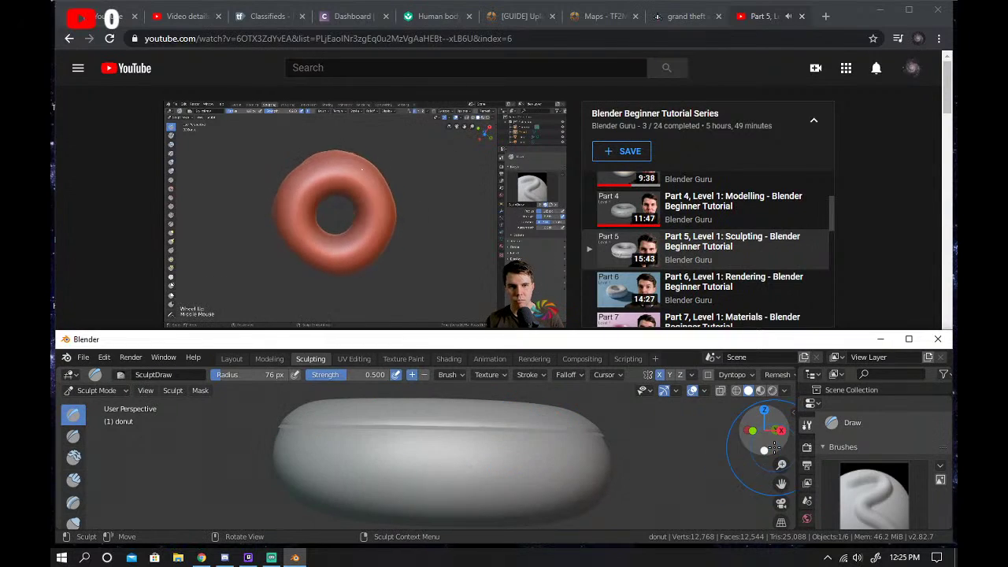
drag(754, 445, 754, 466)
middle_drag(450, 439, 552, 486)
mouse_move(551, 485)
mouse_down()
mouse_move(438, 506)
mouse_move(556, 454)
mouse_move(331, 466)
mouse_move(555, 466)
mouse_up()
drag(449, 502, 548, 468)
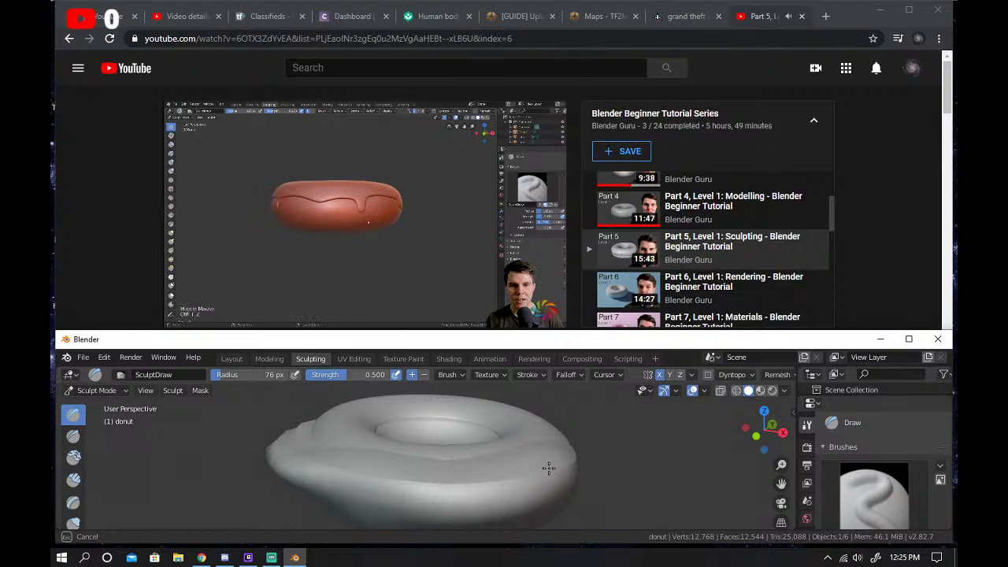
key(z)
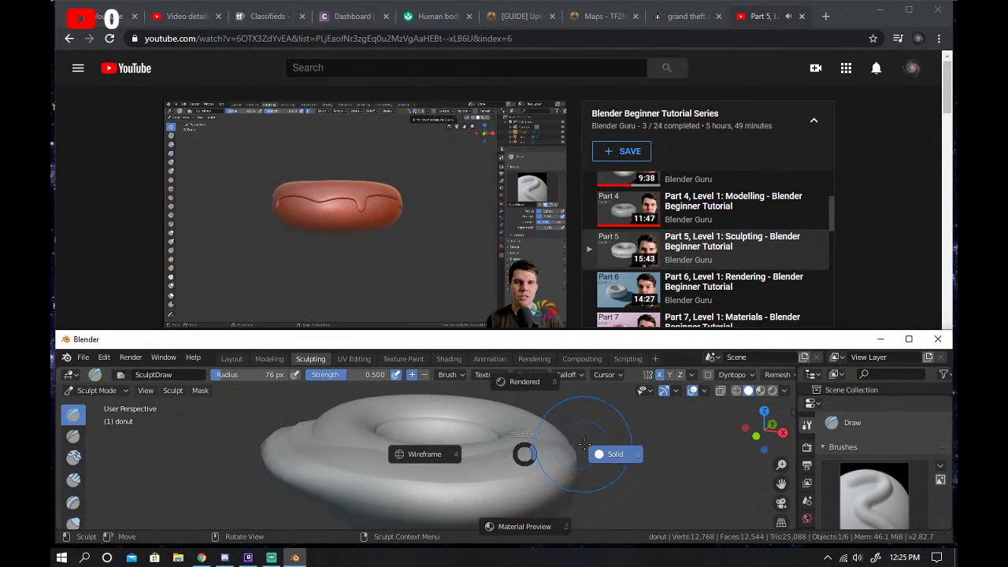
click(665, 431)
key(ctrl+z)
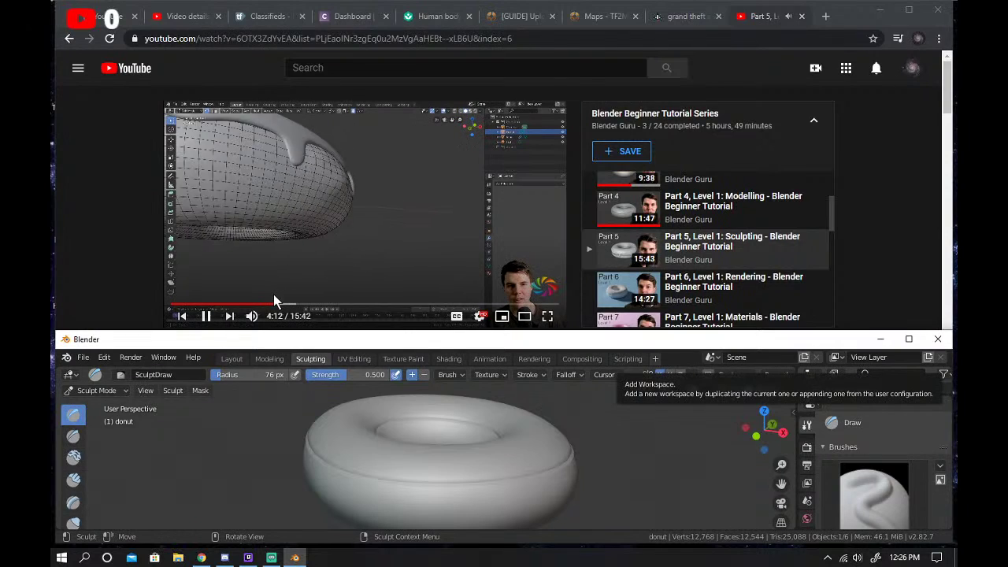
Rewind the sculpting tutorial to about 3:57, view it briefly in full screen, and return to Blender.
click(271, 304)
click(547, 319)
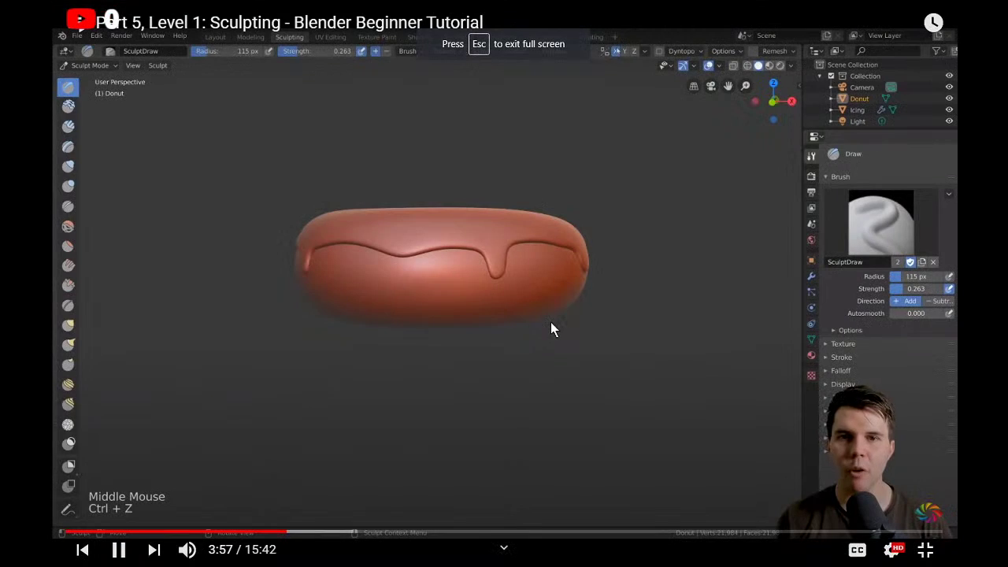
click(925, 549)
click(429, 496)
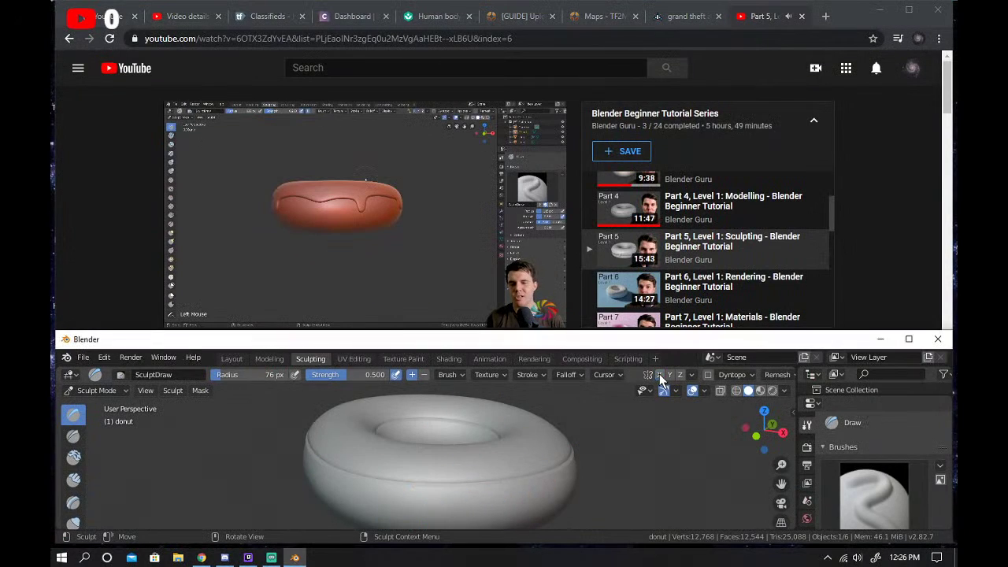
Try resizing the Draw brush over the donut's side, to 78 px and finally to 10 px.
middle_drag(456, 501, 696, 494)
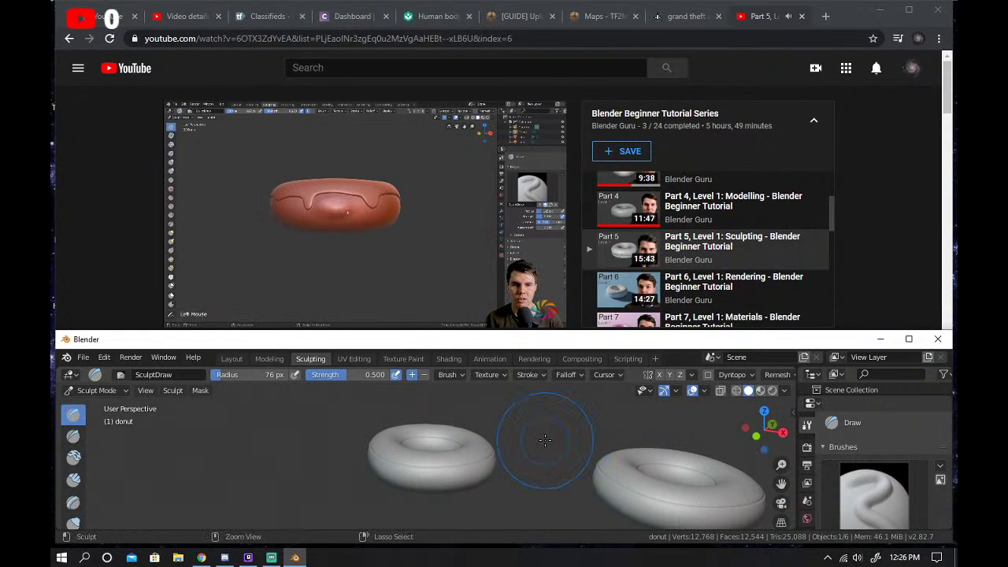
mouse_move(443, 425)
middle_down()
mouse_move(467, 474)
mouse_move(450, 473)
middle_up()
scroll(450, 479, up, 3)
key(f)
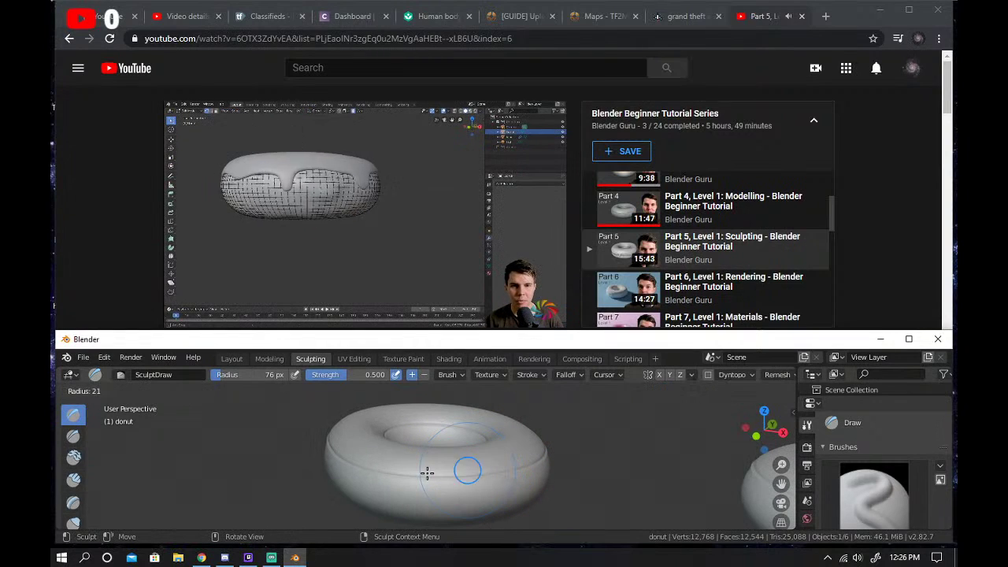
click(468, 488)
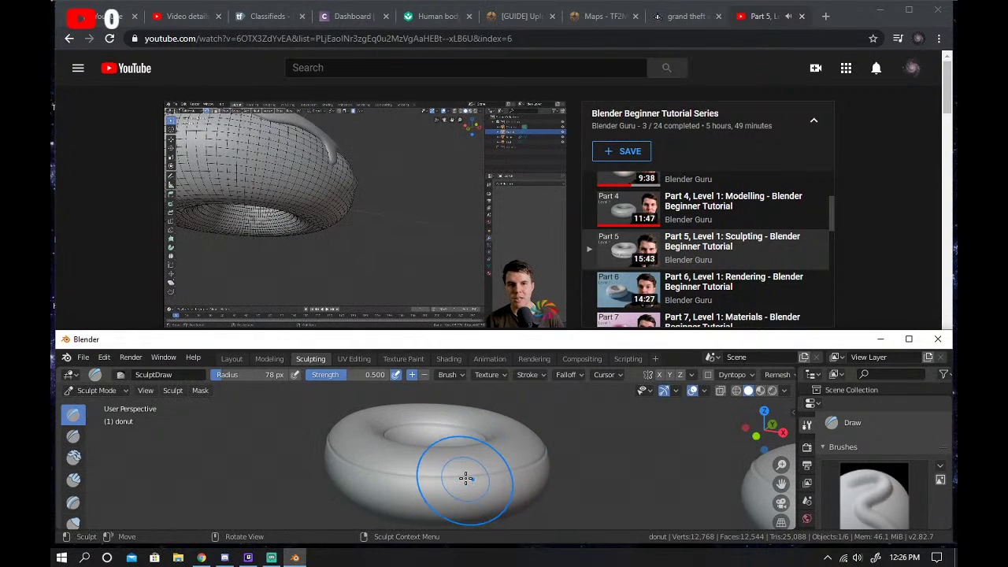
key(f)
click(423, 470)
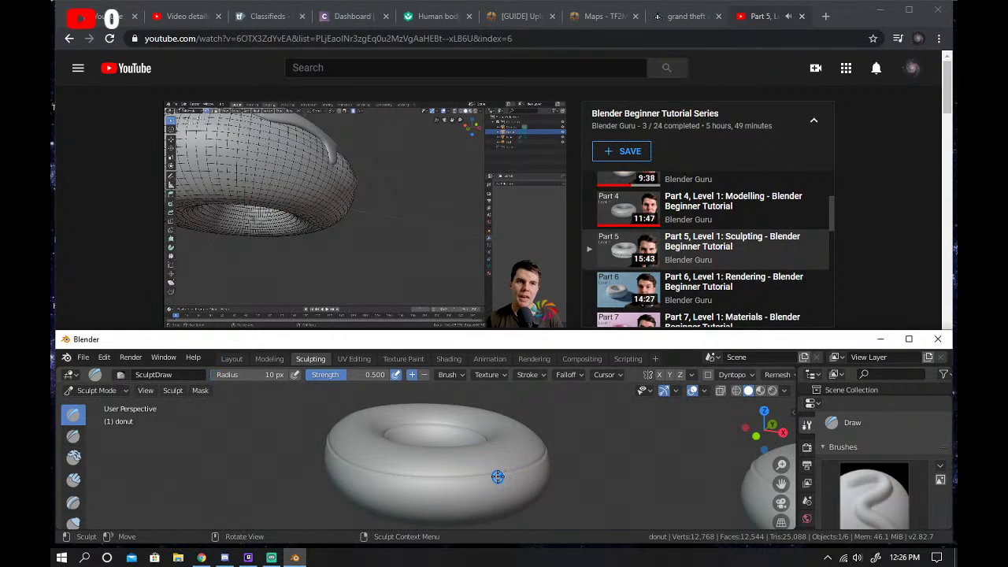
Undo the recent brush changes and put the donut back into Sculpt Mode in the Sculpting workspace.
key(ctrl+z)
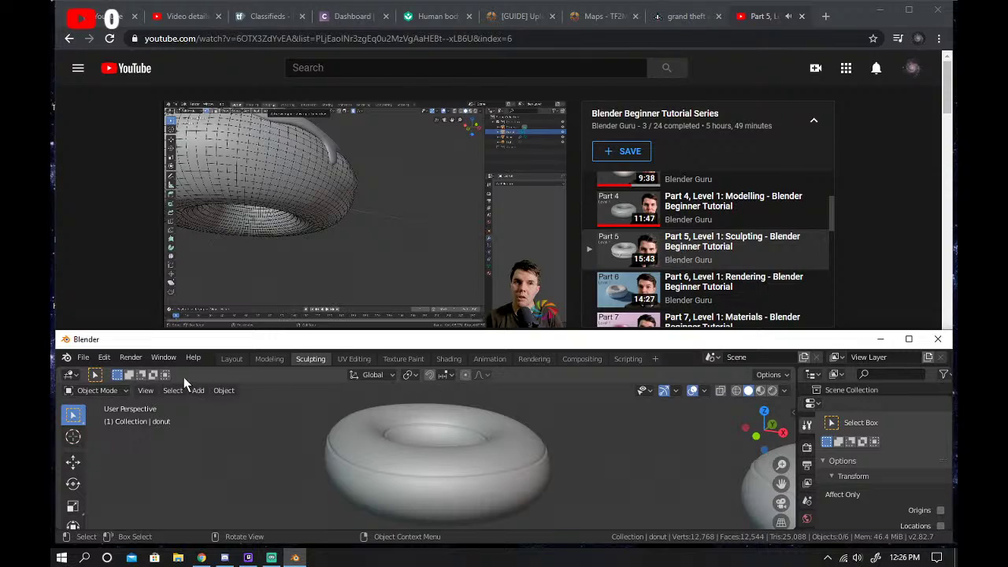
click(295, 358)
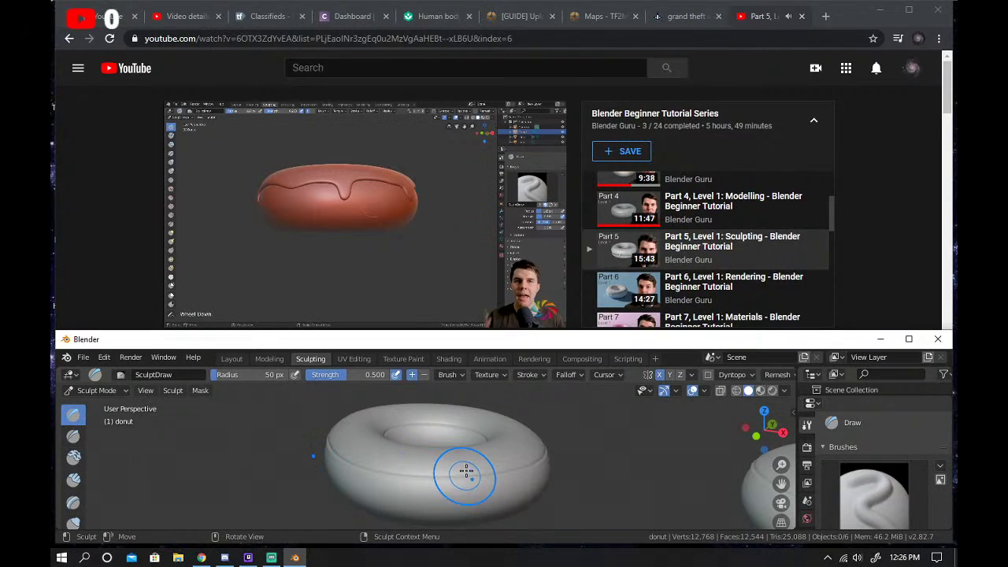
click(94, 389)
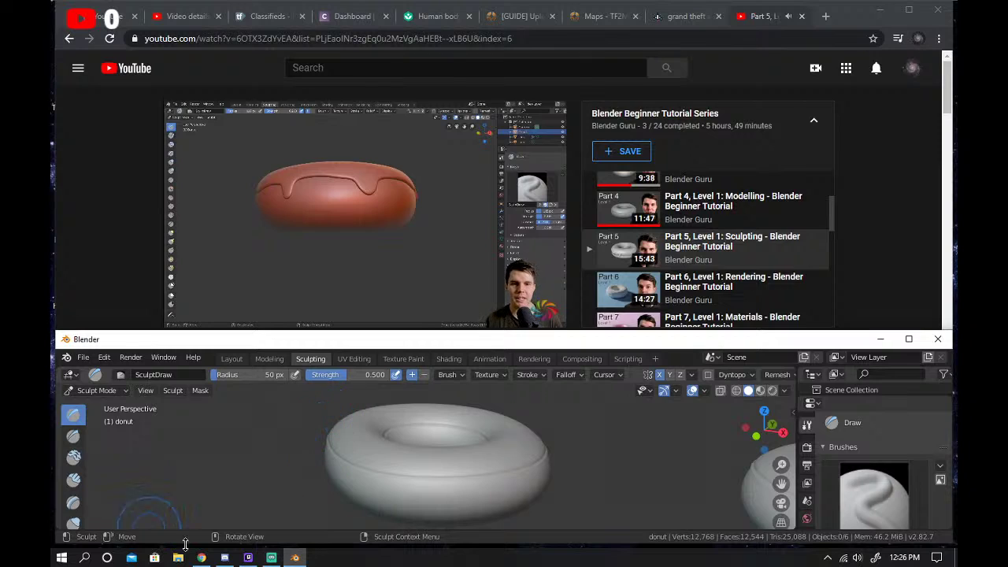
Check the live stream and its chat in Streamlabs OBS twice, returning to Blender each time.
click(271, 558)
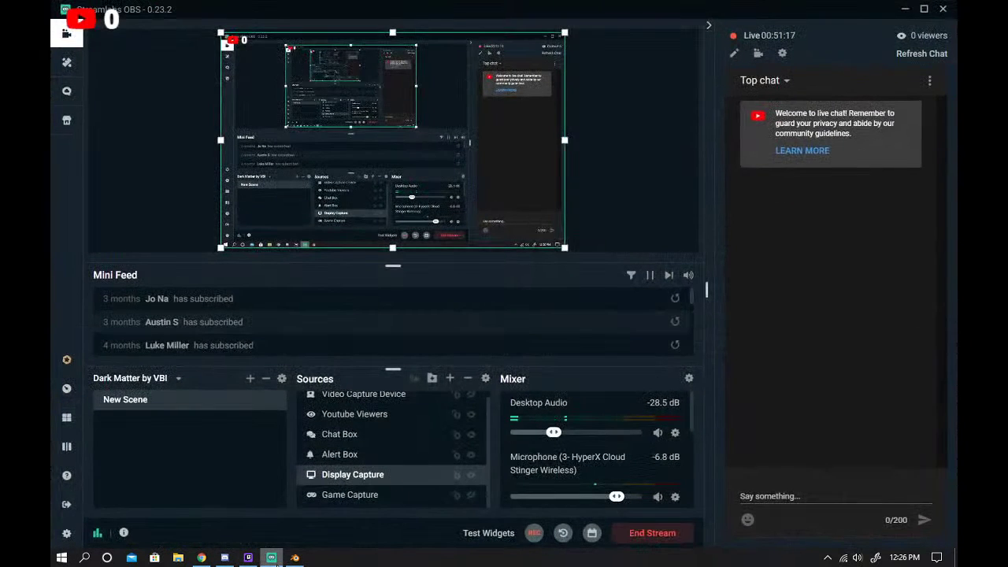
click(271, 557)
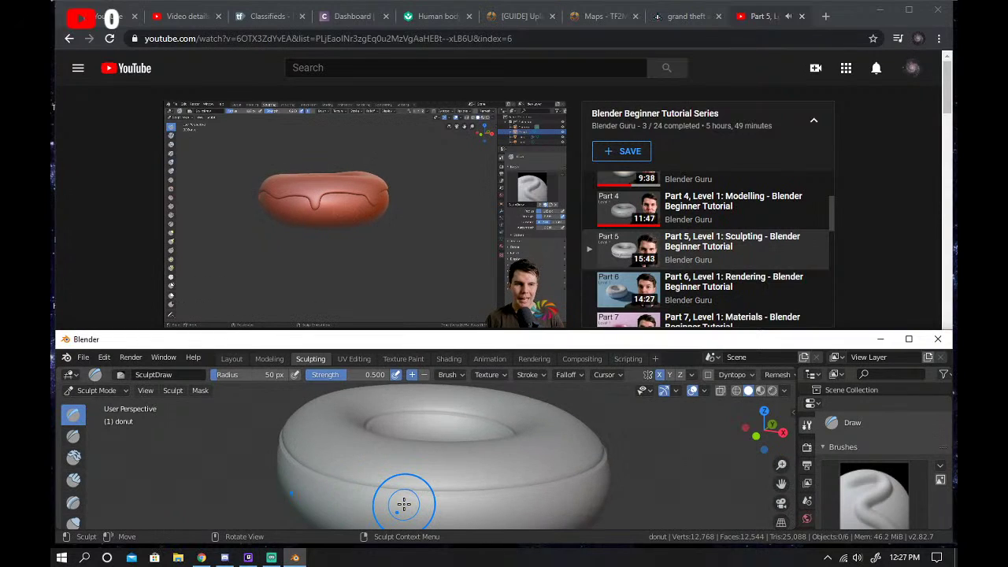
scroll(401, 501, up, 2)
middle_drag(399, 500, 384, 479)
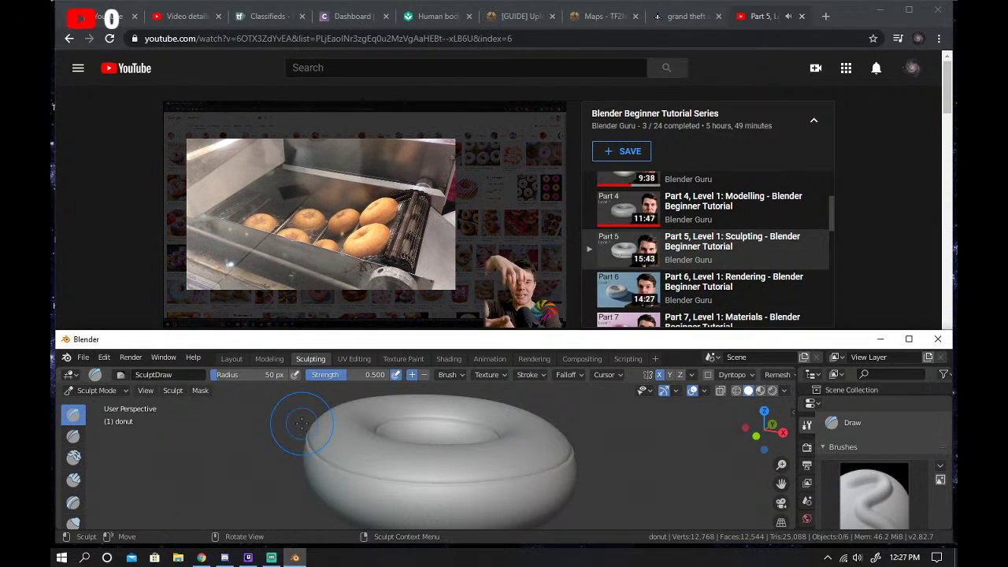
scroll(447, 430, up, 2)
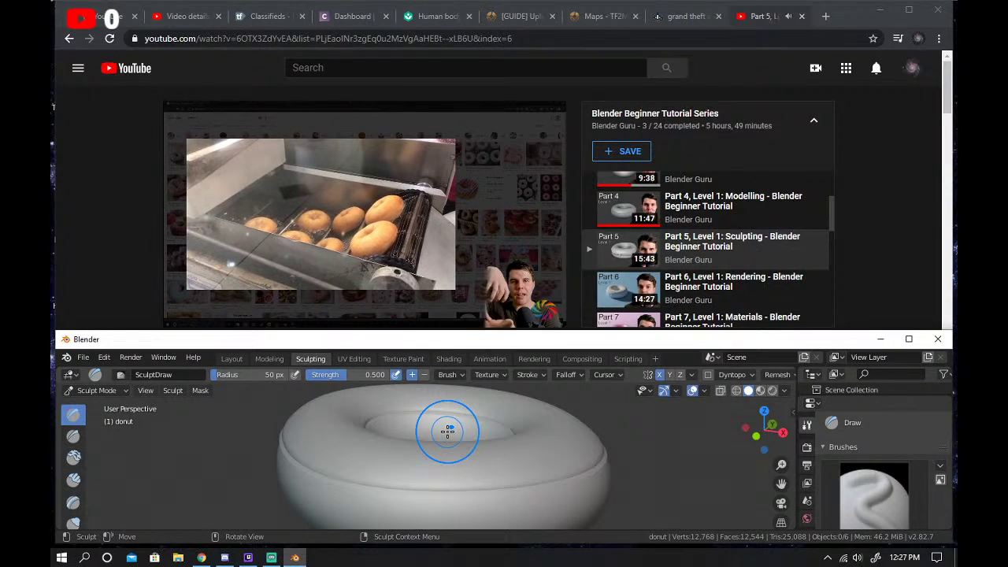
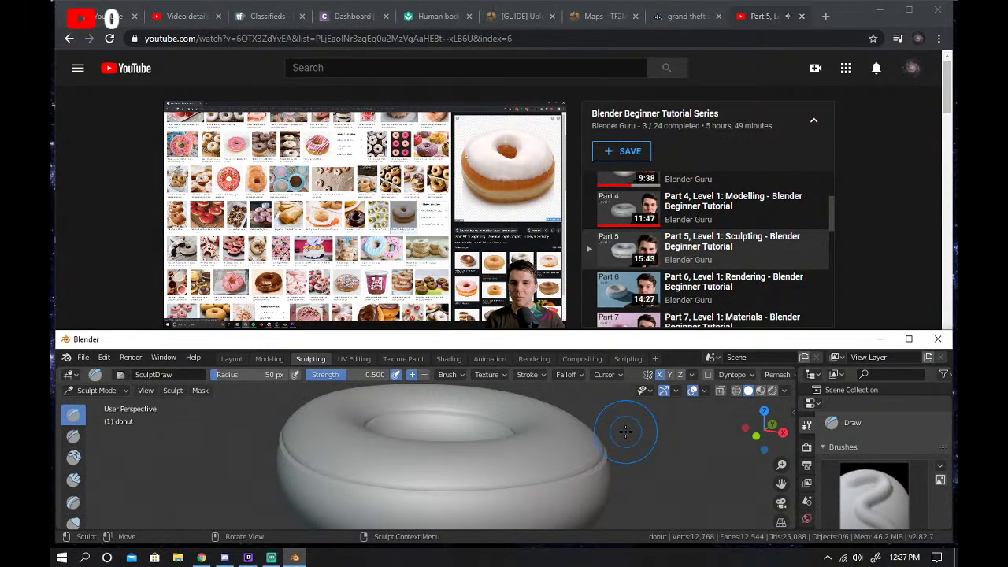
click(271, 557)
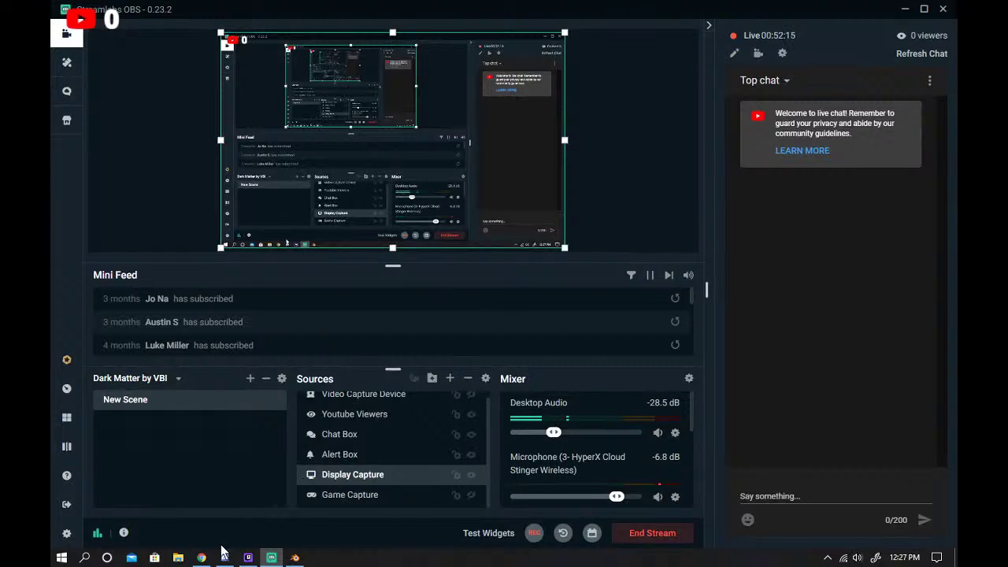
click(202, 557)
click(294, 557)
right_click(460, 426)
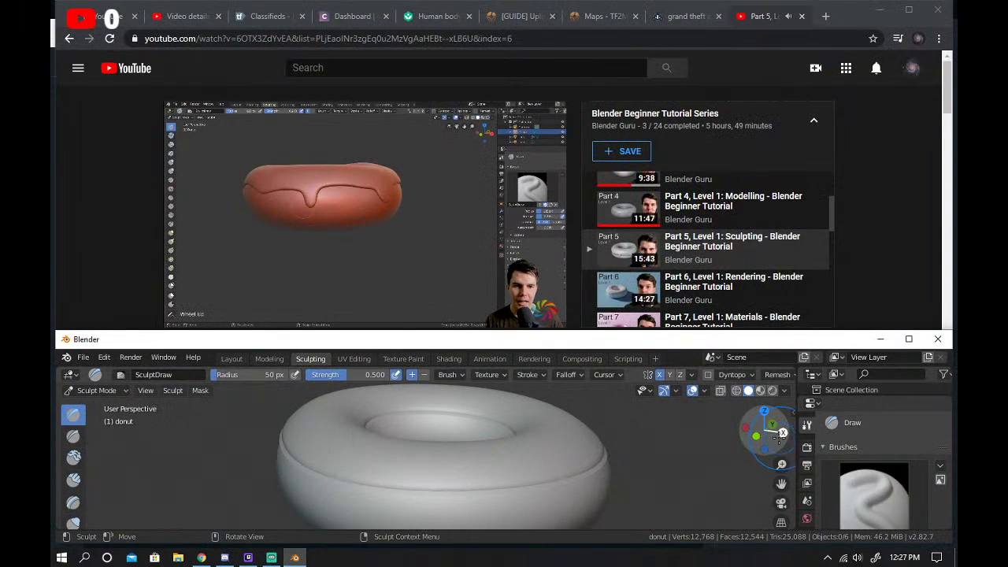
Carve a shallow groove along the donut's side just below the icing with subtractive 50 px Draw strokes.
drag(760, 432, 761, 409)
mouse_move(450, 400)
mouse_down()
mouse_move(418, 448)
mouse_move(590, 446)
mouse_move(506, 441)
mouse_move(468, 457)
mouse_move(404, 459)
mouse_move(479, 468)
mouse_move(370, 461)
mouse_move(543, 449)
mouse_up()
drag(441, 461, 529, 460)
mouse_move(625, 446)
mouse_down()
mouse_move(542, 462)
mouse_move(293, 448)
mouse_move(630, 456)
mouse_up()
drag(753, 439, 756, 417)
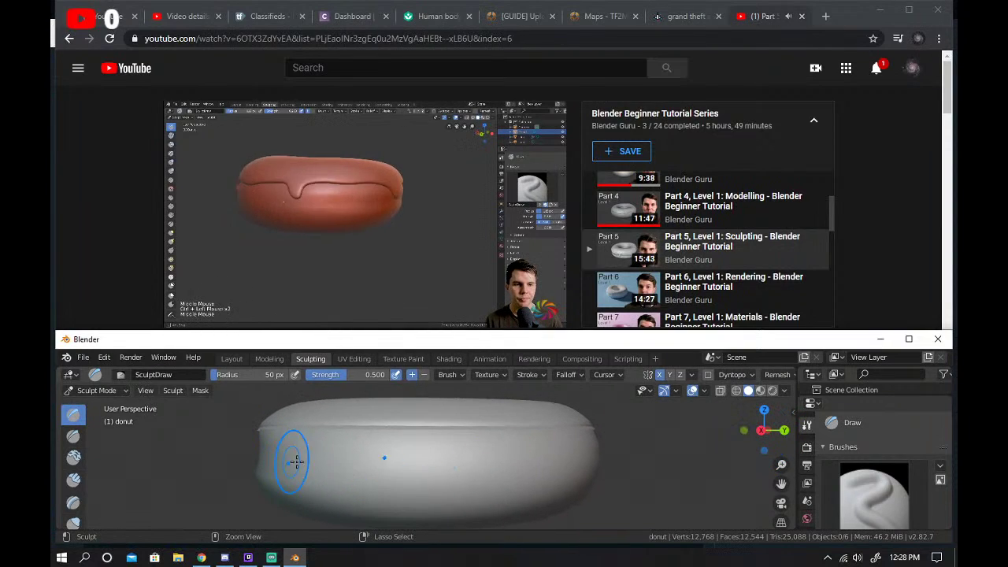
mouse_move(294, 456)
mouse_down()
mouse_move(378, 465)
mouse_move(461, 457)
mouse_up()
drag(560, 464, 581, 467)
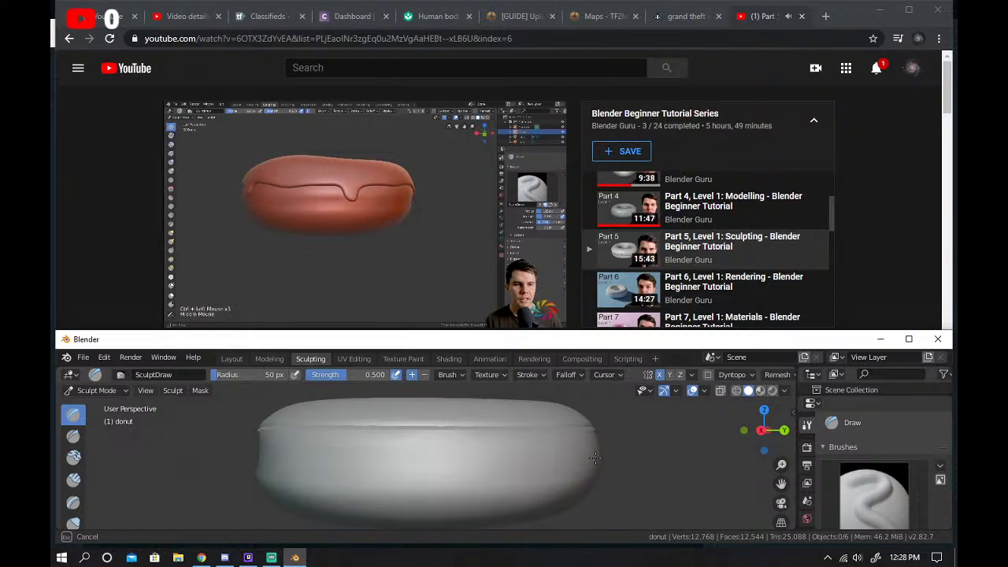
Continue the subtractive Draw groove below the icing around the other sides of the donut and inspect it from above.
drag(757, 434, 765, 435)
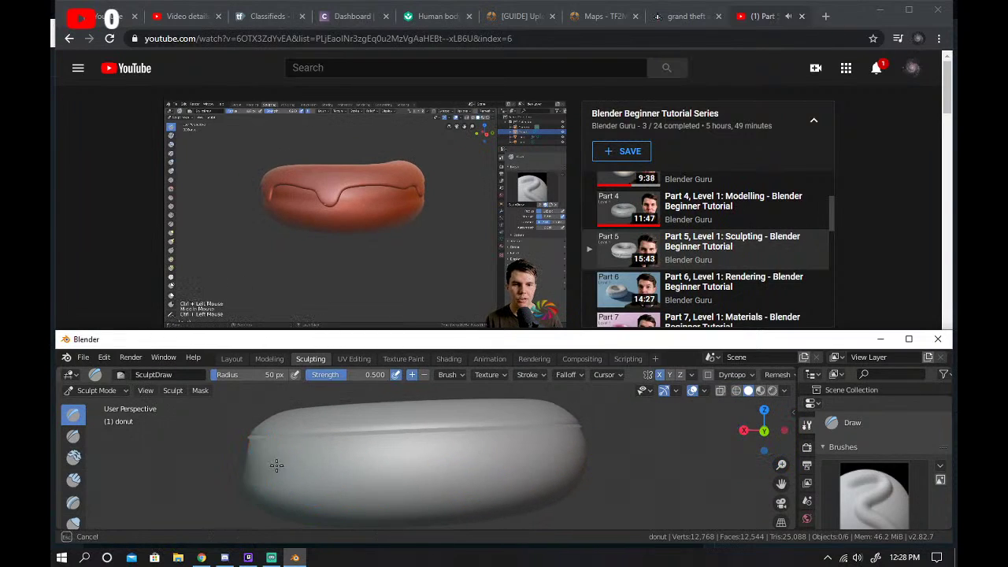
drag(350, 465, 505, 465)
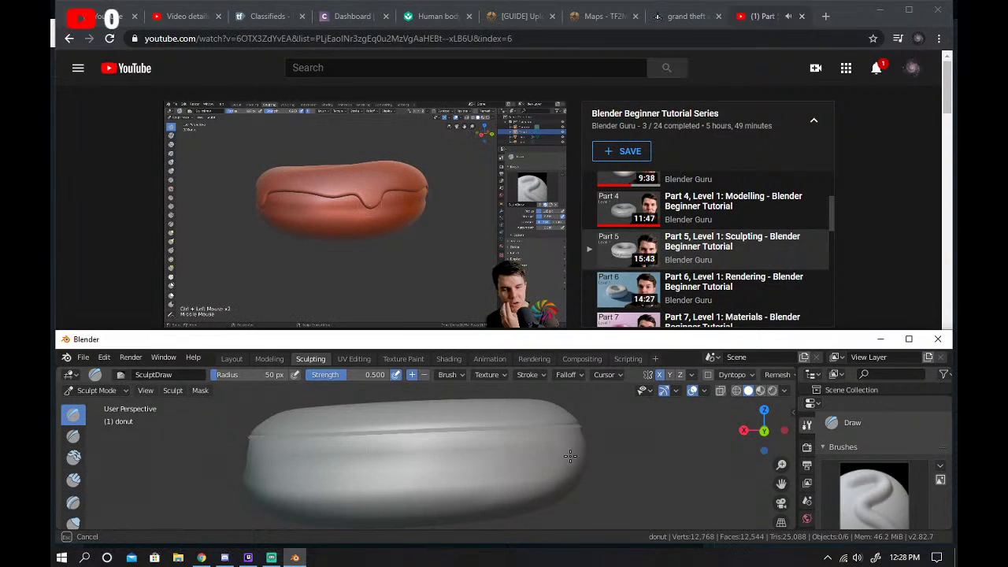
drag(570, 455, 576, 452)
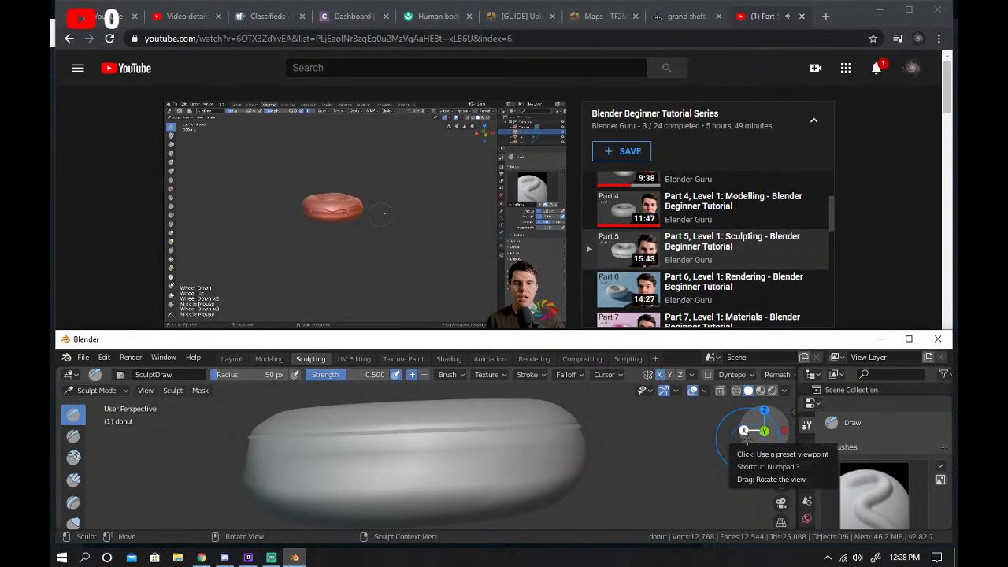
drag(743, 430, 787, 435)
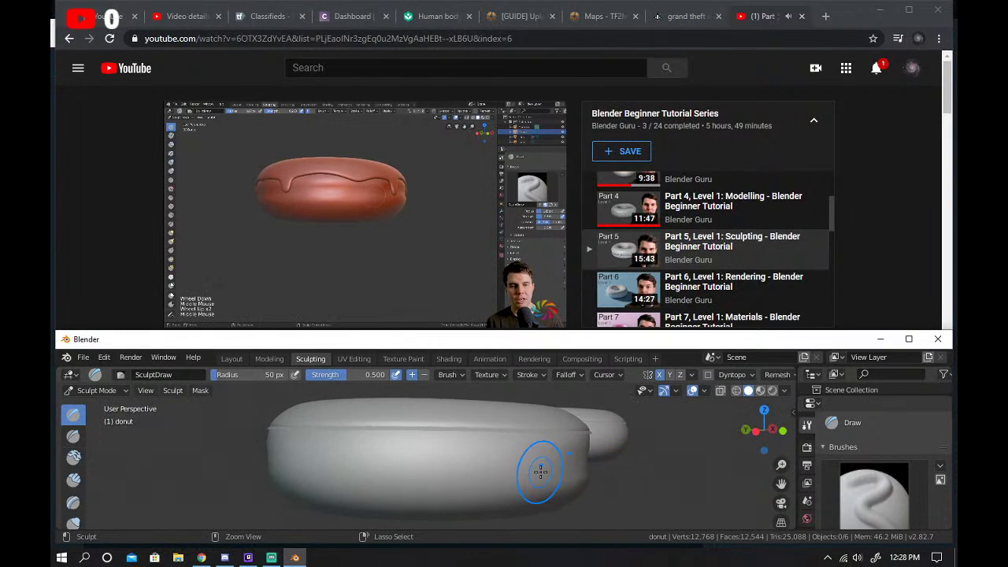
mouse_move(540, 470)
mouse_down()
mouse_move(293, 465)
mouse_move(536, 470)
mouse_move(296, 476)
mouse_move(262, 467)
mouse_up()
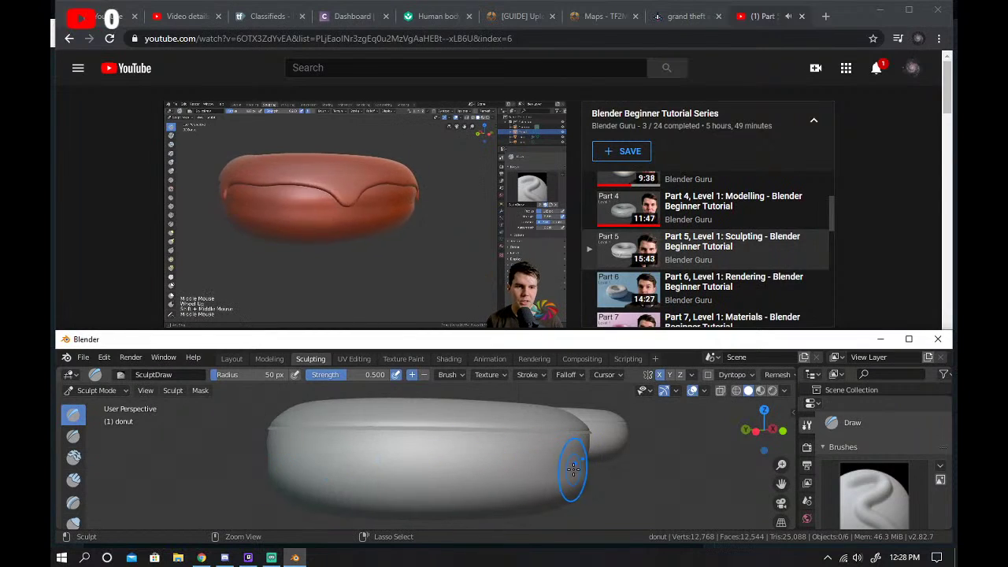
drag(569, 468, 275, 464)
drag(746, 443, 742, 456)
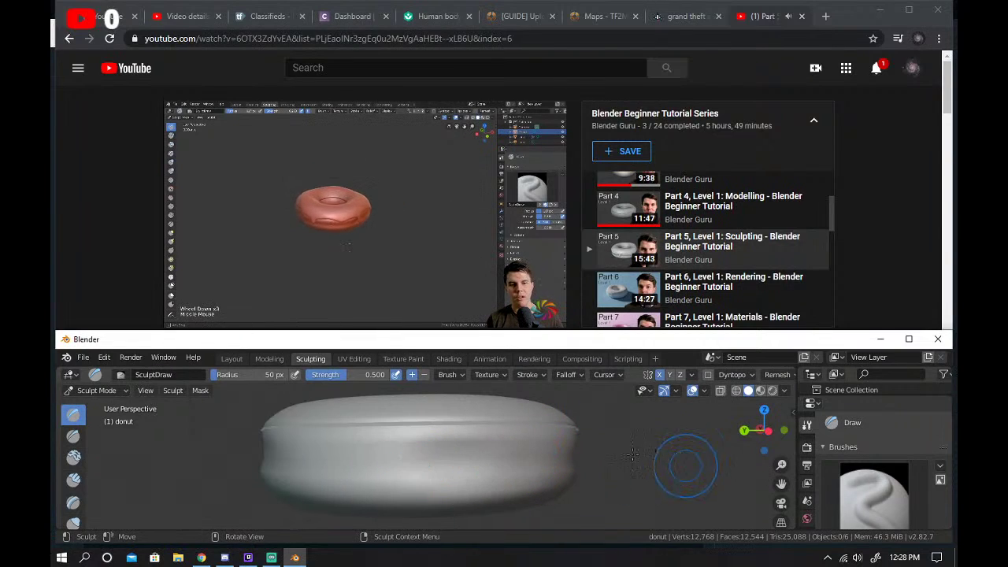
mouse_move(748, 427)
mouse_down()
mouse_move(748, 480)
mouse_move(746, 409)
mouse_move(745, 464)
mouse_move(757, 453)
mouse_move(747, 474)
mouse_move(760, 441)
mouse_up()
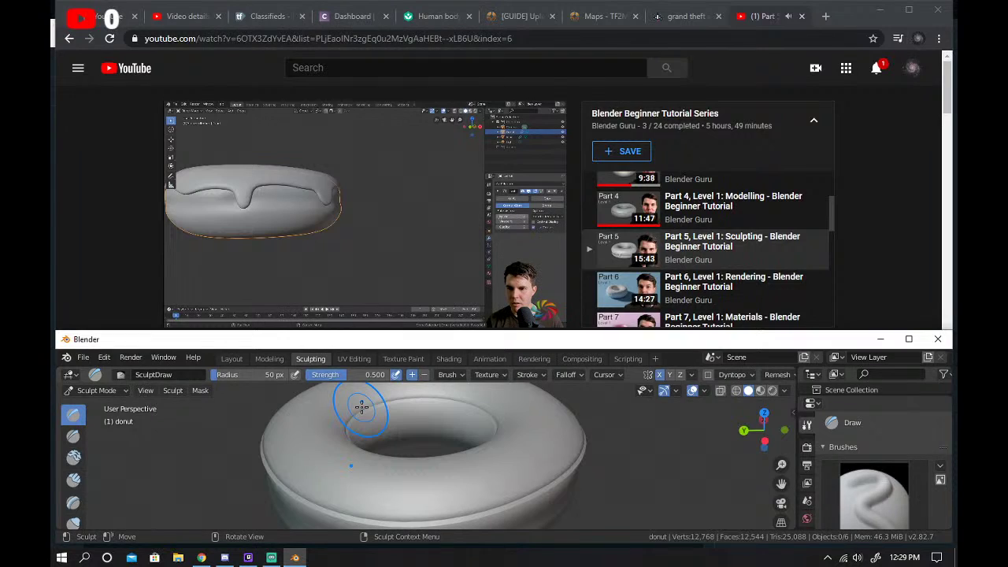
Return to the Layout workspace, select the donut in Object Mode, and open the list of modifiers to add.
click(244, 356)
click(268, 360)
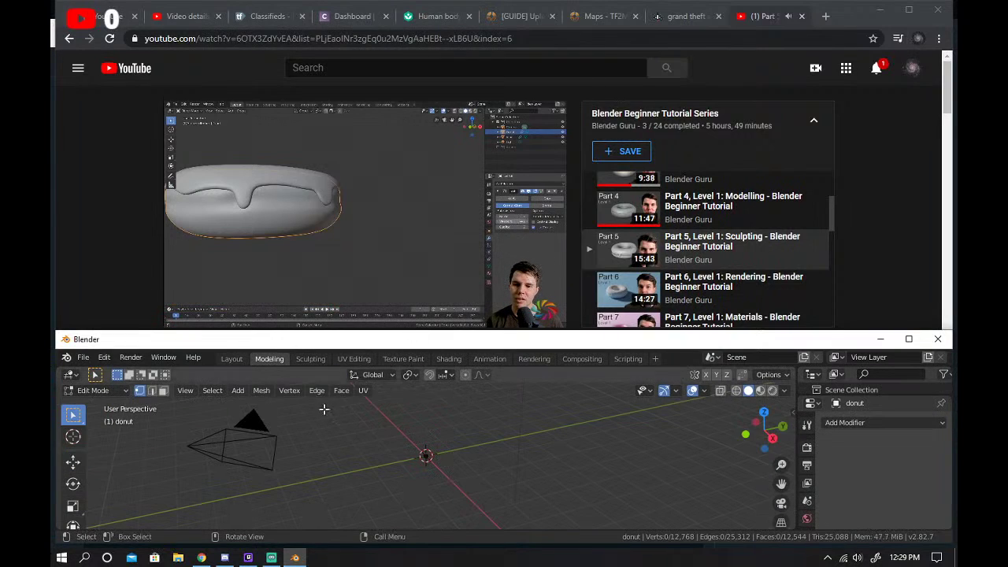
click(232, 358)
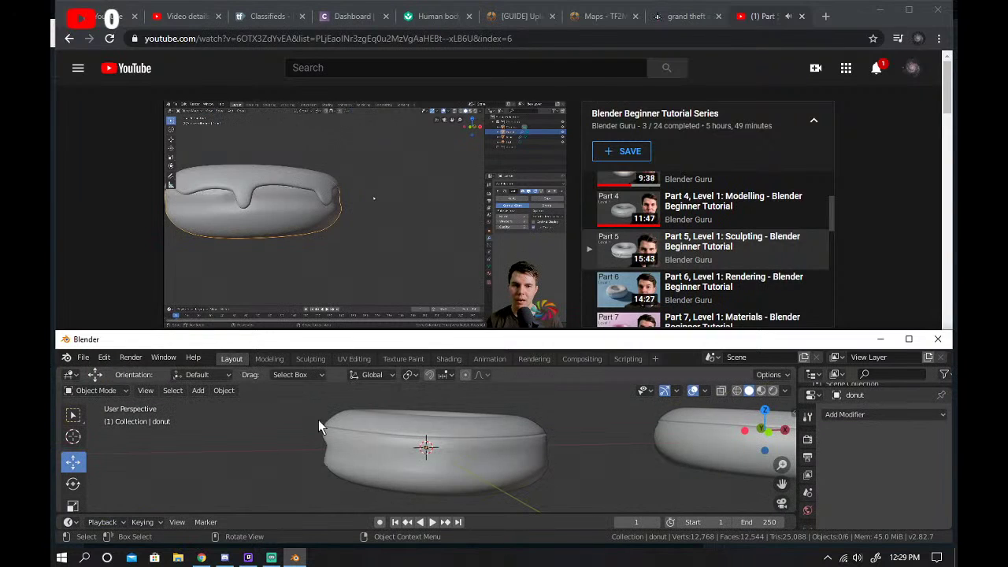
click(433, 470)
click(850, 414)
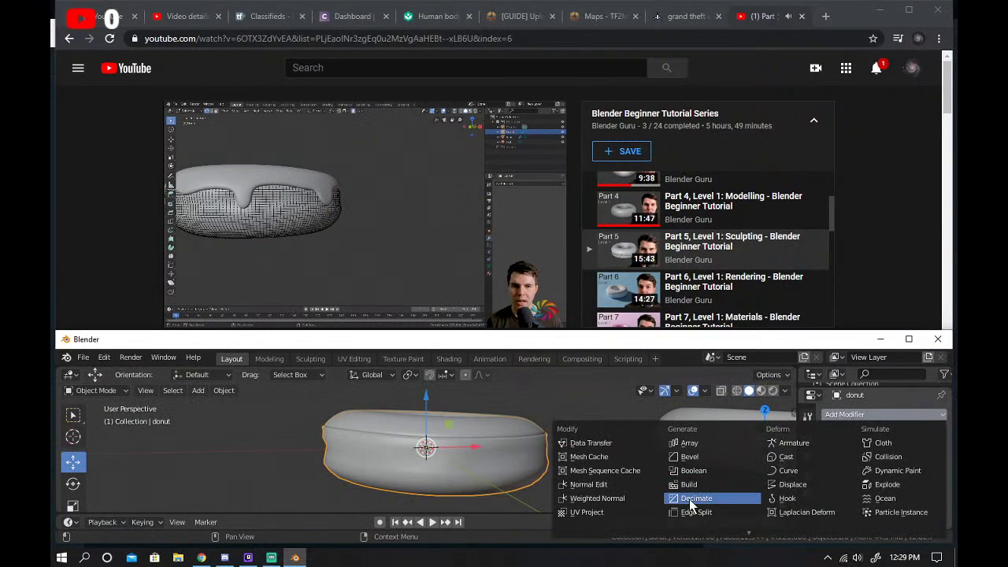
Pause the sculpting tutorial at 6:59 and enlarge Blender to fill the screen.
click(360, 194)
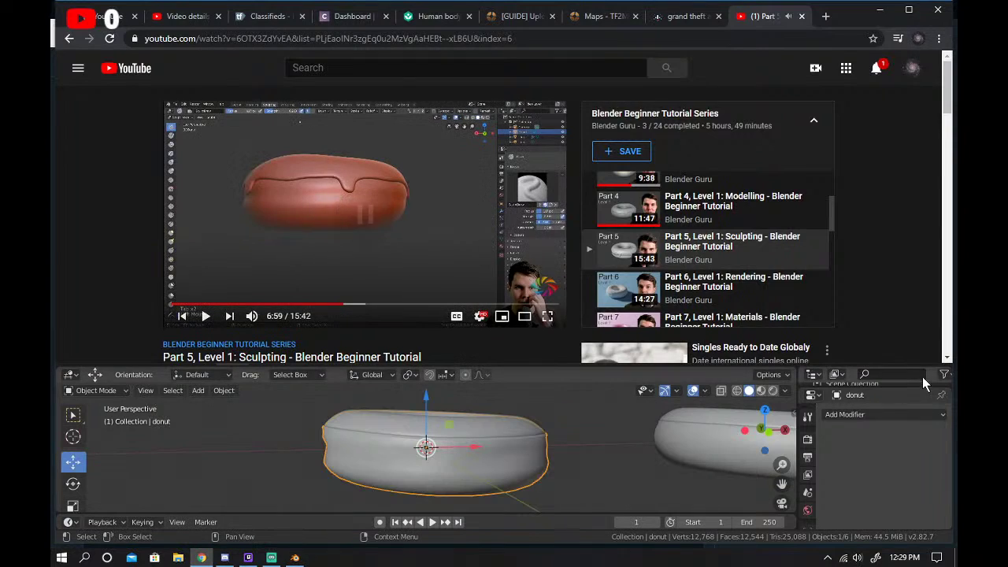
scroll(711, 409, up, 1)
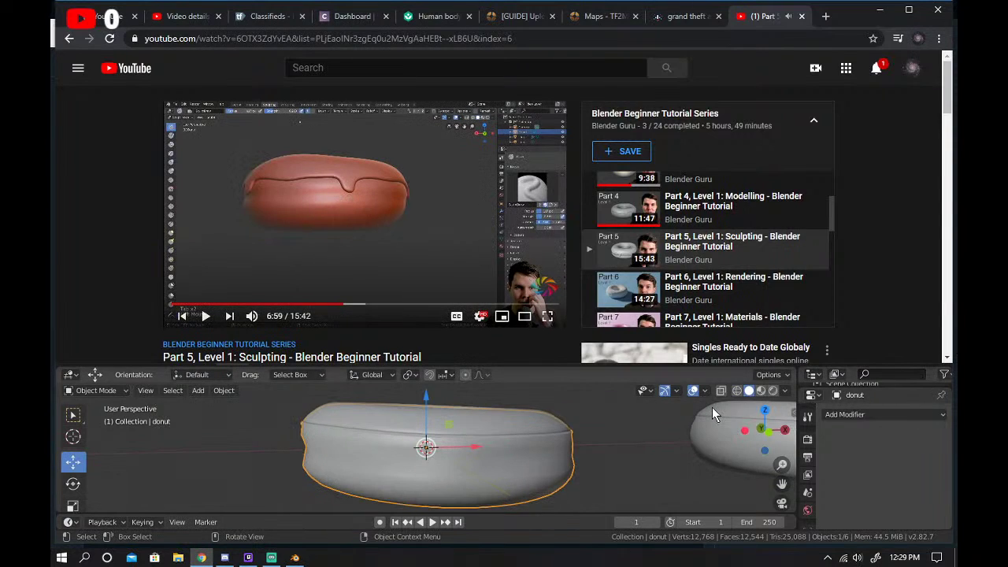
double_click(603, 364)
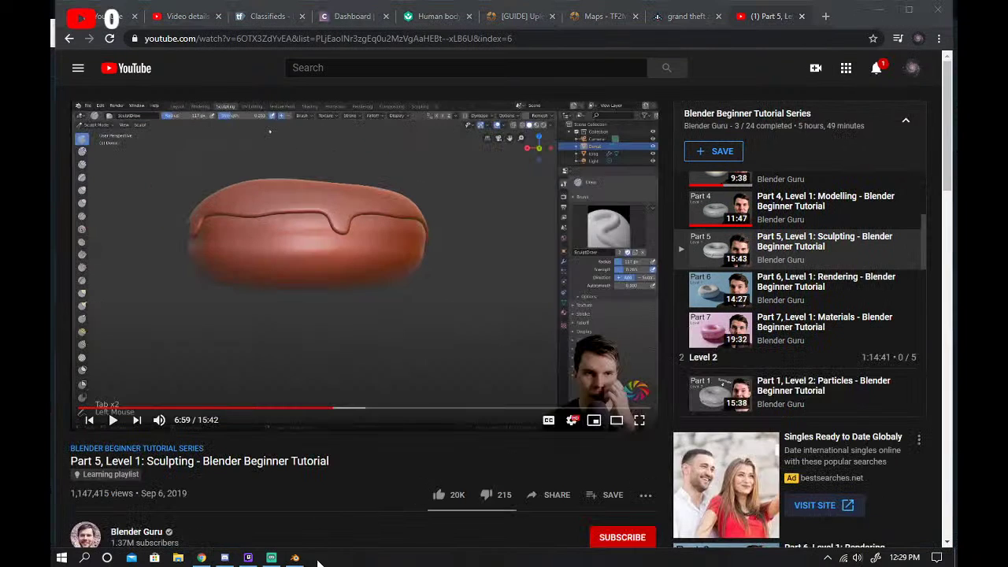
click(295, 557)
click(908, 339)
scroll(459, 338, up, 3)
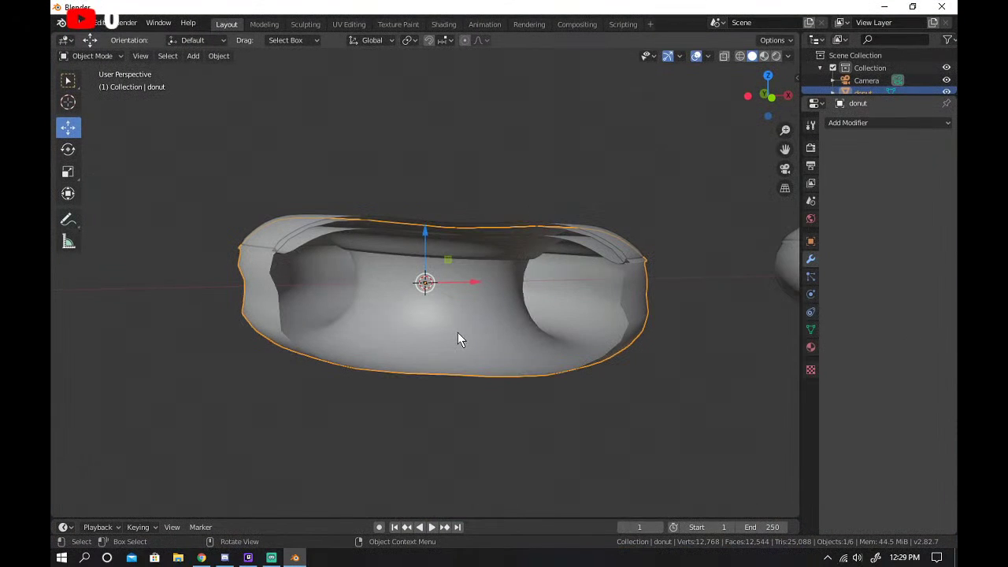
Add and apply a Catmull-Clark Subdivision Surface modifier at viewport level 1 on the donut, and select the icing.
click(843, 123)
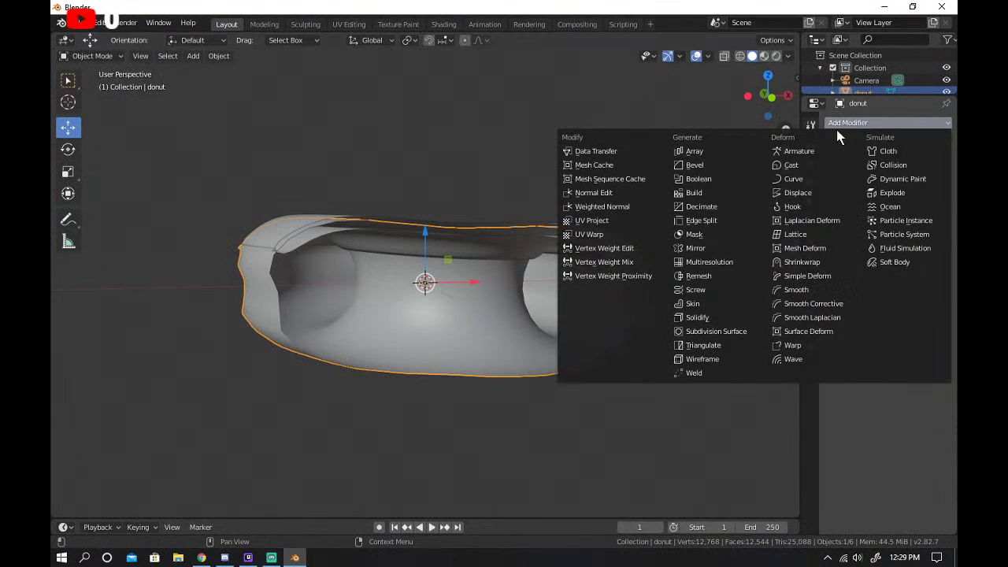
click(701, 330)
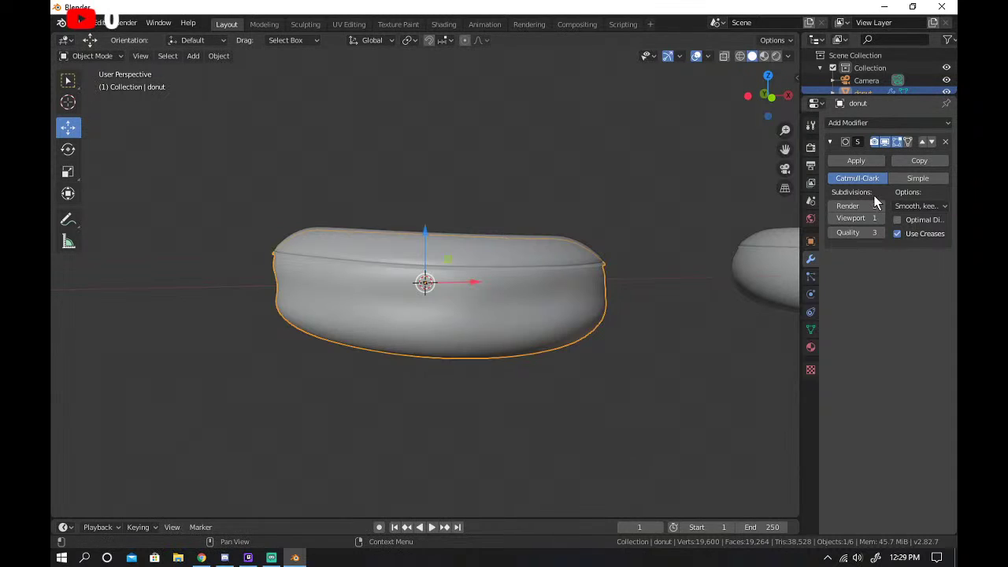
click(880, 218)
click(881, 219)
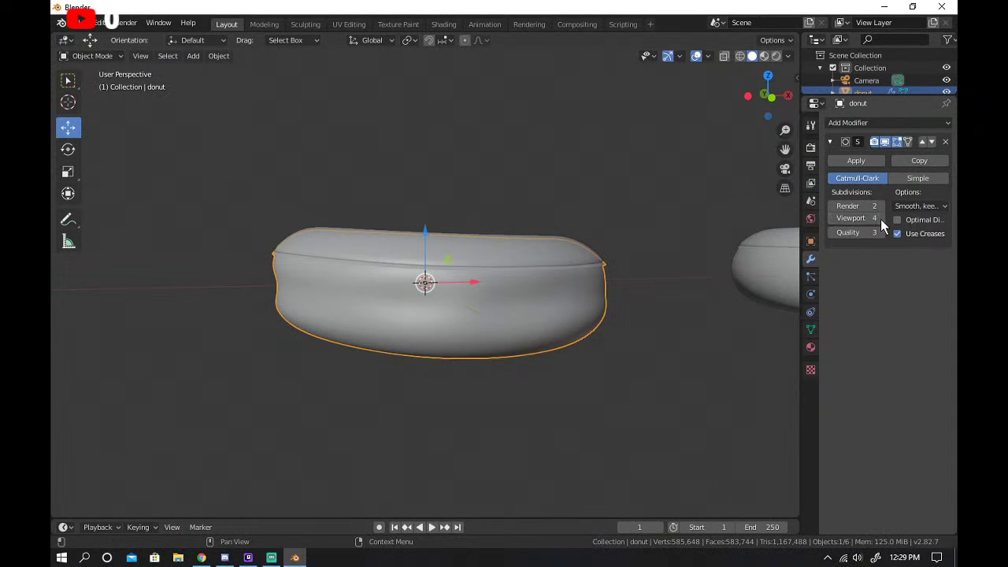
click(832, 216)
click(848, 219)
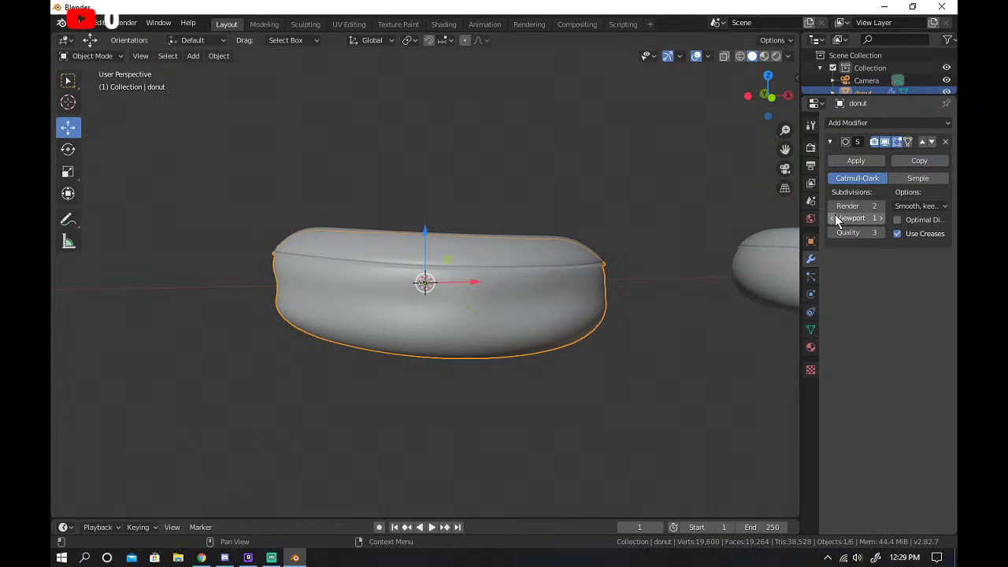
click(865, 158)
click(589, 244)
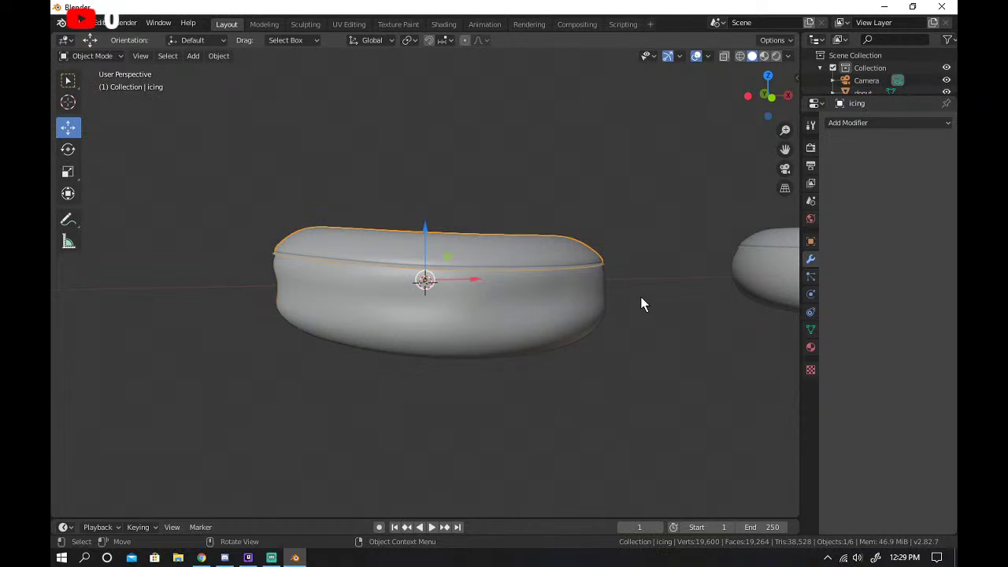
Deselect the icing, inspect the donut from above its side, and resume the sculpting tutorial in the browser.
drag(538, 271, 605, 209)
click(186, 179)
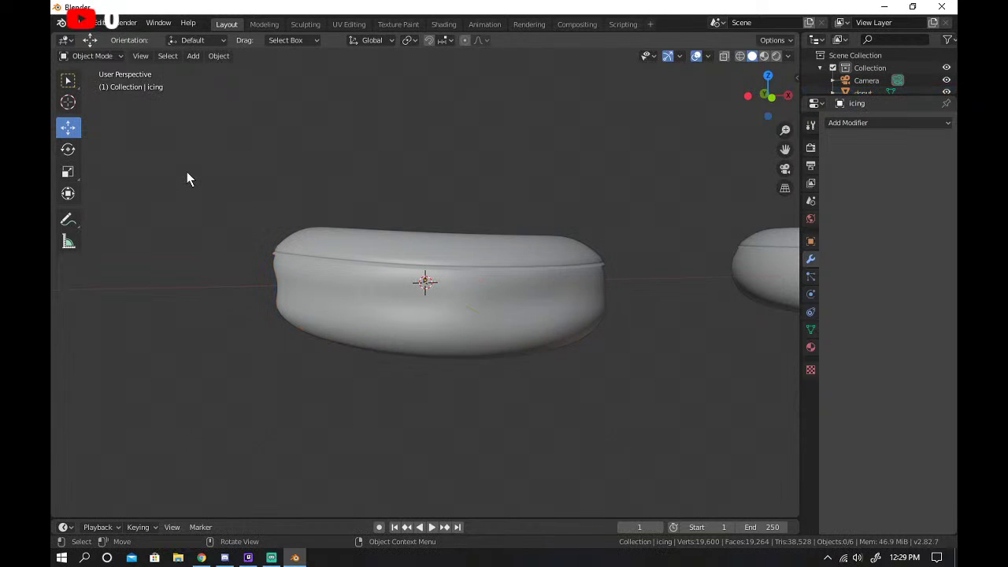
drag(768, 96, 718, 138)
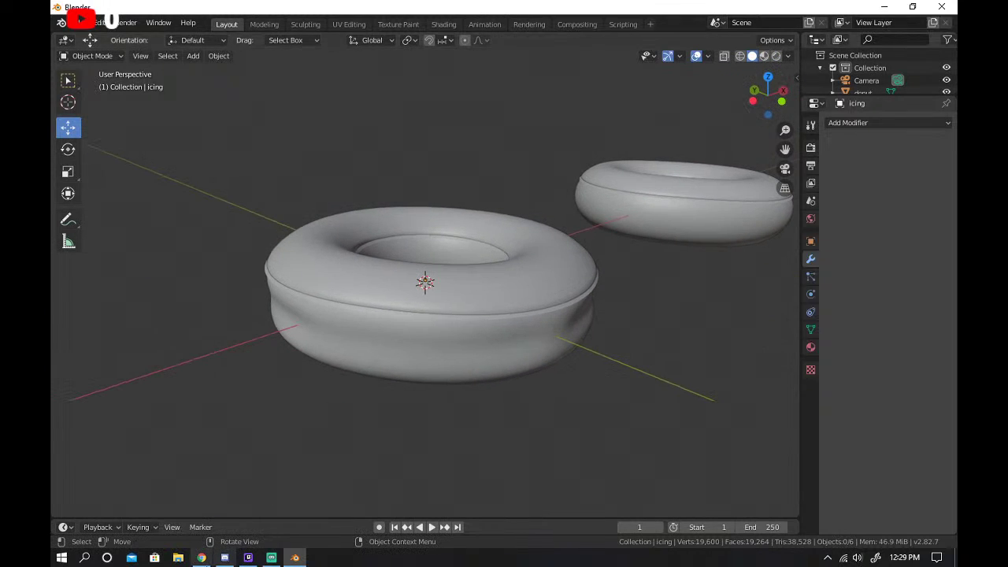
key(alt+Tab)
click(307, 258)
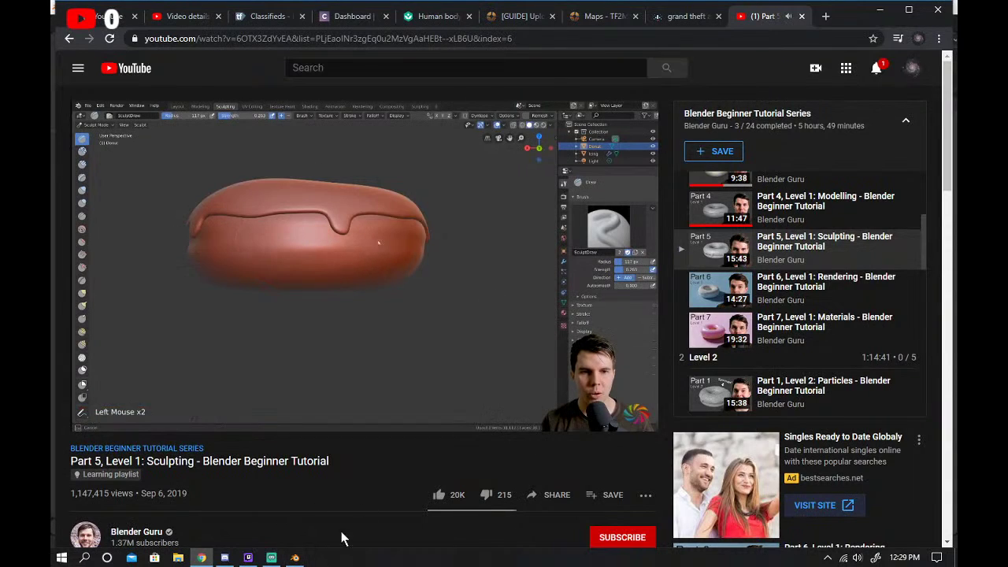
Reduce Blender to a smaller window below the tutorial video and open the Sculpting workspace.
key(alt+Tab)
click(926, 7)
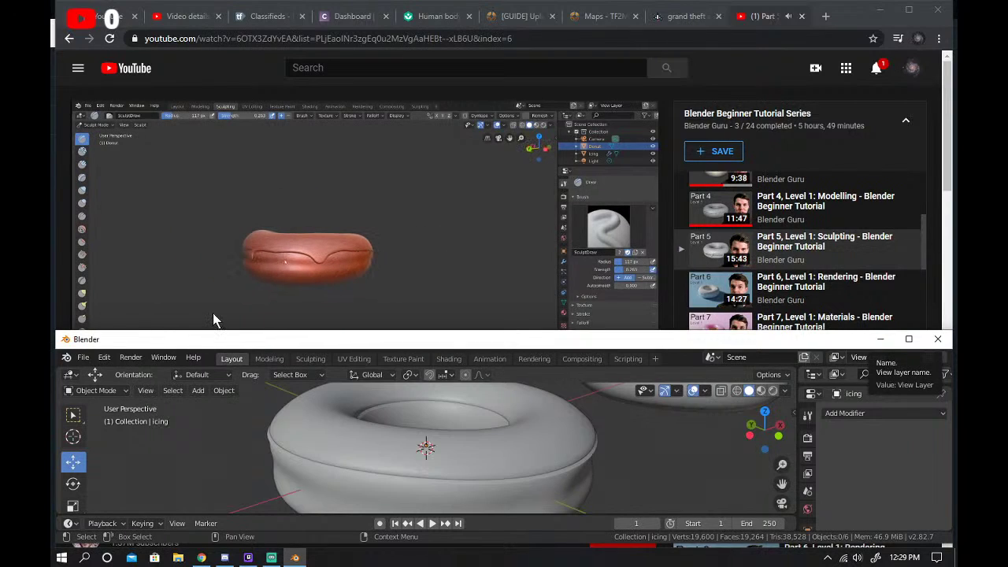
scroll(338, 247, down, 2)
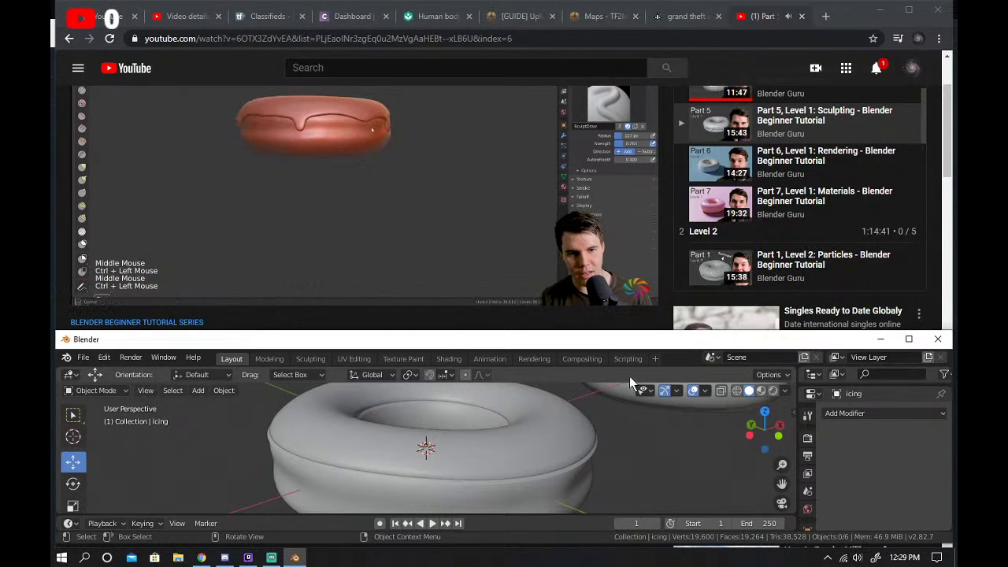
click(310, 358)
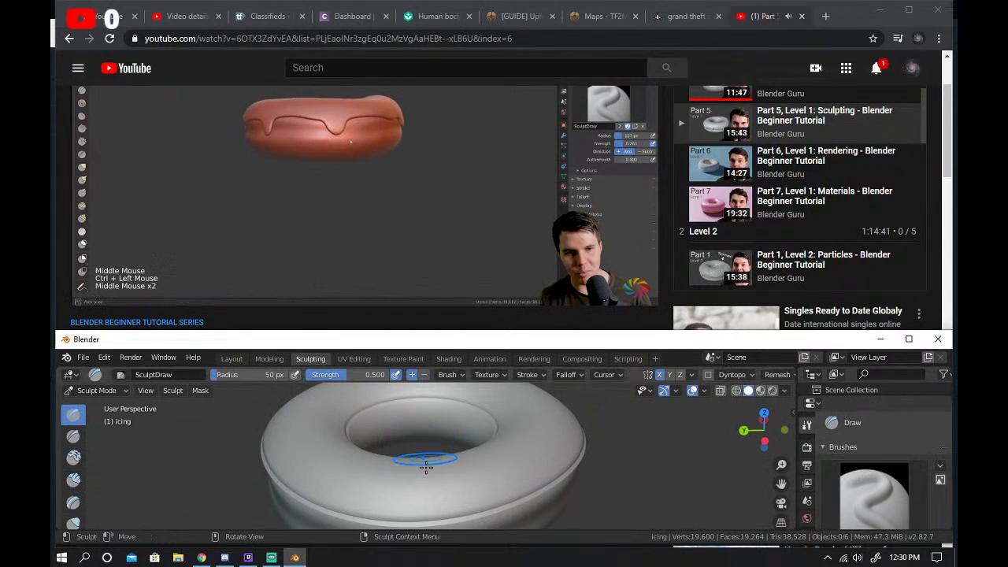
drag(748, 427, 743, 427)
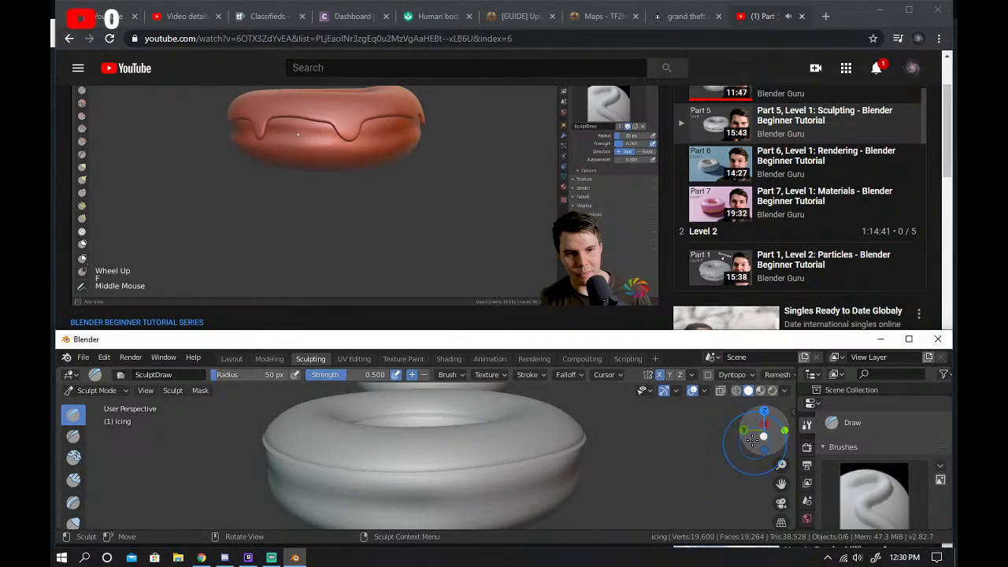
key(f)
mouse_move(465, 496)
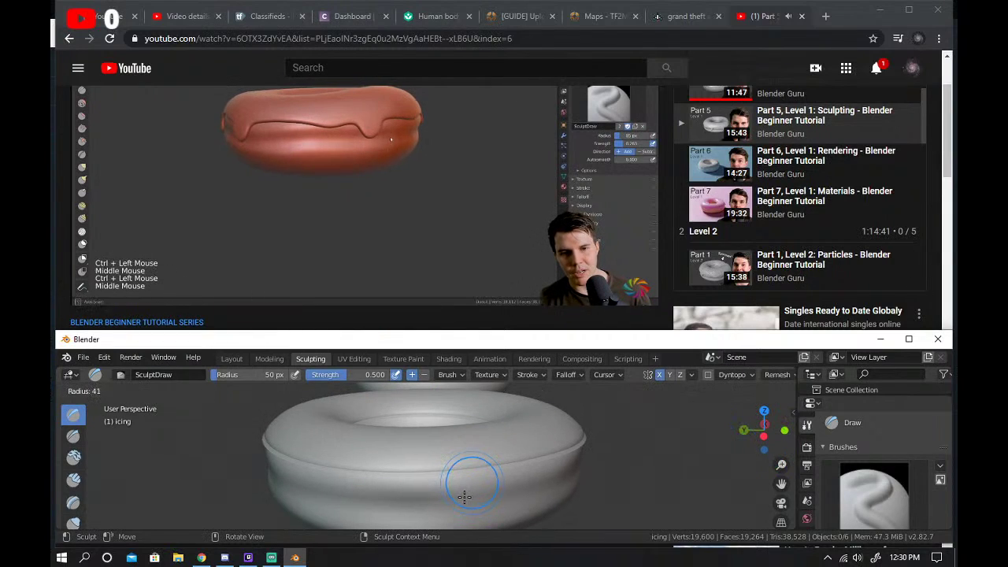
mouse_move(487, 455)
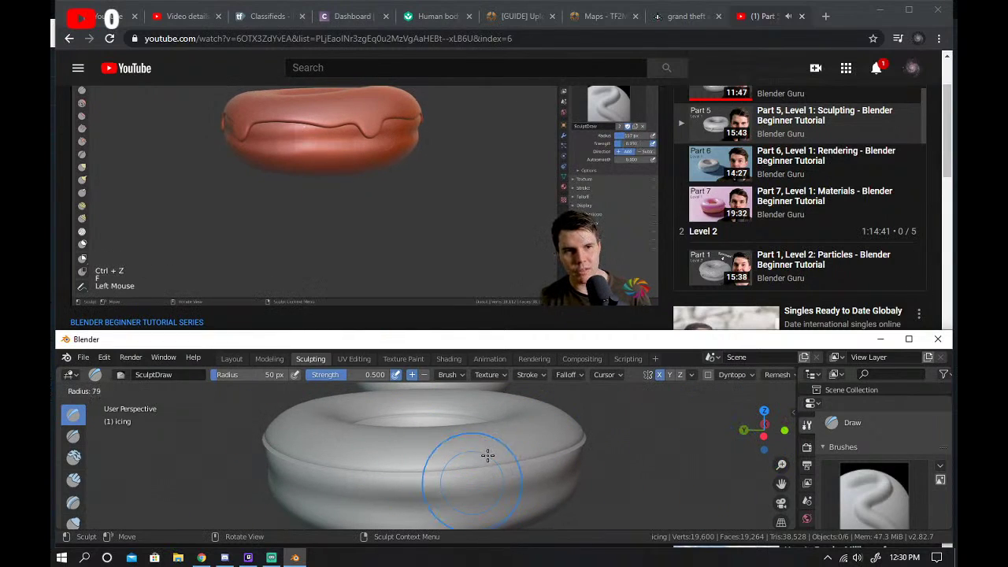
click(456, 484)
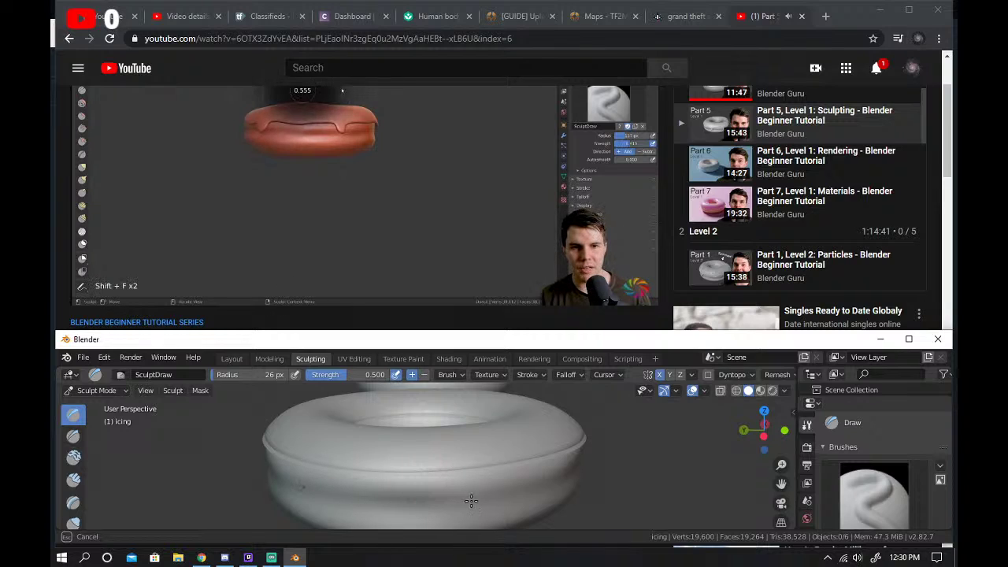
mouse_move(579, 462)
mouse_down()
mouse_move(486, 501)
mouse_move(371, 459)
mouse_up()
key(ctrl+Tab)
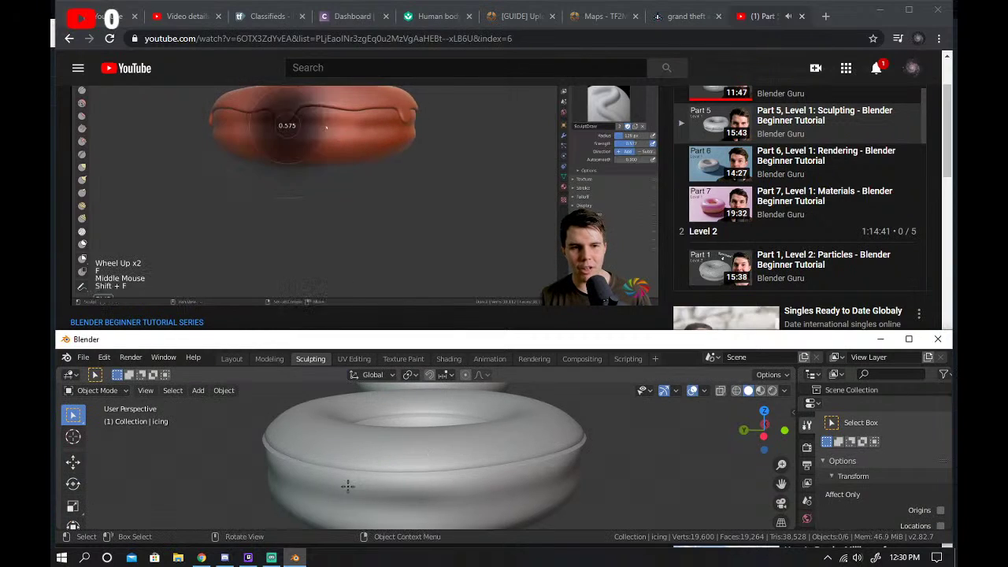
Make the donut the active object in Sculpt Mode and set the Draw brush radius to 29 px.
click(310, 488)
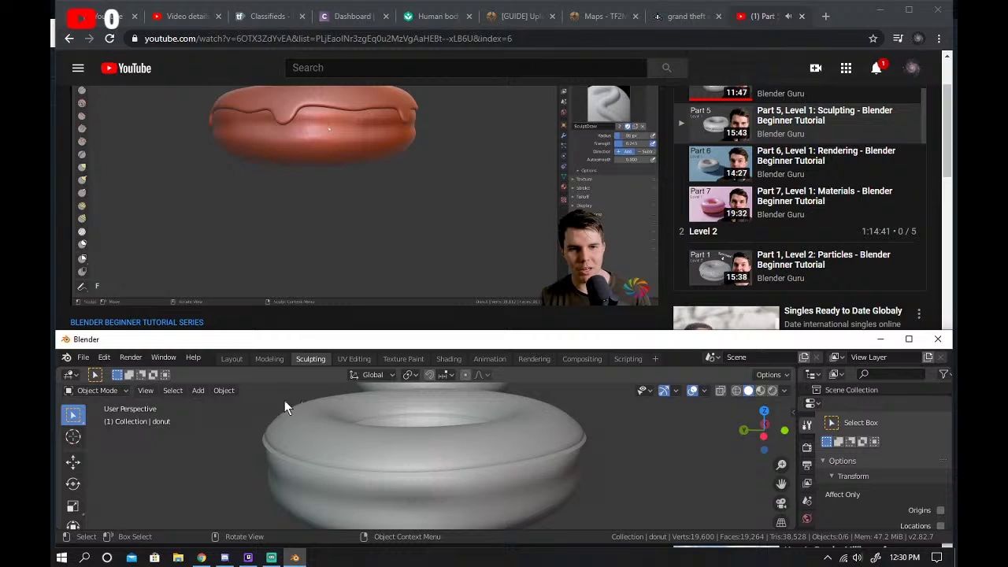
click(118, 390)
click(99, 418)
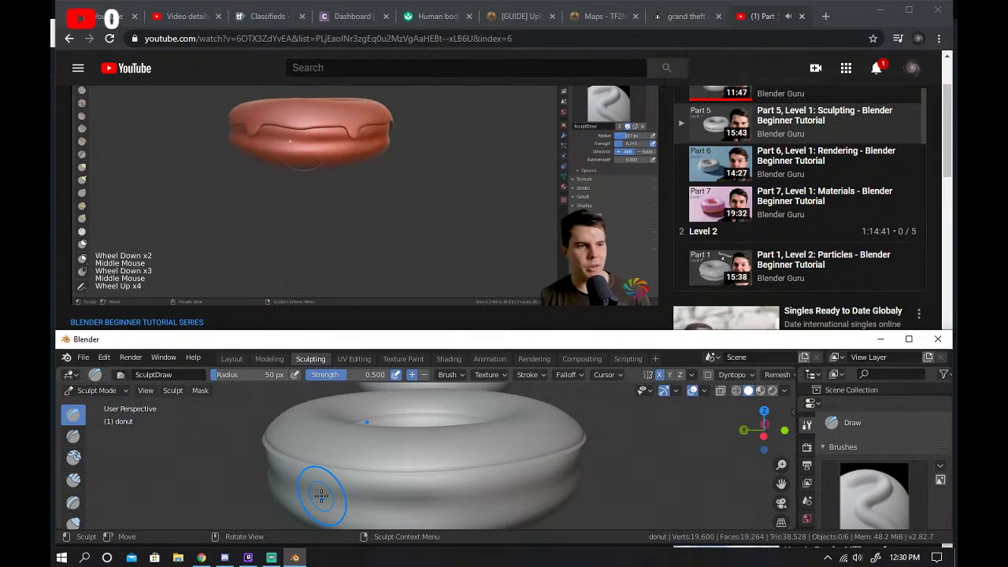
key(f)
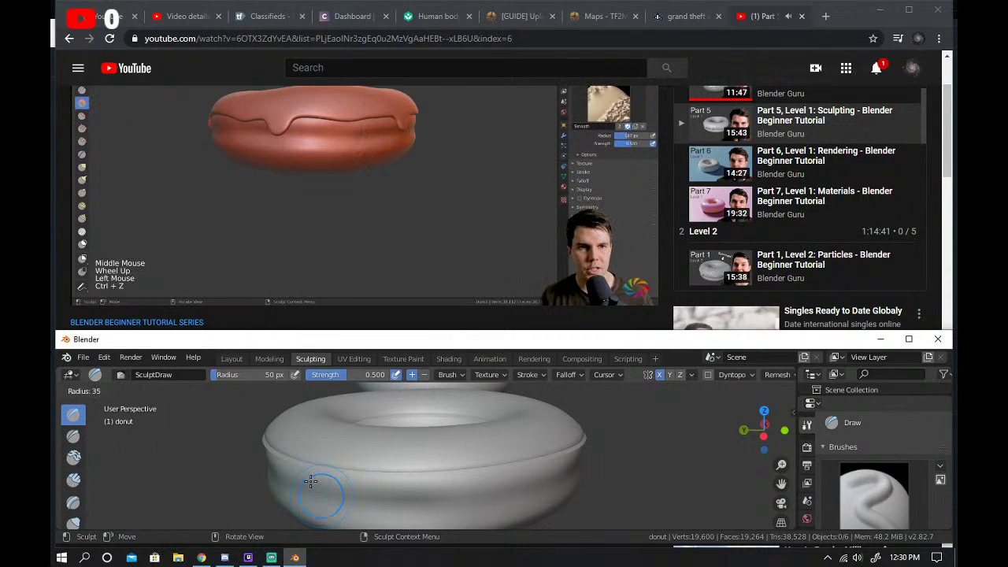
click(311, 482)
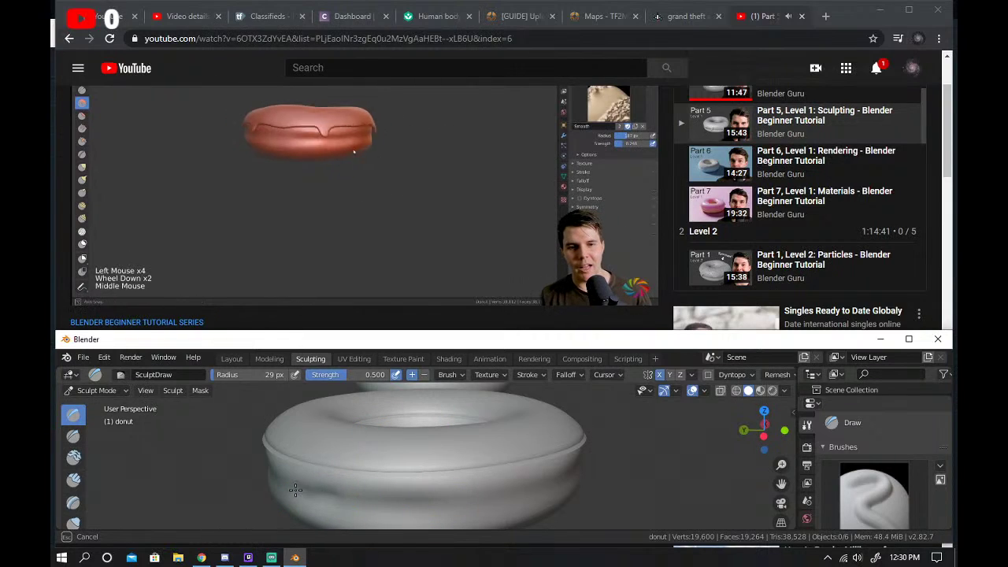
Deepen the groove beneath the icing with subtractive Draw strokes around the sides of the donut.
mouse_move(296, 482)
mouse_down()
mouse_move(393, 504)
mouse_move(519, 488)
mouse_up()
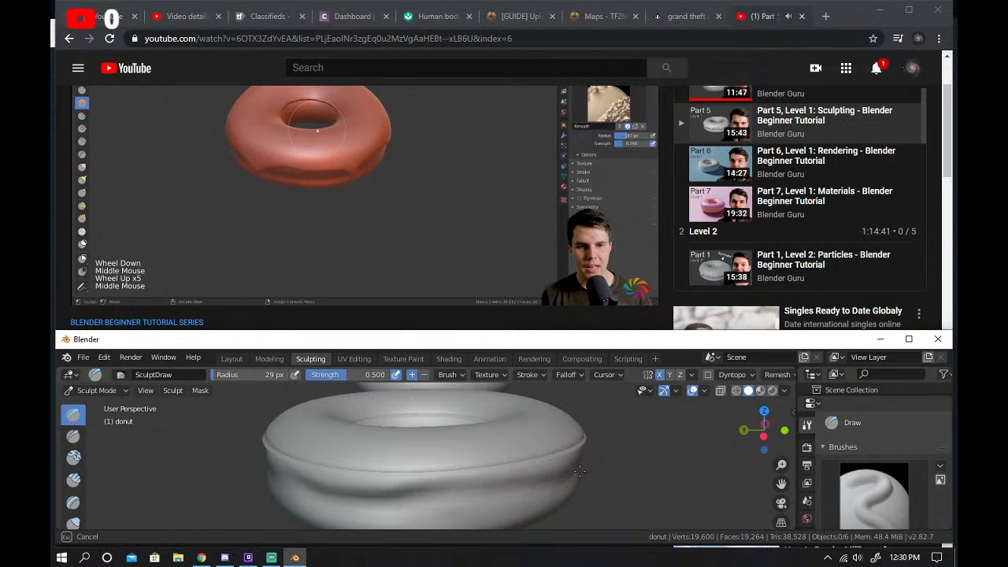
drag(745, 426, 515, 513)
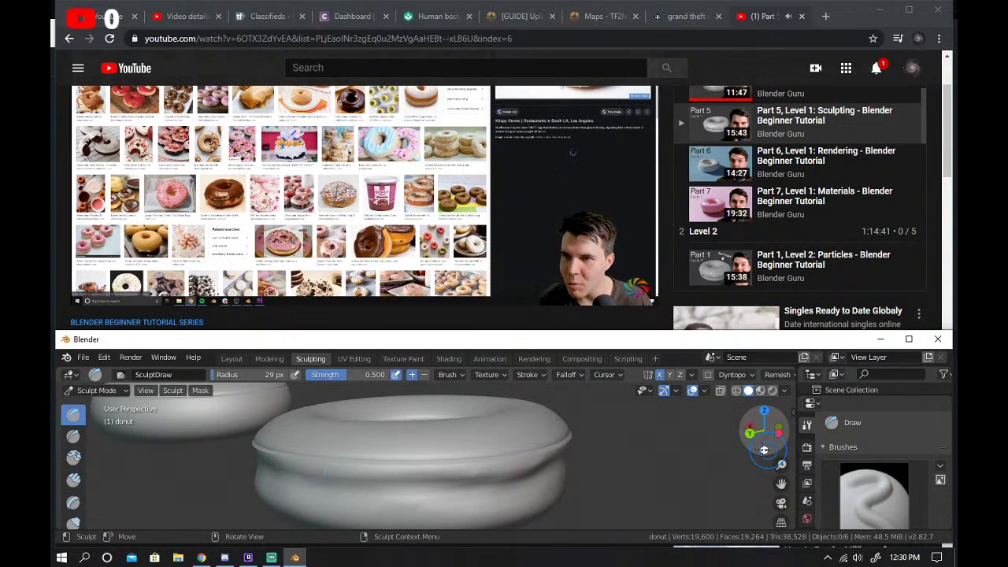
mouse_move(757, 443)
mouse_down()
mouse_move(762, 502)
mouse_move(759, 455)
mouse_up()
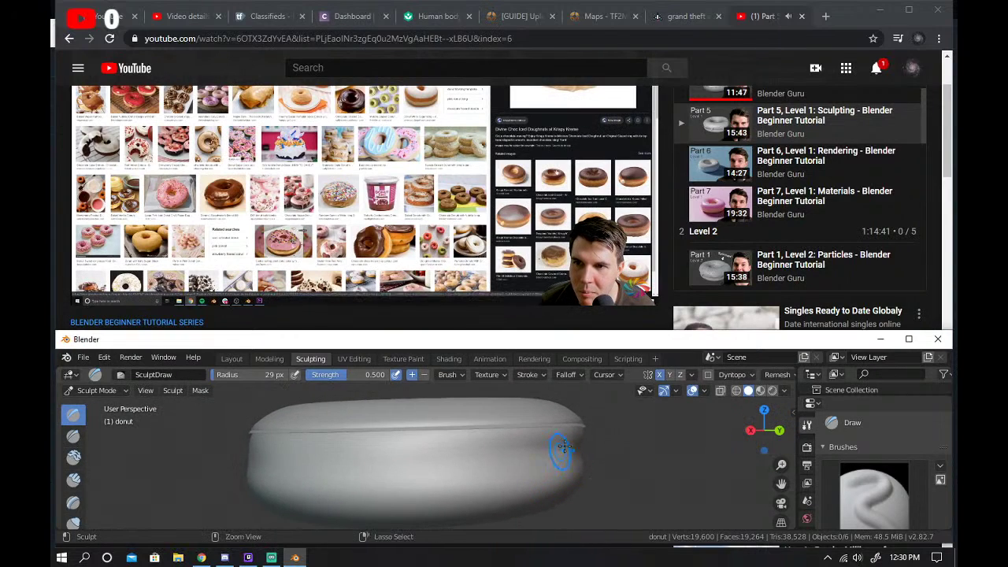
drag(457, 458, 274, 460)
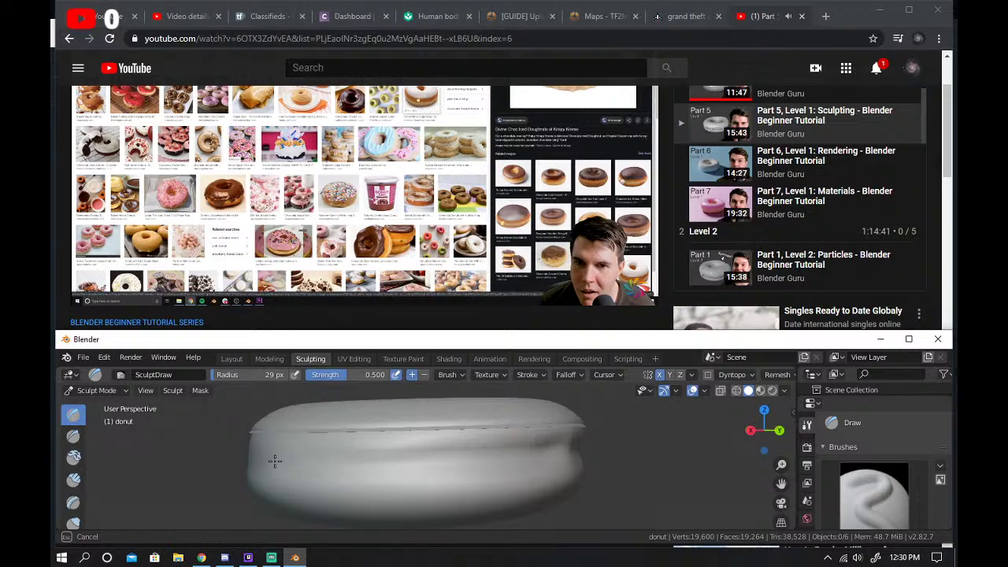
drag(356, 455, 528, 456)
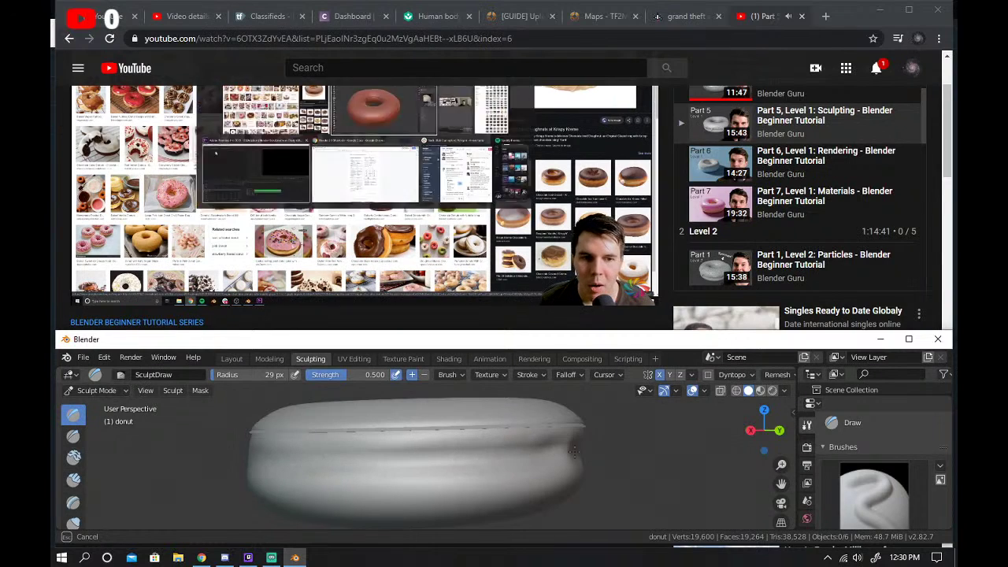
drag(751, 447, 761, 452)
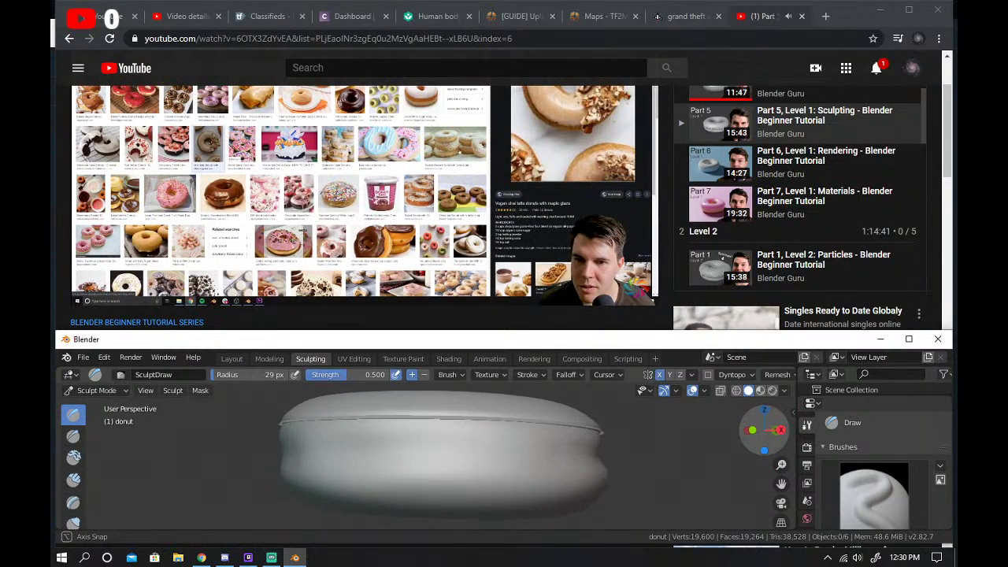
mouse_move(540, 441)
mouse_down()
mouse_move(555, 453)
mouse_move(279, 449)
mouse_move(577, 455)
mouse_up()
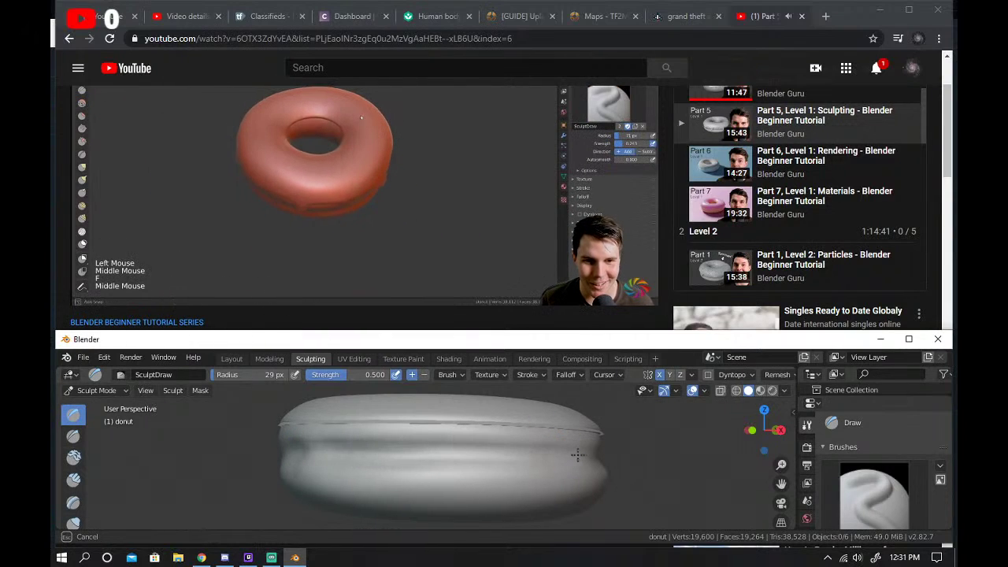
mouse_move(513, 448)
mouse_down()
mouse_move(294, 449)
mouse_move(351, 447)
mouse_up()
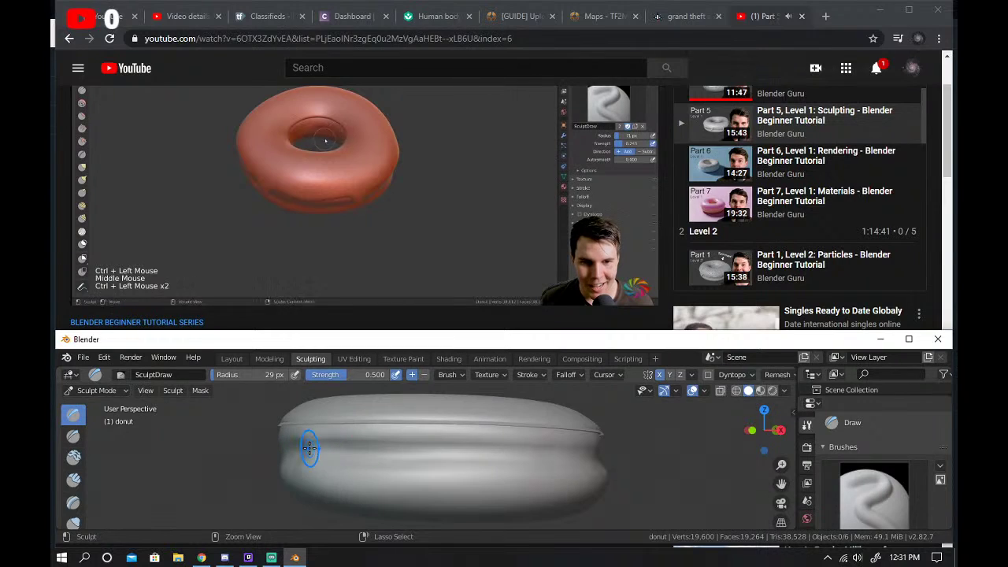
Check the sculpted donut's hole and sides, then return to the Layout workspace with the donut selected.
mouse_move(309, 447)
middle_down()
mouse_move(312, 516)
mouse_move(327, 421)
mouse_move(331, 481)
mouse_move(346, 489)
middle_up()
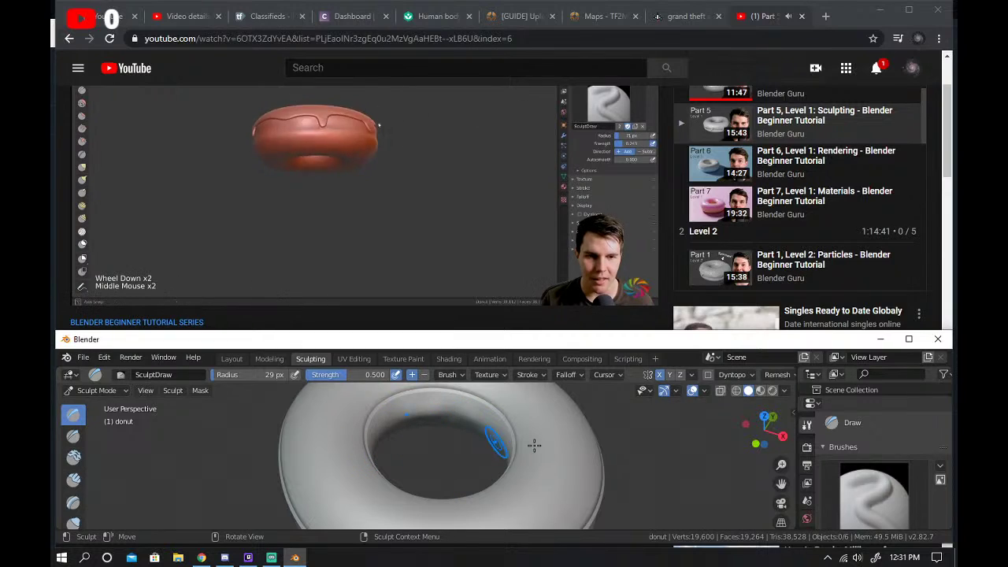
middle_drag(534, 446, 489, 439)
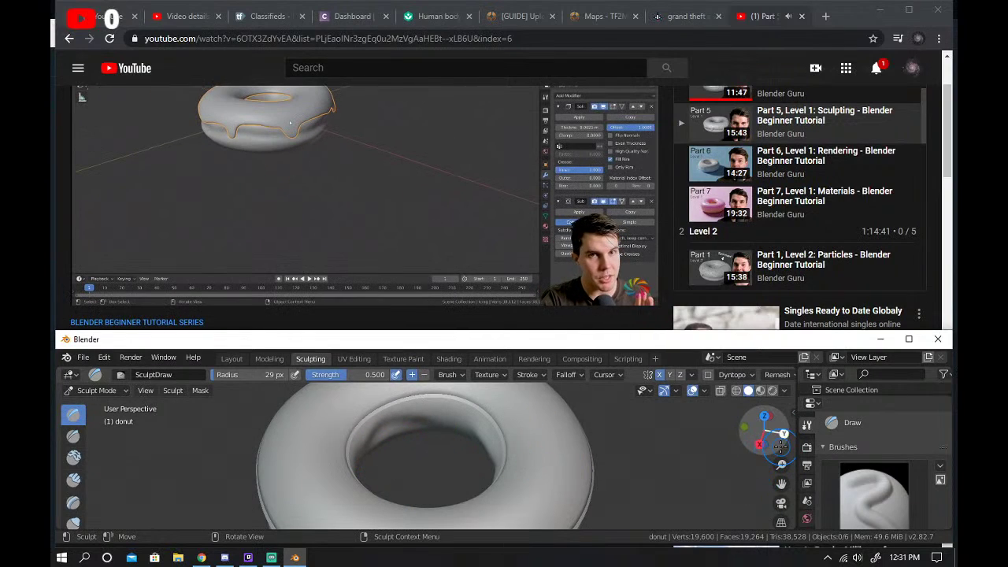
drag(780, 447, 752, 435)
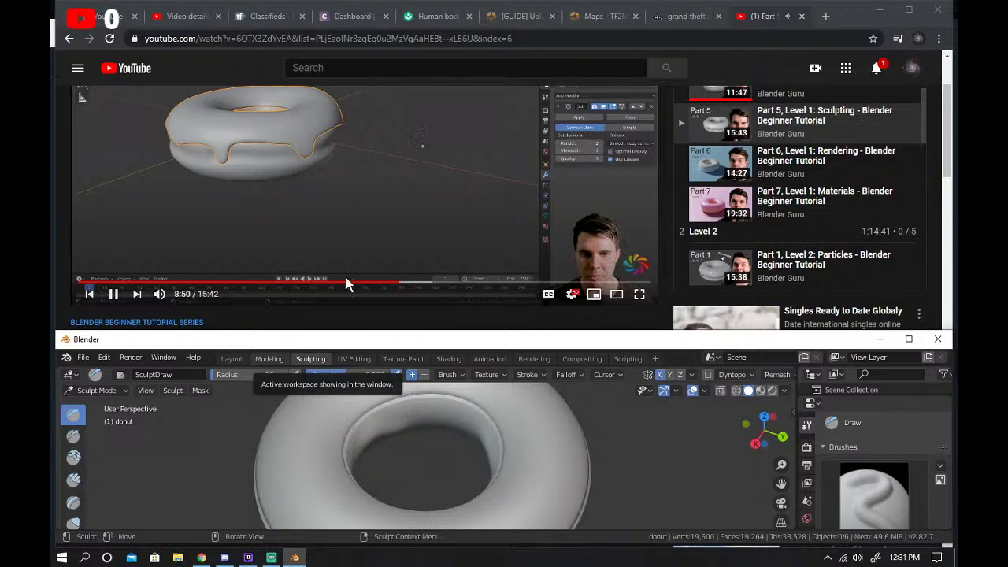
scroll(571, 468, down, 3)
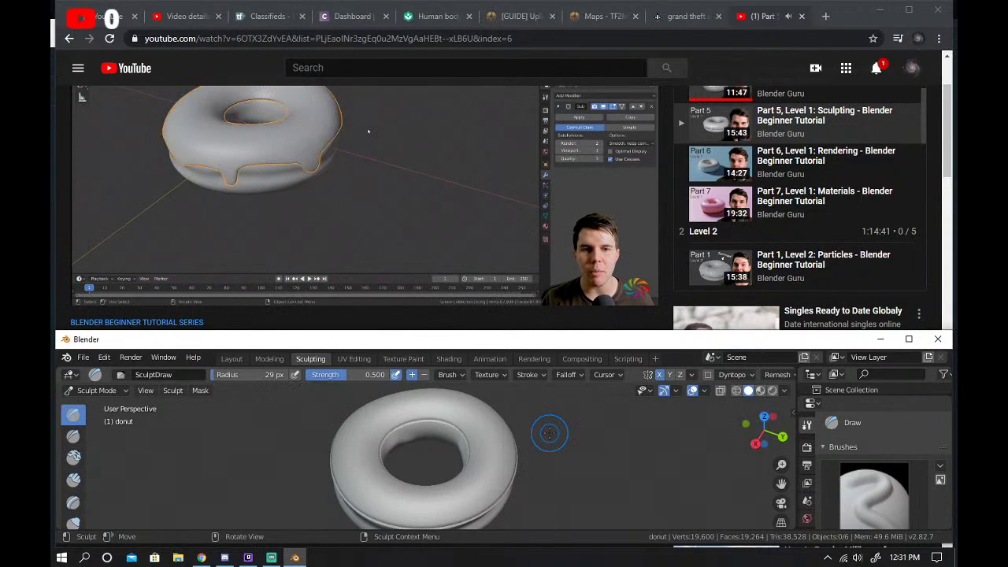
drag(753, 434, 781, 422)
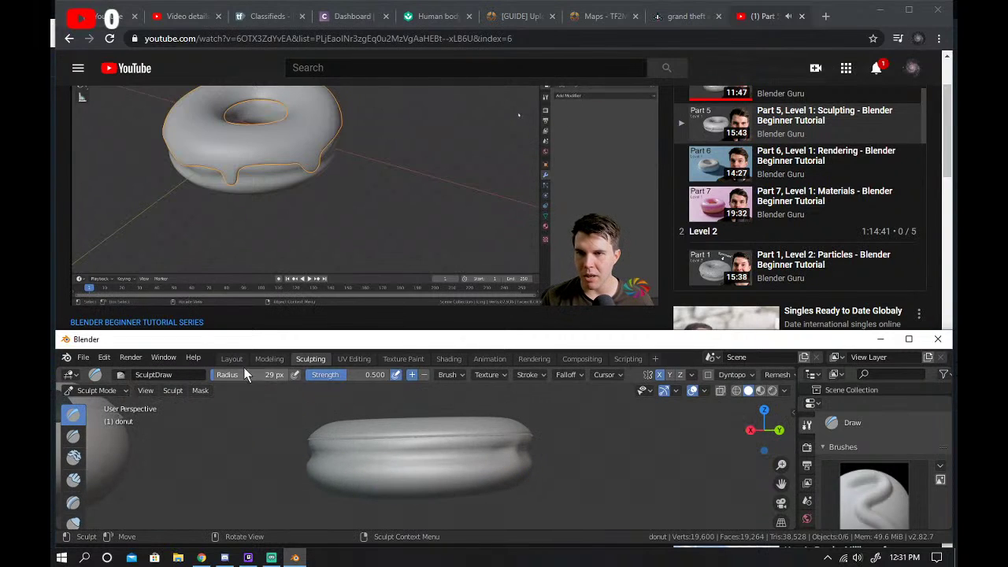
click(239, 356)
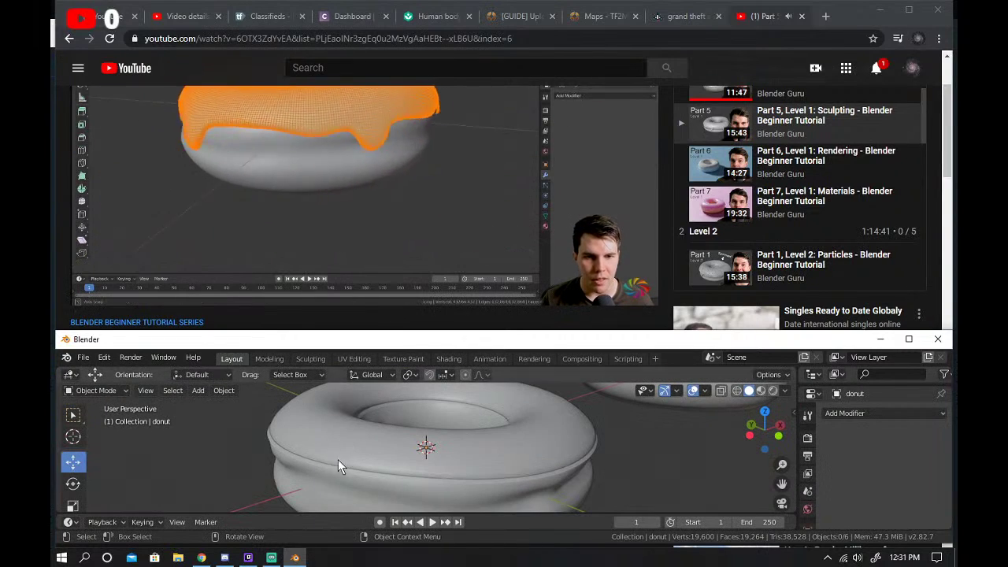
click(873, 412)
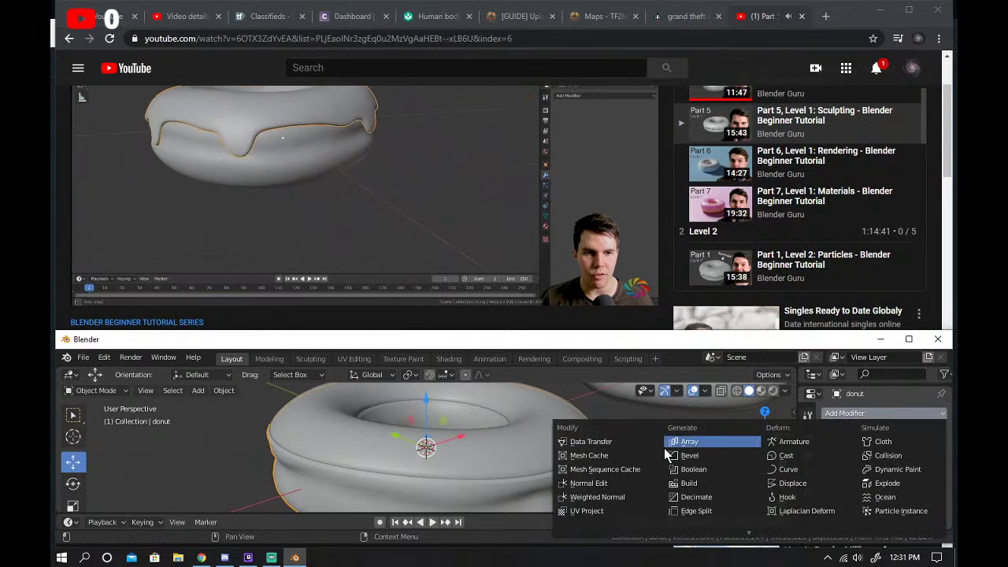
Pause the sculpting tutorial at 9:01 and maximize the Blender window.
click(411, 165)
scroll(411, 166, up, 1)
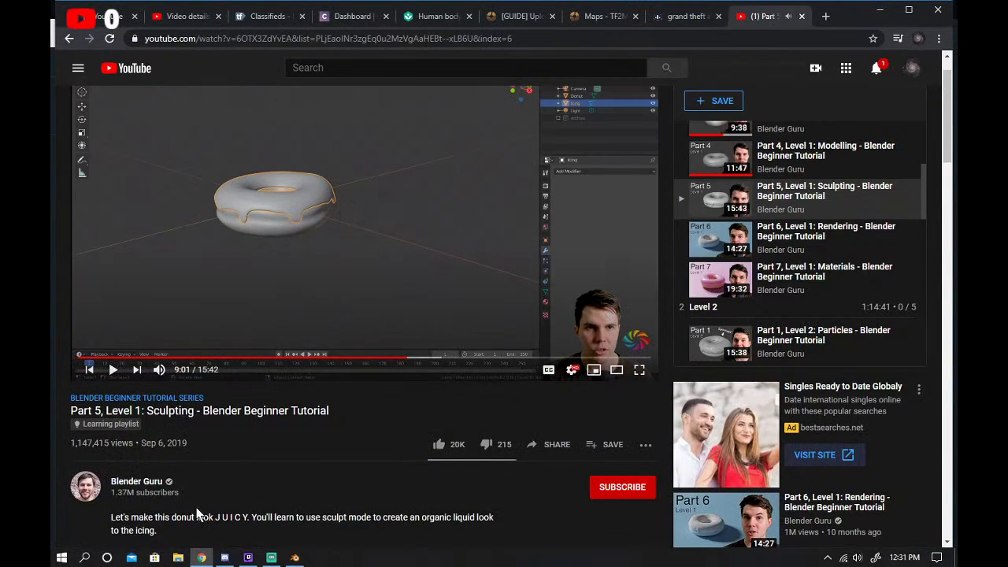
click(294, 558)
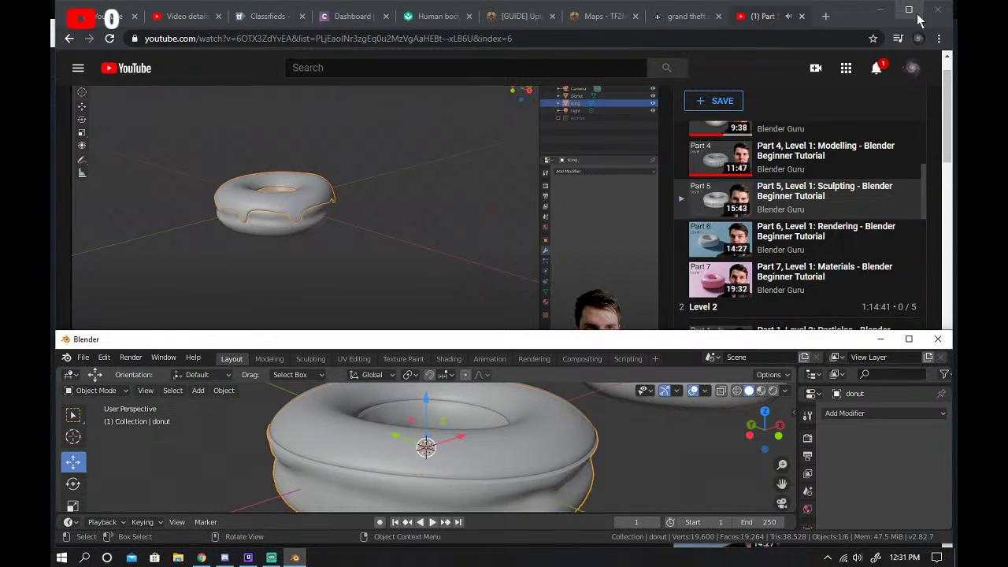
click(908, 339)
Add a Catmull-Clark Subdivision Surface modifier to the donut and set its viewport level to 3.
click(885, 119)
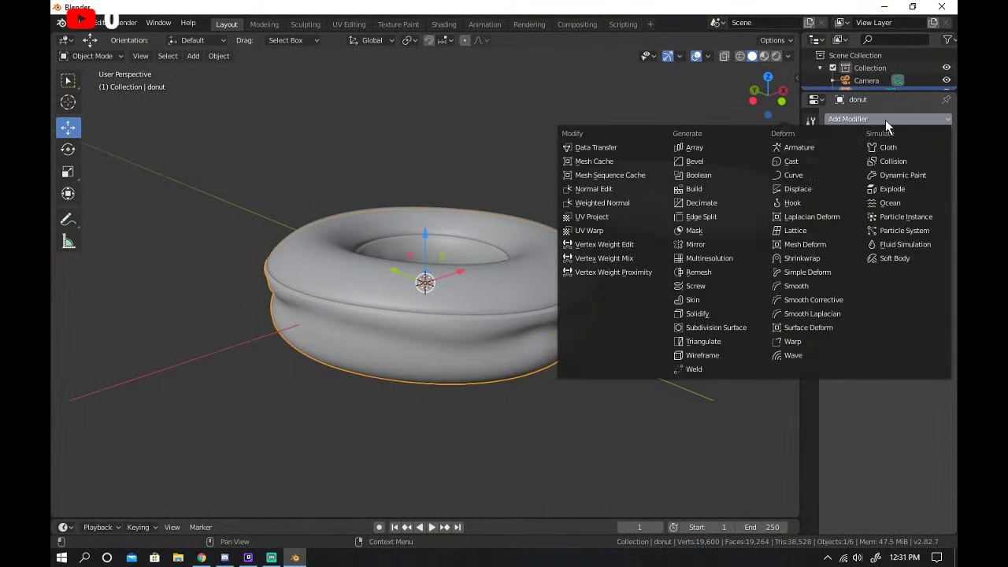
click(713, 328)
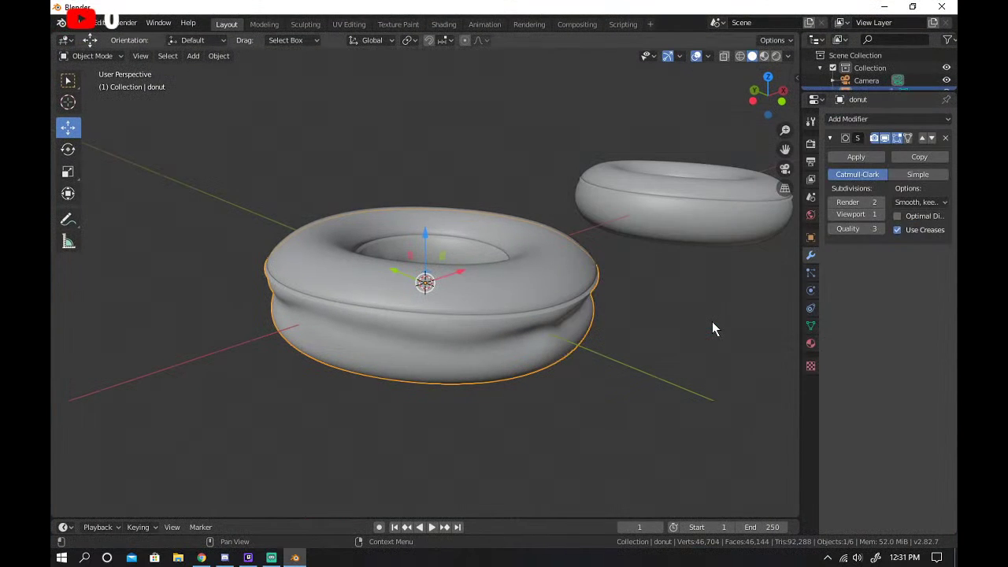
click(880, 214)
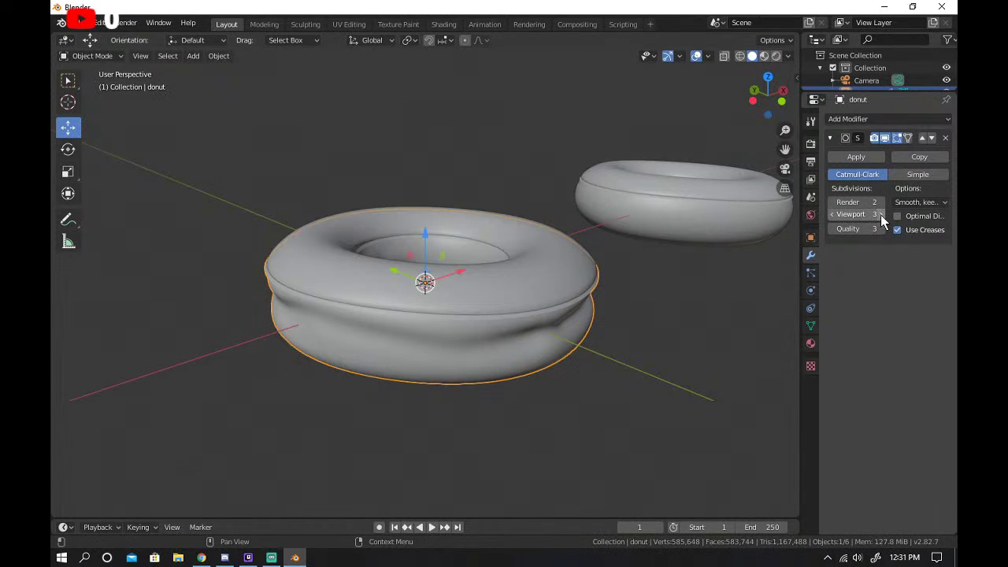
Apply the donut's Subdivision Surface modifier at viewport level 3.
click(880, 215)
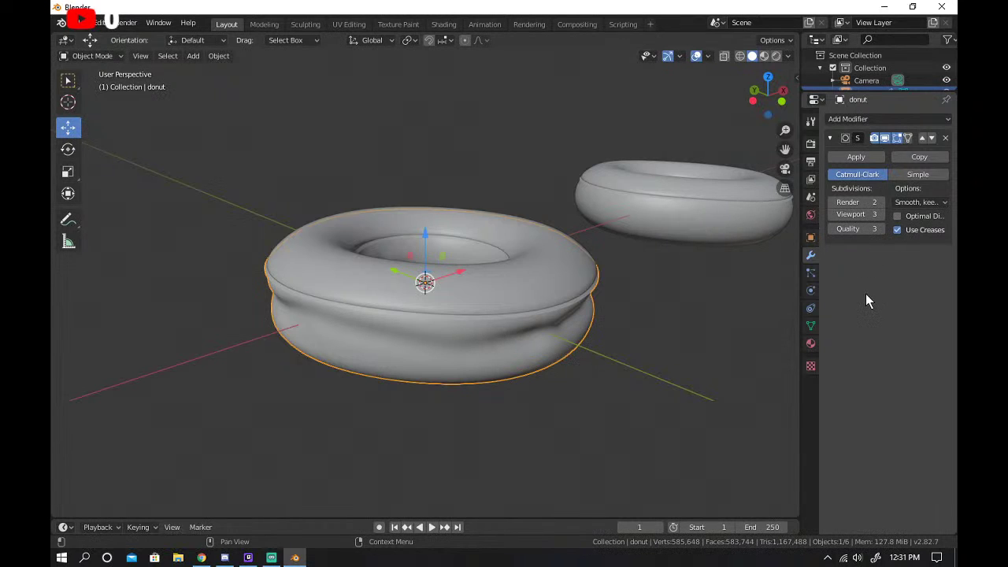
click(850, 157)
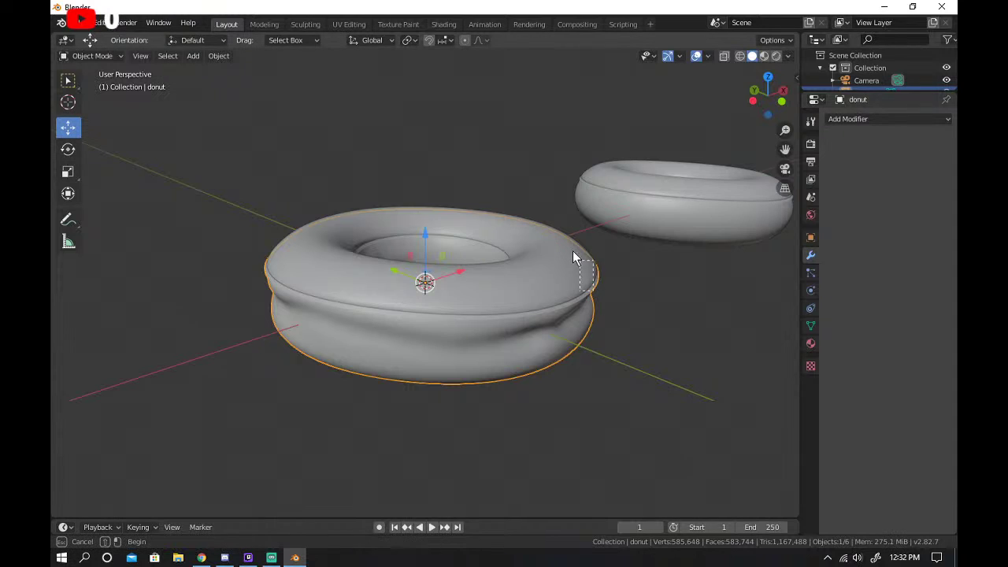
click(659, 309)
scroll(659, 303, up, 1)
click(618, 268)
scroll(618, 267, down, 2)
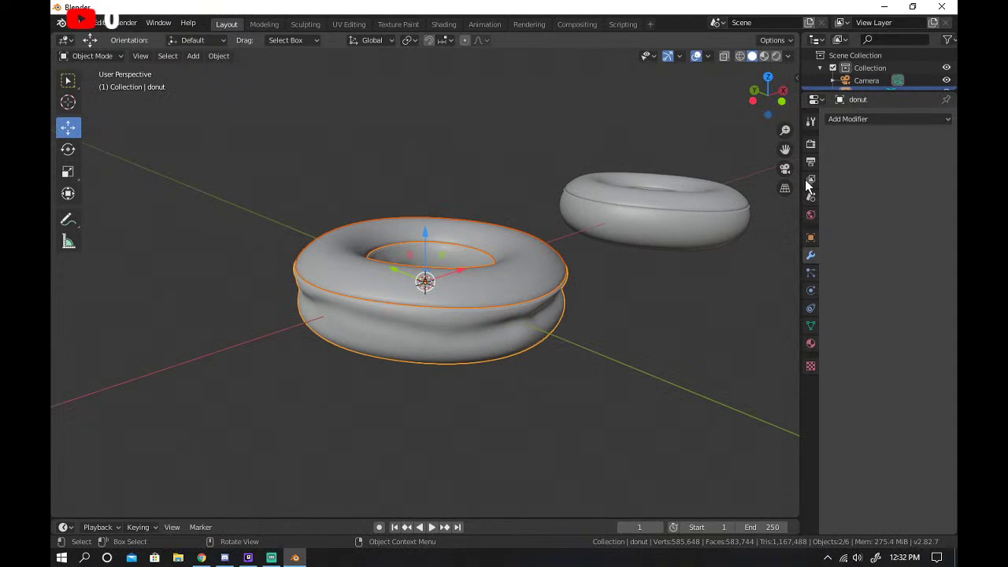
Select only the donut and add another Catmull-Clark Subdivision Surface modifier with its viewport level set to 2.
click(521, 165)
drag(758, 113, 744, 114)
click(476, 302)
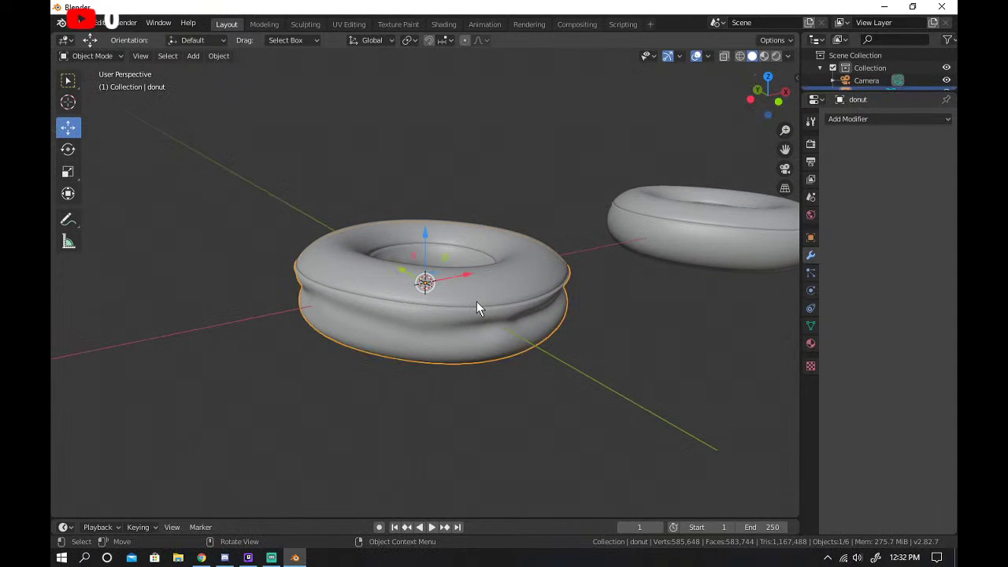
click(925, 120)
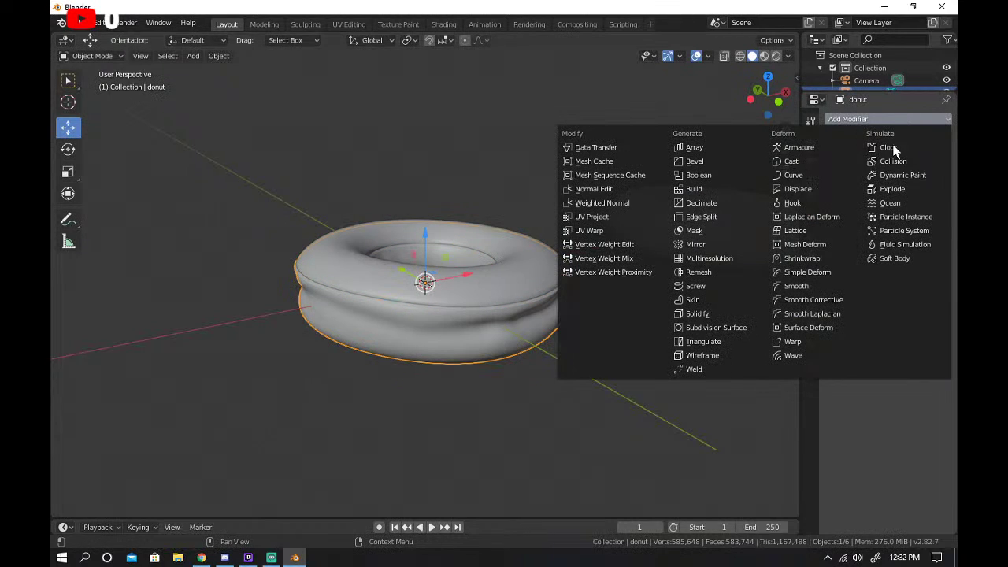
click(732, 327)
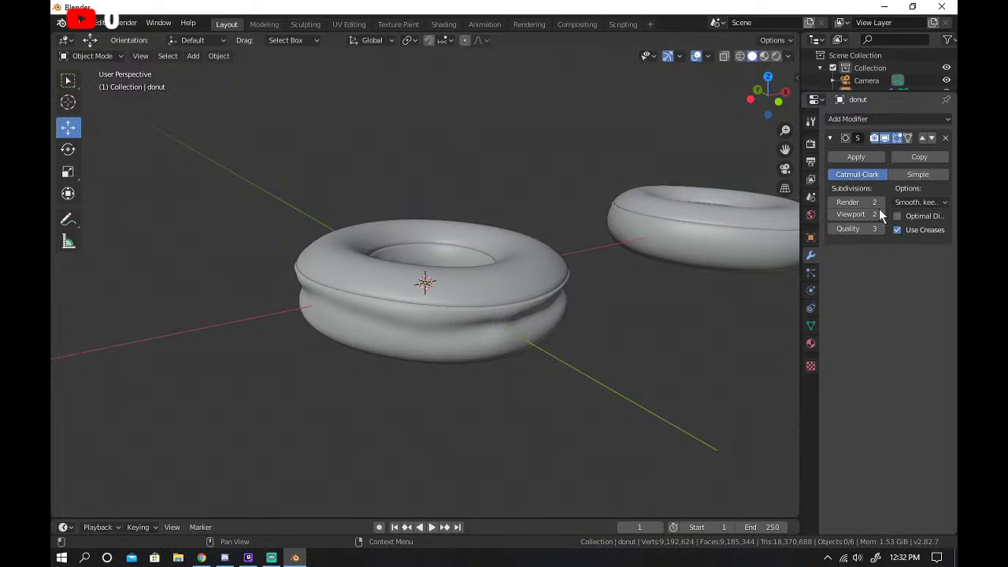
Switch to the YouTube sculpting tutorial in Chrome and play it from a point shortly past 9:01.
key(alt+Tab)
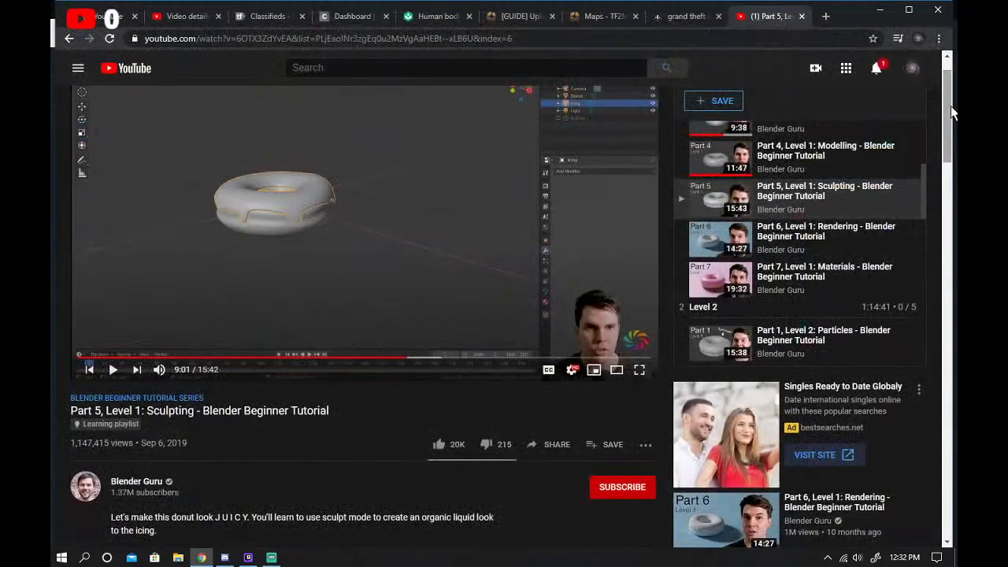
click(224, 559)
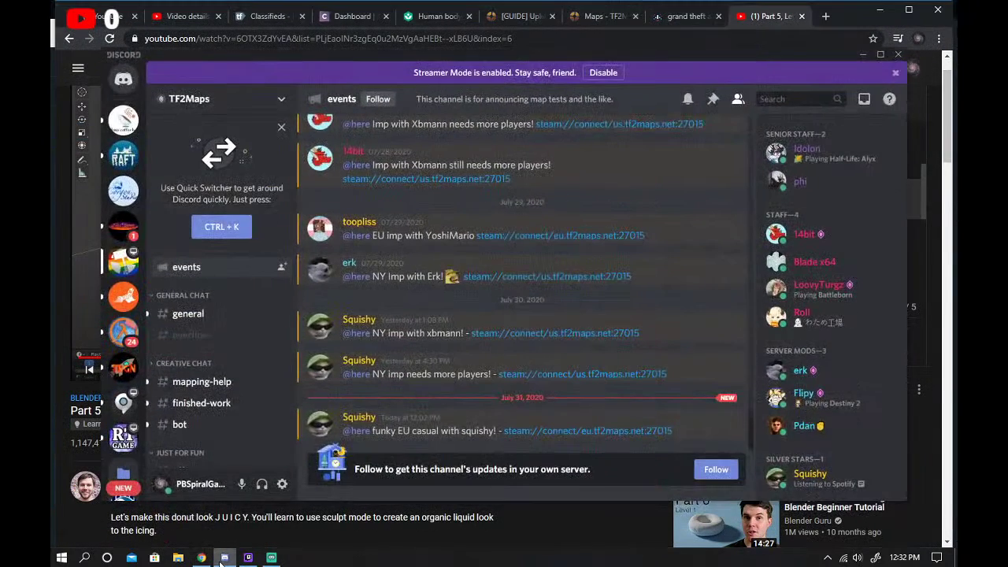
click(224, 558)
click(327, 316)
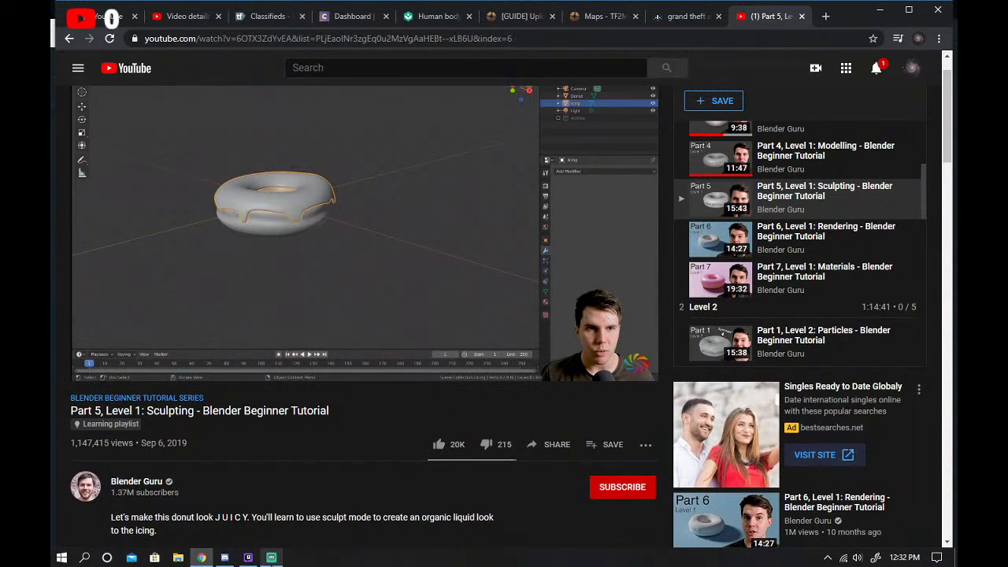
click(425, 358)
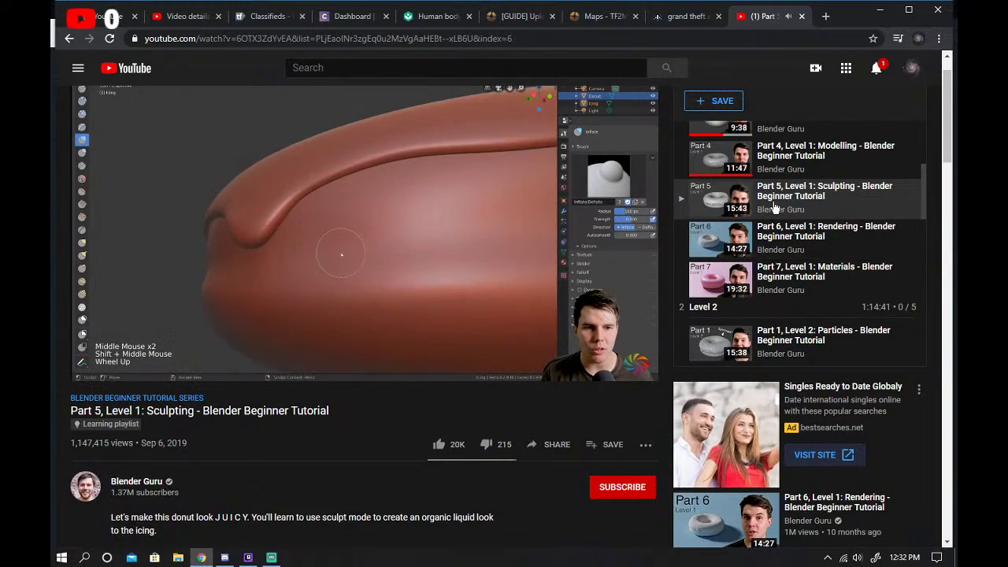
Open the playlist video "Part 4, Level 1: Modelling" and pause it at 0:01.
click(712, 154)
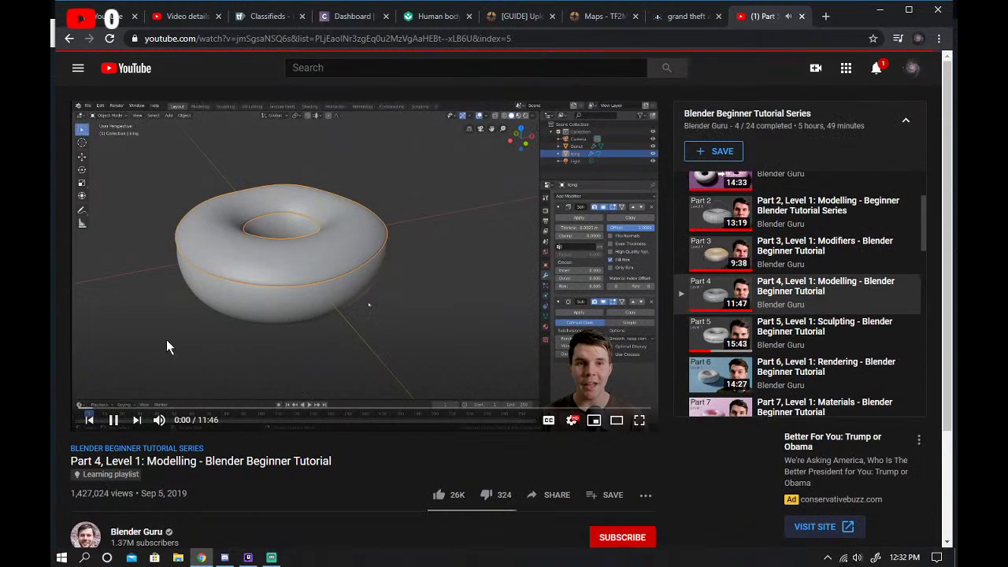
click(142, 340)
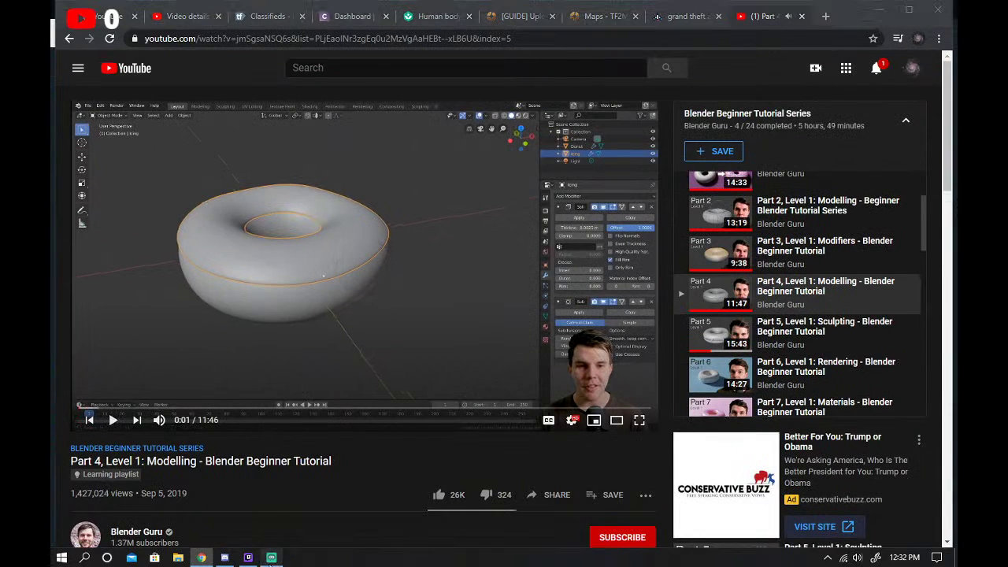
Look at the Discord window and bring the Streamlabs OBS streaming window to the front.
click(271, 557)
click(223, 558)
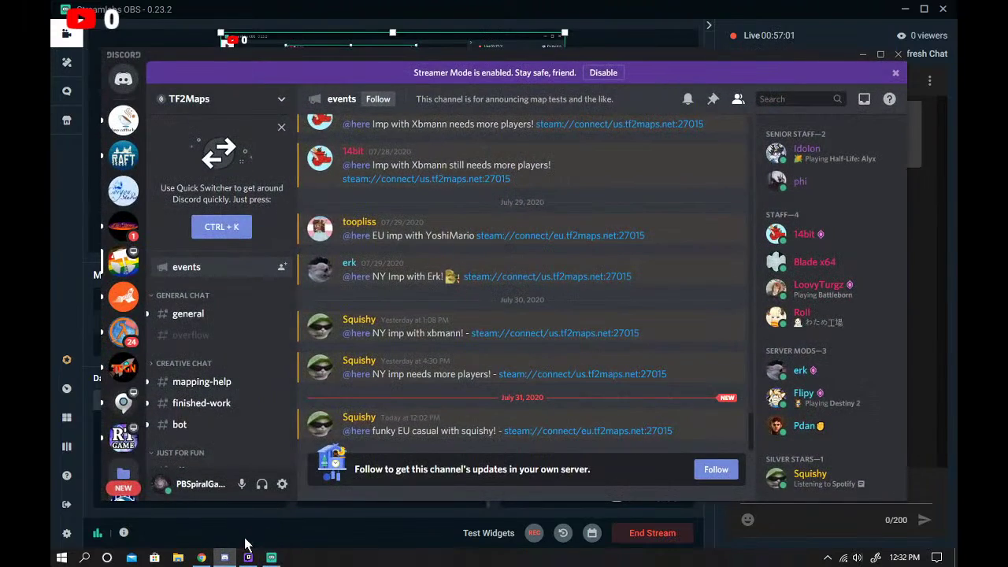
click(204, 558)
click(224, 558)
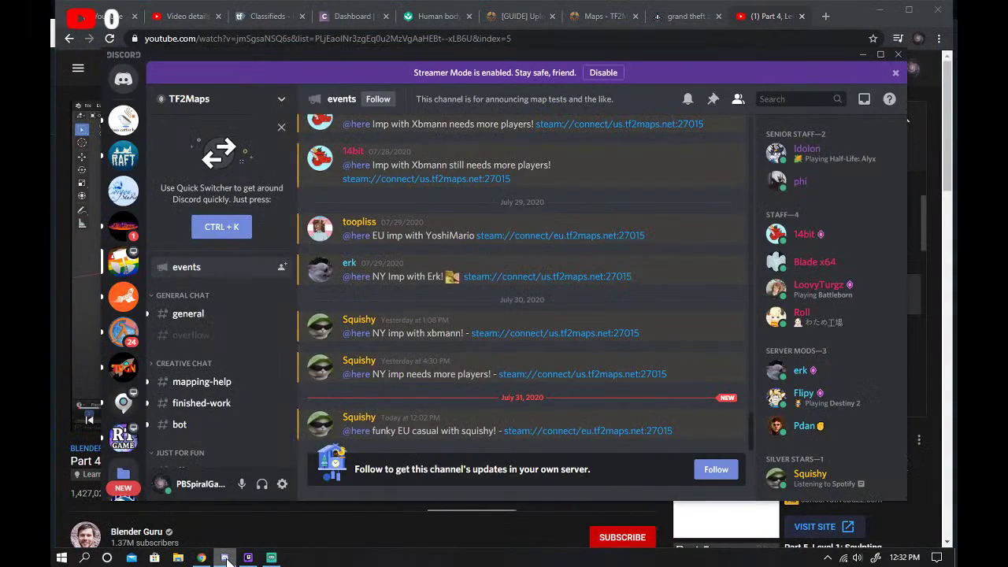
click(225, 557)
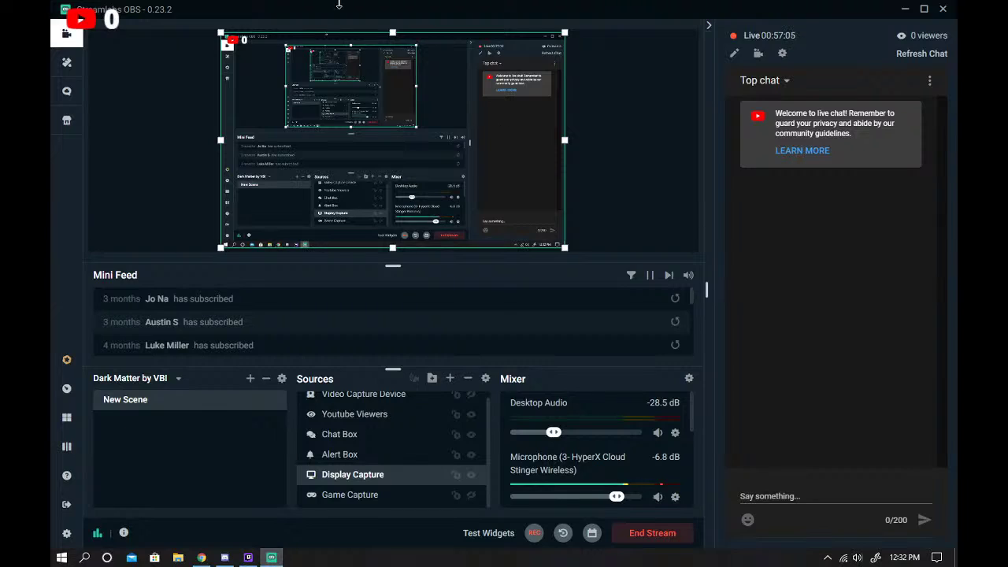